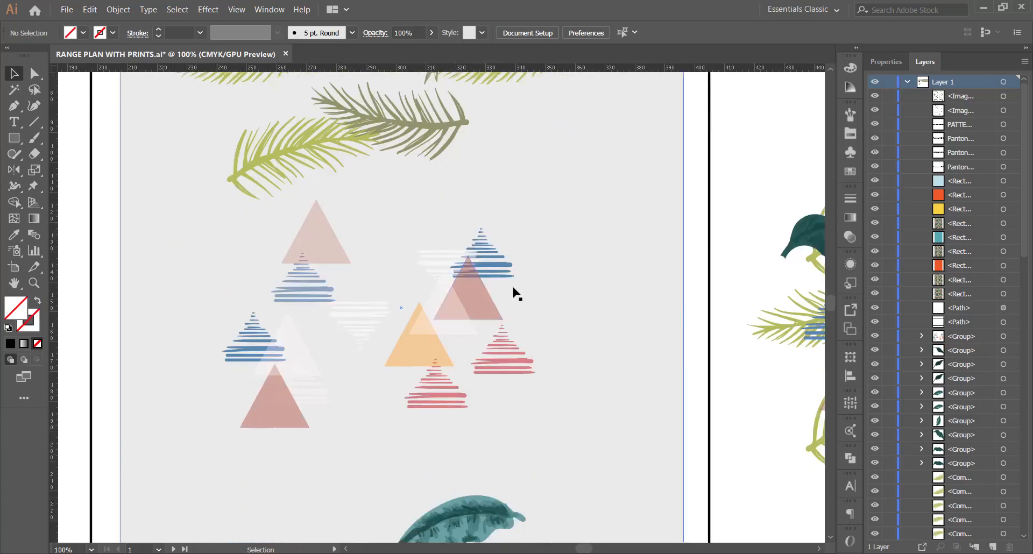
Check the opacity of the plain white triangle and the white striped triangle among the print repeat elements.
{"action": "scroll", "coordinate": [293, 346], "scroll_direction": "up", "scroll_amount": 3}
{"action": "left_click", "coordinate": [291, 355]}
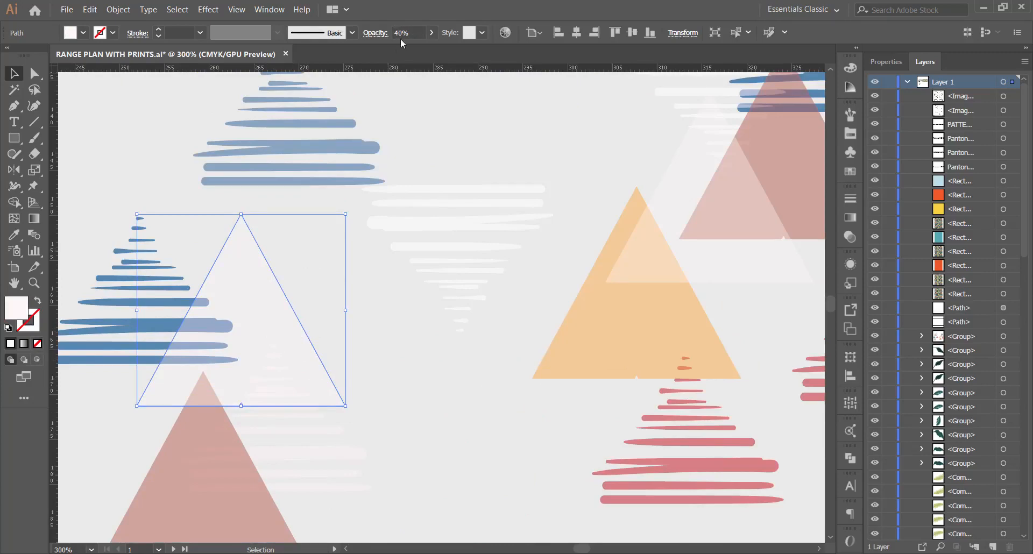
{"action": "scroll", "coordinate": [369, 247], "scroll_direction": "down", "scroll_amount": 3}
{"action": "scroll", "coordinate": [382, 247], "scroll_direction": "up", "scroll_amount": 3}
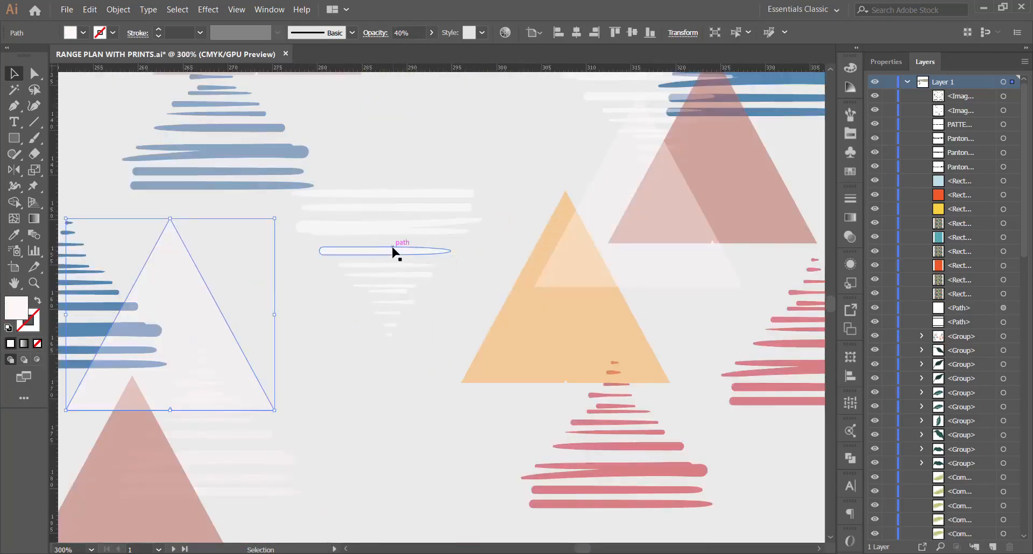
{"action": "left_click", "coordinate": [391, 250]}
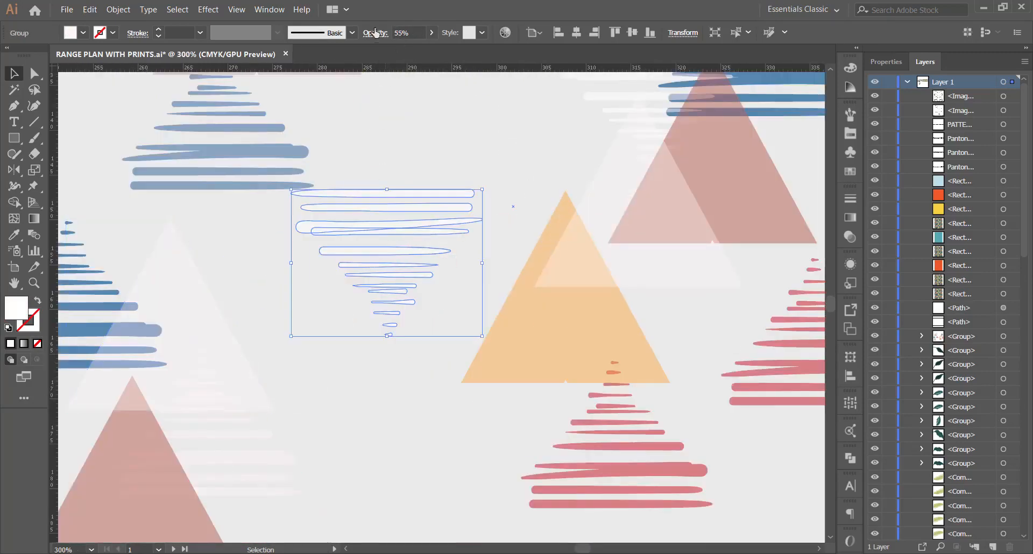
Examine the leaf artwork in the print repeat elements, including the brush detail of the large green leaf and the grey background rectangle.
{"action": "scroll", "coordinate": [399, 199], "scroll_direction": "down", "scroll_amount": 5}
{"action": "scroll", "coordinate": [427, 364], "scroll_direction": "up", "scroll_amount": 4}
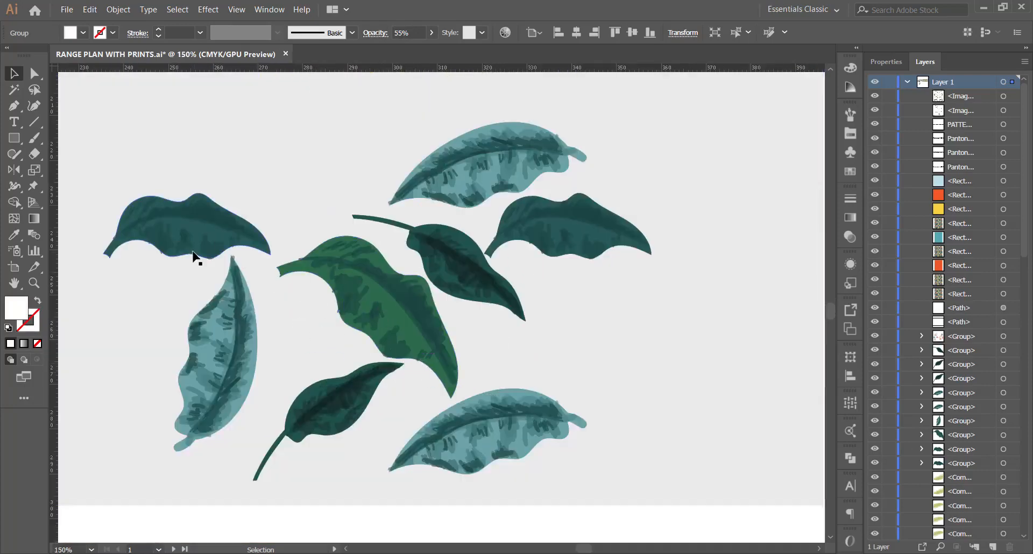
{"action": "scroll", "coordinate": [335, 269], "scroll_direction": "up", "scroll_amount": 3}
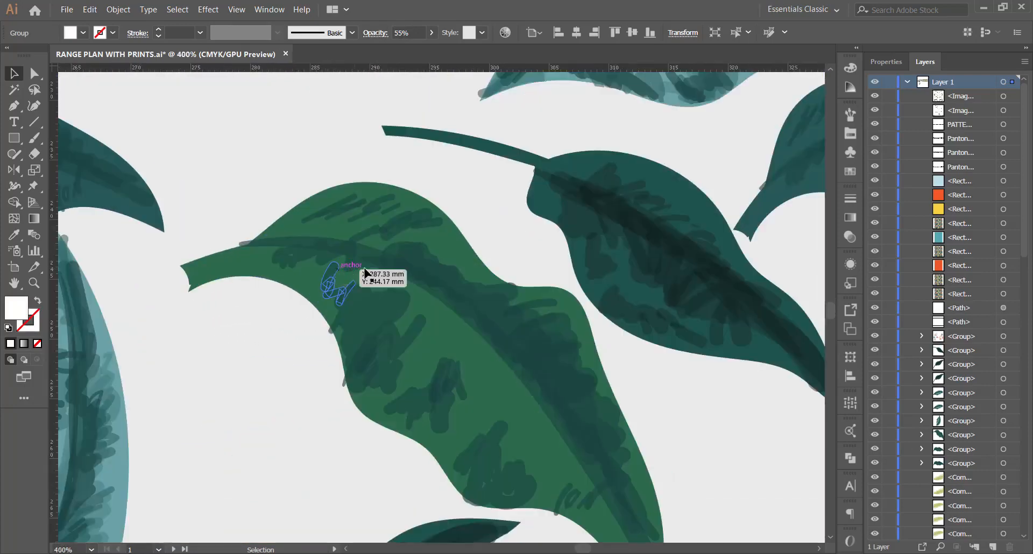
{"action": "left_click", "coordinate": [460, 347]}
{"action": "scroll", "coordinate": [352, 246], "scroll_direction": "down", "scroll_amount": 2}
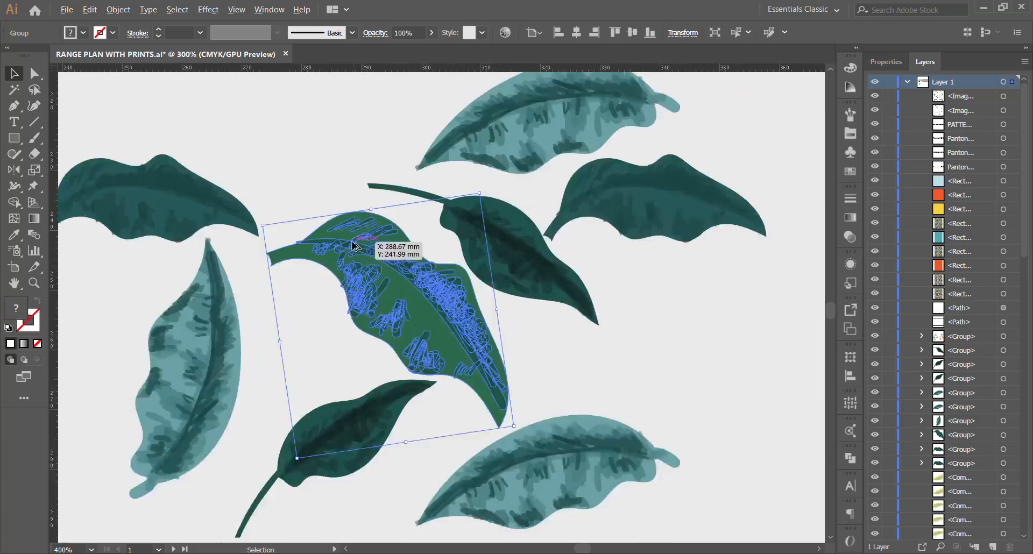
{"action": "scroll", "coordinate": [352, 246], "scroll_direction": "down", "scroll_amount": 2}
{"action": "left_click", "coordinate": [519, 318]}
{"action": "scroll", "coordinate": [353, 293], "scroll_direction": "down", "scroll_amount": 3}
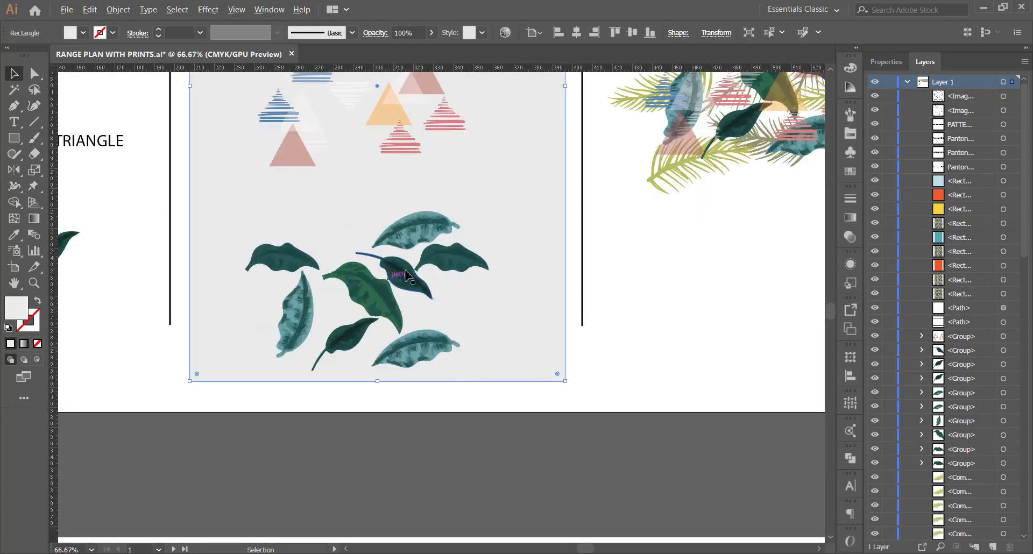
{"action": "scroll", "coordinate": [407, 275], "scroll_direction": "up", "scroll_amount": 1}
{"action": "scroll", "coordinate": [407, 276], "scroll_direction": "down", "scroll_amount": 3}
{"action": "scroll", "coordinate": [536, 141], "scroll_direction": "up", "scroll_amount": 2}
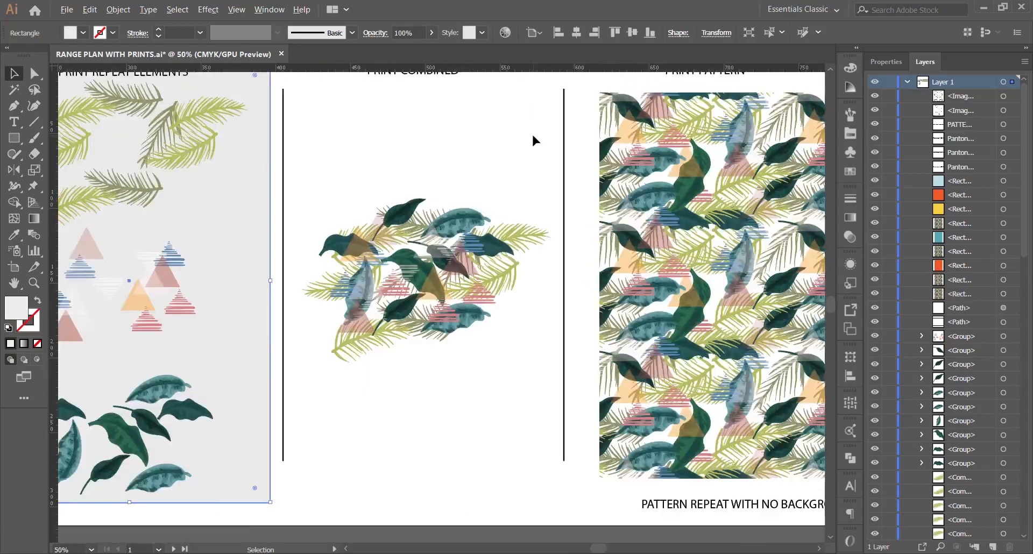
Examine how the palm fronds, leaves and triangles overlap in the PRINT COMBINED artwork.
{"action": "scroll", "coordinate": [534, 137], "scroll_direction": "up", "scroll_amount": 3}
{"action": "scroll", "coordinate": [458, 195], "scroll_direction": "up", "scroll_amount": 5}
{"action": "scroll", "coordinate": [398, 200], "scroll_direction": "left", "scroll_amount": 2}
{"action": "scroll", "coordinate": [376, 190], "scroll_direction": "down", "scroll_amount": 2}
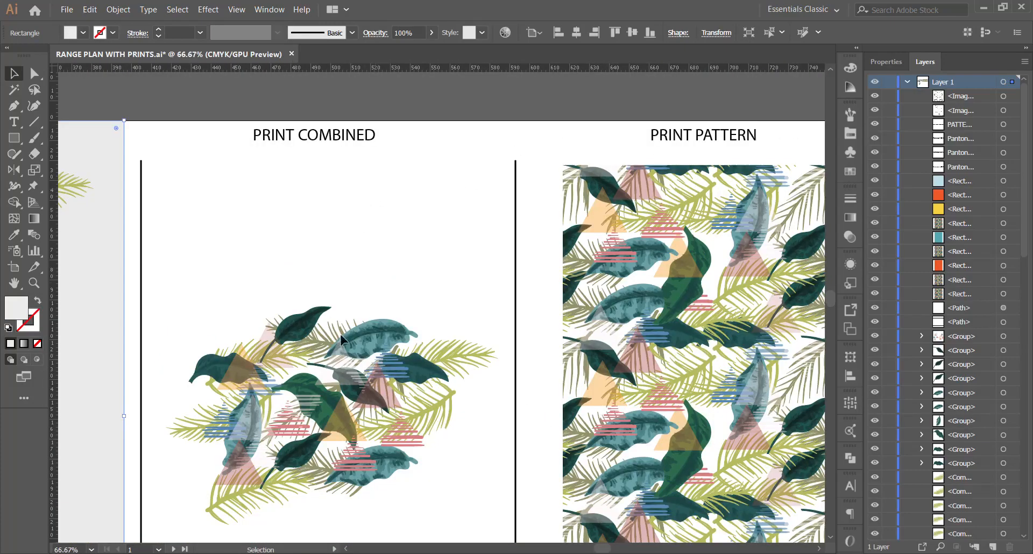
{"action": "scroll", "coordinate": [341, 339], "scroll_direction": "down", "scroll_amount": 2}
{"action": "scroll", "coordinate": [295, 374], "scroll_direction": "up", "scroll_amount": 2}
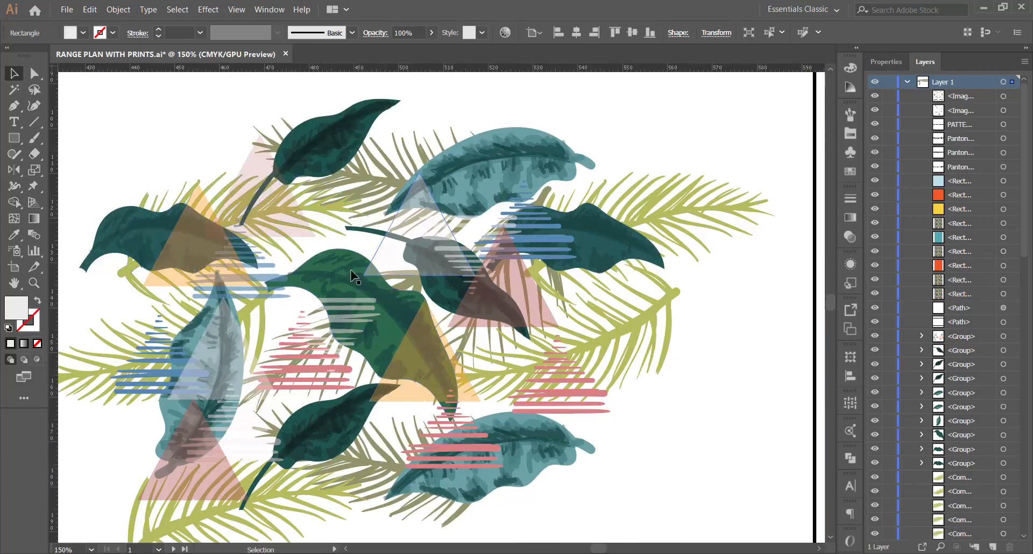
{"action": "scroll", "coordinate": [352, 275], "scroll_direction": "down", "scroll_amount": 5}
{"action": "scroll", "coordinate": [334, 242], "scroll_direction": "up", "scroll_amount": 4}
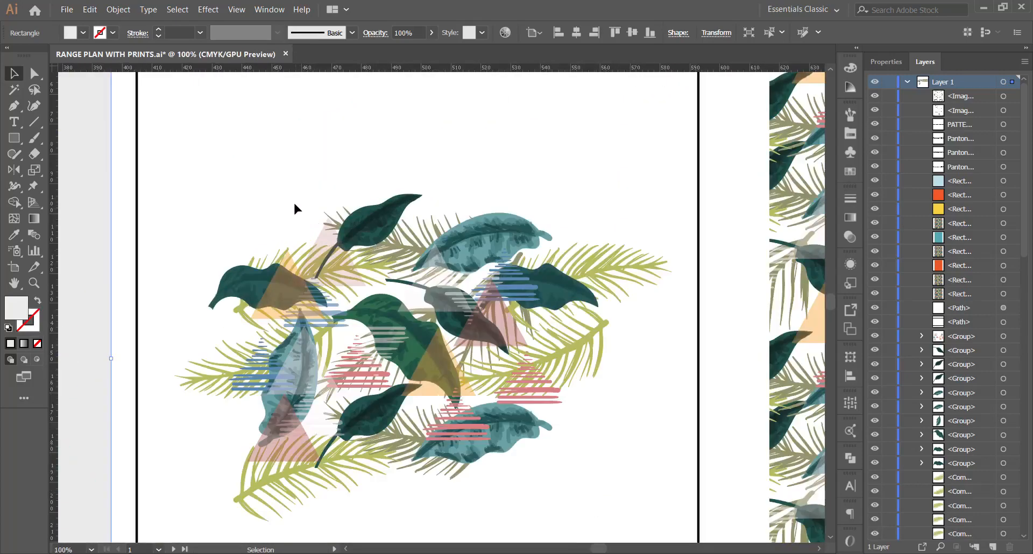
Make a pattern from all of the PRINT COMBINED artwork and review how its tiles repeat.
{"action": "left_click_drag", "start_coordinate": [235, 172], "coordinate": [623, 525]}
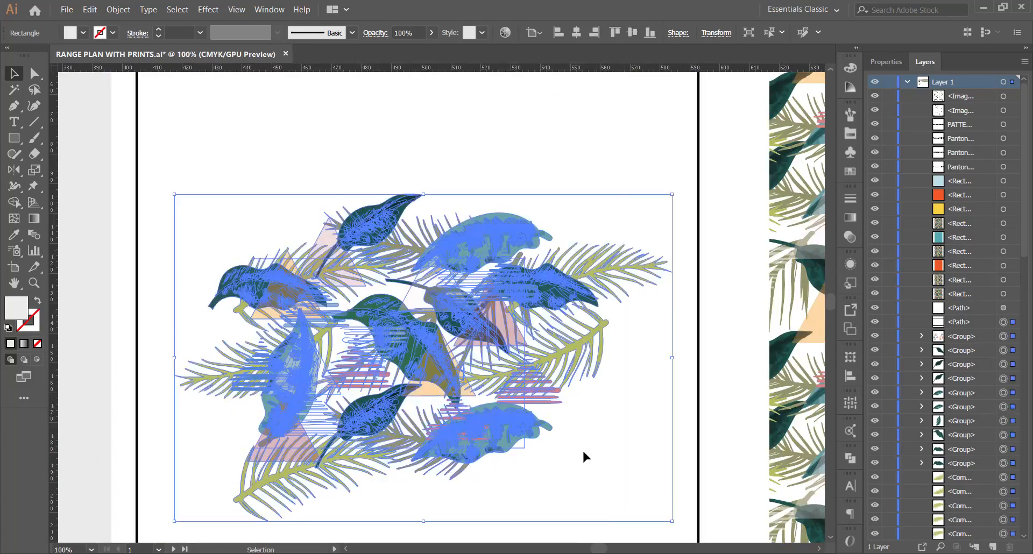
{"action": "left_click", "coordinate": [118, 9]}
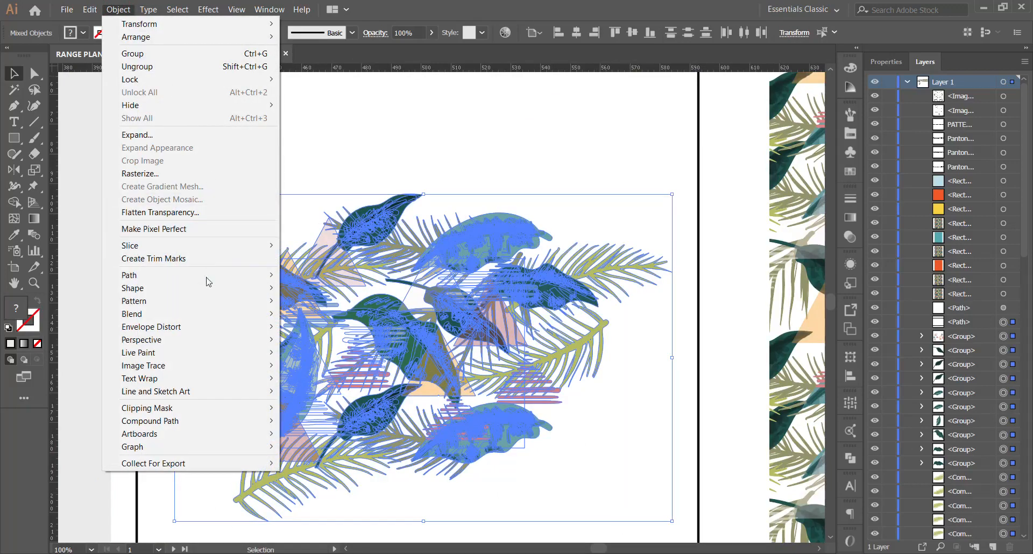
{"action": "mouse_move", "coordinate": [248, 301]}
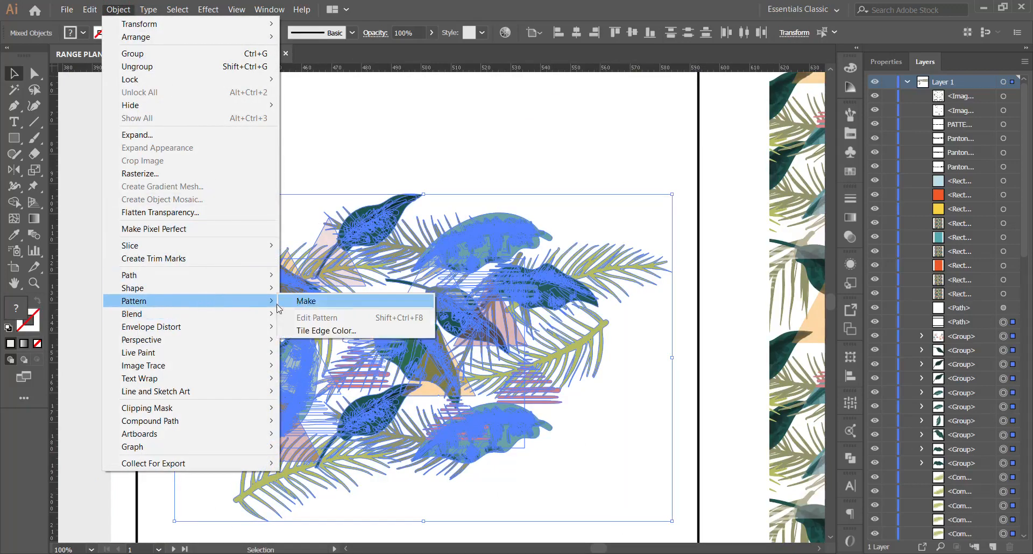
{"action": "left_click", "coordinate": [296, 304]}
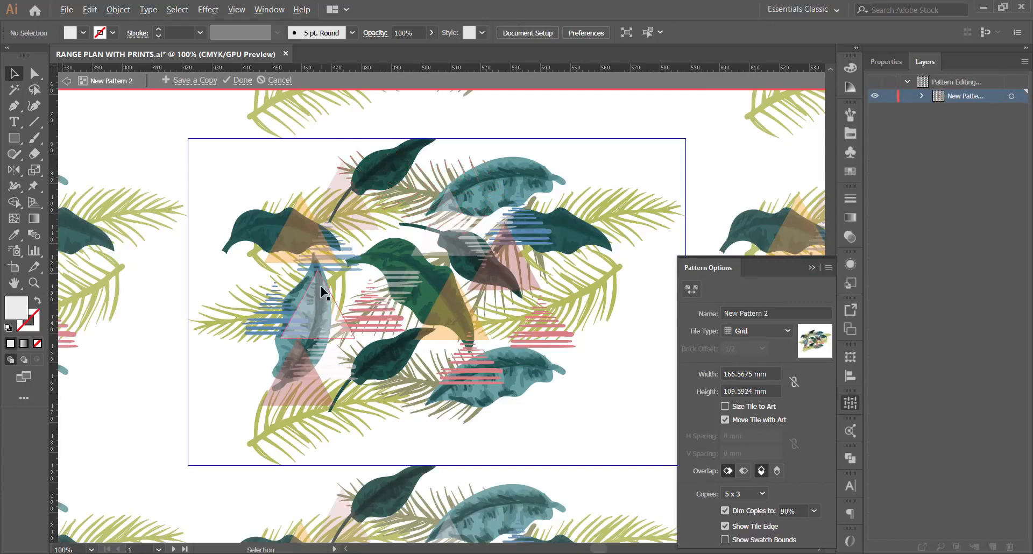
{"action": "scroll", "coordinate": [321, 293], "scroll_direction": "down", "scroll_amount": 1}
{"action": "scroll", "coordinate": [349, 276], "scroll_direction": "down", "scroll_amount": 2}
{"action": "scroll", "coordinate": [394, 240], "scroll_direction": "up", "scroll_amount": 1}
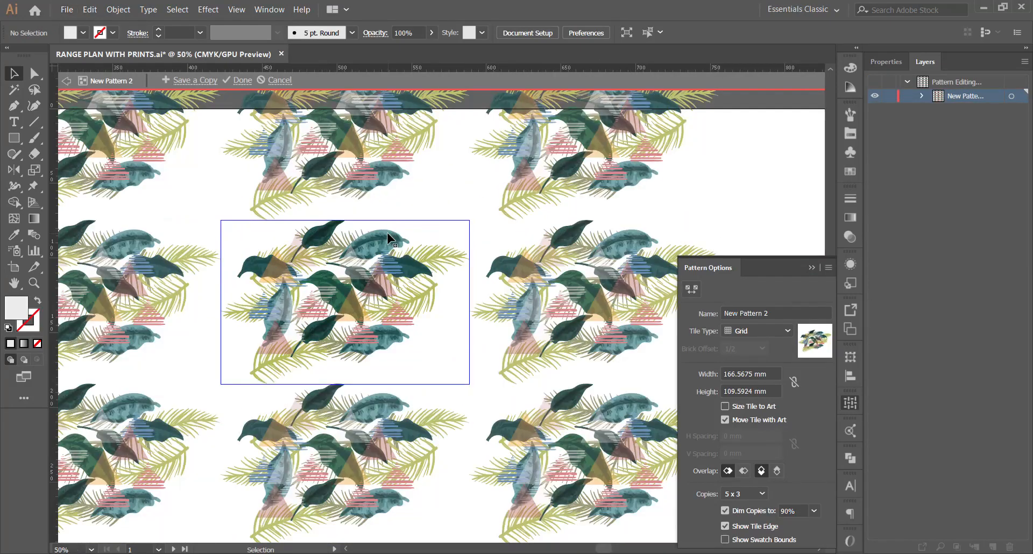
{"action": "scroll", "coordinate": [318, 211], "scroll_direction": "left", "scroll_amount": 1}
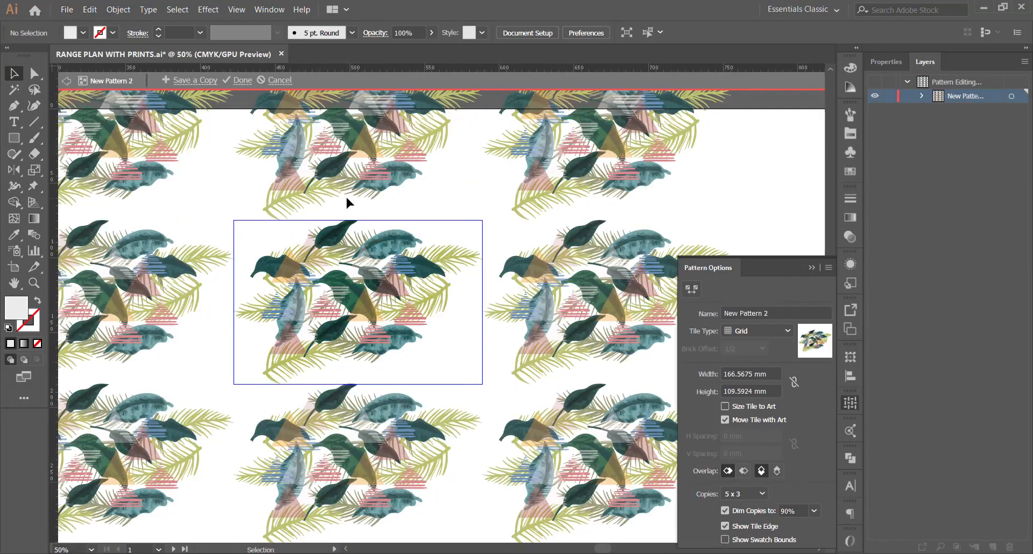
{"action": "scroll", "coordinate": [347, 202], "scroll_direction": "down", "scroll_amount": 2}
{"action": "scroll", "coordinate": [342, 208], "scroll_direction": "up", "scroll_amount": 1}
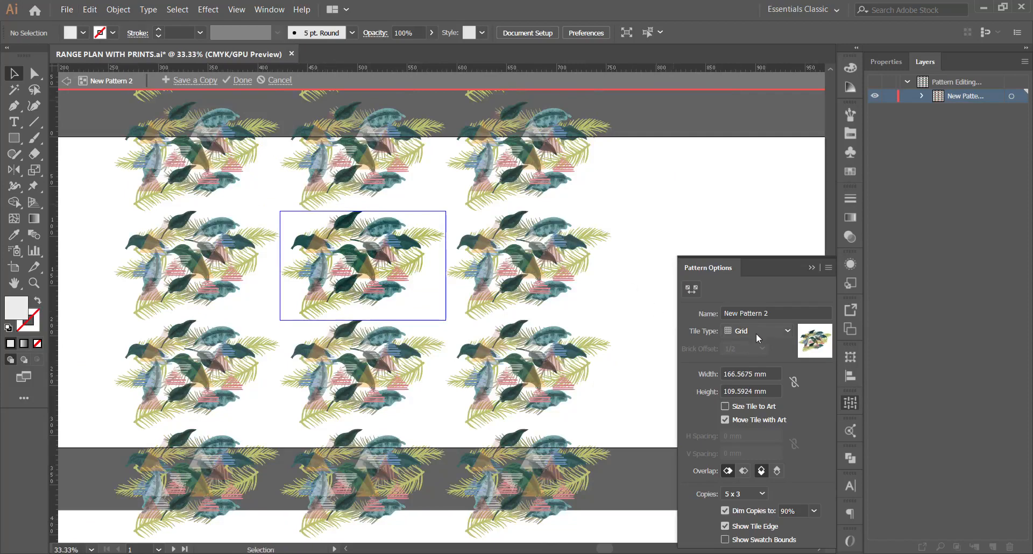
Enable Size Tile to Art, disable Move Tile with Art, and cancel the pattern editing.
{"action": "left_click", "coordinate": [745, 410]}
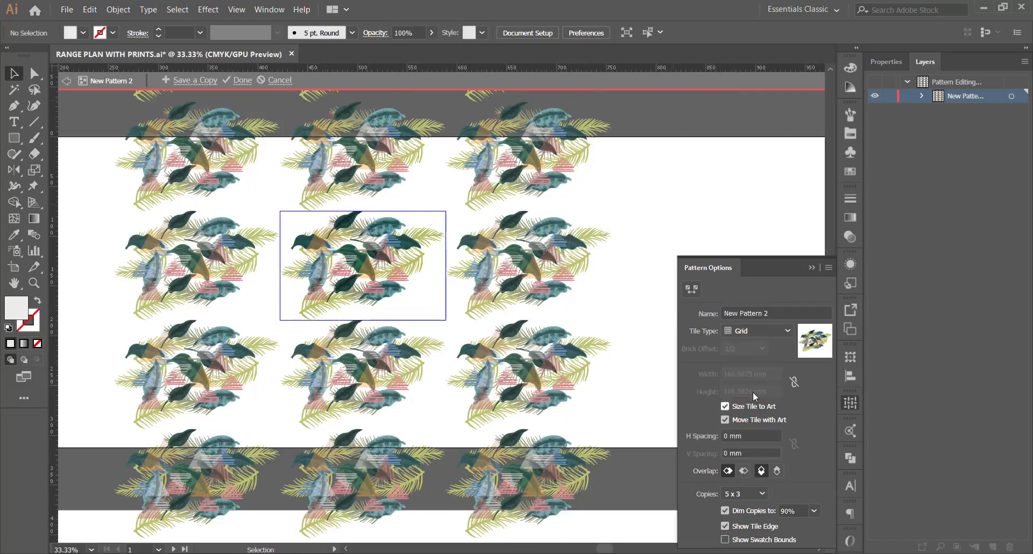
{"action": "left_click", "coordinate": [736, 423]}
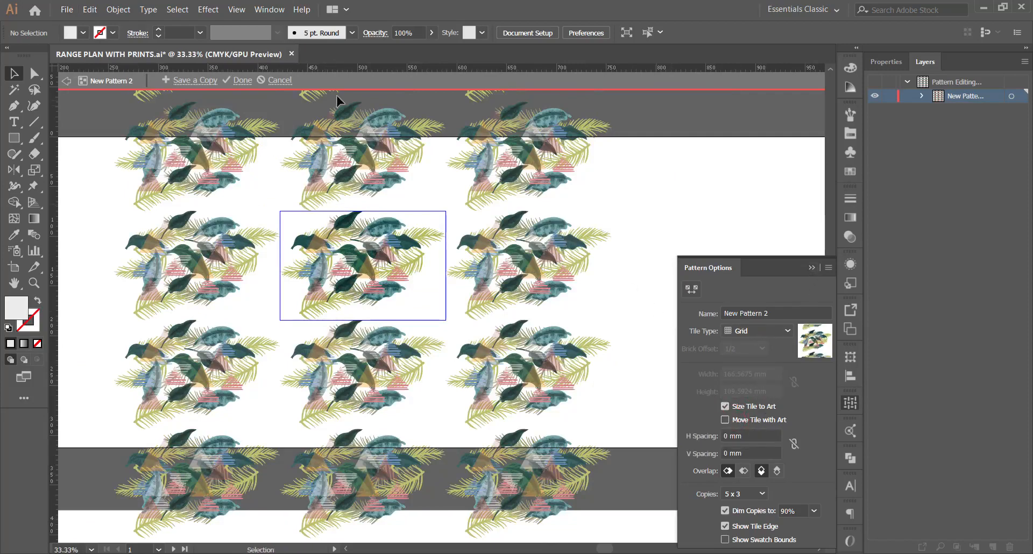
{"action": "left_click", "coordinate": [280, 81]}
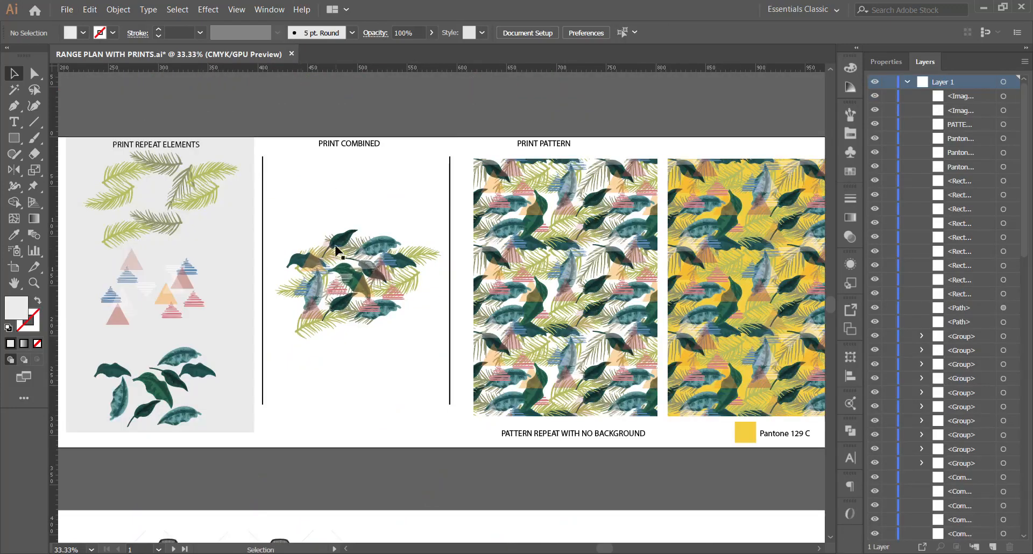
Compare the combined print with the pattern repeat that has no background.
{"action": "scroll", "coordinate": [532, 234], "scroll_direction": "down", "scroll_amount": 1}
{"action": "scroll", "coordinate": [532, 234], "scroll_direction": "right", "scroll_amount": 2}
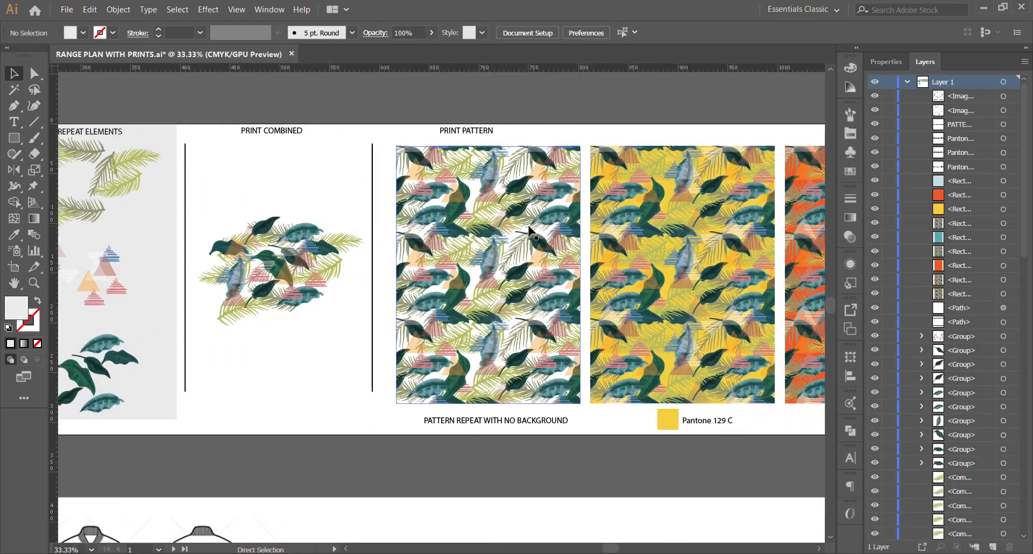
{"action": "scroll", "coordinate": [562, 244], "scroll_direction": "up", "scroll_amount": 1}
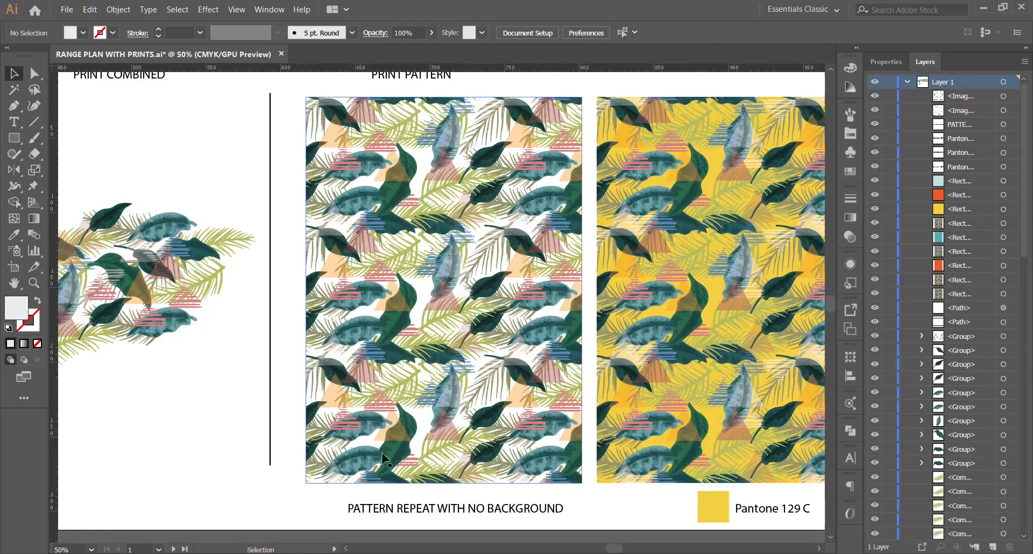
{"action": "scroll", "coordinate": [422, 147], "scroll_direction": "up", "scroll_amount": 1}
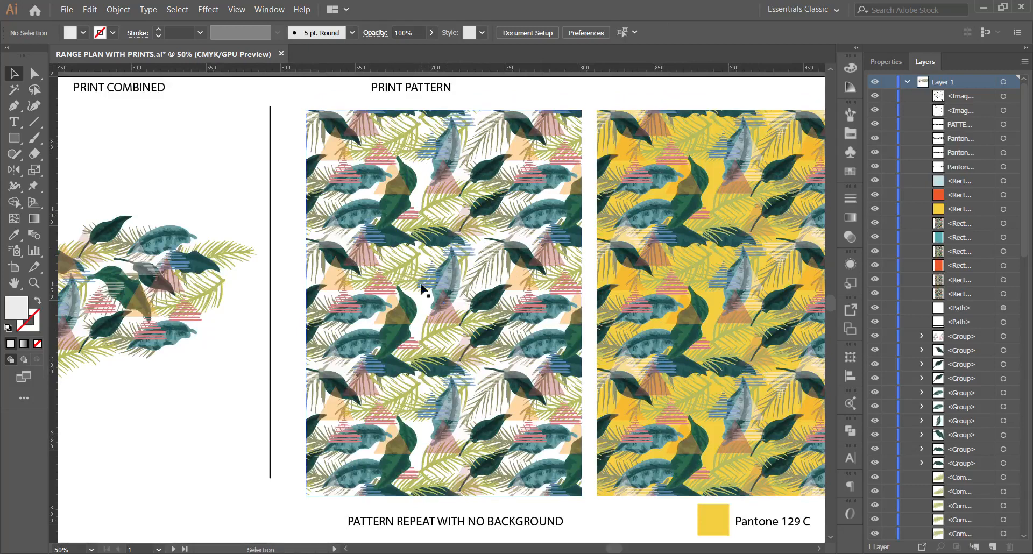
{"action": "scroll", "coordinate": [336, 403], "scroll_direction": "left", "scroll_amount": 2}
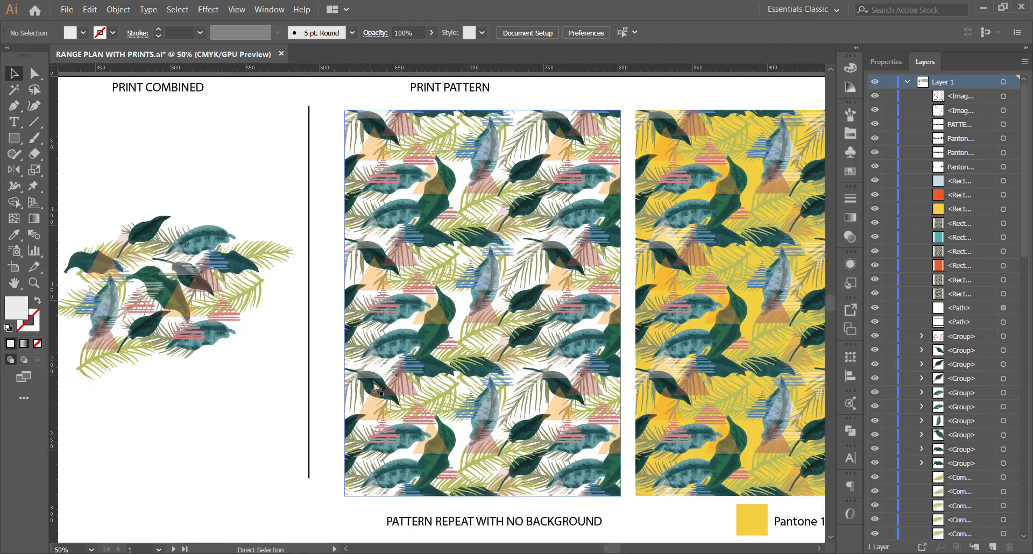
{"action": "scroll", "coordinate": [166, 295], "scroll_direction": "up", "scroll_amount": 3}
{"action": "scroll", "coordinate": [274, 295], "scroll_direction": "left", "scroll_amount": 1}
{"action": "scroll", "coordinate": [302, 266], "scroll_direction": "down", "scroll_amount": 2}
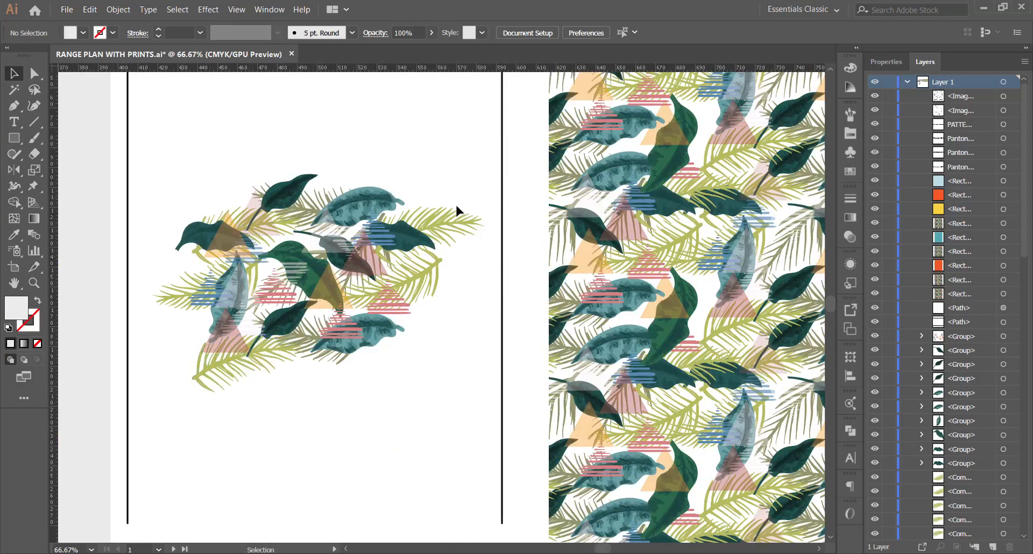
{"action": "scroll", "coordinate": [248, 176], "scroll_direction": "down", "scroll_amount": 3}
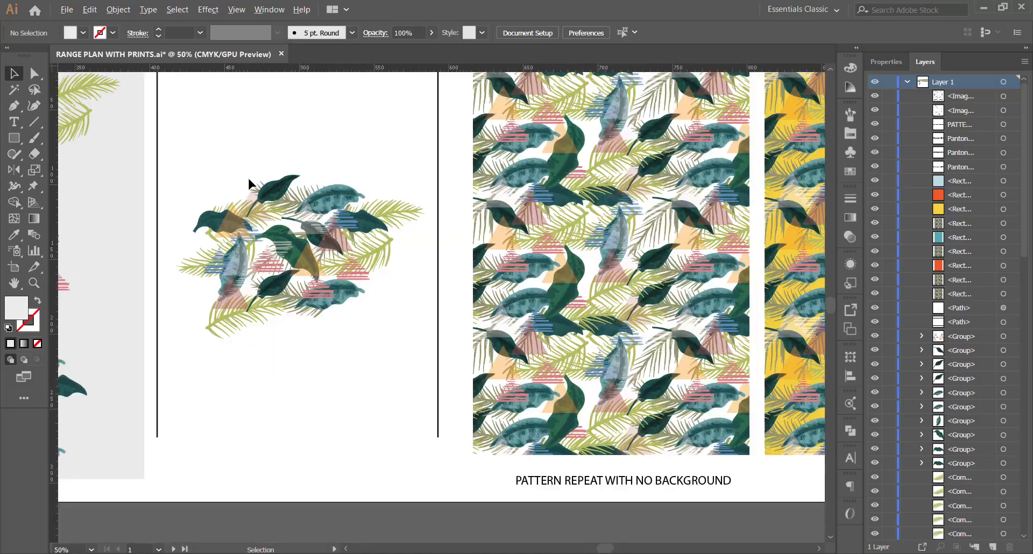
{"action": "scroll", "coordinate": [641, 195], "scroll_direction": "up", "scroll_amount": 1}
{"action": "scroll", "coordinate": [467, 197], "scroll_direction": "up", "scroll_amount": 1}
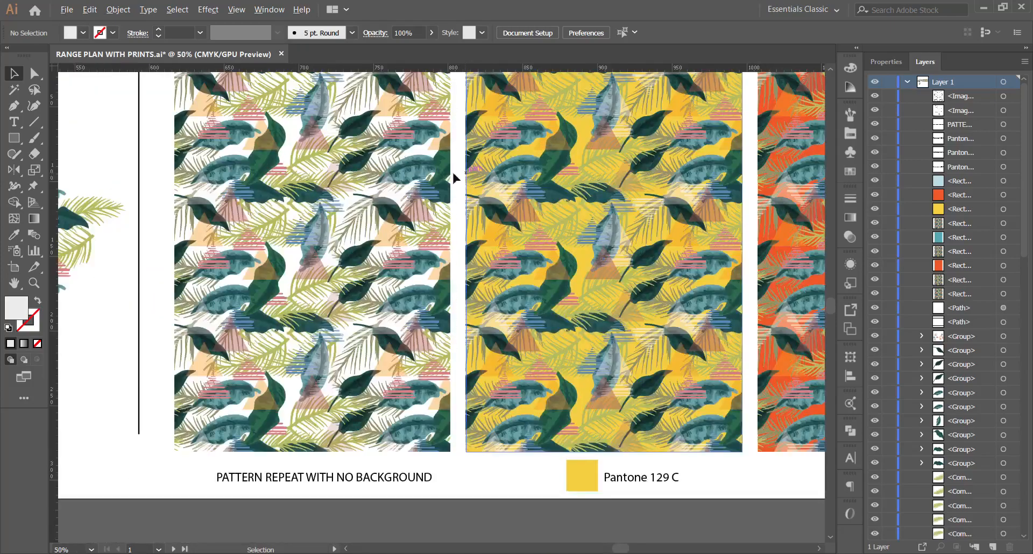
Examine the pattern versions on Pantone 129 C, Pantone orange 021 C and Pantone 7457 C backgrounds.
{"action": "scroll", "coordinate": [329, 173], "scroll_direction": "right", "scroll_amount": 5}
{"action": "scroll", "coordinate": [330, 174], "scroll_direction": "down", "scroll_amount": 2}
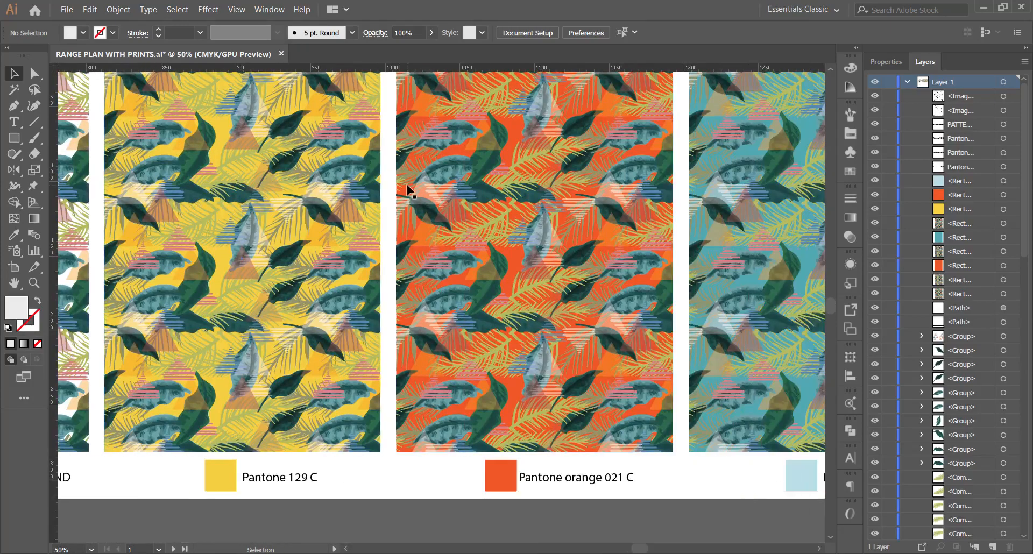
{"action": "scroll", "coordinate": [352, 326], "scroll_direction": "up", "scroll_amount": 2}
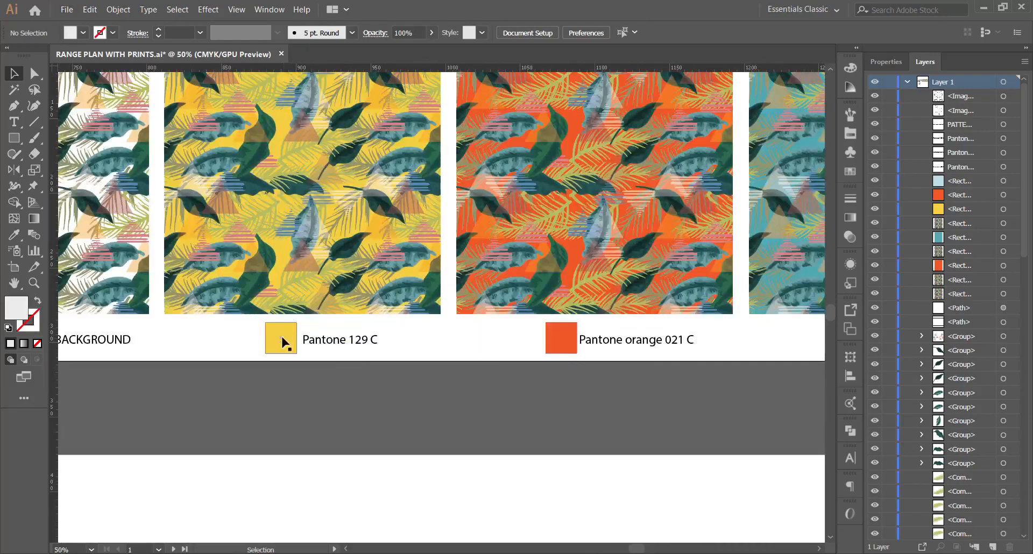
{"action": "scroll", "coordinate": [565, 352], "scroll_direction": "down", "scroll_amount": 2}
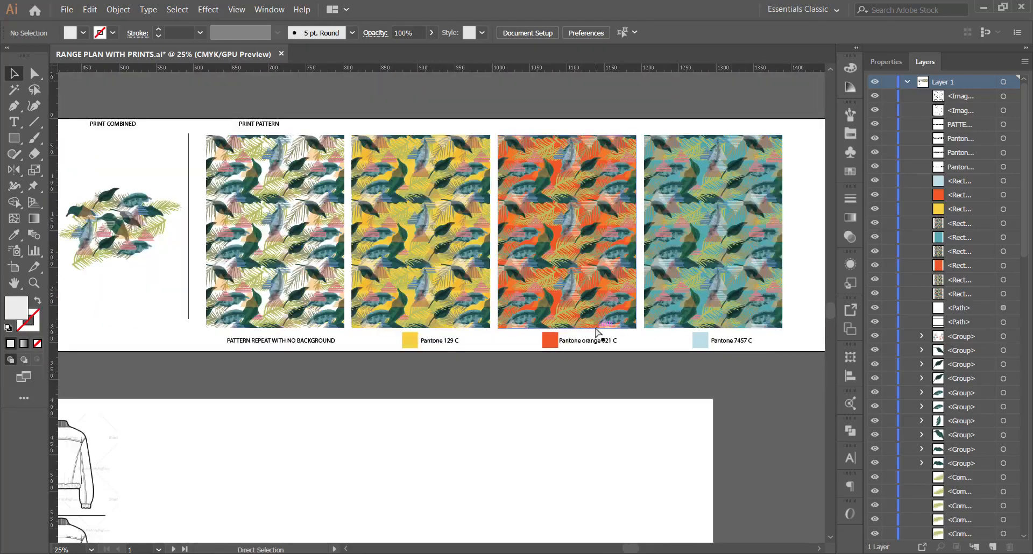
{"action": "scroll", "coordinate": [640, 345], "scroll_direction": "up", "scroll_amount": 2}
{"action": "scroll", "coordinate": [625, 343], "scroll_direction": "down", "scroll_amount": 2}
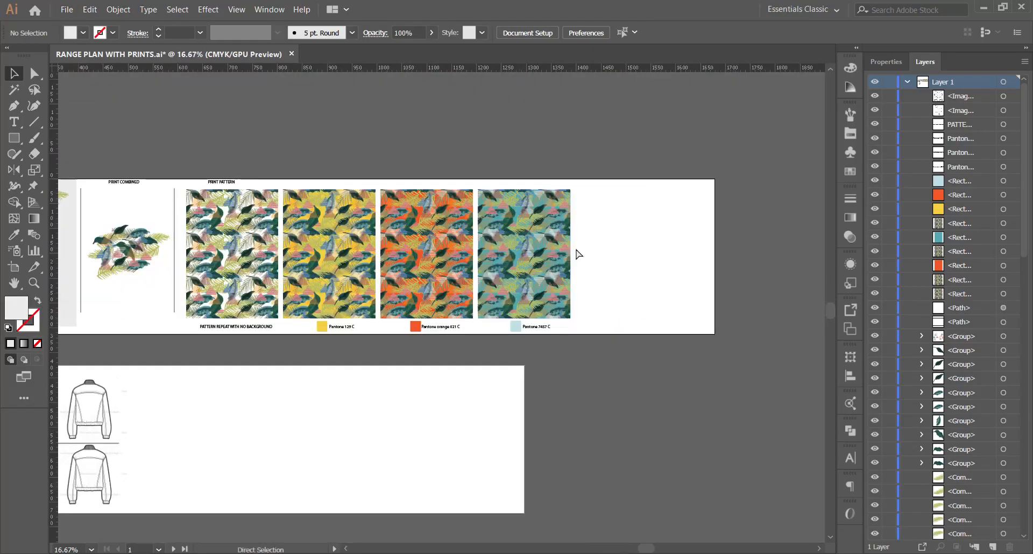
{"action": "scroll", "coordinate": [520, 246], "scroll_direction": "up", "scroll_amount": 1}
{"action": "scroll", "coordinate": [521, 246], "scroll_direction": "down", "scroll_amount": 1}
{"action": "scroll", "coordinate": [136, 240], "scroll_direction": "left", "scroll_amount": 3}
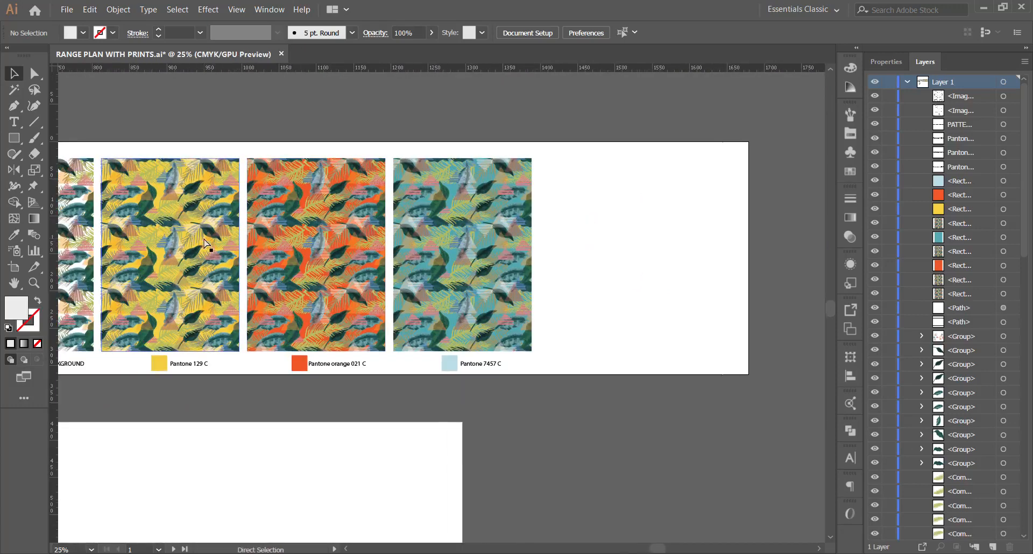
Duplicate the no-background pattern rectangle into the empty space beside the Pantone 7457 C version and paste a copy directly in front of it.
{"action": "left_click", "coordinate": [89, 244]}
{"action": "left_click_drag", "start_coordinate": [89, 244], "coordinate": [690, 254]}
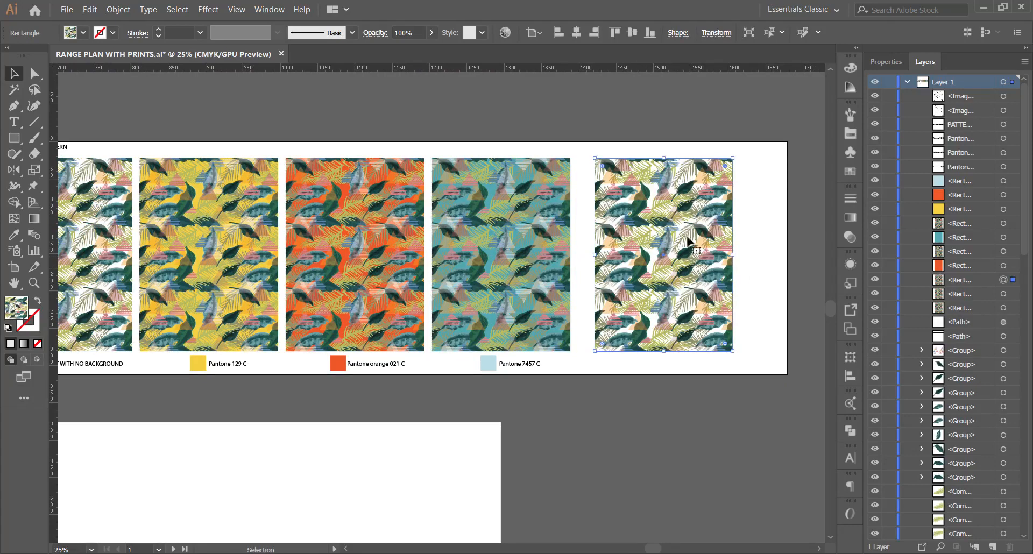
{"action": "key", "text": "ctrl+c"}
{"action": "key", "text": "ctrl+f"}
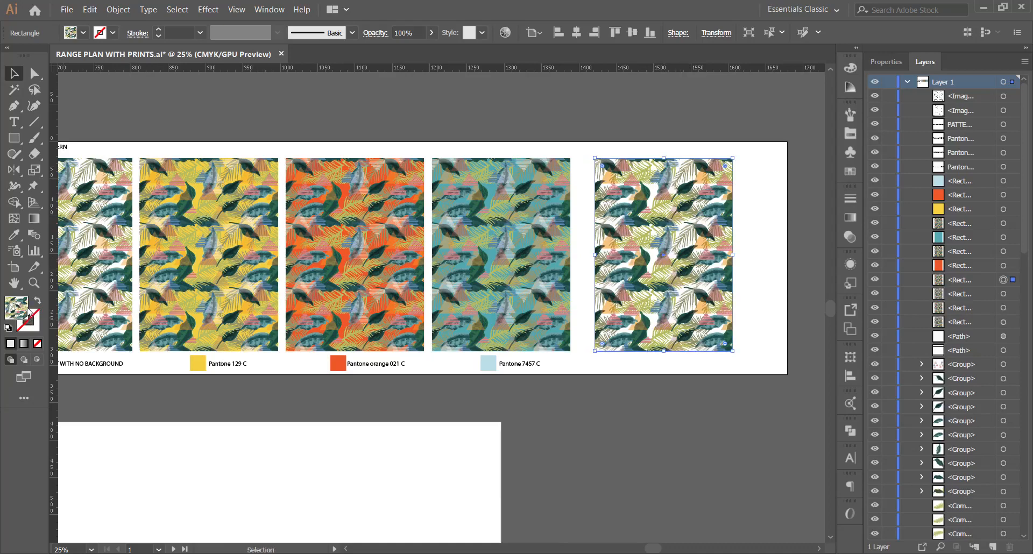
Fill the front copy of the pattern rectangle with solid orange D87512 and dismiss the mail notification.
{"action": "double_click", "coordinate": [17, 308]}
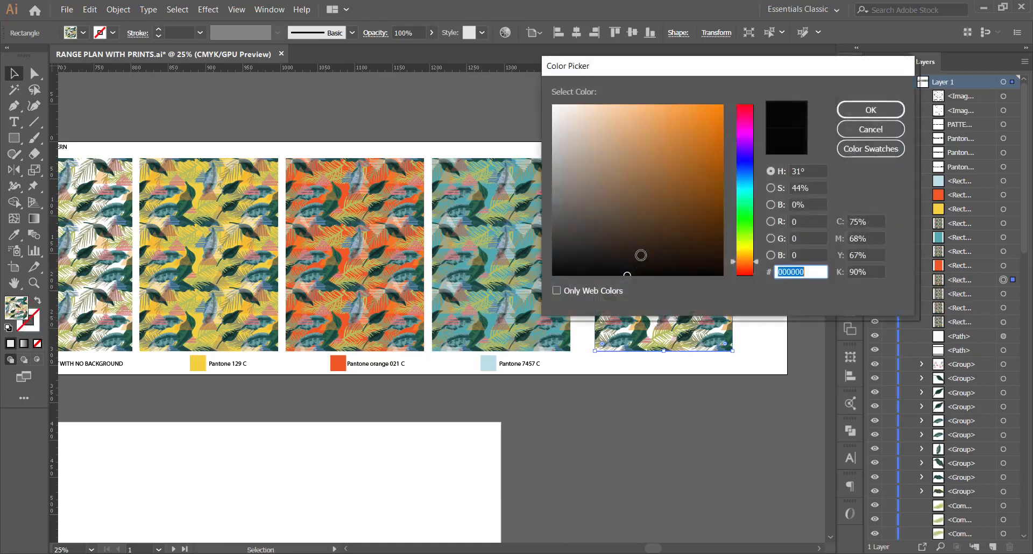
{"action": "left_click", "coordinate": [654, 168]}
{"action": "left_click", "coordinate": [709, 130]}
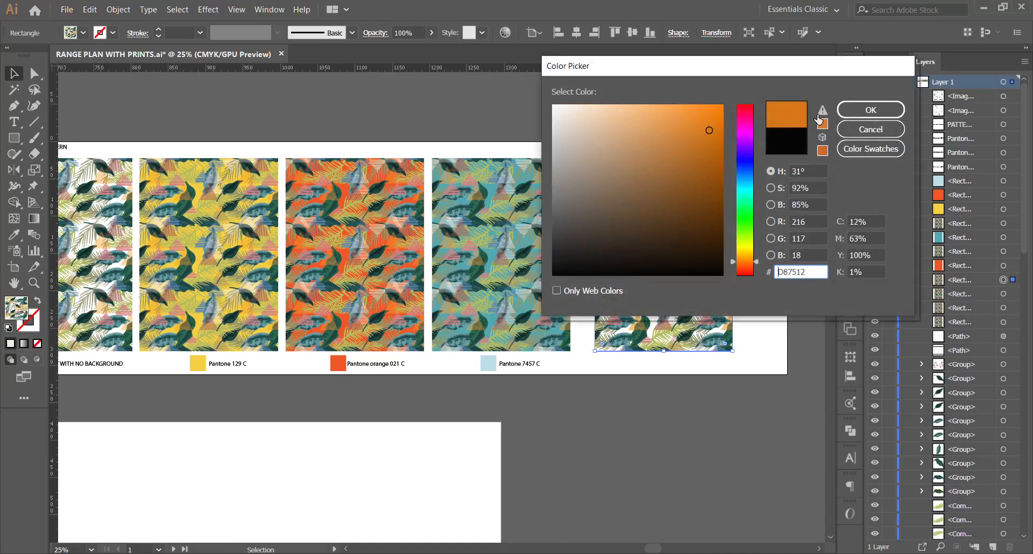
{"action": "left_click", "coordinate": [865, 113]}
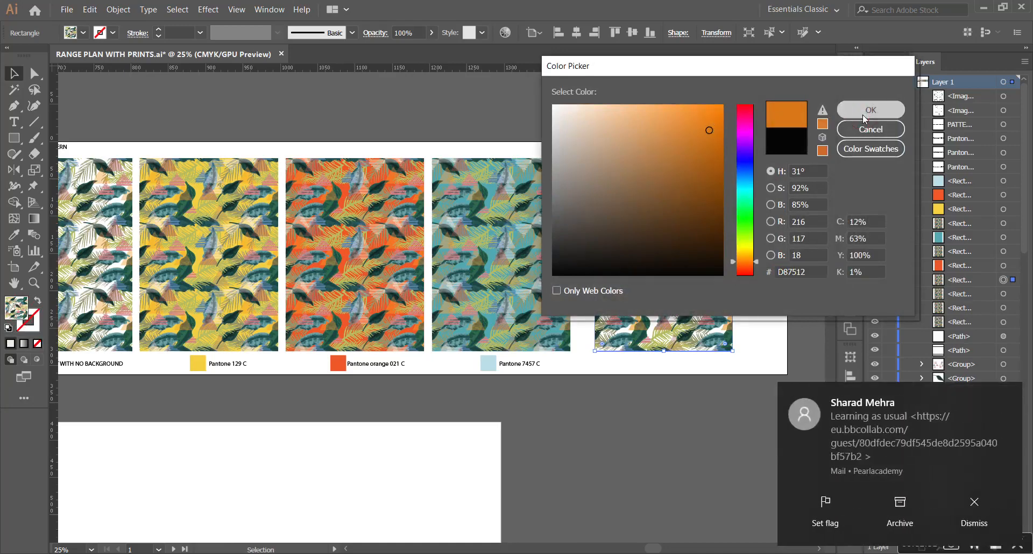
{"action": "left_click", "coordinate": [1010, 394]}
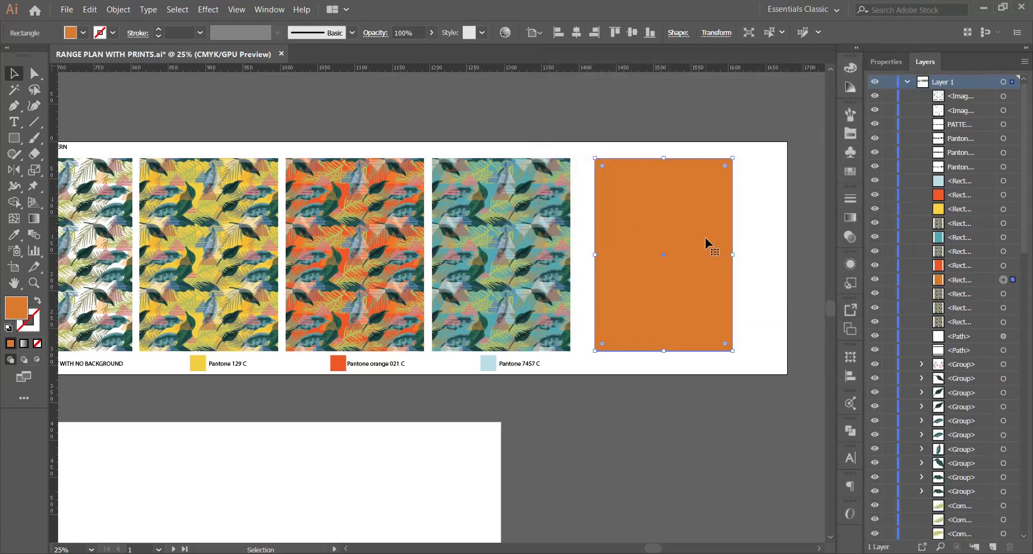
Open the PANTONE+ Solid Coated color book from the swatch libraries.
{"action": "scroll", "coordinate": [767, 234], "scroll_direction": "up", "scroll_amount": 2}
{"action": "scroll", "coordinate": [318, 195], "scroll_direction": "down", "scroll_amount": 2}
{"action": "scroll", "coordinate": [484, 222], "scroll_direction": "up", "scroll_amount": 2}
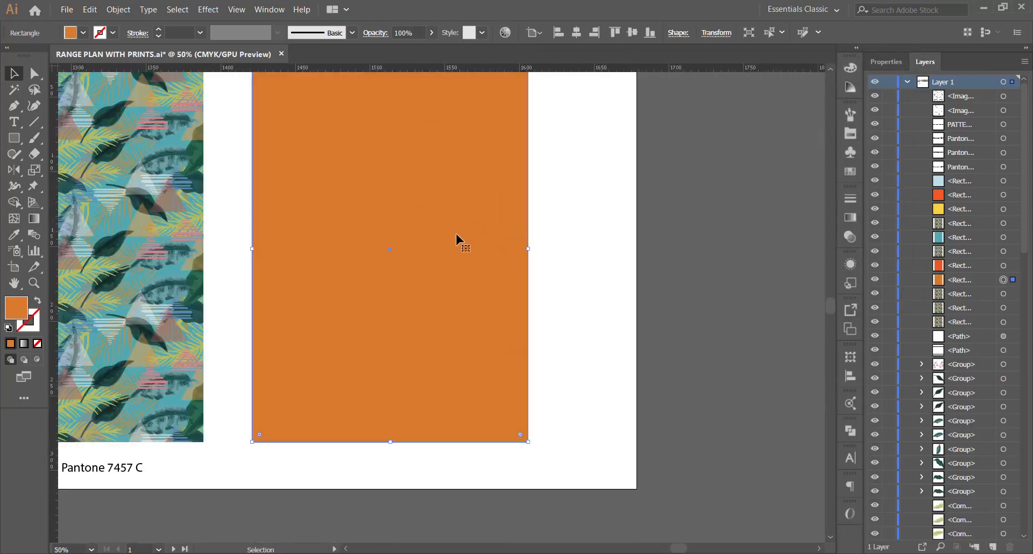
{"action": "scroll", "coordinate": [458, 229], "scroll_direction": "down", "scroll_amount": 2}
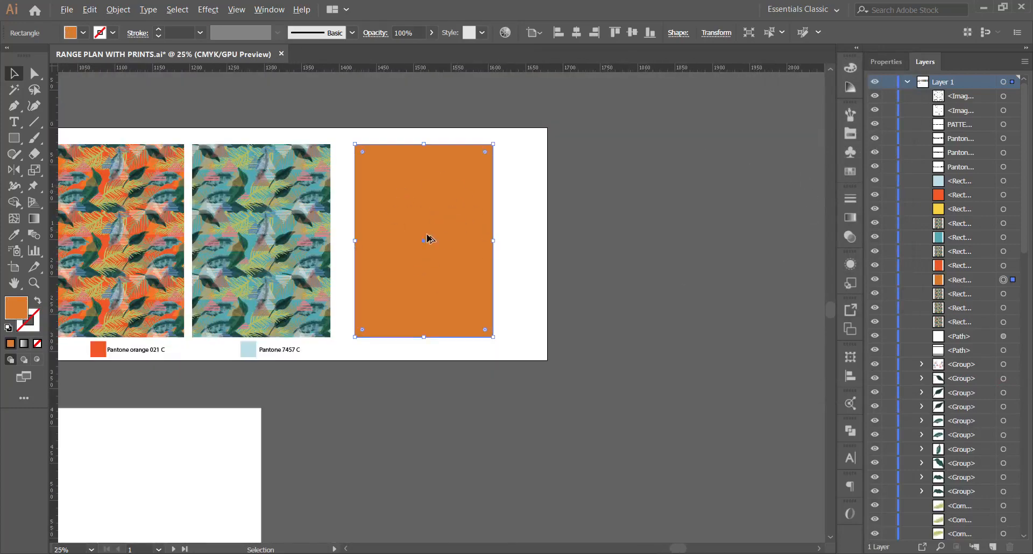
{"action": "scroll", "coordinate": [426, 237], "scroll_direction": "up", "scroll_amount": 2}
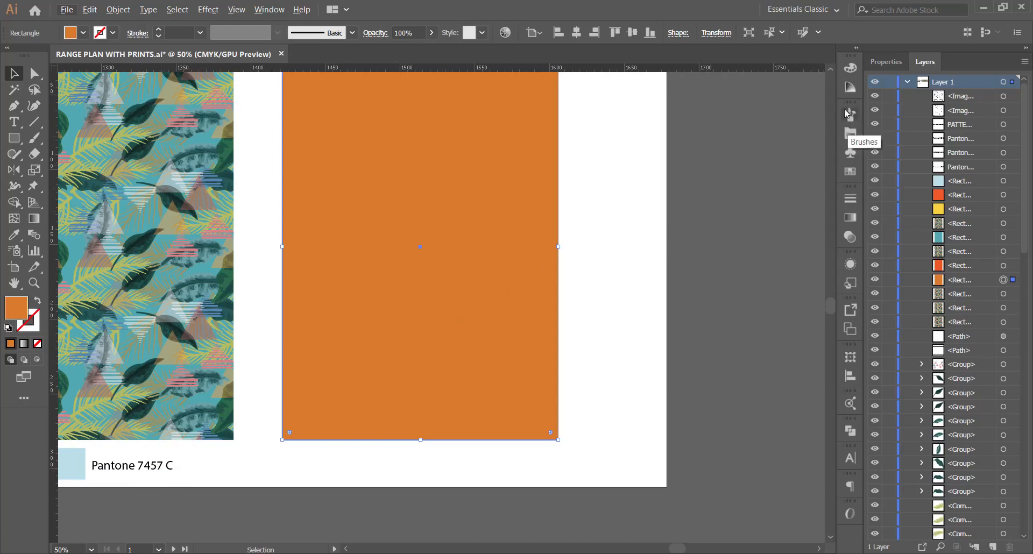
{"action": "left_click", "coordinate": [850, 172]}
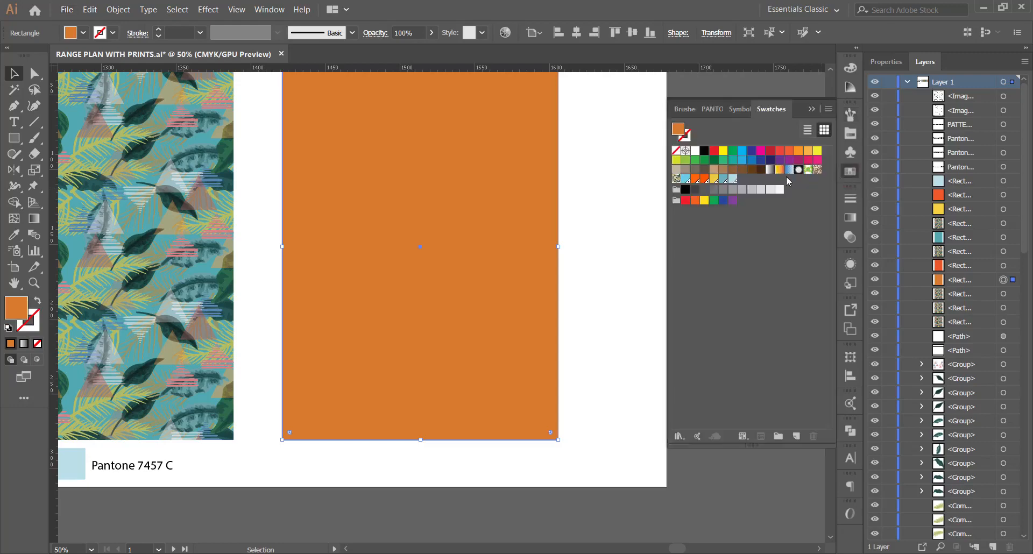
{"action": "left_click", "coordinate": [828, 109]}
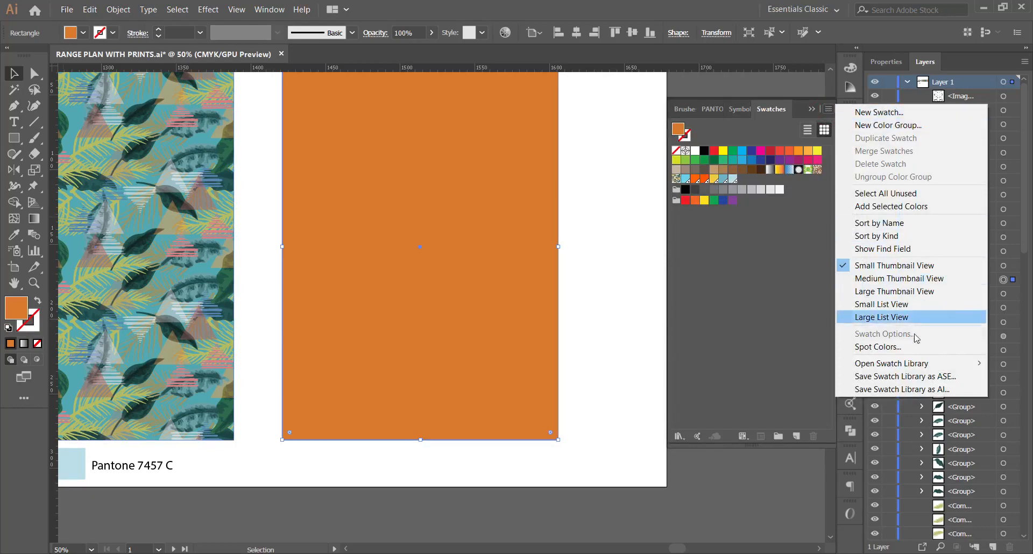
{"action": "mouse_move", "coordinate": [902, 366]}
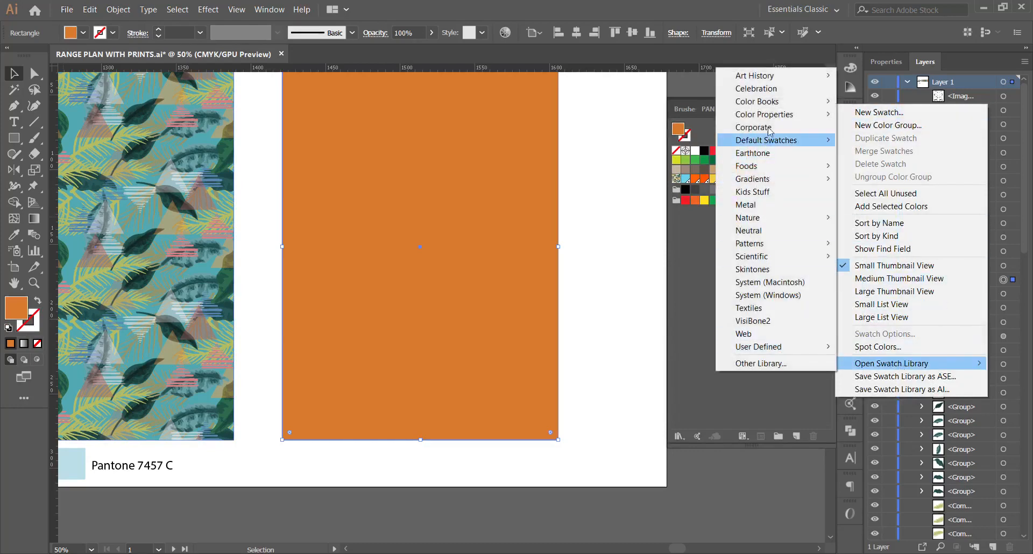
{"action": "mouse_move", "coordinate": [777, 108]}
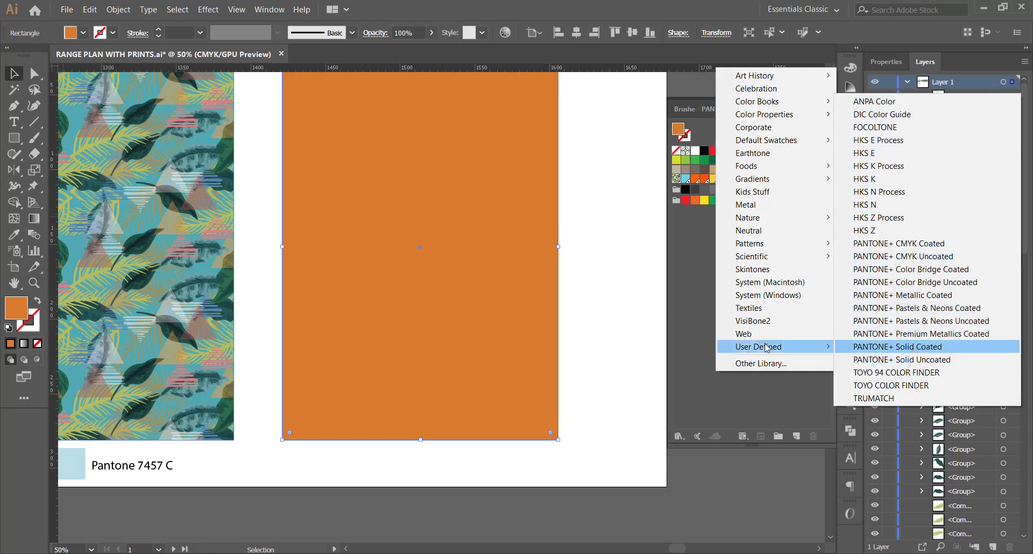
{"action": "left_click", "coordinate": [894, 346]}
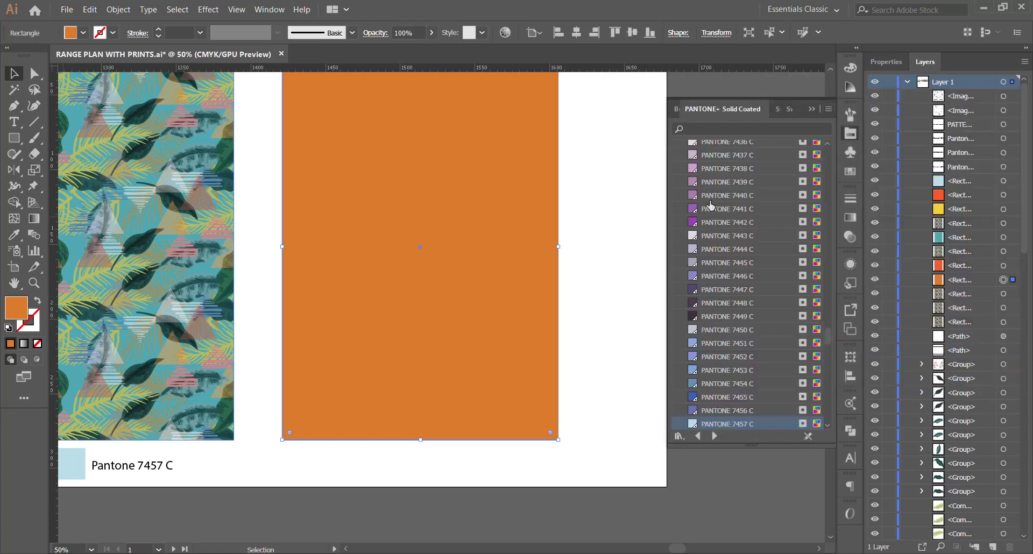
Try the small thumbnail, medium thumbnail and small list views for browsing the PANTONE+ Solid Coated swatches.
{"action": "left_click", "coordinate": [829, 109]}
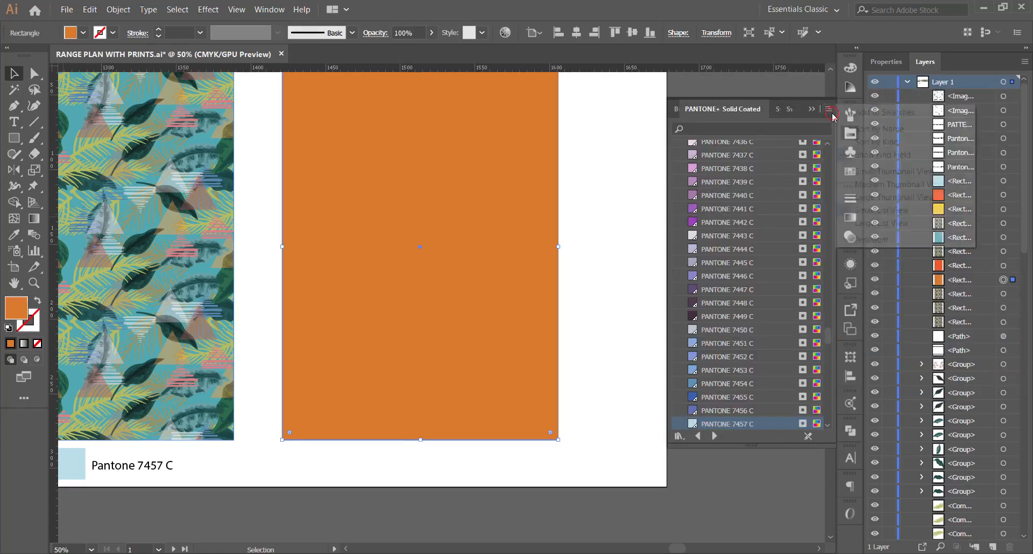
{"action": "left_click", "coordinate": [891, 173]}
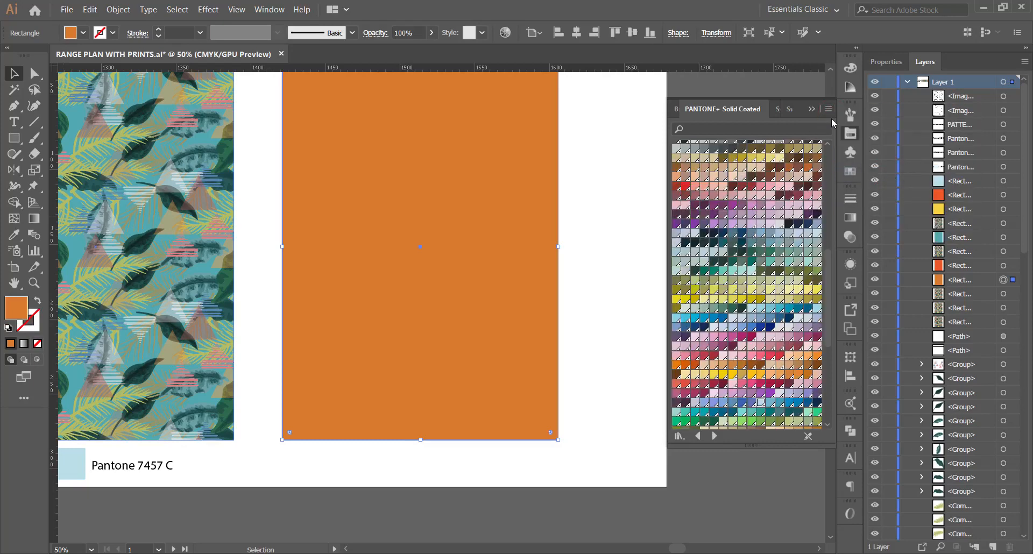
{"action": "left_click", "coordinate": [828, 109]}
{"action": "left_click", "coordinate": [872, 184]}
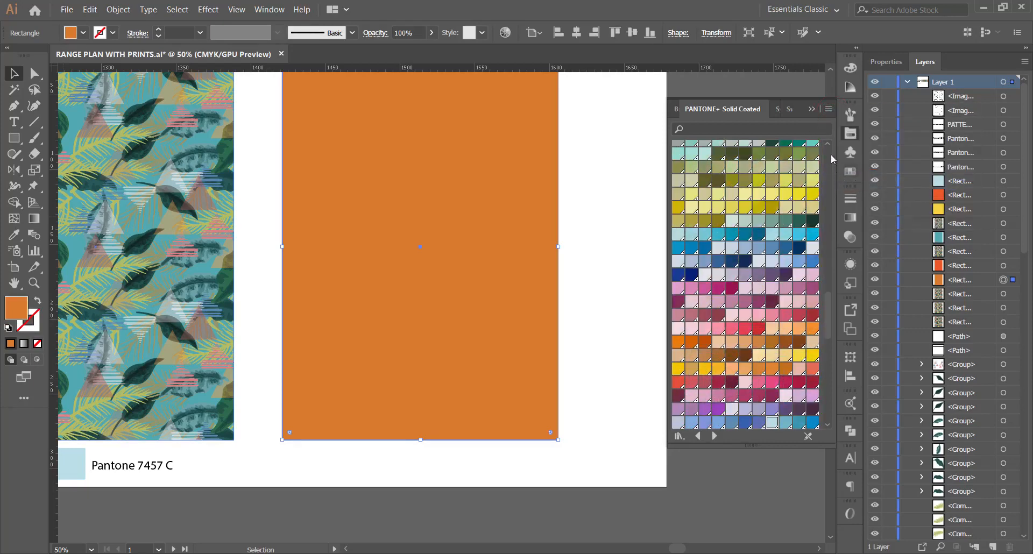
{"action": "left_click", "coordinate": [828, 111]}
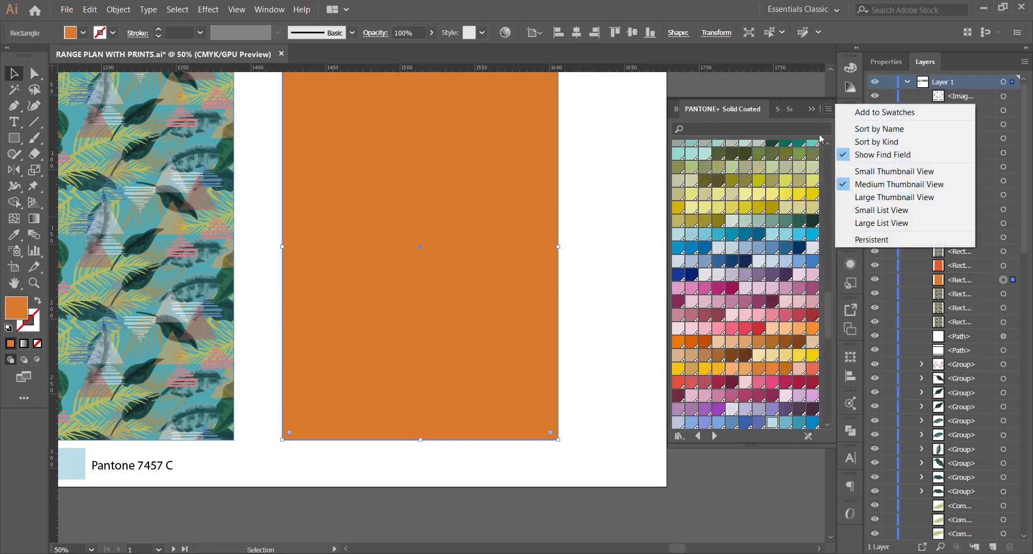
{"action": "left_click", "coordinate": [871, 211]}
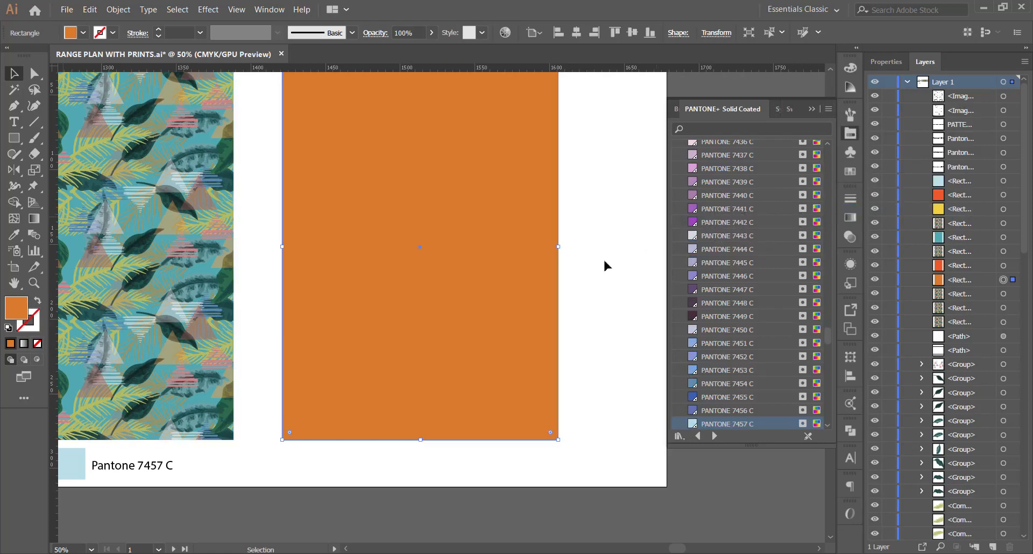
{"action": "left_click_drag", "start_coordinate": [828, 340], "coordinate": [825, 302]}
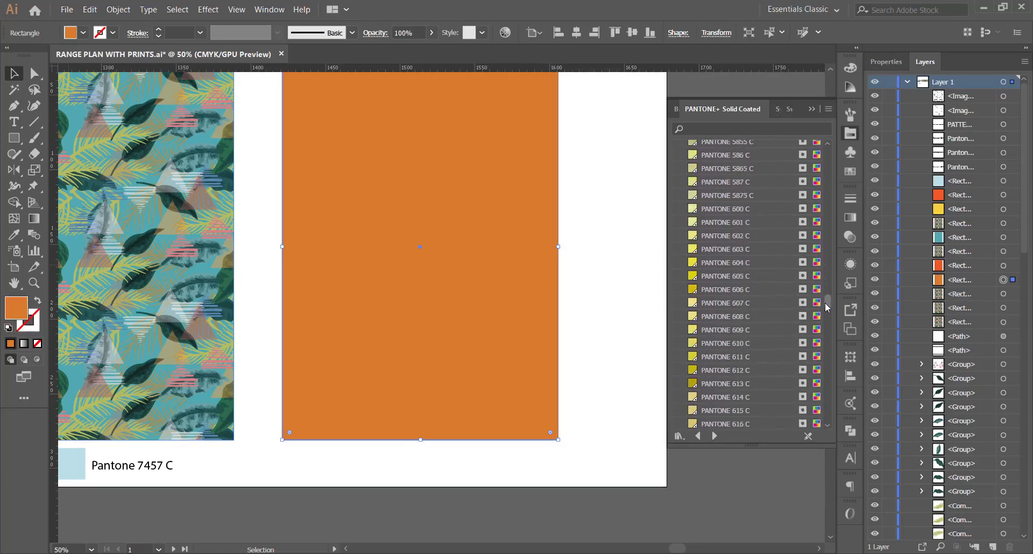
Fill the front rectangle with purple PANTONE 7677 C, picked in Large Thumbnail View, and switch the swatches to Large List View.
{"action": "left_click", "coordinate": [829, 109]}
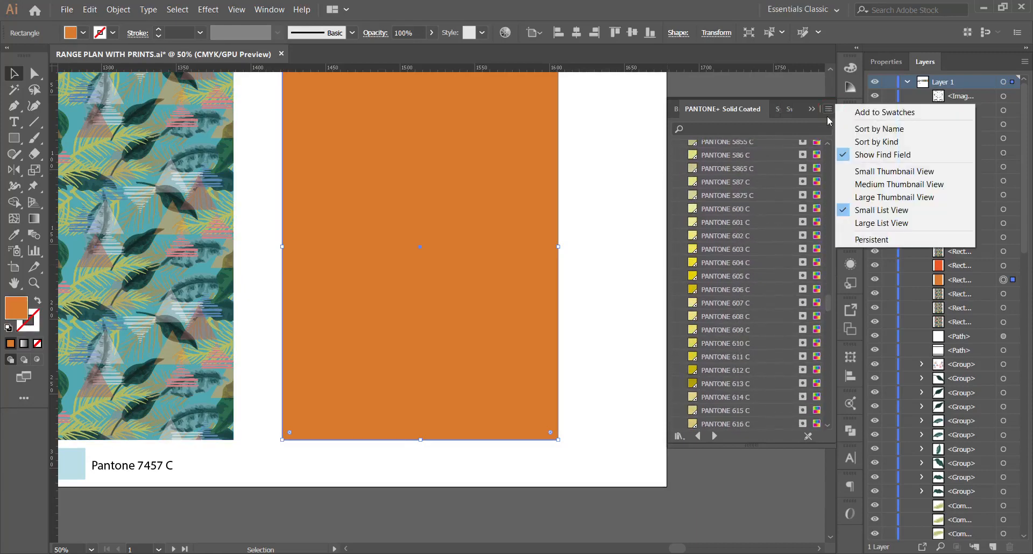
{"action": "left_click", "coordinate": [876, 197]}
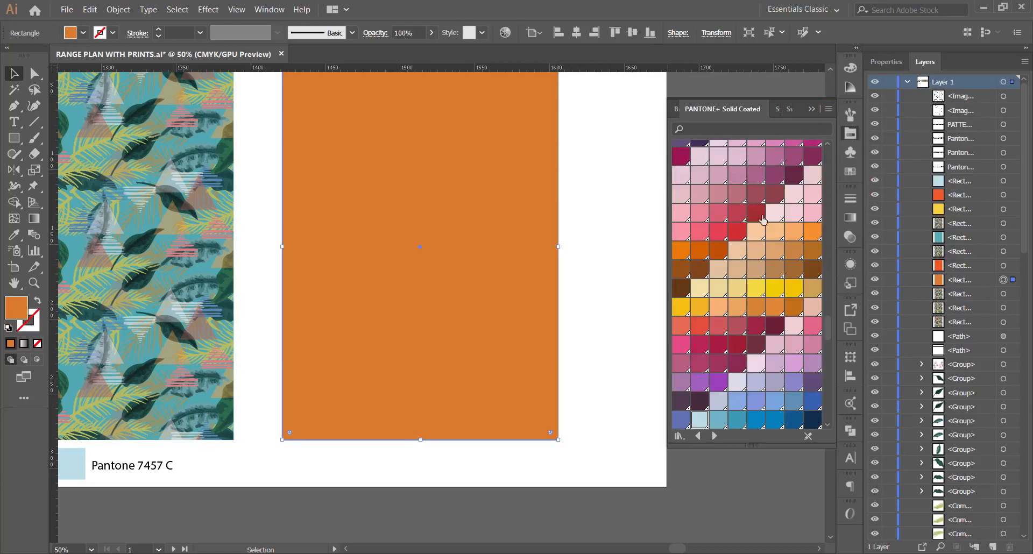
{"action": "scroll", "coordinate": [762, 218], "scroll_direction": "down", "scroll_amount": 10}
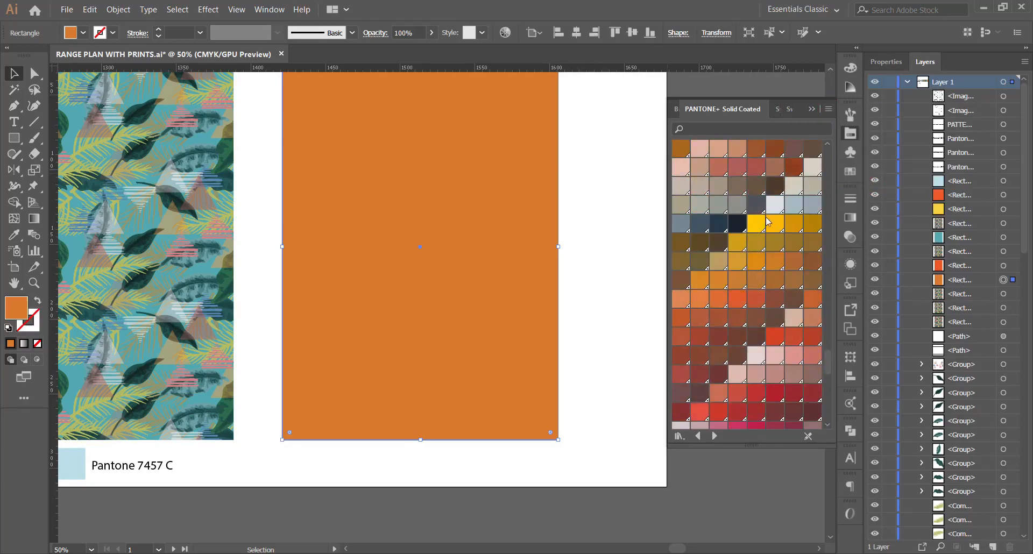
{"action": "scroll", "coordinate": [768, 221], "scroll_direction": "down", "scroll_amount": 6}
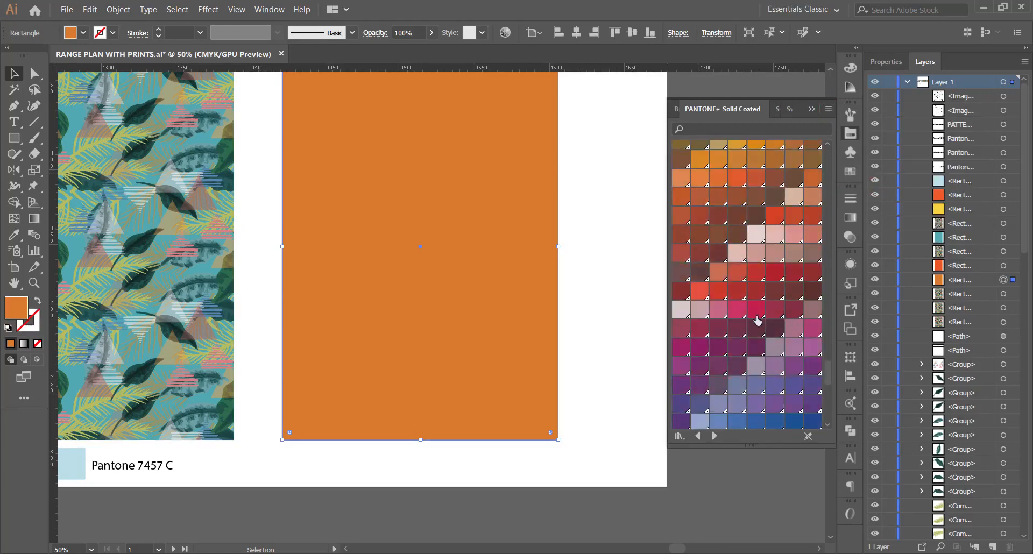
{"action": "scroll", "coordinate": [772, 368], "scroll_direction": "down", "scroll_amount": 4}
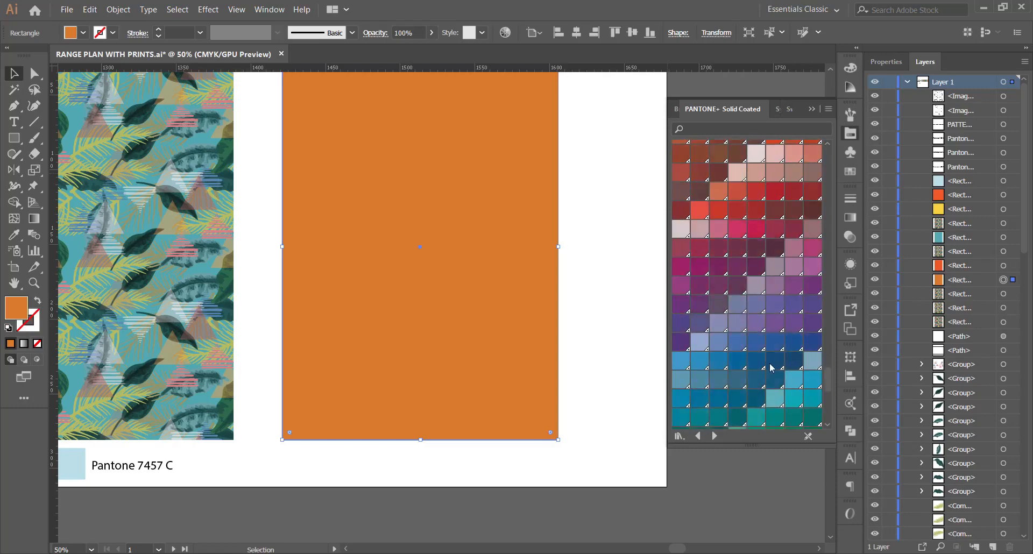
{"action": "left_click", "coordinate": [777, 324]}
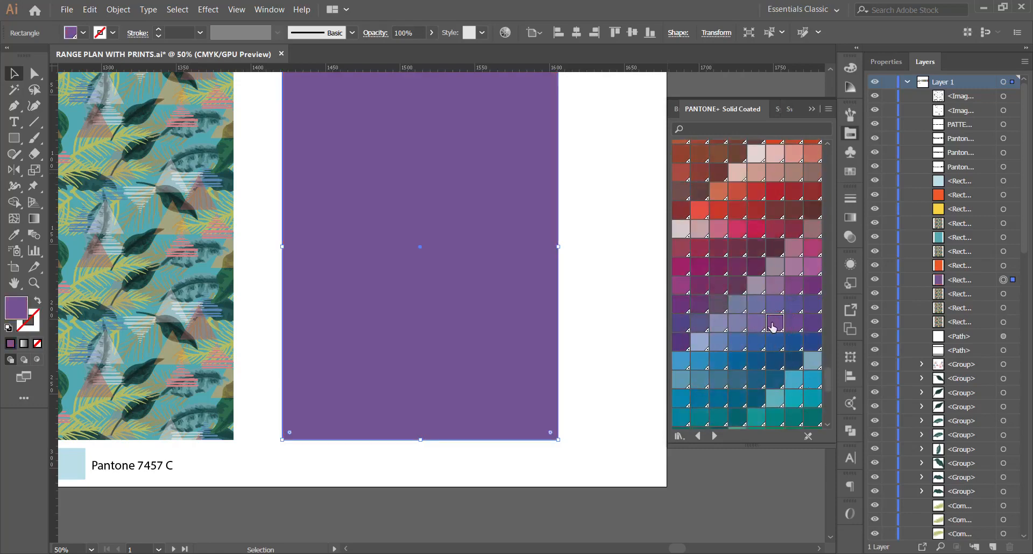
{"action": "left_click", "coordinate": [829, 110]}
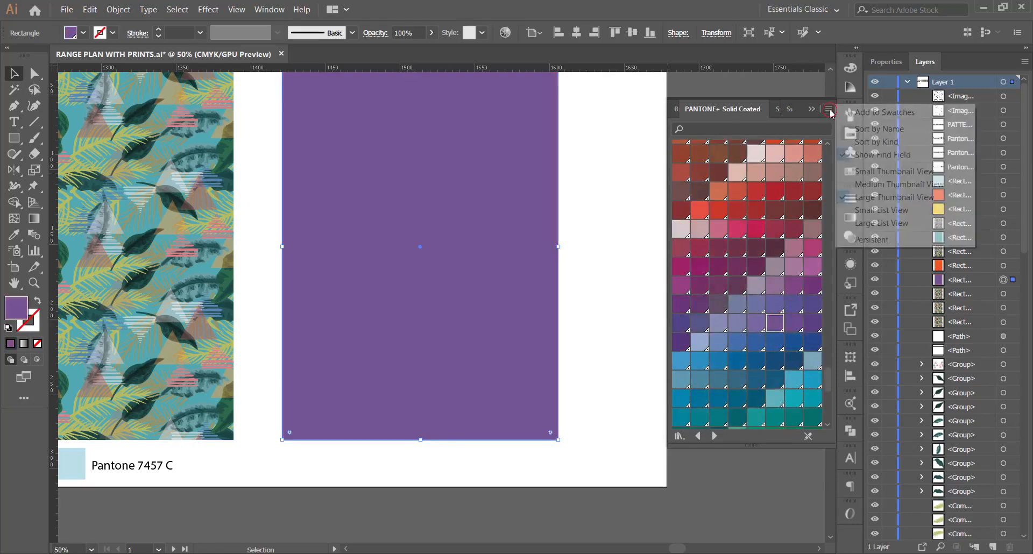
{"action": "left_click", "coordinate": [868, 223]}
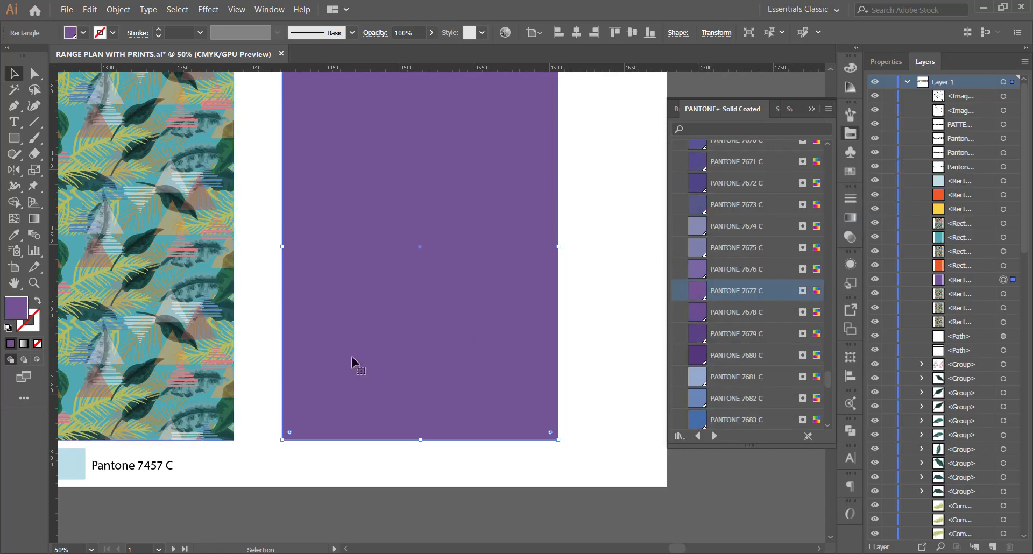
Duplicate the Pantone 7457 C label below the purple rectangle and change its text to "Pantone 7677 C".
{"action": "left_click", "coordinate": [158, 469]}
{"action": "left_click_drag", "start_coordinate": [139, 468], "coordinate": [432, 470]}
{"action": "key", "text": "t"}
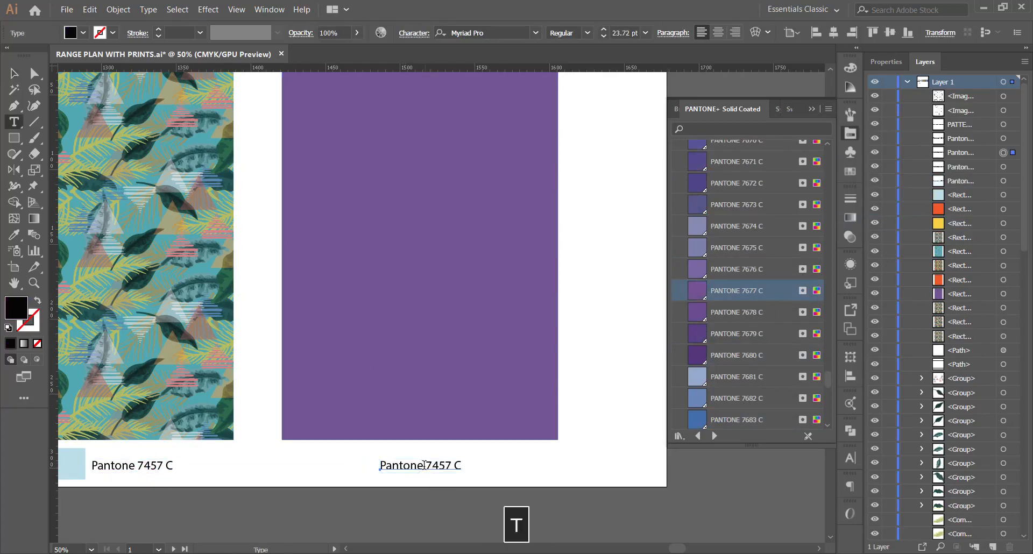
{"action": "left_click", "coordinate": [427, 463]}
{"action": "key", "text": "ctrl+a"}
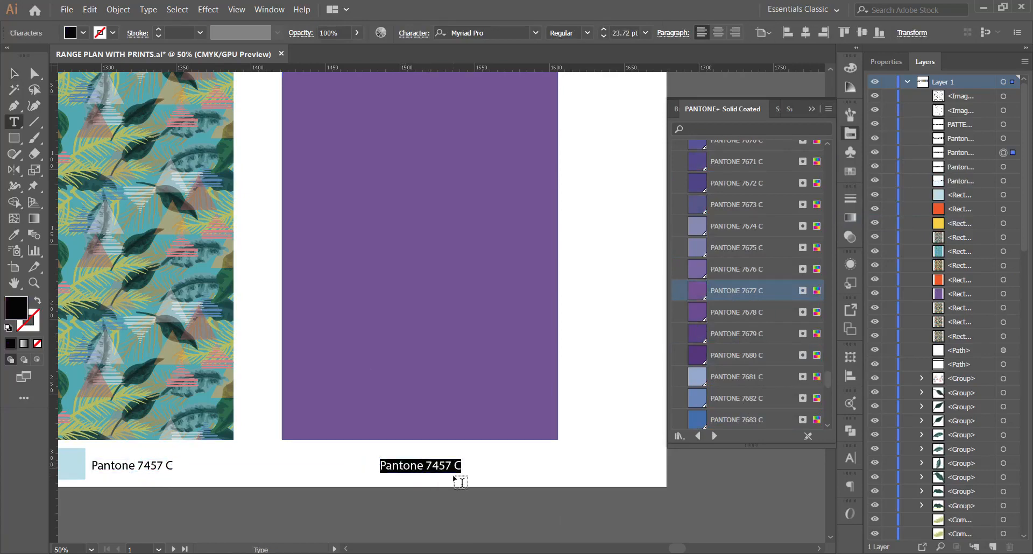
{"action": "left_click", "coordinate": [437, 467]}
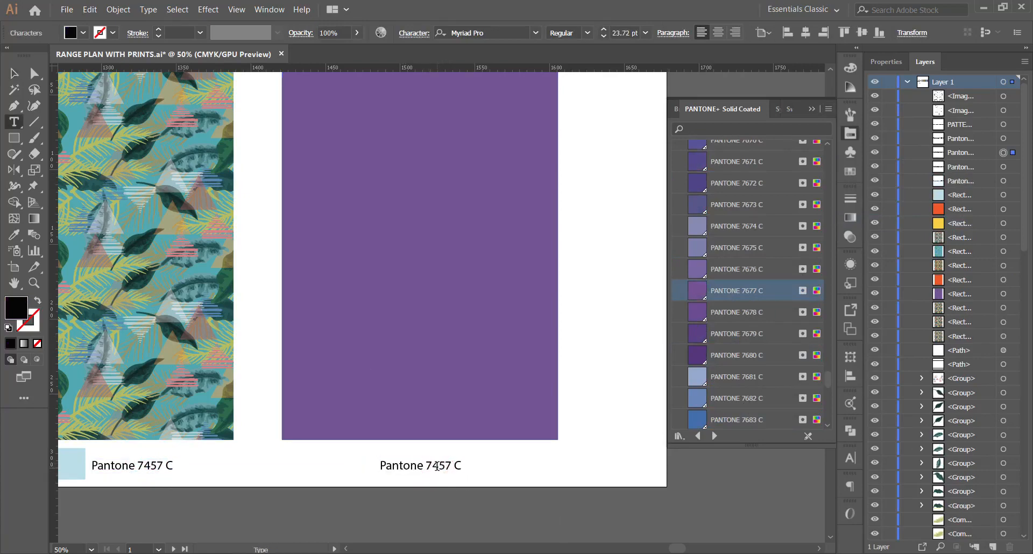
{"action": "key", "text": "BackSpace"}
{"action": "key", "text": "Delete"}
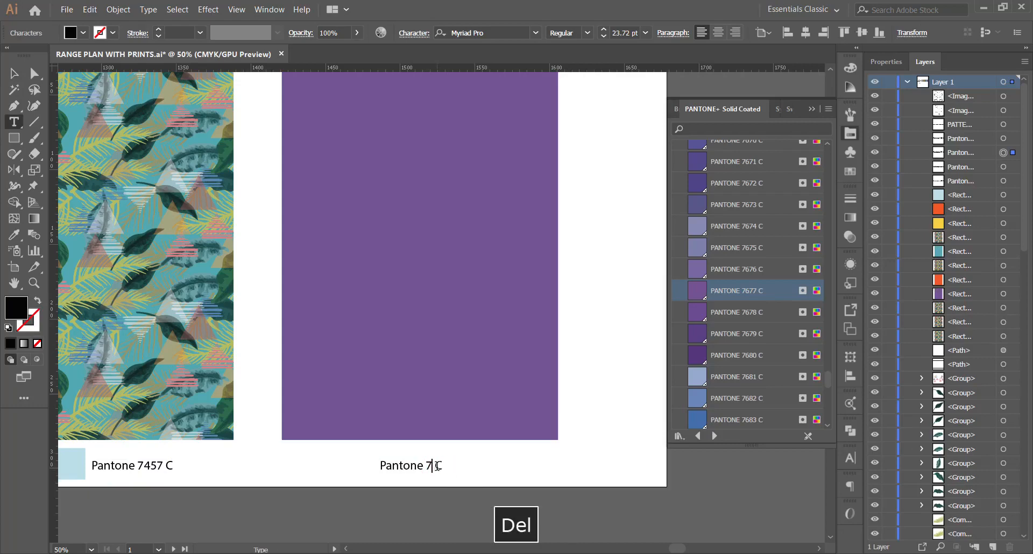
{"action": "type", "text": "677"}
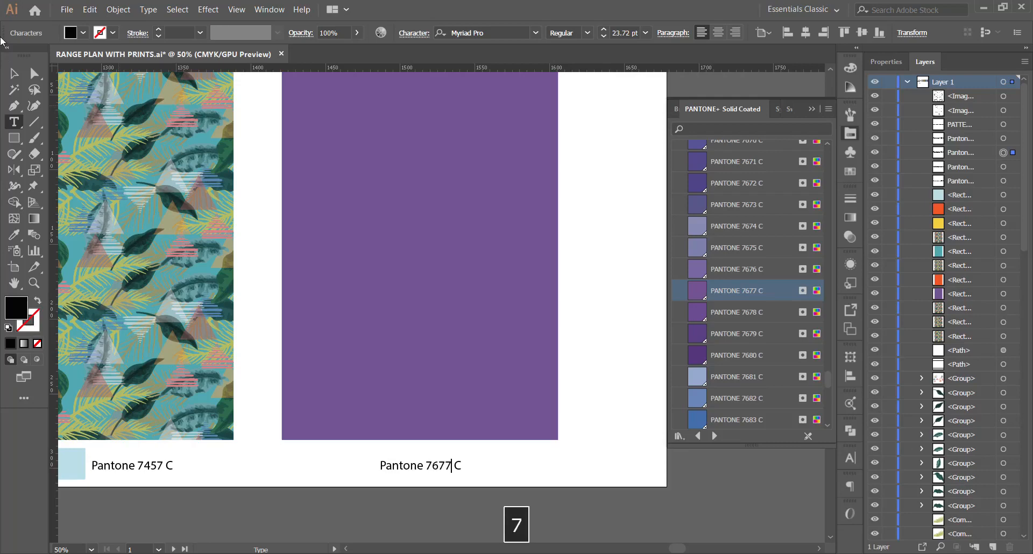
{"action": "left_click", "coordinate": [14, 75]}
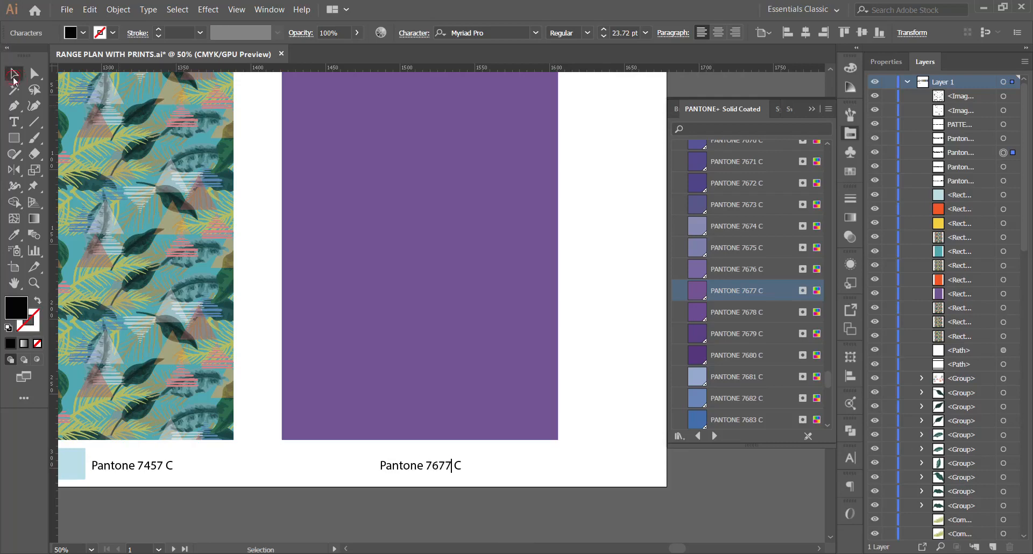
Send the solid purple rectangle above the Pantone 7677 C label to the back so it lies behind the leaf pattern.
{"action": "scroll", "coordinate": [554, 285], "scroll_direction": "down", "scroll_amount": 3}
{"action": "left_click", "coordinate": [562, 279]}
{"action": "scroll", "coordinate": [513, 271], "scroll_direction": "up", "scroll_amount": 1}
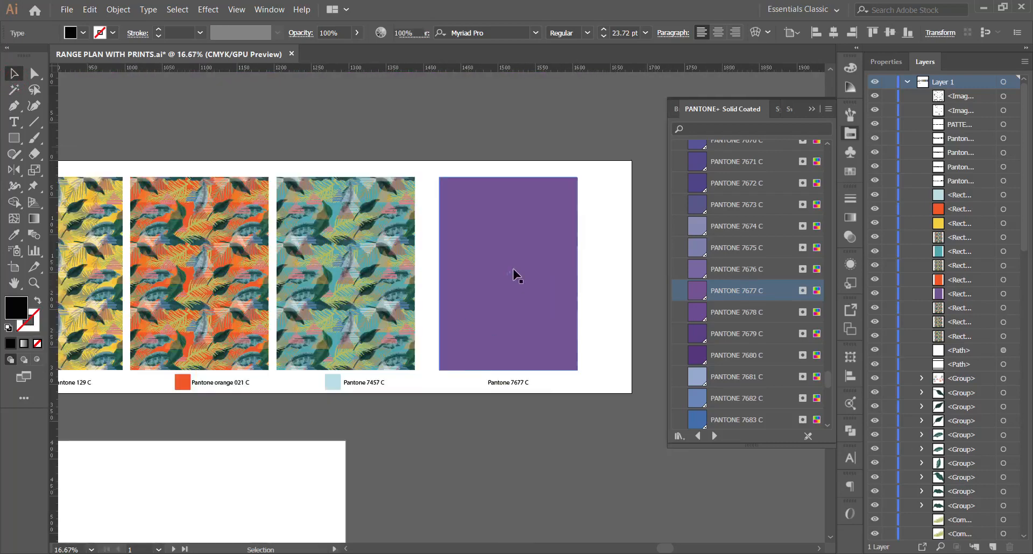
{"action": "left_click", "coordinate": [505, 242]}
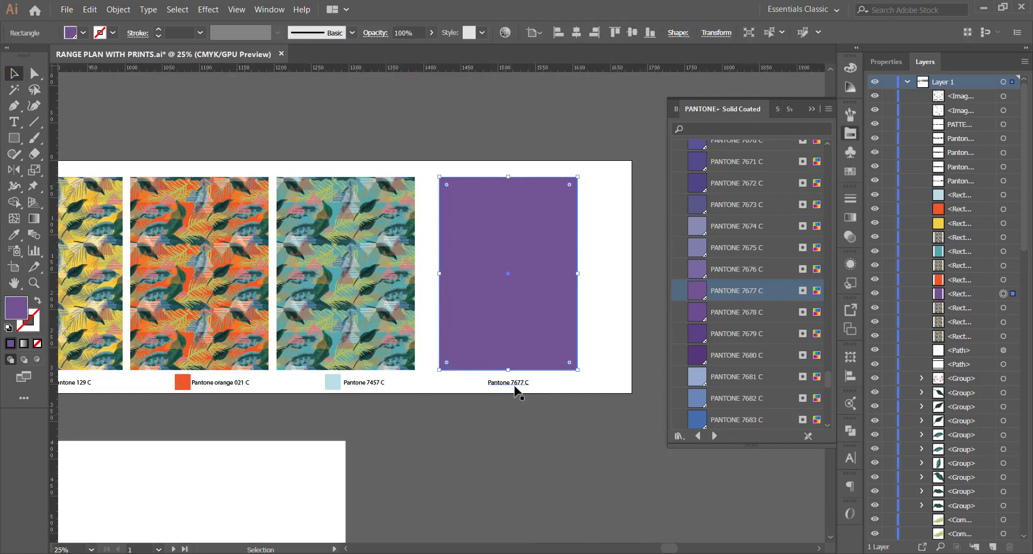
{"action": "right_click", "coordinate": [507, 254]}
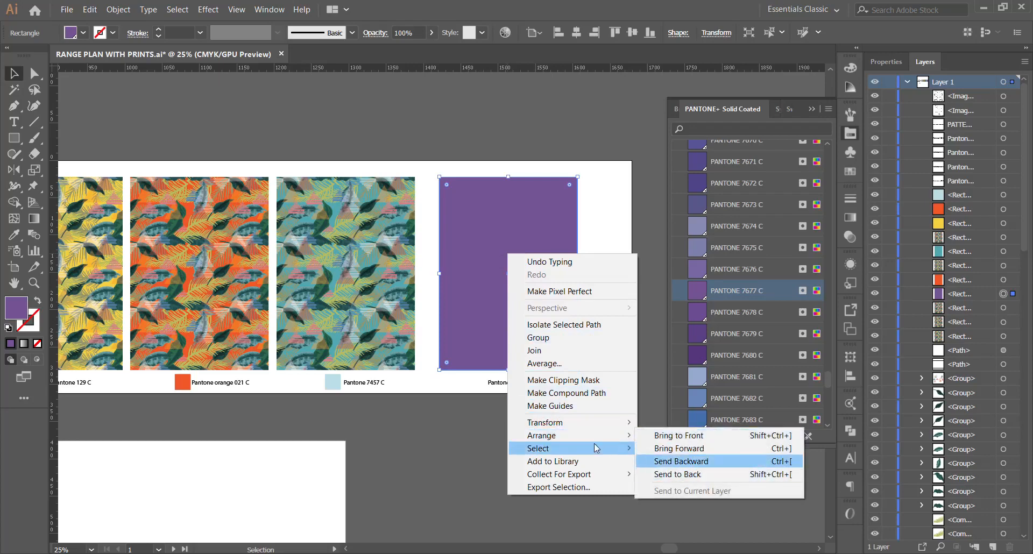
{"action": "mouse_move", "coordinate": [630, 436]}
{"action": "left_click", "coordinate": [682, 475]}
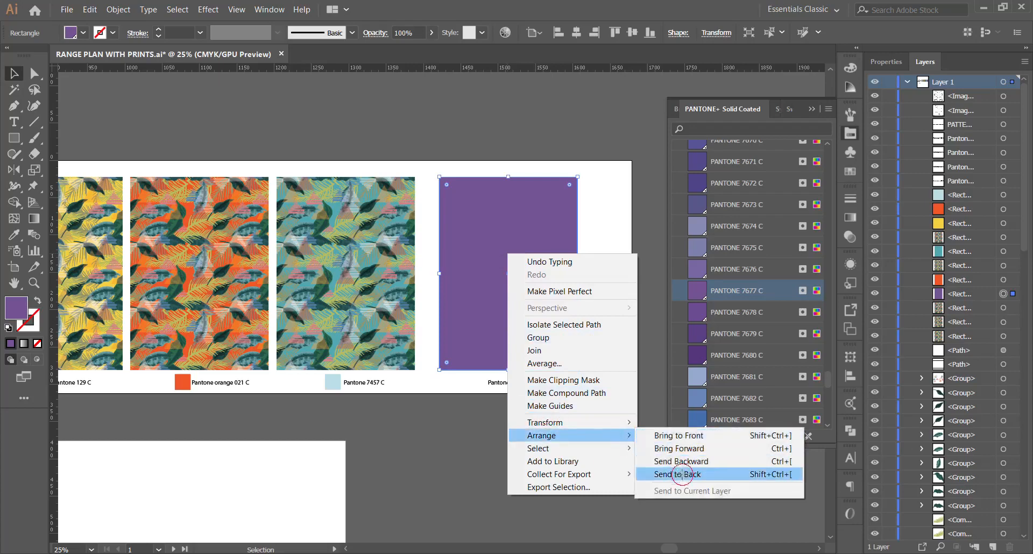
{"action": "left_click", "coordinate": [605, 308]}
{"action": "scroll", "coordinate": [521, 214], "scroll_direction": "up", "scroll_amount": 3}
{"action": "scroll", "coordinate": [424, 194], "scroll_direction": "down", "scroll_amount": 3}
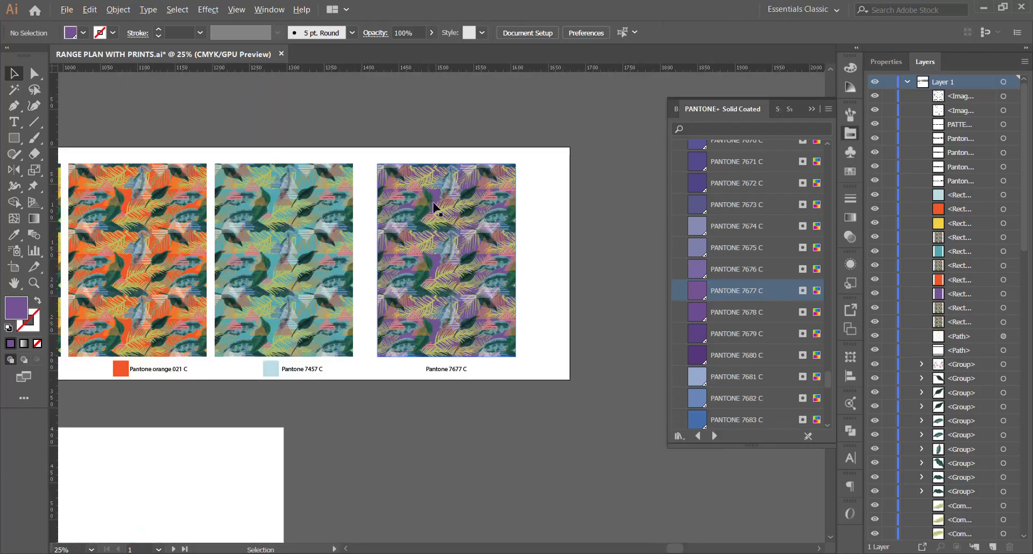
{"action": "scroll", "coordinate": [433, 206], "scroll_direction": "up", "scroll_amount": 2}
{"action": "scroll", "coordinate": [438, 221], "scroll_direction": "down", "scroll_amount": 1}
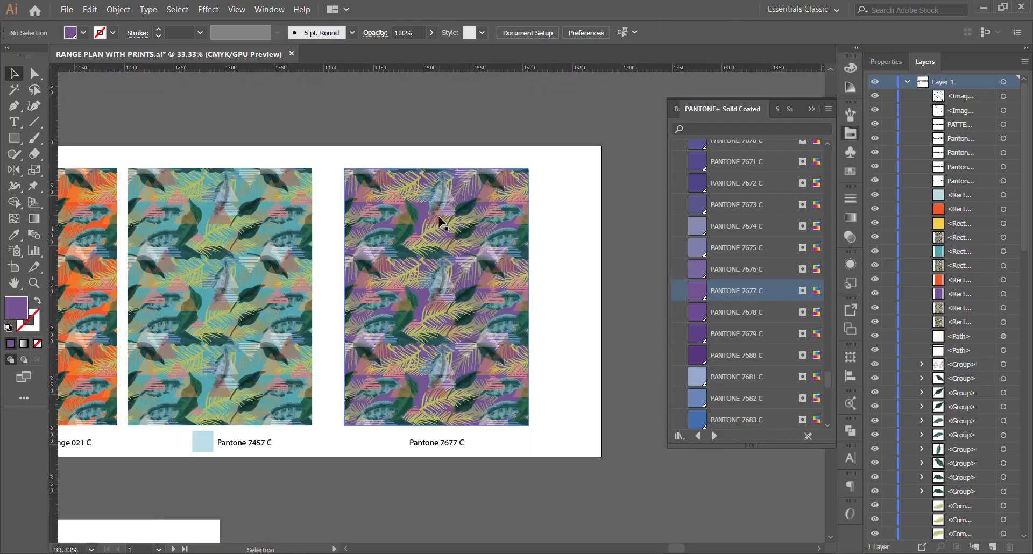
Select the purple pattern panel with its Pantone 7677 C label and look for its rectangle entry among the layer objects.
{"action": "left_click", "coordinate": [508, 188]}
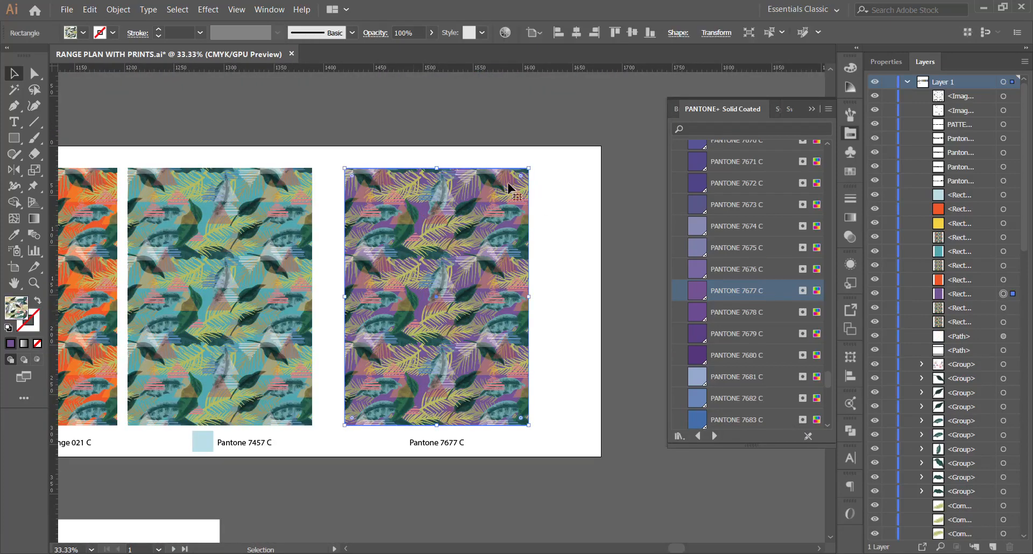
{"action": "left_click_drag", "start_coordinate": [557, 151], "coordinate": [334, 464]}
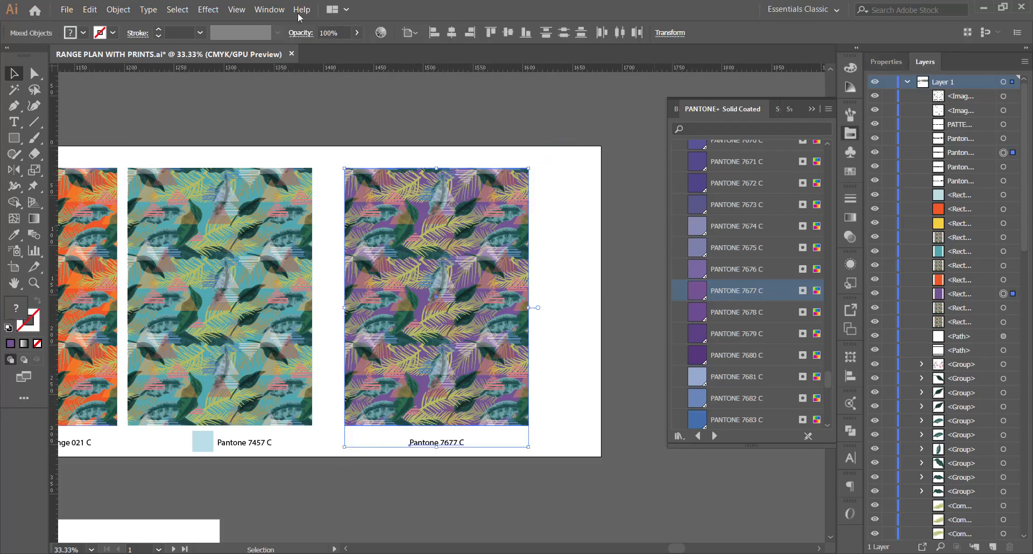
{"action": "left_click", "coordinate": [269, 10]}
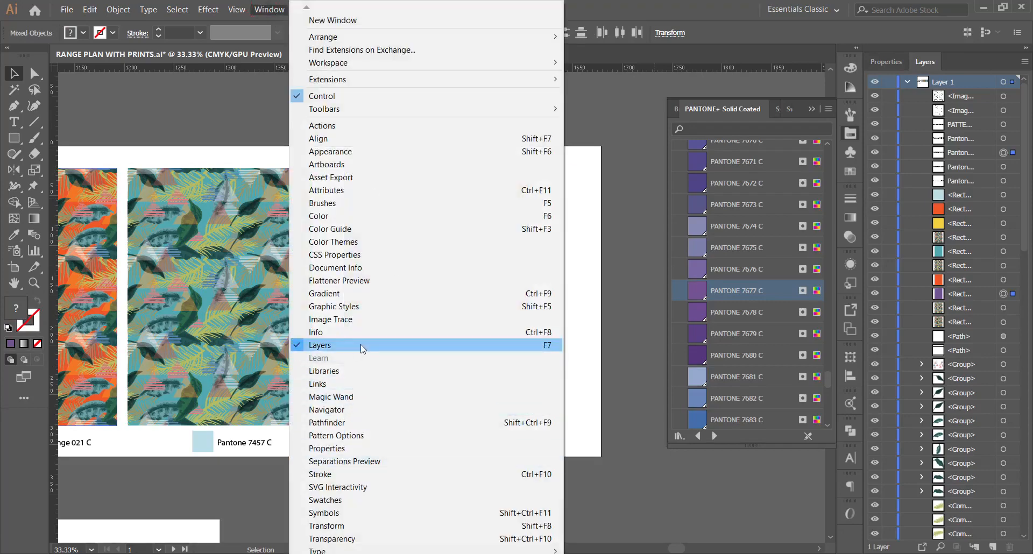
{"action": "left_click", "coordinate": [931, 63]}
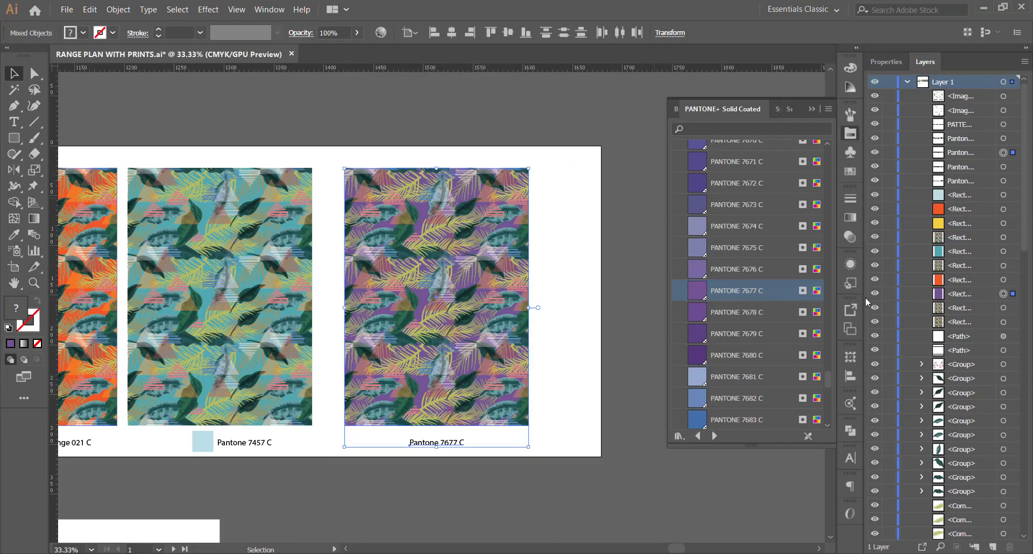
{"action": "left_click", "coordinate": [968, 299]}
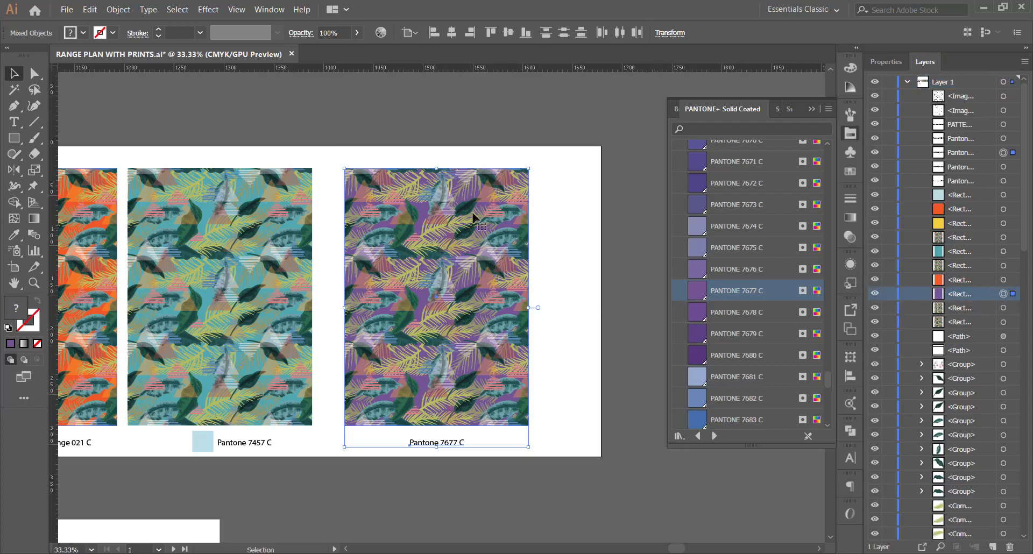
{"action": "left_click", "coordinate": [575, 269]}
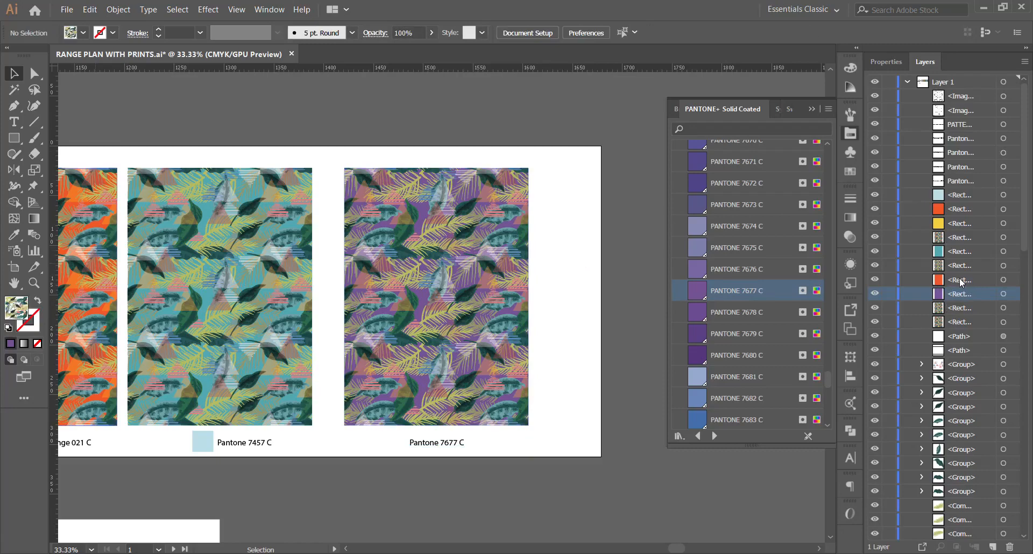
{"action": "scroll", "coordinate": [947, 256], "scroll_direction": "down", "scroll_amount": 3}
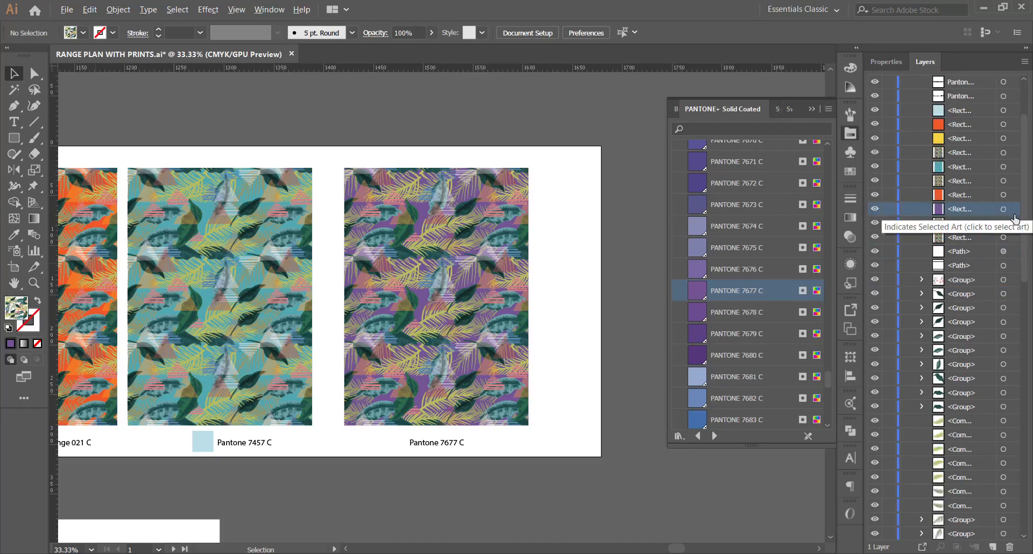
Try to fill the panel's pattern rectangle with PANTONE 7724 C and send it to the back, and undo both changes.
{"action": "left_click", "coordinate": [1015, 211]}
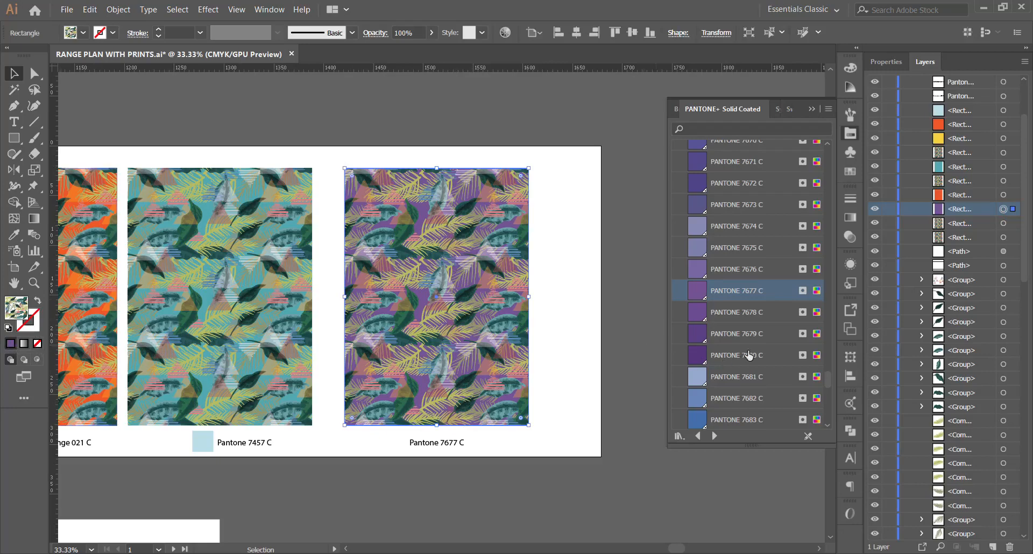
{"action": "scroll", "coordinate": [751, 304], "scroll_direction": "down", "scroll_amount": 10}
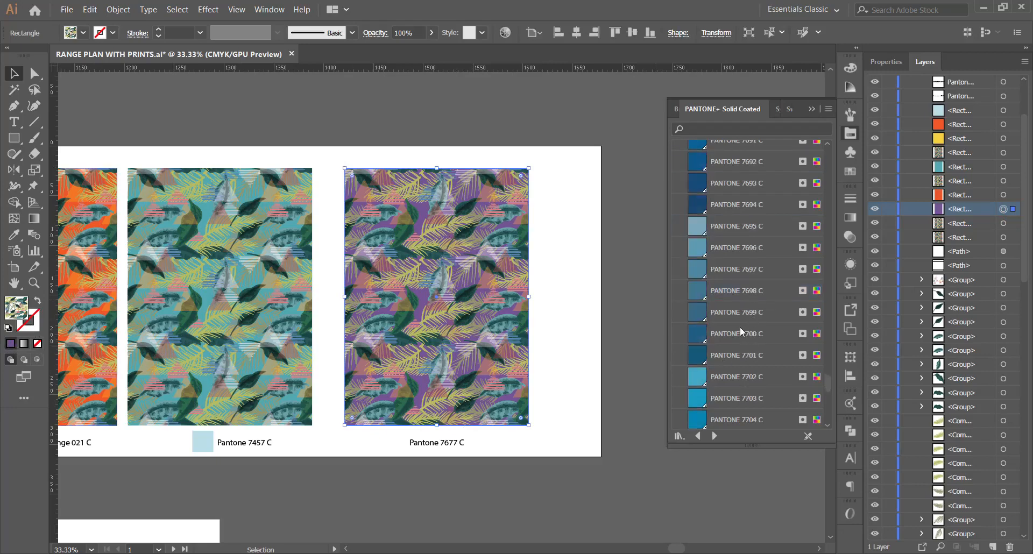
{"action": "scroll", "coordinate": [726, 366], "scroll_direction": "down", "scroll_amount": 4}
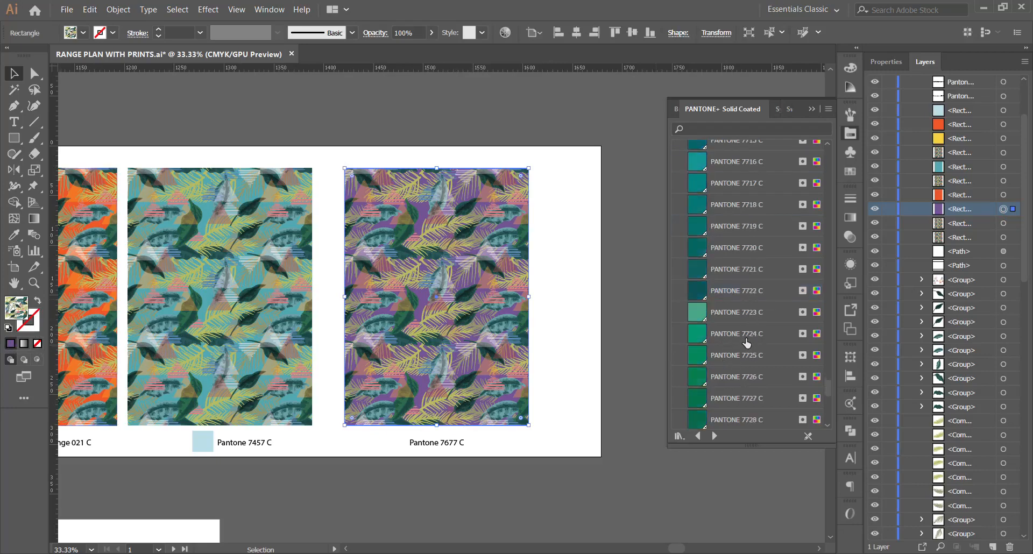
{"action": "left_click", "coordinate": [745, 338]}
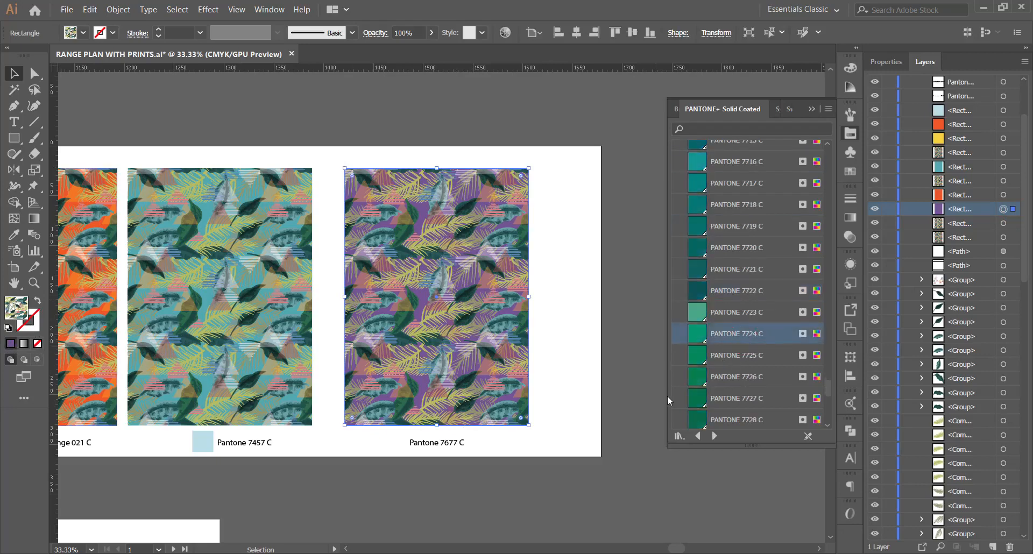
{"action": "right_click", "coordinate": [482, 318]}
{"action": "mouse_move", "coordinate": [588, 259]}
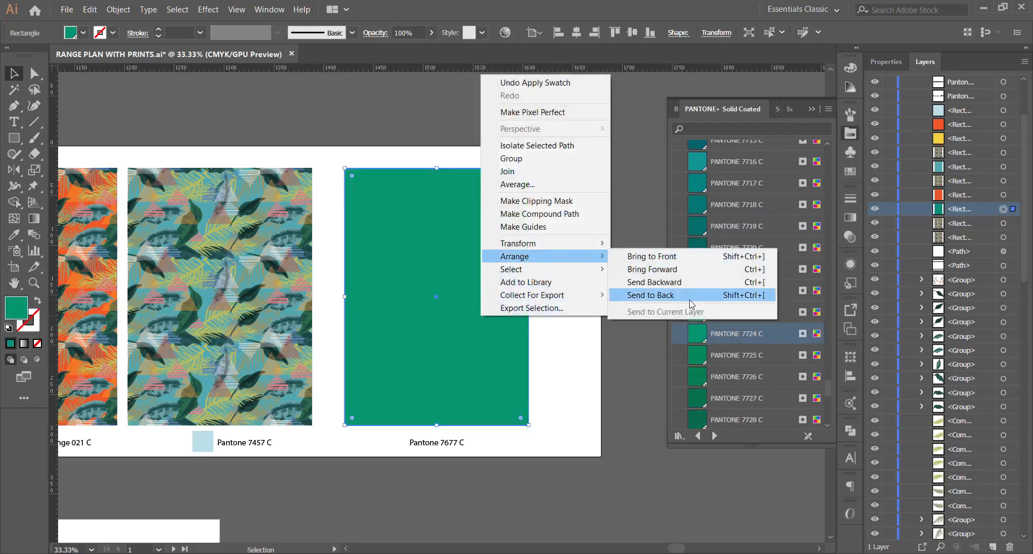
{"action": "left_click", "coordinate": [650, 295]}
{"action": "key", "text": "ctrl+z"}
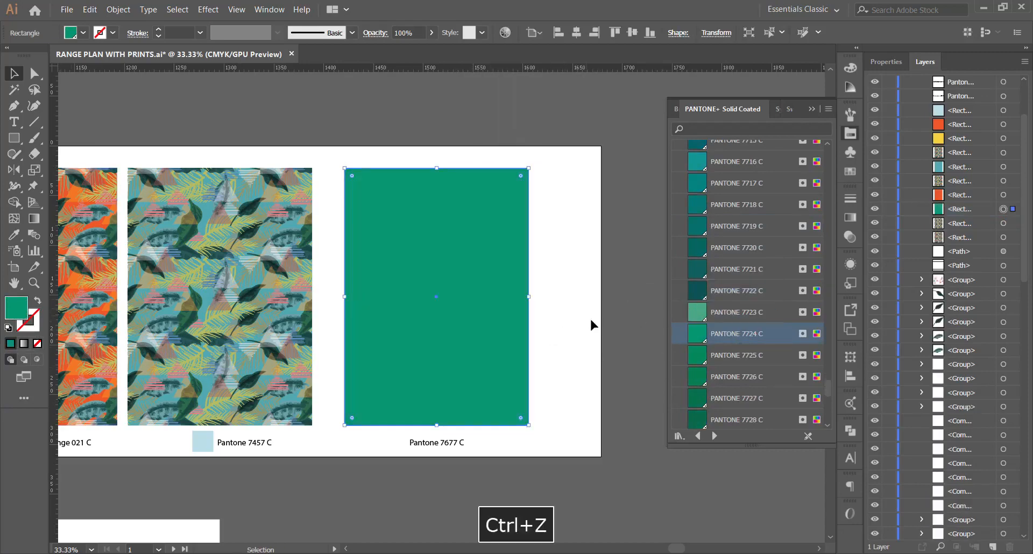
{"action": "key", "text": "ctrl+z"}
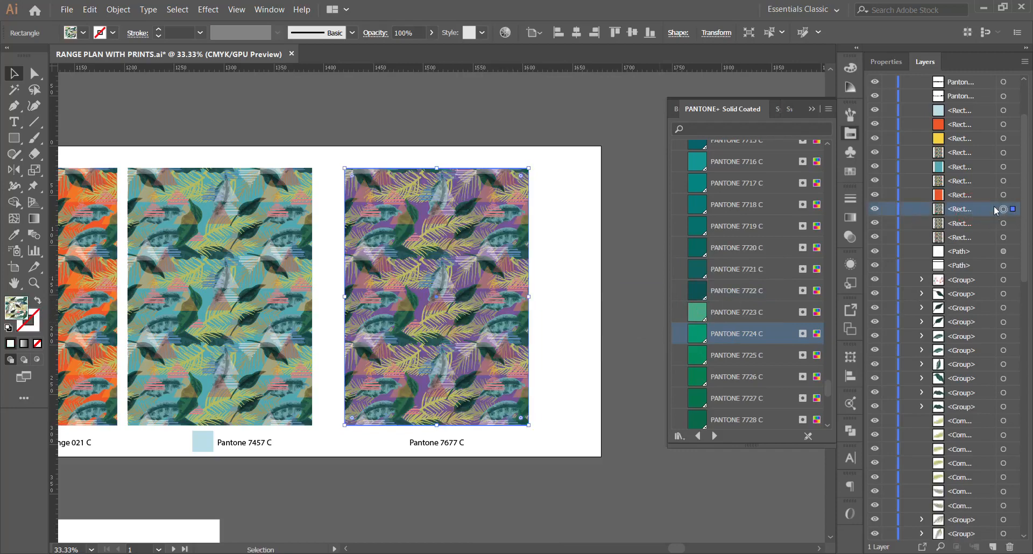
Check which artwork the neighboring rectangle entries in Layer 1 belong to by selecting them and the purple pattern panel.
{"action": "left_click", "coordinate": [984, 223]}
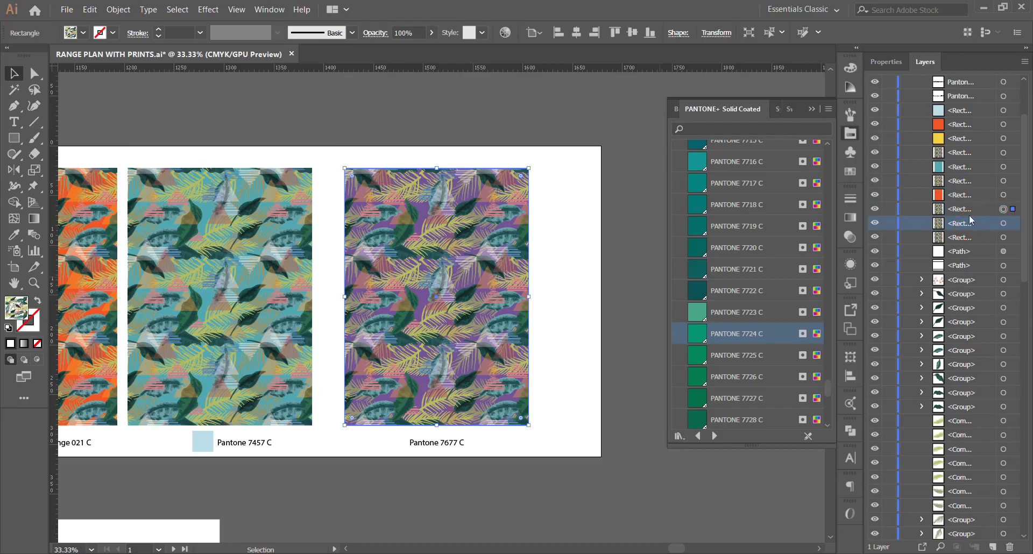
{"action": "left_click", "coordinate": [649, 248]}
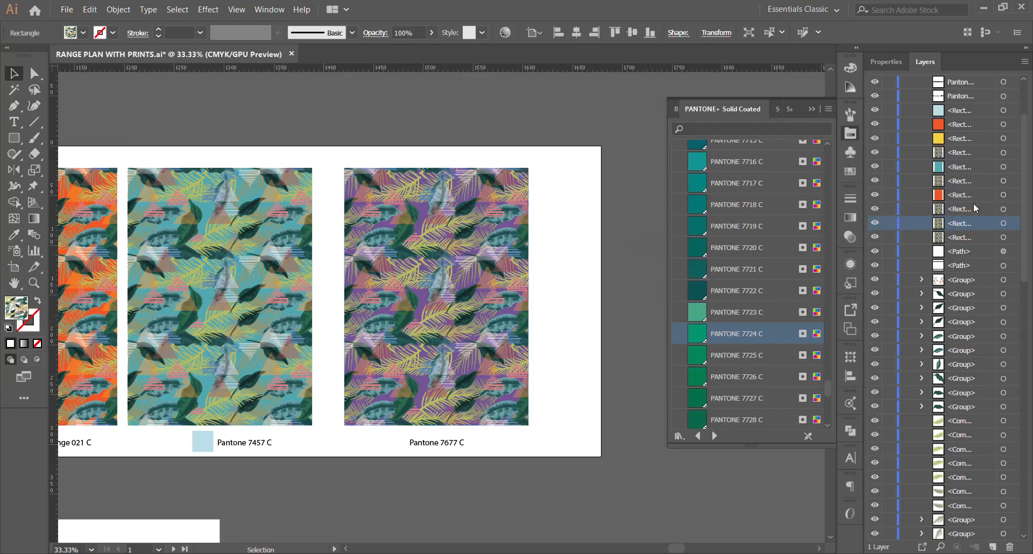
{"action": "scroll", "coordinate": [976, 269], "scroll_direction": "up", "scroll_amount": 3}
{"action": "left_click", "coordinate": [971, 323]}
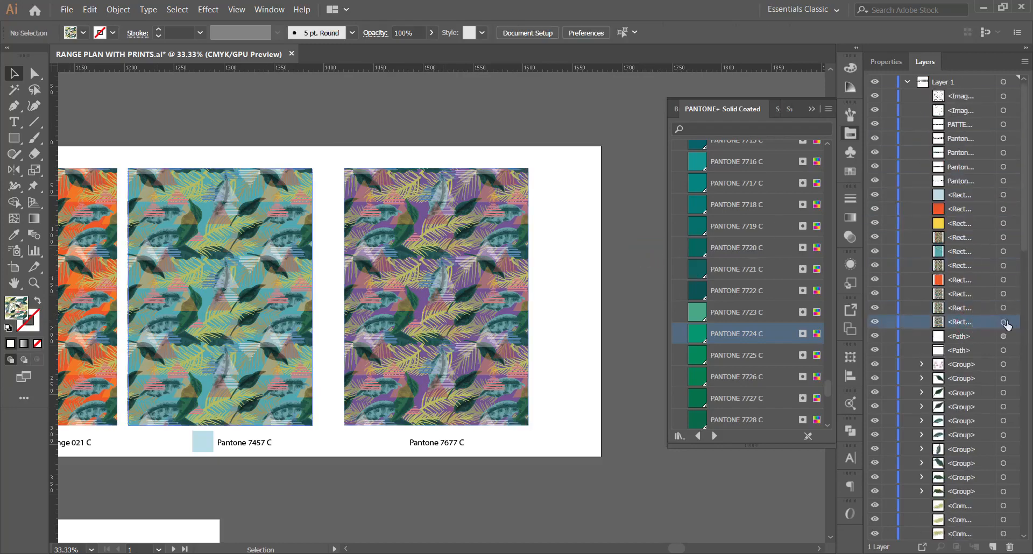
{"action": "left_click", "coordinate": [1013, 323]}
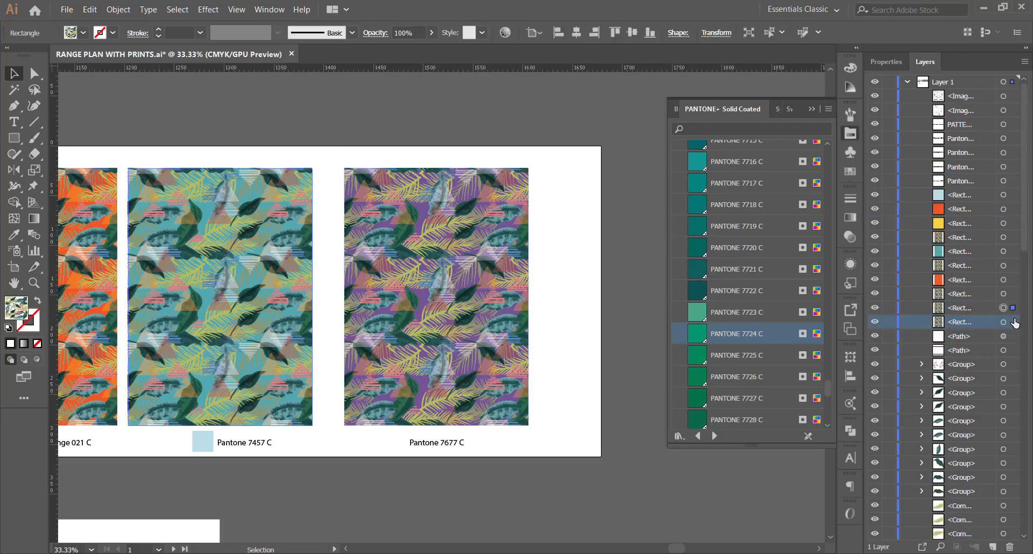
{"action": "left_click", "coordinate": [970, 312]}
{"action": "left_click", "coordinate": [579, 279]}
{"action": "scroll", "coordinate": [452, 302], "scroll_direction": "down", "scroll_amount": 2}
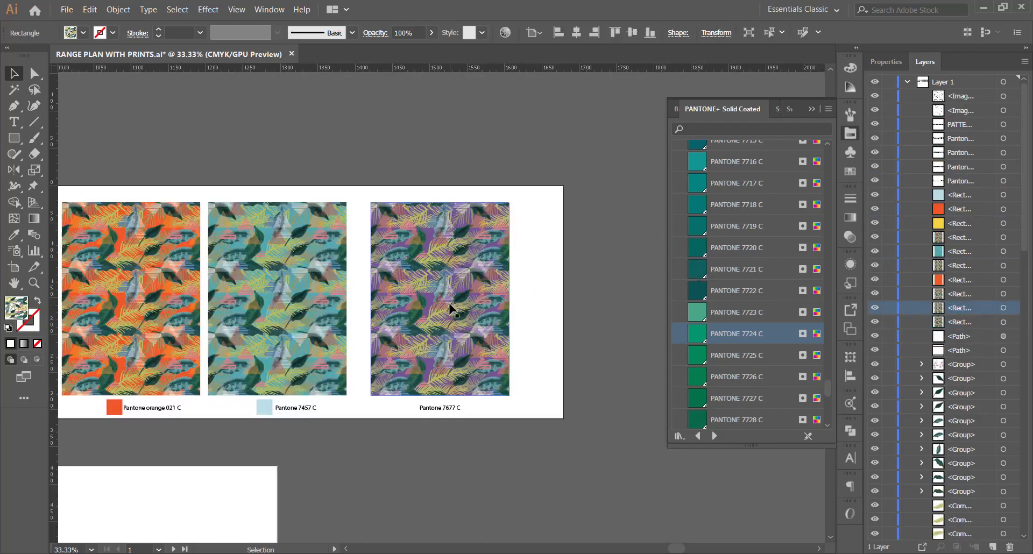
{"action": "scroll", "coordinate": [479, 291], "scroll_direction": "up", "scroll_amount": 2}
{"action": "left_click", "coordinate": [428, 259]}
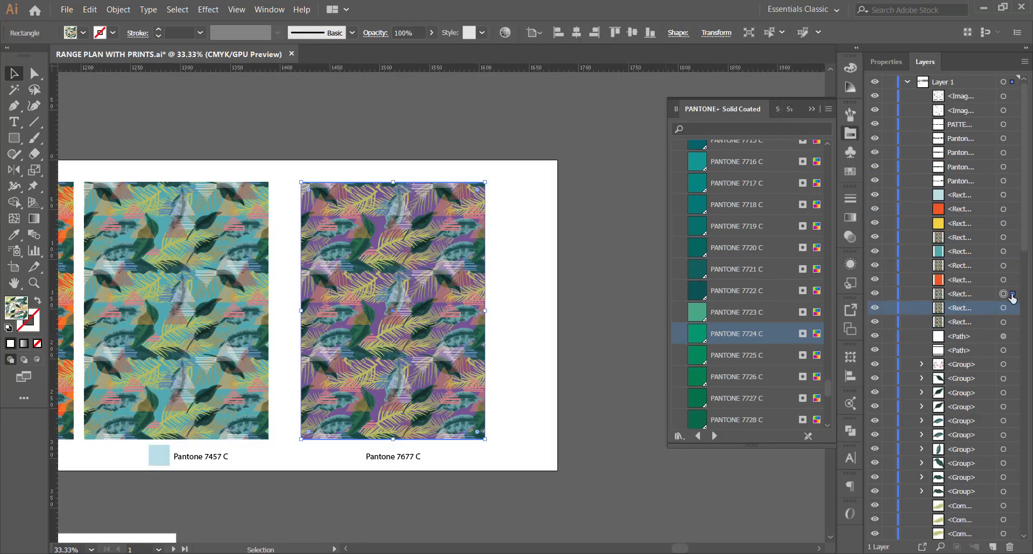
Hide and show the leaf pattern over the purple panel, and select the purple background rectangle at the end of Layer 1.
{"action": "left_click", "coordinate": [972, 295]}
{"action": "left_click", "coordinate": [874, 294]}
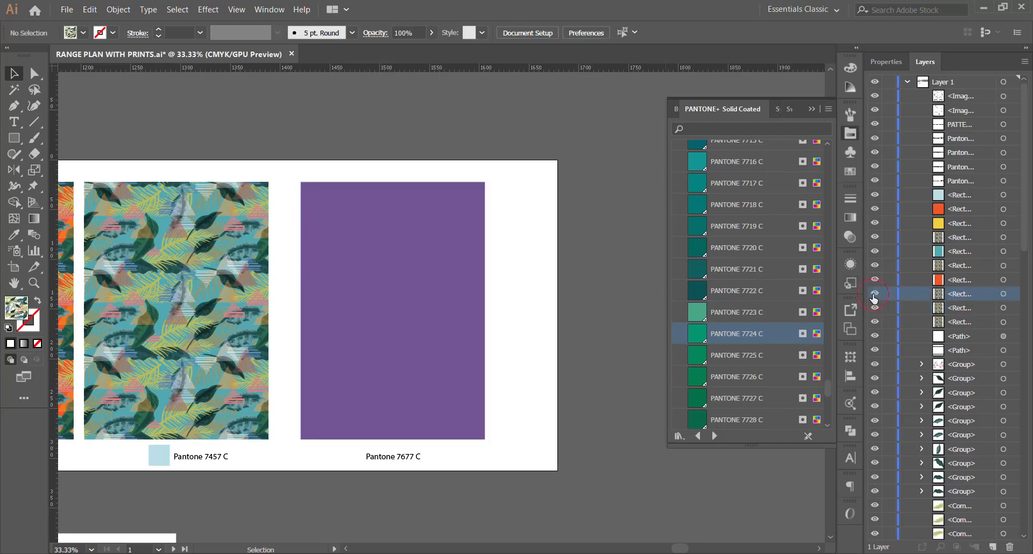
{"action": "left_click", "coordinate": [874, 295]}
{"action": "scroll", "coordinate": [909, 319], "scroll_direction": "down", "scroll_amount": 10}
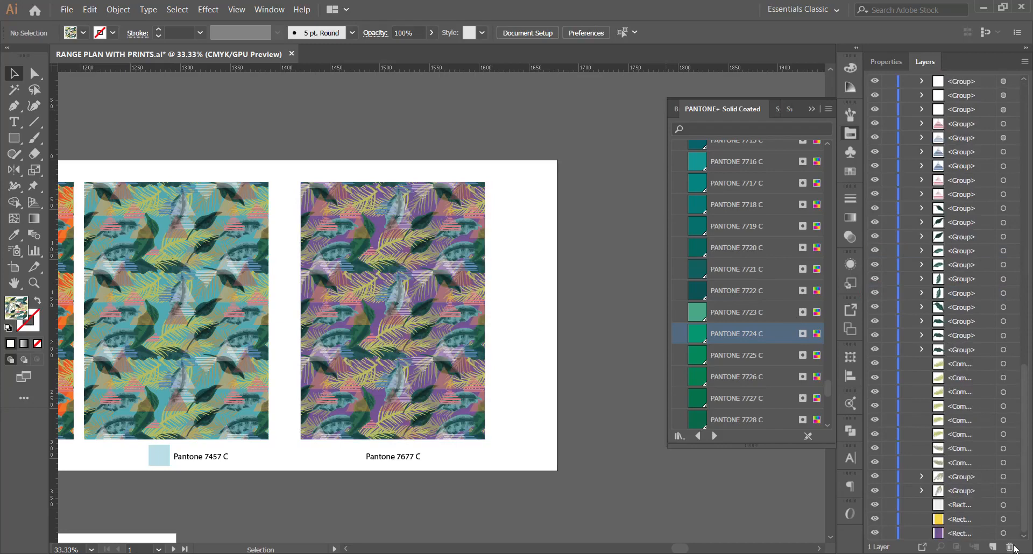
{"action": "left_click", "coordinate": [1013, 533]}
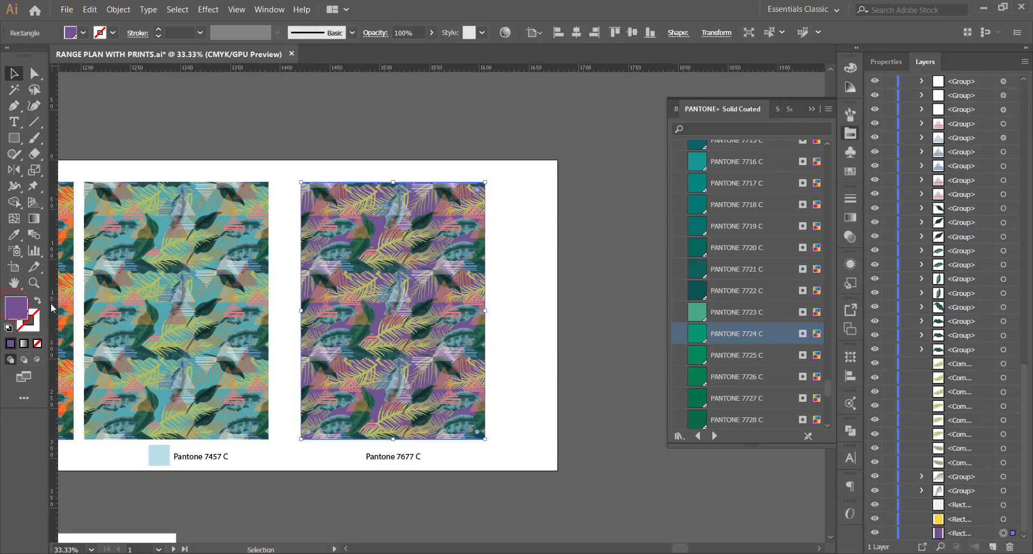
Change the background rectangle's fill to a bluer purple with the Color Picker.
{"action": "double_click", "coordinate": [16, 307]}
{"action": "left_click_drag", "start_coordinate": [640, 238], "coordinate": [705, 129]}
{"action": "left_click", "coordinate": [862, 113]}
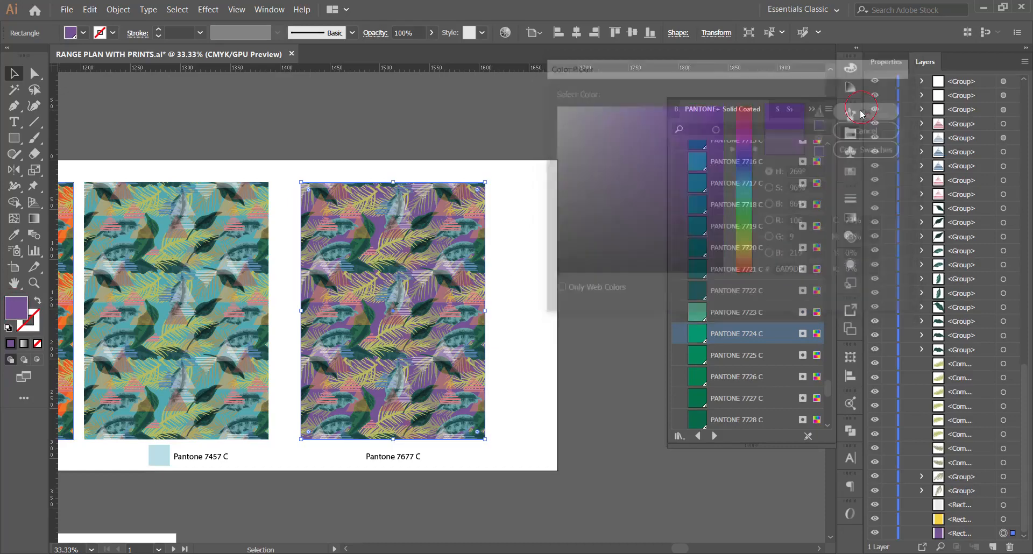
{"action": "scroll", "coordinate": [425, 280], "scroll_direction": "up", "scroll_amount": 2}
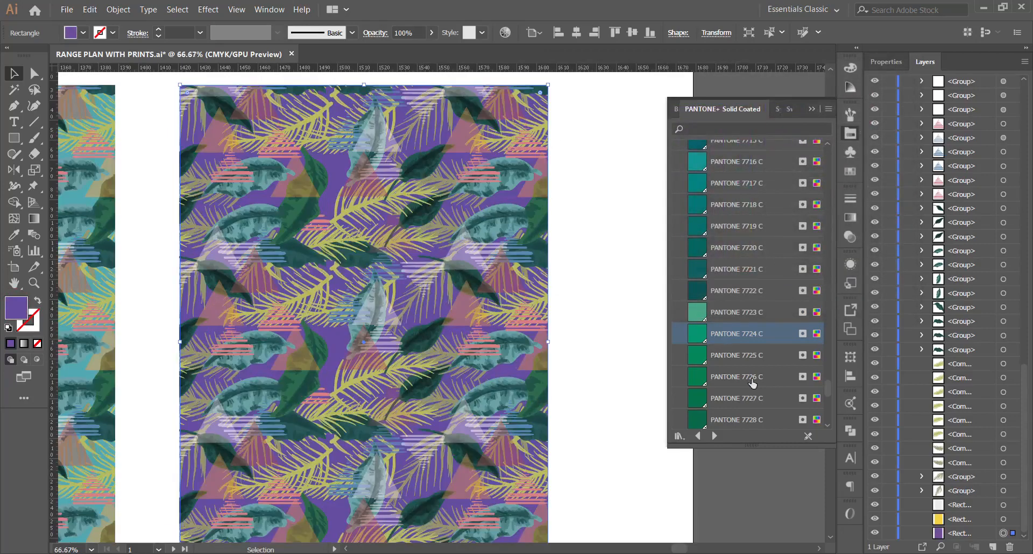
Try solid coated swatches including PANTONE 7743 C, 7746 C and 7748 C as the fill of the background rectangle.
{"action": "scroll", "coordinate": [787, 355], "scroll_direction": "down", "scroll_amount": 8}
{"action": "left_click", "coordinate": [729, 270]}
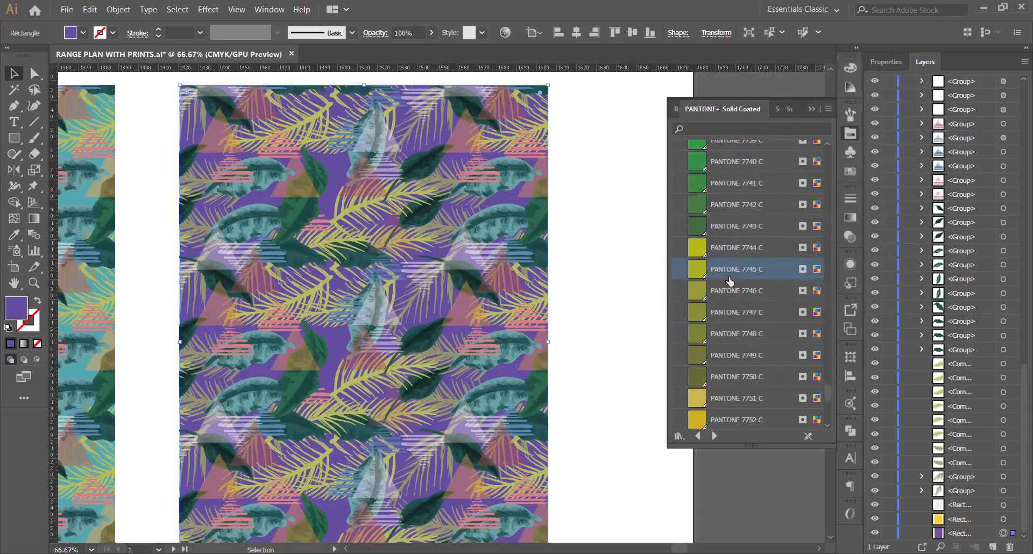
{"action": "left_click", "coordinate": [732, 221]}
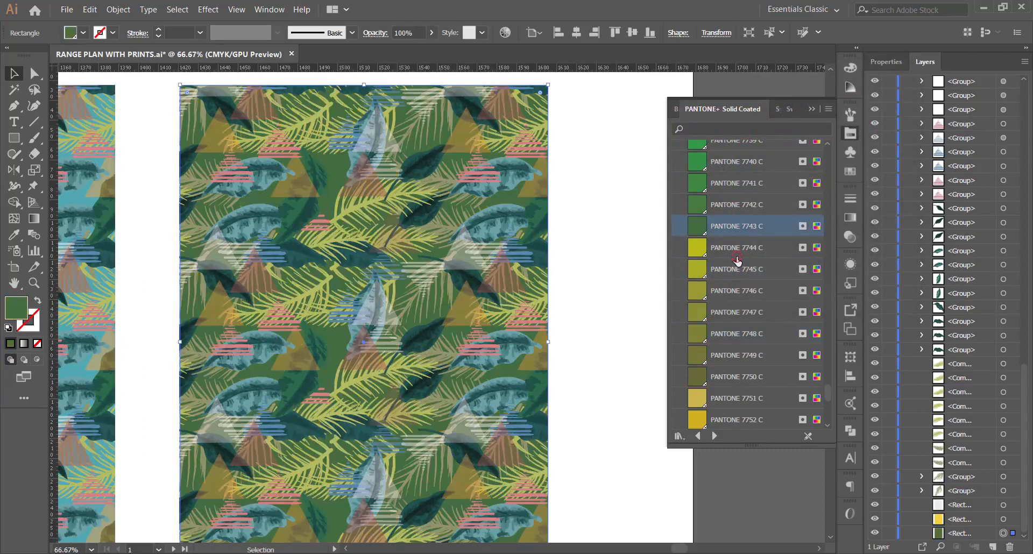
{"action": "left_click", "coordinate": [735, 249]}
{"action": "left_click", "coordinate": [738, 293]}
{"action": "left_click", "coordinate": [742, 332]}
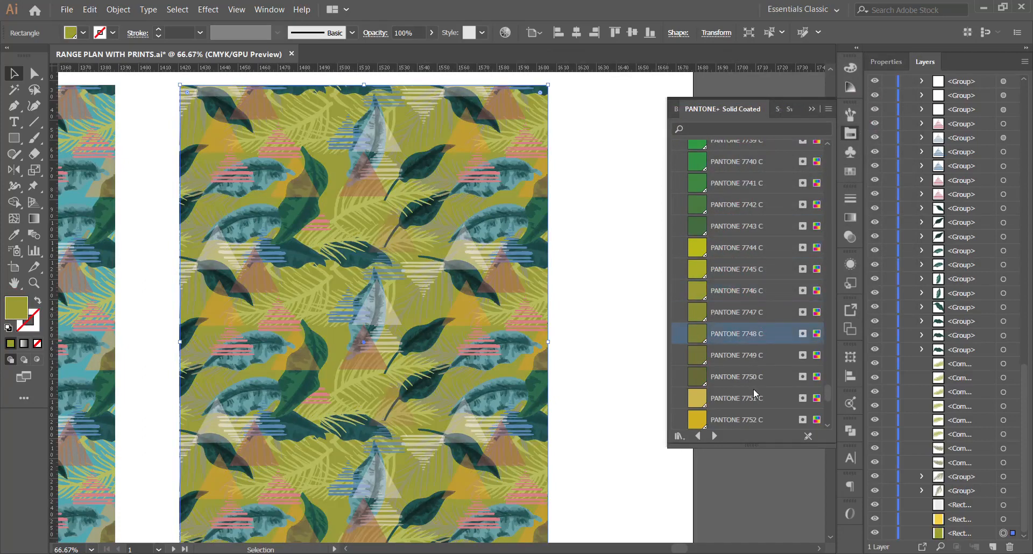
Try further solid coated swatches, including a bright blue one, as the fill of the background rectangle.
{"action": "left_click", "coordinate": [752, 385]}
{"action": "scroll", "coordinate": [750, 385], "scroll_direction": "down", "scroll_amount": 8}
{"action": "left_click", "coordinate": [747, 335]}
{"action": "scroll", "coordinate": [742, 355], "scroll_direction": "down", "scroll_amount": 5}
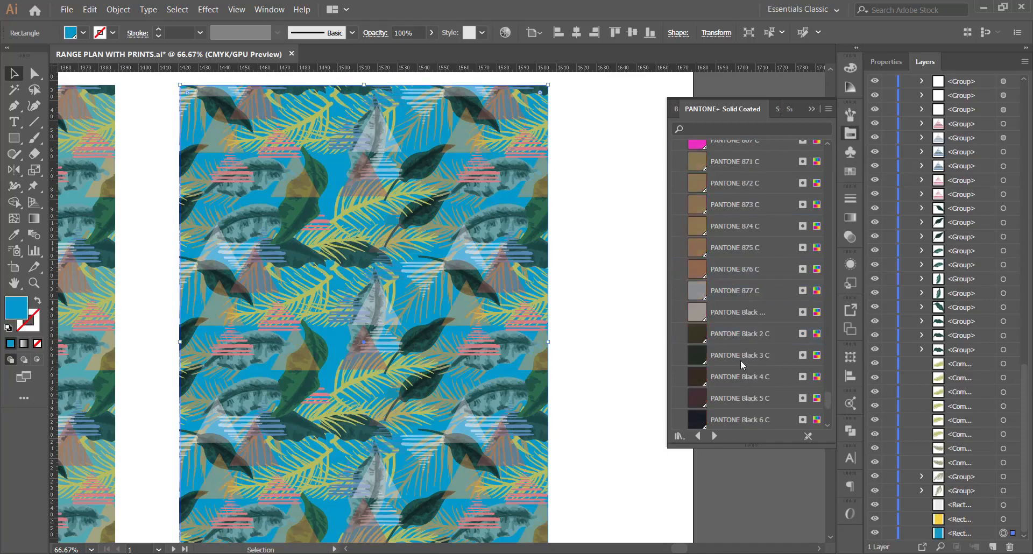
Set the background rectangle's fill to the pink solid coated swatch PANTONE 806 C.
{"action": "scroll", "coordinate": [737, 192], "scroll_direction": "up", "scroll_amount": 3}
{"action": "left_click", "coordinate": [737, 248]}
{"action": "scroll", "coordinate": [538, 290], "scroll_direction": "down", "scroll_amount": 5}
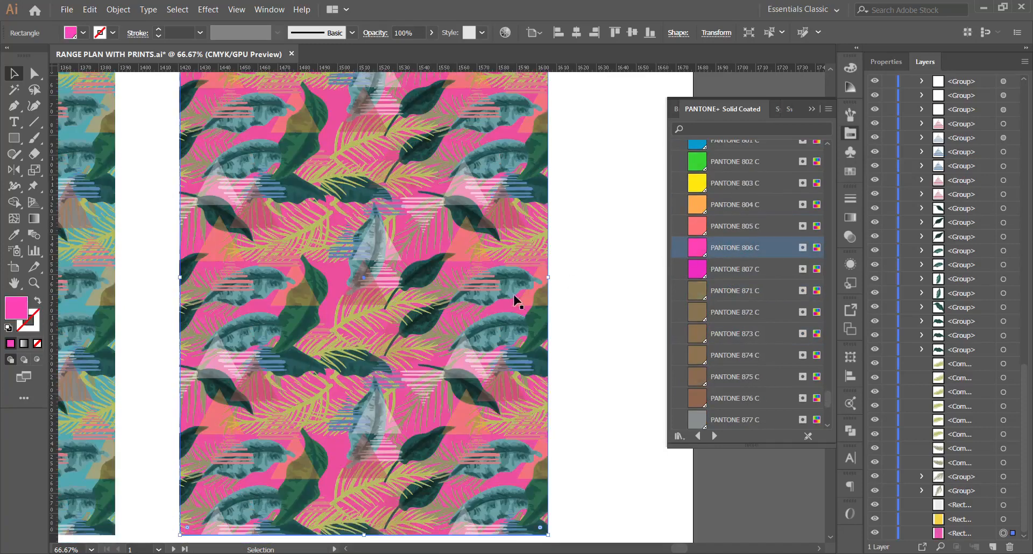
Change the color label below the pink pattern panel to "Pantone 806 C" and deselect it.
{"action": "scroll", "coordinate": [414, 407], "scroll_direction": "down", "scroll_amount": 3}
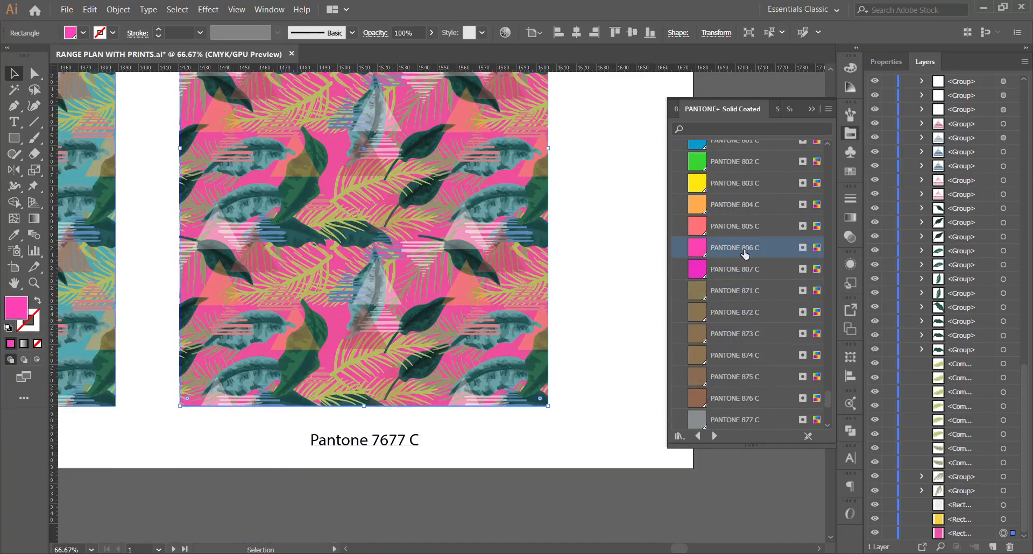
{"action": "key", "text": "t"}
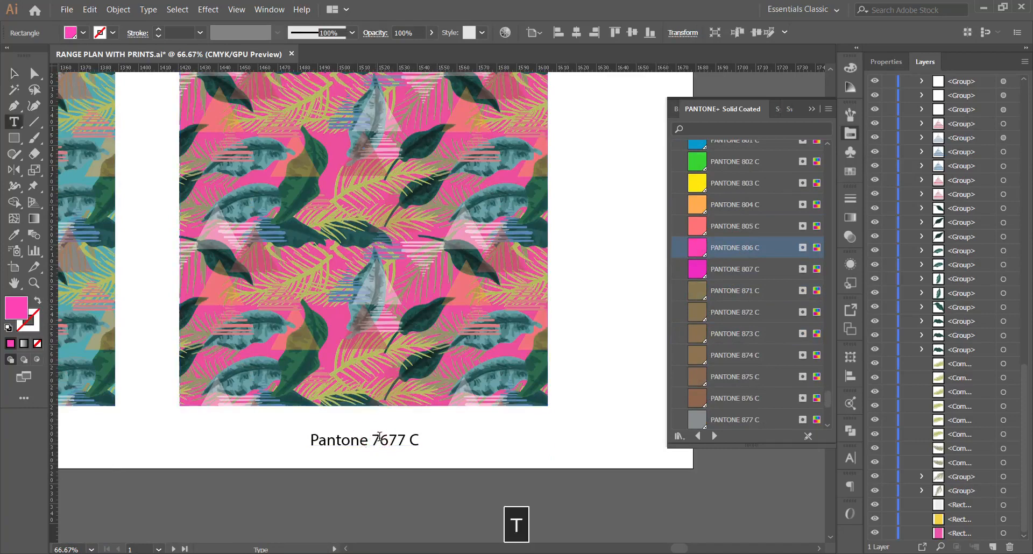
{"action": "left_click", "coordinate": [377, 440]}
{"action": "left_click_drag", "start_coordinate": [375, 440], "coordinate": [404, 438]}
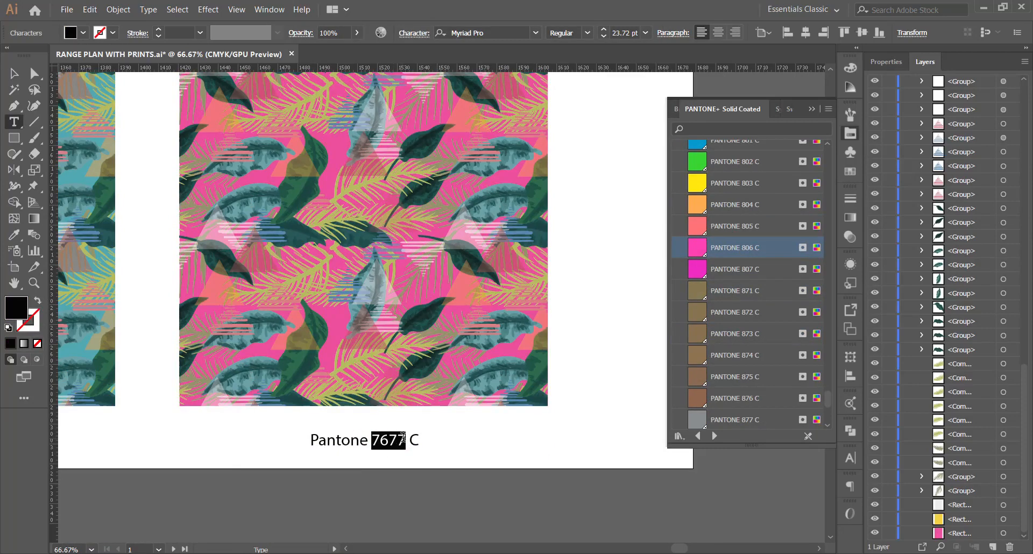
{"action": "type", "text": "806"}
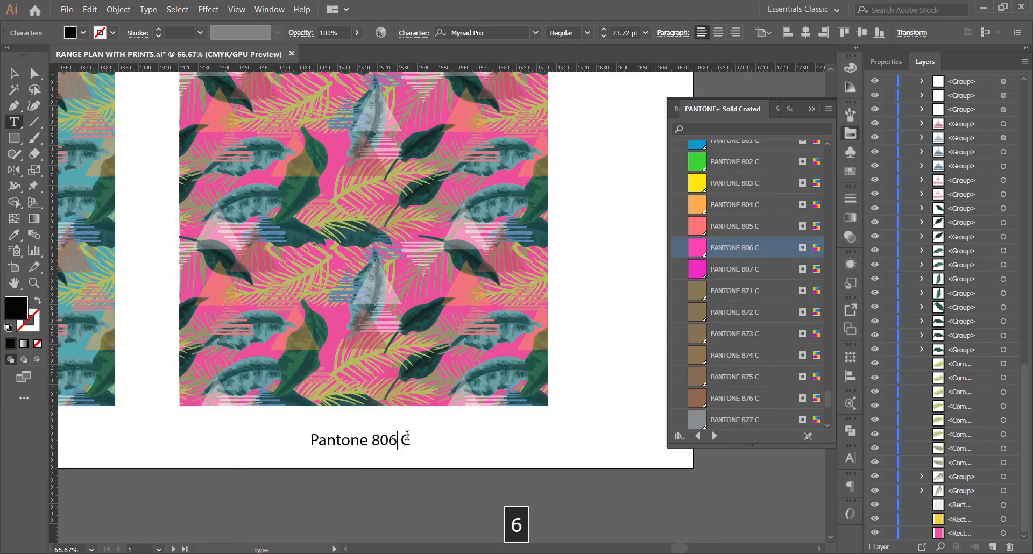
{"action": "left_click", "coordinate": [13, 75]}
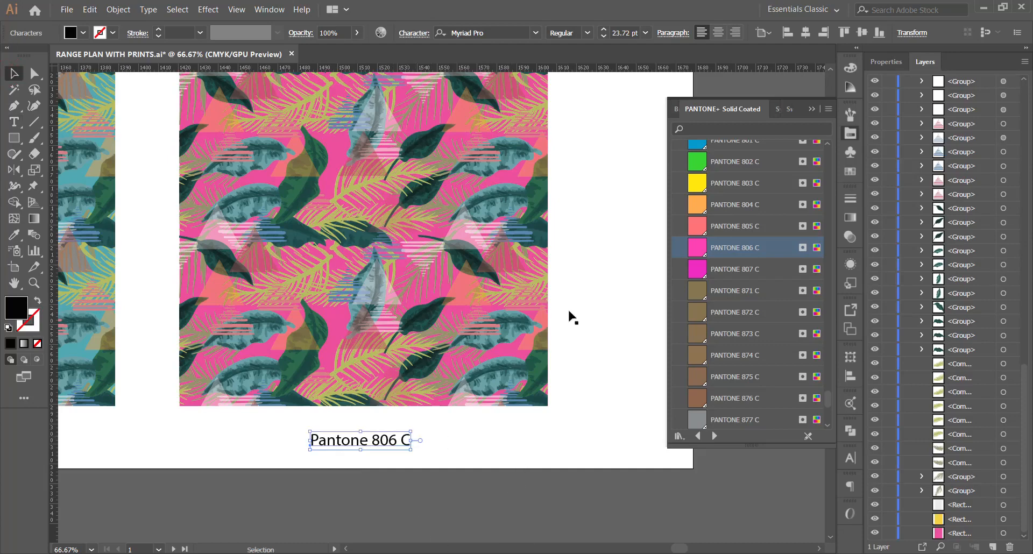
{"action": "left_click", "coordinate": [653, 314]}
Examine the pink pattern version alongside the other colorways and their Pantone labels on the print artboard.
{"action": "scroll", "coordinate": [545, 321], "scroll_direction": "down", "scroll_amount": 2}
{"action": "scroll", "coordinate": [519, 309], "scroll_direction": "down", "scroll_amount": 3}
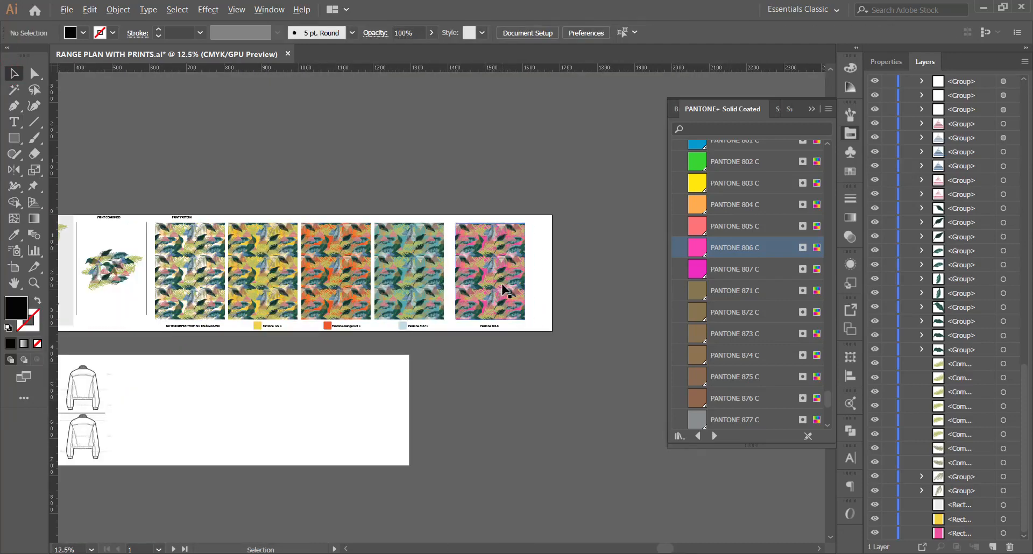
{"action": "scroll", "coordinate": [511, 277], "scroll_direction": "up", "scroll_amount": 1}
{"action": "scroll", "coordinate": [511, 271], "scroll_direction": "left", "scroll_amount": 1}
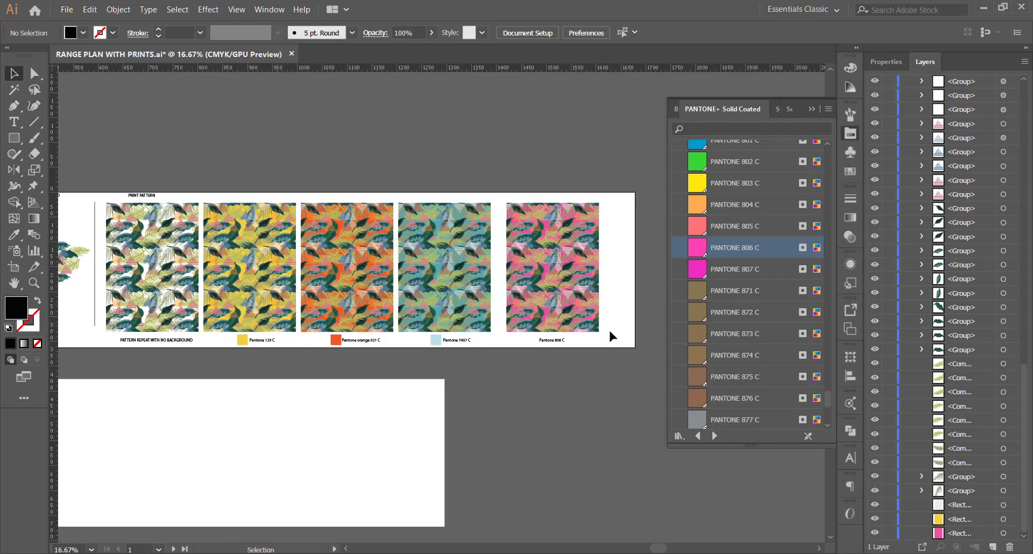
{"action": "scroll", "coordinate": [543, 344], "scroll_direction": "up", "scroll_amount": 5}
{"action": "scroll", "coordinate": [438, 325], "scroll_direction": "down", "scroll_amount": 4}
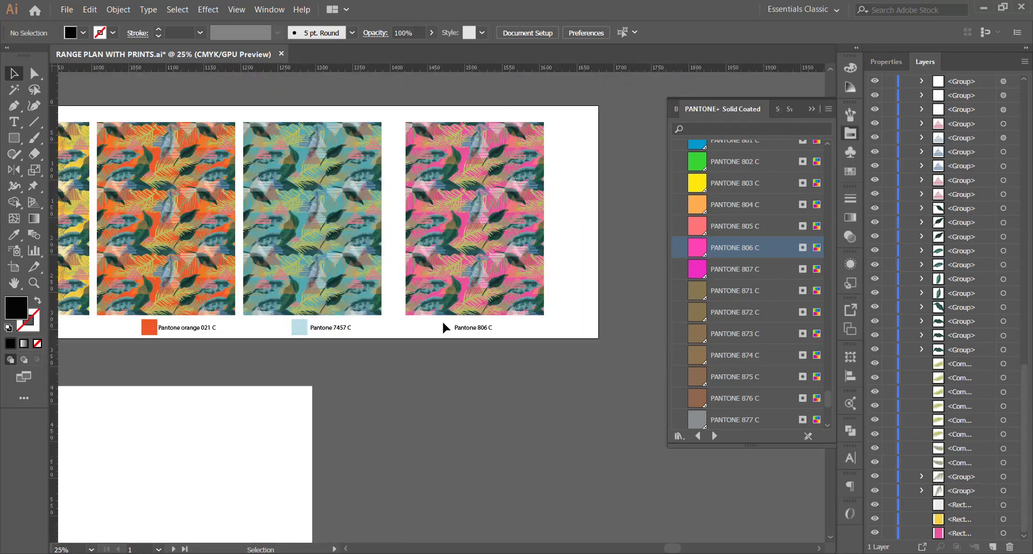
{"action": "scroll", "coordinate": [508, 318], "scroll_direction": "down", "scroll_amount": 1}
{"action": "scroll", "coordinate": [495, 331], "scroll_direction": "down", "scroll_amount": 1}
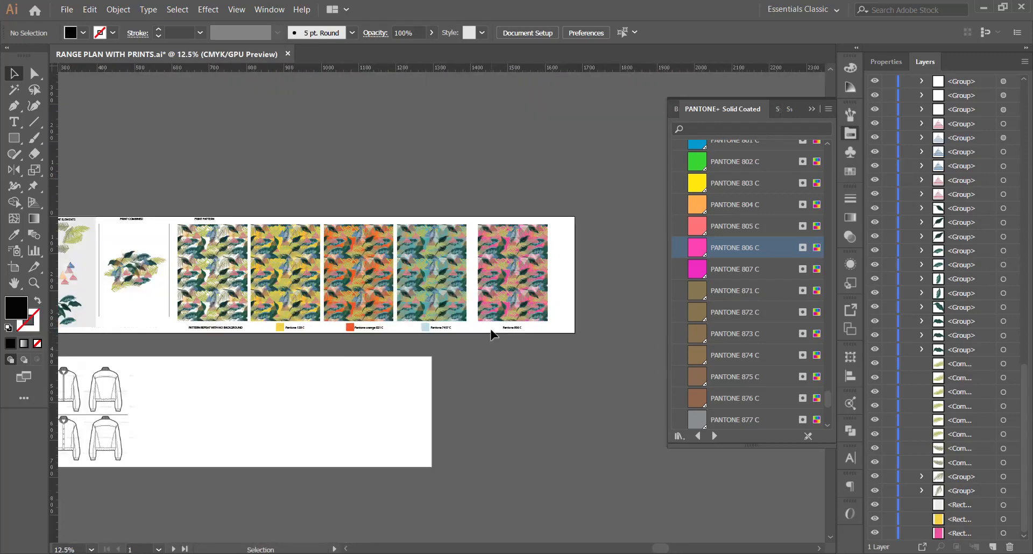
Select the pattern repeat rectangle with no background and show the document's swatches.
{"action": "scroll", "coordinate": [273, 276], "scroll_direction": "up", "scroll_amount": 1}
{"action": "left_click", "coordinate": [179, 237]}
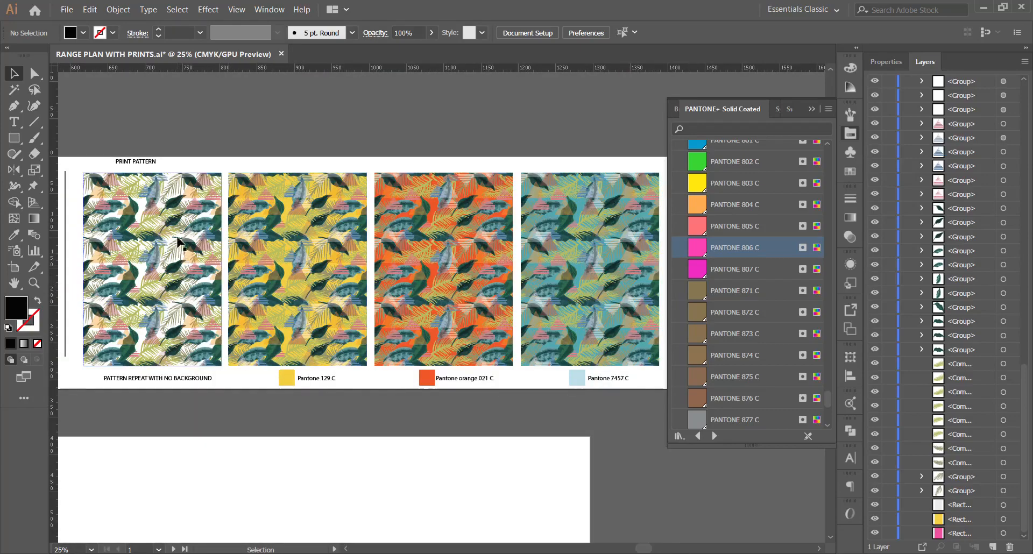
{"action": "scroll", "coordinate": [215, 247], "scroll_direction": "up", "scroll_amount": 3}
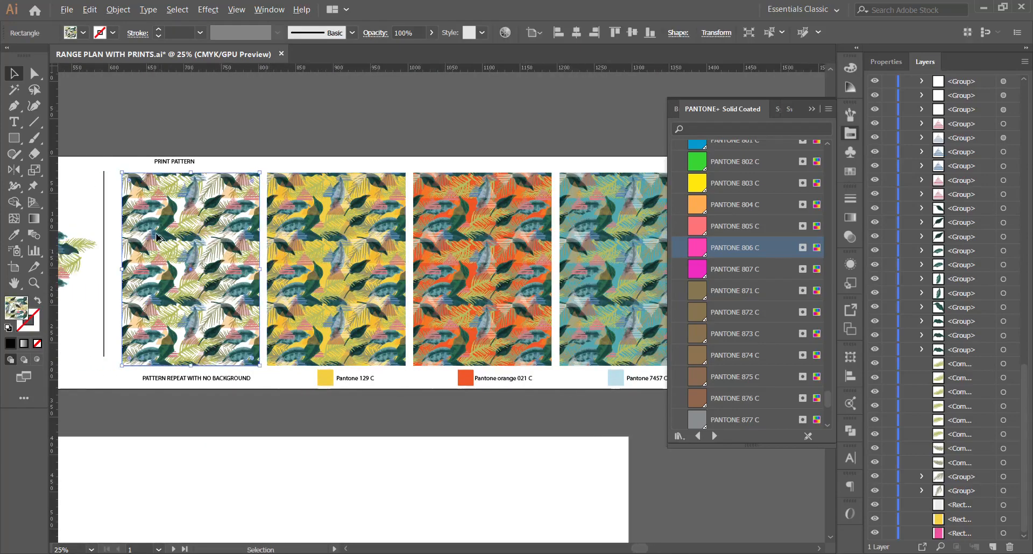
{"action": "scroll", "coordinate": [217, 210], "scroll_direction": "down", "scroll_amount": 3}
{"action": "scroll", "coordinate": [196, 234], "scroll_direction": "up", "scroll_amount": 1}
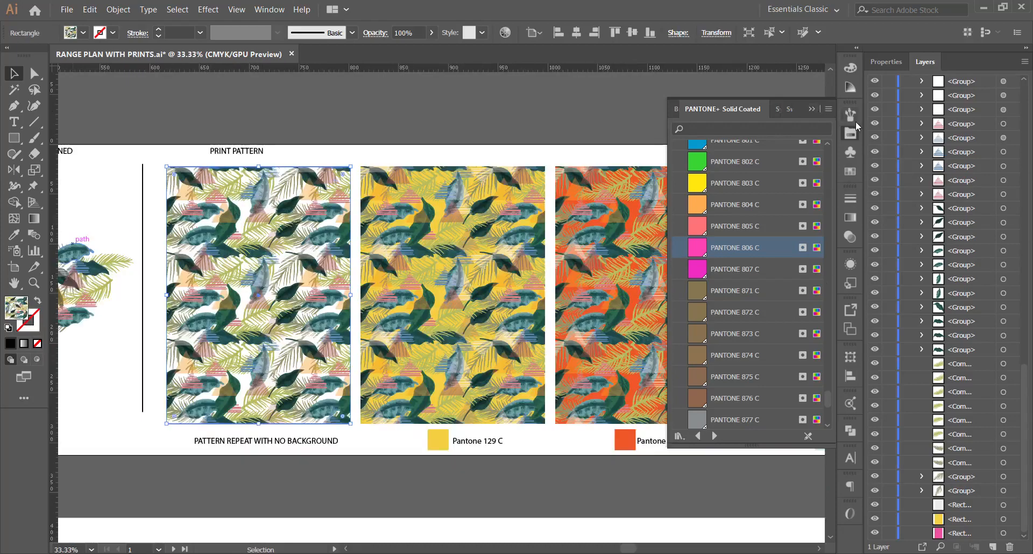
{"action": "left_click", "coordinate": [850, 173]}
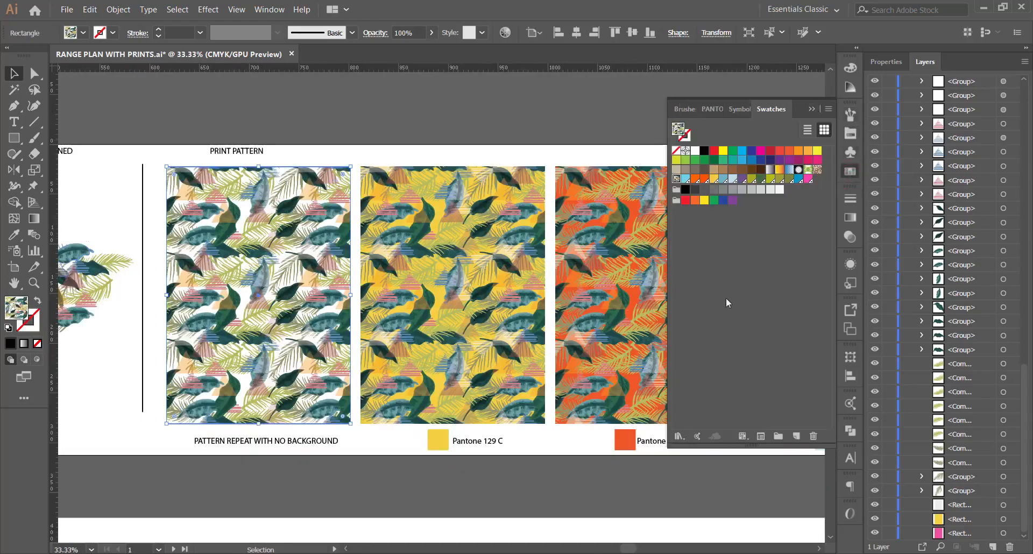
{"action": "left_click", "coordinate": [177, 10]}
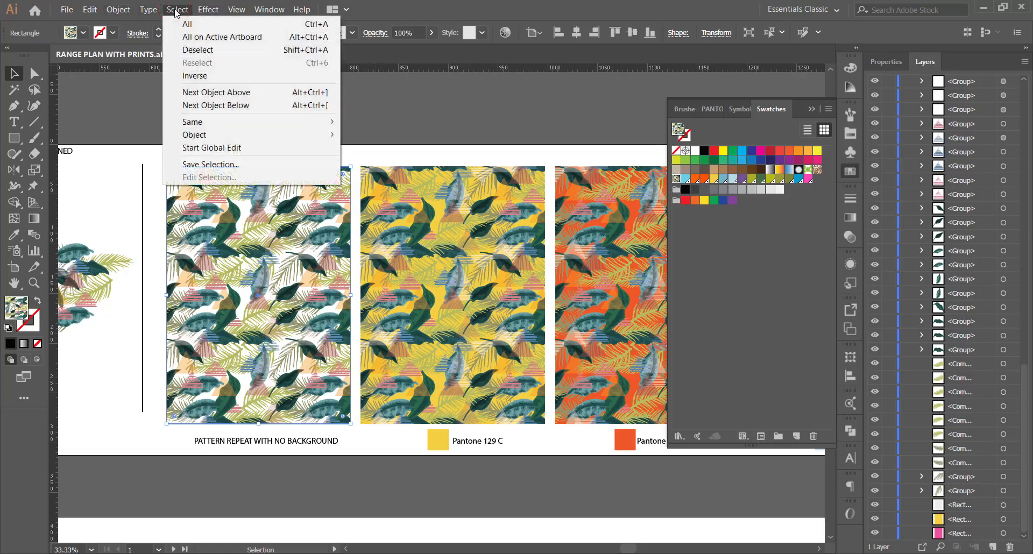
{"action": "mouse_move", "coordinate": [201, 11]}
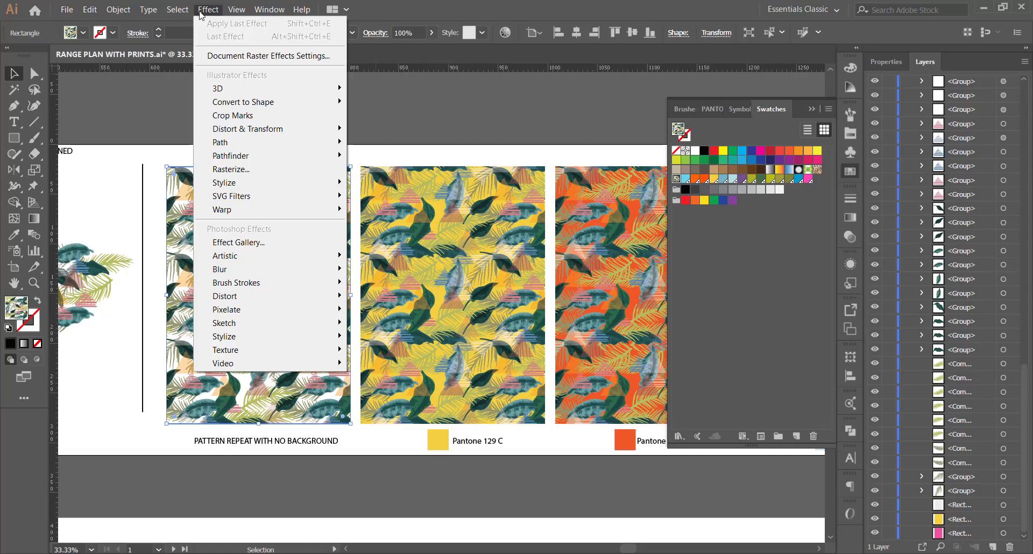
{"action": "mouse_move", "coordinate": [113, 10]}
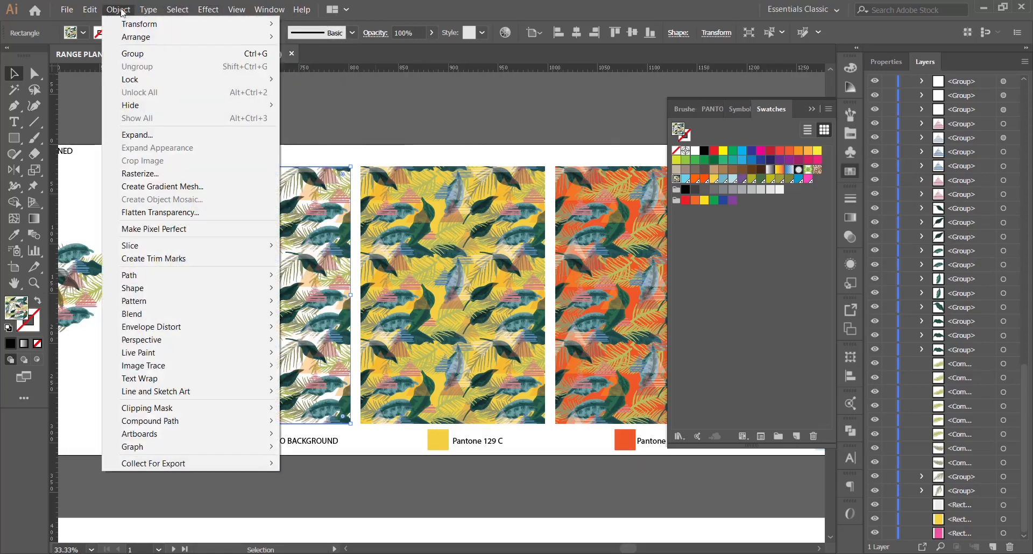
{"action": "left_click", "coordinate": [783, 289]}
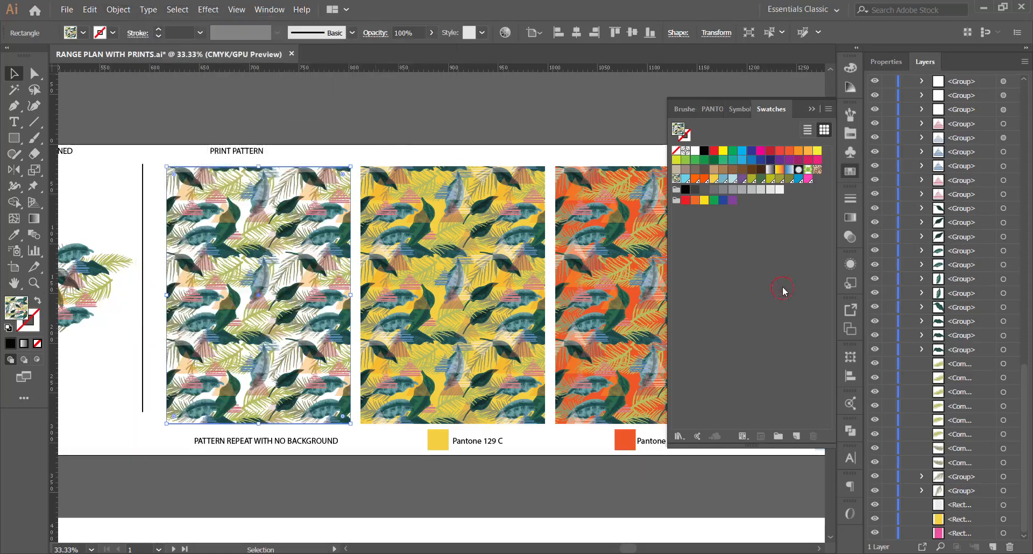
Open the Foliage swatch library from the Nature collection.
{"action": "left_click", "coordinate": [828, 109]}
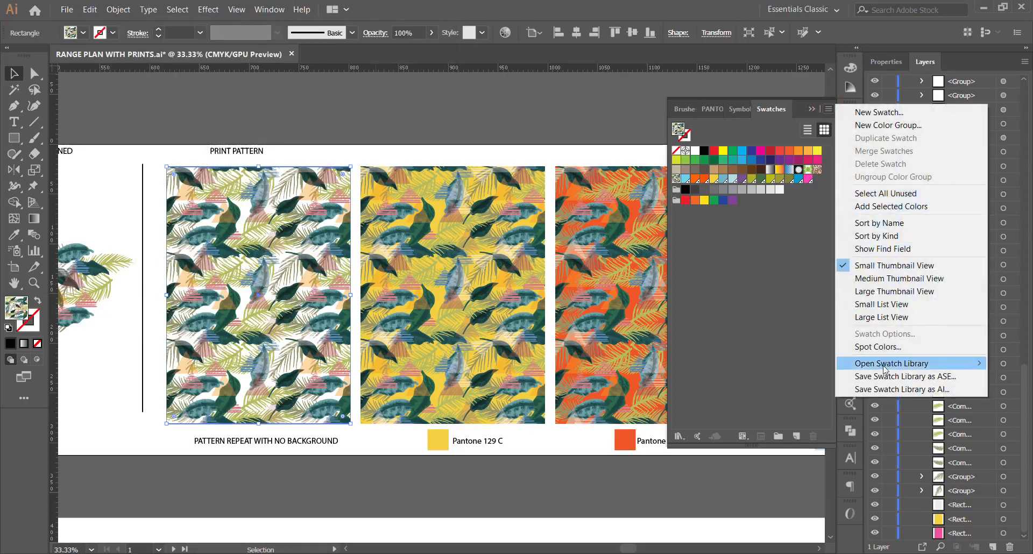
{"action": "mouse_move", "coordinate": [883, 366]}
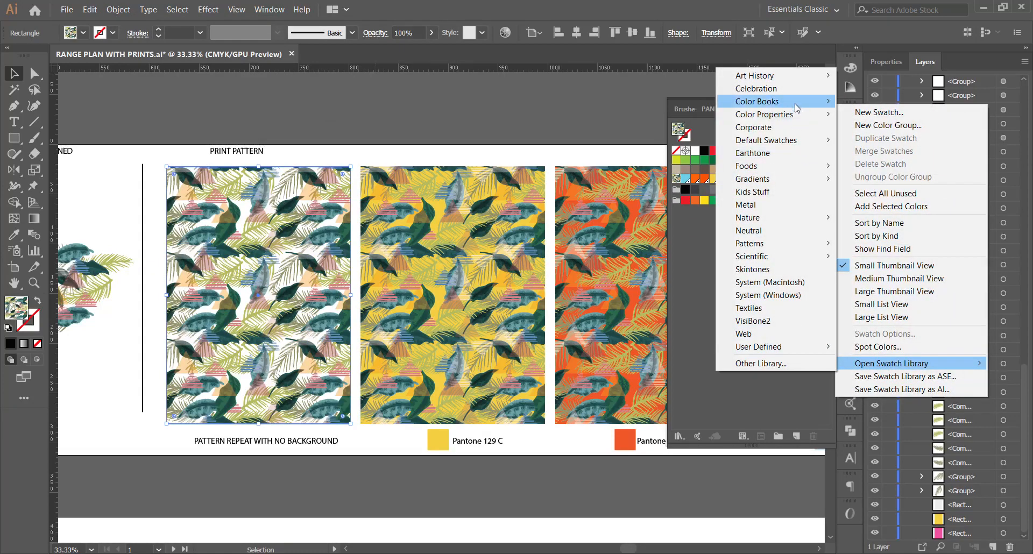
{"action": "mouse_move", "coordinate": [795, 107]}
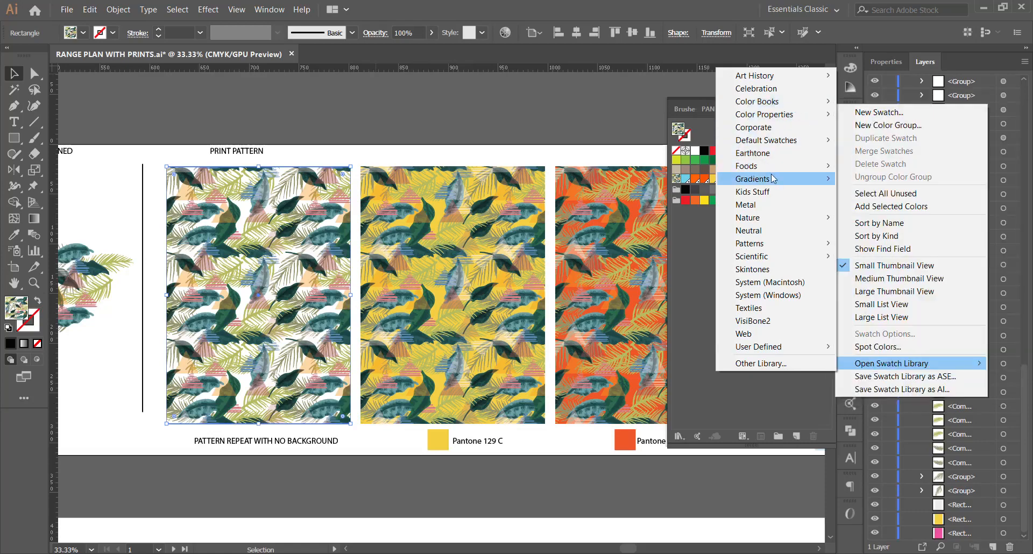
{"action": "mouse_move", "coordinate": [766, 218]}
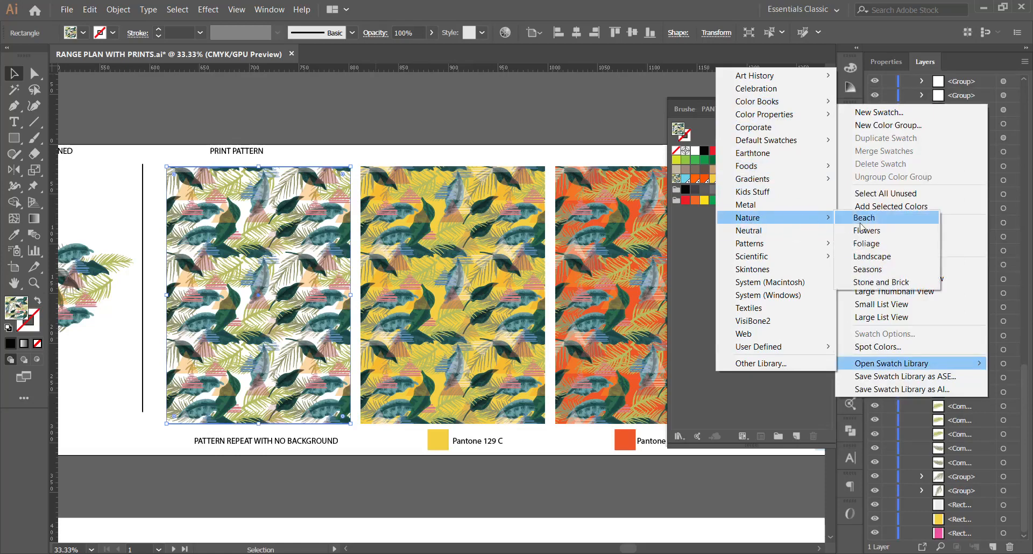
{"action": "left_click", "coordinate": [886, 243]}
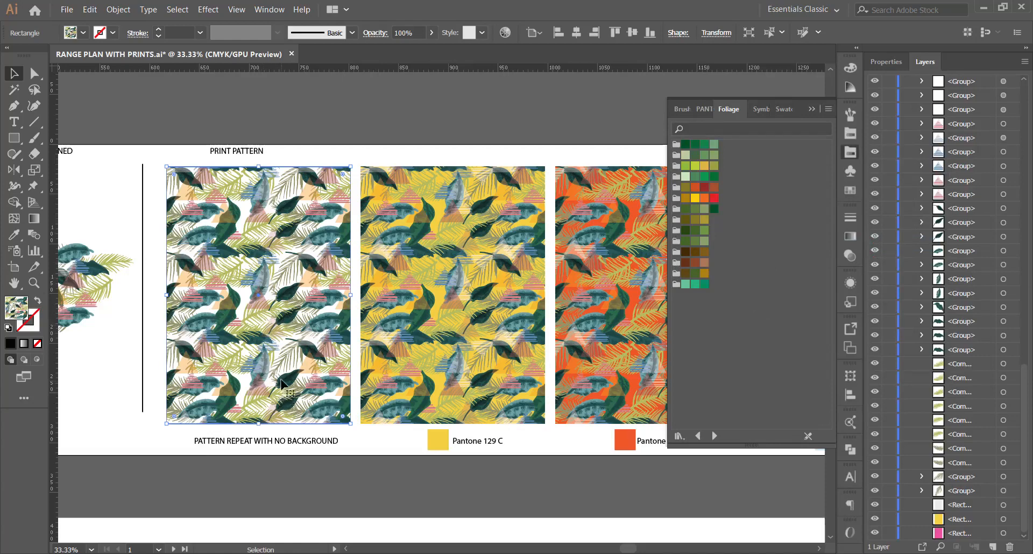
Add the Foliage color group of brown, yellow, orange and red to the document's swatches and display it there.
{"action": "scroll", "coordinate": [225, 328], "scroll_direction": "left", "scroll_amount": 4, "text": "ctrl"}
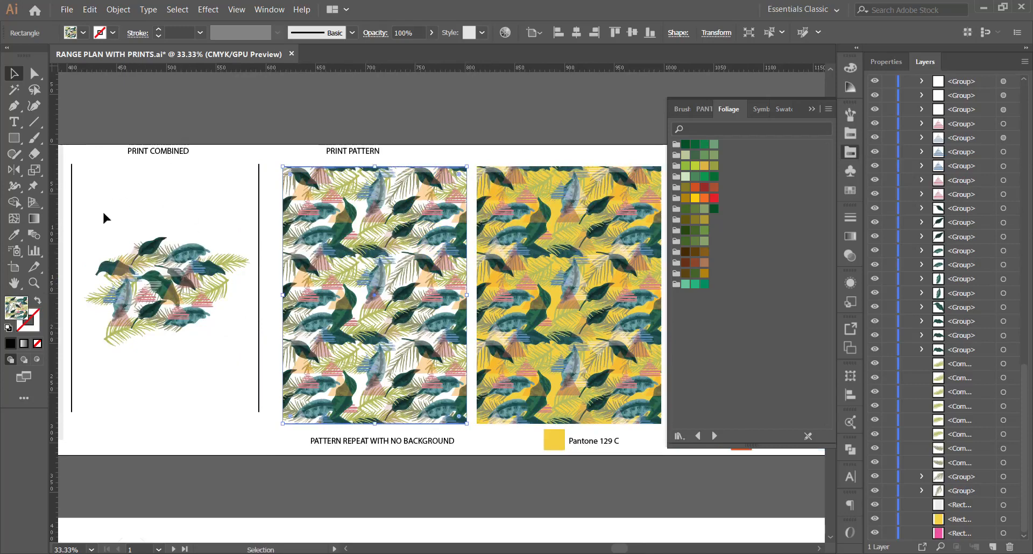
{"action": "scroll", "coordinate": [344, 262], "scroll_direction": "right", "scroll_amount": 4}
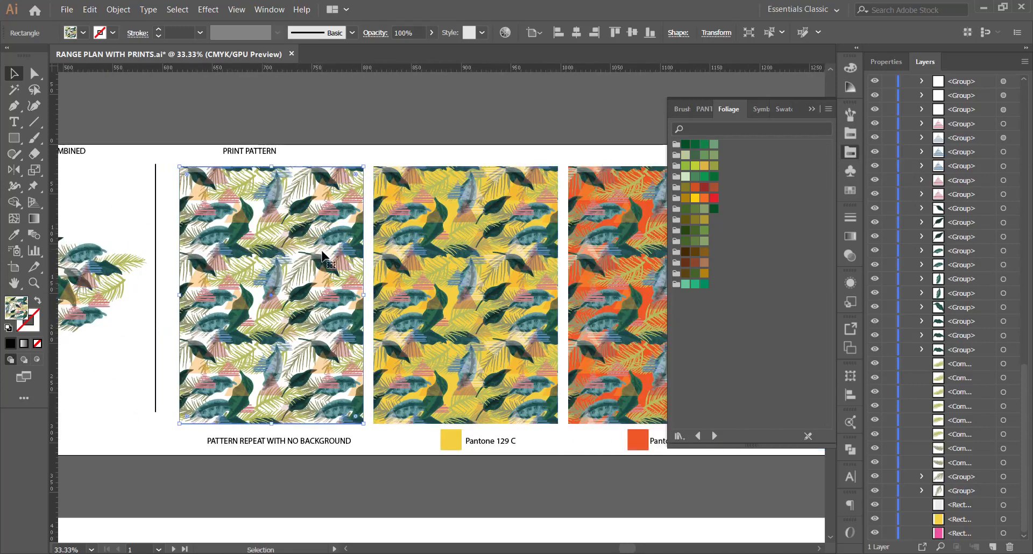
{"action": "left_click", "coordinate": [677, 198]}
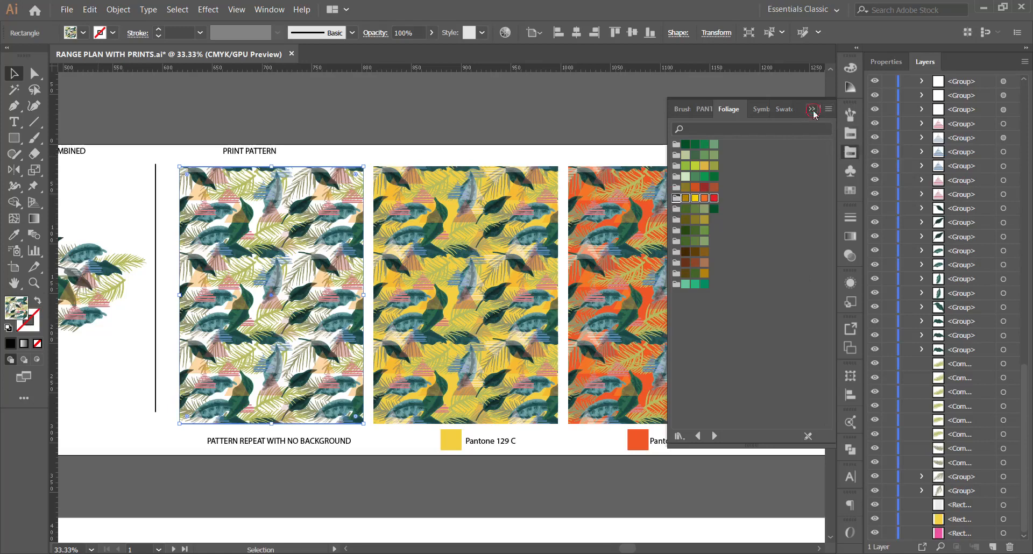
{"action": "left_click", "coordinate": [849, 152]}
{"action": "left_click", "coordinate": [848, 153]}
{"action": "left_click", "coordinate": [848, 115]}
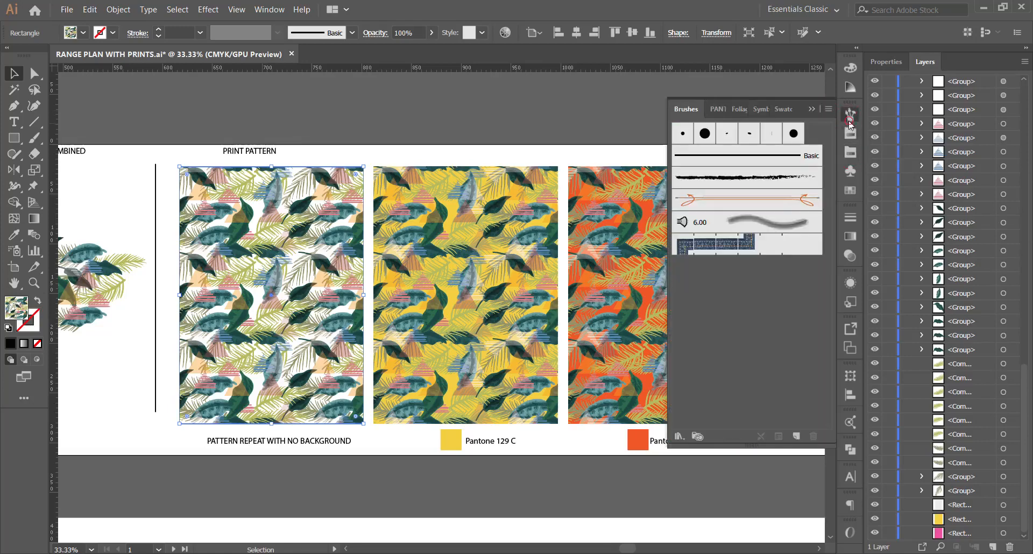
{"action": "left_click", "coordinate": [848, 115]}
{"action": "left_click", "coordinate": [850, 152]}
{"action": "left_click", "coordinate": [850, 192]}
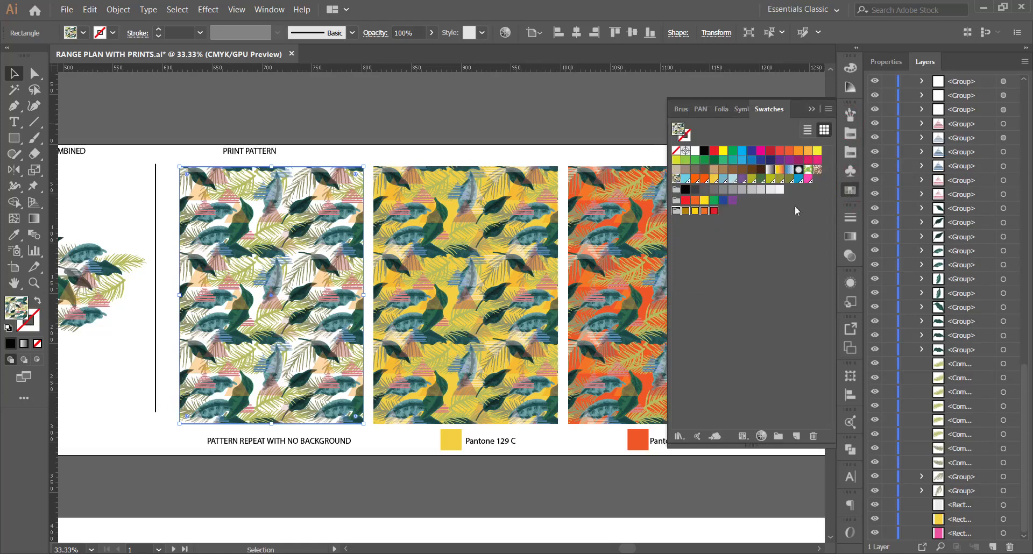
Compare the warm color group in the Foliage library with its copy in the document's swatches.
{"action": "left_click", "coordinate": [848, 153]}
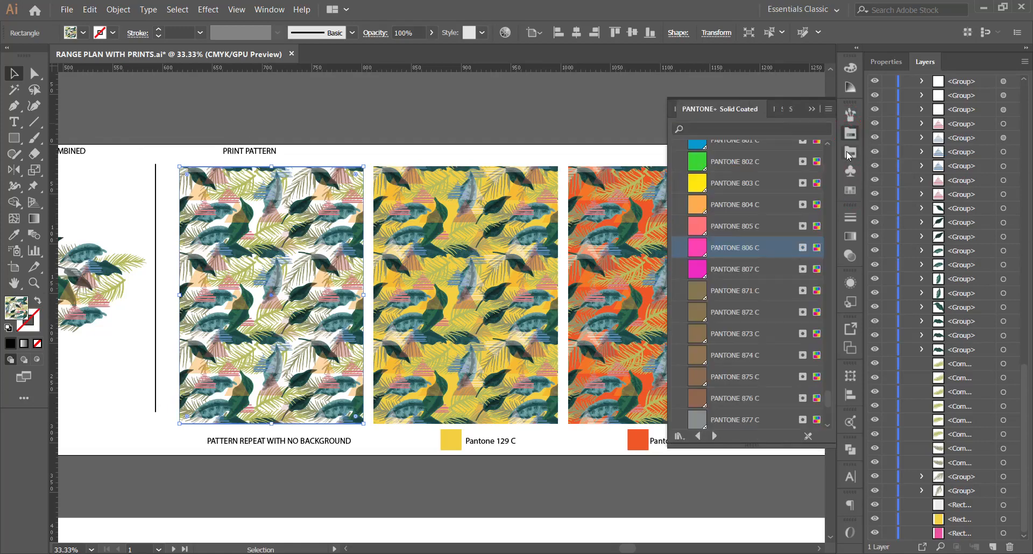
{"action": "left_click", "coordinate": [848, 154]}
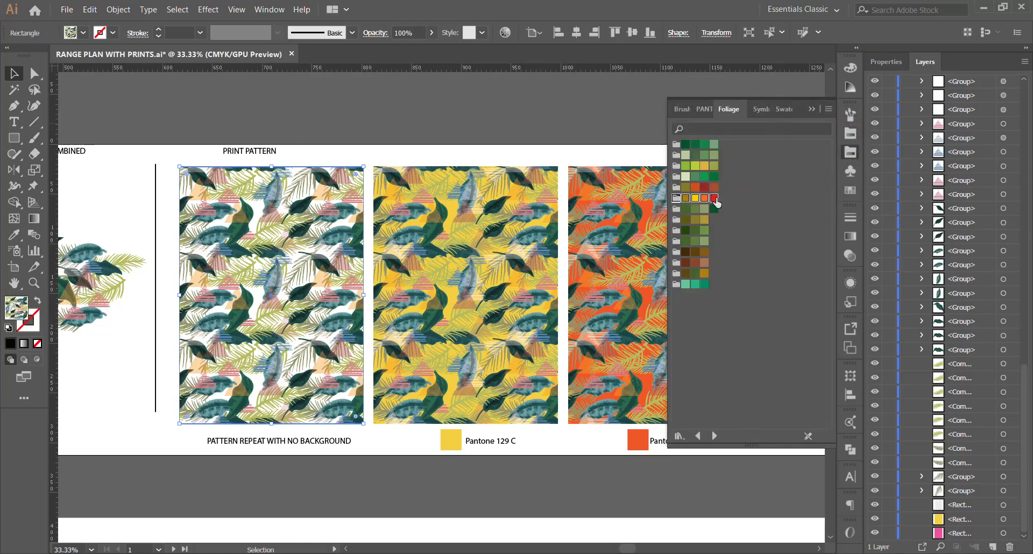
{"action": "left_click", "coordinate": [850, 191]}
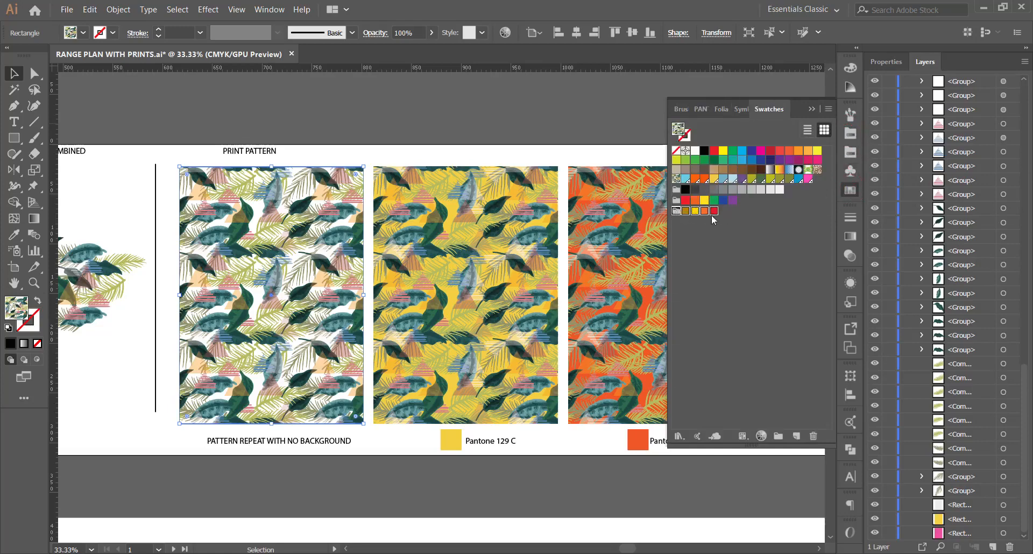
Add the first Foliage color group of dark to light greens to the document's swatches and display it there.
{"action": "left_click", "coordinate": [849, 152]}
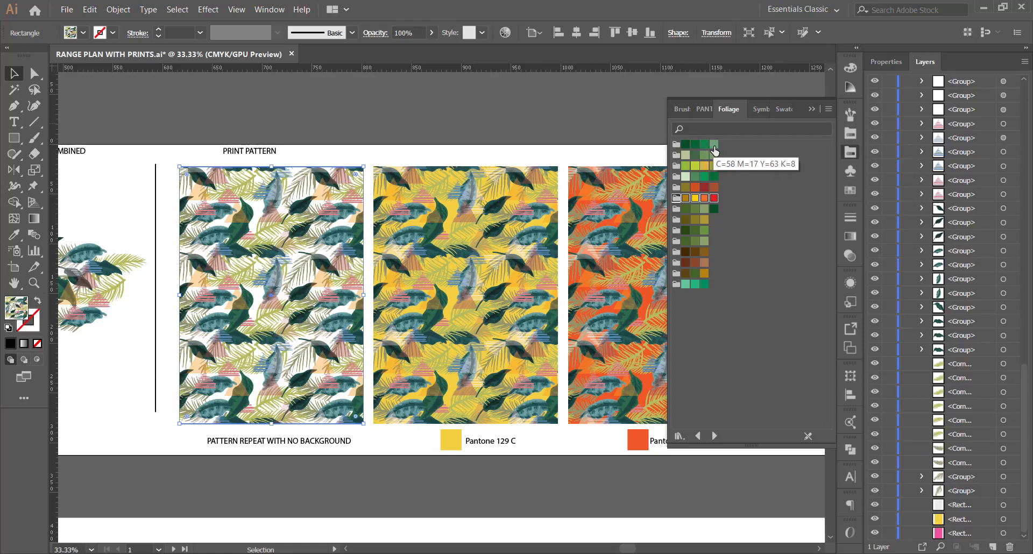
{"action": "left_click", "coordinate": [676, 144]}
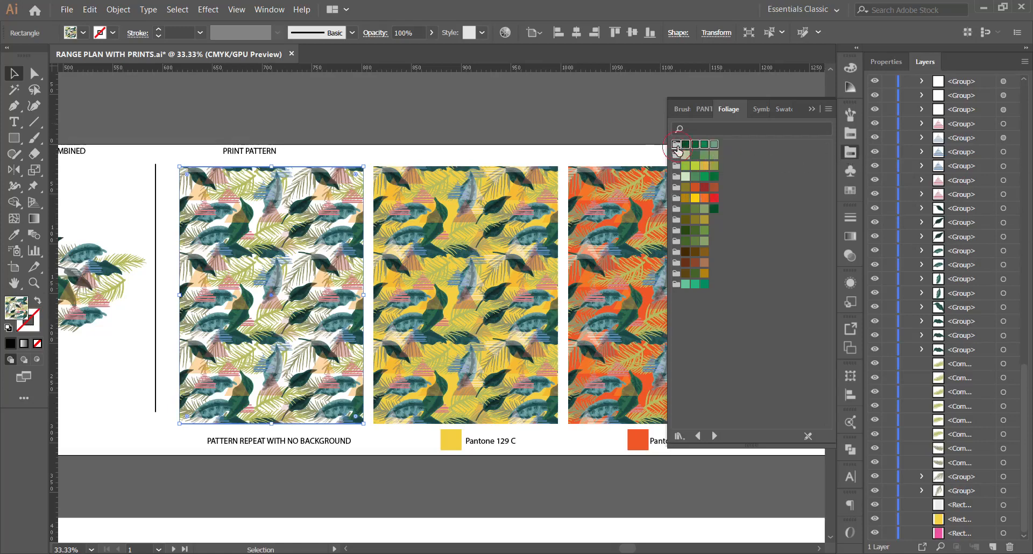
{"action": "left_click", "coordinate": [848, 193]}
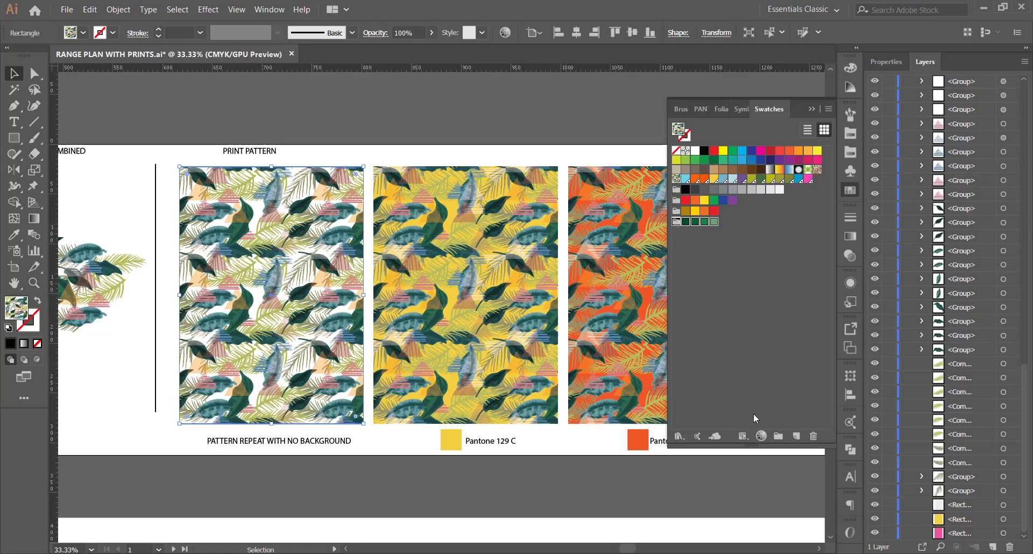
Open Recolor Artwork for the no-background pattern repeat with the Foliage 1 group and set the number of colors to All.
{"action": "left_click", "coordinate": [761, 436]}
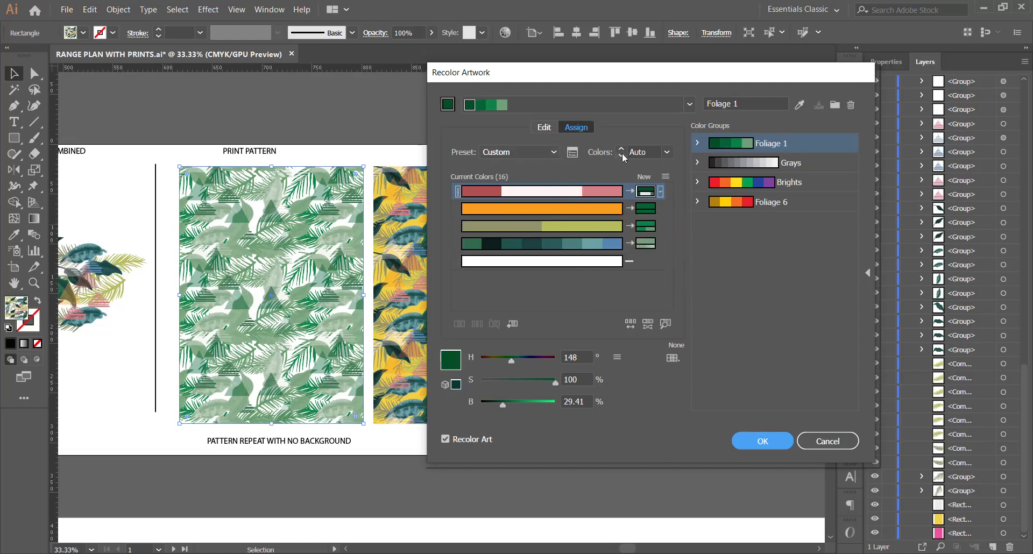
{"action": "left_click", "coordinate": [668, 154]}
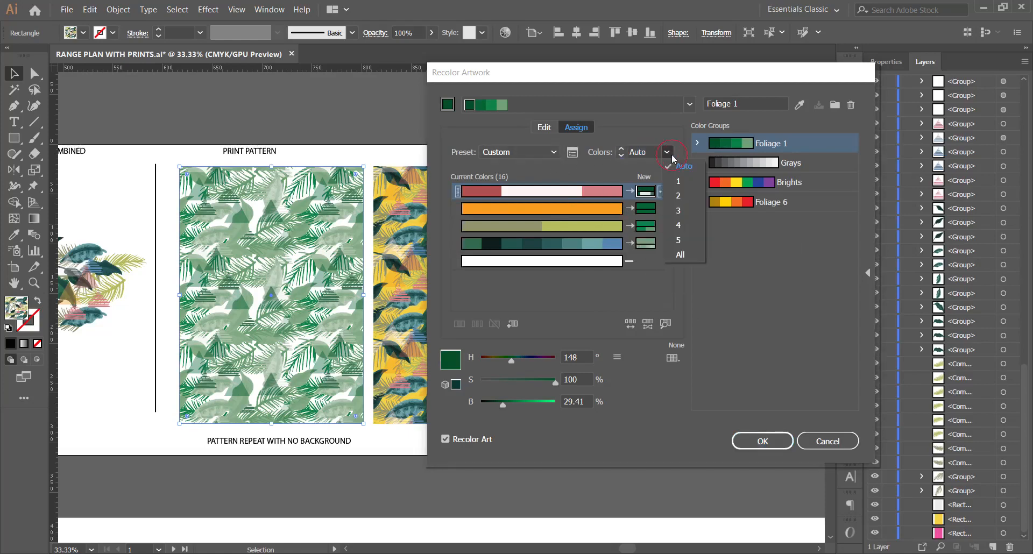
{"action": "left_click", "coordinate": [672, 255]}
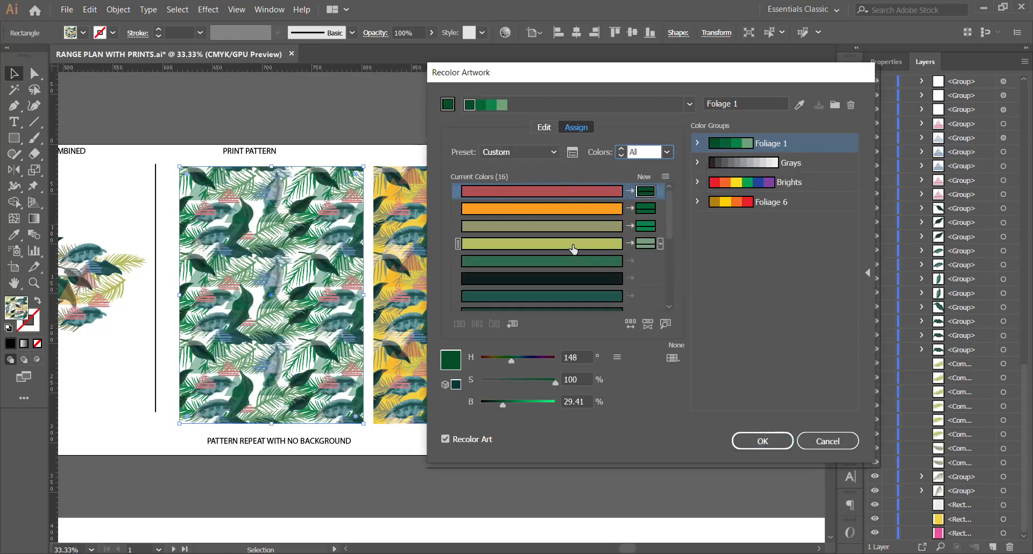
{"action": "scroll", "coordinate": [605, 247], "scroll_direction": "down", "scroll_amount": 5}
{"action": "scroll", "coordinate": [562, 277], "scroll_direction": "up", "scroll_amount": 5}
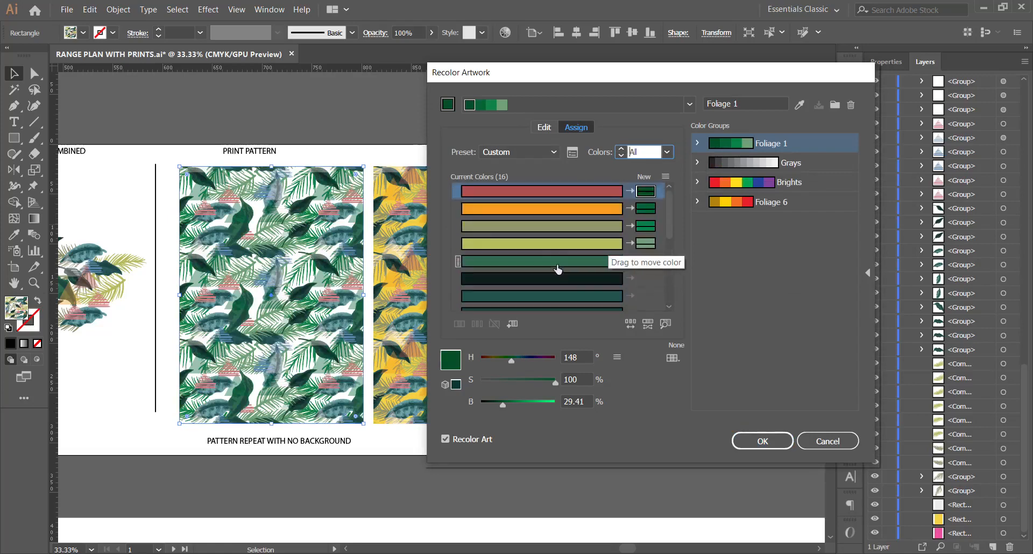
{"action": "left_click", "coordinate": [667, 152]}
{"action": "left_click", "coordinate": [679, 255]}
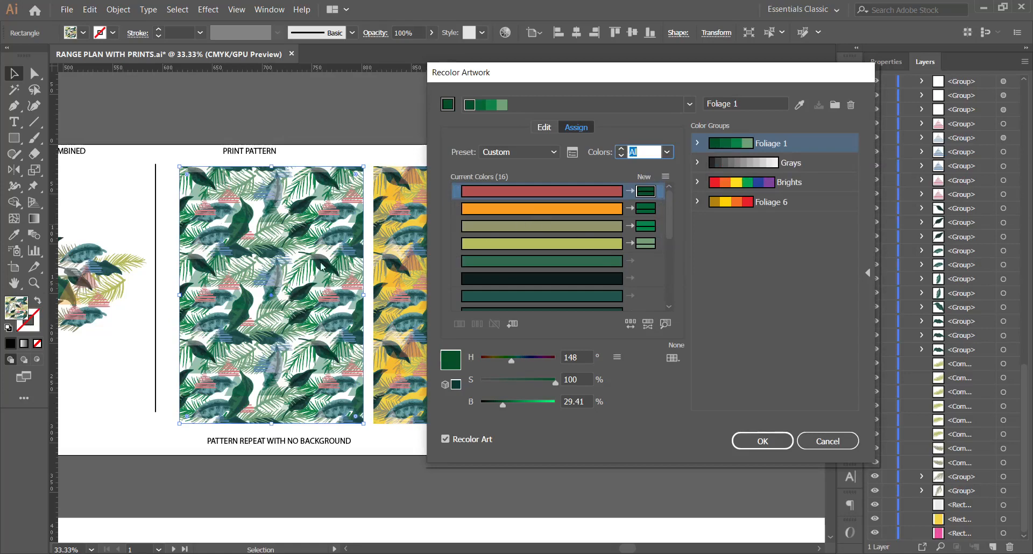
Add a new color to the harmony for the medium green and change it to a crimson red with hue about 344°.
{"action": "scroll", "coordinate": [632, 252], "scroll_direction": "down", "scroll_amount": 5}
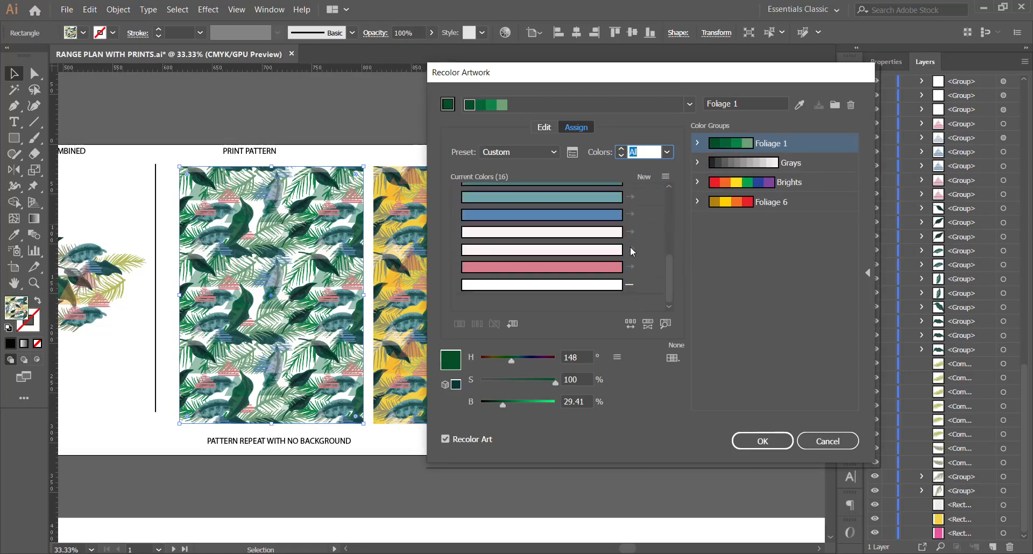
{"action": "left_click", "coordinate": [569, 269]}
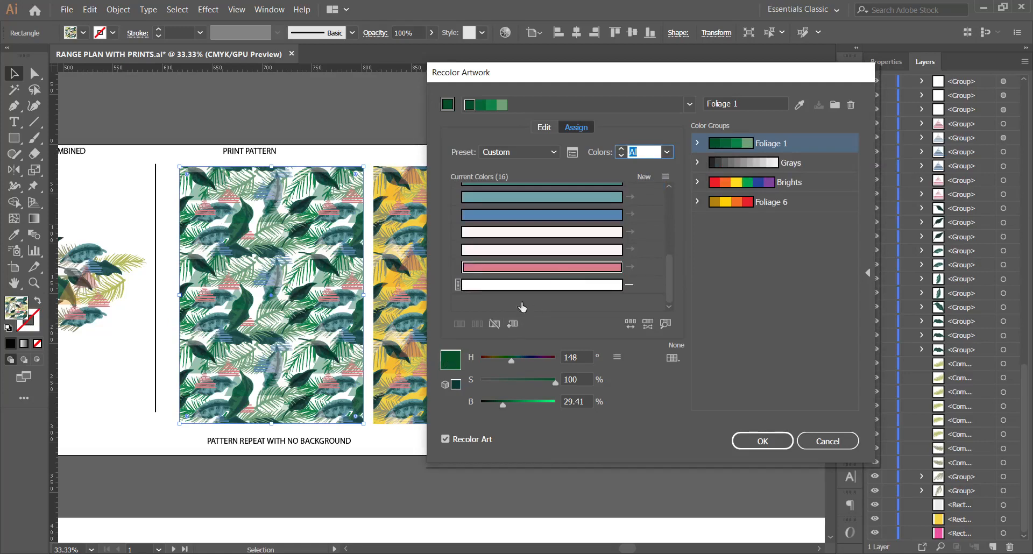
{"action": "left_click", "coordinate": [649, 270]}
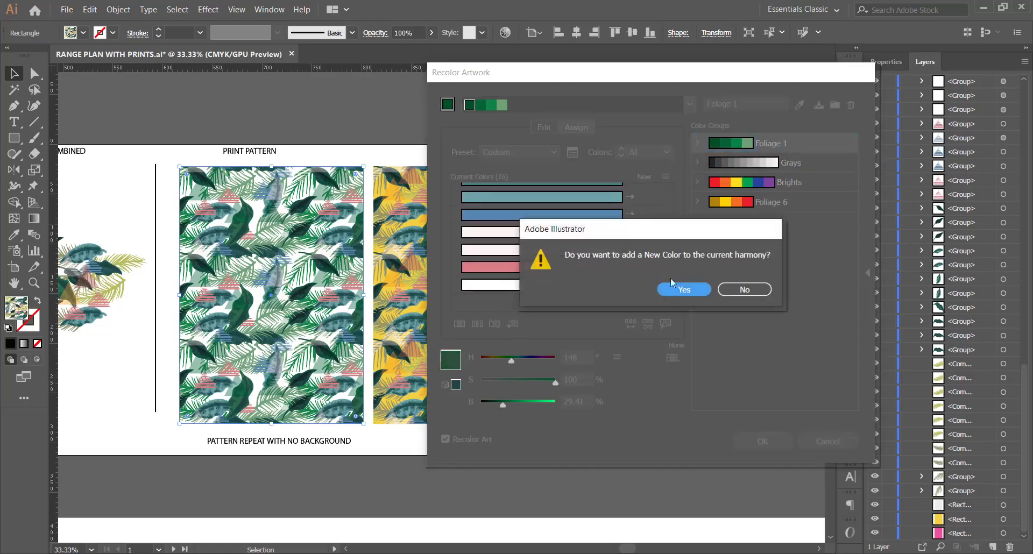
{"action": "left_click", "coordinate": [692, 291]}
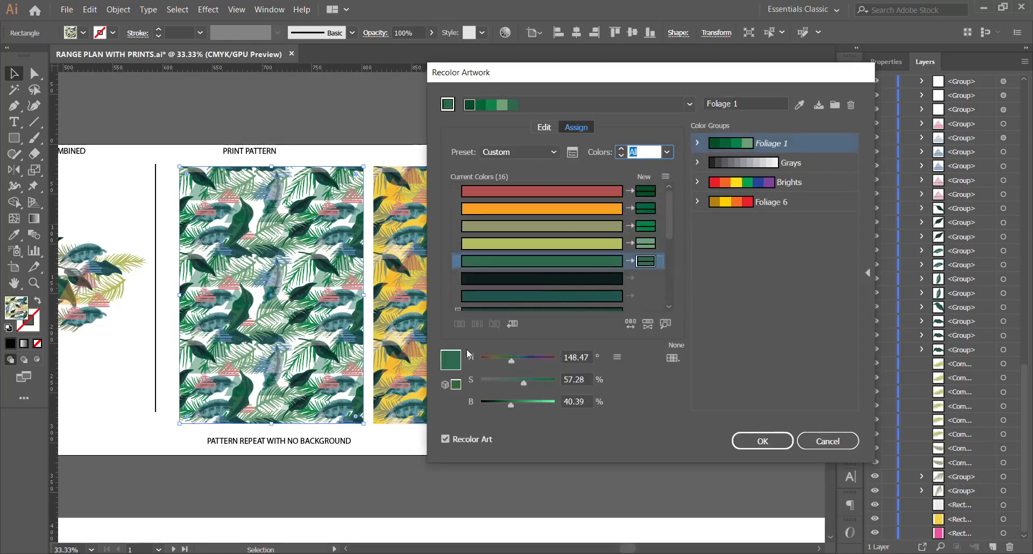
{"action": "double_click", "coordinate": [445, 366]}
{"action": "left_click", "coordinate": [703, 131]}
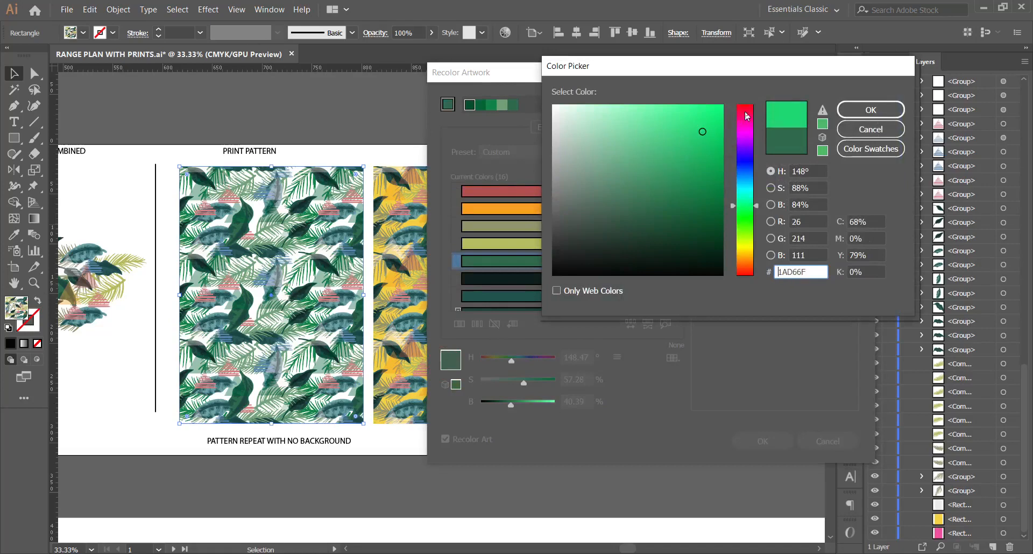
{"action": "left_click", "coordinate": [745, 112]}
{"action": "left_click", "coordinate": [852, 111]}
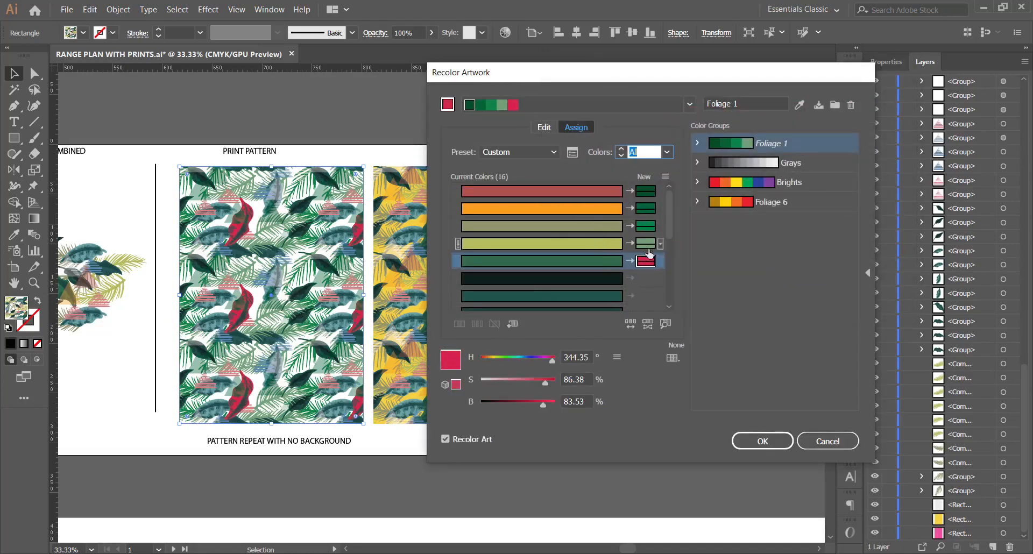
Add a new harmony color for the near-black green and change it to a magenta purple with hue about 313°.
{"action": "left_click_drag", "start_coordinate": [646, 261], "coordinate": [648, 283]}
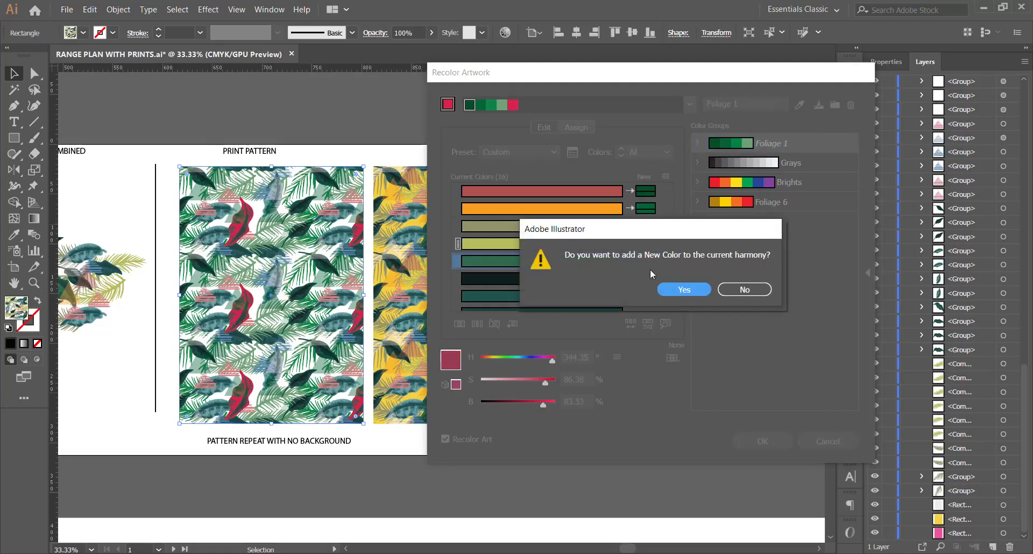
{"action": "left_click", "coordinate": [684, 289]}
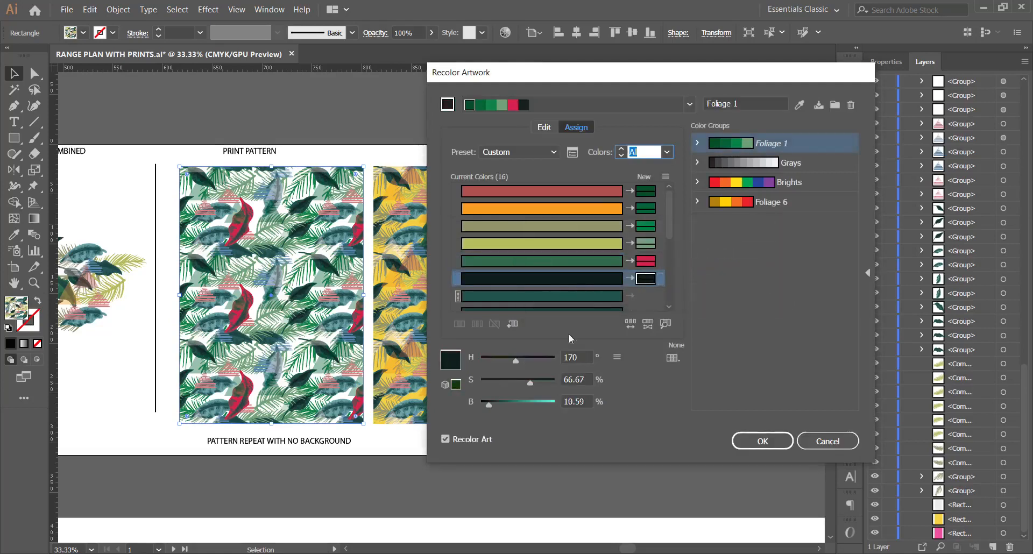
{"action": "double_click", "coordinate": [447, 366]}
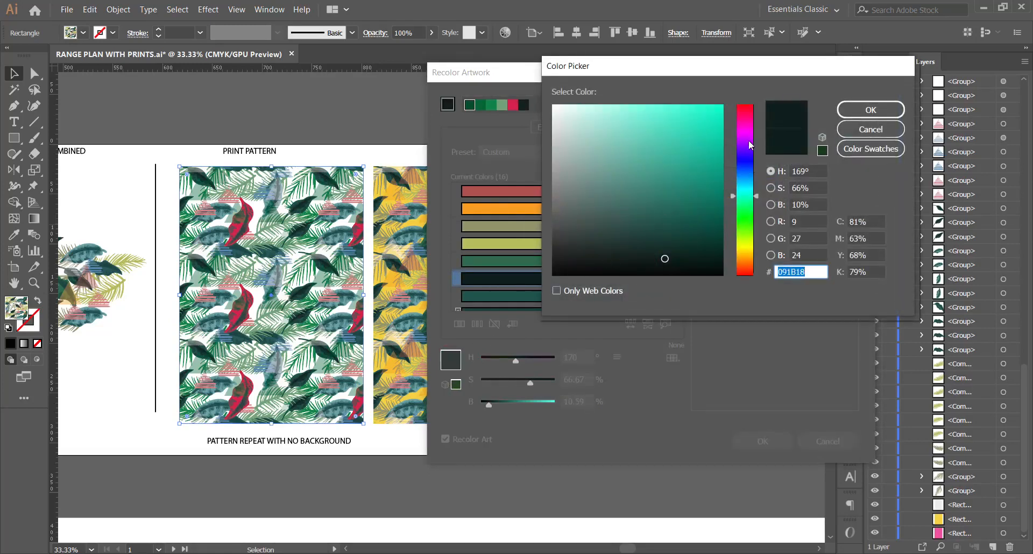
{"action": "left_click", "coordinate": [746, 132]}
{"action": "left_click", "coordinate": [683, 130]}
{"action": "left_click", "coordinate": [870, 110]}
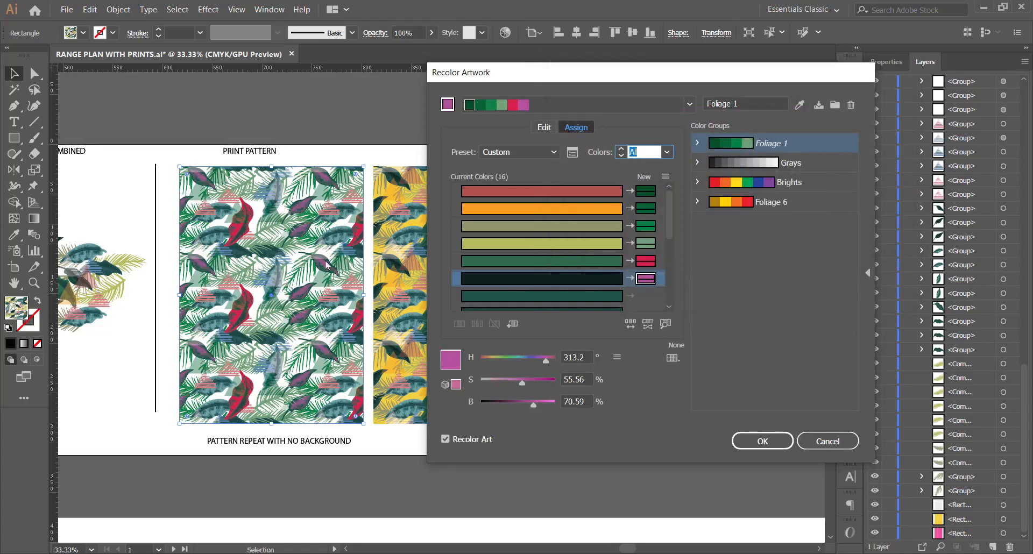
Add four more new colors to the current harmony for the next unassigned teal shades.
{"action": "scroll", "coordinate": [645, 290], "scroll_direction": "down", "scroll_amount": 2}
{"action": "scroll", "coordinate": [646, 290], "scroll_direction": "down", "scroll_amount": 3}
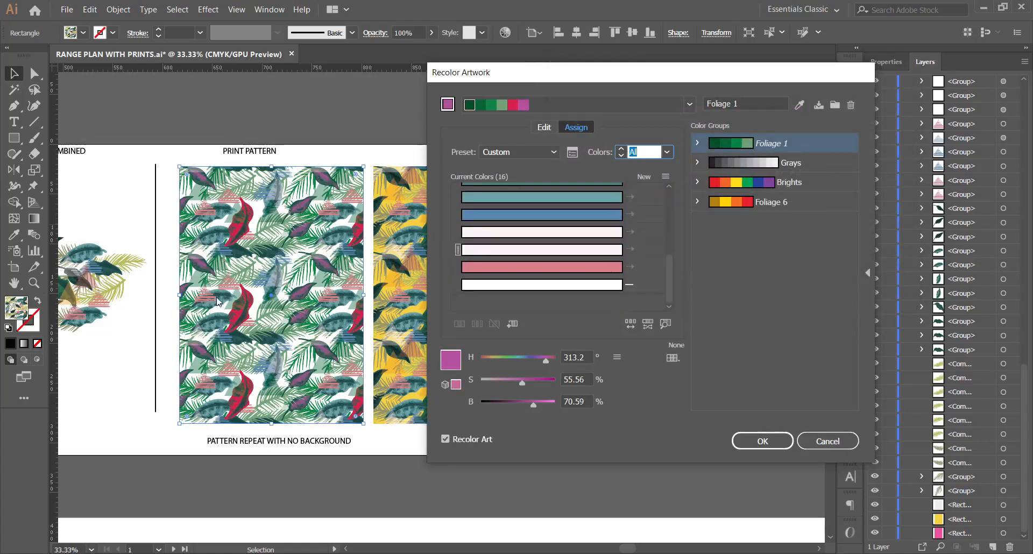
{"action": "left_click_drag", "start_coordinate": [542, 272], "coordinate": [654, 271]}
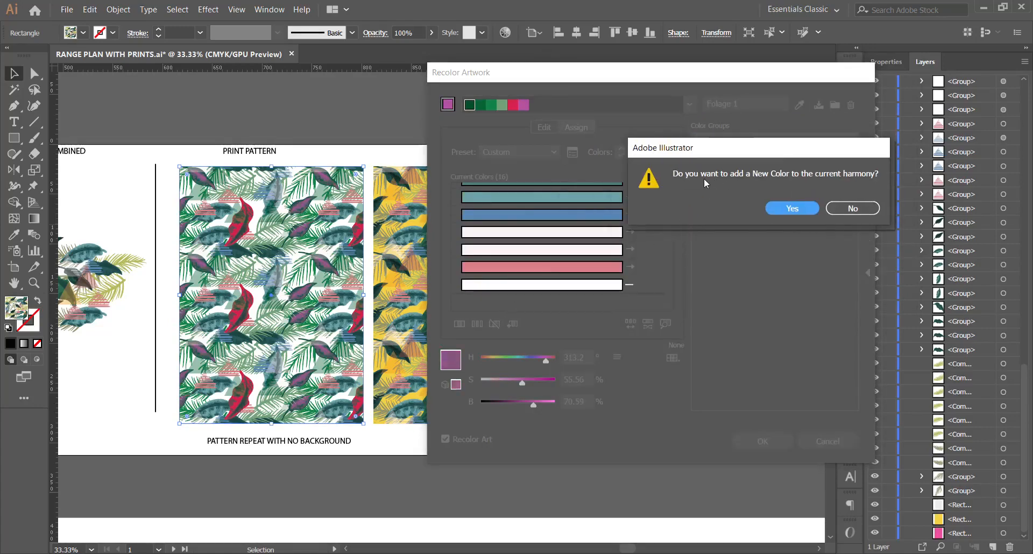
{"action": "left_click", "coordinate": [793, 210]}
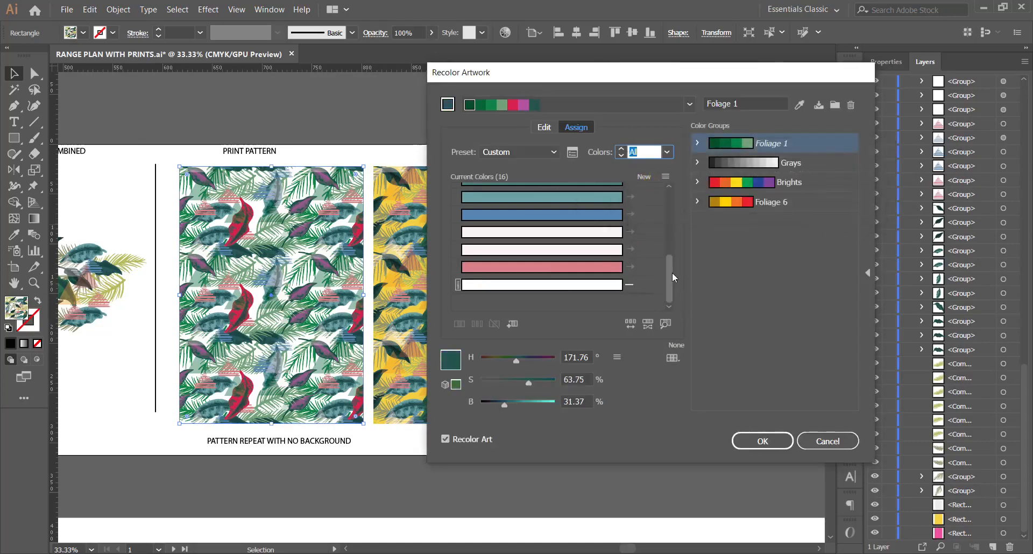
{"action": "left_click", "coordinate": [653, 268]}
{"action": "left_click", "coordinate": [680, 292]}
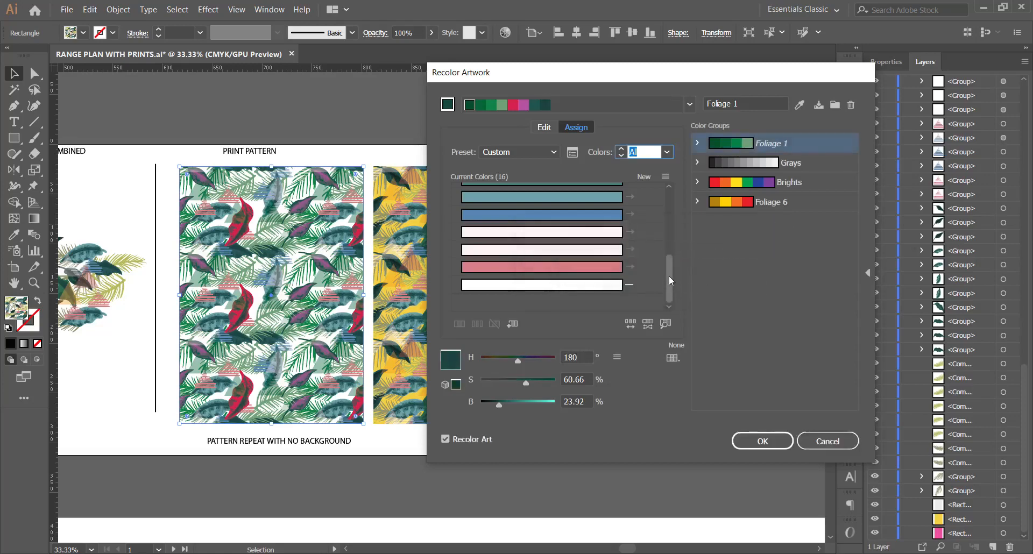
{"action": "left_click", "coordinate": [641, 267]}
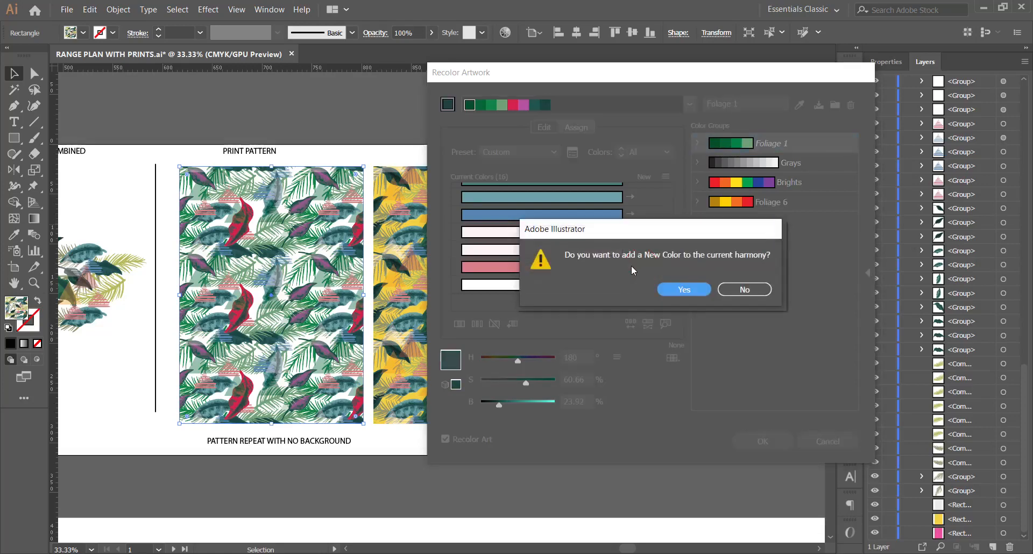
{"action": "left_click", "coordinate": [681, 289]}
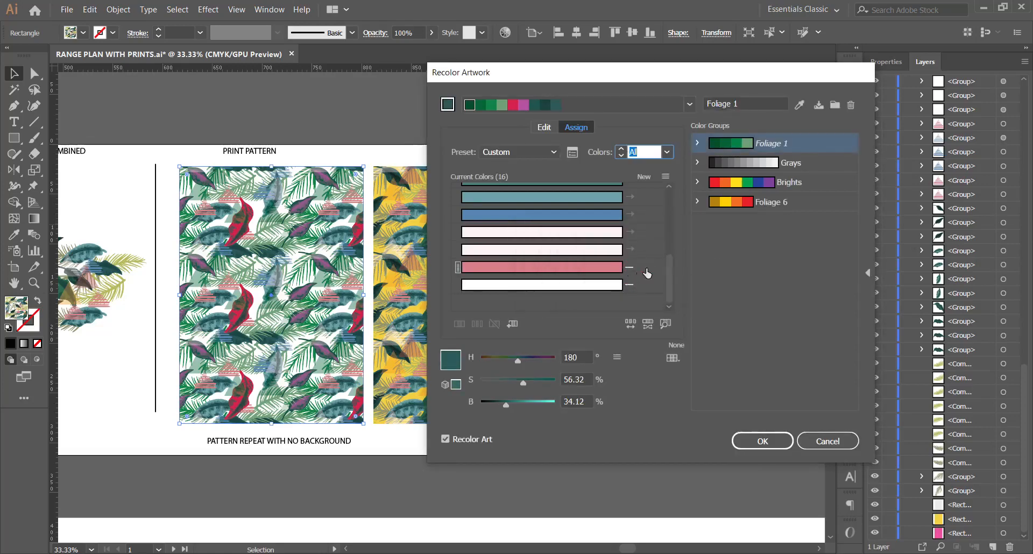
{"action": "left_click", "coordinate": [643, 269]}
{"action": "left_click", "coordinate": [680, 290]}
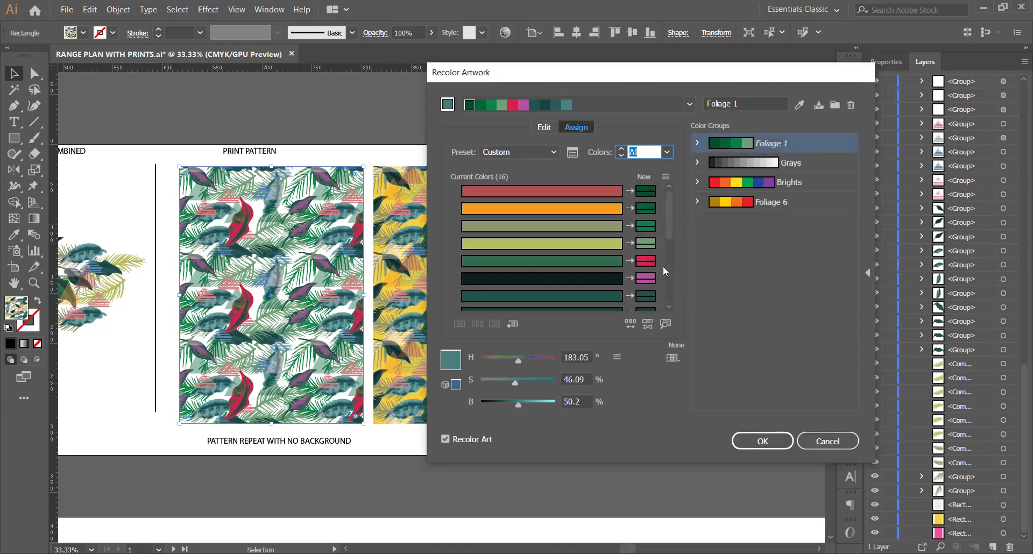
Apply the Color Harmony preset and add a new color to the harmony for the pink.
{"action": "left_click", "coordinate": [551, 151]}
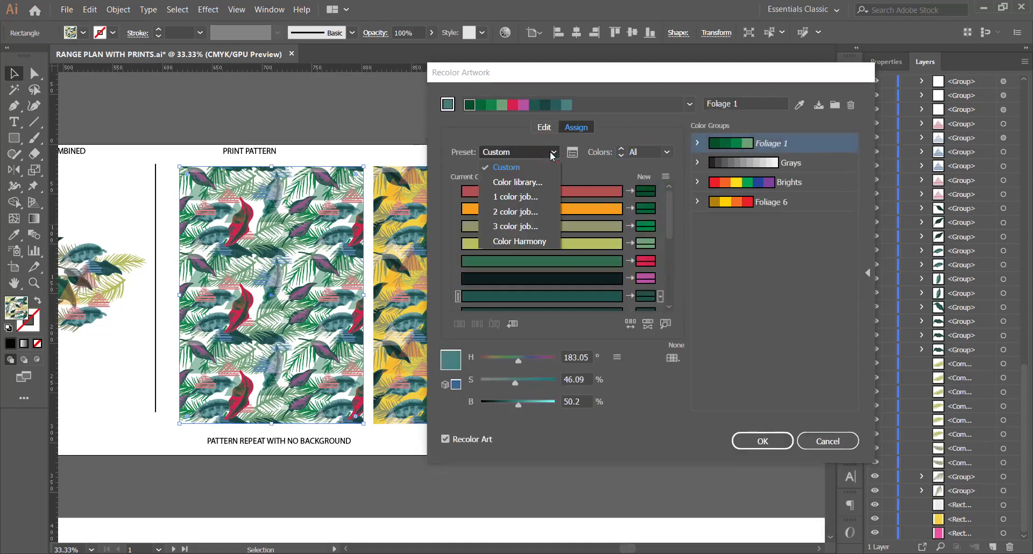
{"action": "left_click", "coordinate": [519, 241]}
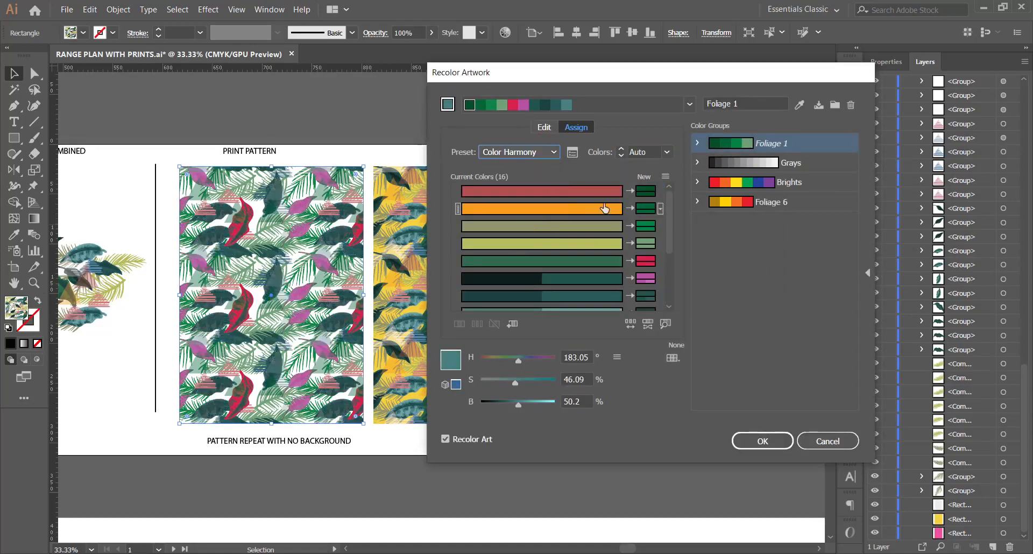
{"action": "scroll", "coordinate": [666, 245], "scroll_direction": "down", "scroll_amount": 5}
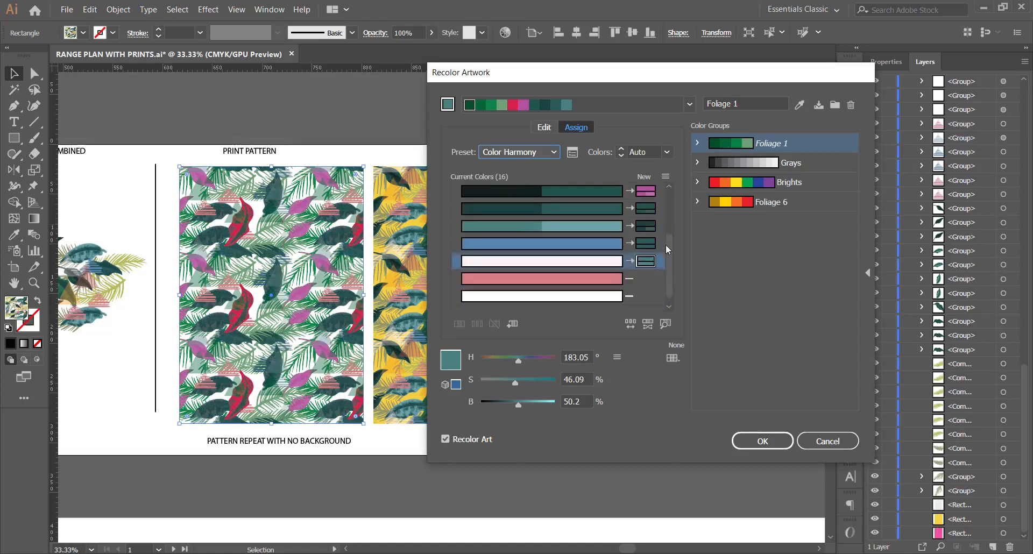
{"action": "left_click", "coordinate": [647, 274]}
{"action": "left_click", "coordinate": [683, 290]}
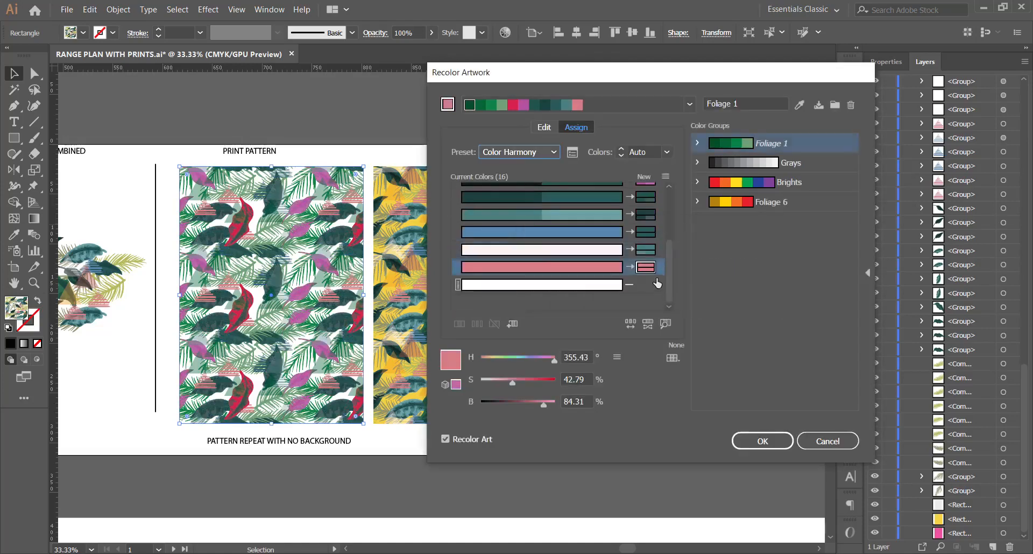
Change the new color assigned to the pink to a mustard yellow with hue about 57° and 77% saturation.
{"action": "left_click", "coordinate": [661, 269]}
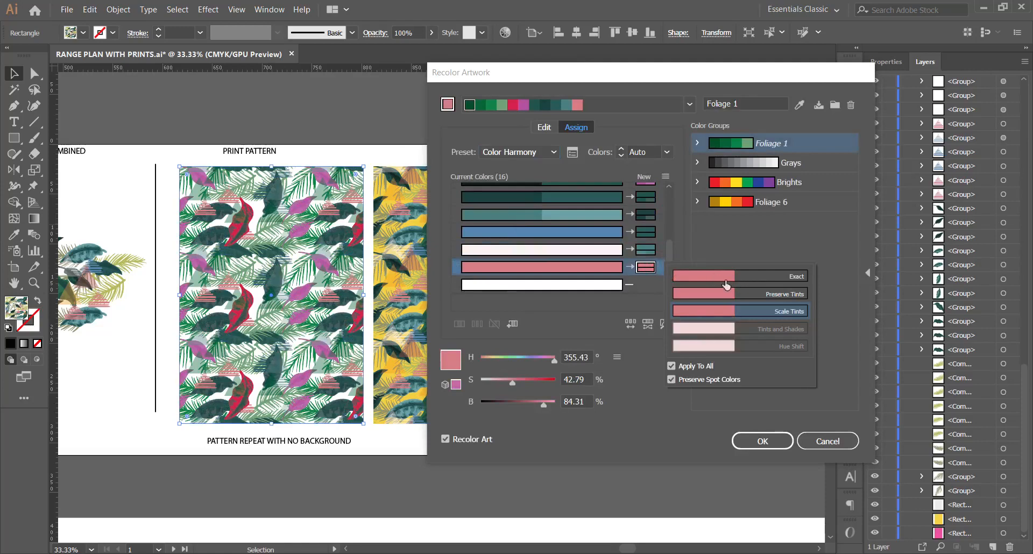
{"action": "left_click", "coordinate": [612, 273]}
{"action": "double_click", "coordinate": [459, 358]}
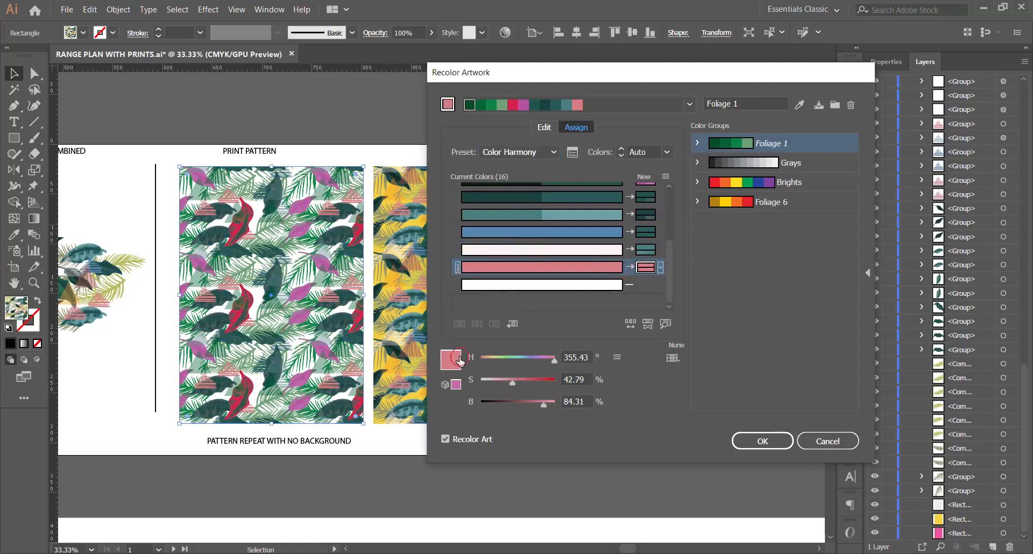
{"action": "left_click", "coordinate": [743, 249]}
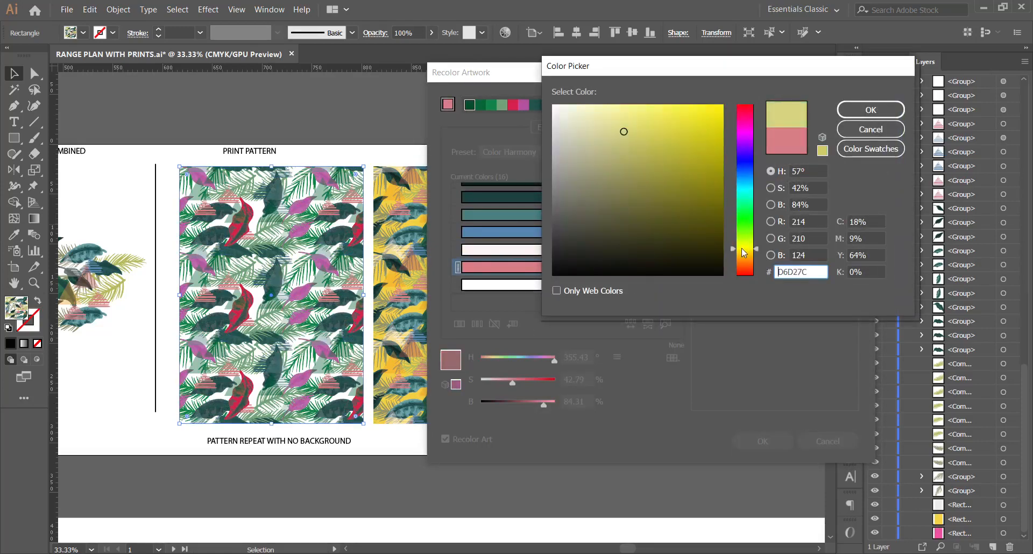
{"action": "left_click", "coordinate": [685, 142]}
{"action": "left_click", "coordinate": [870, 110]}
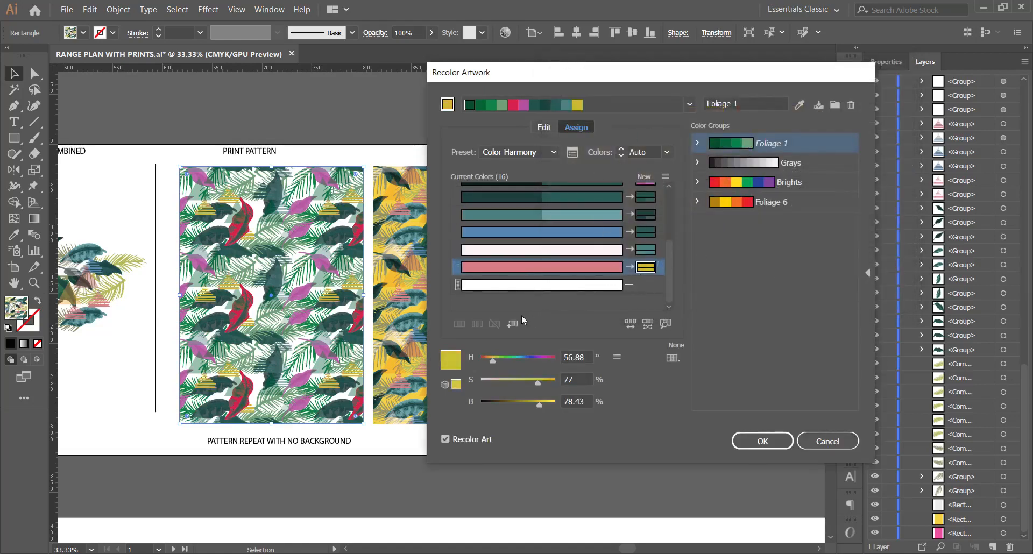
Review the current color assignments and try the Grays and Brights color groups on the pattern repeat.
{"action": "scroll", "coordinate": [596, 246], "scroll_direction": "up", "scroll_amount": 5}
{"action": "scroll", "coordinate": [597, 246], "scroll_direction": "down", "scroll_amount": 5}
{"action": "scroll", "coordinate": [673, 231], "scroll_direction": "up", "scroll_amount": 3}
{"action": "scroll", "coordinate": [672, 230], "scroll_direction": "up", "scroll_amount": 3}
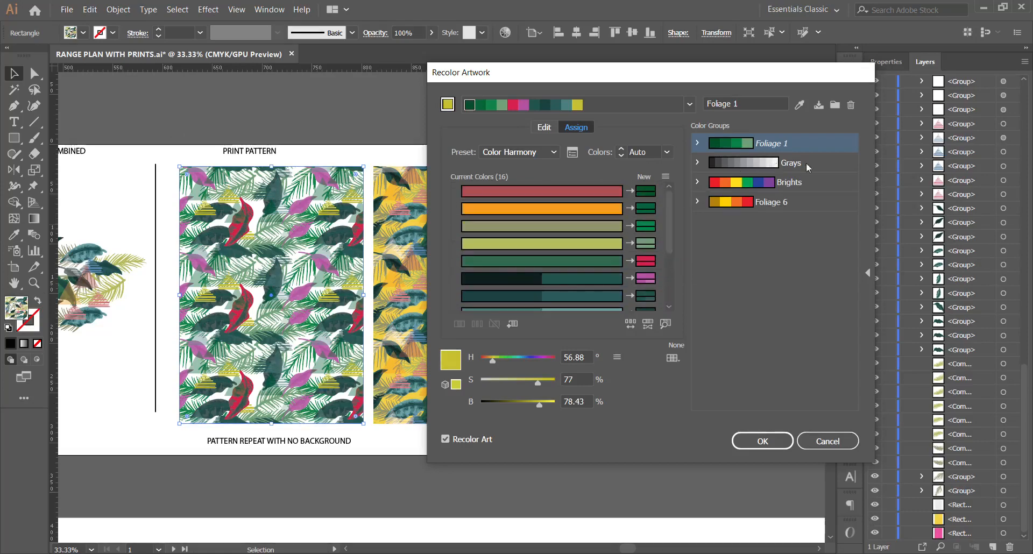
{"action": "left_click", "coordinate": [754, 168]}
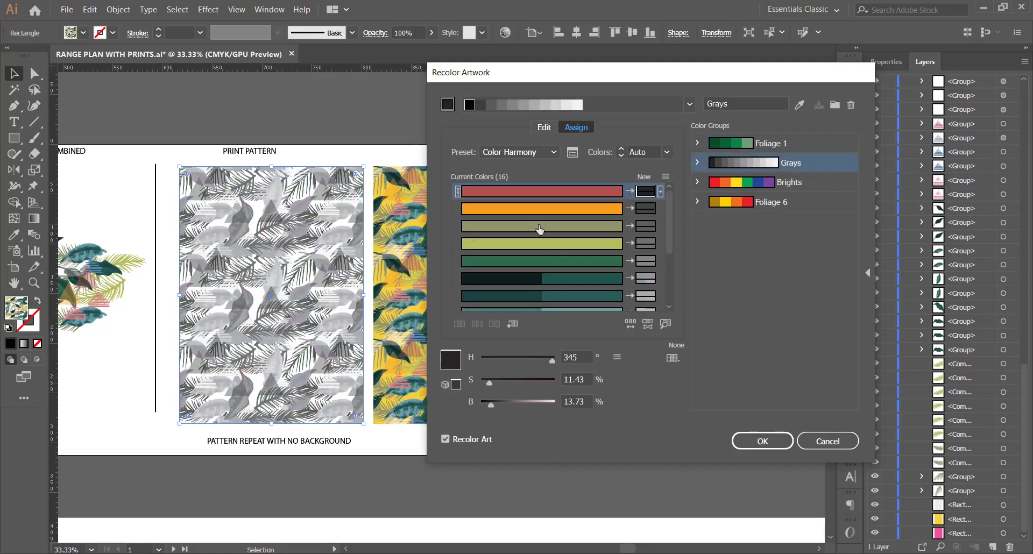
{"action": "left_click", "coordinate": [790, 183]}
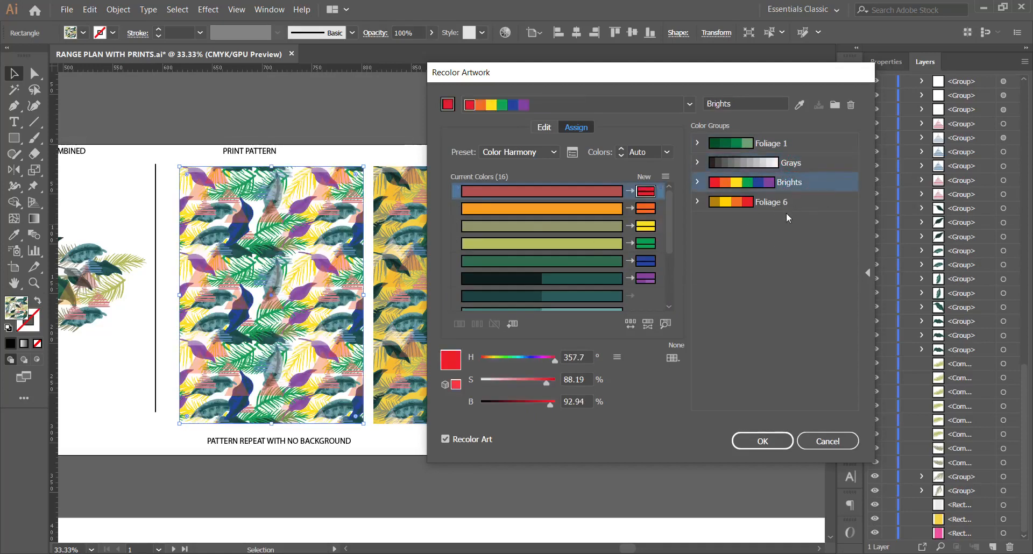
Recolor the no-background pattern repeat with the Foliage 6 color group and apply the change.
{"action": "left_click", "coordinate": [801, 202]}
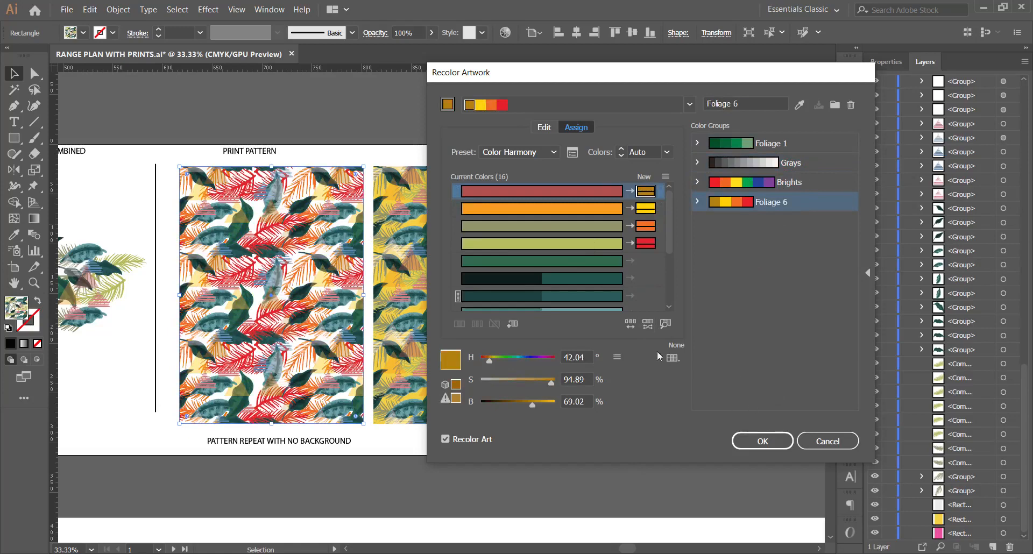
{"action": "left_click", "coordinate": [763, 440]}
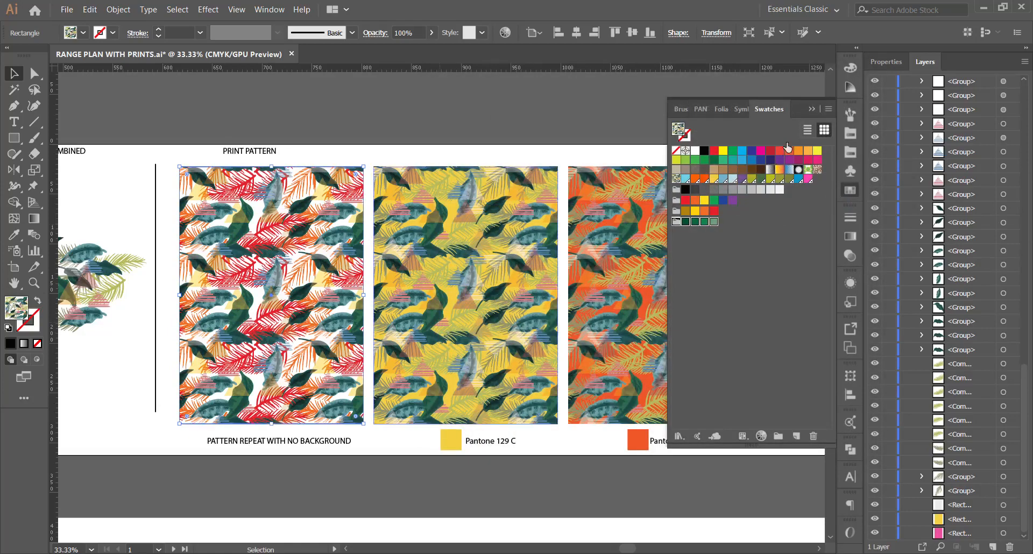
Close the swatches and compare the recolored no-background repeat with the other pattern variations on the artboard.
{"action": "left_click", "coordinate": [816, 109]}
{"action": "key", "text": "ctrl+minus"}
{"action": "key", "text": "ctrl+minus"}
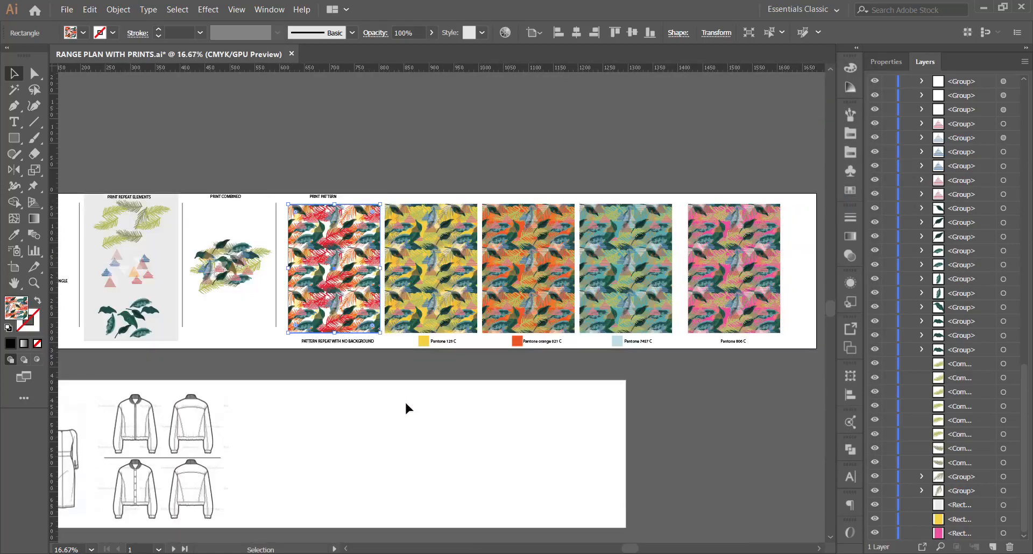
{"action": "left_click", "coordinate": [388, 359]}
{"action": "scroll", "coordinate": [267, 259], "scroll_direction": "up", "scroll_amount": 3}
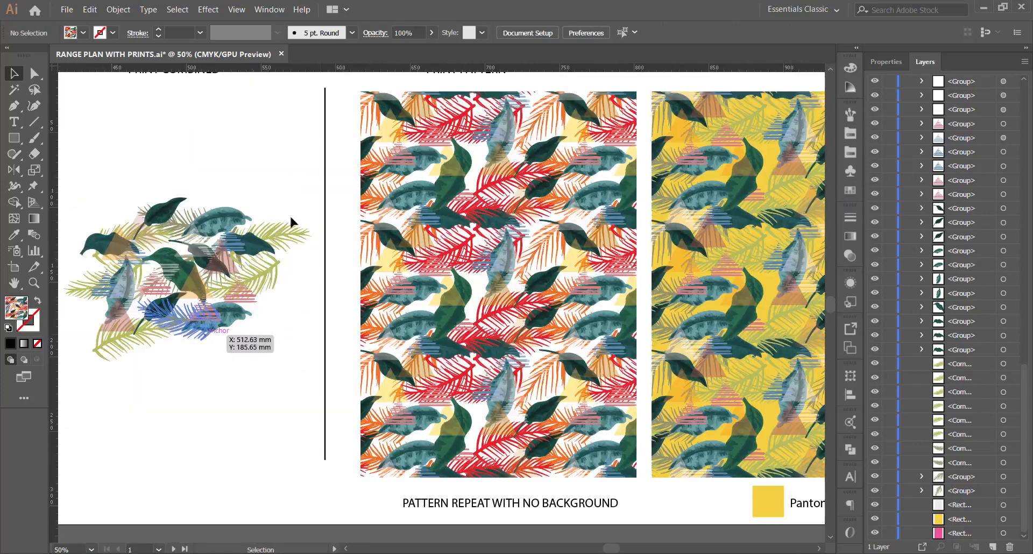
{"action": "scroll", "coordinate": [289, 214], "scroll_direction": "down", "scroll_amount": 4}
{"action": "scroll", "coordinate": [273, 289], "scroll_direction": "up", "scroll_amount": 1}
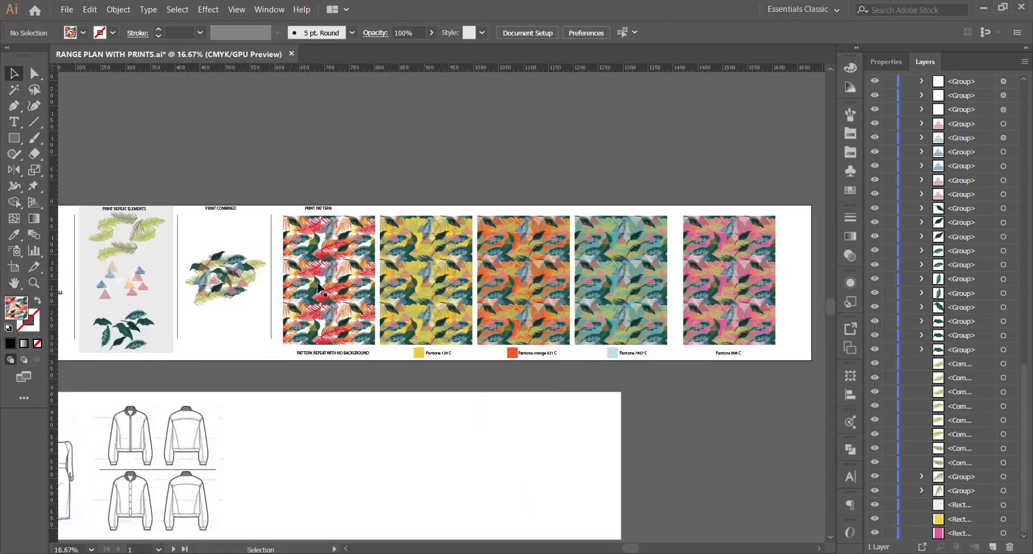
{"action": "scroll", "coordinate": [258, 285], "scroll_direction": "down", "scroll_amount": 1}
{"action": "scroll", "coordinate": [226, 284], "scroll_direction": "up", "scroll_amount": 2}
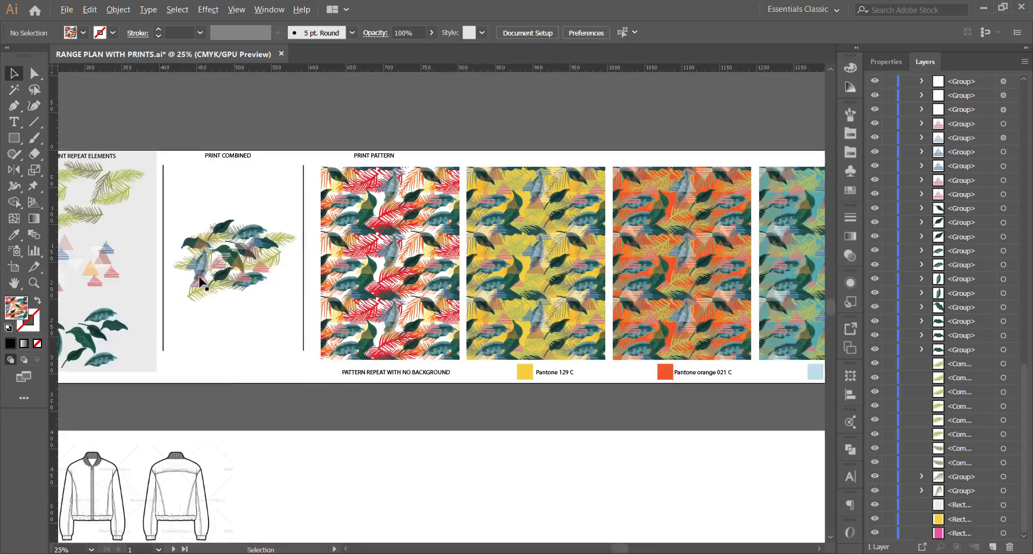
{"action": "scroll", "coordinate": [245, 246], "scroll_direction": "down", "scroll_amount": 2}
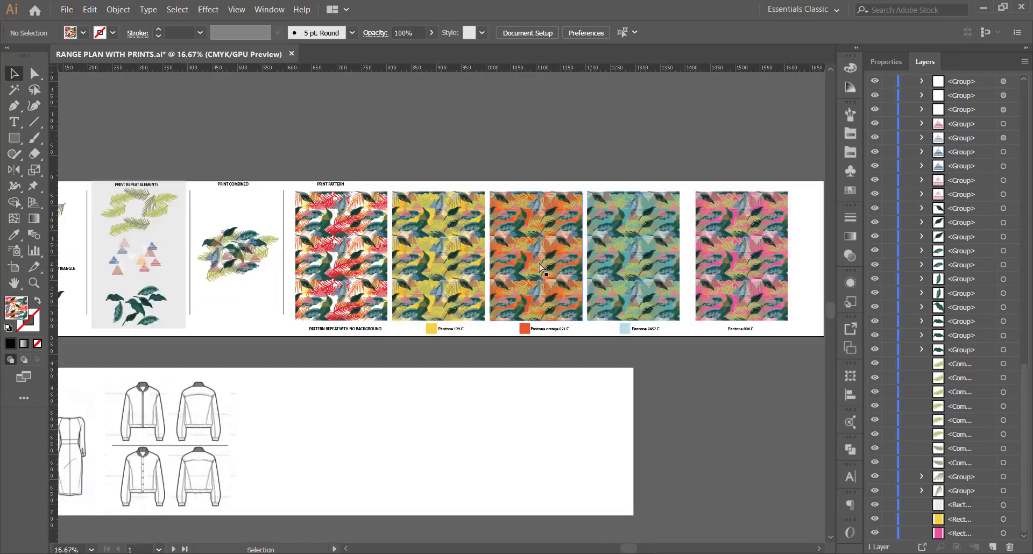
{"action": "scroll", "coordinate": [551, 262], "scroll_direction": "up", "scroll_amount": 1}
Start Recolor Artwork on the Pantone 806 C pattern and place the dialog clear of most of the pattern.
{"action": "left_click", "coordinate": [704, 234]}
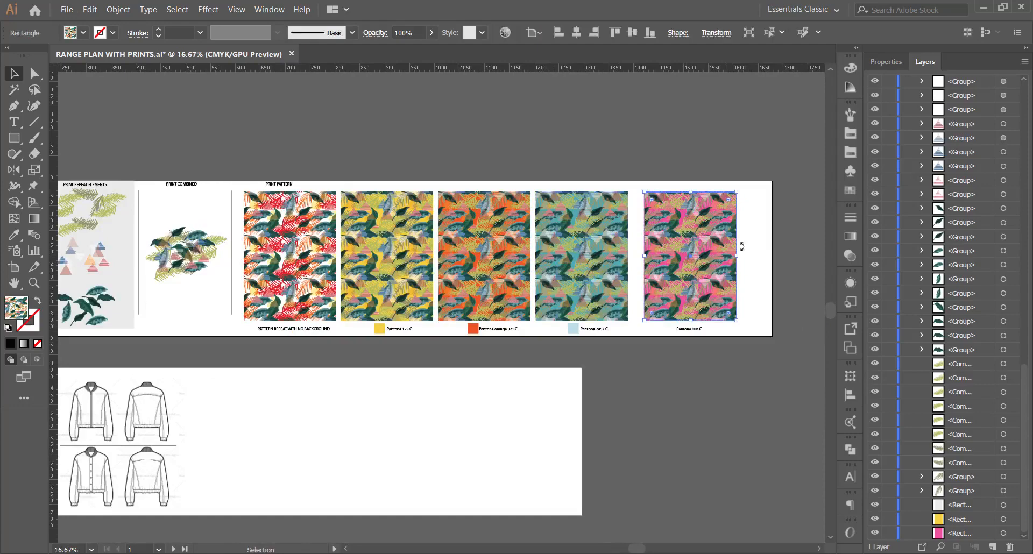
{"action": "scroll", "coordinate": [740, 242], "scroll_direction": "up", "scroll_amount": 5}
{"action": "scroll", "coordinate": [547, 230], "scroll_direction": "down", "scroll_amount": 2}
{"action": "scroll", "coordinate": [548, 230], "scroll_direction": "down", "scroll_amount": 3}
{"action": "scroll", "coordinate": [548, 231], "scroll_direction": "up", "scroll_amount": 5}
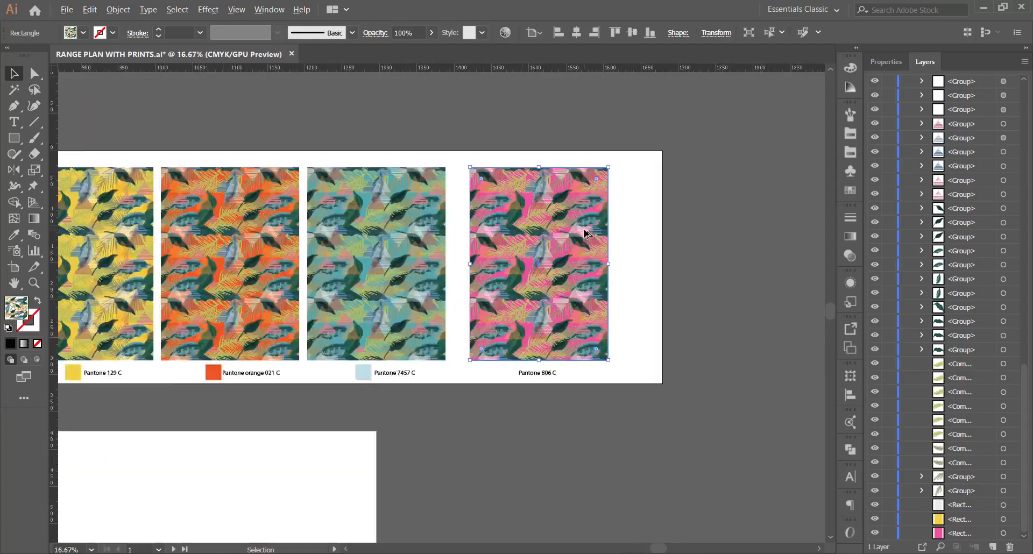
{"action": "scroll", "coordinate": [546, 247], "scroll_direction": "down", "scroll_amount": 2}
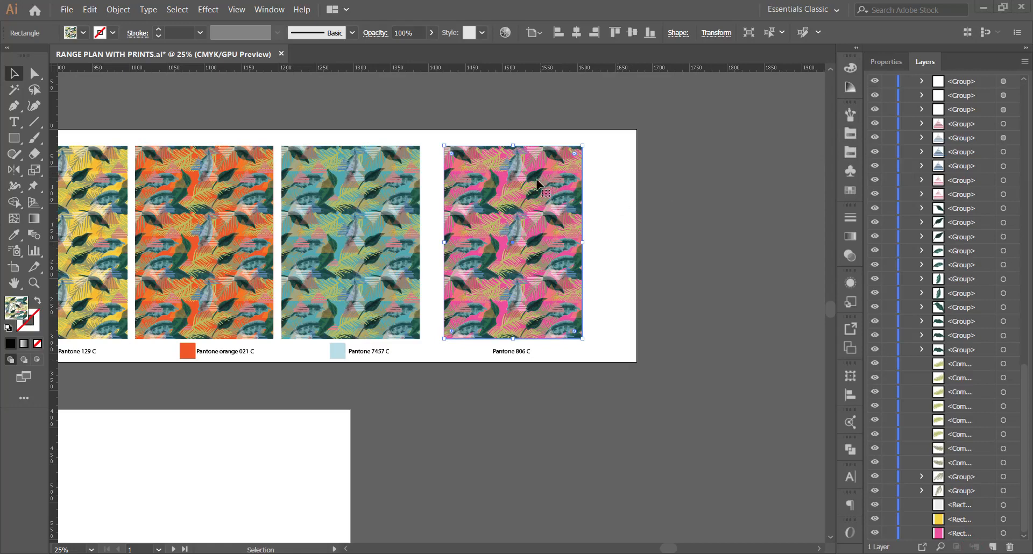
{"action": "left_click", "coordinate": [594, 245]}
{"action": "left_click", "coordinate": [528, 221]}
{"action": "left_click", "coordinate": [510, 31]}
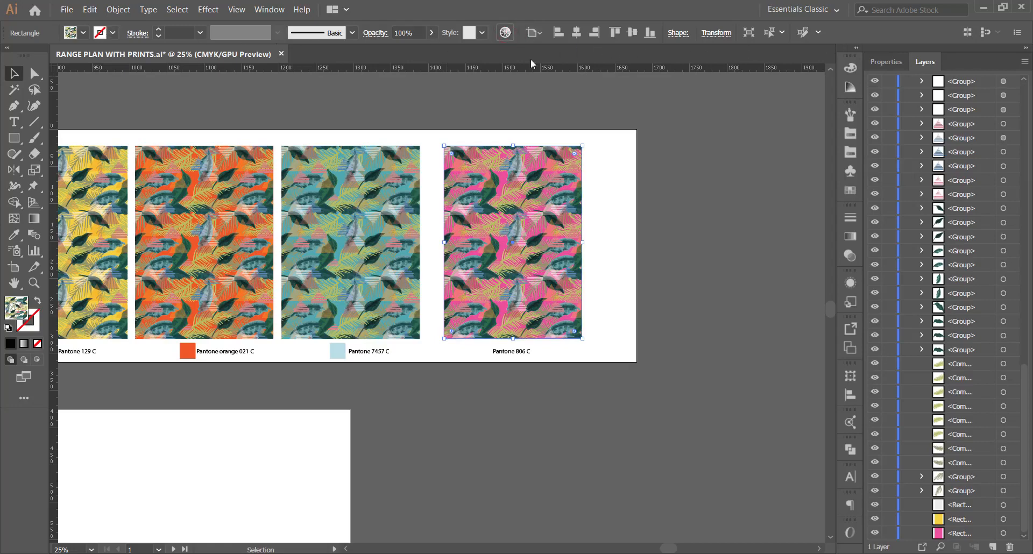
{"action": "left_click_drag", "start_coordinate": [590, 69], "coordinate": [745, 70]}
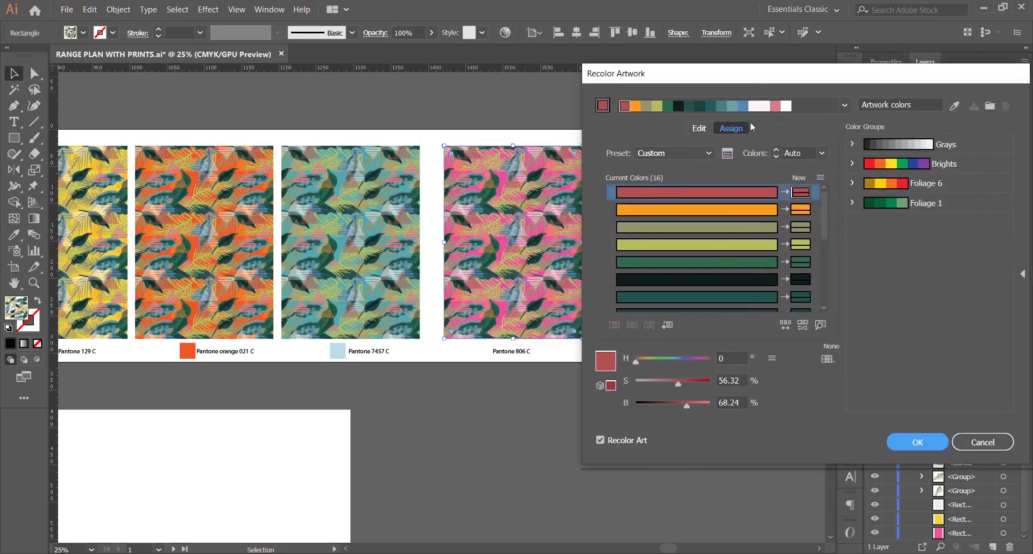
Review the full list of current colors and reduce the Pantone 806 C pattern to 3 colors.
{"action": "left_click", "coordinate": [821, 155]}
{"action": "left_click", "coordinate": [833, 257]}
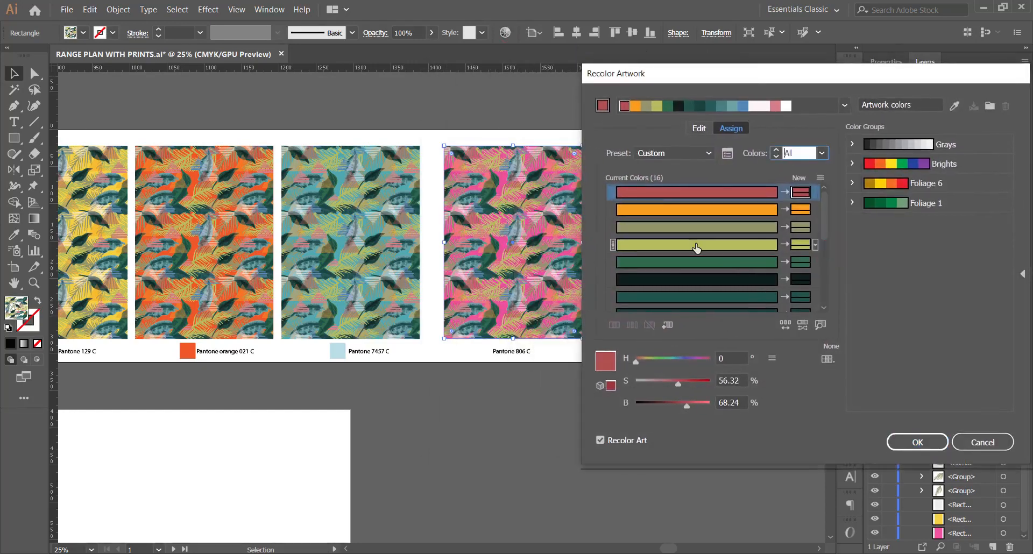
{"action": "scroll", "coordinate": [699, 258], "scroll_direction": "down", "scroll_amount": 5}
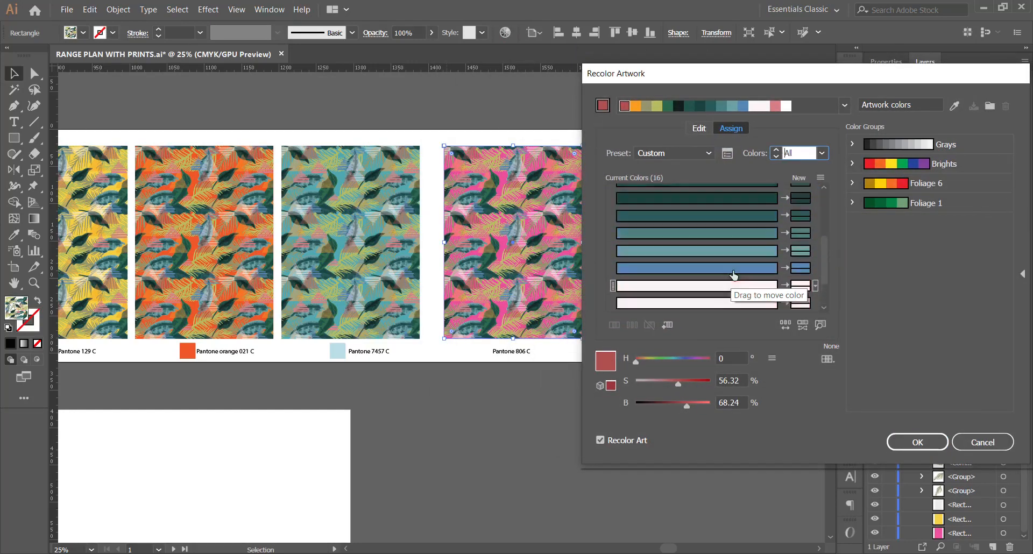
{"action": "scroll", "coordinate": [733, 275], "scroll_direction": "up", "scroll_amount": 5}
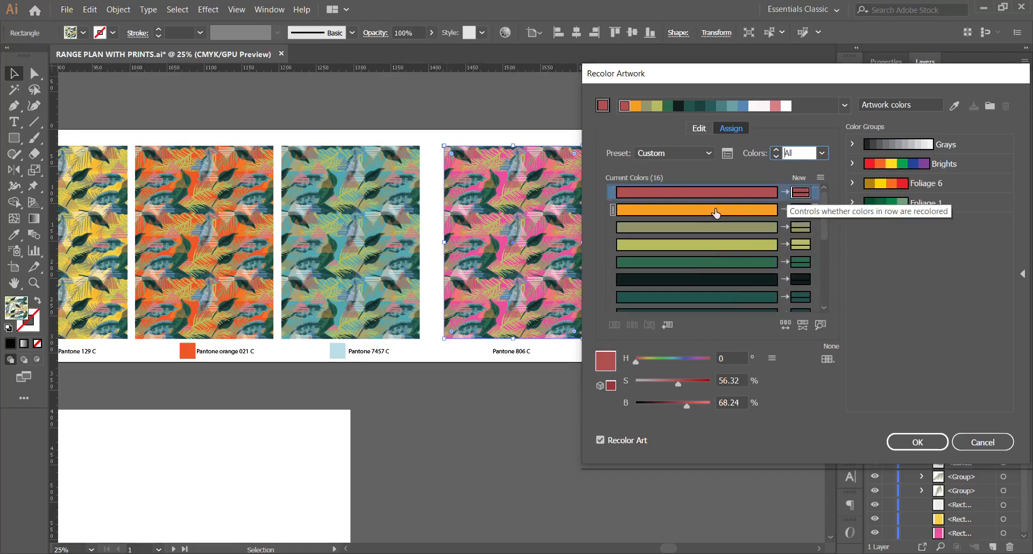
{"action": "left_click", "coordinate": [822, 154]}
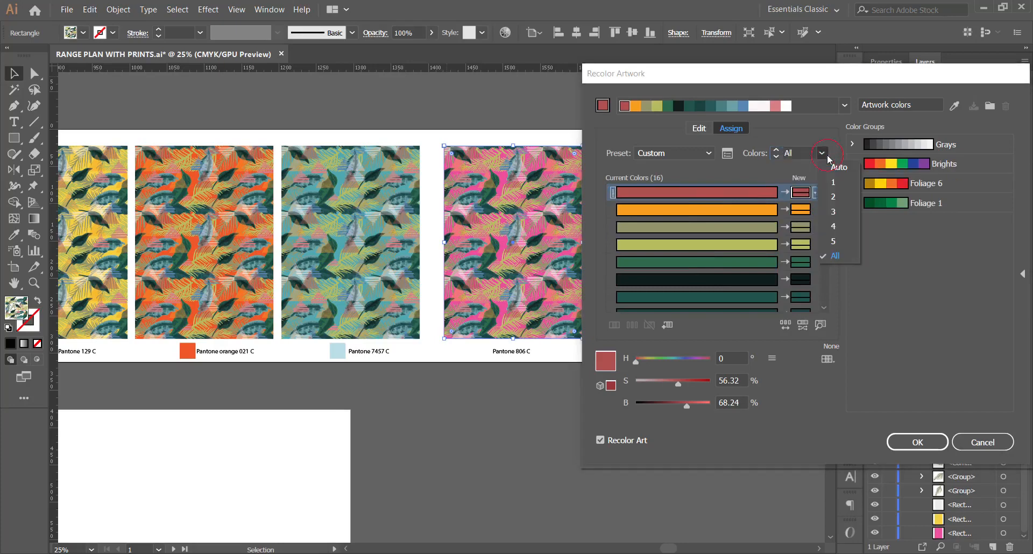
{"action": "left_click", "coordinate": [843, 213]}
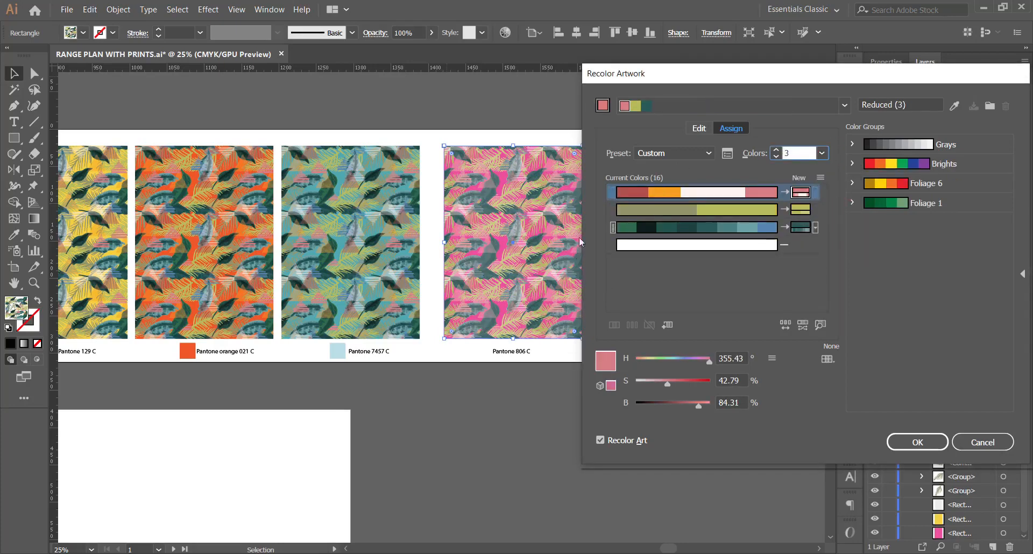
Change the new color assigned to the reds and pinks to dark red 991626, and the one for the olive greens to bright yellow.
{"action": "double_click", "coordinate": [612, 364]}
{"action": "left_click", "coordinate": [693, 172]}
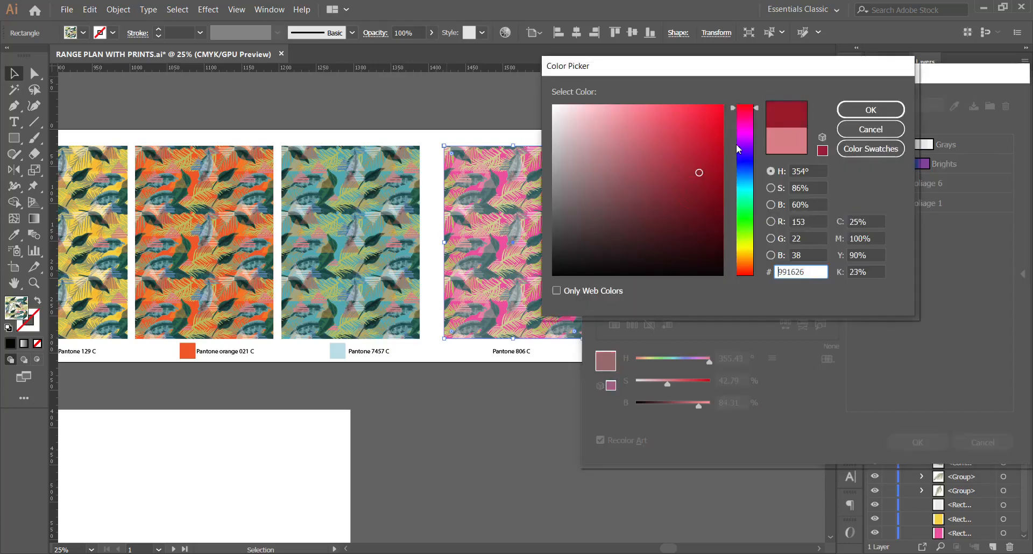
{"action": "left_click", "coordinate": [861, 109]}
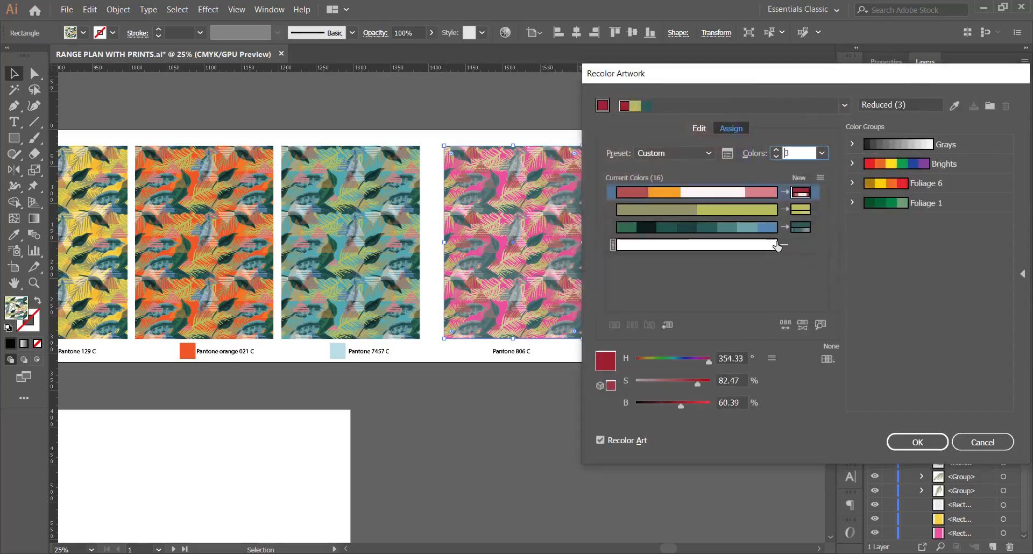
{"action": "double_click", "coordinate": [801, 210]}
{"action": "left_click", "coordinate": [719, 136]}
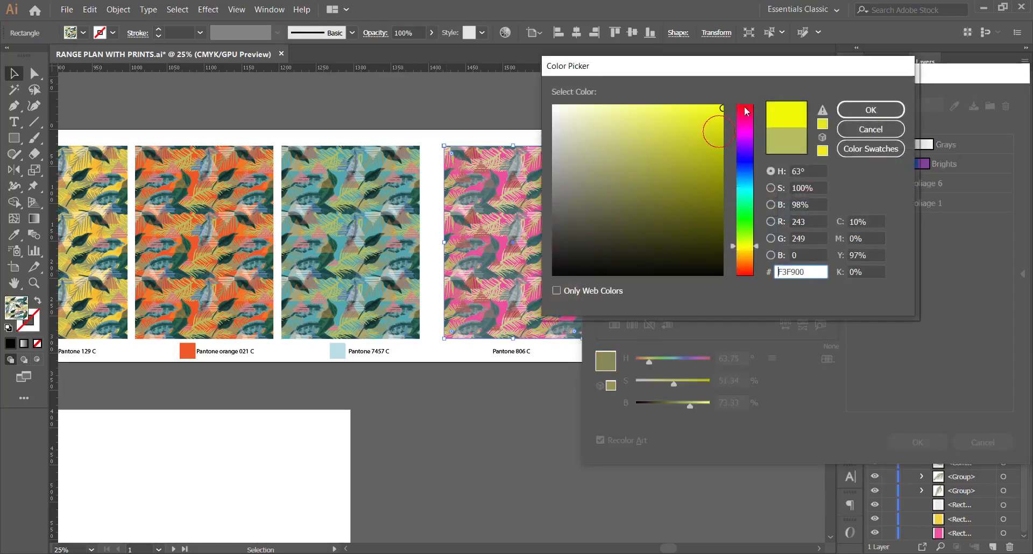
{"action": "left_click", "coordinate": [703, 116]}
{"action": "left_click", "coordinate": [870, 109]}
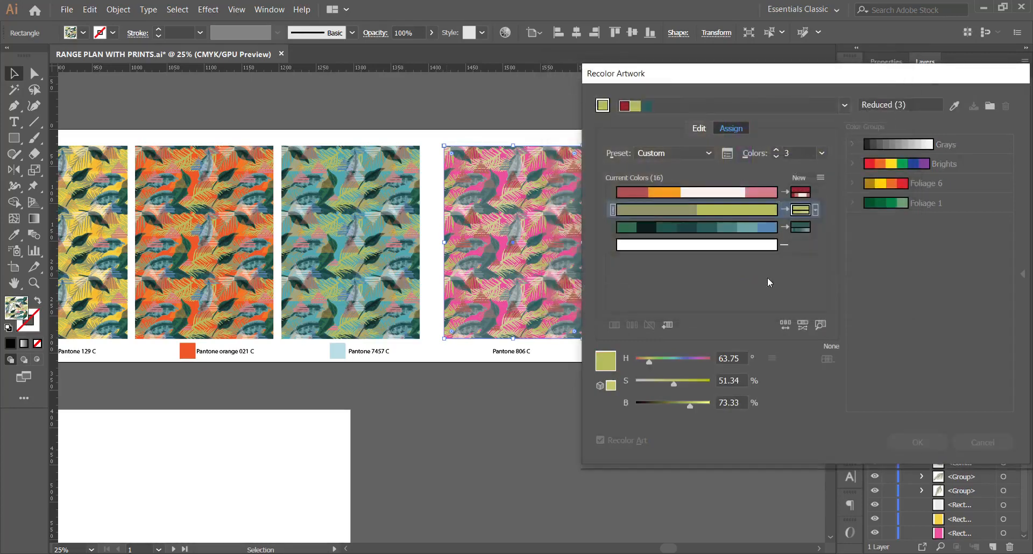
Change the new color assigned to the dark greens and blues to magenta D812D8.
{"action": "double_click", "coordinate": [801, 227]}
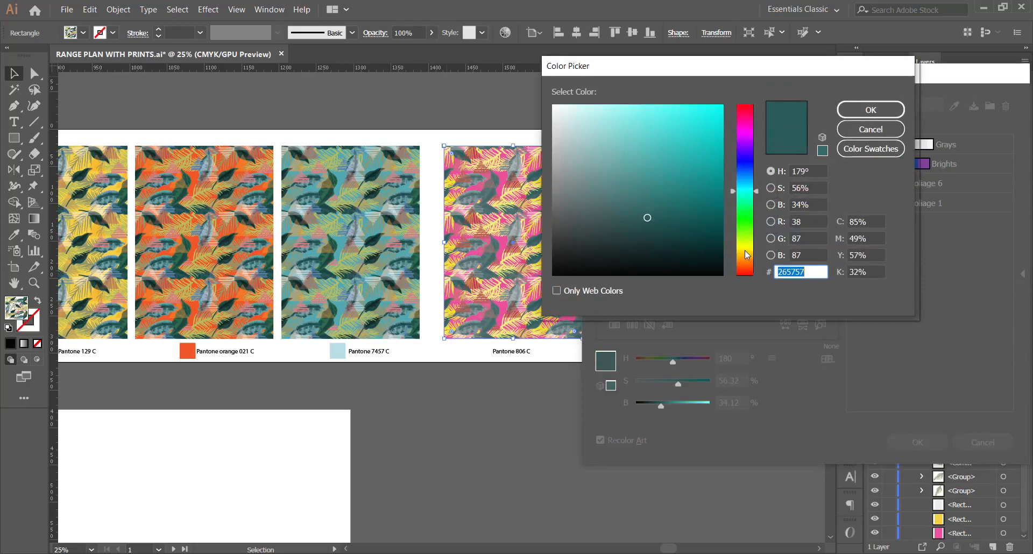
{"action": "left_click_drag", "start_coordinate": [747, 155], "coordinate": [745, 132]}
{"action": "left_click", "coordinate": [709, 130]}
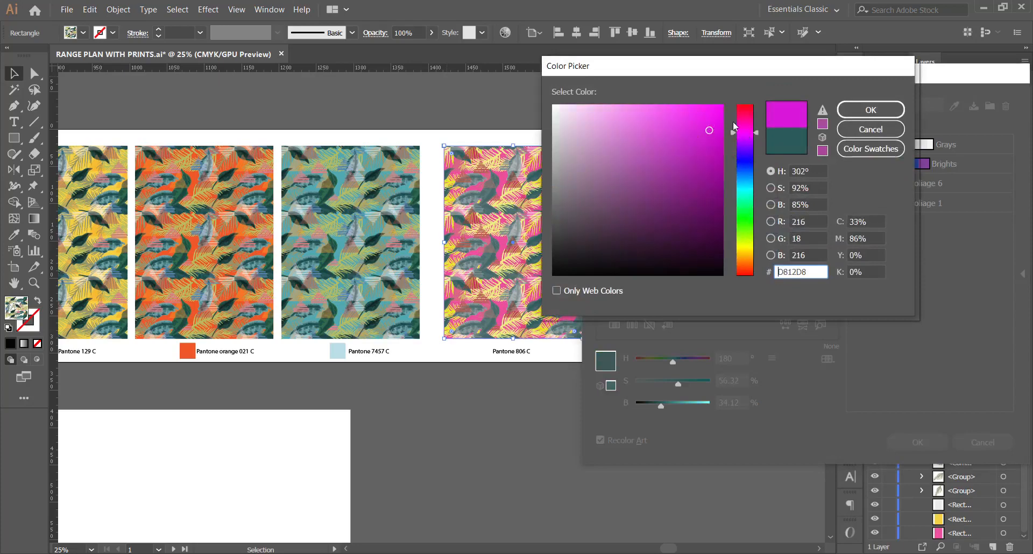
{"action": "left_click", "coordinate": [885, 110]}
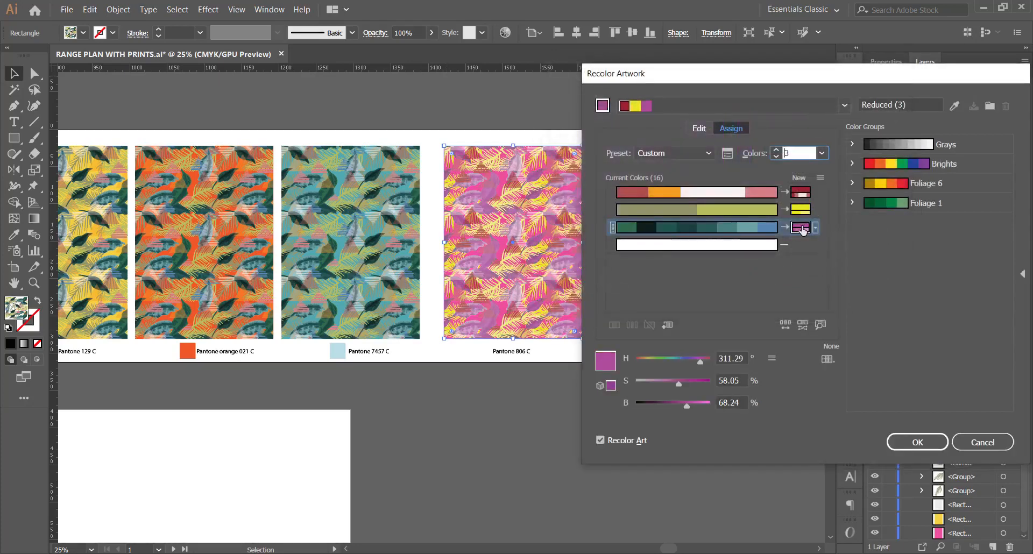
Change the new color for the dark greens and blues to purple 6B3A84 and apply the recoloring to the pattern.
{"action": "double_click", "coordinate": [644, 224]}
{"action": "mouse_move", "coordinate": [750, 231]}
{"action": "left_mouse_down"}
{"action": "mouse_move", "coordinate": [748, 154]}
{"action": "mouse_move", "coordinate": [703, 180]}
{"action": "mouse_move", "coordinate": [648, 186]}
{"action": "left_mouse_up"}
{"action": "left_click", "coordinate": [712, 149]}
{"action": "left_click_drag", "start_coordinate": [754, 155], "coordinate": [753, 146]}
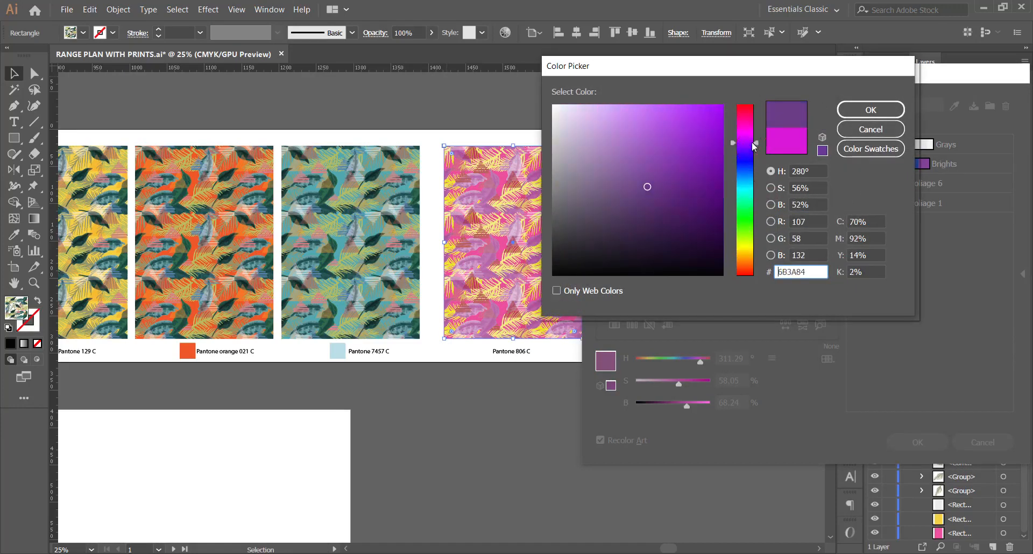
{"action": "left_click", "coordinate": [863, 110]}
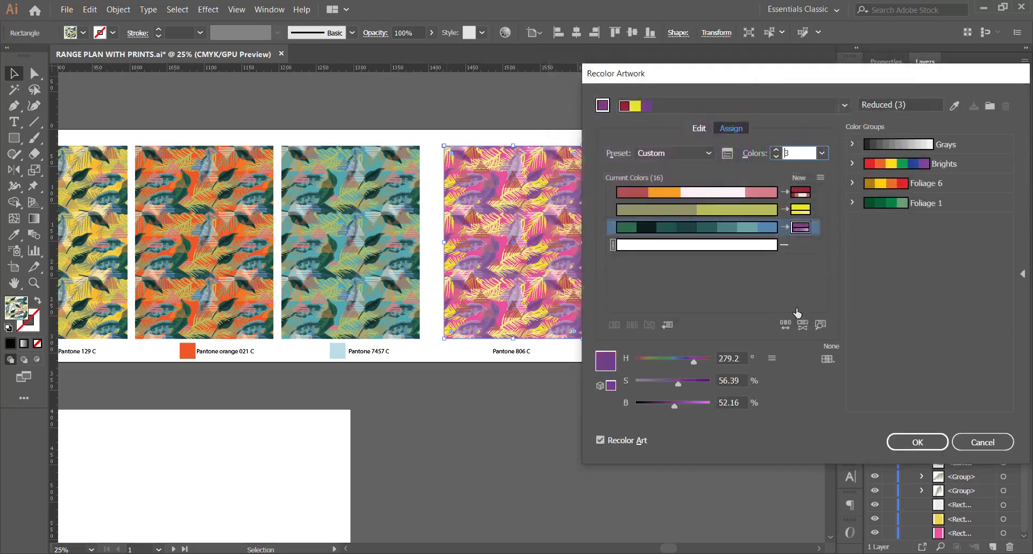
{"action": "left_click", "coordinate": [917, 442]}
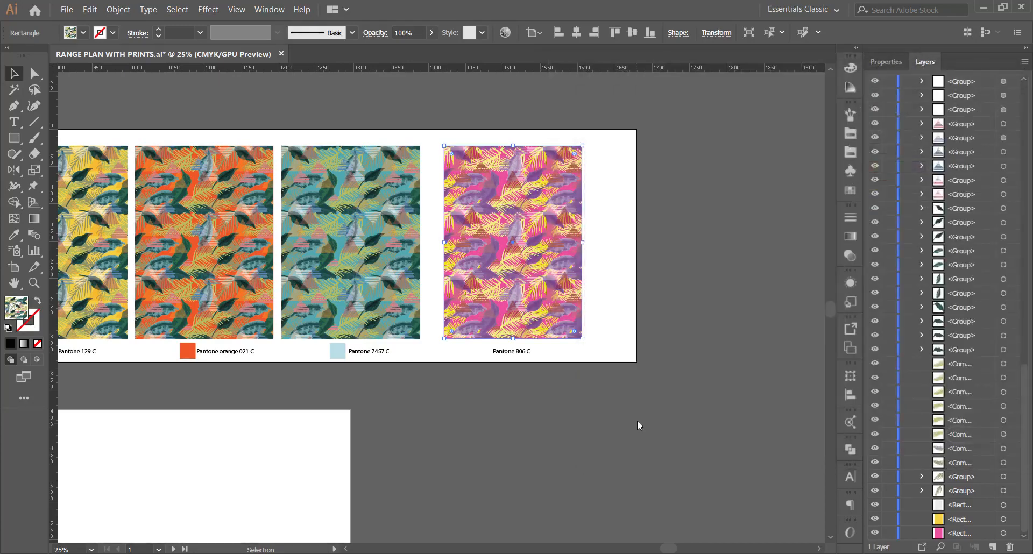
Examine the recolored Pantone 806 C pattern up close and alongside the other color variations.
{"action": "scroll", "coordinate": [611, 259], "scroll_direction": "down", "scroll_amount": 2}
{"action": "scroll", "coordinate": [592, 250], "scroll_direction": "up", "scroll_amount": 1}
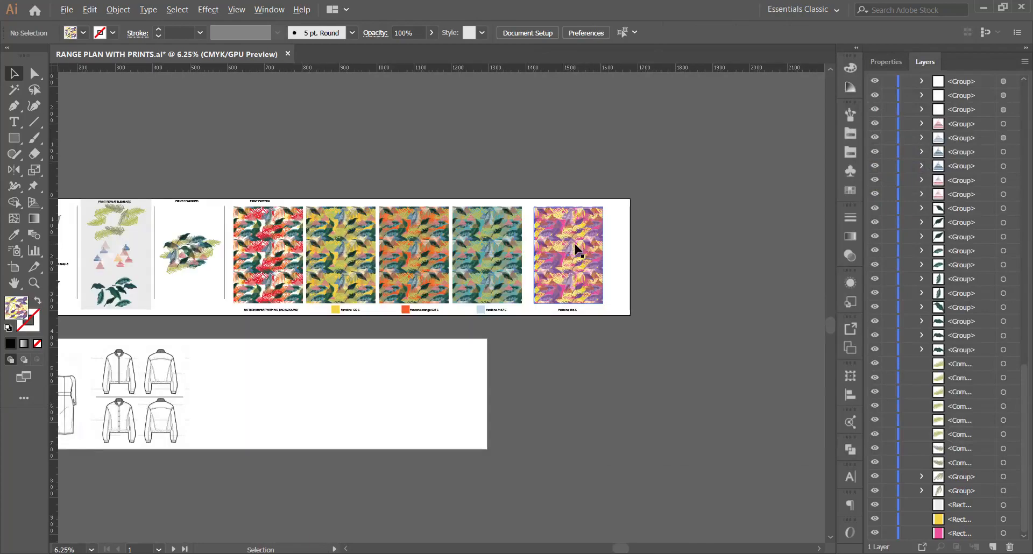
{"action": "scroll", "coordinate": [590, 247], "scroll_direction": "up", "scroll_amount": 1}
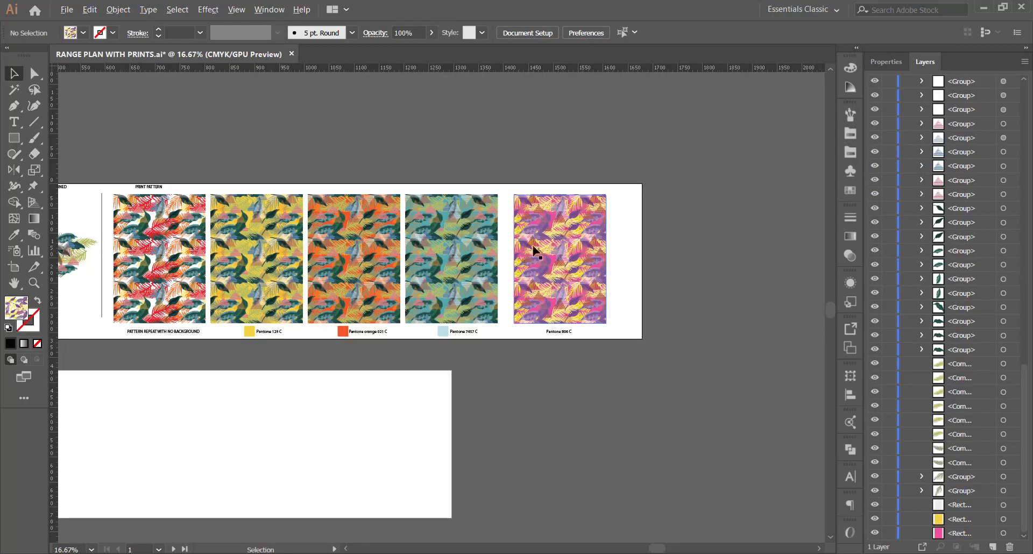
{"action": "scroll", "coordinate": [535, 250], "scroll_direction": "down", "scroll_amount": 3}
{"action": "scroll", "coordinate": [591, 242], "scroll_direction": "up", "scroll_amount": 2}
{"action": "scroll", "coordinate": [691, 236], "scroll_direction": "up", "scroll_amount": 1}
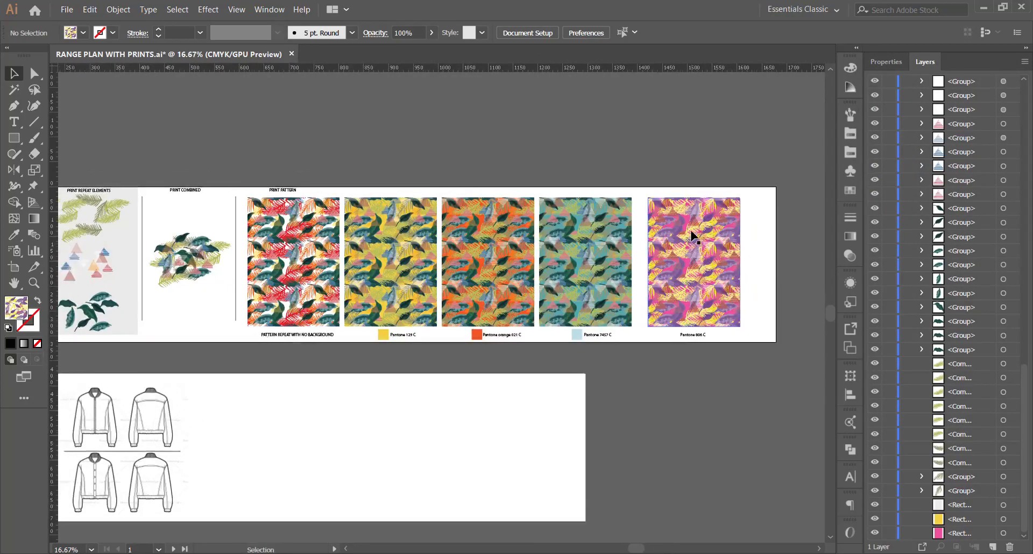
{"action": "scroll", "coordinate": [699, 242], "scroll_direction": "up", "scroll_amount": 5}
{"action": "scroll", "coordinate": [433, 242], "scroll_direction": "right", "scroll_amount": 3}
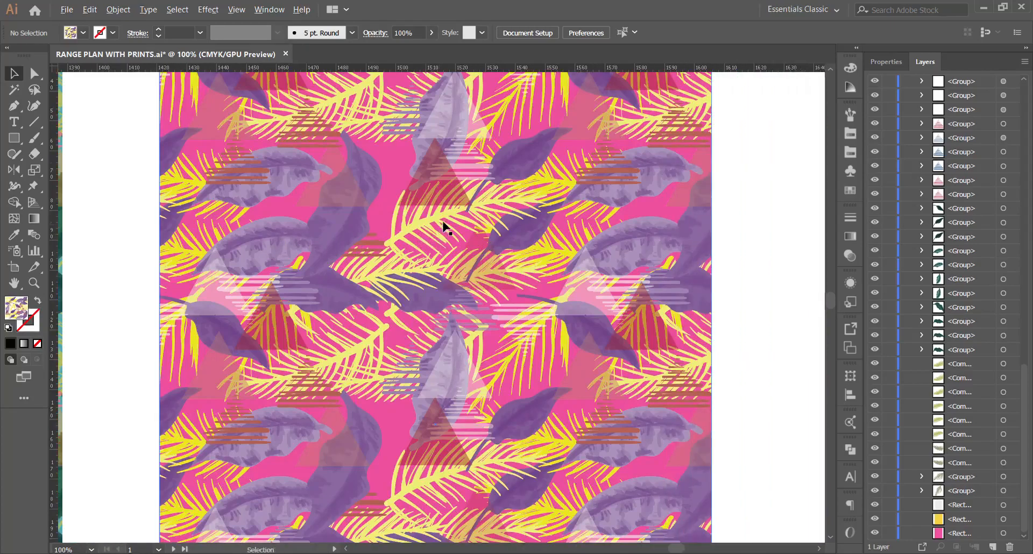
{"action": "scroll", "coordinate": [457, 237], "scroll_direction": "down", "scroll_amount": 4}
{"action": "scroll", "coordinate": [396, 224], "scroll_direction": "up", "scroll_amount": 3}
{"action": "scroll", "coordinate": [392, 212], "scroll_direction": "down", "scroll_amount": 2}
{"action": "scroll", "coordinate": [356, 172], "scroll_direction": "up", "scroll_amount": 1}
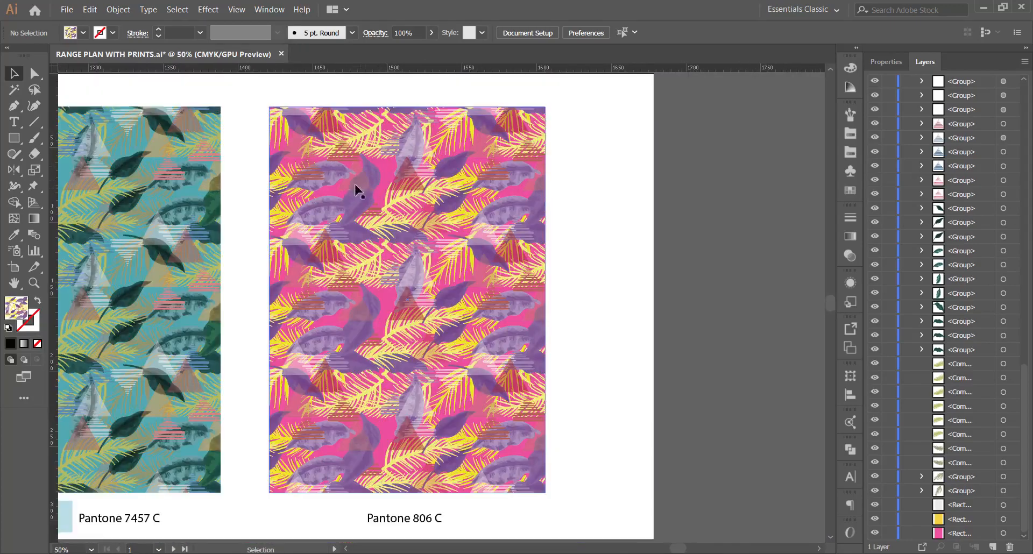
Reopen Recolor Artwork for the Pantone 806 C pattern, try a reduction to 3 colors, and set the number of colors to 2.
{"action": "left_click", "coordinate": [437, 162]}
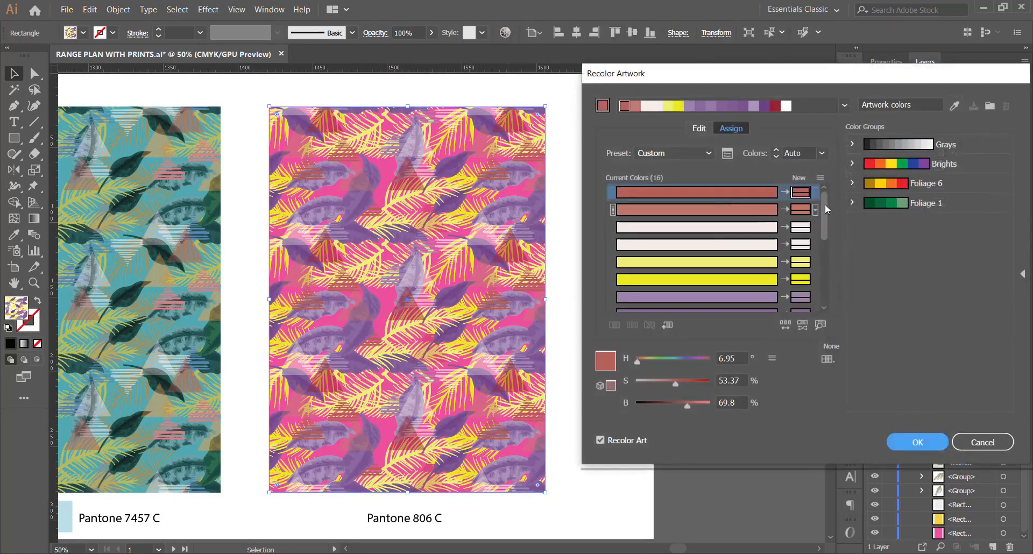
{"action": "scroll", "coordinate": [829, 212], "scroll_direction": "down", "scroll_amount": 3}
{"action": "scroll", "coordinate": [829, 212], "scroll_direction": "up", "scroll_amount": 3}
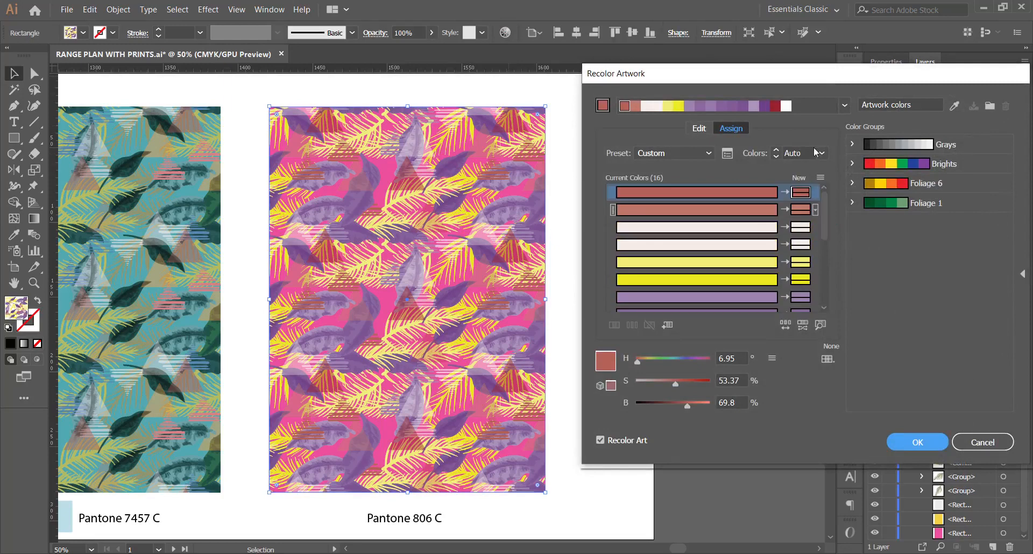
{"action": "left_click", "coordinate": [821, 153]}
{"action": "left_click", "coordinate": [832, 210]}
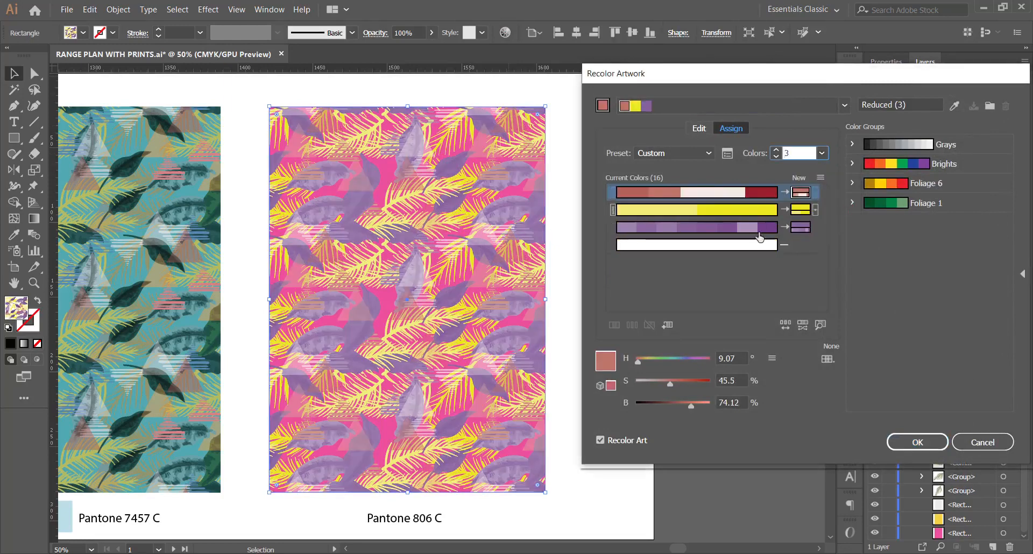
{"action": "left_click", "coordinate": [832, 156]}
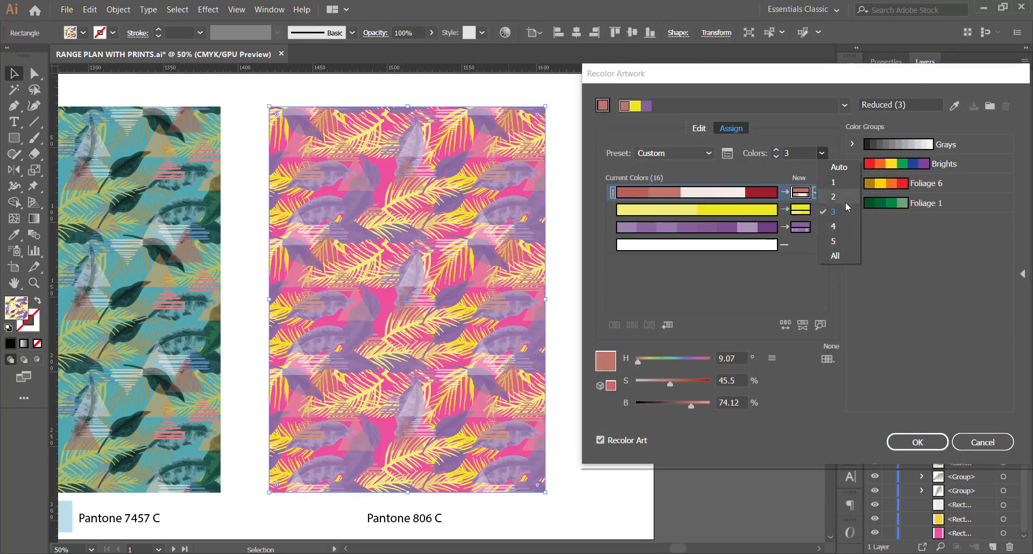
{"action": "left_click", "coordinate": [843, 197]}
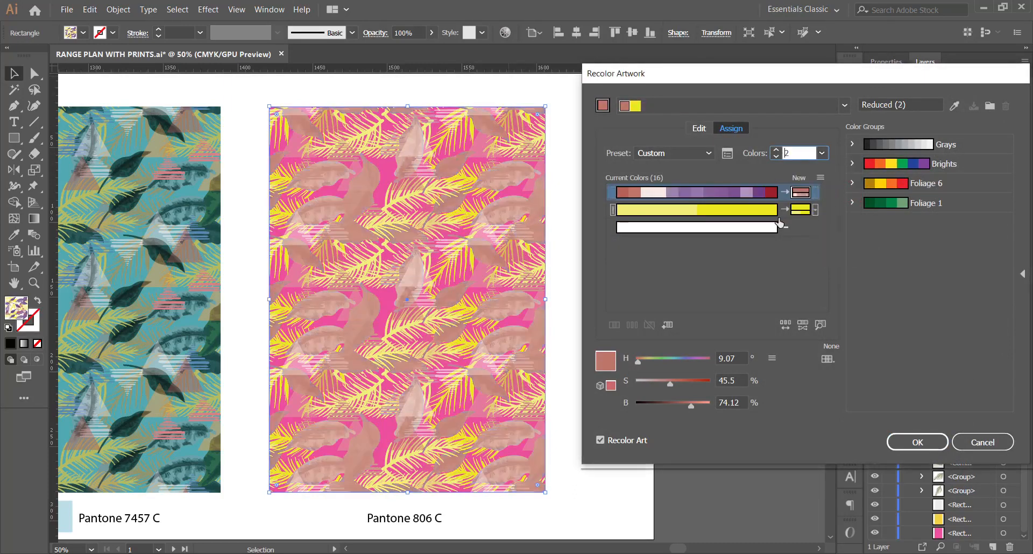
Change the new color assigned to the yellows to green 29EA1F and apply the recoloring to the Pantone 806 C pattern.
{"action": "double_click", "coordinate": [805, 194]}
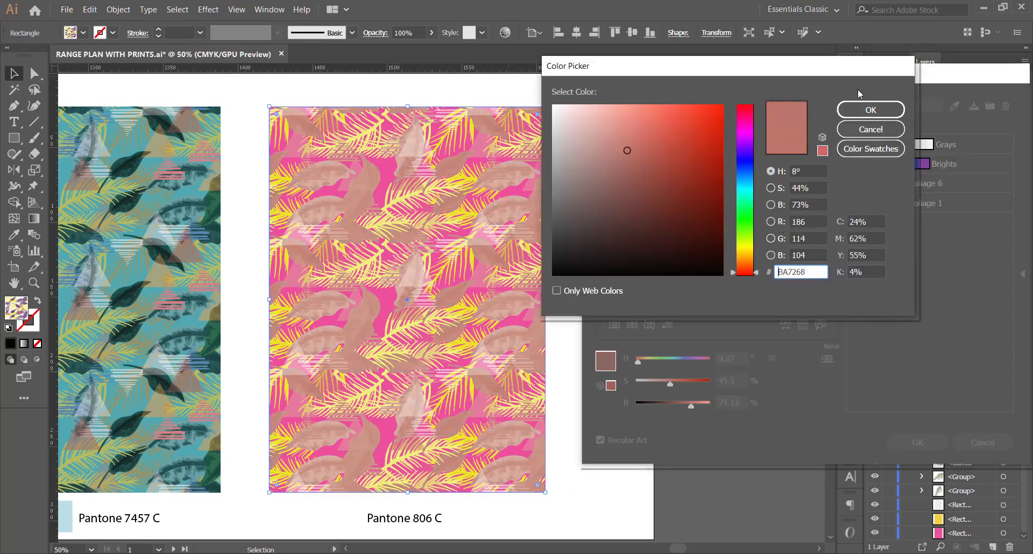
{"action": "left_click", "coordinate": [867, 110]}
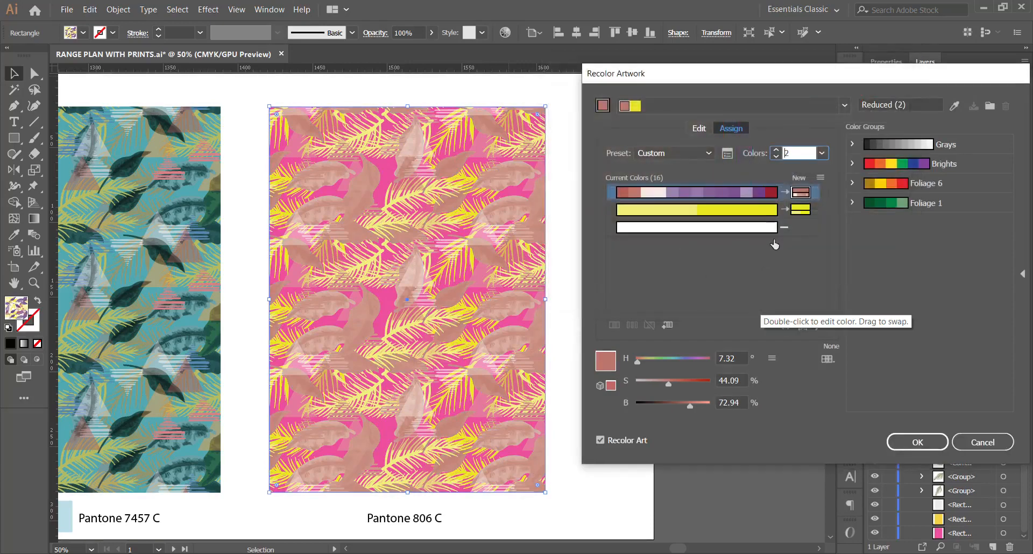
{"action": "double_click", "coordinate": [802, 211]}
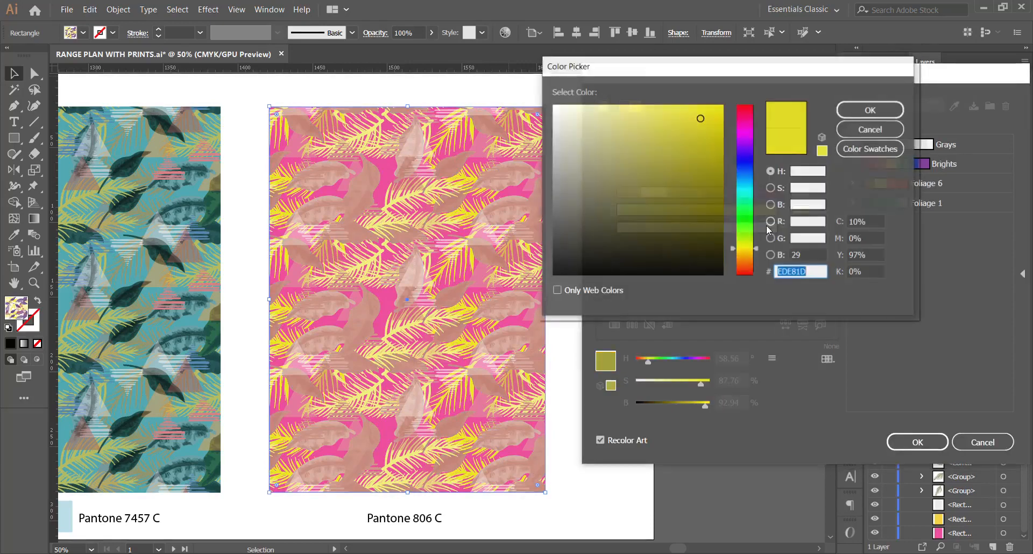
{"action": "left_click", "coordinate": [739, 222]}
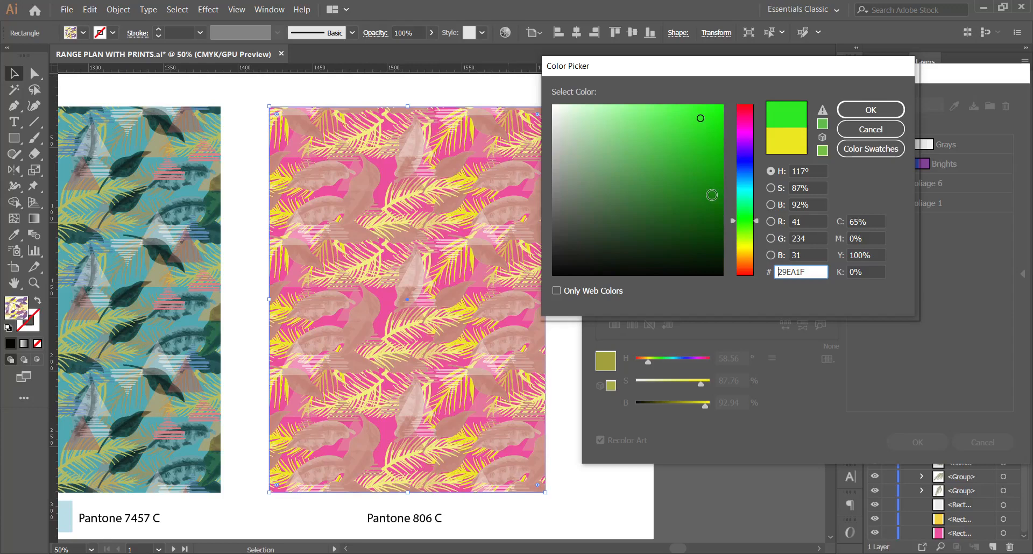
{"action": "left_click", "coordinate": [871, 110]}
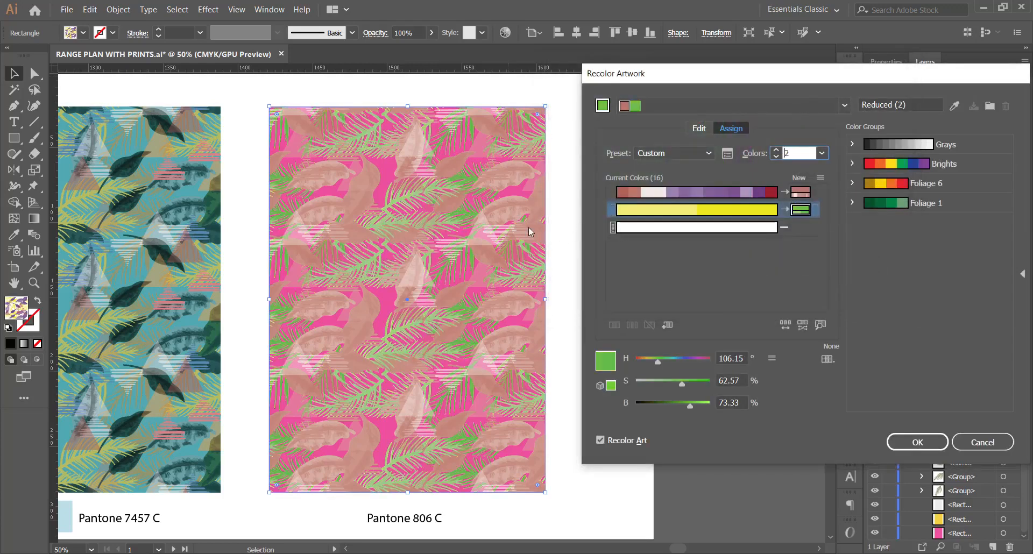
{"action": "left_click", "coordinate": [917, 441]}
{"action": "left_click", "coordinate": [586, 306]}
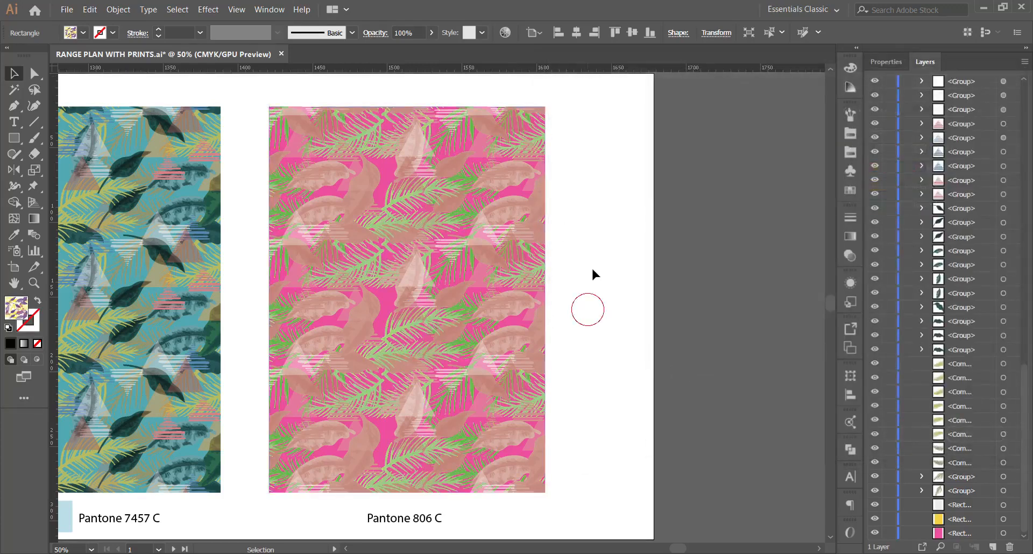
Examine the recolored Pantone 806 C pattern up close and alongside the other color variations.
{"action": "scroll", "coordinate": [592, 263], "scroll_direction": "down", "scroll_amount": 2}
{"action": "scroll", "coordinate": [540, 278], "scroll_direction": "up", "scroll_amount": 4}
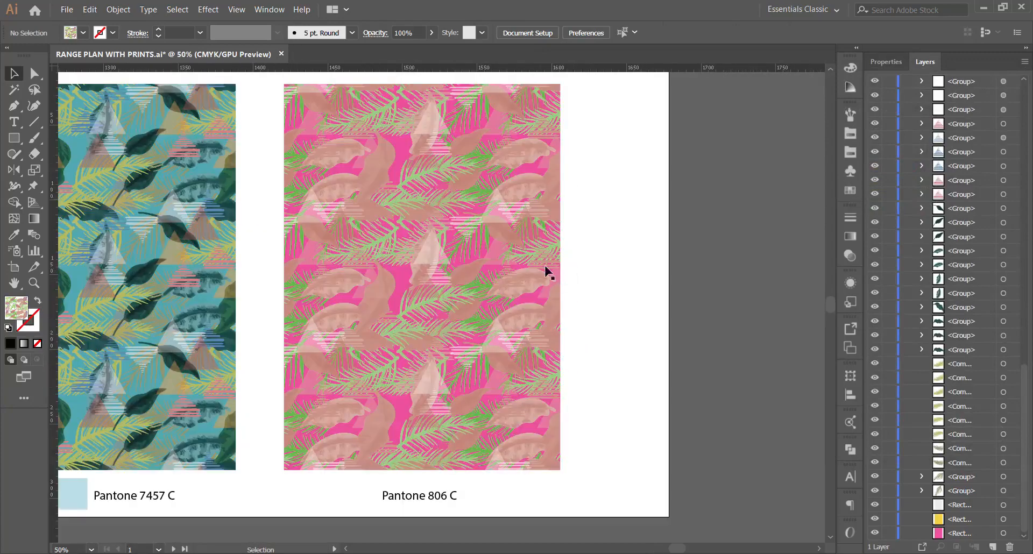
{"action": "scroll", "coordinate": [543, 267], "scroll_direction": "down", "scroll_amount": 4}
{"action": "scroll", "coordinate": [521, 257], "scroll_direction": "down", "scroll_amount": 2}
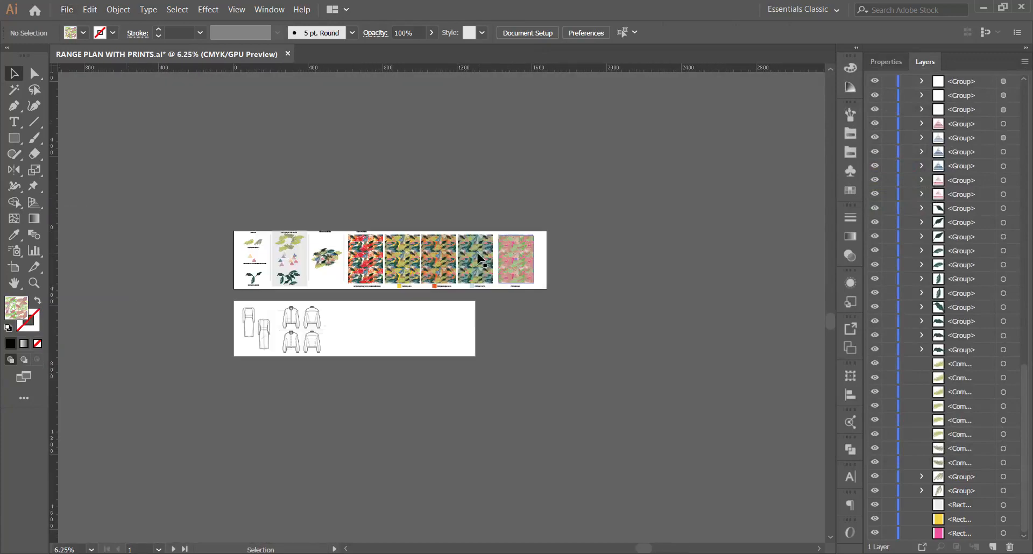
{"action": "scroll", "coordinate": [538, 254], "scroll_direction": "up", "scroll_amount": 2}
{"action": "scroll", "coordinate": [591, 259], "scroll_direction": "up", "scroll_amount": 3}
{"action": "left_click", "coordinate": [559, 263]}
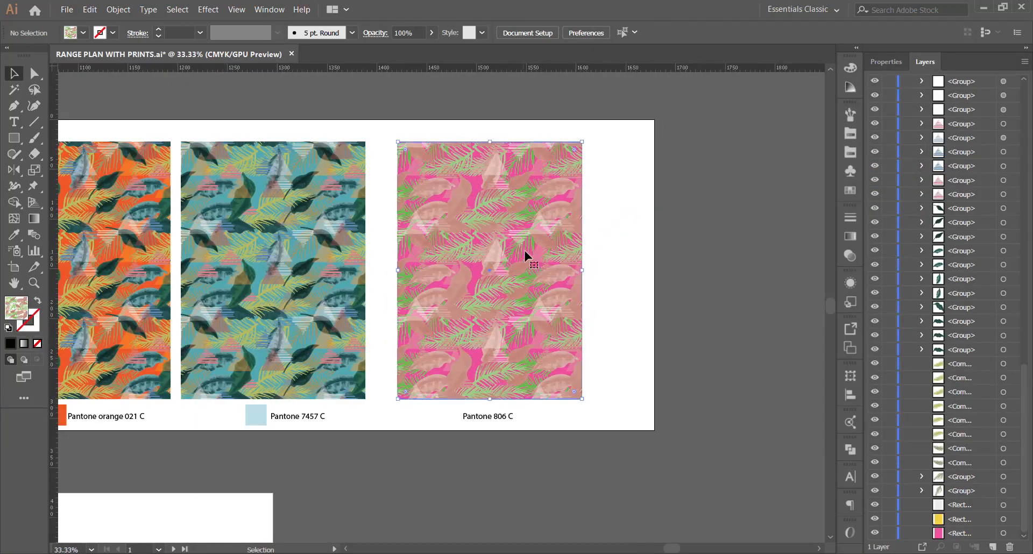
{"action": "scroll", "coordinate": [599, 206], "scroll_direction": "down", "scroll_amount": 2}
{"action": "scroll", "coordinate": [589, 231], "scroll_direction": "up", "scroll_amount": 2}
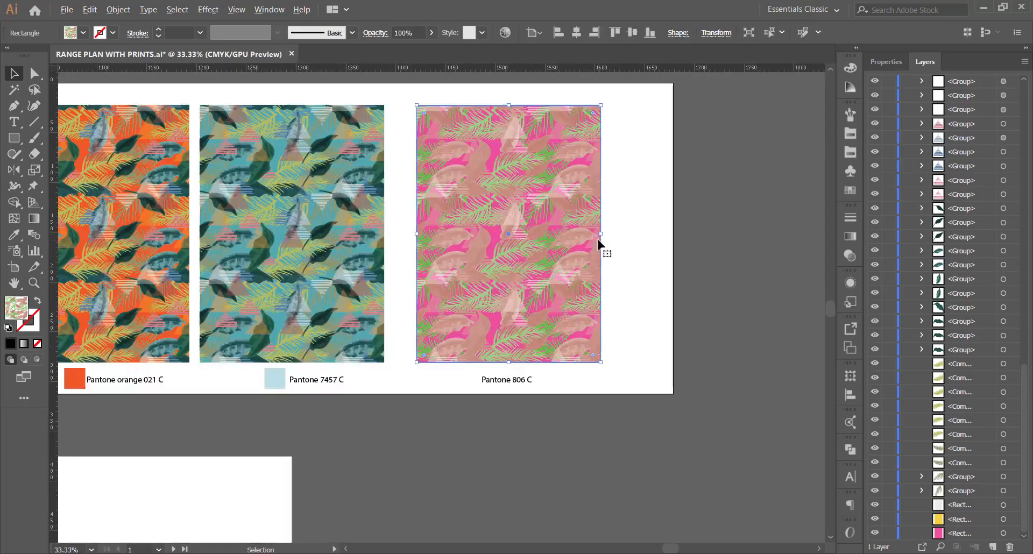
{"action": "scroll", "coordinate": [521, 194], "scroll_direction": "down", "scroll_amount": 2}
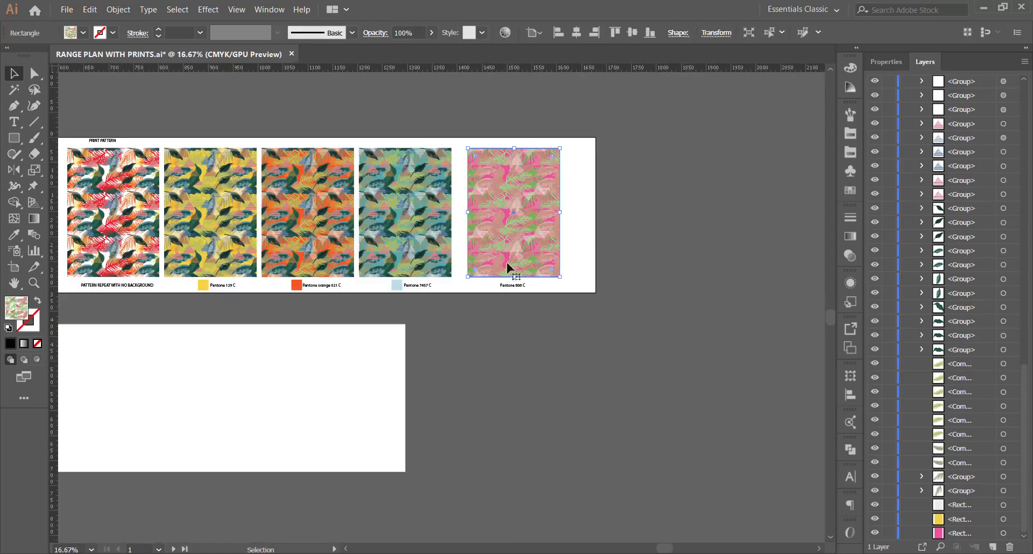
{"action": "scroll", "coordinate": [521, 201], "scroll_direction": "left", "scroll_amount": 7}
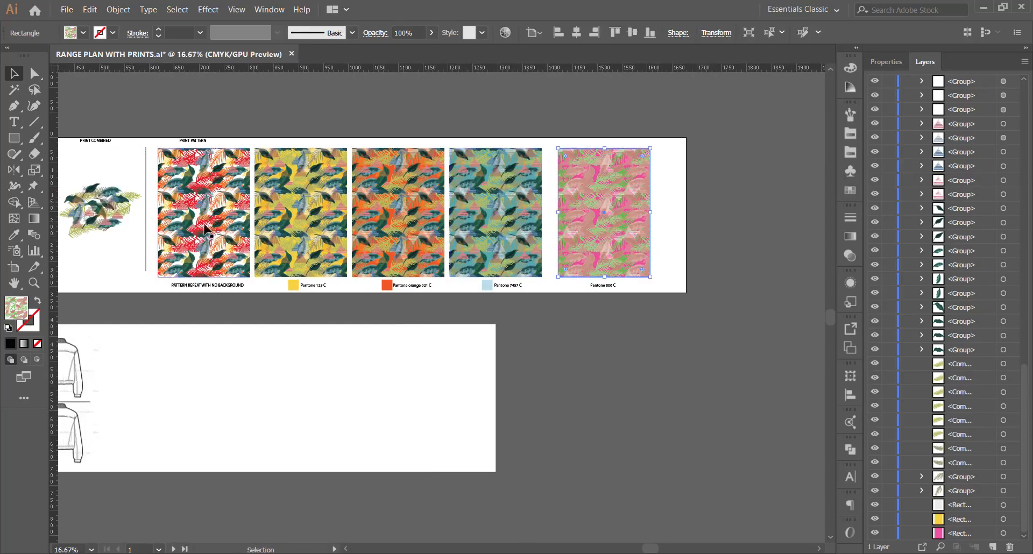
Draw a test rectangle on the empty area of the second artboard and sample the Pantone 806 C pattern onto it.
{"action": "left_click", "coordinate": [14, 139]}
{"action": "left_click_drag", "start_coordinate": [377, 351], "coordinate": [445, 397]}
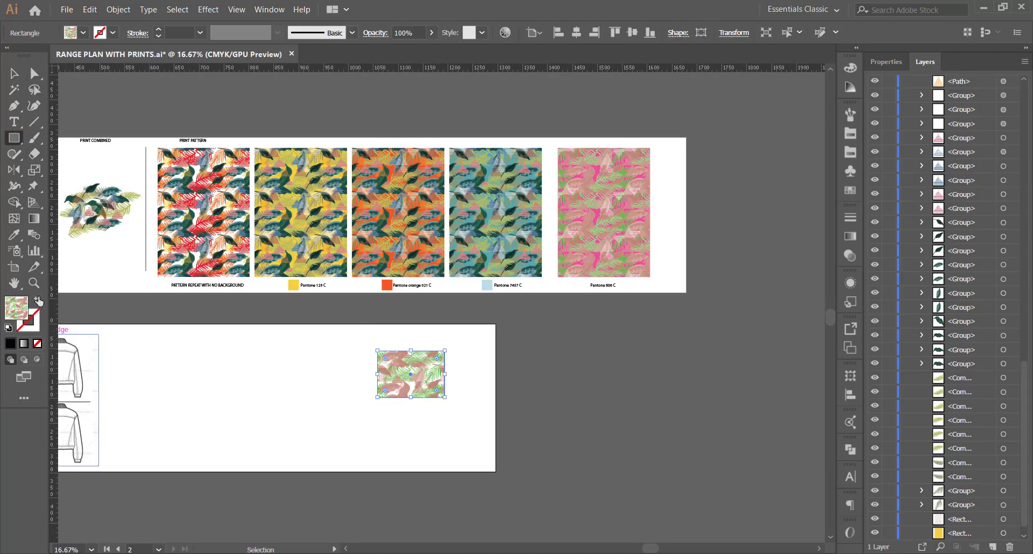
{"action": "left_click", "coordinate": [14, 234]}
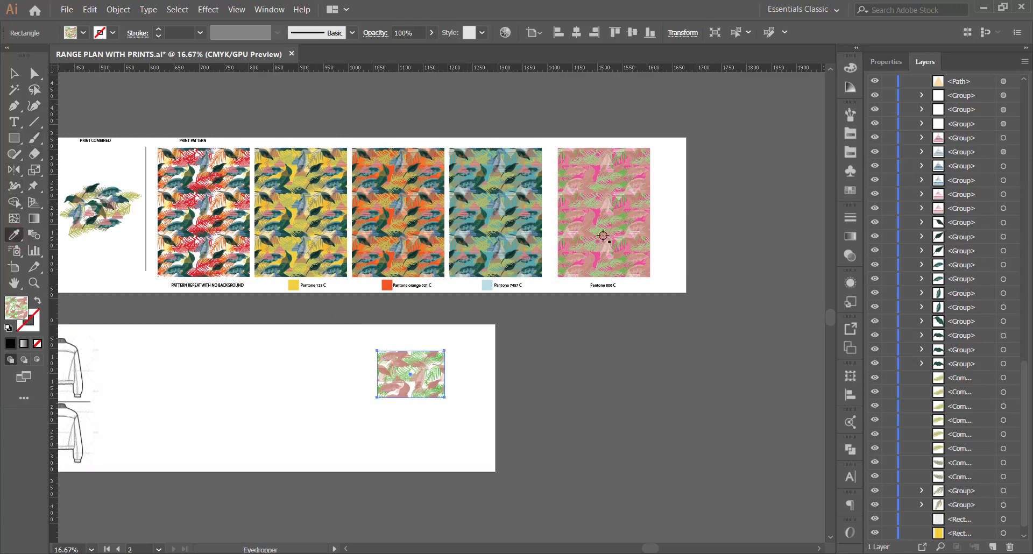
{"action": "left_click", "coordinate": [612, 212]}
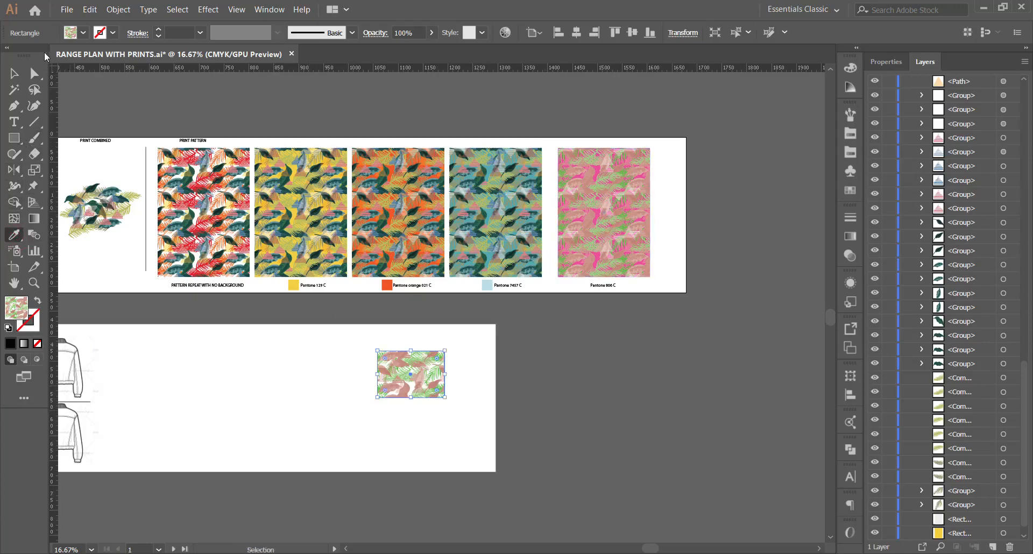
{"action": "left_click", "coordinate": [15, 74]}
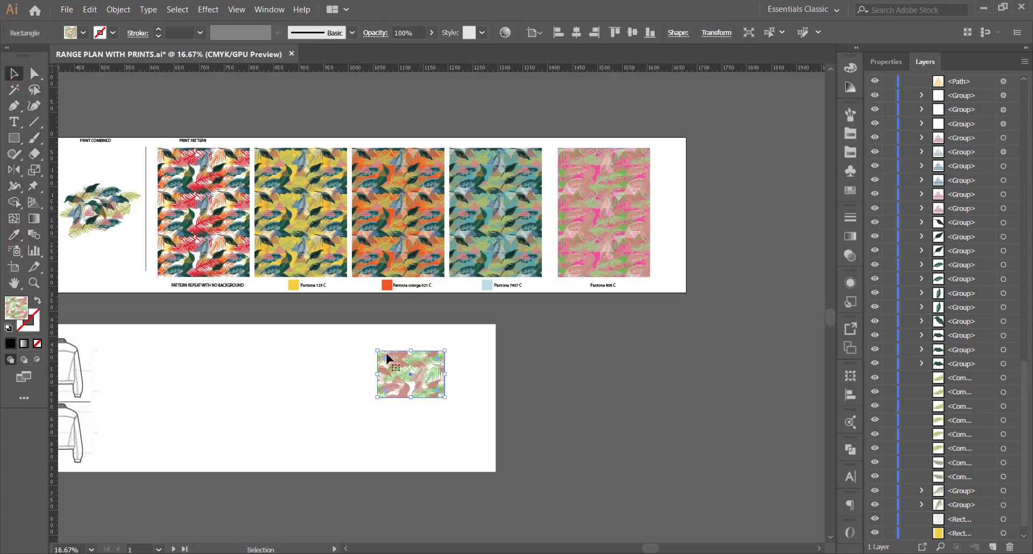
Try the no-background pattern as the test rectangle's fill, undo that fill and delete the rectangle.
{"action": "key", "text": "i"}
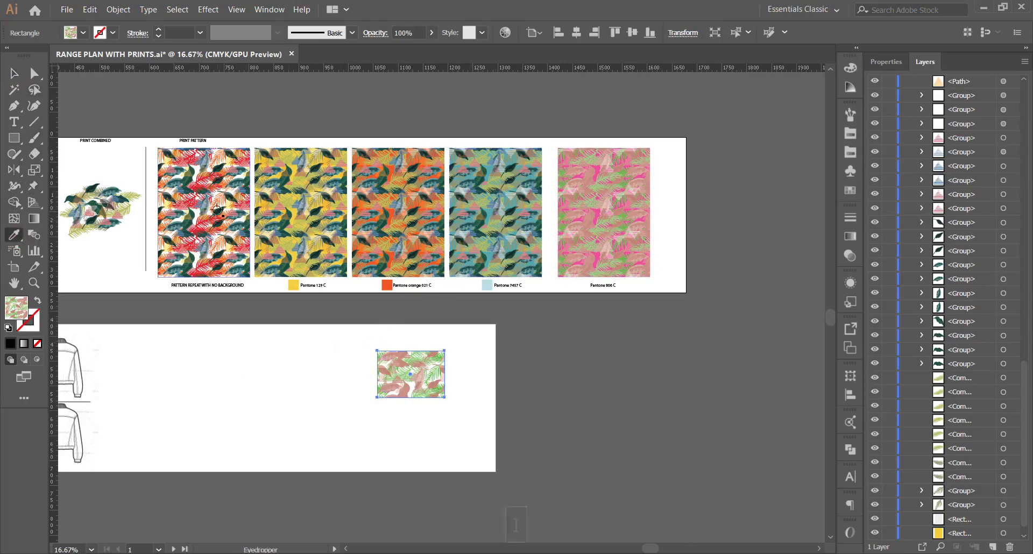
{"action": "left_click", "coordinate": [210, 208]}
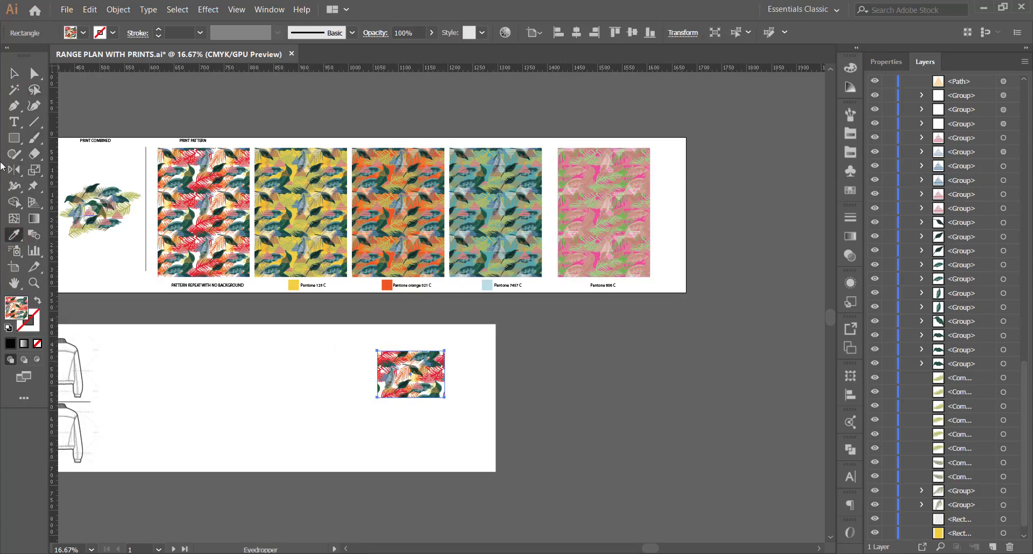
{"action": "key", "text": "v"}
{"action": "key", "text": "ctrl+z"}
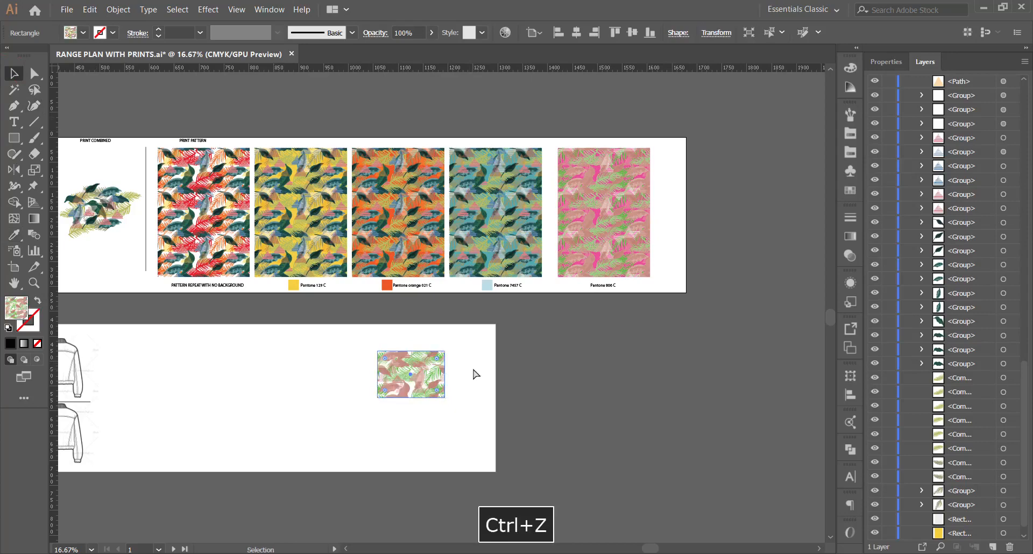
{"action": "key", "text": "Delete"}
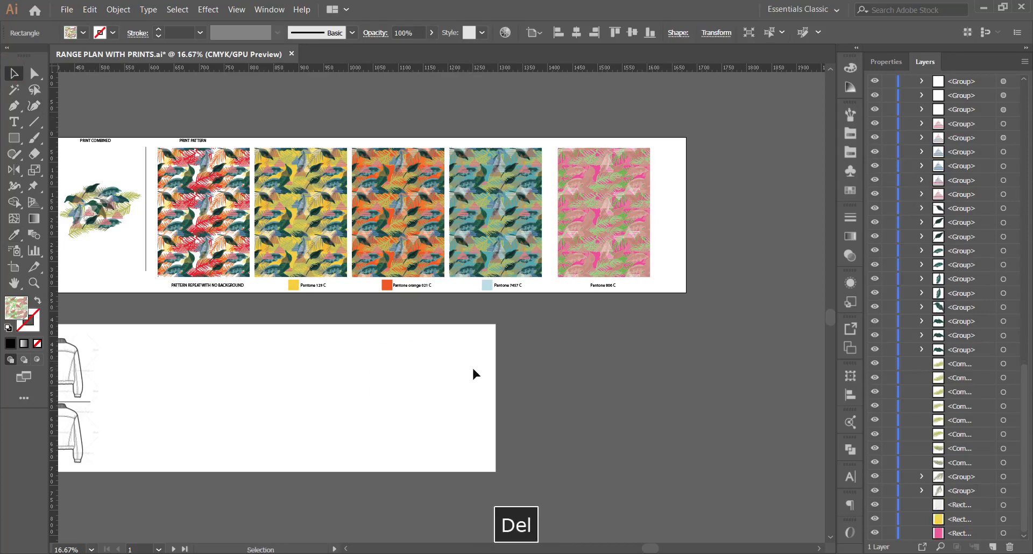
Examine the dress and bomber jacket flat sketches on the second artboard, especially the front dress's neckline and bodice.
{"action": "scroll", "coordinate": [468, 367], "scroll_direction": "down", "scroll_amount": 3}
{"action": "scroll", "coordinate": [554, 479], "scroll_direction": "up", "scroll_amount": 3}
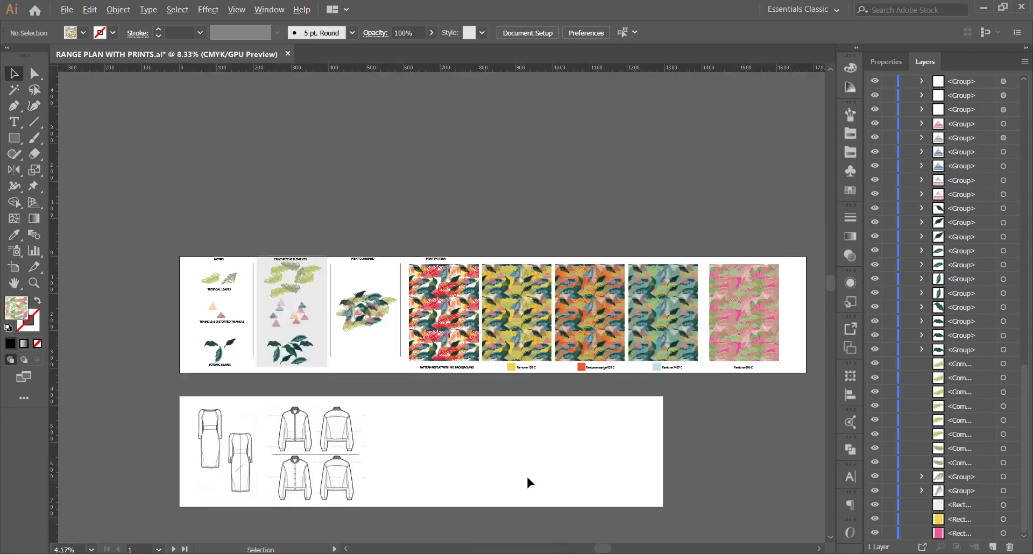
{"action": "scroll", "coordinate": [418, 376], "scroll_direction": "down", "scroll_amount": 1}
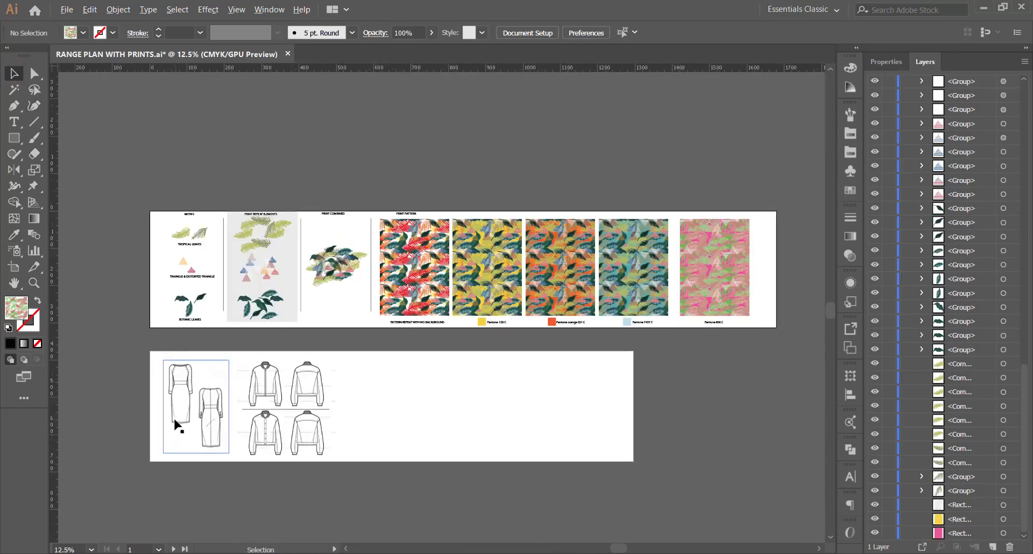
{"action": "scroll", "coordinate": [177, 419], "scroll_direction": "up", "scroll_amount": 3}
{"action": "scroll", "coordinate": [194, 356], "scroll_direction": "up", "scroll_amount": 2}
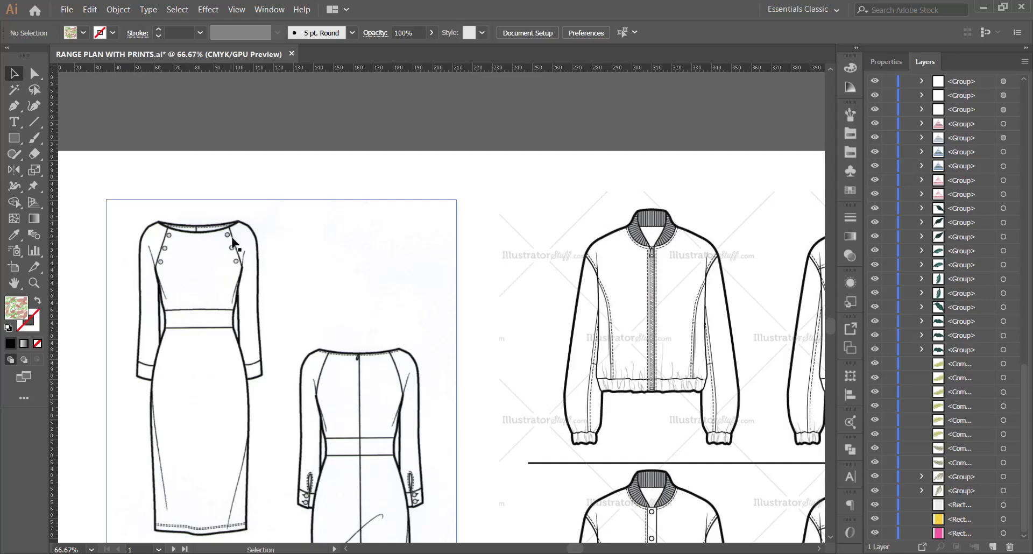
{"action": "scroll", "coordinate": [232, 244], "scroll_direction": "down", "scroll_amount": 2}
{"action": "scroll", "coordinate": [225, 210], "scroll_direction": "up", "scroll_amount": 3}
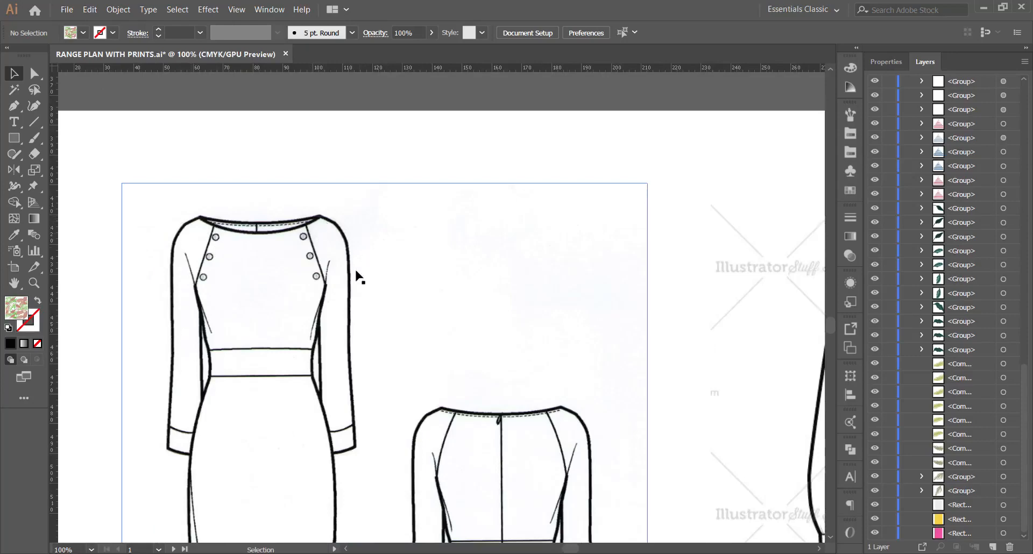
{"action": "scroll", "coordinate": [357, 277], "scroll_direction": "down", "scroll_amount": 1}
{"action": "scroll", "coordinate": [352, 293], "scroll_direction": "down", "scroll_amount": 1}
{"action": "scroll", "coordinate": [323, 293], "scroll_direction": "down", "scroll_amount": 1}
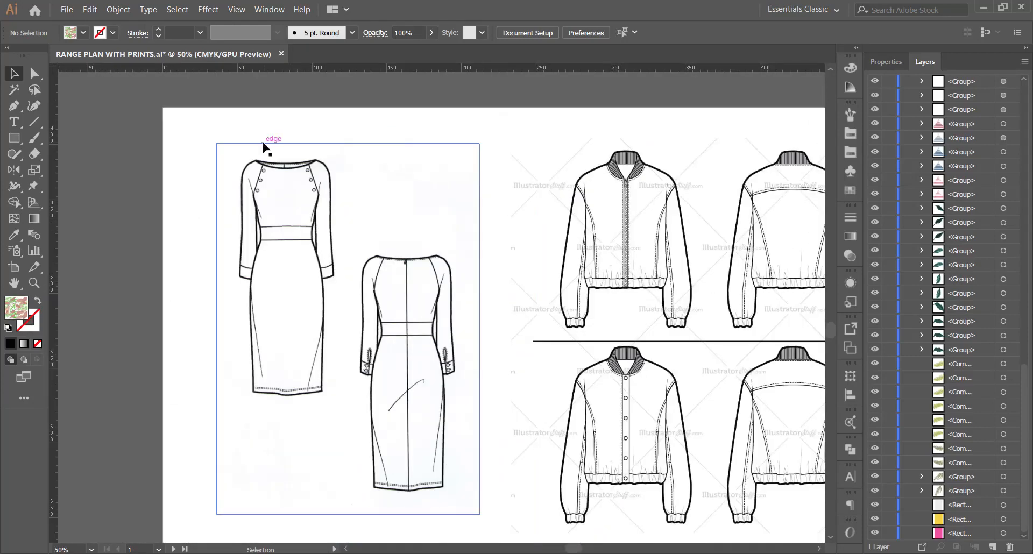
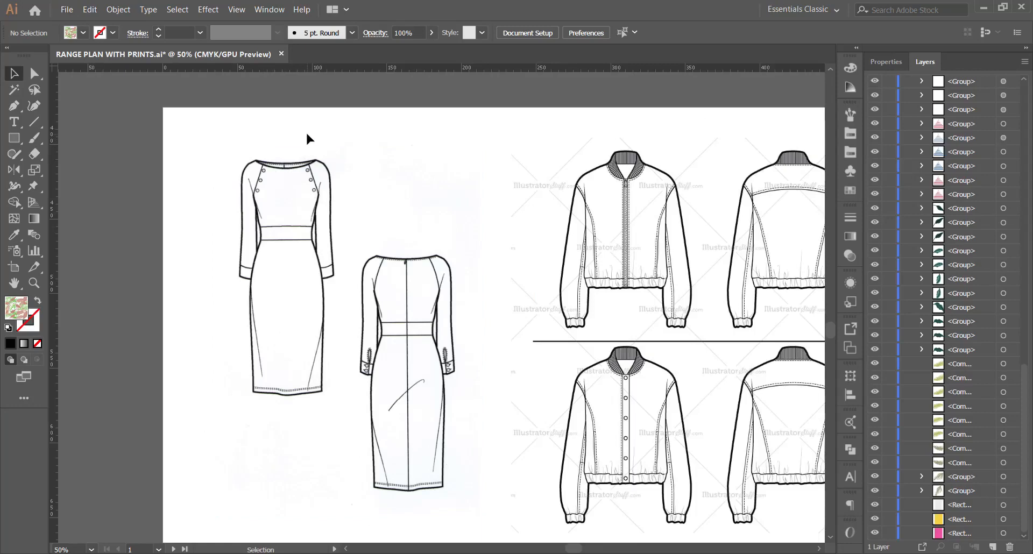
Place a vertical ruler guide along the center front of the front-view dress sketch.
{"action": "scroll", "coordinate": [281, 169], "scroll_direction": "up", "scroll_amount": 2}
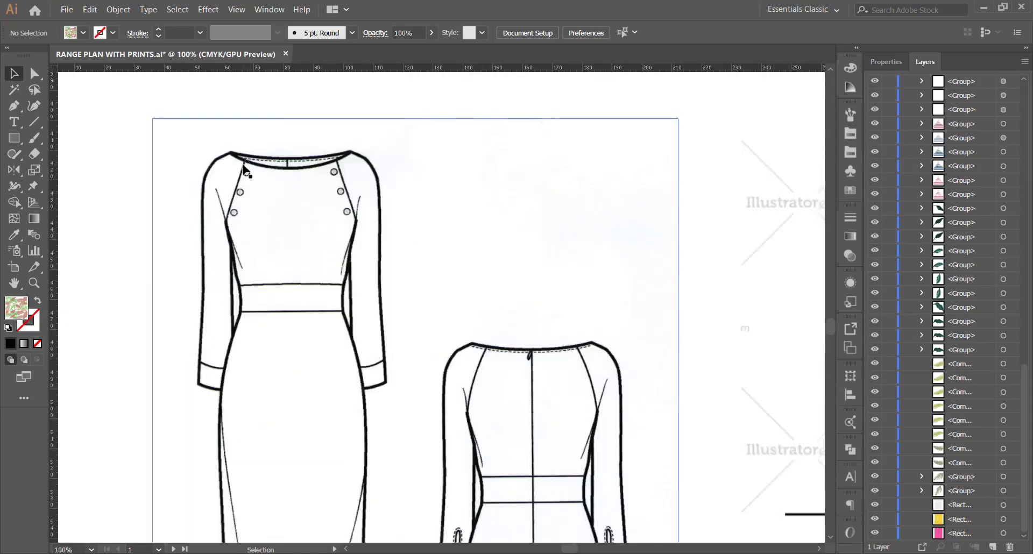
{"action": "left_click", "coordinate": [11, 113]}
{"action": "scroll", "coordinate": [293, 172], "scroll_direction": "up", "scroll_amount": 3}
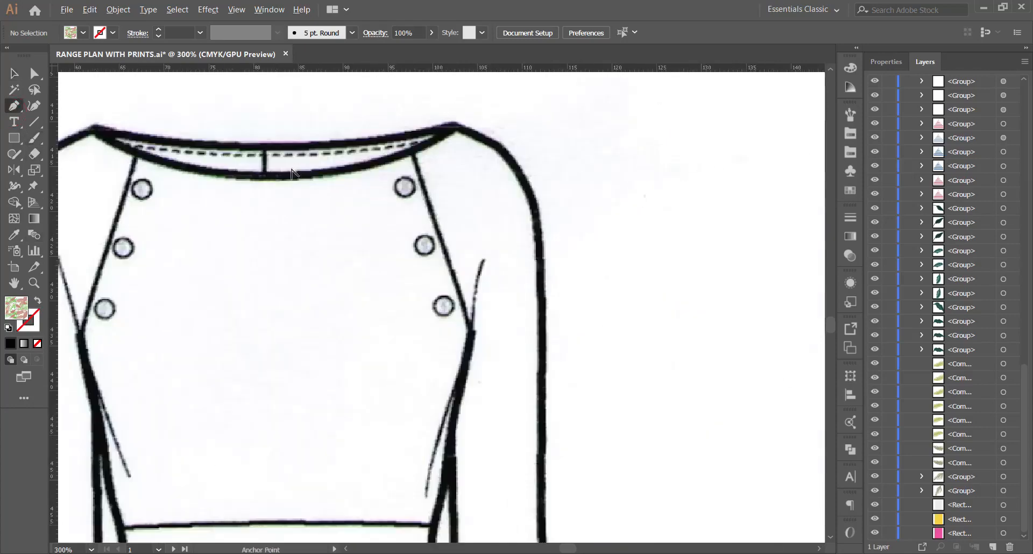
{"action": "left_click", "coordinate": [13, 74]}
{"action": "key", "text": "ctrl+minus"}
{"action": "left_click_drag", "start_coordinate": [54, 121], "coordinate": [237, 148]}
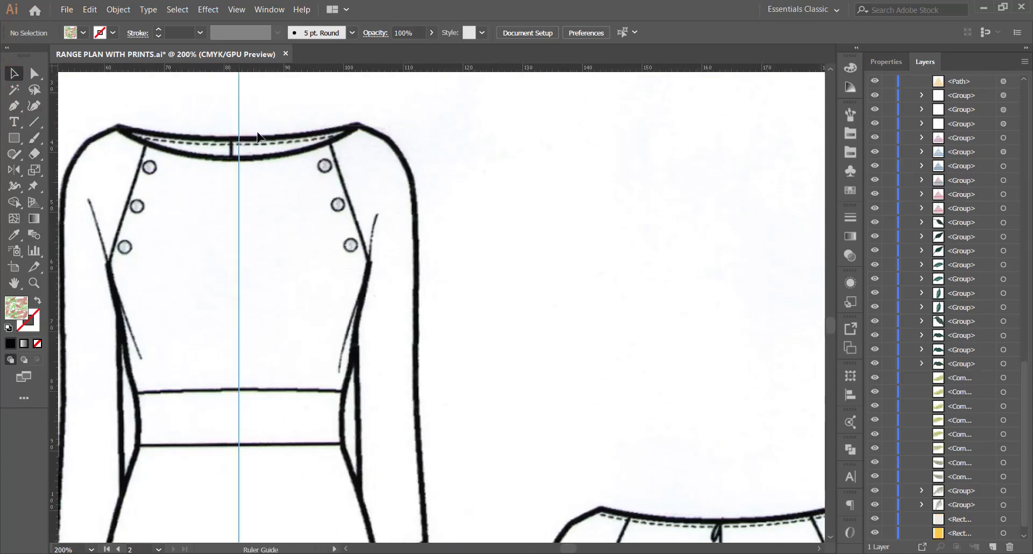
Trace the left half of the front dress's neckline with the Pen tool, curving from the center guide to the raglan seam.
{"action": "key", "text": "ctrl+minus"}
{"action": "scroll", "coordinate": [252, 151], "scroll_direction": "down", "scroll_amount": 5}
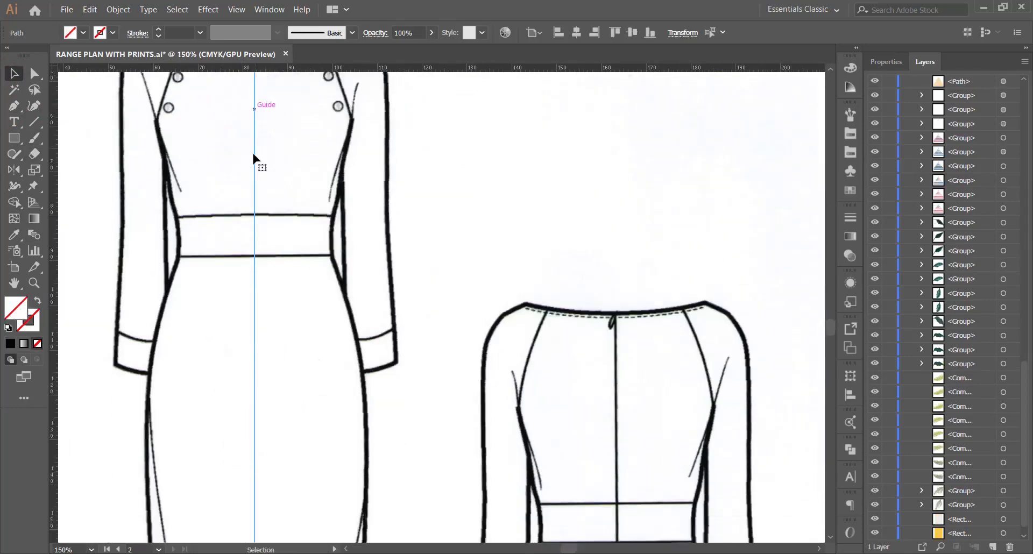
{"action": "scroll", "coordinate": [250, 274], "scroll_direction": "down", "scroll_amount": 3}
{"action": "scroll", "coordinate": [235, 138], "scroll_direction": "up", "scroll_amount": 3}
{"action": "scroll", "coordinate": [235, 141], "scroll_direction": "up", "scroll_amount": 1}
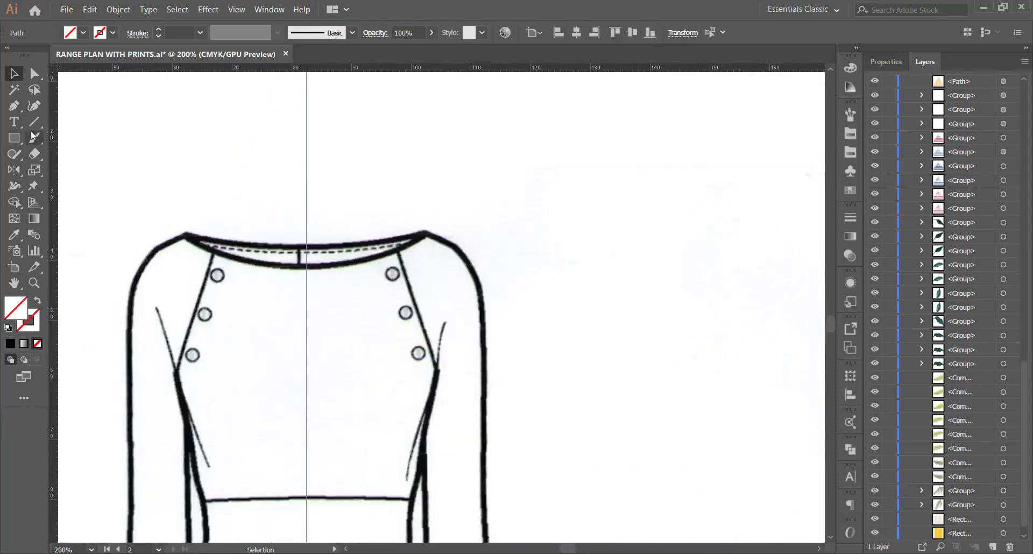
{"action": "left_click", "coordinate": [14, 106]}
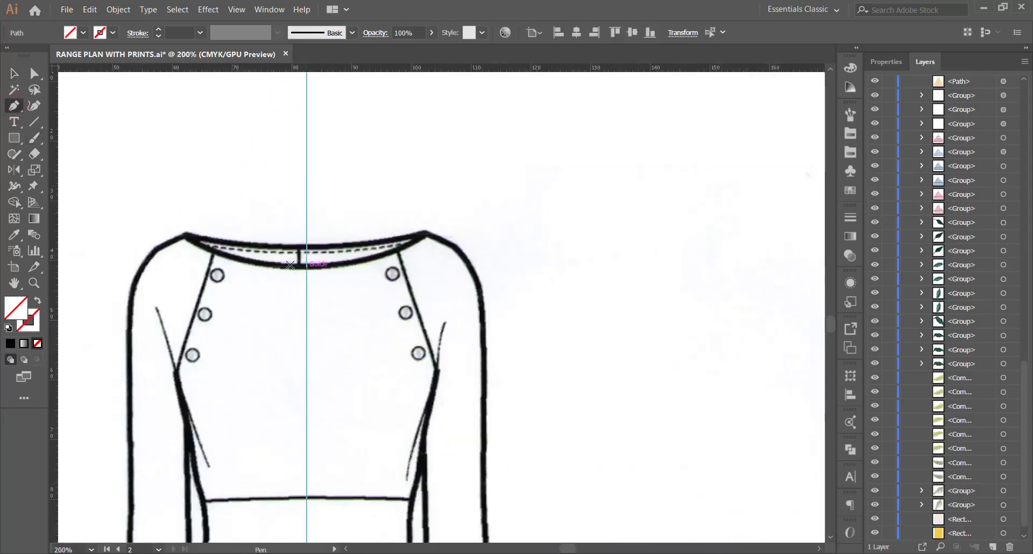
{"action": "key", "text": "Caps_Lock"}
{"action": "left_click_drag", "start_coordinate": [306, 266], "coordinate": [220, 261]}
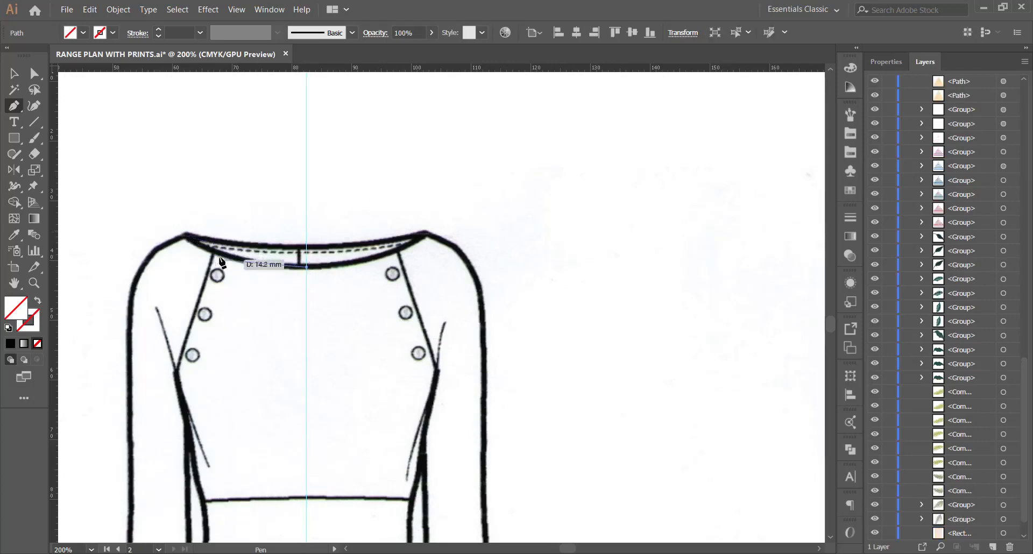
{"action": "scroll", "coordinate": [229, 242], "scroll_direction": "down", "scroll_amount": 1}
{"action": "scroll", "coordinate": [240, 247], "scroll_direction": "down", "scroll_amount": 3}
{"action": "scroll", "coordinate": [236, 269], "scroll_direction": "up", "scroll_amount": 2}
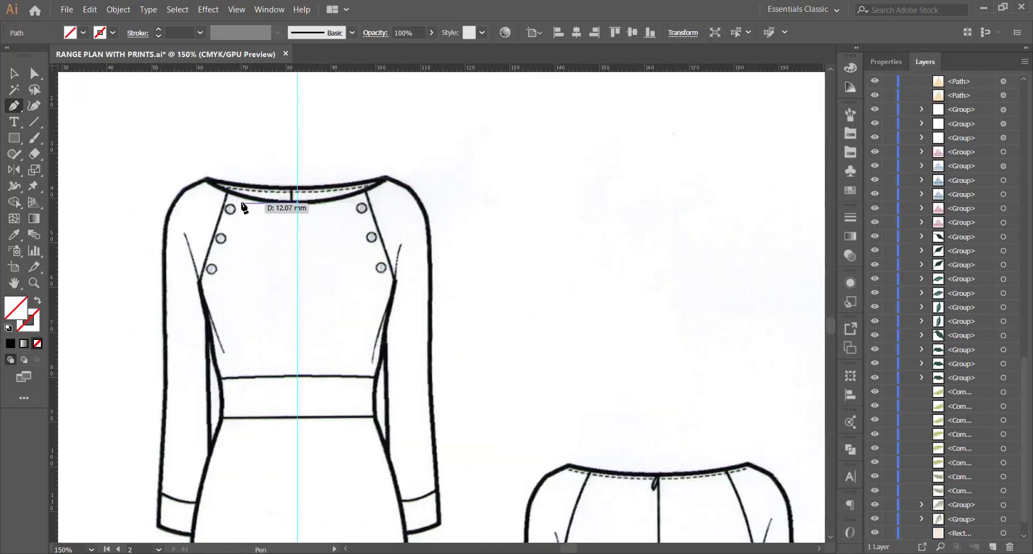
{"action": "scroll", "coordinate": [272, 220], "scroll_direction": "up", "scroll_amount": 2}
{"action": "scroll", "coordinate": [224, 183], "scroll_direction": "down", "scroll_amount": 2}
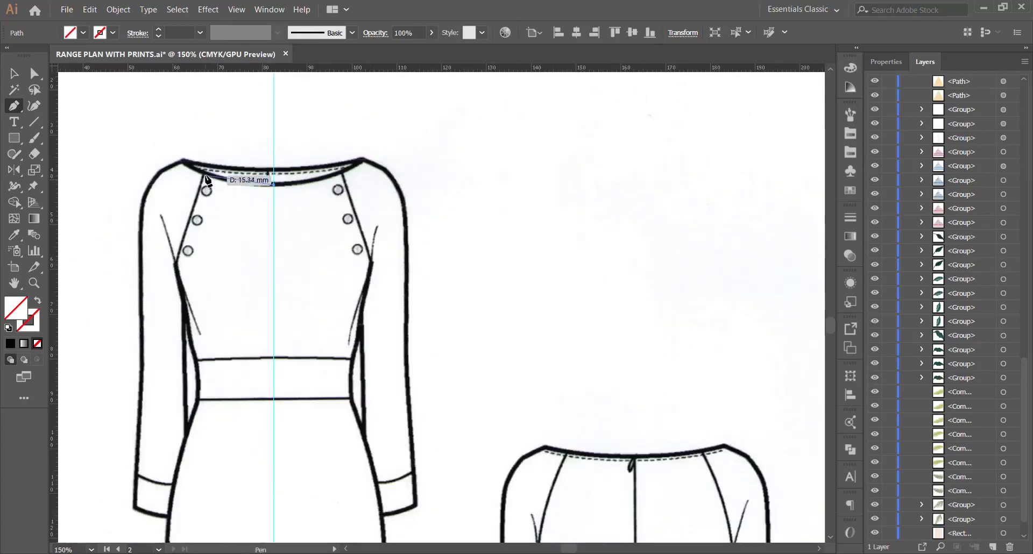
{"action": "left_click_drag", "start_coordinate": [206, 178], "coordinate": [166, 156]}
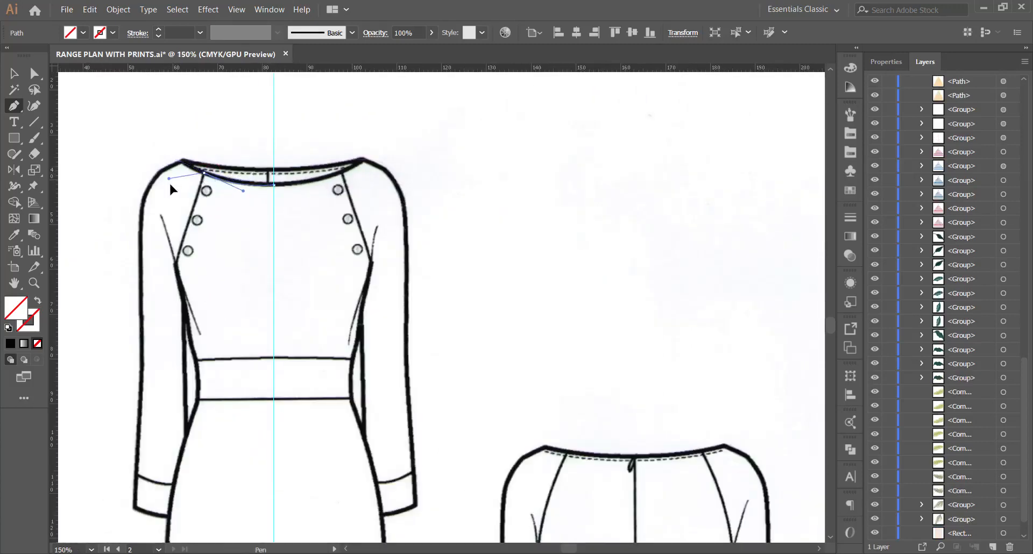
Continue the path down the raglan seam and bodice side, along the waist seam to the guide, and close it at the neckline.
{"action": "left_click", "coordinate": [174, 265]}
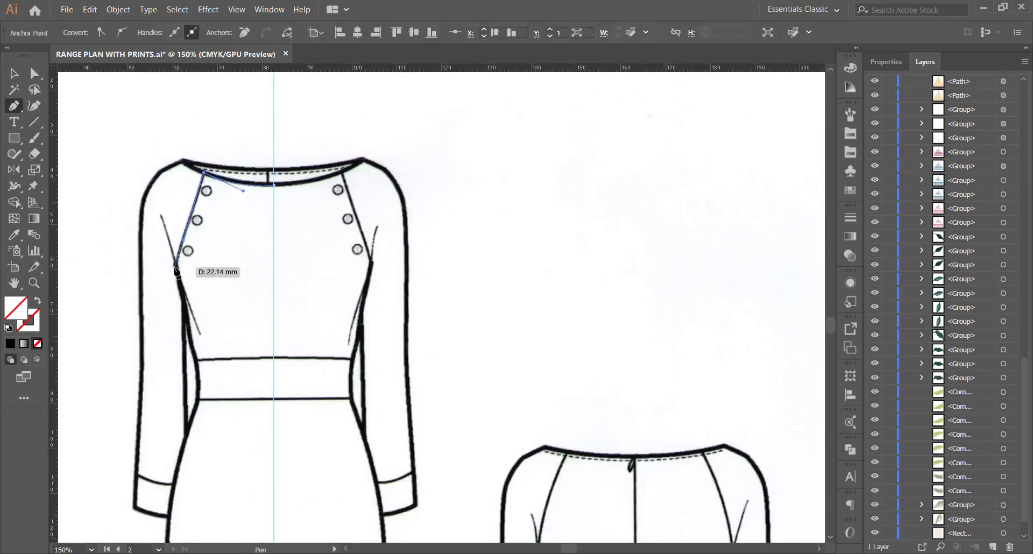
{"action": "mouse_move", "coordinate": [196, 362]}
{"action": "left_mouse_down"}
{"action": "mouse_move", "coordinate": [230, 351]}
{"action": "mouse_move", "coordinate": [208, 361]}
{"action": "left_mouse_up"}
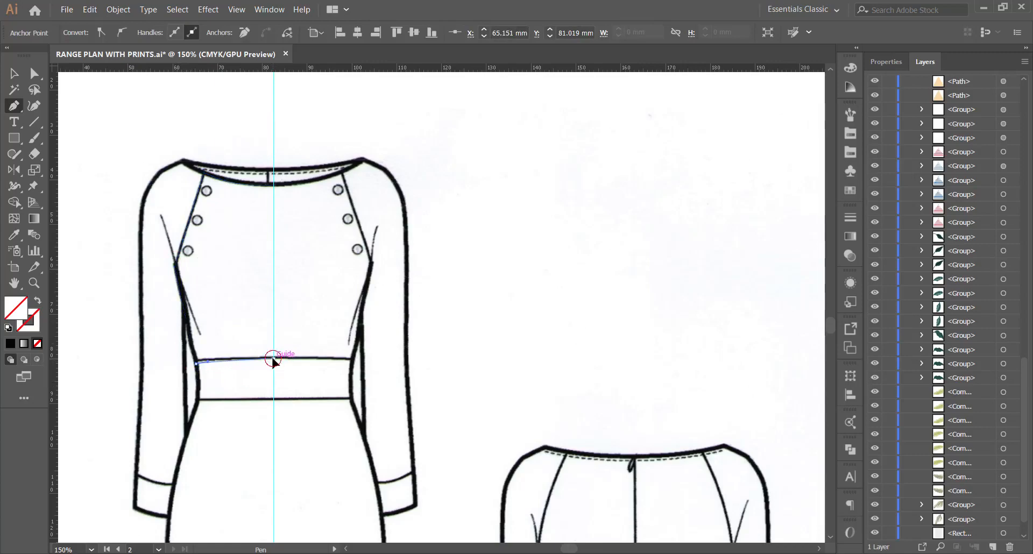
{"action": "left_click_drag", "start_coordinate": [274, 357], "coordinate": [278, 349]}
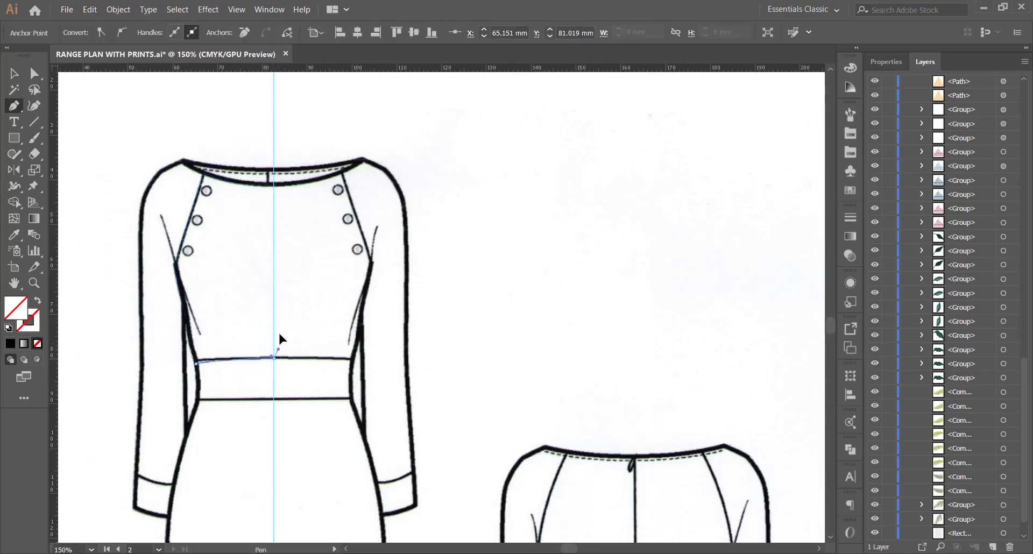
{"action": "left_click", "coordinate": [274, 185]}
{"action": "key", "text": "ctrl+="}
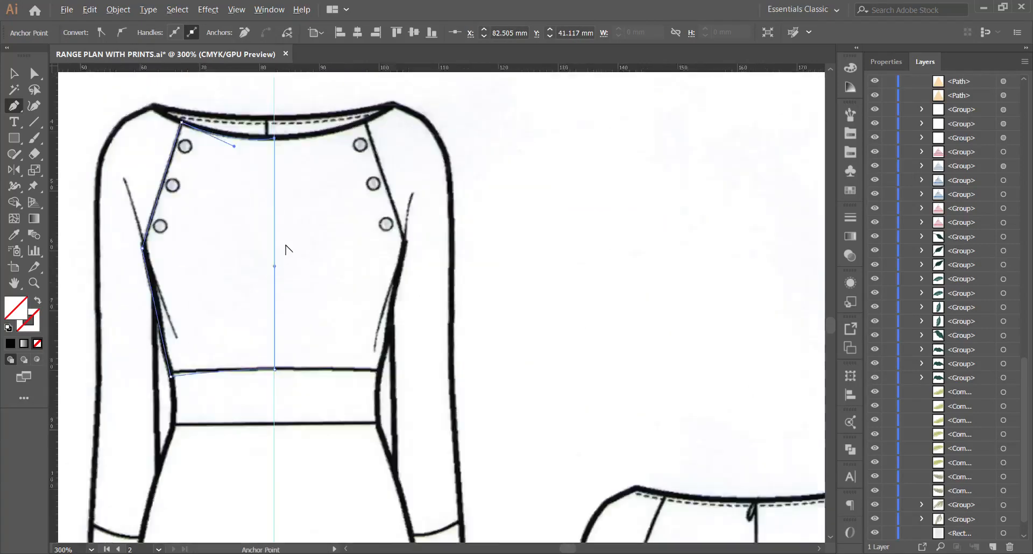
Set the stroke weight of the traced half-bodice panel to 2 pt.
{"action": "left_click", "coordinate": [14, 76]}
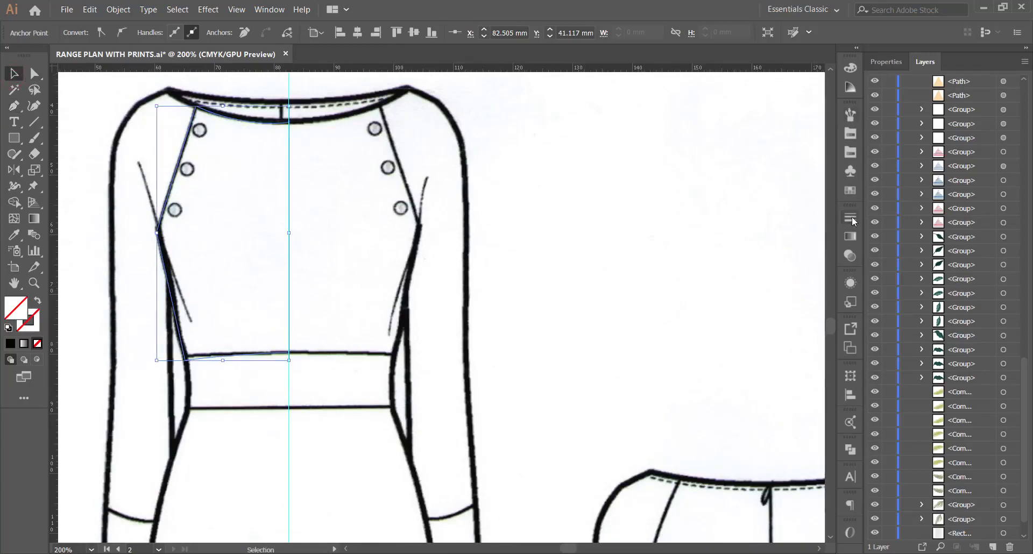
{"action": "left_click", "coordinate": [269, 9]}
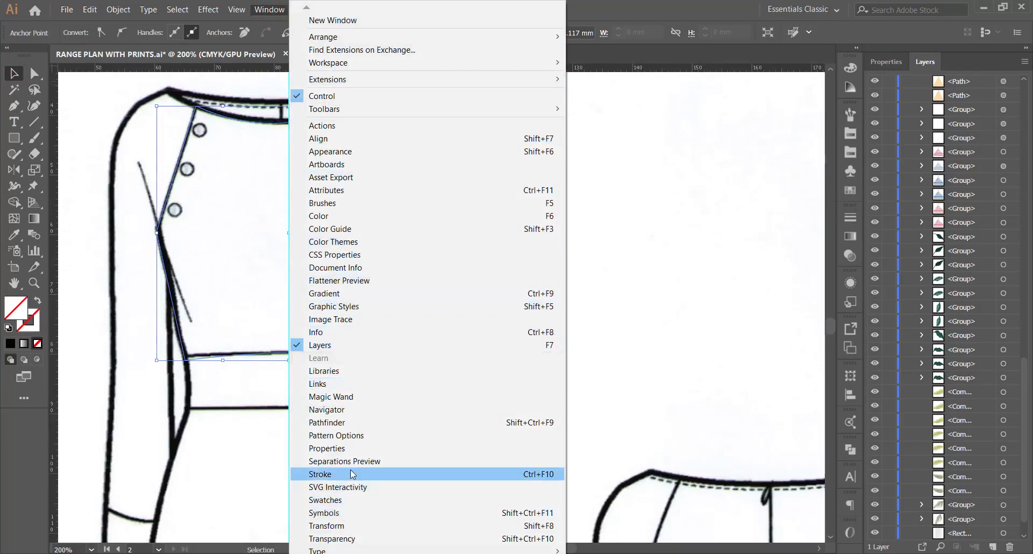
{"action": "left_click", "coordinate": [850, 220]}
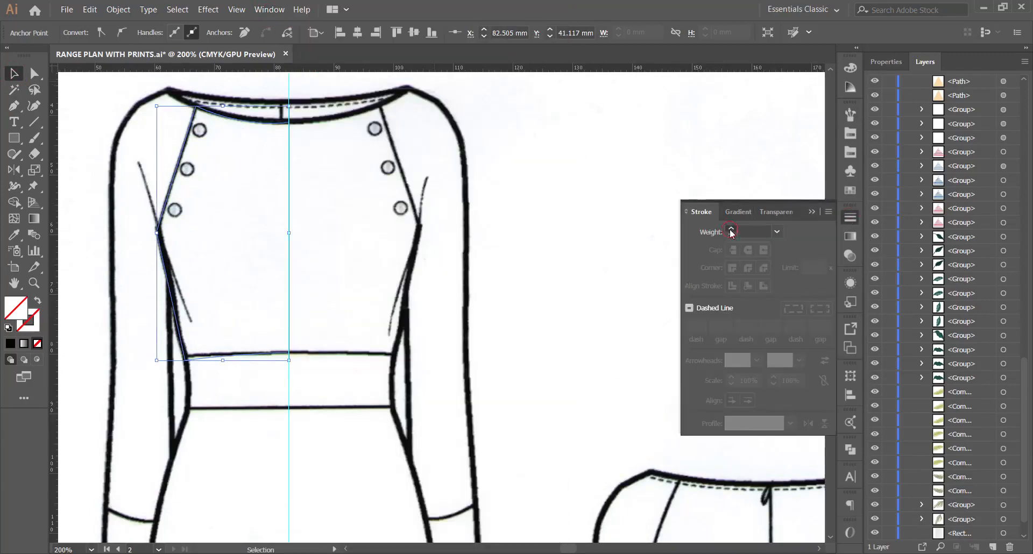
{"action": "left_click", "coordinate": [730, 229]}
{"action": "left_click", "coordinate": [731, 229]}
{"action": "left_click", "coordinate": [731, 229]}
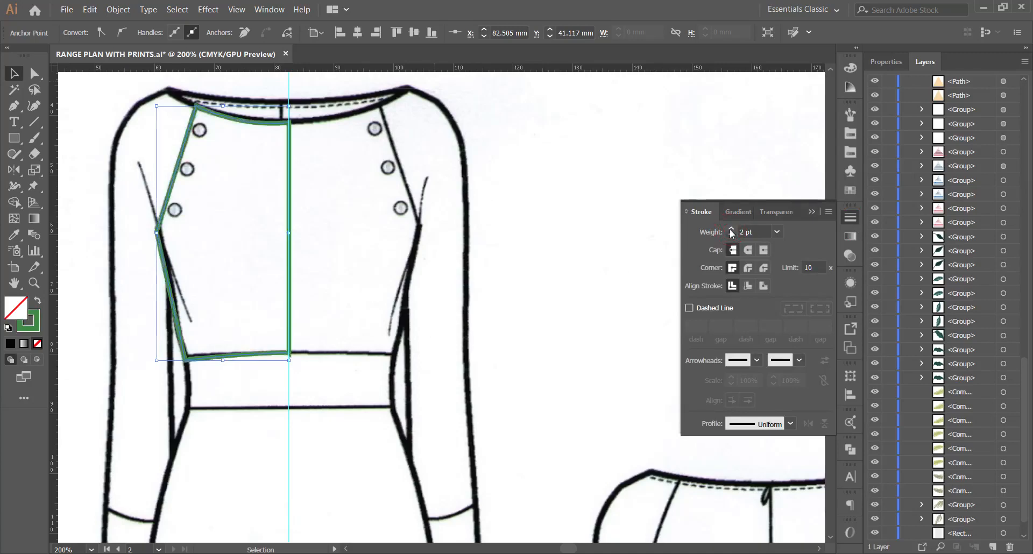
Color the half-bodice panel's stroke red and leave the panel path selected.
{"action": "left_click", "coordinate": [34, 323]}
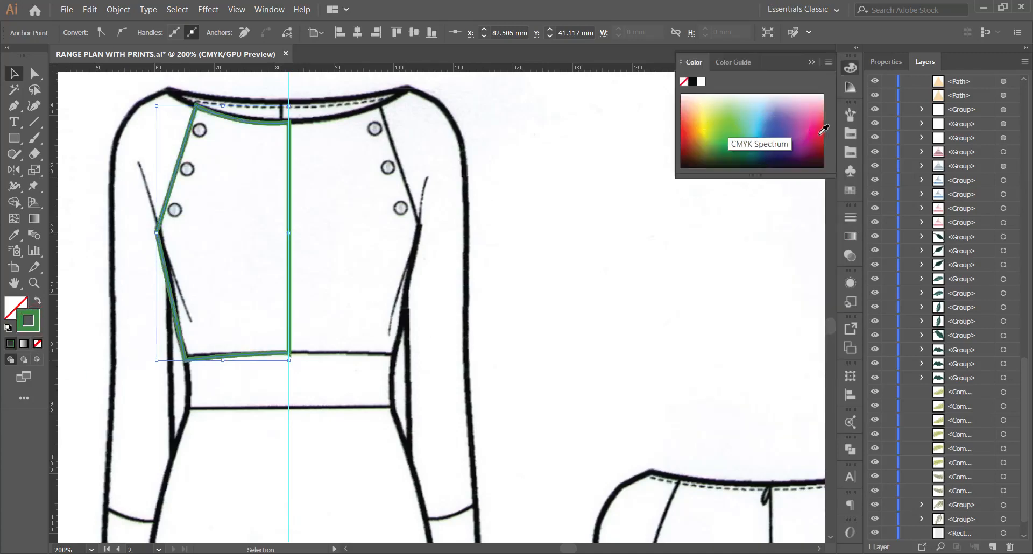
{"action": "left_click", "coordinate": [823, 130]}
{"action": "left_click", "coordinate": [353, 184]}
{"action": "key", "text": "ctrl+1"}
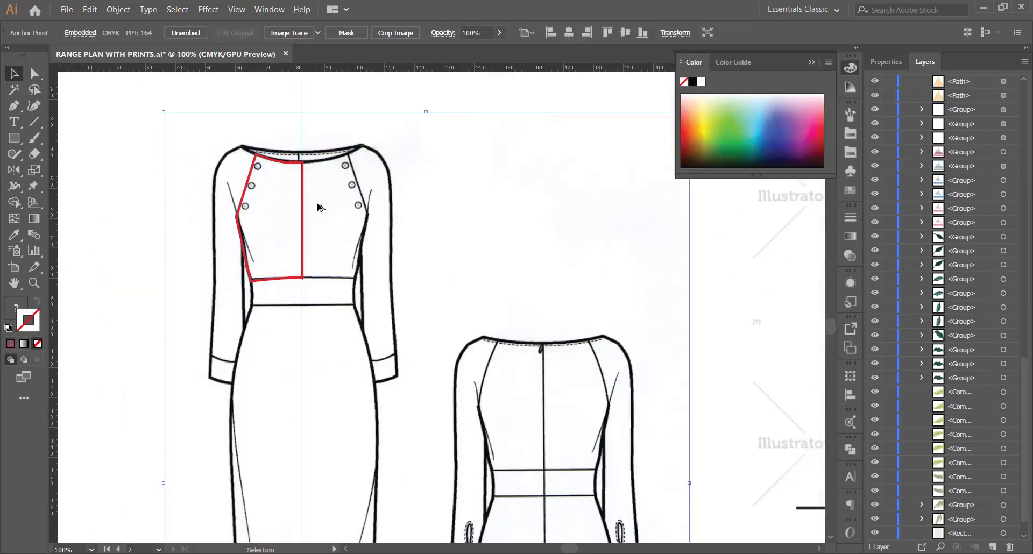
{"action": "scroll", "coordinate": [303, 189], "scroll_direction": "up", "scroll_amount": 1}
{"action": "left_click", "coordinate": [217, 186]}
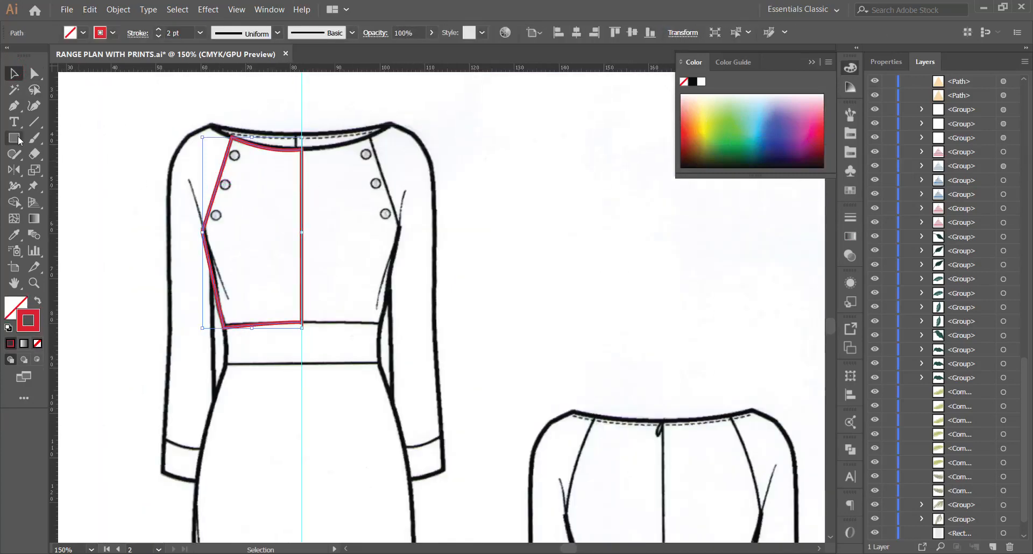
{"action": "left_click", "coordinate": [15, 108]}
{"action": "scroll", "coordinate": [265, 129], "scroll_direction": "up", "scroll_amount": 2}
{"action": "scroll", "coordinate": [223, 179], "scroll_direction": "down", "scroll_amount": 1}
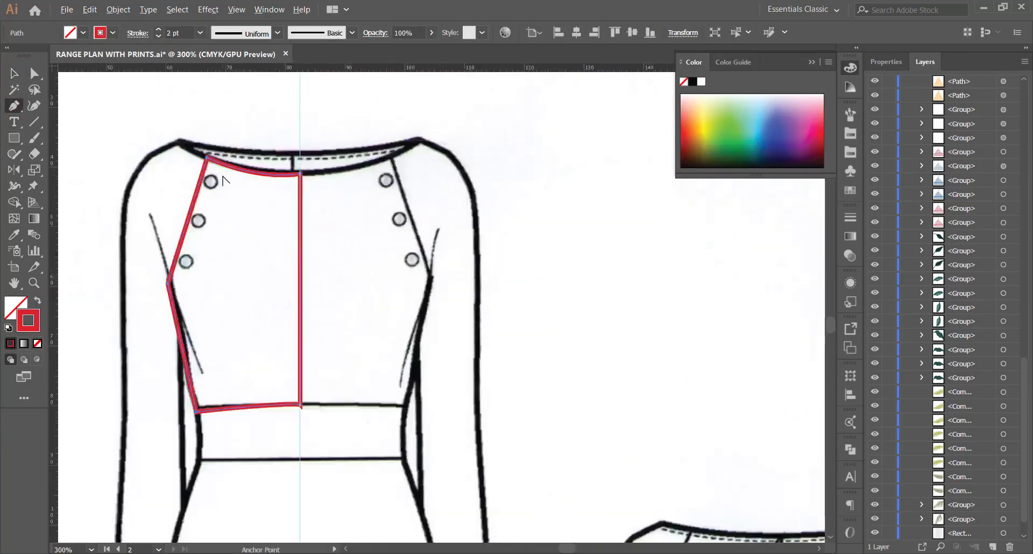
{"action": "scroll", "coordinate": [221, 175], "scroll_direction": "up", "scroll_amount": 1}
{"action": "scroll", "coordinate": [218, 171], "scroll_direction": "down", "scroll_amount": 2}
{"action": "scroll", "coordinate": [211, 170], "scroll_direction": "up", "scroll_amount": 2}
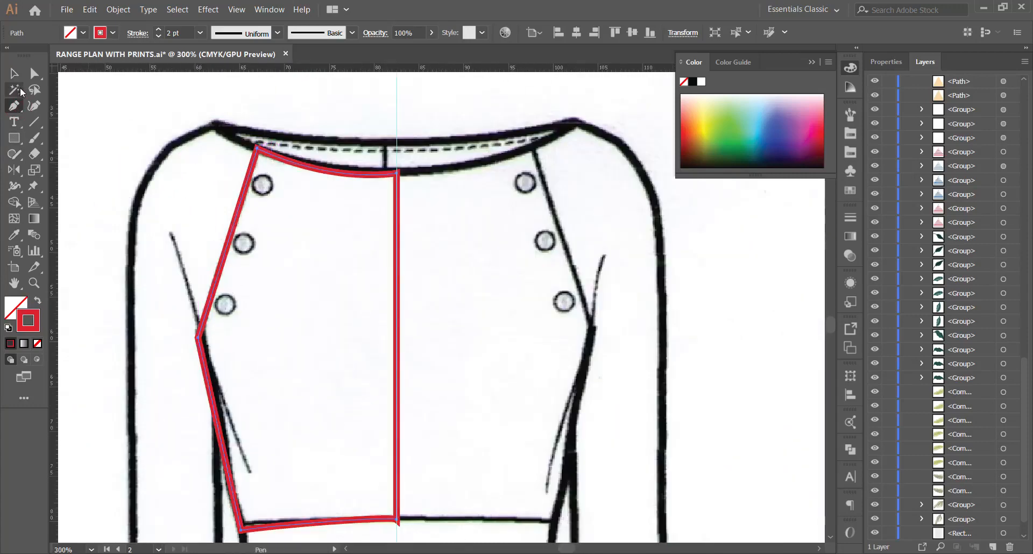
{"action": "left_click", "coordinate": [15, 107]}
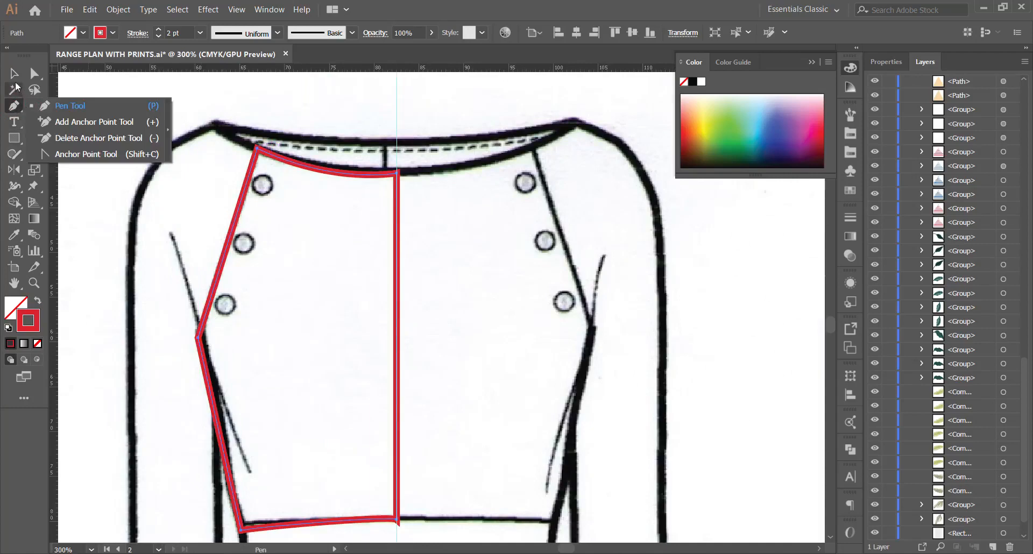
{"action": "left_click", "coordinate": [86, 154]}
{"action": "scroll", "coordinate": [221, 160], "scroll_direction": "down", "scroll_amount": 1}
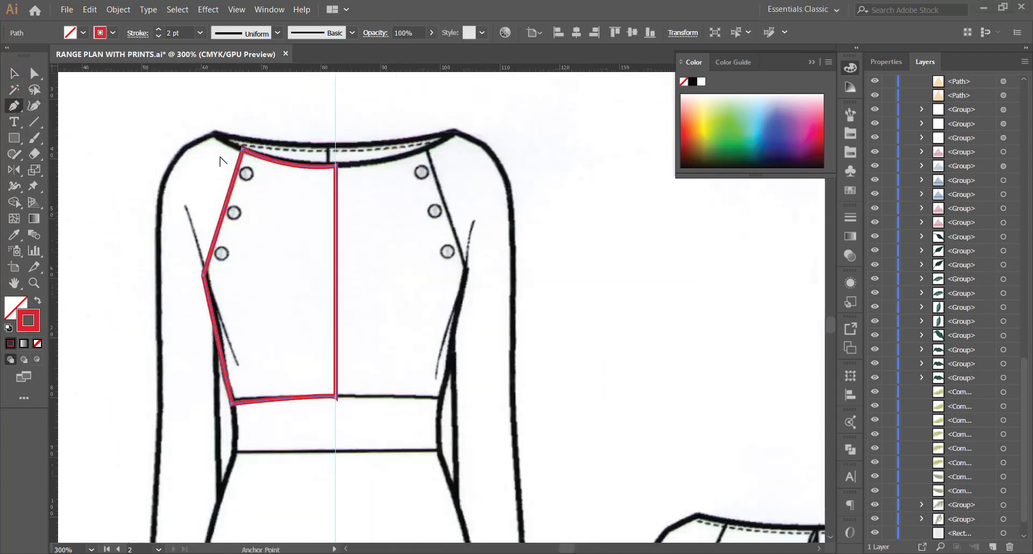
Try deleting the panel's anchor point where the neckline meets the raglan seam, and undo the deletion.
{"action": "left_click", "coordinate": [15, 107]}
{"action": "left_click", "coordinate": [86, 138]}
{"action": "left_click", "coordinate": [243, 149]}
{"action": "key", "text": "p"}
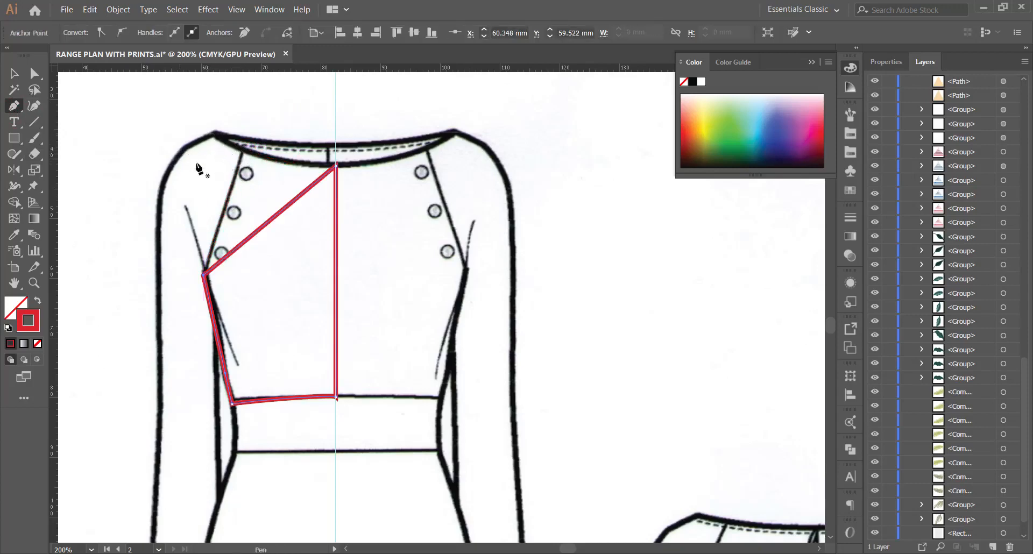
{"action": "key", "text": "ctrl+z"}
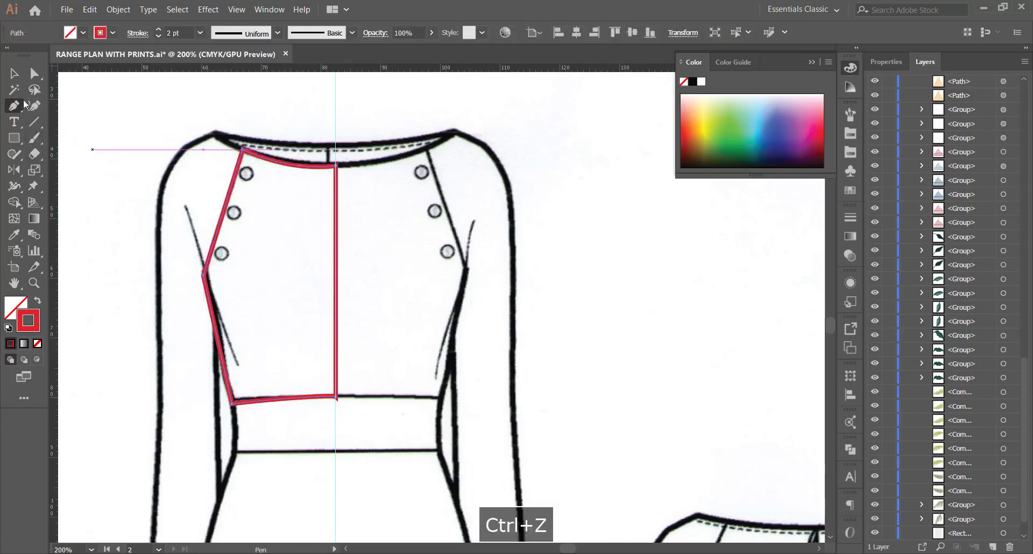
Add an anchor point about midway along the panel's raglan seam edge, beside the middle button.
{"action": "left_click", "coordinate": [33, 76]}
{"action": "left_click", "coordinate": [14, 105]}
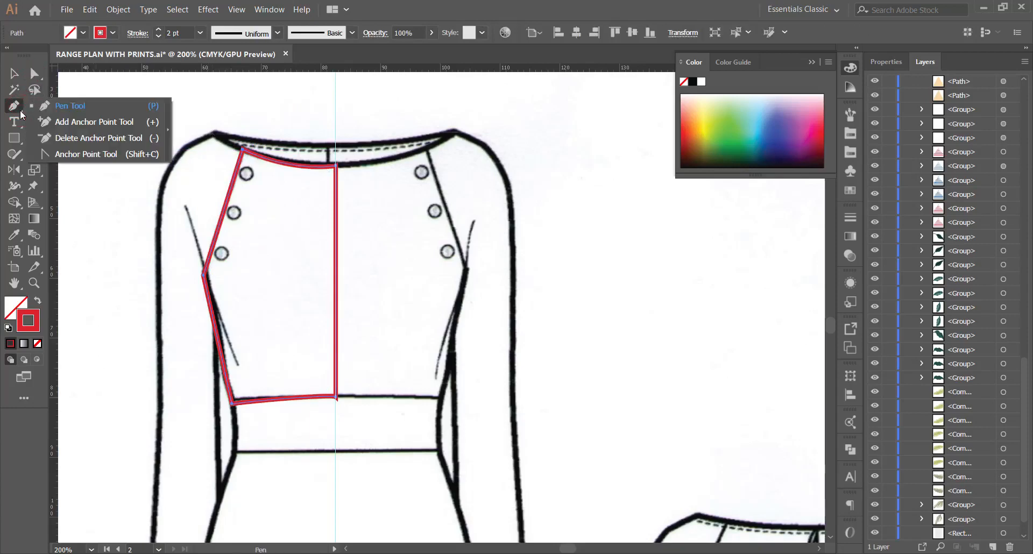
{"action": "left_click", "coordinate": [73, 122]}
{"action": "scroll", "coordinate": [251, 195], "scroll_direction": "up", "scroll_amount": 2}
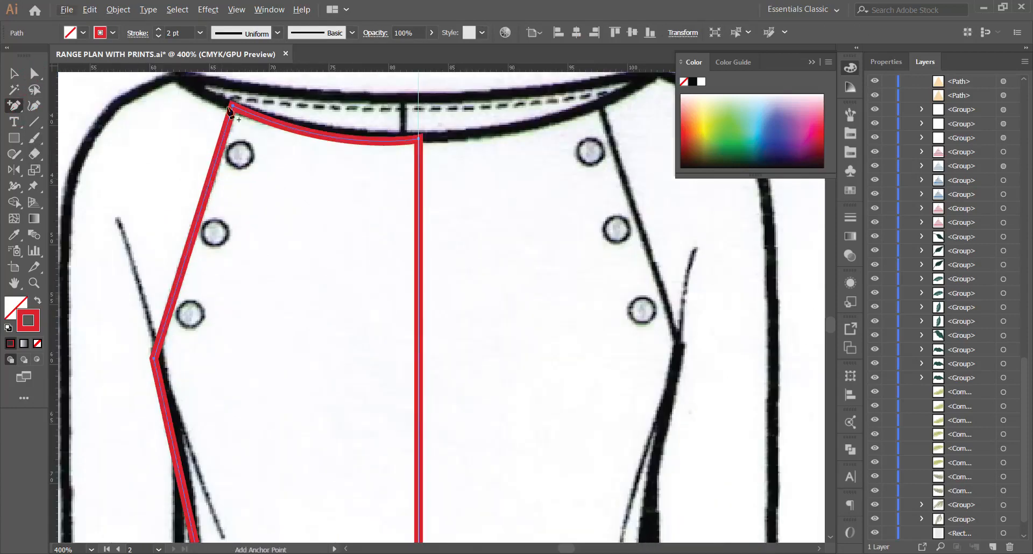
{"action": "scroll", "coordinate": [203, 226], "scroll_direction": "down", "scroll_amount": 1}
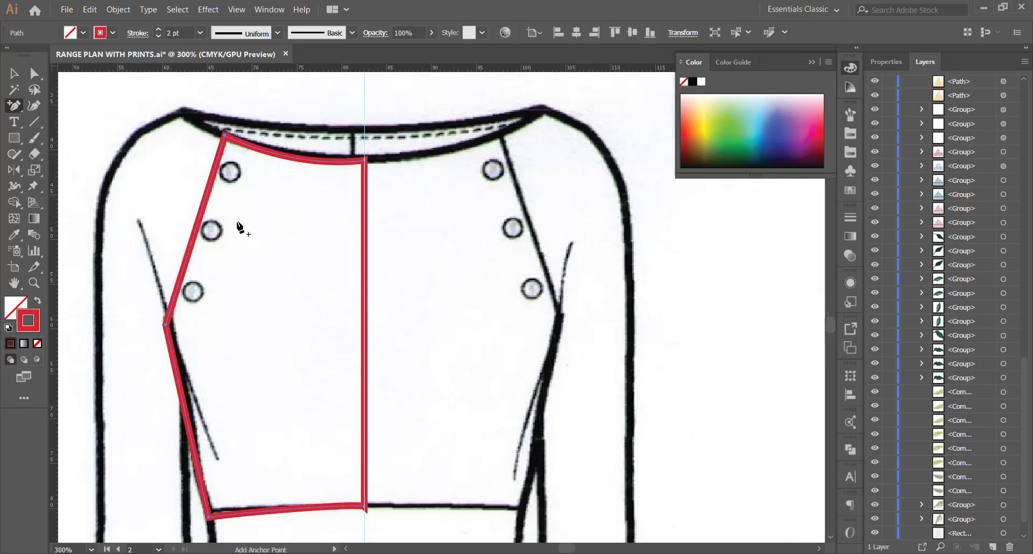
{"action": "left_click", "coordinate": [197, 227]}
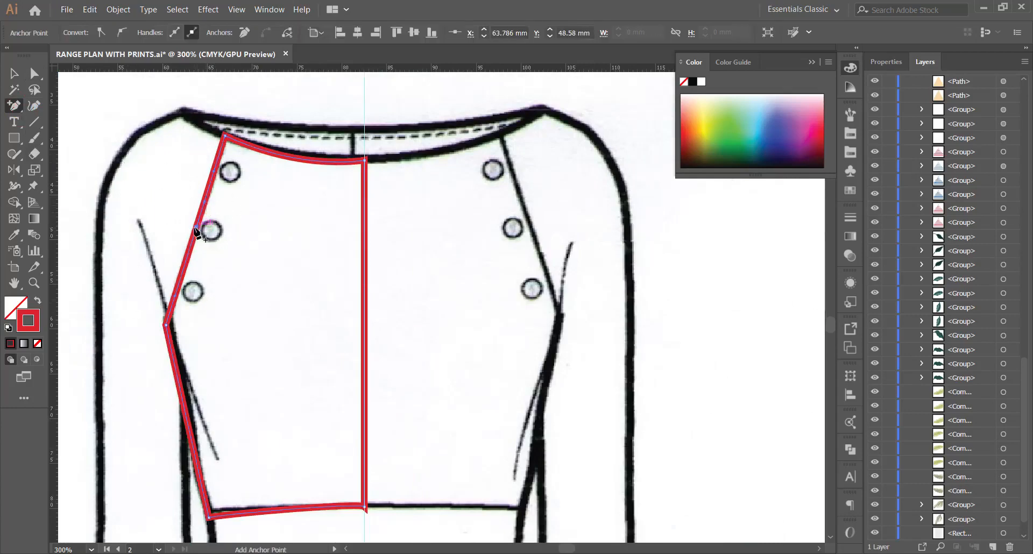
Select the new anchor point on the raglan seam edge, copy its adjoining segments and paste them in front in place.
{"action": "left_click", "coordinate": [33, 73]}
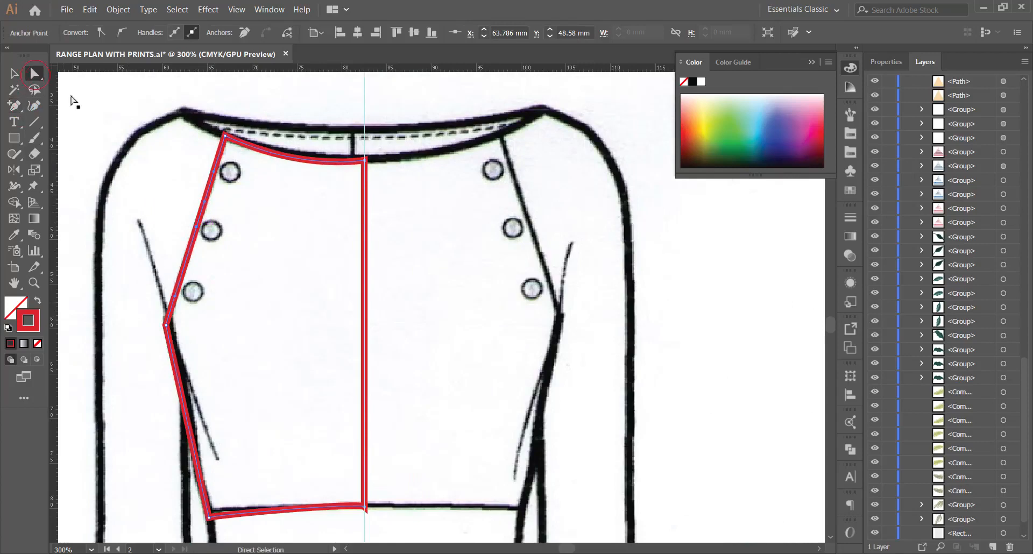
{"action": "left_click", "coordinate": [197, 228]}
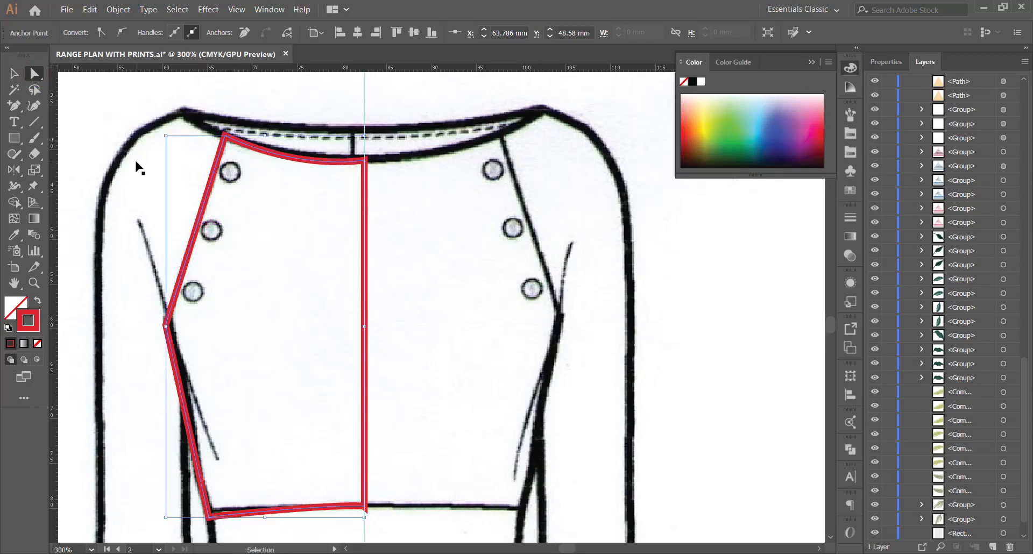
{"action": "key", "text": "ctrl+c"}
{"action": "key", "text": "ctrl+f"}
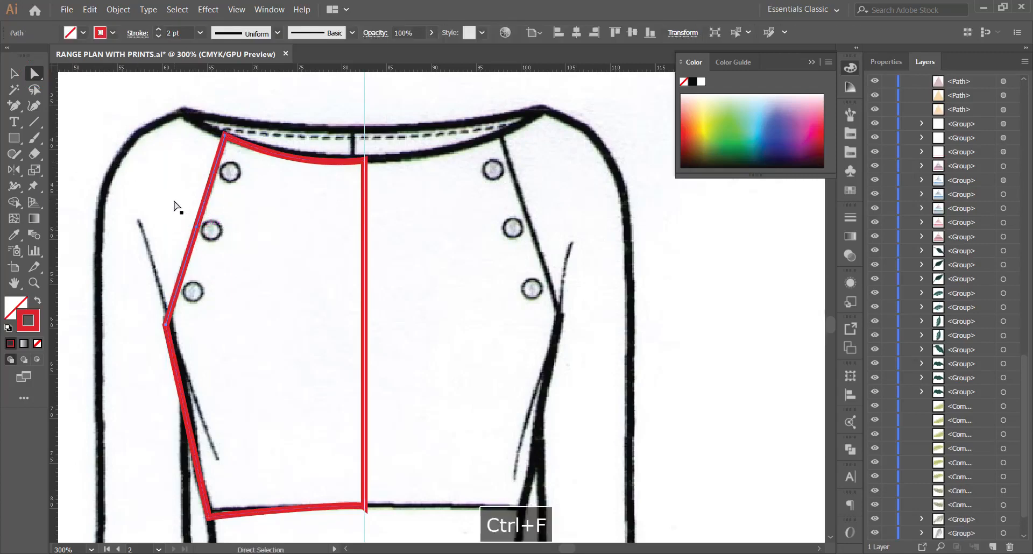
Shift the copied seam line off the panel toward the sleeve and return it onto the raglan seam.
{"action": "key", "text": "Left"}
{"action": "key", "text": "Left"}
{"action": "key", "text": "Left"}
{"action": "key", "text": "Left"}
{"action": "key", "text": "Left"}
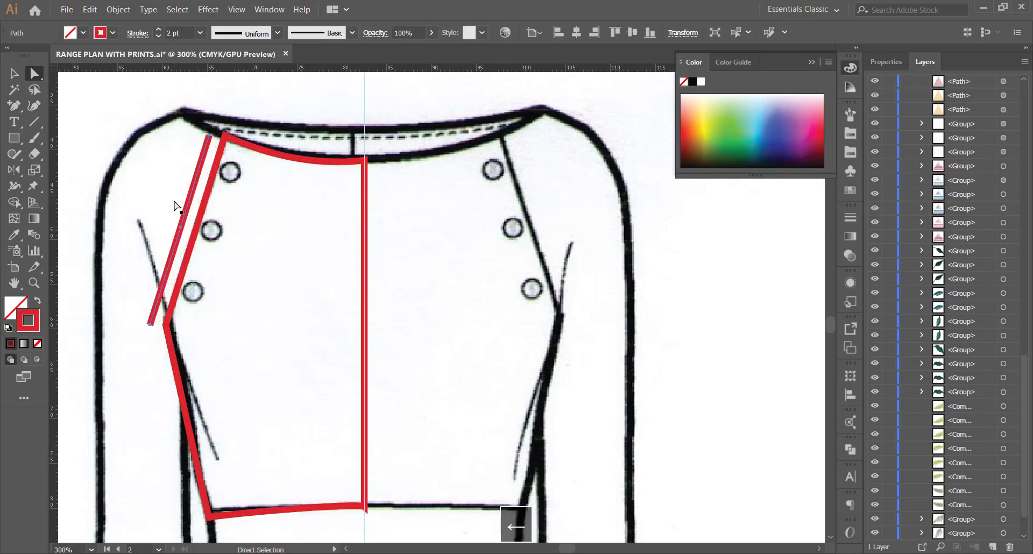
{"action": "key", "text": "Up"}
{"action": "key", "text": "Up"}
{"action": "key", "text": "Up"}
{"action": "key", "text": "Up"}
{"action": "key", "text": "Up"}
{"action": "key", "text": "Right"}
{"action": "key", "text": "Right"}
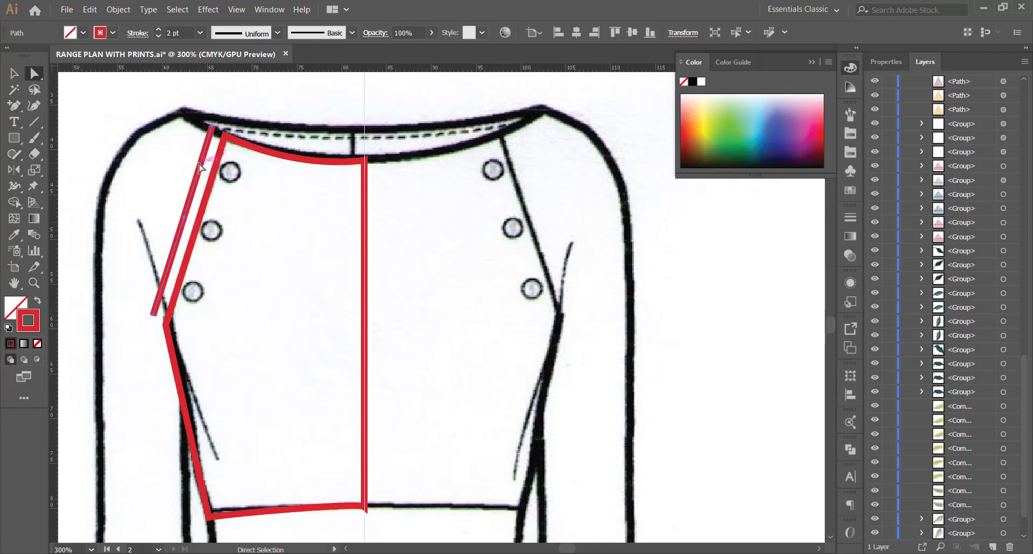
{"action": "left_click_drag", "start_coordinate": [199, 168], "coordinate": [212, 181]}
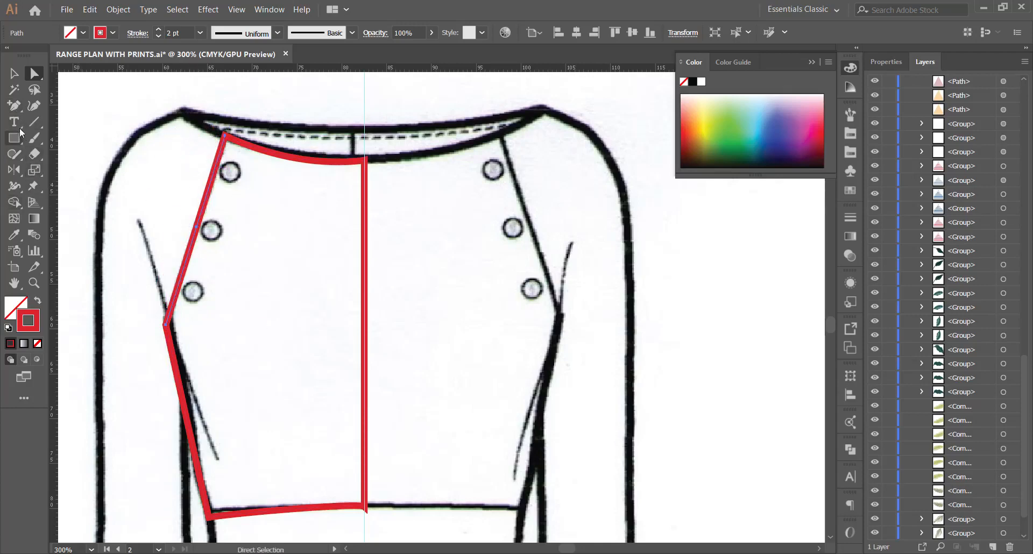
Start the sleeve outline with the Pen tool from the neckline-raglan corner to the shoulder neck point, curving it over the shoulder.
{"action": "left_click_drag", "start_coordinate": [15, 106], "coordinate": [63, 106]}
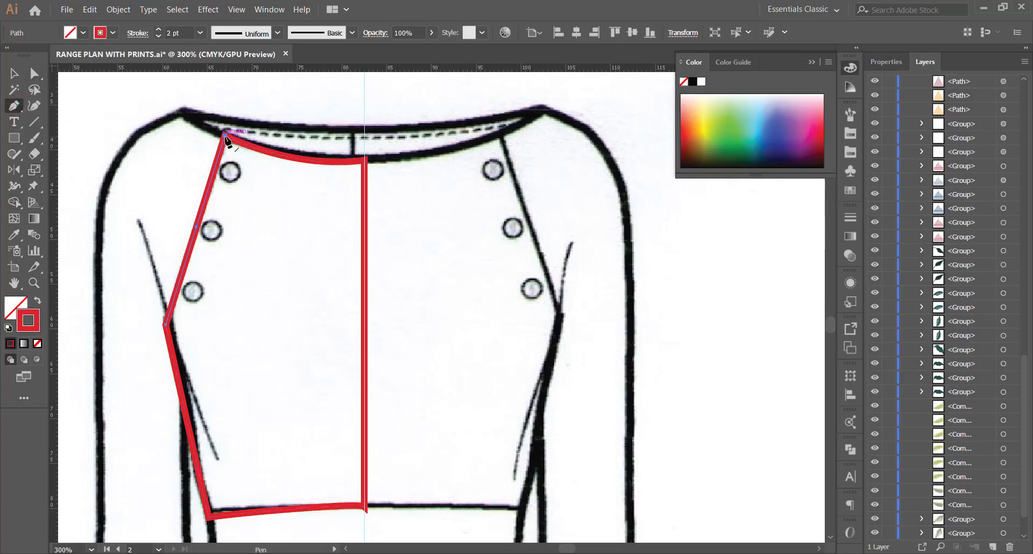
{"action": "left_click", "coordinate": [225, 134]}
{"action": "left_click", "coordinate": [182, 110]}
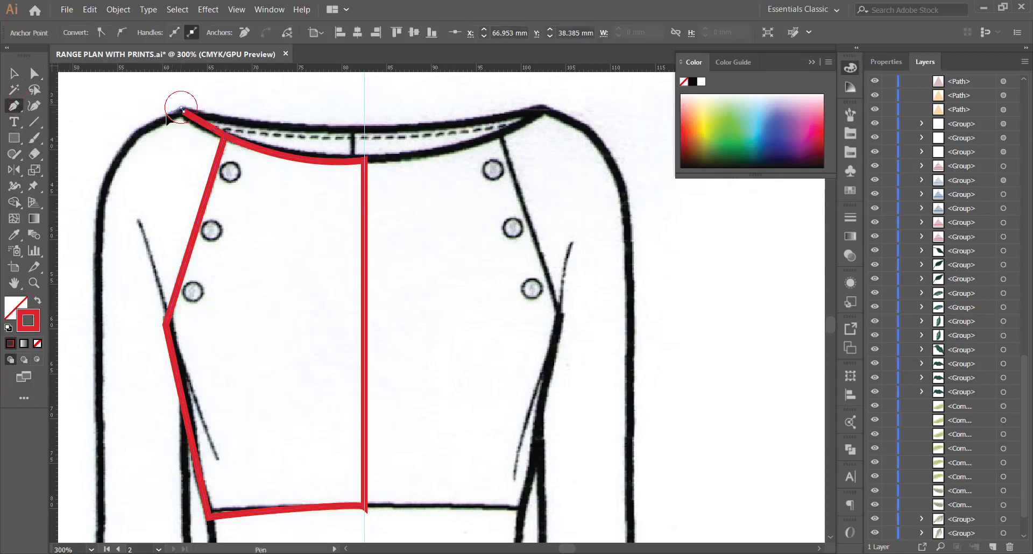
{"action": "left_click_drag", "start_coordinate": [99, 282], "coordinate": [99, 421]}
Continue the sleeve outline down the sketch's outer sleeve edge to the cuff's outer corner, undoing the misplaced corner point.
{"action": "scroll", "coordinate": [149, 263], "scroll_direction": "down", "scroll_amount": 5}
{"action": "scroll", "coordinate": [137, 377], "scroll_direction": "up", "scroll_amount": 3}
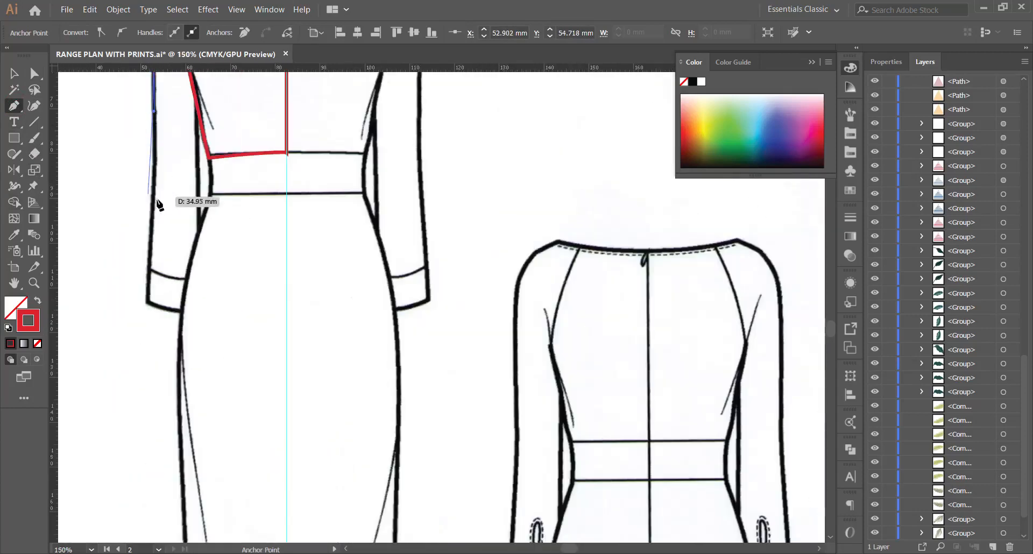
{"action": "left_click_drag", "start_coordinate": [151, 218], "coordinate": [149, 245]}
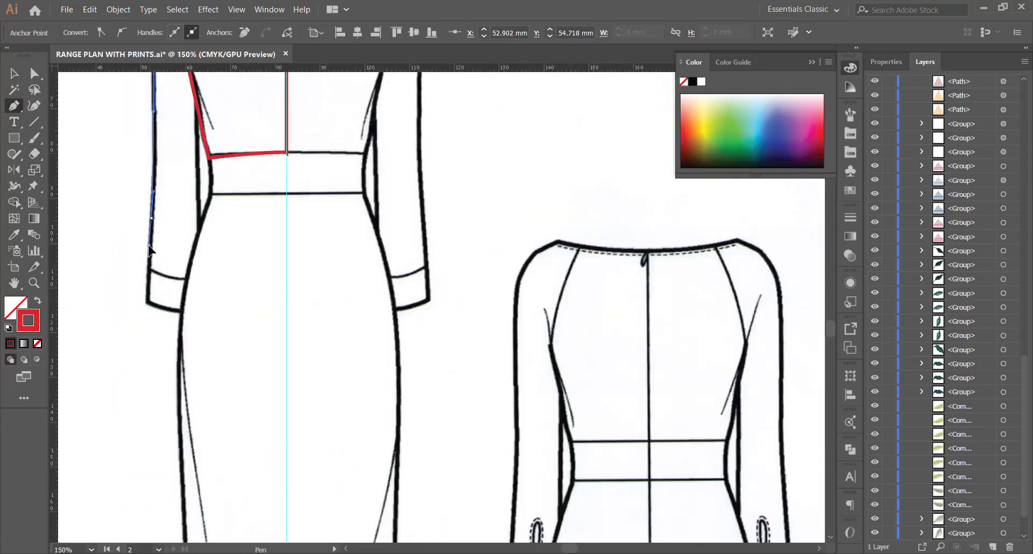
{"action": "left_click", "coordinate": [152, 303]}
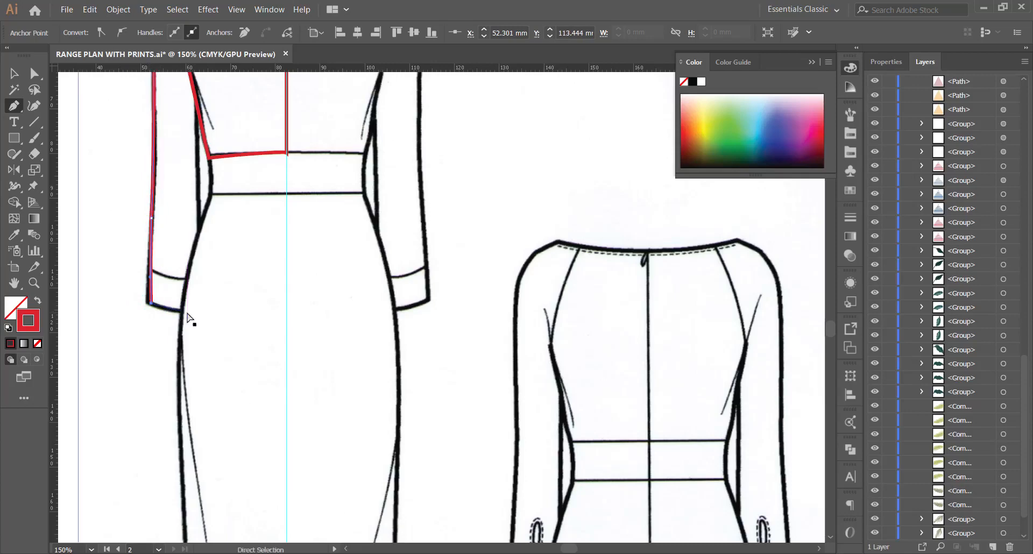
{"action": "key", "text": "ctrl+z"}
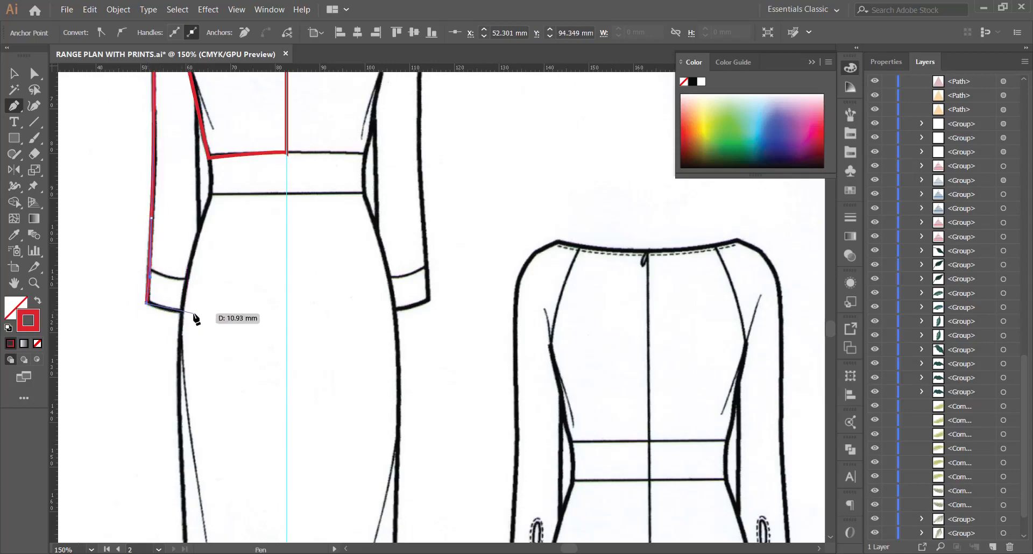
Trace the sleeve hem past the hip line and the inner sleeve edge up to the underarm, and deselect the path.
{"action": "left_click", "coordinate": [196, 313]}
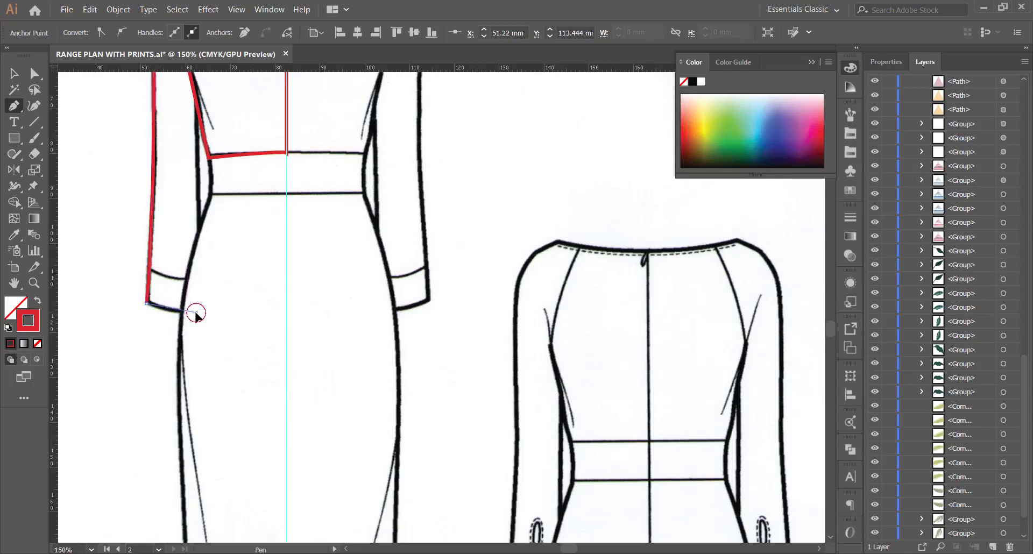
{"action": "left_click", "coordinate": [199, 230]}
{"action": "left_click", "coordinate": [196, 152]}
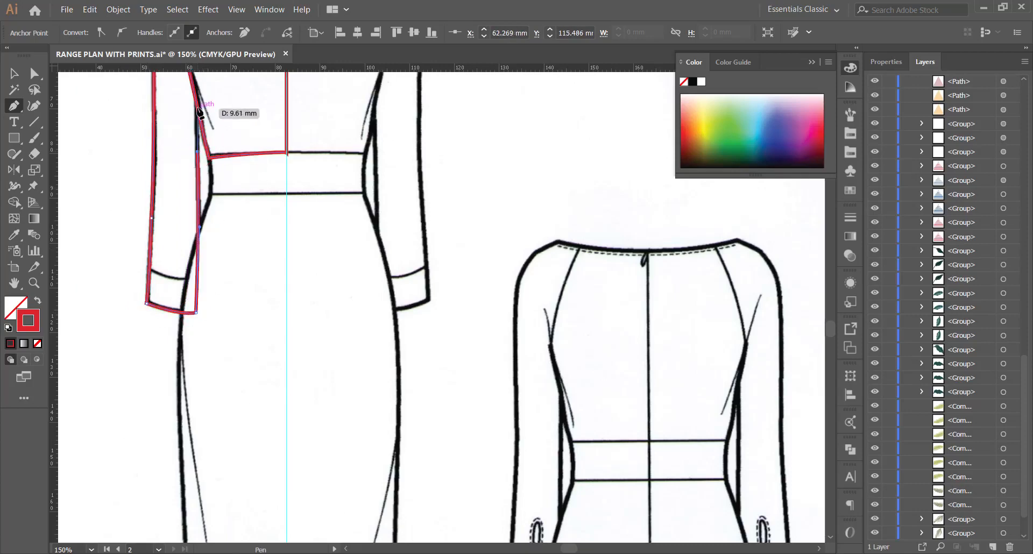
{"action": "scroll", "coordinate": [199, 111], "scroll_direction": "up", "scroll_amount": 3}
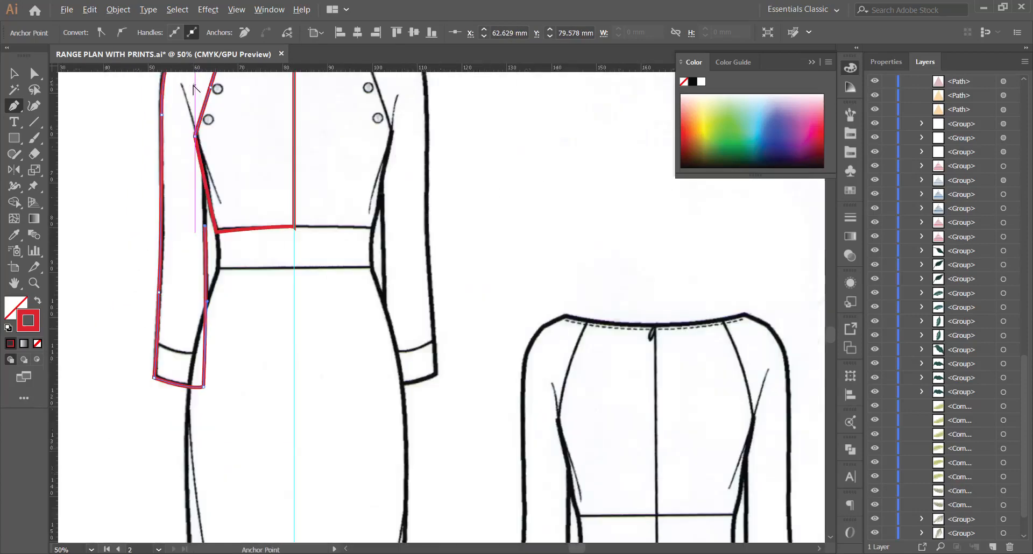
{"action": "left_click", "coordinate": [204, 184]}
{"action": "left_click", "coordinate": [195, 136]}
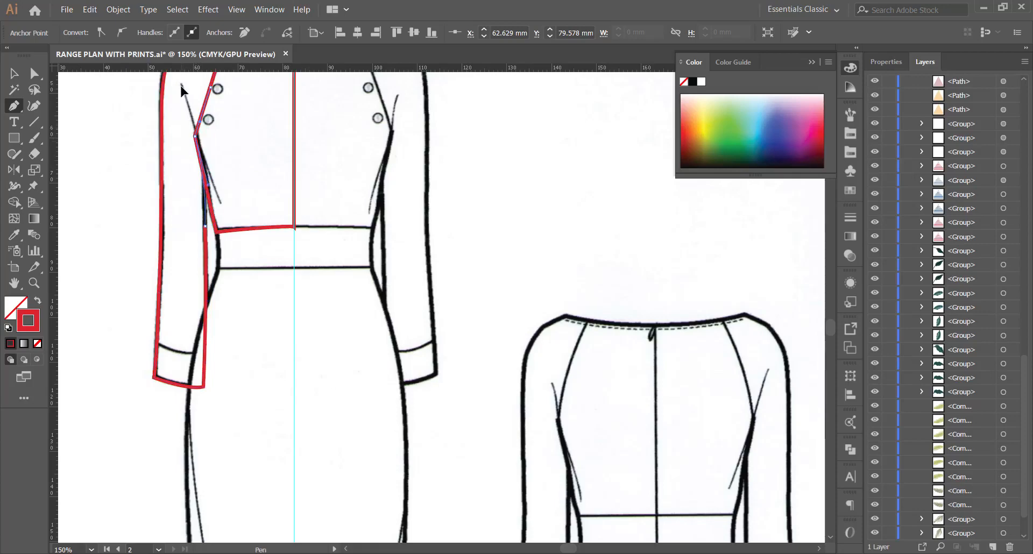
{"action": "left_click", "coordinate": [14, 73]}
{"action": "left_click", "coordinate": [148, 207]}
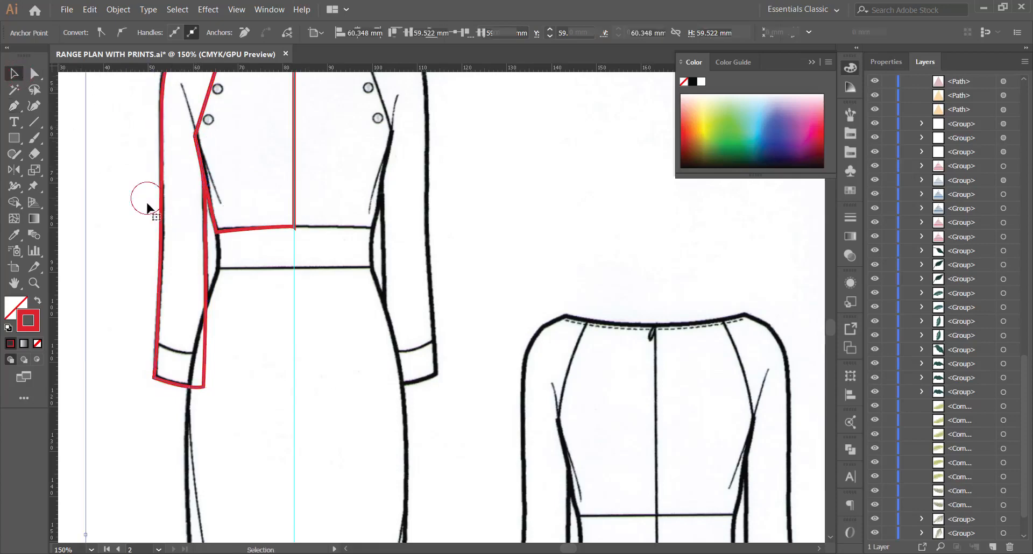
Draw a rectangle about 17 mm wide and 8 mm high over the waistband half between the side seam and the centre guide.
{"action": "scroll", "coordinate": [157, 203], "scroll_direction": "down", "scroll_amount": 3}
{"action": "scroll", "coordinate": [166, 198], "scroll_direction": "up", "scroll_amount": 4}
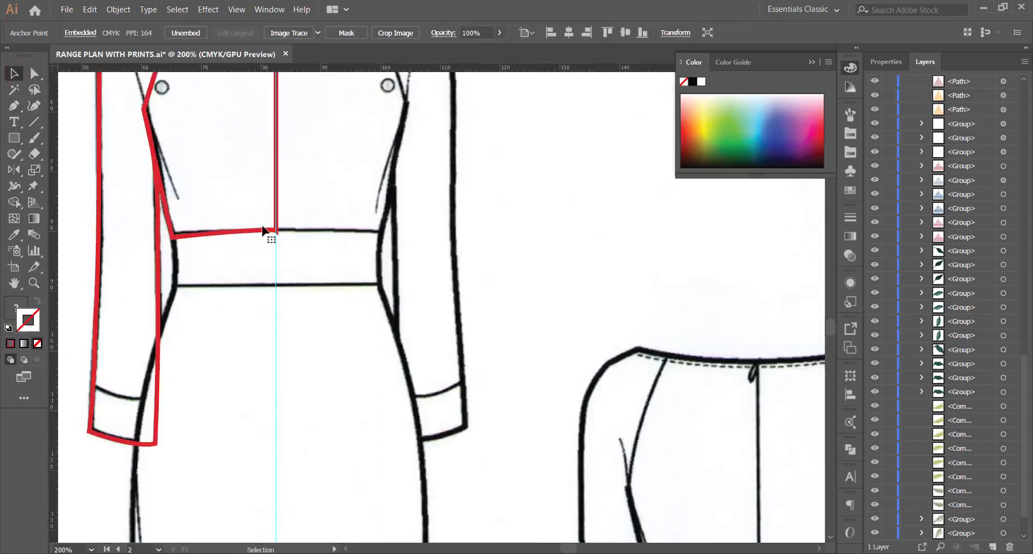
{"action": "scroll", "coordinate": [218, 230], "scroll_direction": "up", "scroll_amount": 2}
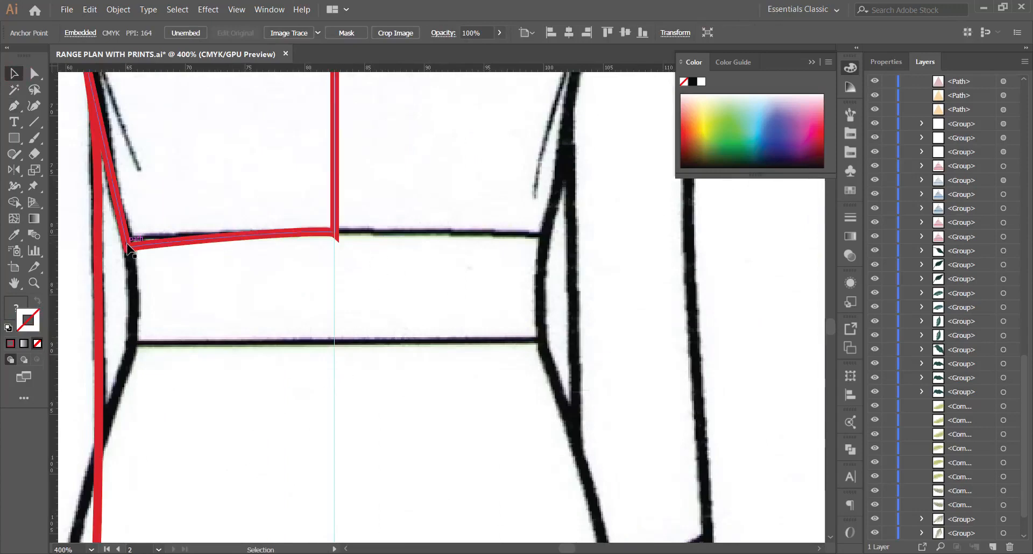
{"action": "left_click", "coordinate": [14, 138]}
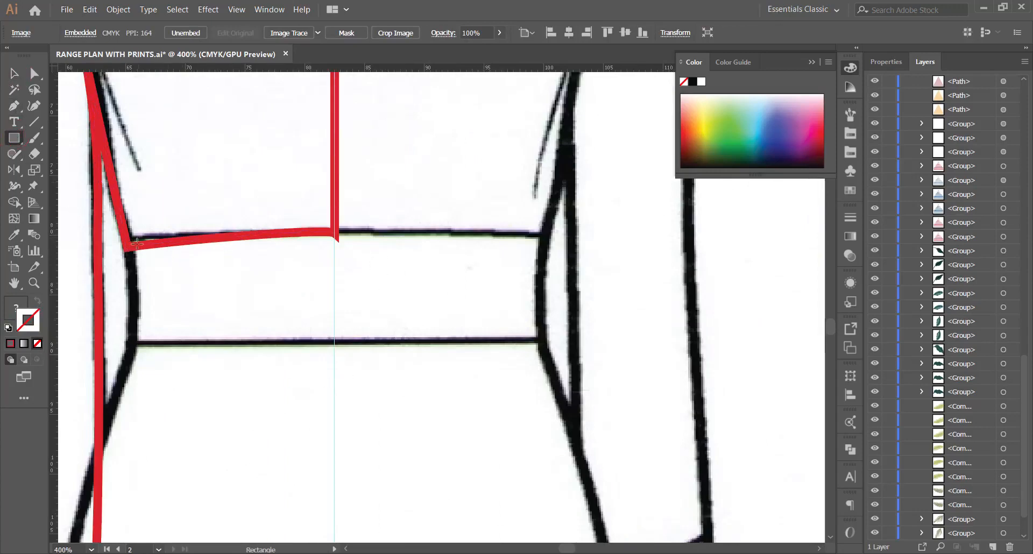
{"action": "left_click_drag", "start_coordinate": [128, 248], "coordinate": [331, 343]}
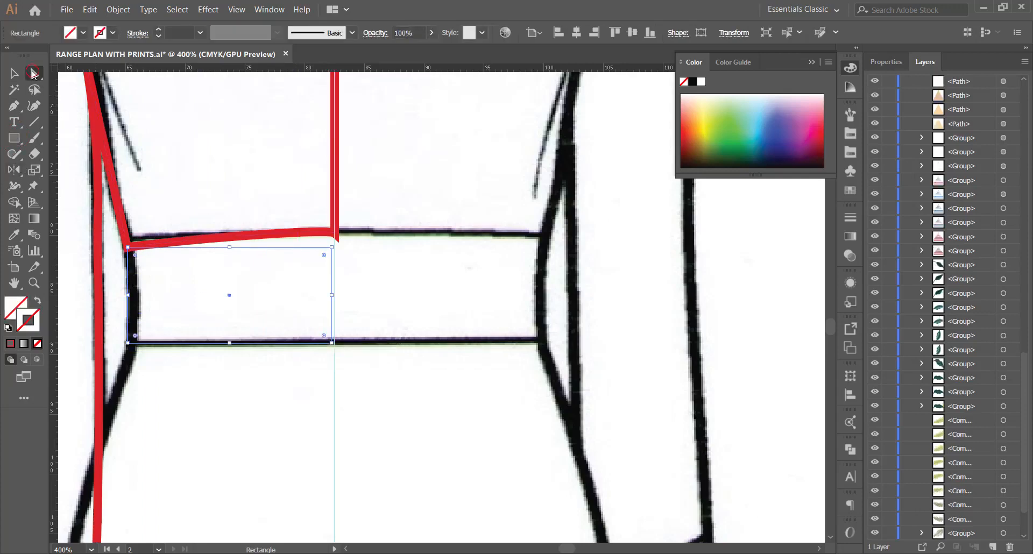
Copy the bodice panel's red 2 pt stroke onto the waistband rectangle with the Eyedropper.
{"action": "left_click", "coordinate": [32, 74]}
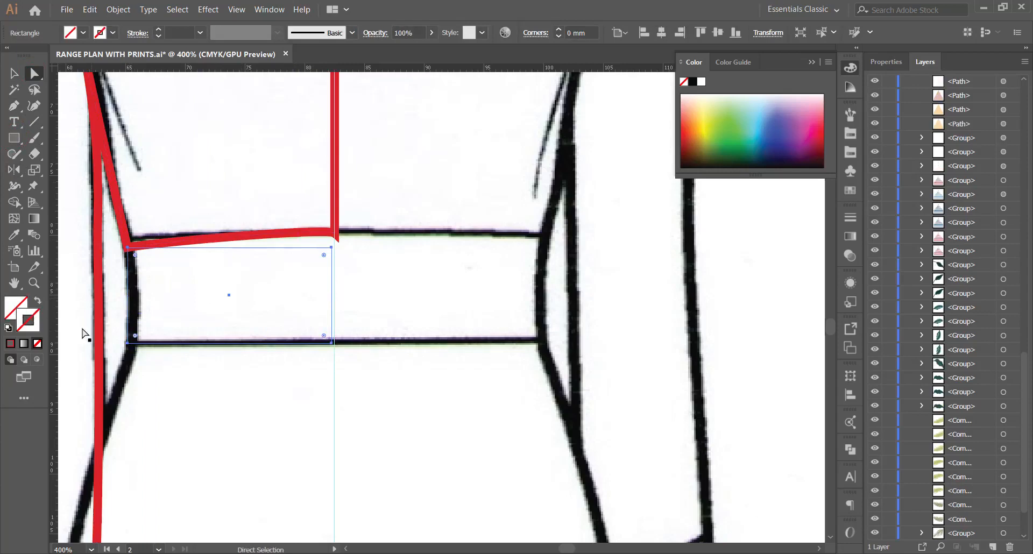
{"action": "left_click", "coordinate": [14, 234]}
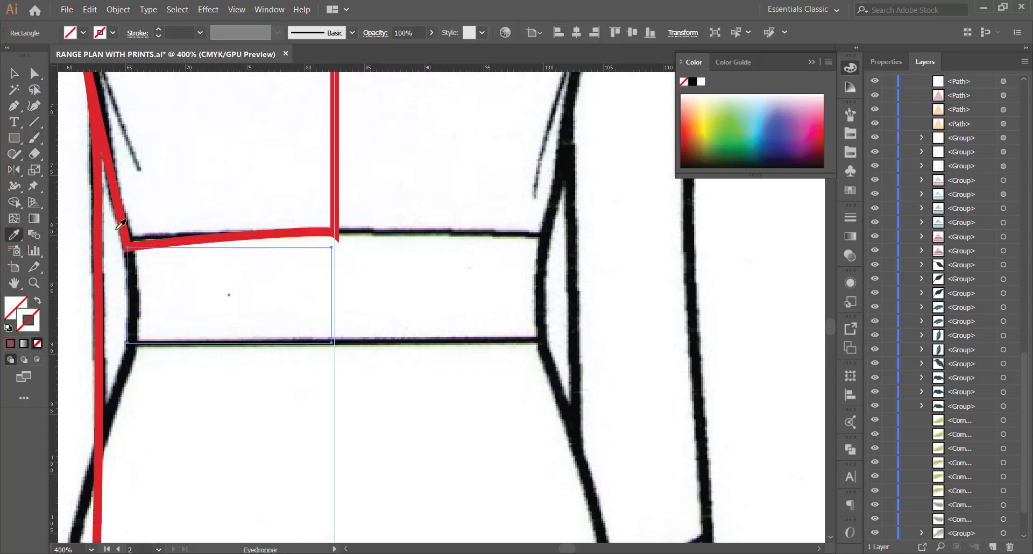
{"action": "left_click", "coordinate": [126, 222]}
{"action": "key", "text": "a"}
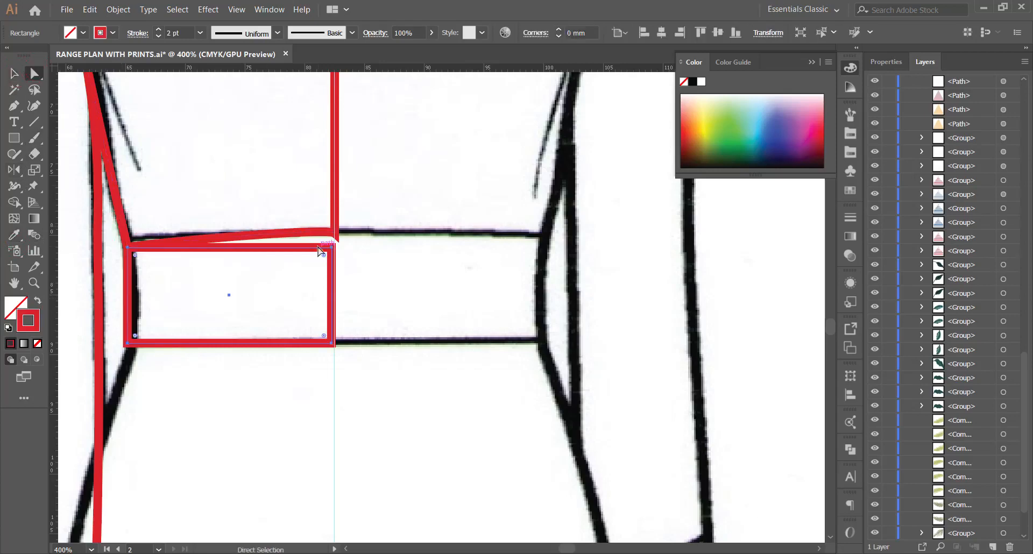
Move the waistband rectangle's upper centre corner onto the bodice panel's lower corner at the centre guide.
{"action": "left_click", "coordinate": [332, 247]}
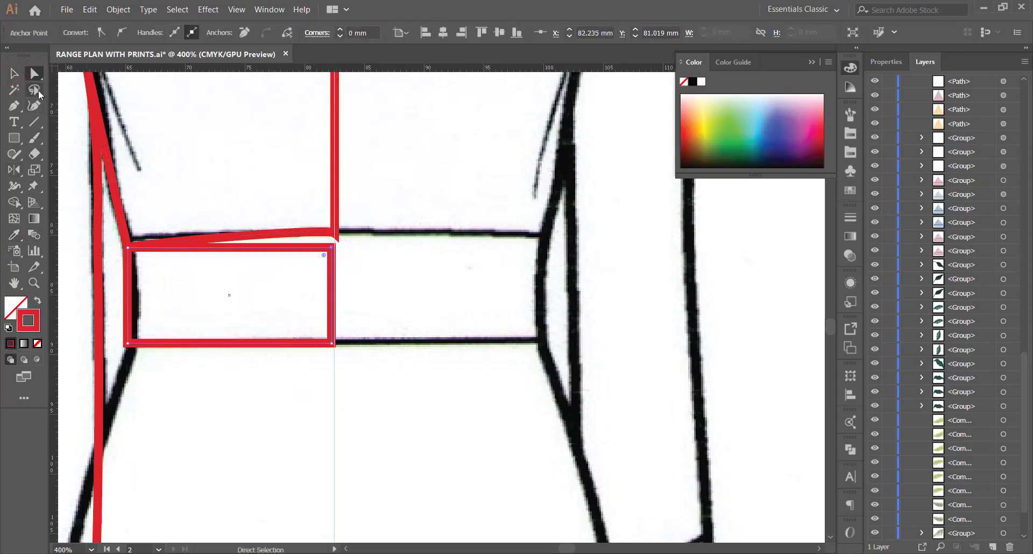
{"action": "left_click", "coordinate": [34, 76]}
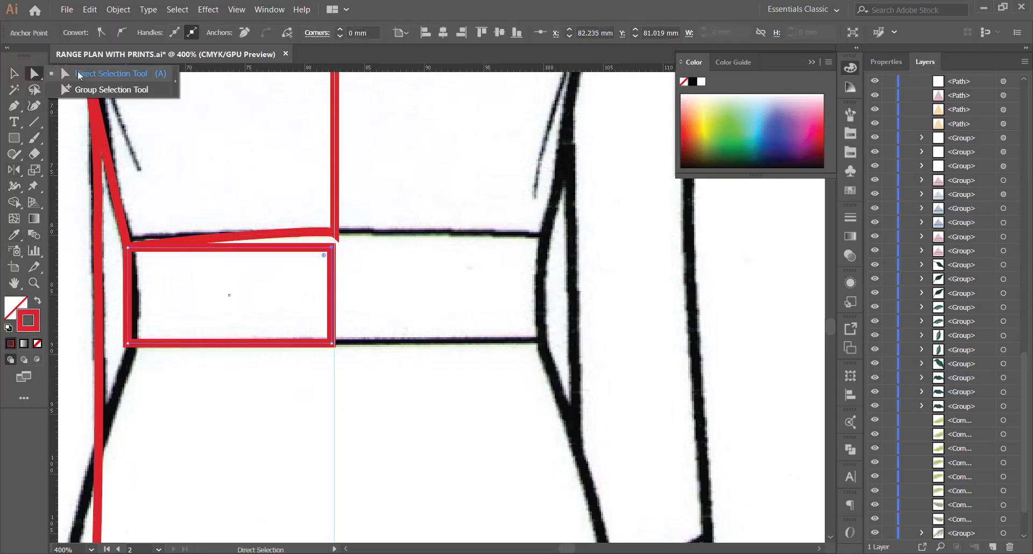
{"action": "left_click", "coordinate": [98, 76]}
{"action": "left_click", "coordinate": [331, 248]}
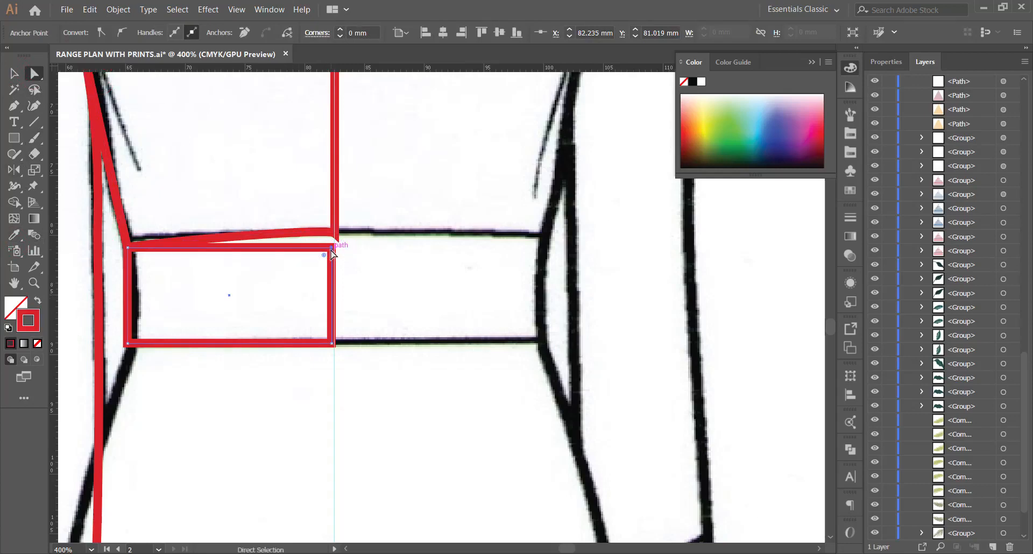
{"action": "left_click_drag", "start_coordinate": [331, 248], "coordinate": [335, 231]}
Place the waistband panel's lower centre corner where the centre guide meets the waistband's lower line.
{"action": "left_click", "coordinate": [334, 329]}
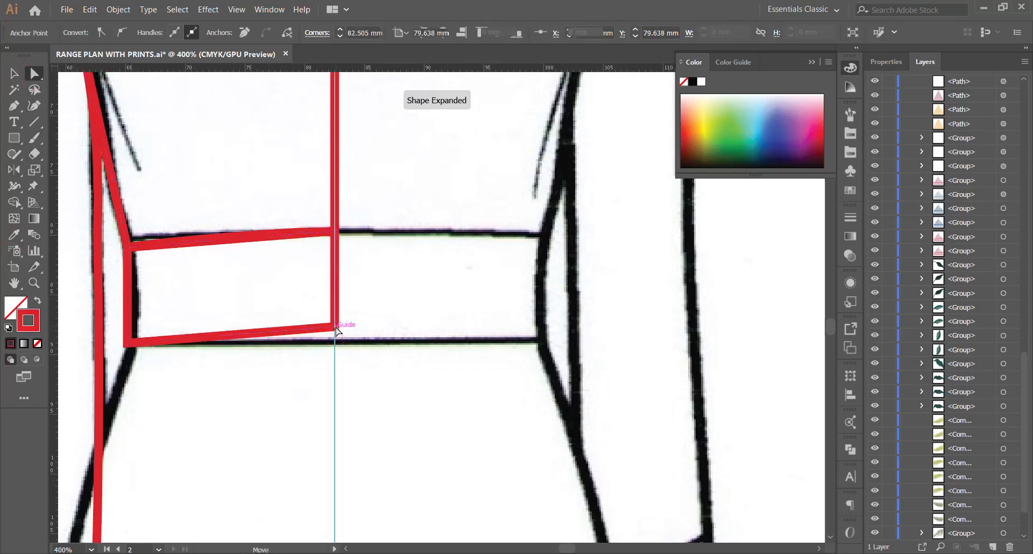
{"action": "left_click", "coordinate": [335, 330]}
{"action": "left_click", "coordinate": [335, 327]}
{"action": "left_click_drag", "start_coordinate": [334, 326], "coordinate": [334, 342]}
Shift the waistband panel's lower side corner inward onto the side seam and convert it to a smooth point.
{"action": "left_click", "coordinate": [128, 248]}
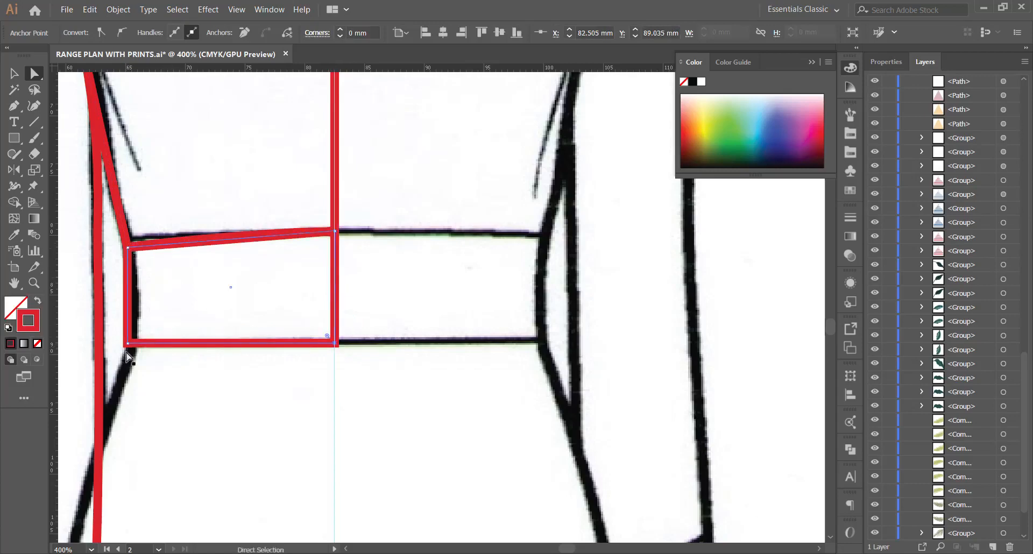
{"action": "left_click_drag", "start_coordinate": [128, 342], "coordinate": [136, 343]}
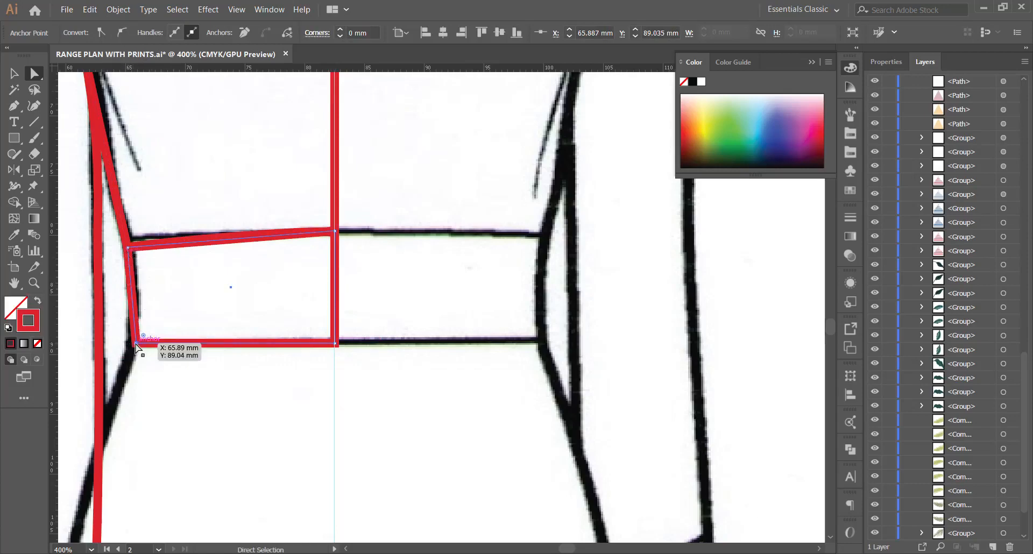
{"action": "left_click", "coordinate": [122, 32]}
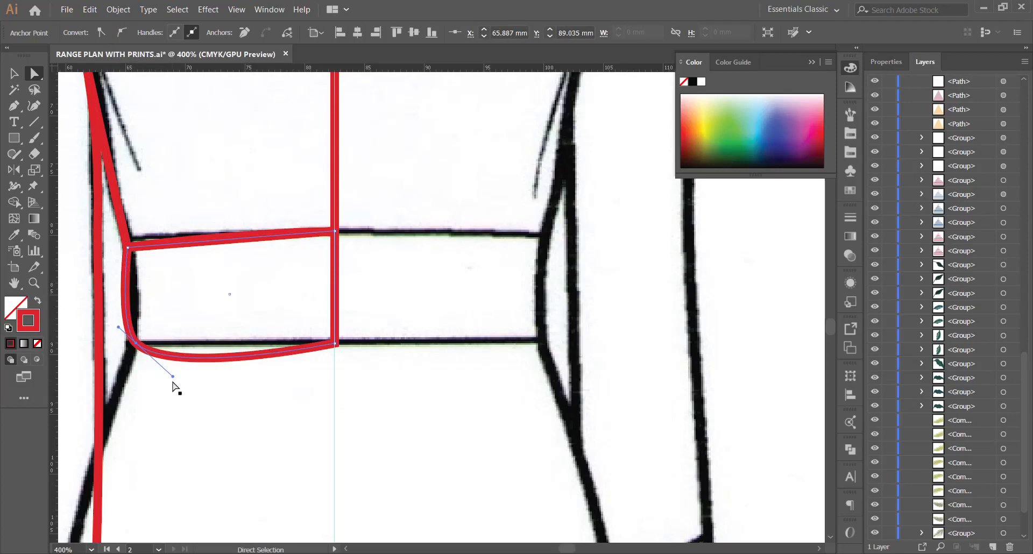
Try reshaping the waistband panel's lower and side edges with the smooth corner's handles, and undo the handle changes.
{"action": "left_click_drag", "start_coordinate": [172, 377], "coordinate": [187, 344]}
{"action": "left_click_drag", "start_coordinate": [119, 329], "coordinate": [144, 291]}
{"action": "key", "text": "ctrl+z"}
{"action": "key", "text": "ctrl+z"}
{"action": "key", "text": "ctrl+z"}
{"action": "key", "text": "ctrl+z"}
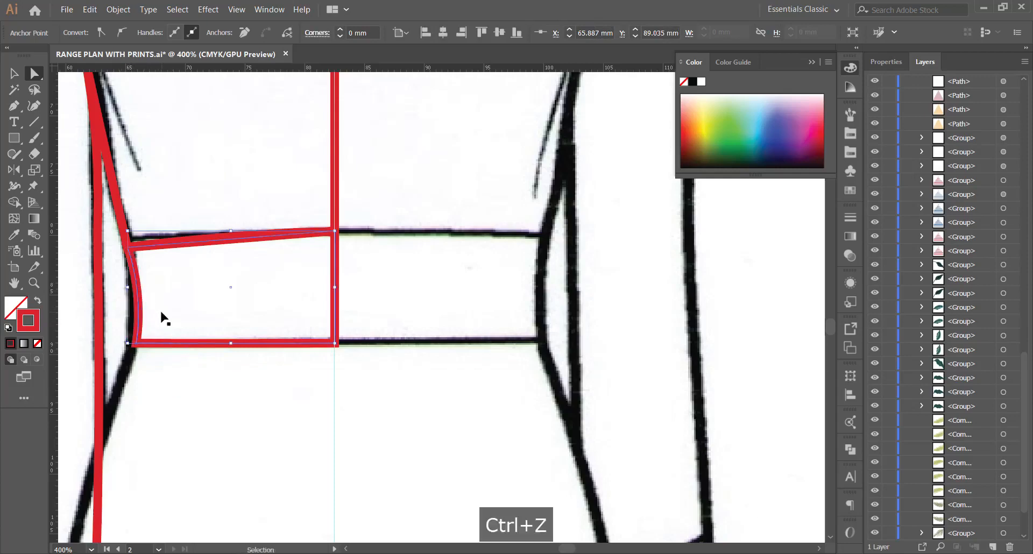
{"action": "key", "text": "ctrl+z"}
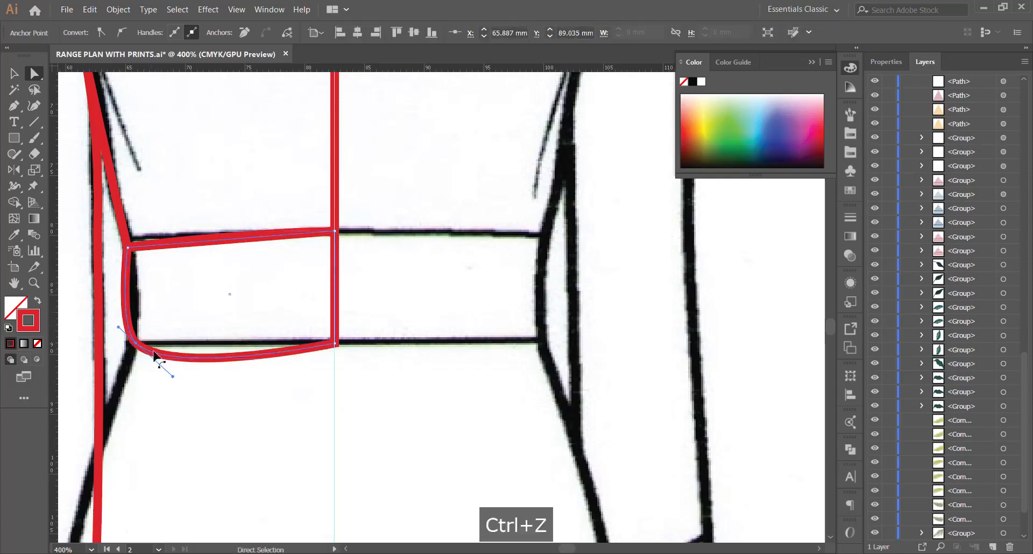
{"action": "left_click_drag", "start_coordinate": [172, 376], "coordinate": [183, 347]}
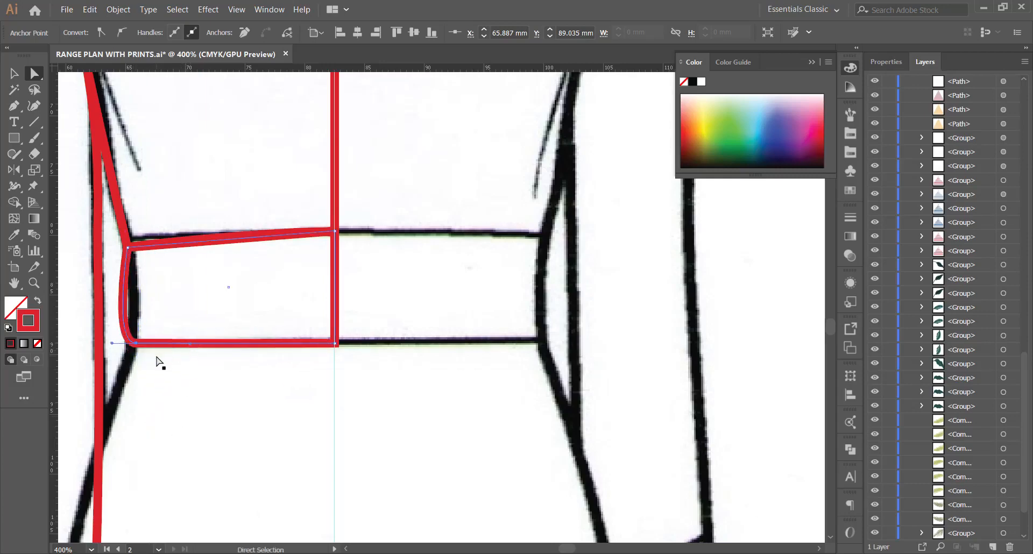
{"action": "key", "text": "ctrl+z"}
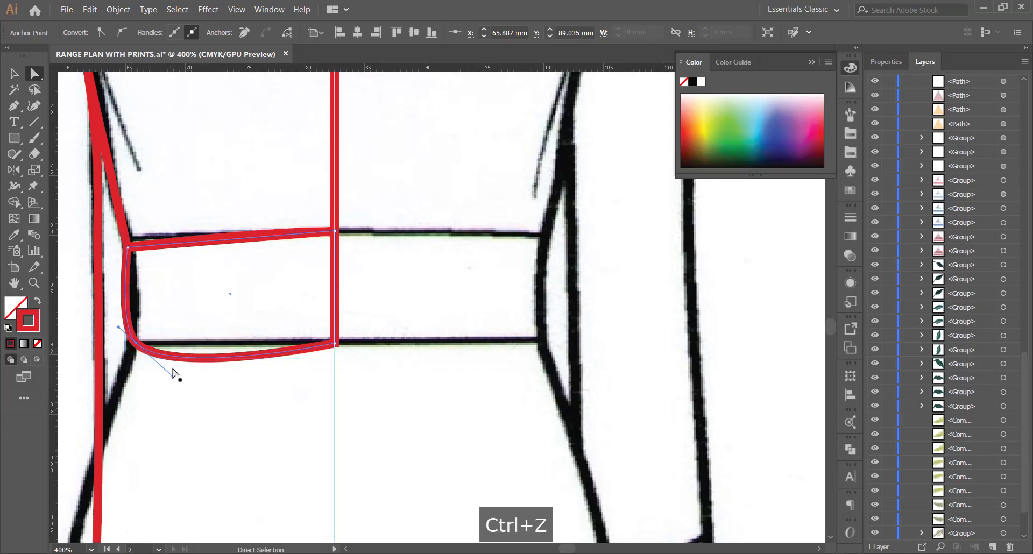
Level the lower corner's handle along the waistband's lower line, angle its side handle to follow the side seam, and deselect the panel.
{"action": "left_click_drag", "start_coordinate": [177, 375], "coordinate": [187, 344]}
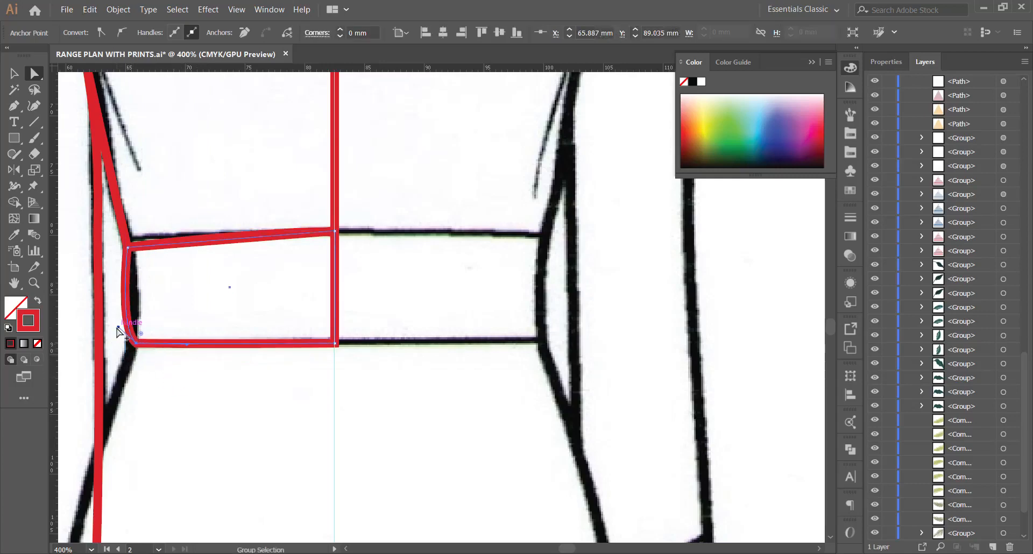
{"action": "left_click_drag", "start_coordinate": [118, 327], "coordinate": [135, 287]}
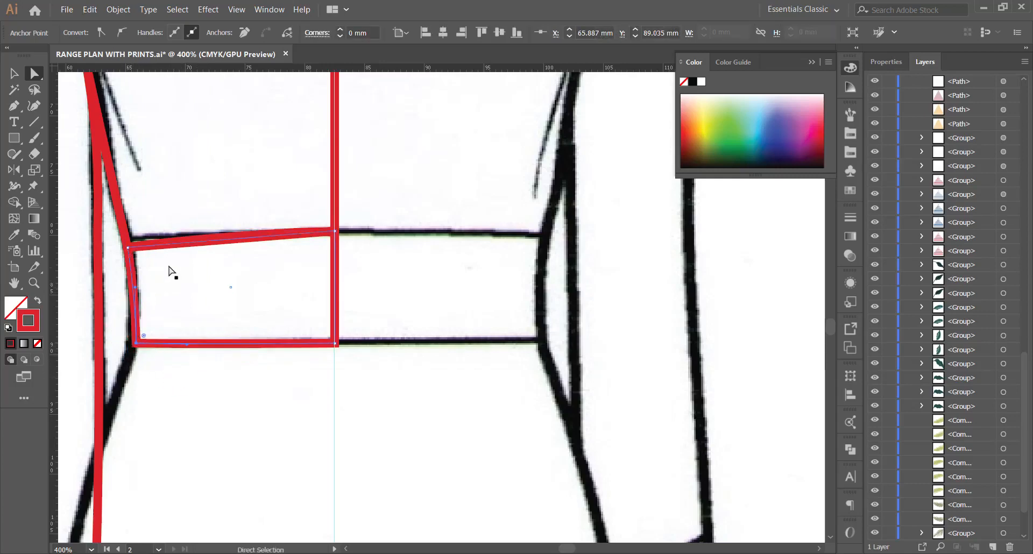
{"action": "left_click", "coordinate": [128, 249]}
{"action": "scroll", "coordinate": [221, 228], "scroll_direction": "down", "scroll_amount": 2}
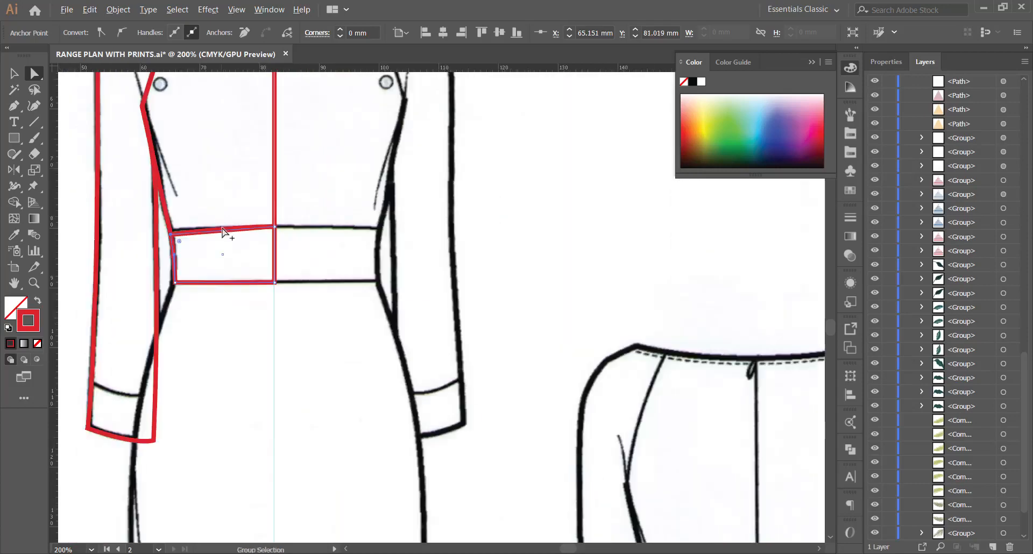
{"action": "left_click", "coordinate": [14, 73]}
{"action": "left_click", "coordinate": [312, 288]}
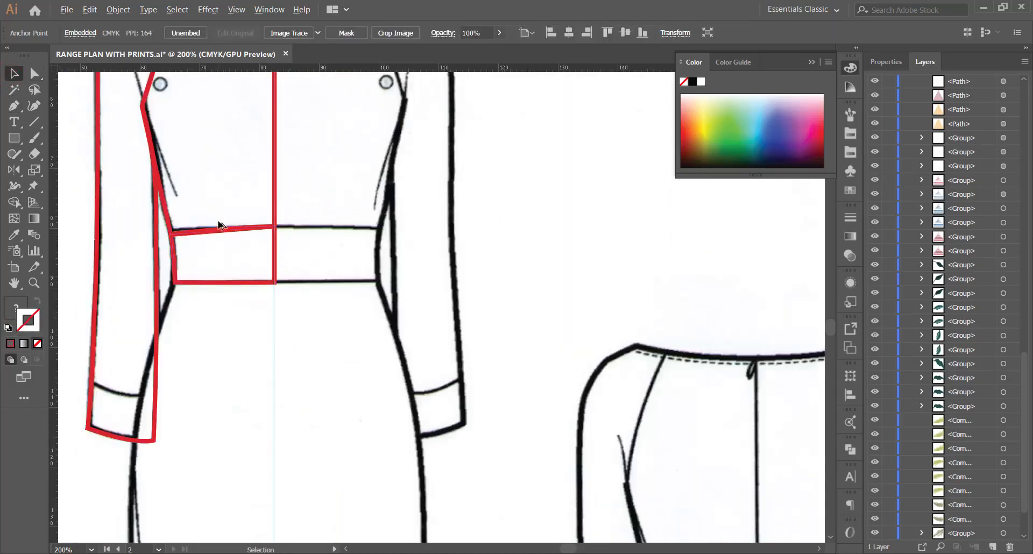
Convert the waistband panel's upper side corner, where it meets the side seam, to a smooth point.
{"action": "scroll", "coordinate": [218, 224], "scroll_direction": "up", "scroll_amount": 3}
{"action": "left_click", "coordinate": [197, 263]}
{"action": "left_click", "coordinate": [95, 283]}
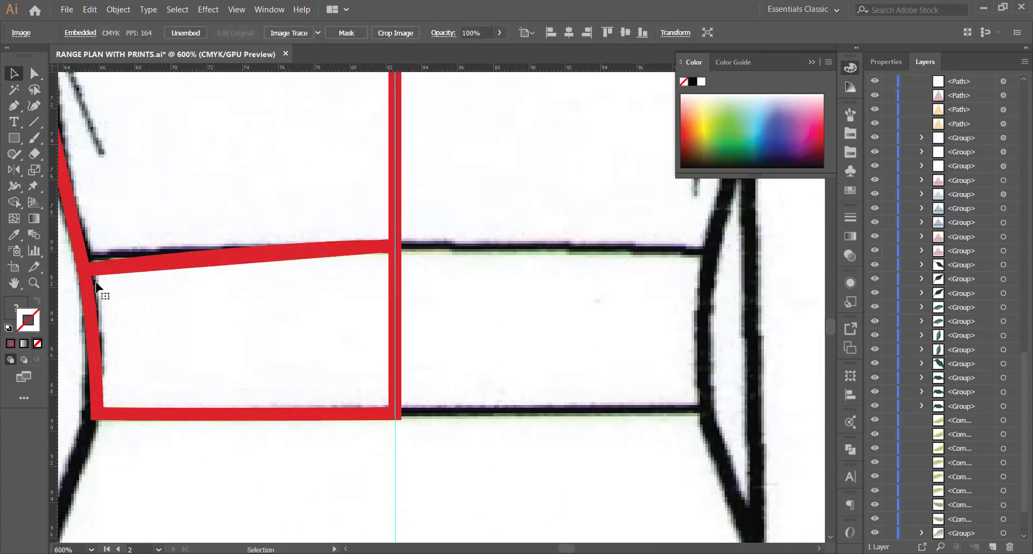
{"action": "left_click", "coordinate": [35, 74]}
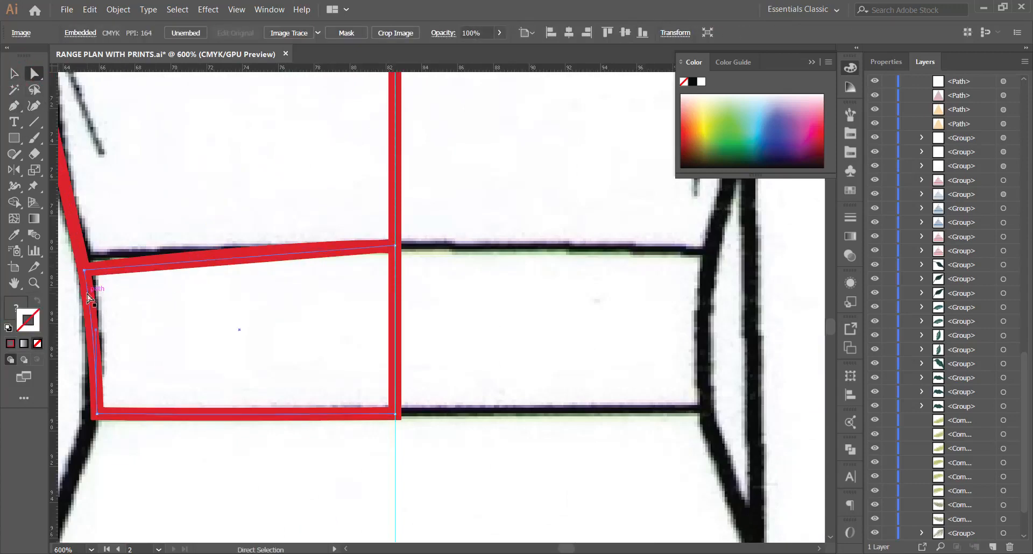
{"action": "left_click", "coordinate": [232, 263]}
{"action": "scroll", "coordinate": [231, 263], "scroll_direction": "up", "scroll_amount": 2}
{"action": "scroll", "coordinate": [323, 231], "scroll_direction": "down", "scroll_amount": 3}
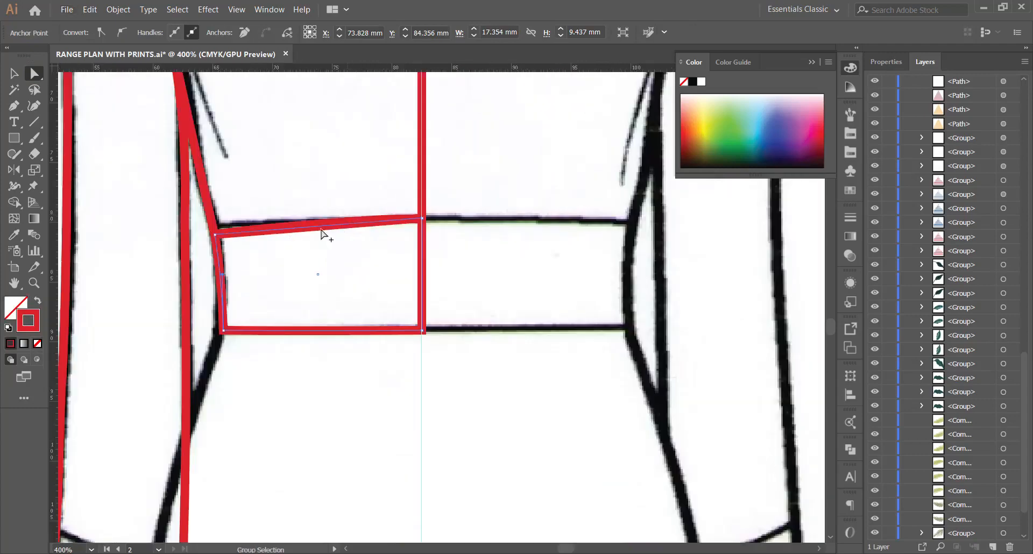
{"action": "scroll", "coordinate": [319, 235], "scroll_direction": "up", "scroll_amount": 2}
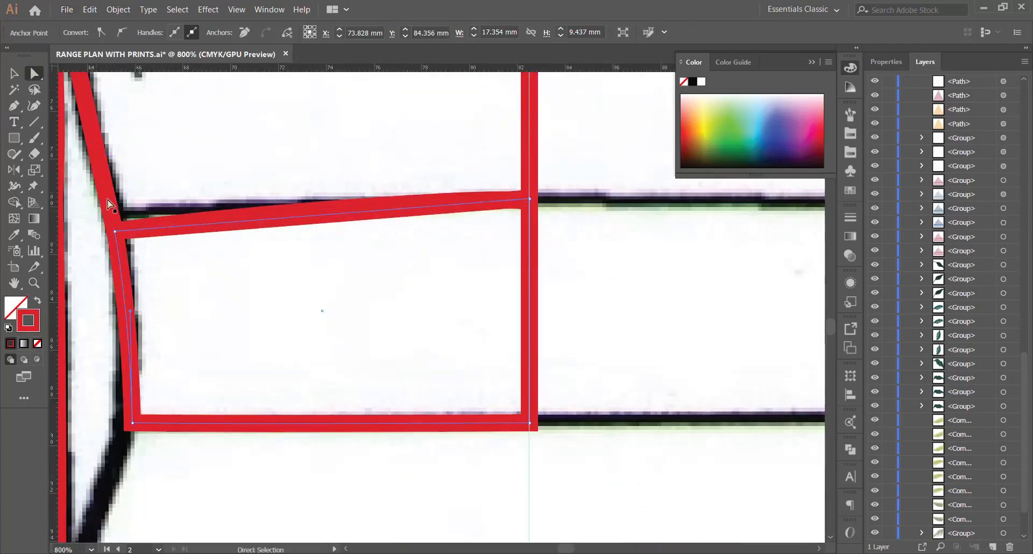
{"action": "left_click", "coordinate": [114, 232]}
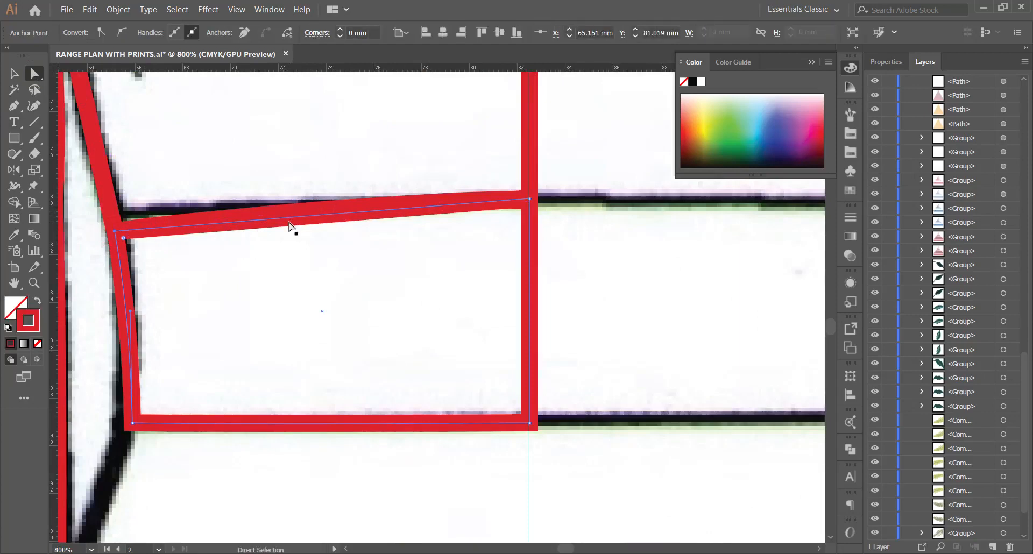
{"action": "left_click", "coordinate": [121, 32]}
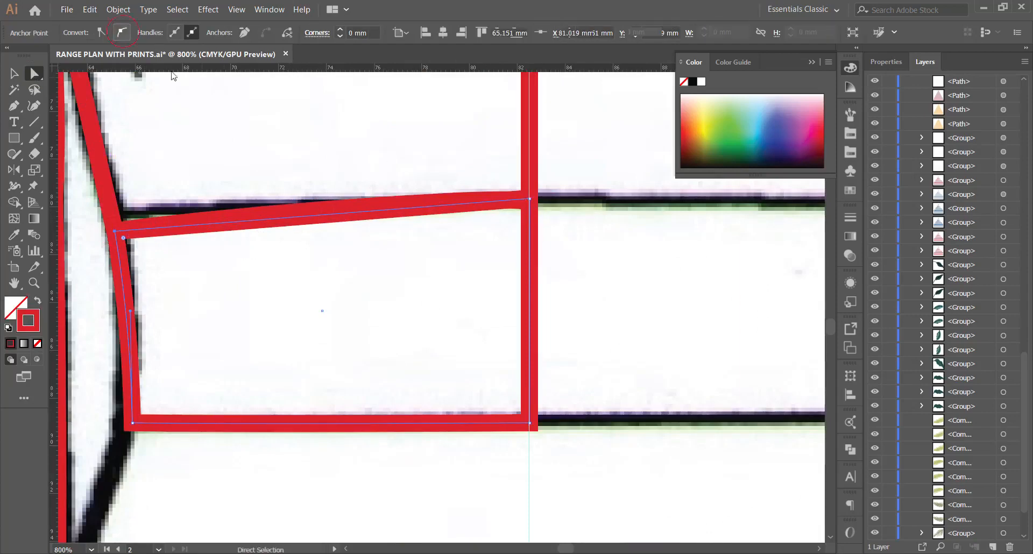
Swing the upper side corner's lower handle inward, independently of its other handle, so the panel's side edge follows the side seam.
{"action": "left_click_drag", "start_coordinate": [86, 274], "coordinate": [129, 279]}
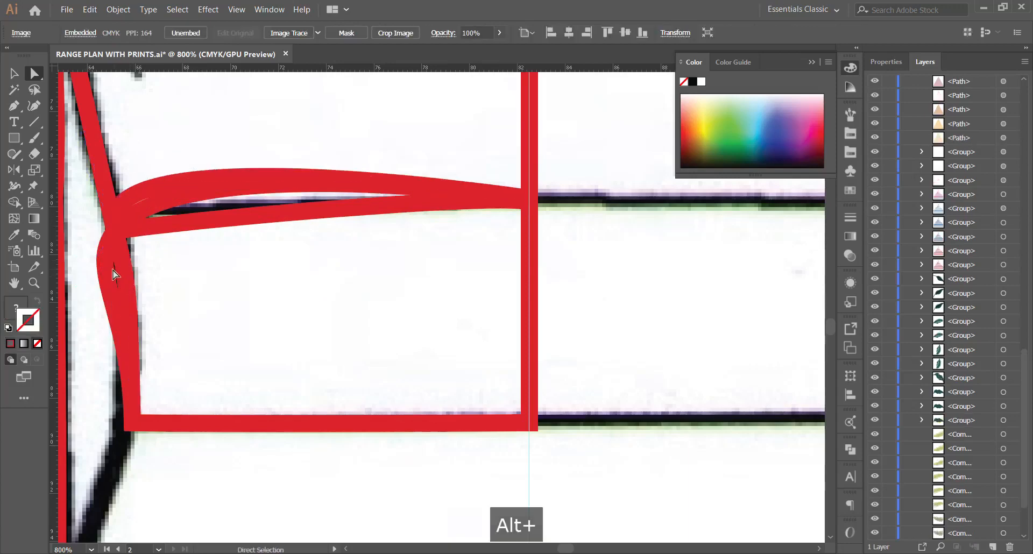
{"action": "left_click", "coordinate": [107, 261]}
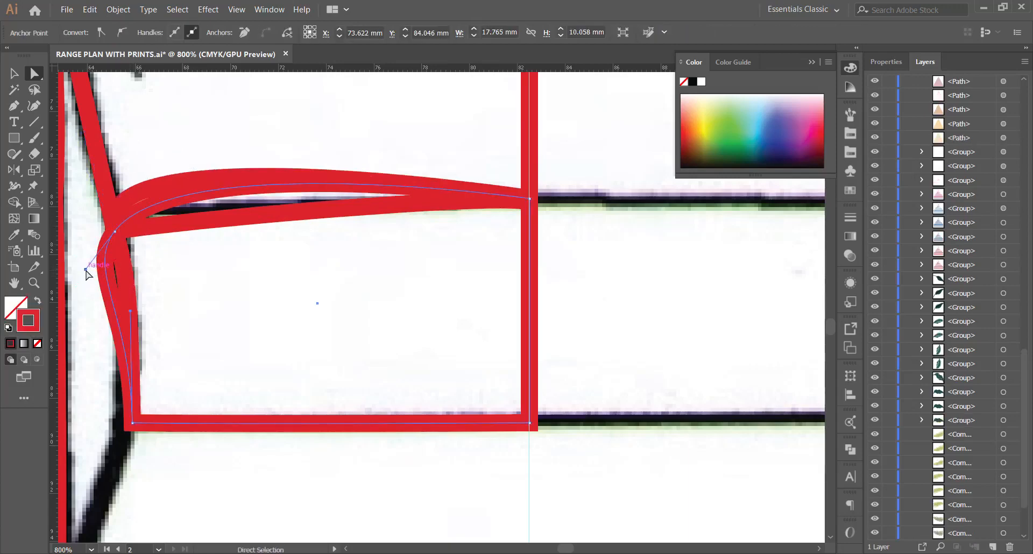
{"action": "left_click_drag", "start_coordinate": [86, 273], "coordinate": [133, 277]}
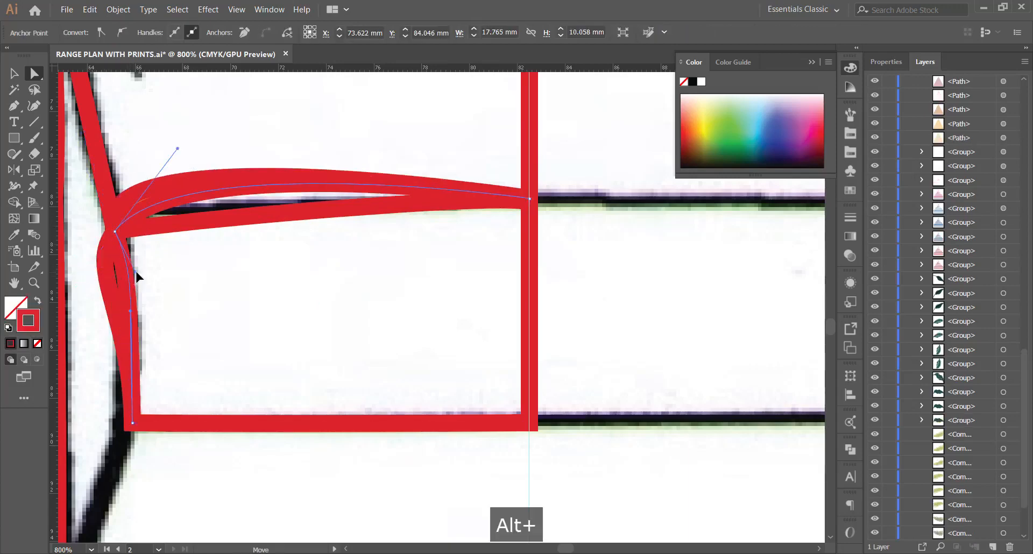
Lay the upper side corner's other handle along the waistband's top edge to flatten the curve, and deselect the panel.
{"action": "left_click_drag", "start_coordinate": [115, 233], "coordinate": [341, 199]}
{"action": "left_click", "coordinate": [115, 223]}
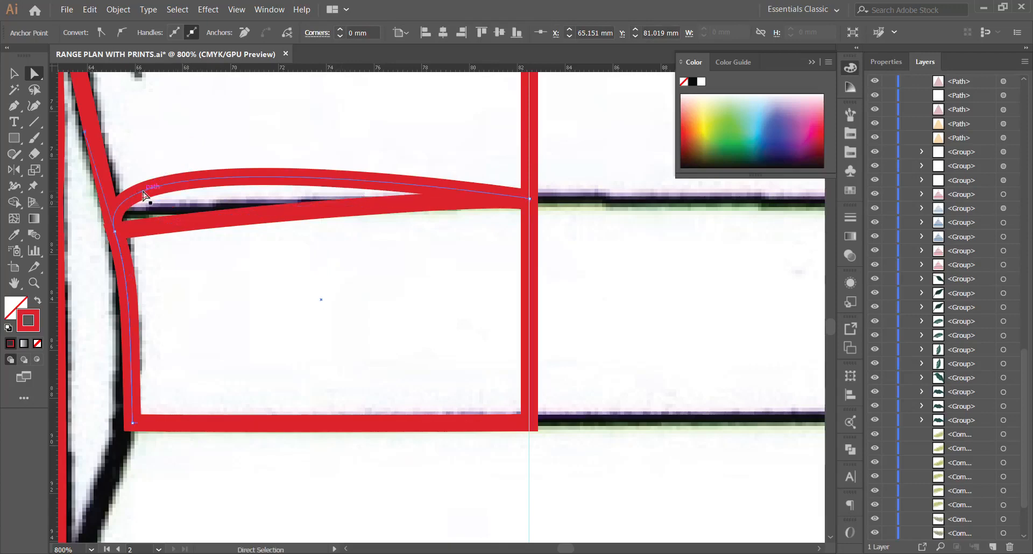
{"action": "mouse_move", "coordinate": [83, 133]}
{"action": "left_mouse_down"}
{"action": "mouse_move", "coordinate": [257, 210]}
{"action": "mouse_move", "coordinate": [340, 208]}
{"action": "left_mouse_up"}
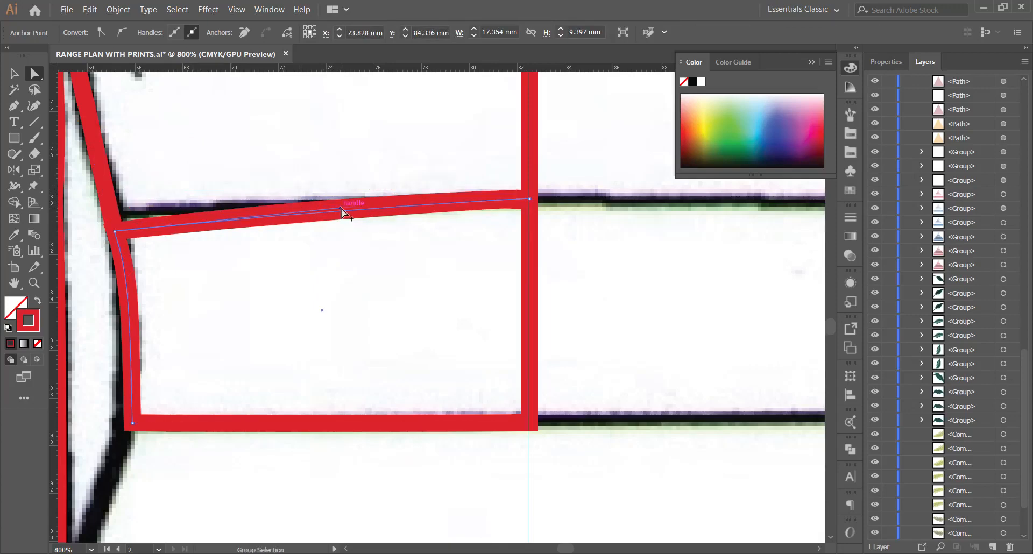
{"action": "scroll", "coordinate": [334, 205], "scroll_direction": "down", "scroll_amount": 2}
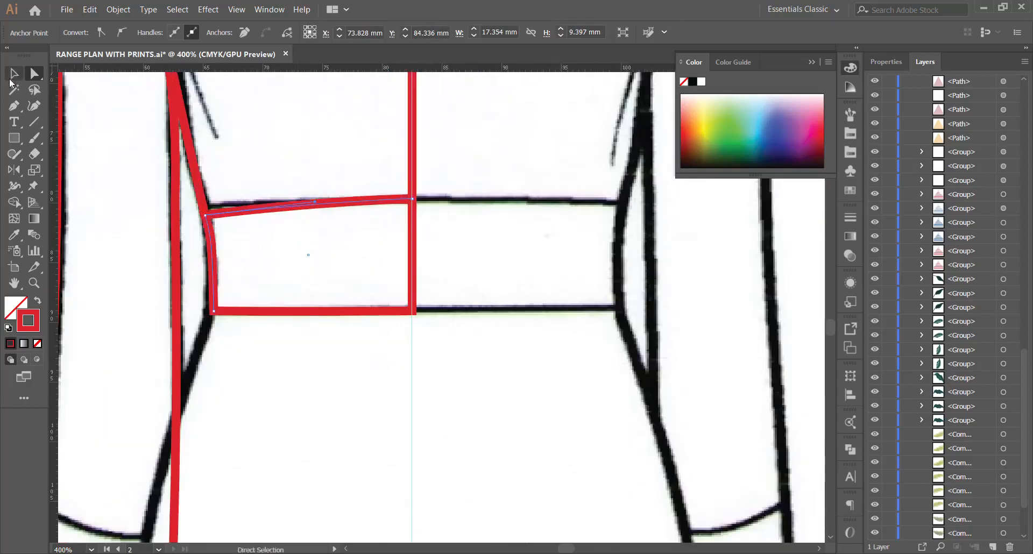
{"action": "left_click", "coordinate": [14, 76]}
{"action": "left_click", "coordinate": [100, 144]}
{"action": "scroll", "coordinate": [371, 275], "scroll_direction": "down", "scroll_amount": 3}
{"action": "scroll", "coordinate": [372, 287], "scroll_direction": "down", "scroll_amount": 4}
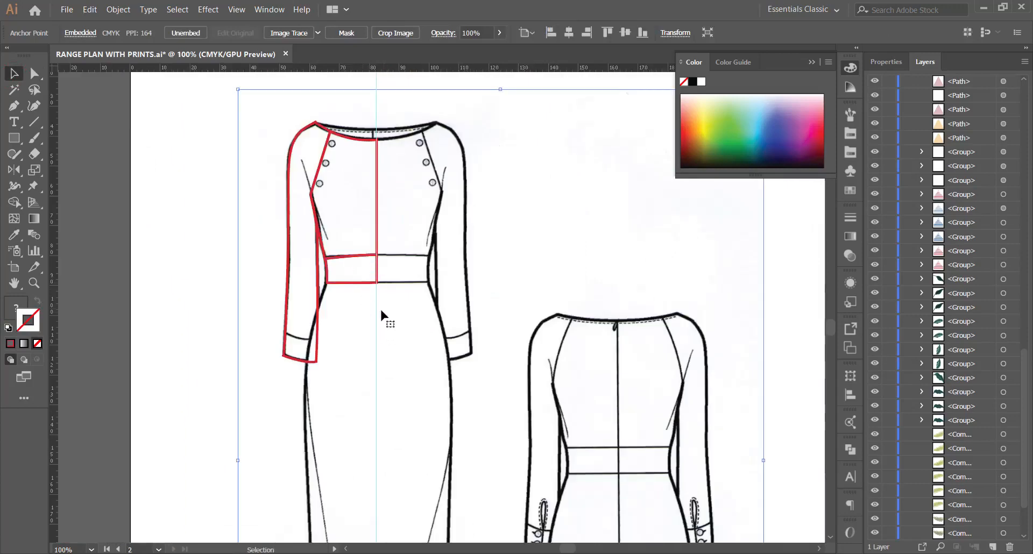
{"action": "scroll", "coordinate": [386, 316], "scroll_direction": "up", "scroll_amount": 3}
{"action": "scroll", "coordinate": [388, 218], "scroll_direction": "up", "scroll_amount": 2}
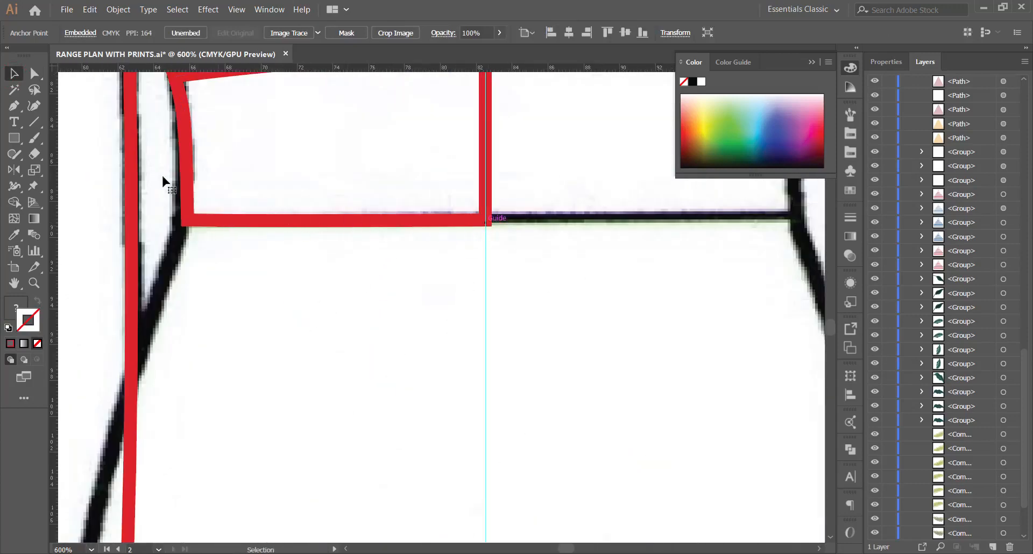
Add an anchor point near the middle of the red waistband outline's bottom edge.
{"action": "left_click", "coordinate": [14, 105]}
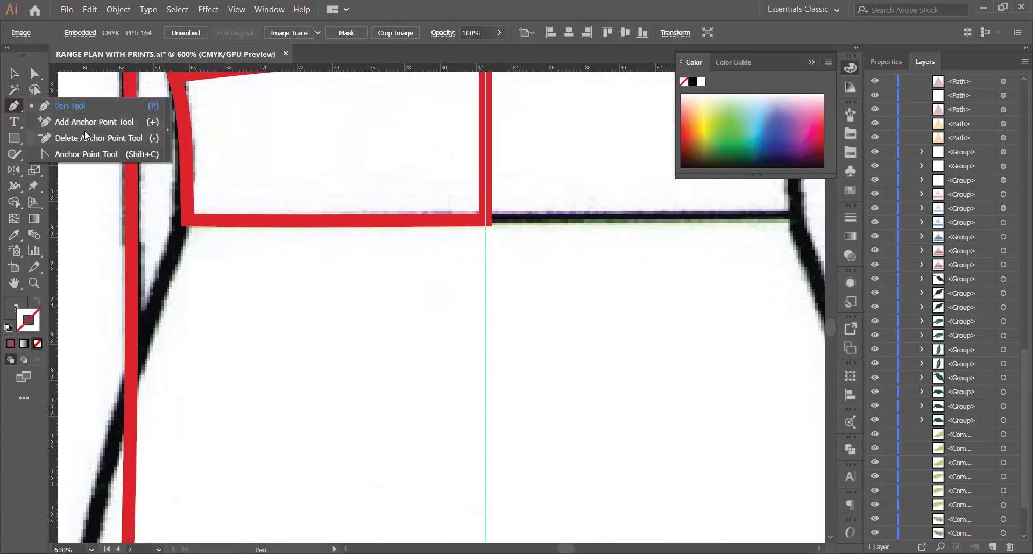
{"action": "left_click", "coordinate": [95, 120]}
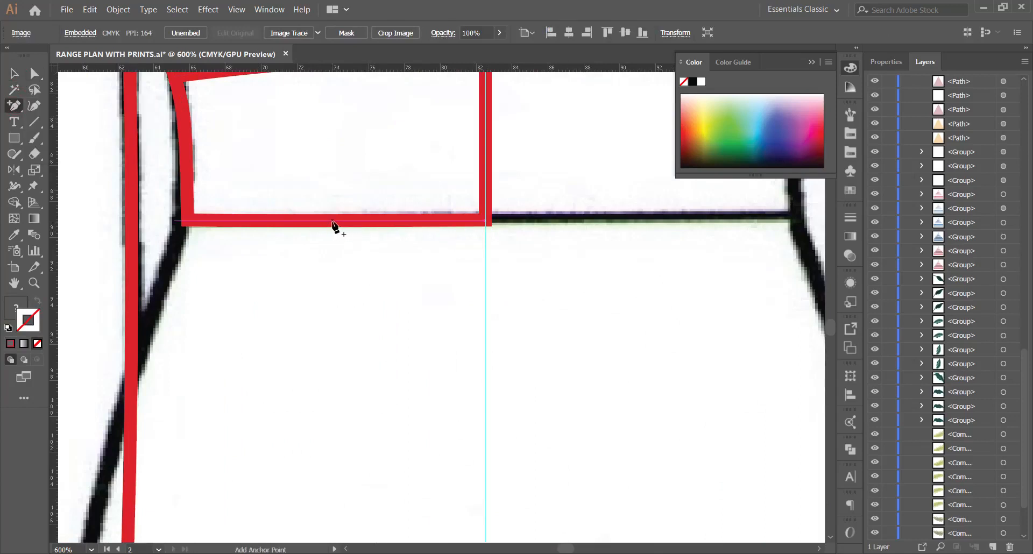
{"action": "left_click", "coordinate": [332, 221]}
Paste a copy of the waistband's bottom edge in front, offset it downward, and move it back onto the original edge.
{"action": "key", "text": "a"}
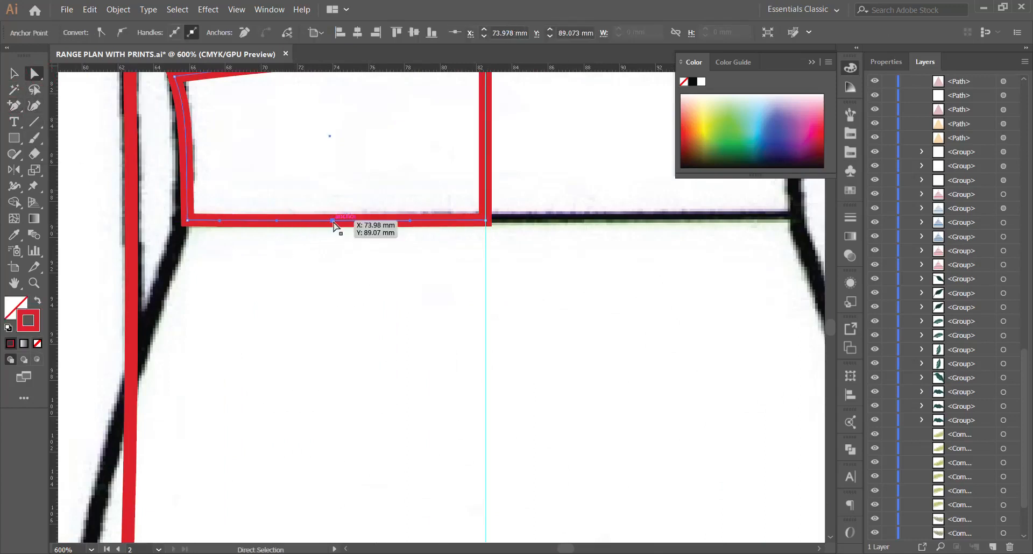
{"action": "key", "text": "ctrl"}
{"action": "key", "text": "ctrl+f"}
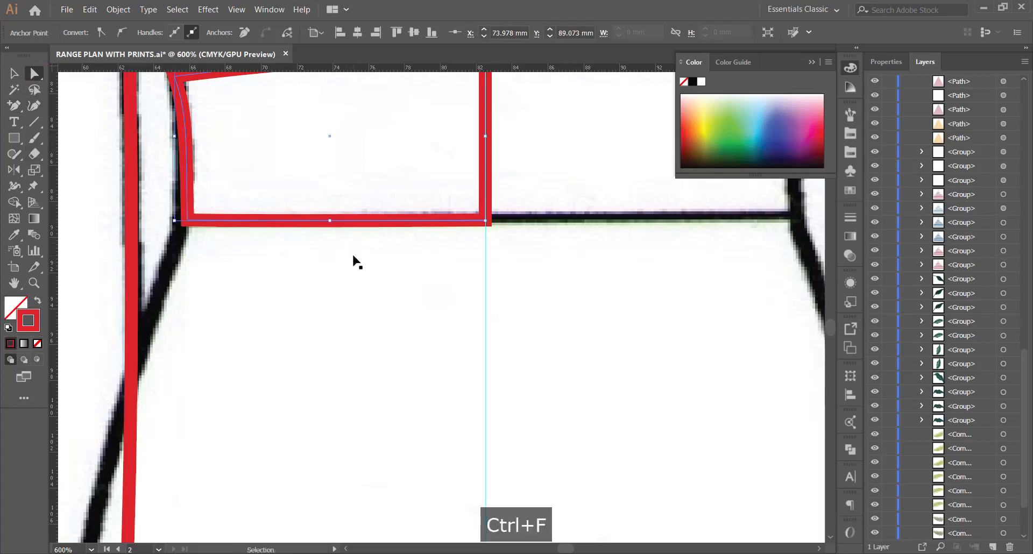
{"action": "key", "text": "Down"}
{"action": "key", "text": "Down"}
{"action": "key", "text": "Down"}
{"action": "key", "text": "Down"}
{"action": "key", "text": "Down"}
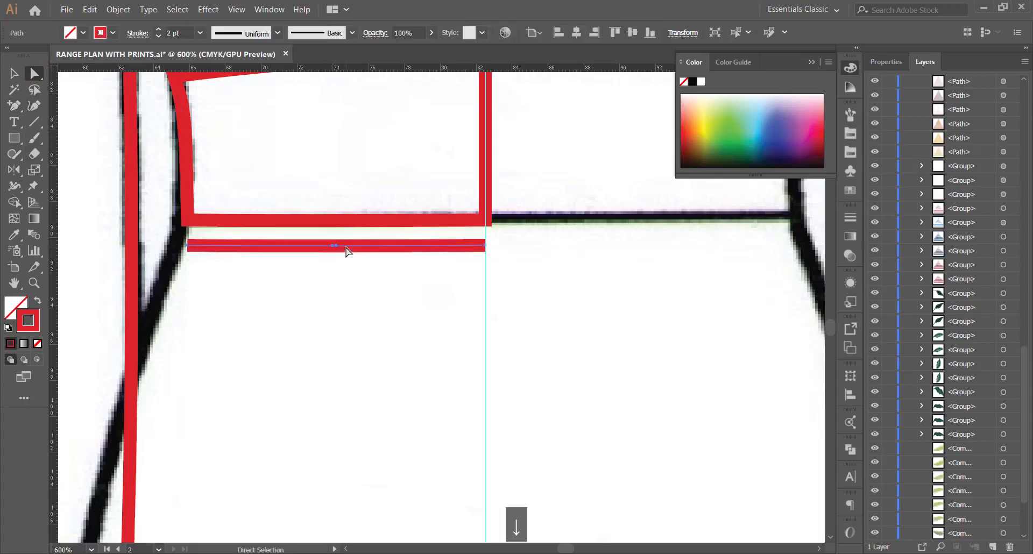
{"action": "left_click_drag", "start_coordinate": [333, 252], "coordinate": [334, 220]}
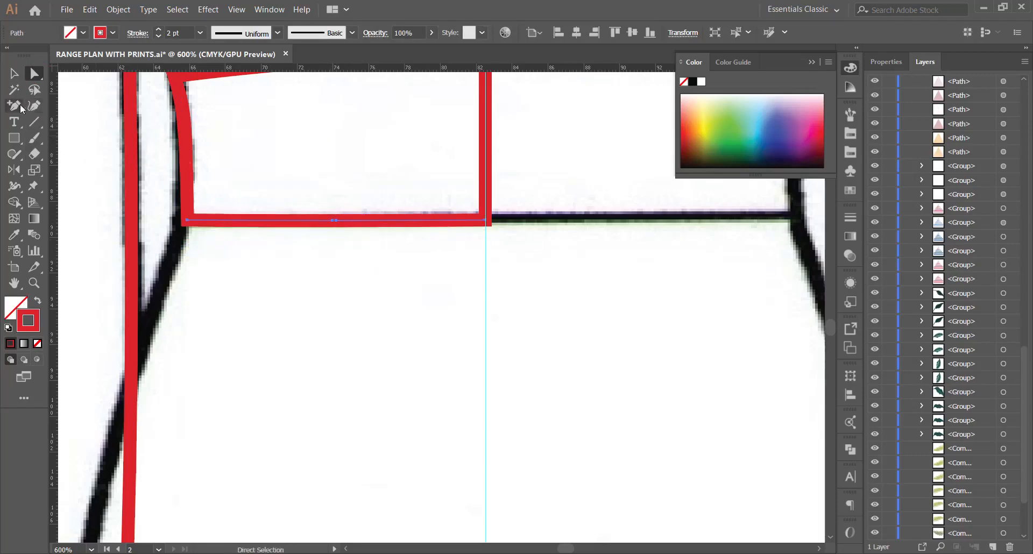
Start the skirt outline with the Pen tool at the waistband's lower side corner and curve it down the skirt's side seam.
{"action": "left_click", "coordinate": [22, 108]}
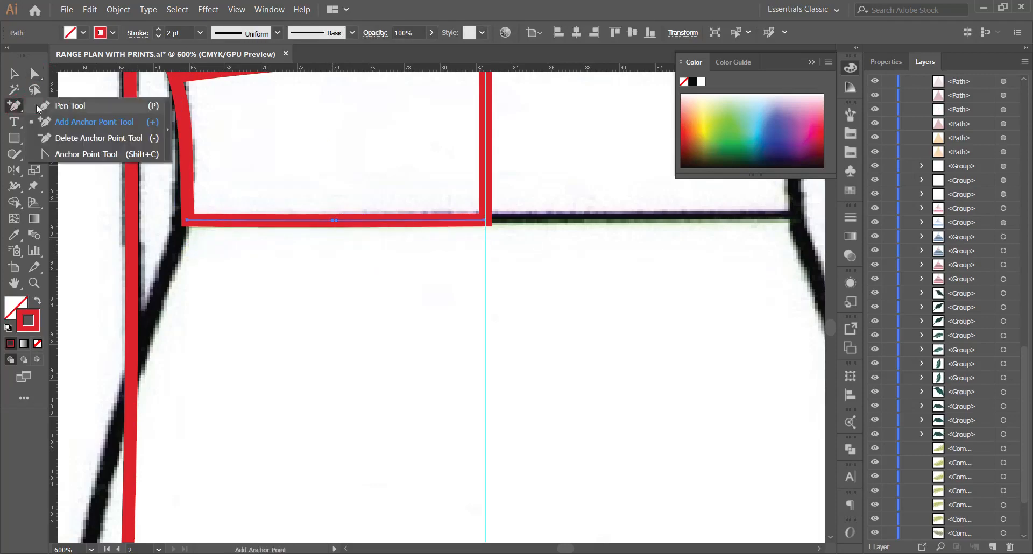
{"action": "left_click", "coordinate": [187, 222]}
{"action": "key", "text": "ctrl+1"}
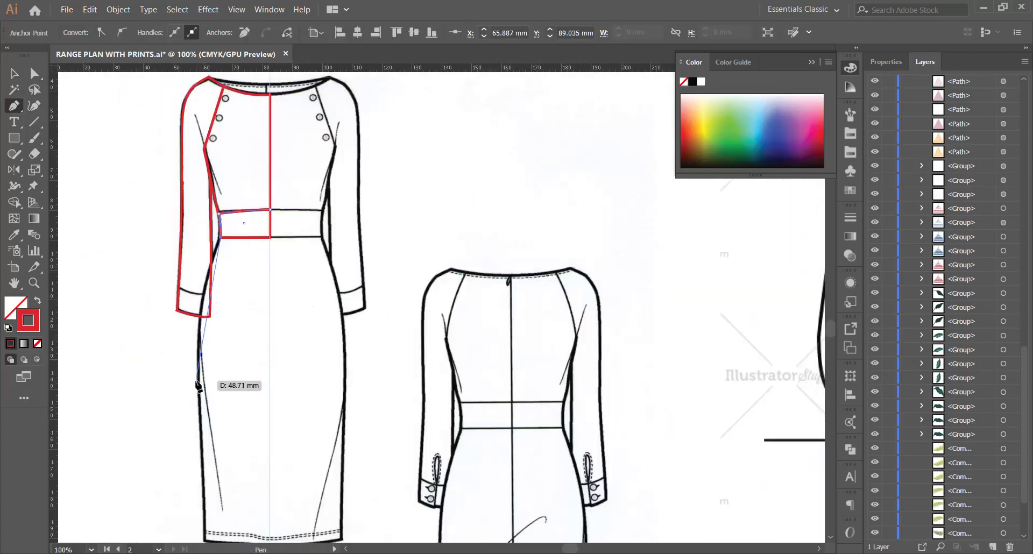
{"action": "left_click_drag", "start_coordinate": [201, 380], "coordinate": [389, 509]}
Trace the skirt's hem to the centre guide and continue the outline straight up to the waistband's lower centre corner.
{"action": "scroll", "coordinate": [205, 458], "scroll_direction": "down", "scroll_amount": 2}
{"action": "scroll", "coordinate": [207, 456], "scroll_direction": "up", "scroll_amount": 4}
{"action": "scroll", "coordinate": [198, 474], "scroll_direction": "down", "scroll_amount": 1}
{"action": "scroll", "coordinate": [203, 446], "scroll_direction": "up", "scroll_amount": 1}
{"action": "left_click_drag", "start_coordinate": [454, 523], "coordinate": [475, 521]}
{"action": "scroll", "coordinate": [430, 323], "scroll_direction": "down", "scroll_amount": 5}
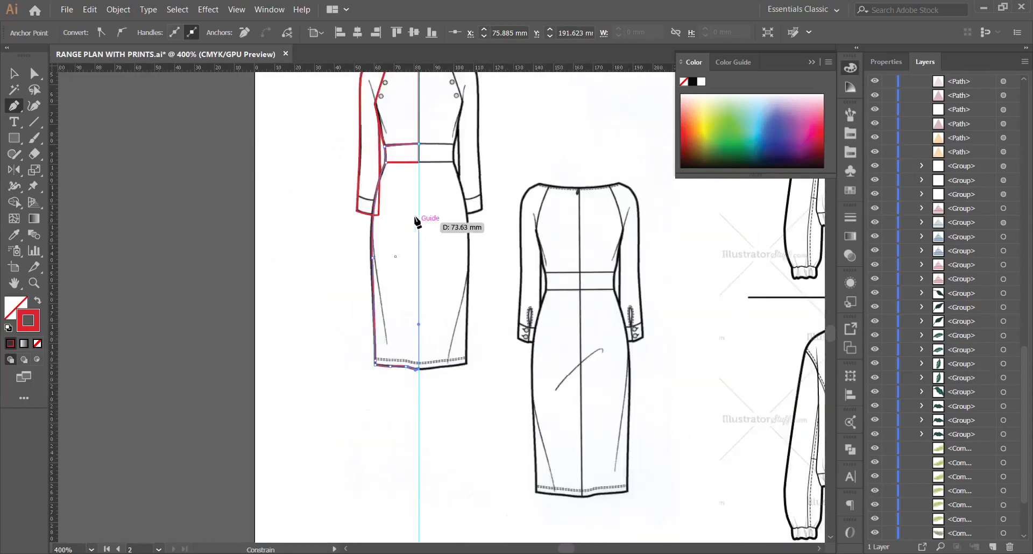
{"action": "scroll", "coordinate": [423, 215], "scroll_direction": "up", "scroll_amount": 2}
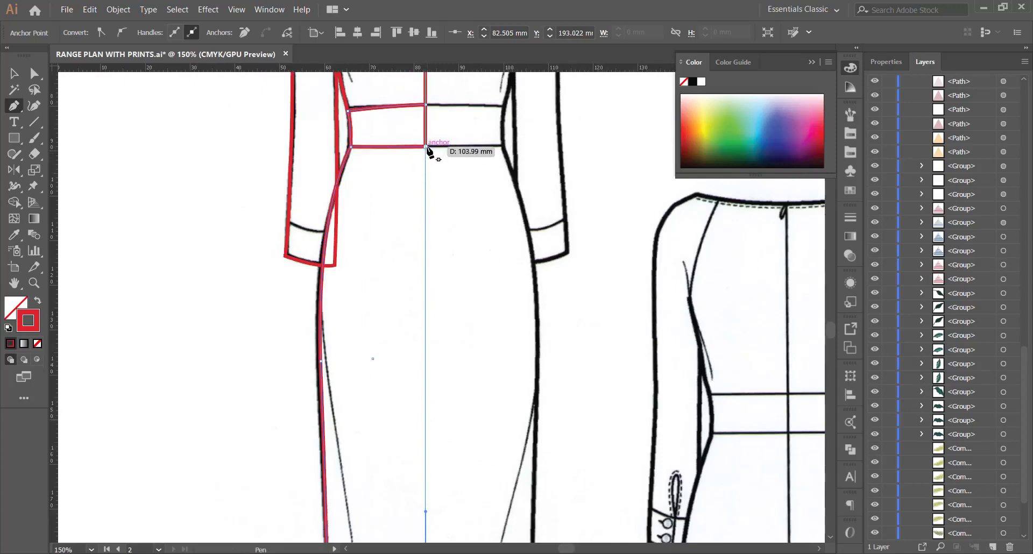
{"action": "left_click", "coordinate": [427, 147]}
Try moving the skirt and waistband outlines apart to check their shapes, and undo the moves.
{"action": "left_click", "coordinate": [14, 81]}
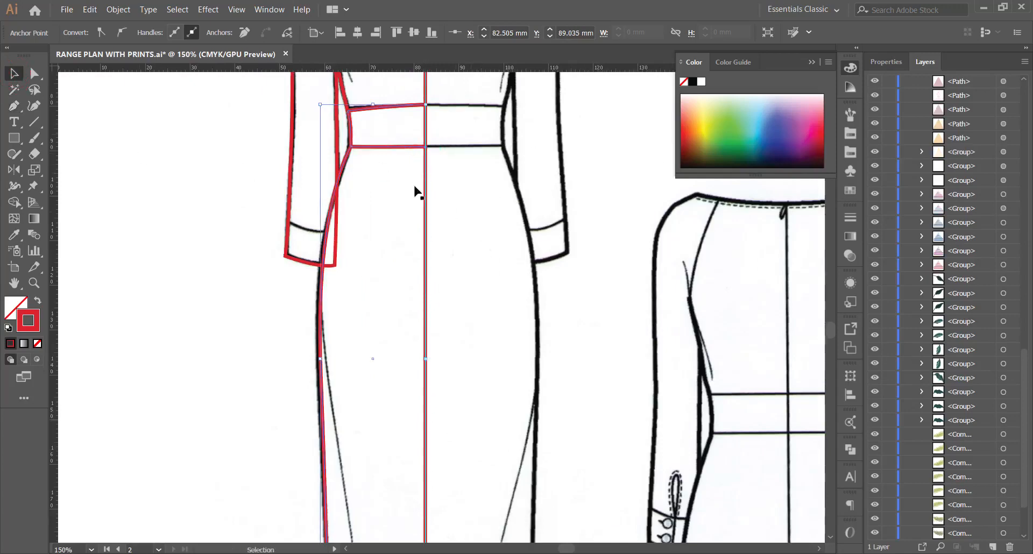
{"action": "left_click", "coordinate": [428, 175]}
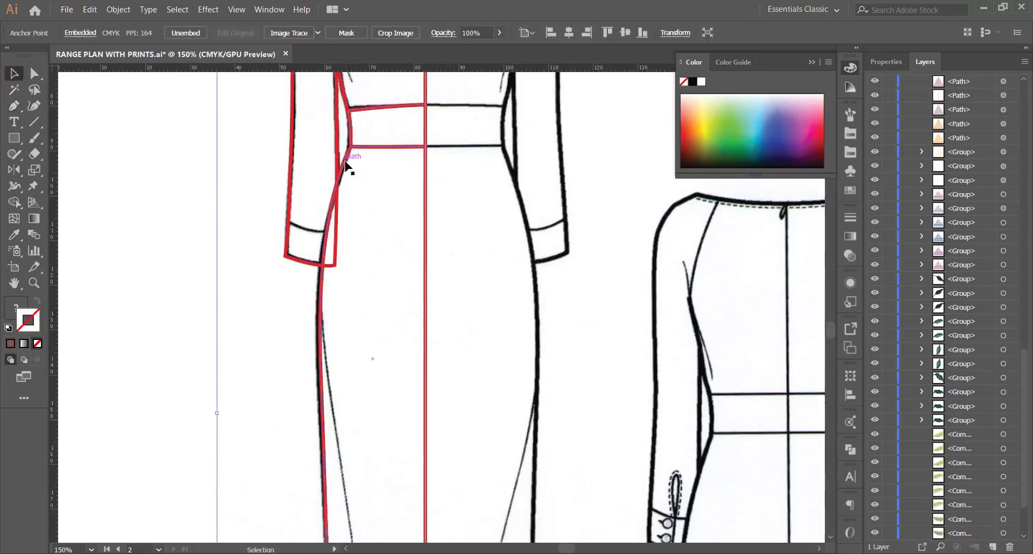
{"action": "left_click_drag", "start_coordinate": [346, 161], "coordinate": [384, 217]}
{"action": "key", "text": "ctrl+z"}
{"action": "scroll", "coordinate": [403, 109], "scroll_direction": "up", "scroll_amount": 5}
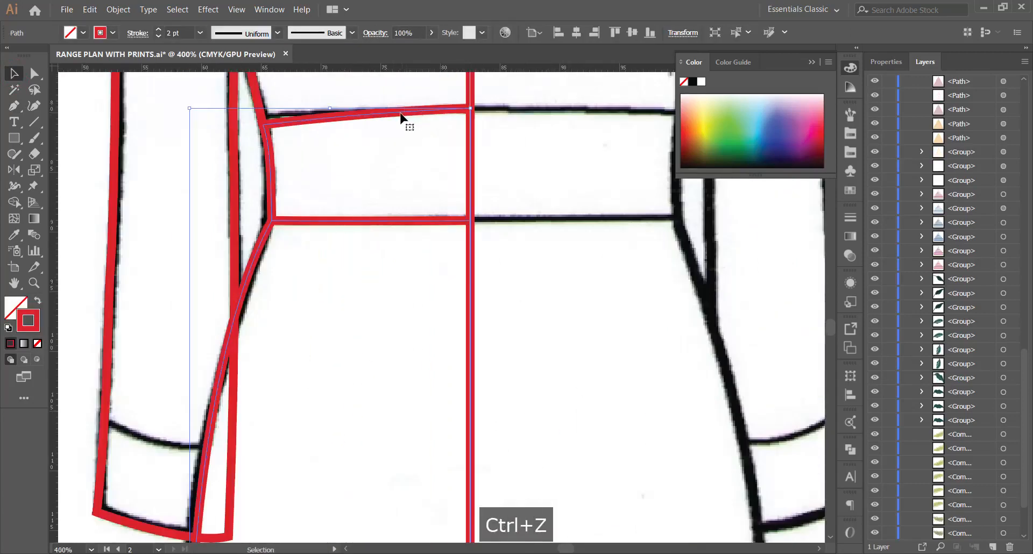
{"action": "key", "text": "ctrl+z"}
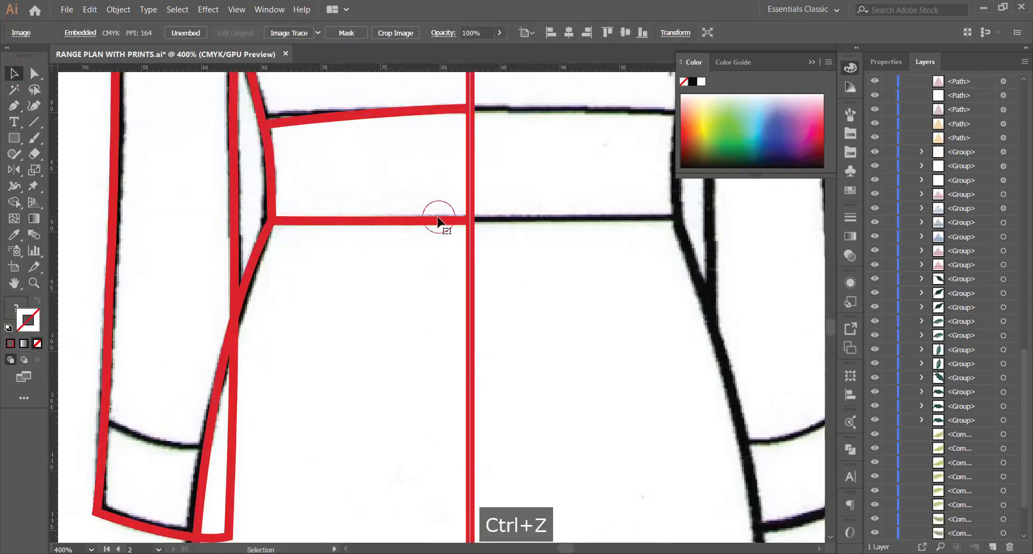
{"action": "left_click_drag", "start_coordinate": [437, 221], "coordinate": [391, 284]}
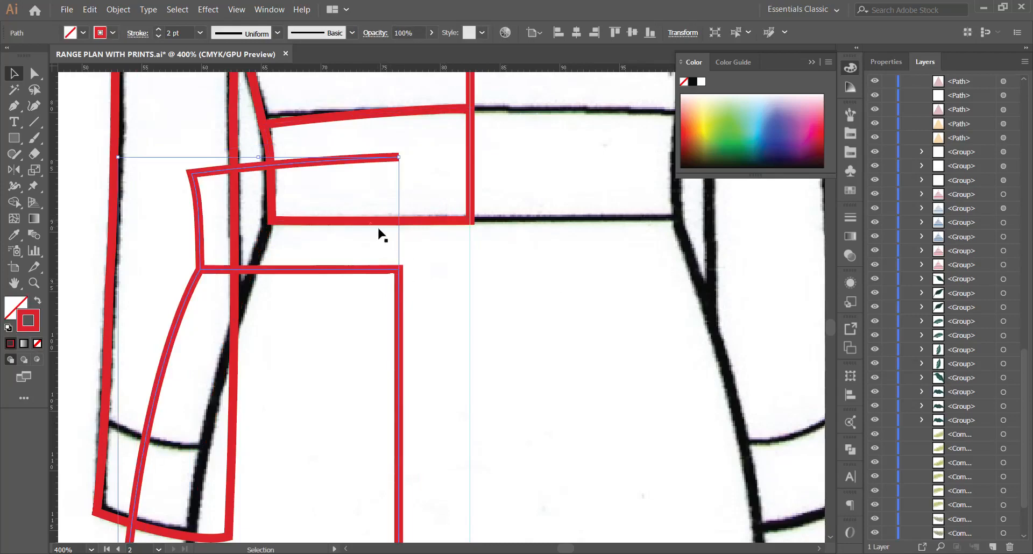
{"action": "left_click", "coordinate": [337, 224]}
{"action": "left_click_drag", "start_coordinate": [336, 222], "coordinate": [400, 249]}
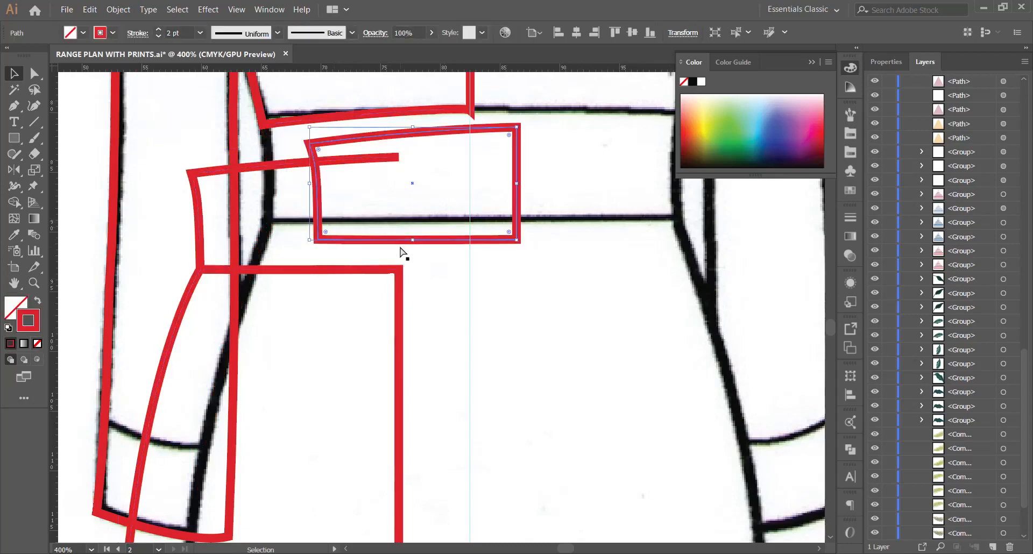
{"action": "key", "text": "ctrl+z"}
{"action": "key", "text": "ctrl+z"}
{"action": "key", "text": "ctrl+z"}
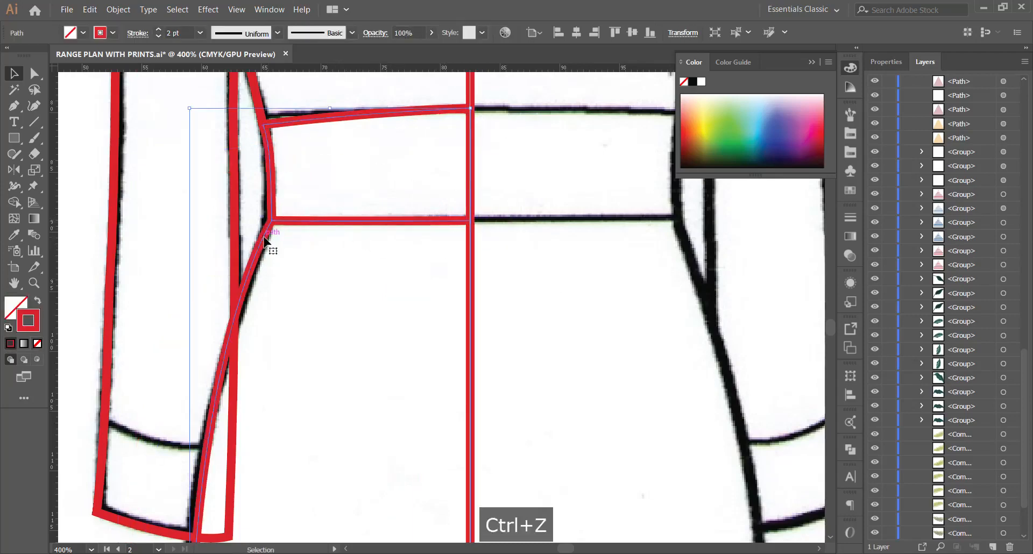
Move the skirt outline aside and delete its two extra anchor points along the waistband's top edge.
{"action": "left_click_drag", "start_coordinate": [264, 240], "coordinate": [199, 283]}
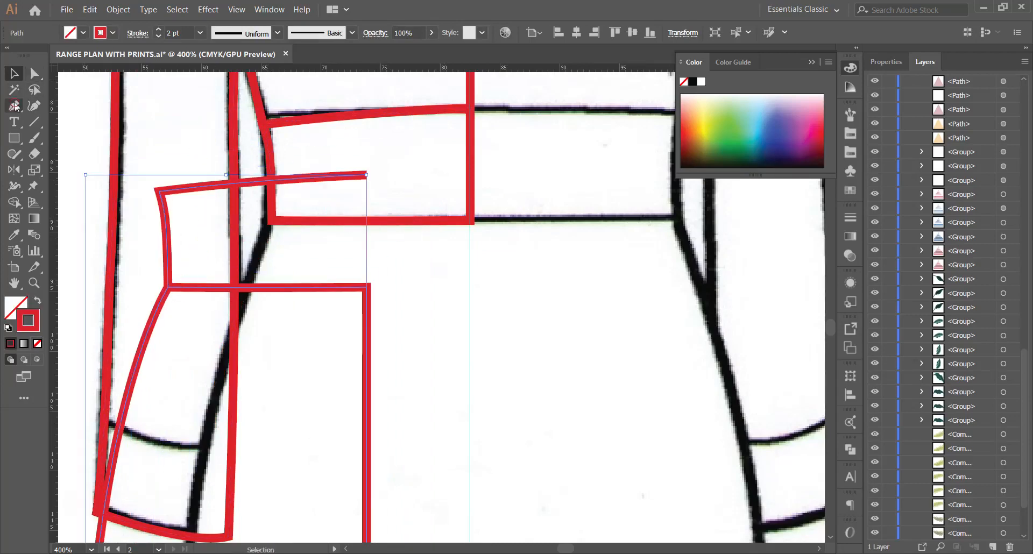
{"action": "left_click_drag", "start_coordinate": [16, 106], "coordinate": [70, 138]}
{"action": "left_click", "coordinate": [366, 175]}
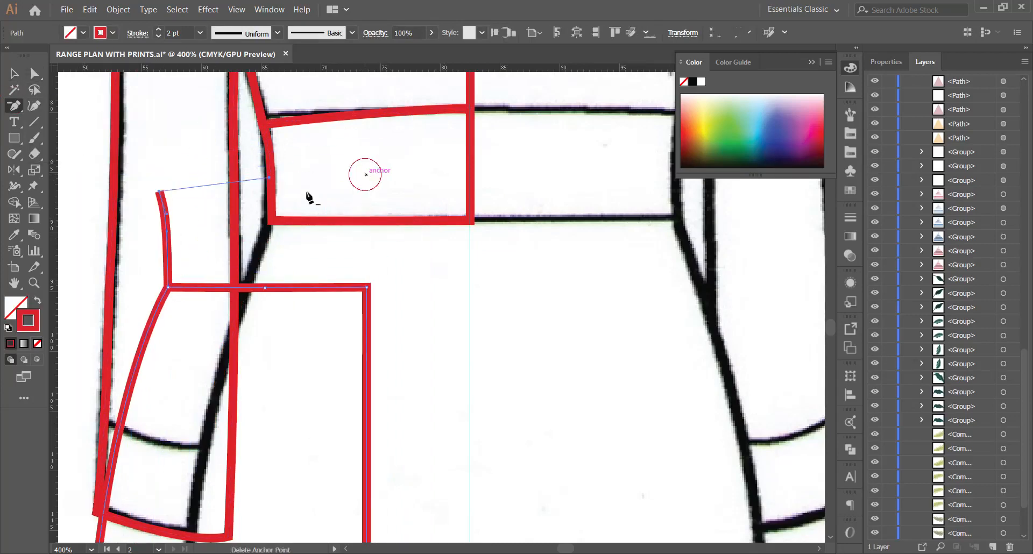
{"action": "left_click", "coordinate": [159, 191]}
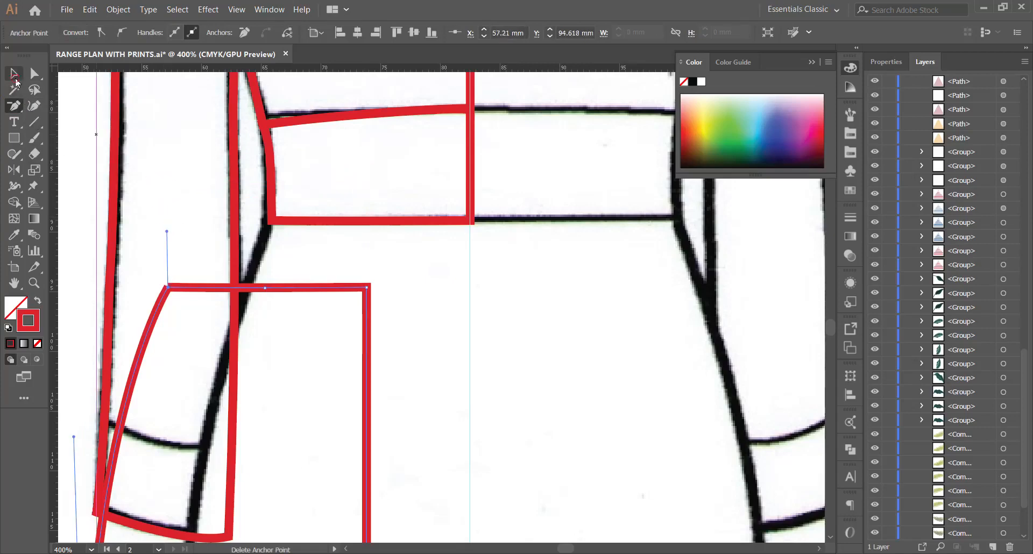
Move the skirt outline clear of the sleeve, across the centre guide.
{"action": "left_click", "coordinate": [16, 80]}
{"action": "scroll", "coordinate": [165, 286], "scroll_direction": "up", "scroll_amount": 3}
{"action": "scroll", "coordinate": [187, 288], "scroll_direction": "down", "scroll_amount": 4}
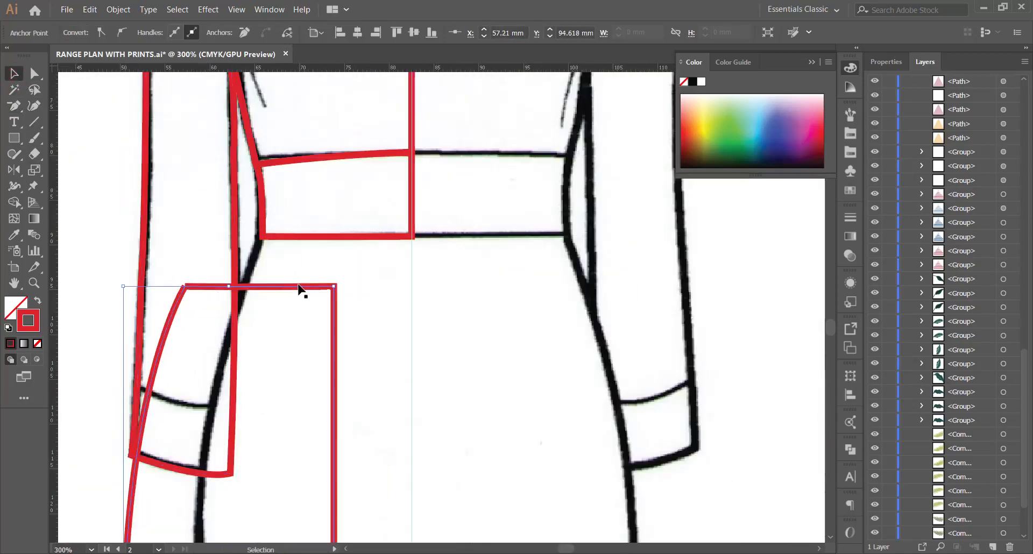
{"action": "left_click_drag", "start_coordinate": [298, 285], "coordinate": [431, 281]}
{"action": "scroll", "coordinate": [354, 271], "scroll_direction": "up", "scroll_amount": 4}
{"action": "scroll", "coordinate": [200, 330], "scroll_direction": "up", "scroll_amount": 3}
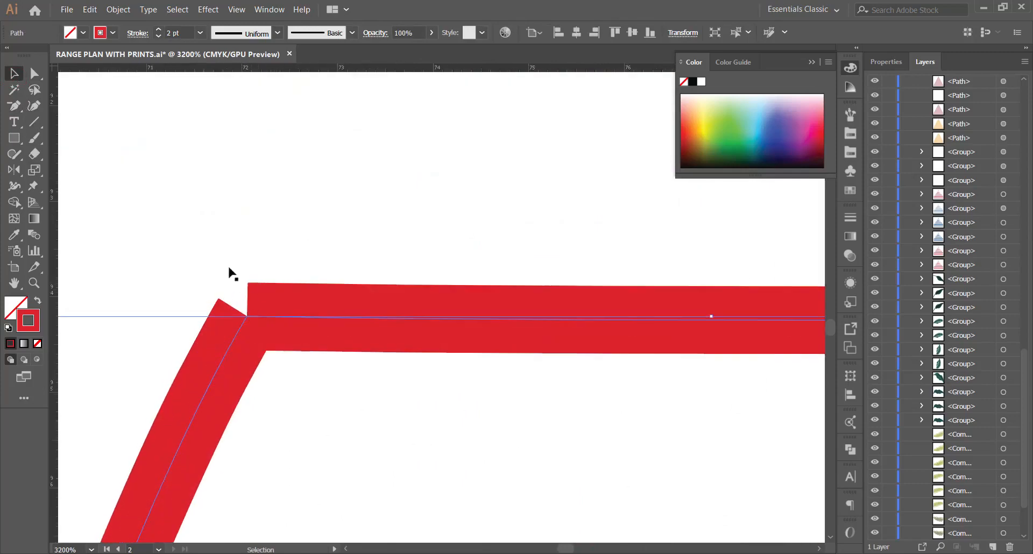
Separate the overlapping endpoints at the skirt outline's upper side corner by slightly shifting the side curve's endpoint.
{"action": "left_click", "coordinate": [35, 77]}
{"action": "left_click_drag", "start_coordinate": [247, 319], "coordinate": [212, 353]}
{"action": "key", "text": "ctrl+z"}
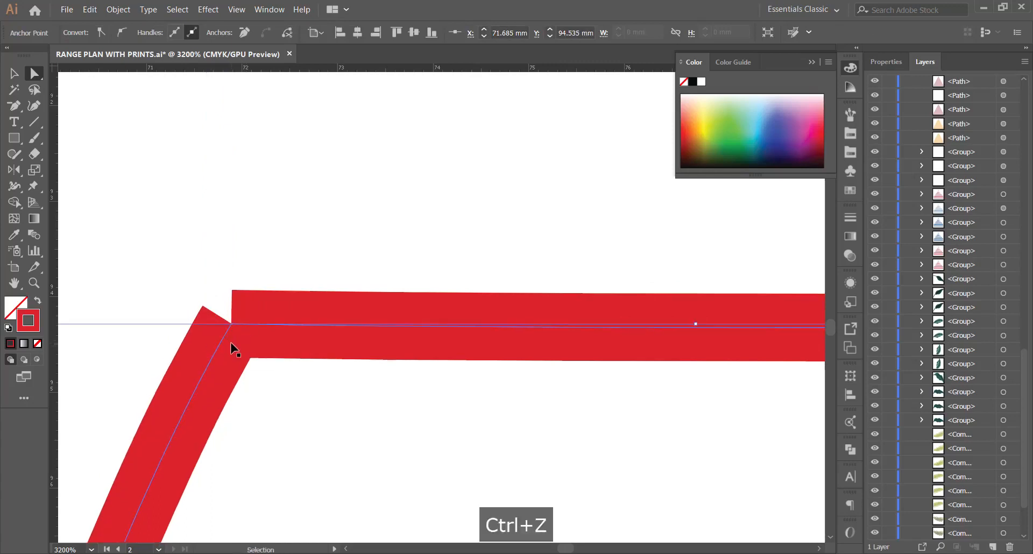
{"action": "scroll", "coordinate": [228, 342], "scroll_direction": "up", "scroll_amount": 3}
{"action": "mouse_move", "coordinate": [190, 416]}
{"action": "left_mouse_down"}
{"action": "mouse_move", "coordinate": [182, 432]}
{"action": "mouse_move", "coordinate": [181, 422]}
{"action": "left_mouse_up"}
{"action": "key", "text": "ctrl+z"}
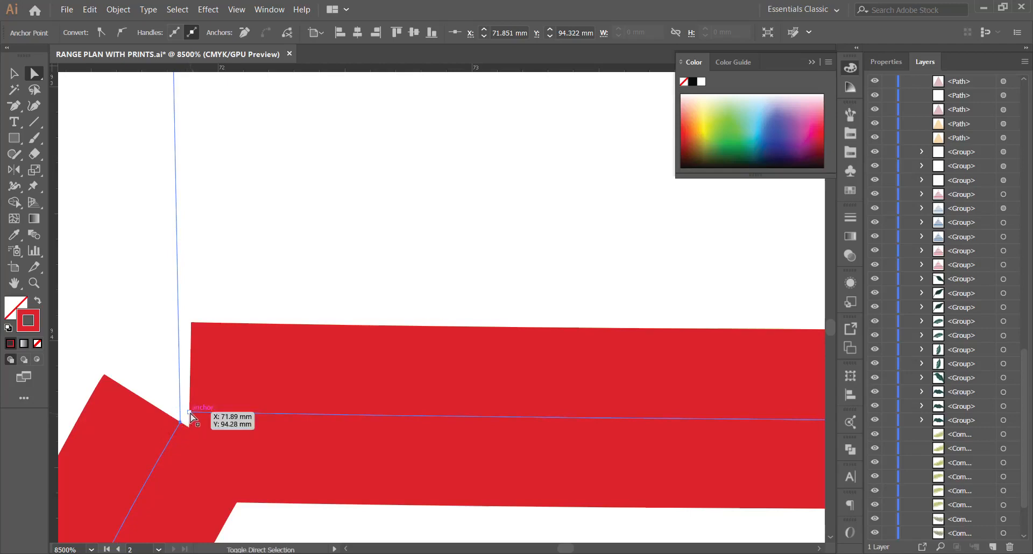
Join the two open endpoints at the skirt outline's upper side corner.
{"action": "left_click", "coordinate": [190, 412], "text": "shift"}
{"action": "right_click", "coordinate": [190, 412]}
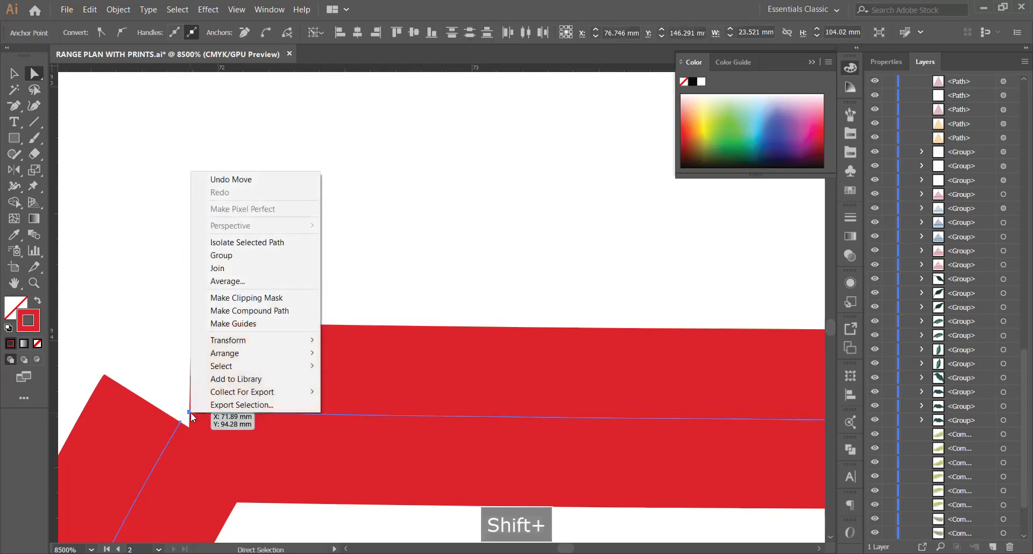
{"action": "left_click", "coordinate": [228, 269]}
{"action": "scroll", "coordinate": [275, 280], "scroll_direction": "down", "scroll_amount": 10}
Move the skirt outline back so its top edge meets the waistband's bottom edge at the centre guide, and deselect it.
{"action": "key", "text": "v"}
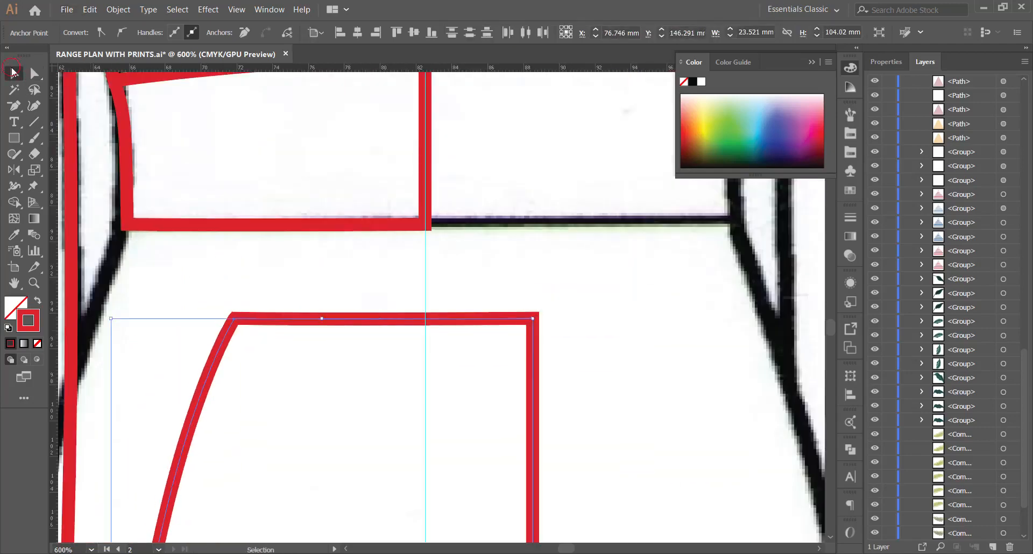
{"action": "left_click_drag", "start_coordinate": [339, 293], "coordinate": [286, 239]}
{"action": "scroll", "coordinate": [351, 238], "scroll_direction": "down", "scroll_amount": 3}
{"action": "left_click", "coordinate": [383, 250]}
{"action": "scroll", "coordinate": [364, 246], "scroll_direction": "down", "scroll_amount": 2}
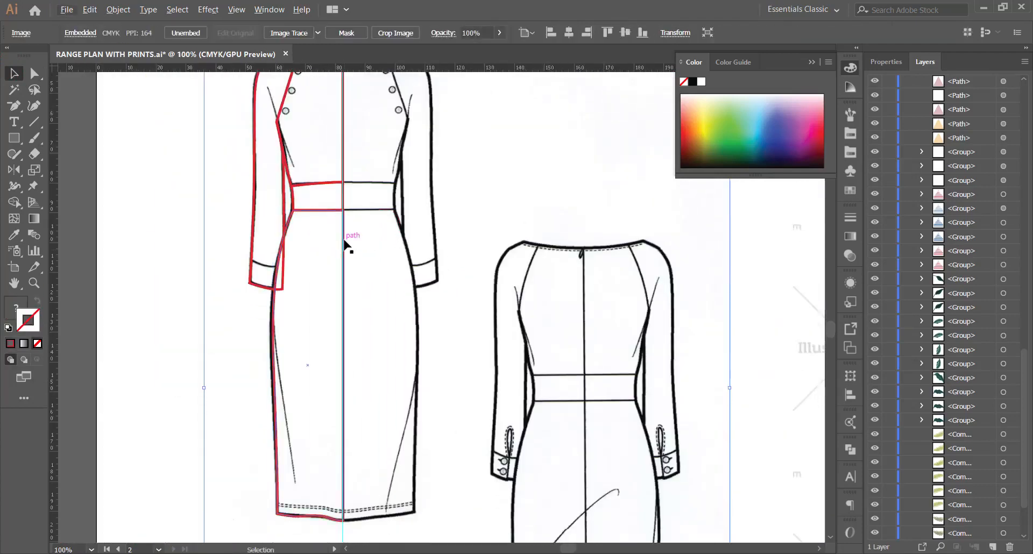
Convert the bodice's centre-front neckline anchor to smooth and adjust its handles to follow the neckline curve and vertical centre line.
{"action": "scroll", "coordinate": [345, 244], "scroll_direction": "down", "scroll_amount": 2}
{"action": "scroll", "coordinate": [371, 197], "scroll_direction": "up", "scroll_amount": 6}
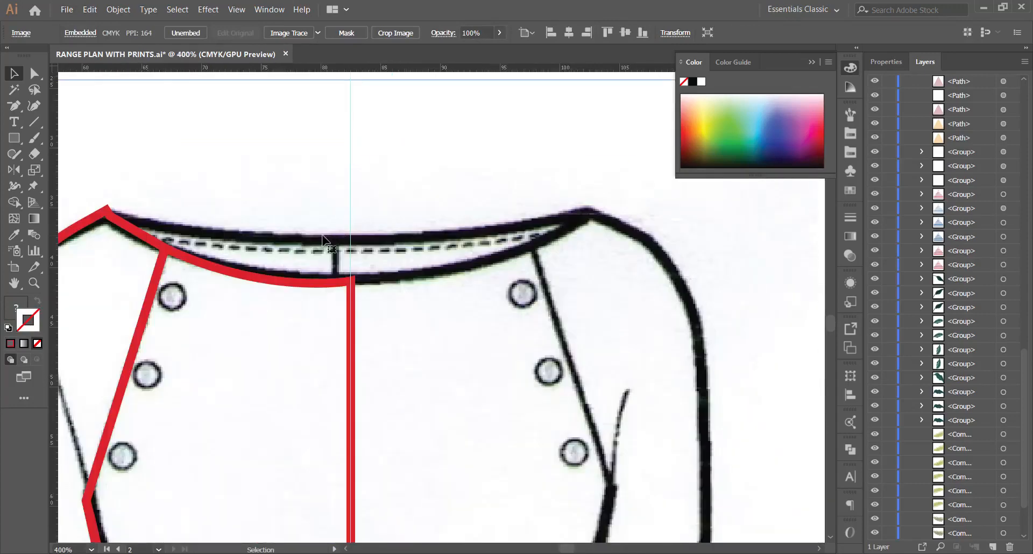
{"action": "left_click", "coordinate": [347, 278]}
{"action": "scroll", "coordinate": [346, 285], "scroll_direction": "up", "scroll_amount": 3}
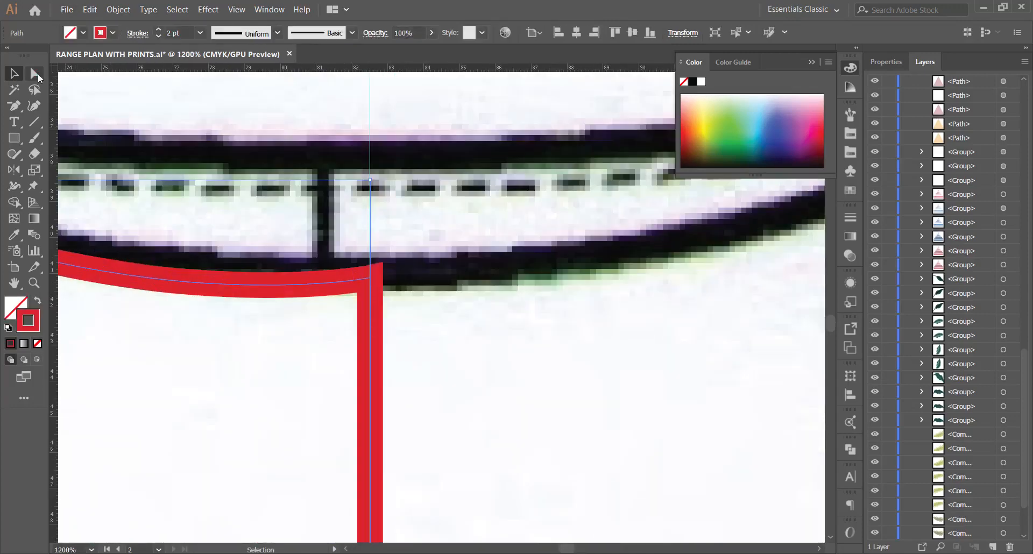
{"action": "left_click", "coordinate": [38, 77]}
{"action": "left_click", "coordinate": [370, 281]}
{"action": "scroll", "coordinate": [371, 281], "scroll_direction": "down", "scroll_amount": 3}
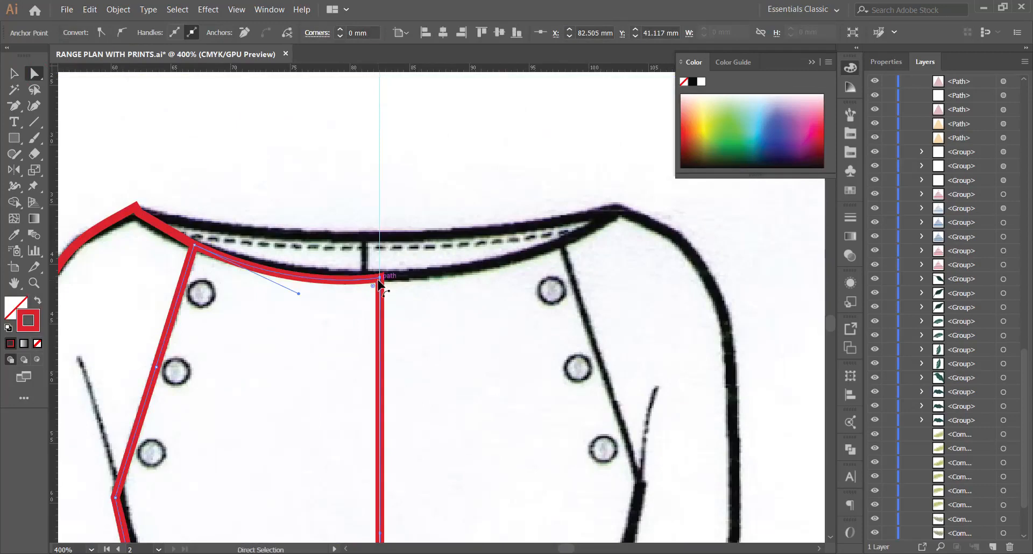
{"action": "left_click", "coordinate": [122, 32]}
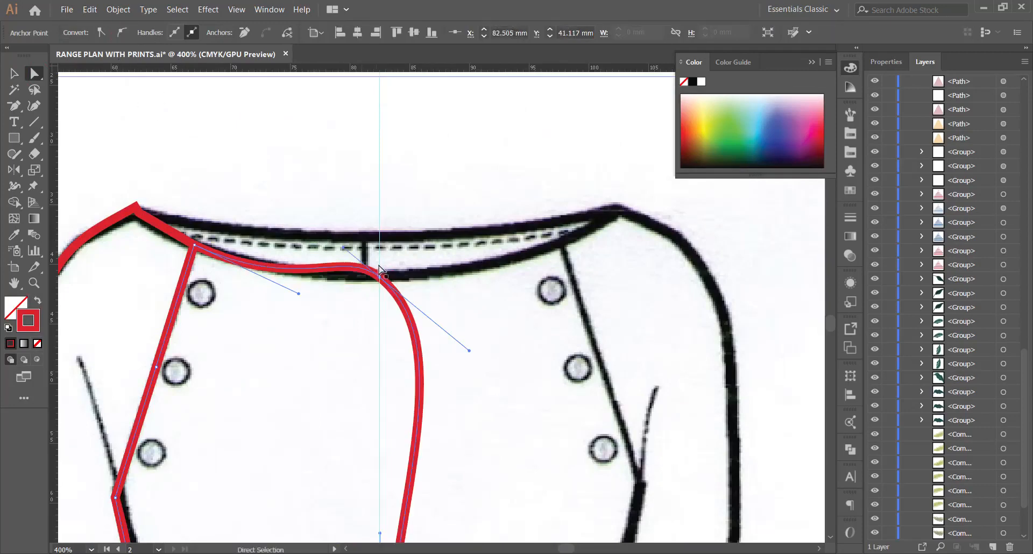
{"action": "left_click_drag", "start_coordinate": [469, 350], "coordinate": [379, 385]}
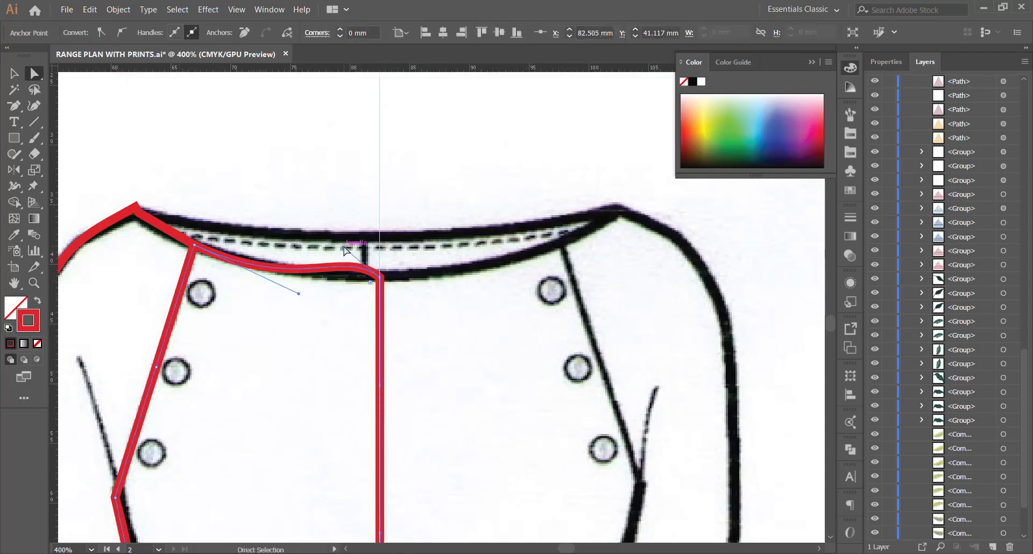
{"action": "left_click_drag", "start_coordinate": [343, 248], "coordinate": [287, 279]}
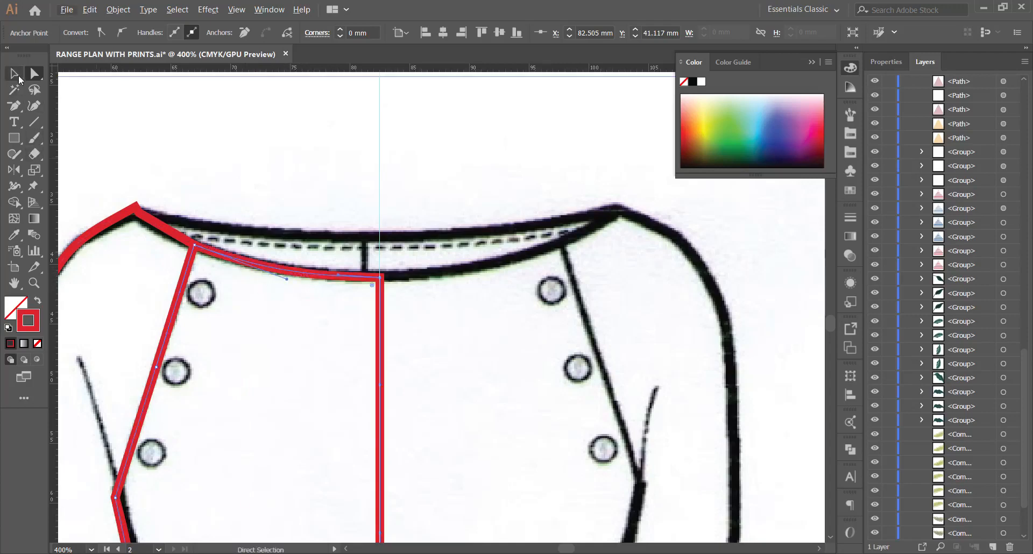
Delete the extra anchor point beside the shoulder peak of the sleeve outline and select the peak anchor.
{"action": "scroll", "coordinate": [138, 230], "scroll_direction": "up", "scroll_amount": 2}
{"action": "left_click", "coordinate": [157, 221]}
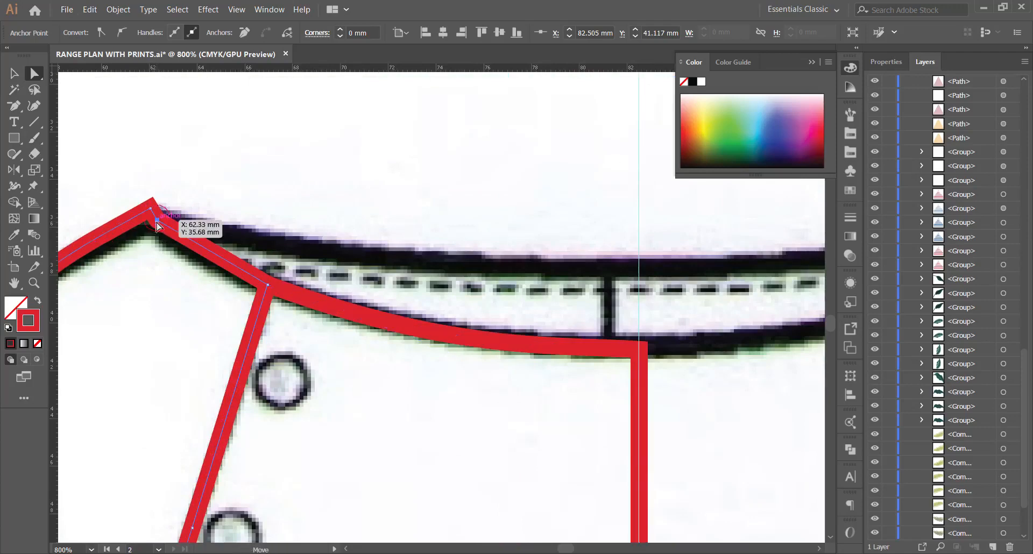
{"action": "left_click", "coordinate": [15, 107]}
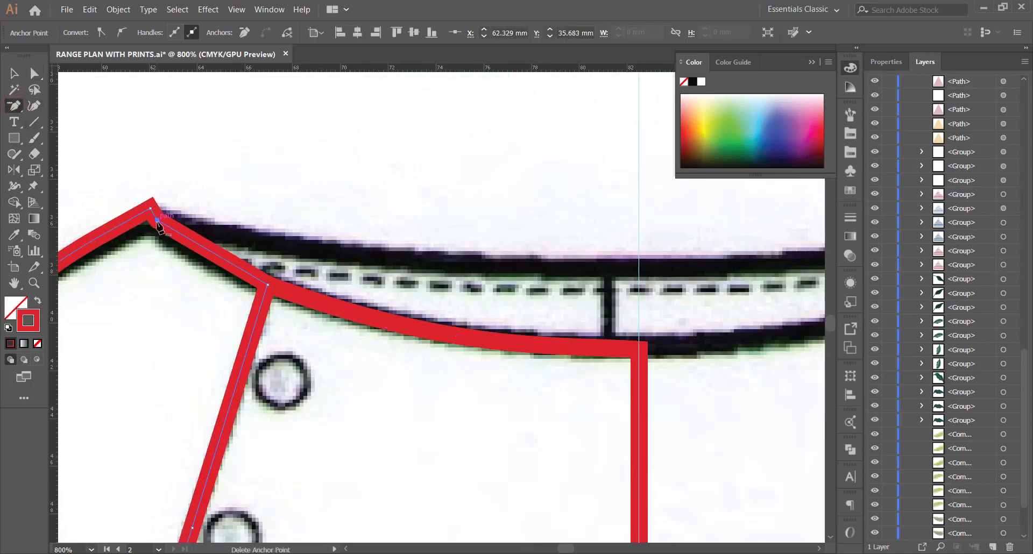
{"action": "key", "text": "a"}
{"action": "left_click", "coordinate": [152, 214]}
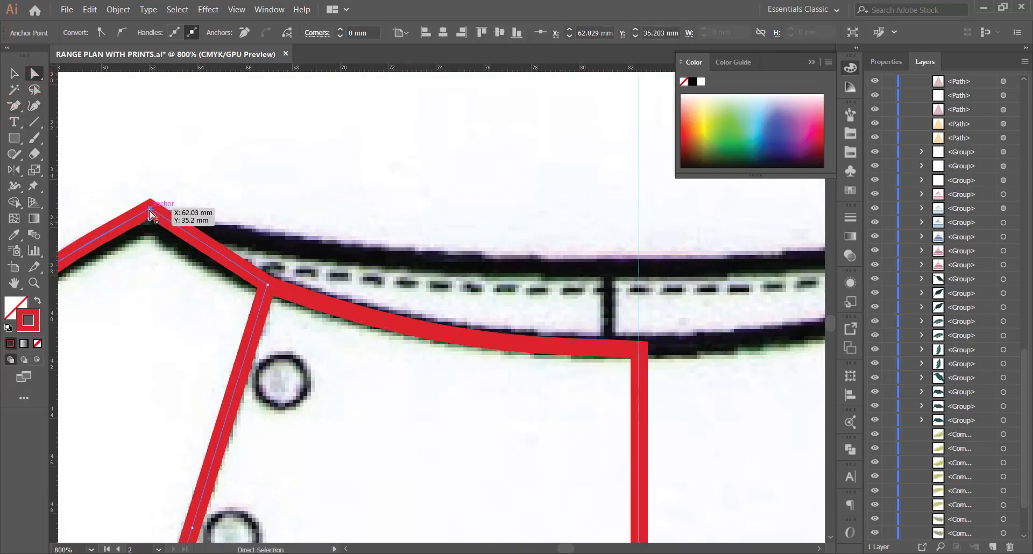
Convert the sleeve outline's shoulder-peak anchor to smooth and adjust its handles to follow the neckline and shoulder curves.
{"action": "left_click", "coordinate": [122, 33]}
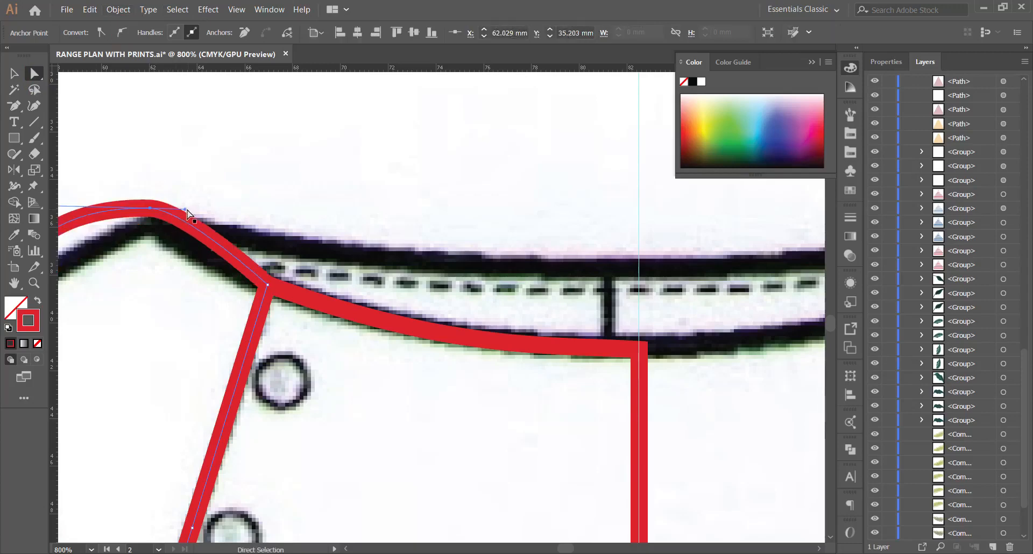
{"action": "left_click_drag", "start_coordinate": [185, 210], "coordinate": [190, 248]}
{"action": "scroll", "coordinate": [263, 215], "scroll_direction": "down", "scroll_amount": 1}
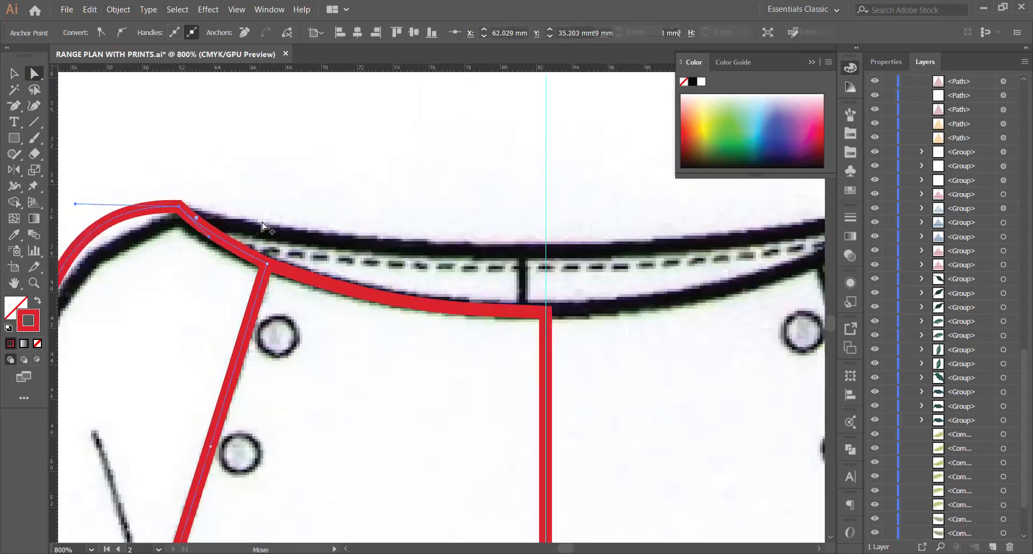
{"action": "scroll", "coordinate": [264, 226], "scroll_direction": "down", "scroll_amount": 1}
{"action": "left_click_drag", "start_coordinate": [141, 209], "coordinate": [138, 257]}
{"action": "left_click", "coordinate": [14, 74]}
{"action": "left_click", "coordinate": [141, 128]}
{"action": "scroll", "coordinate": [193, 141], "scroll_direction": "down", "scroll_amount": 7}
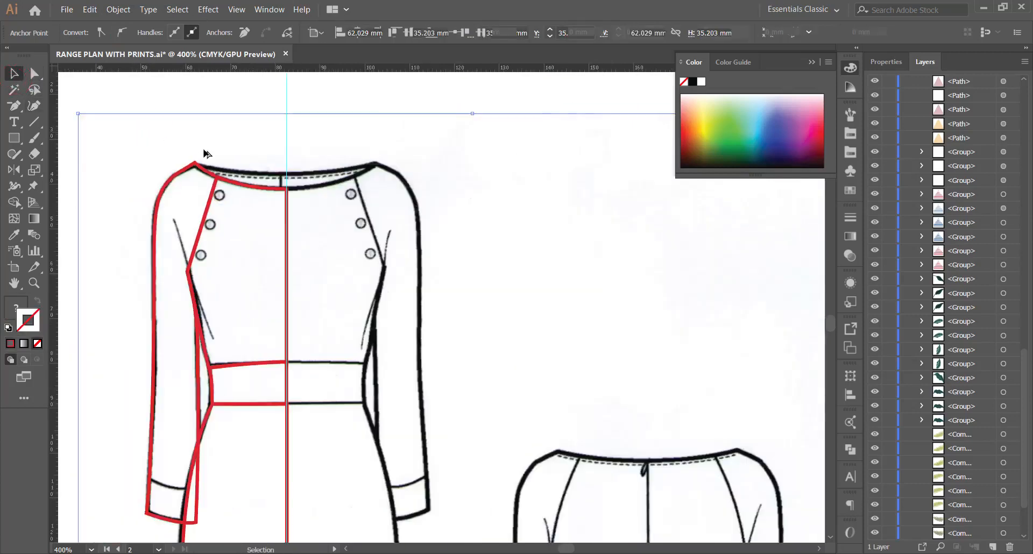
{"action": "scroll", "coordinate": [221, 191], "scroll_direction": "up", "scroll_amount": 2}
{"action": "scroll", "coordinate": [236, 203], "scroll_direction": "up", "scroll_amount": 3}
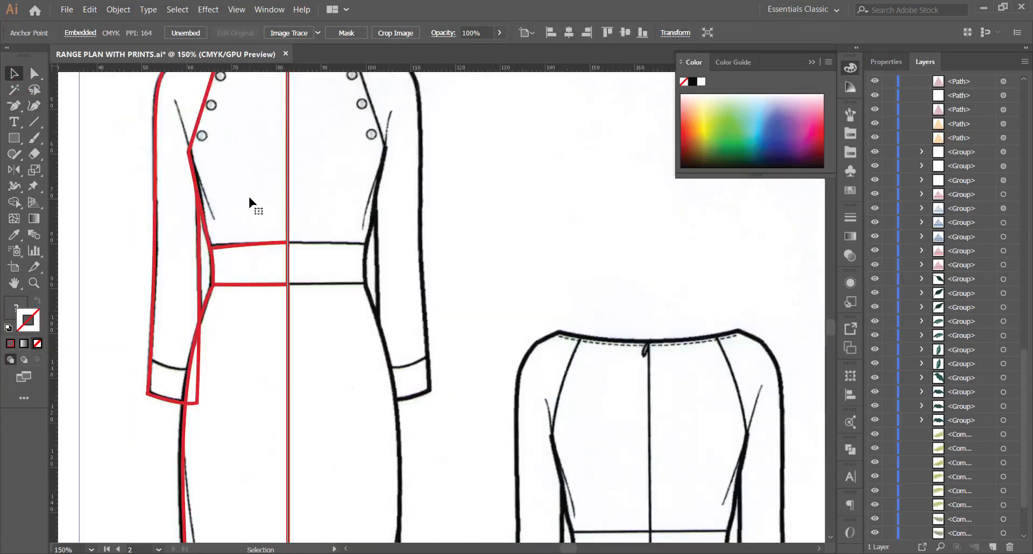
{"action": "scroll", "coordinate": [248, 199], "scroll_direction": "down", "scroll_amount": 3}
{"action": "left_click_drag", "start_coordinate": [223, 157], "coordinate": [273, 372]}
{"action": "key", "text": "ctrl+z"}
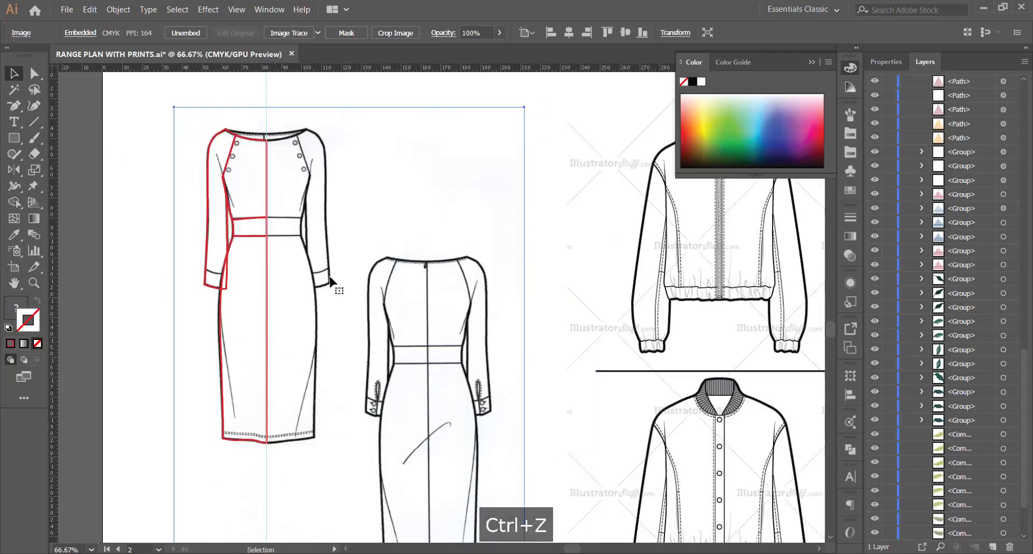
Lock the dress sketch image so that it cannot be selected or moved.
{"action": "scroll", "coordinate": [957, 457], "scroll_direction": "down", "scroll_amount": 2}
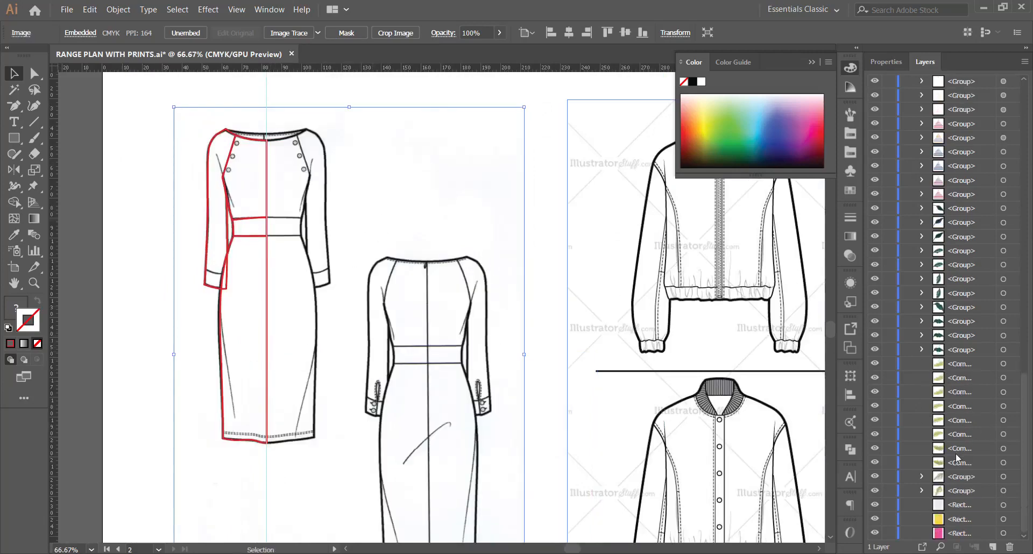
{"action": "left_click_drag", "start_coordinate": [1022, 439], "coordinate": [1023, 127]}
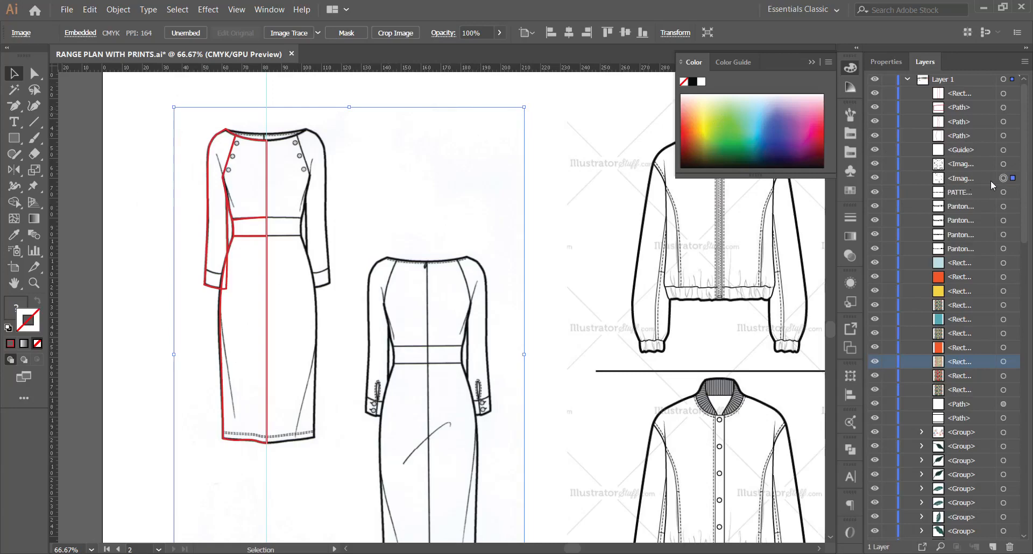
{"action": "left_click", "coordinate": [888, 178]}
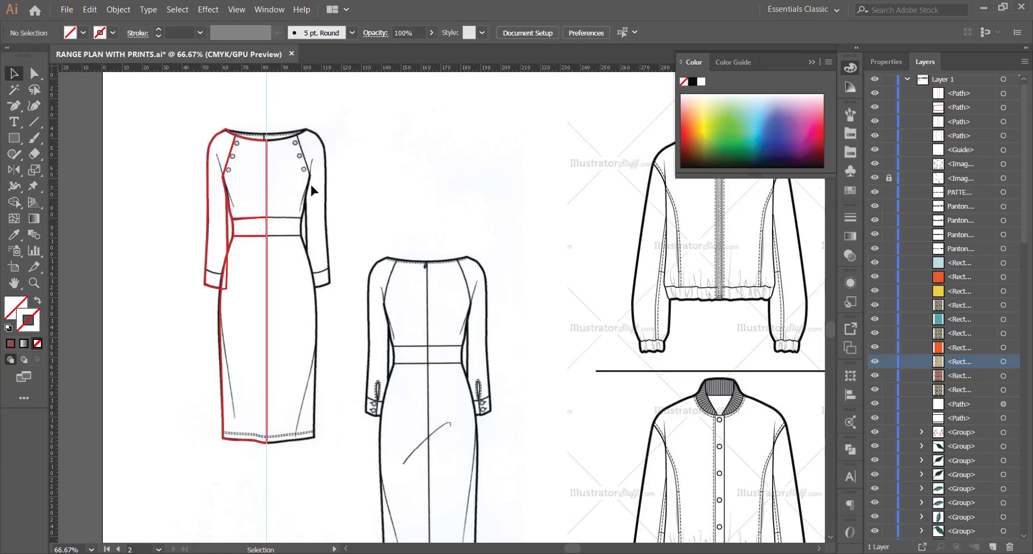
{"action": "left_click_drag", "start_coordinate": [184, 124], "coordinate": [322, 465]}
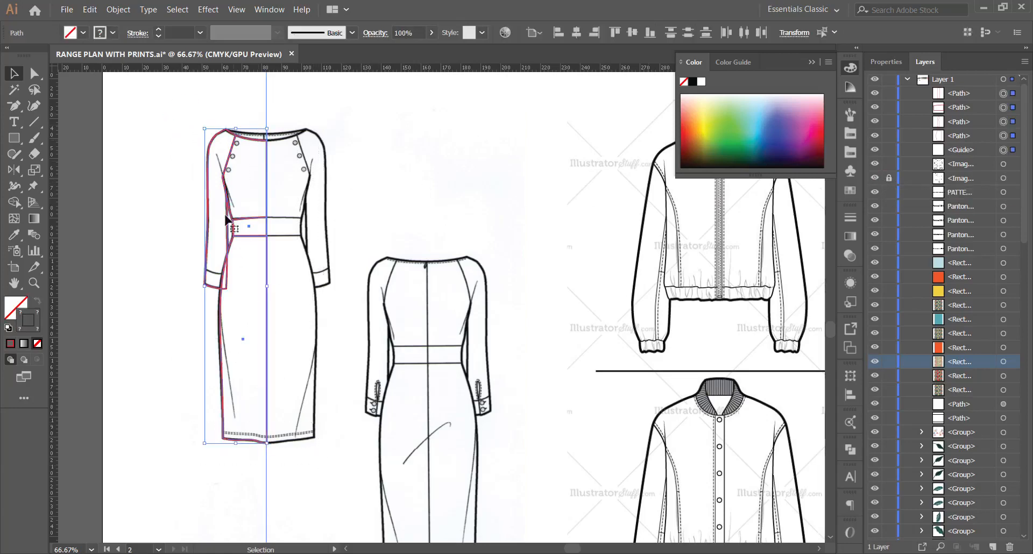
{"action": "left_click", "coordinate": [300, 127]}
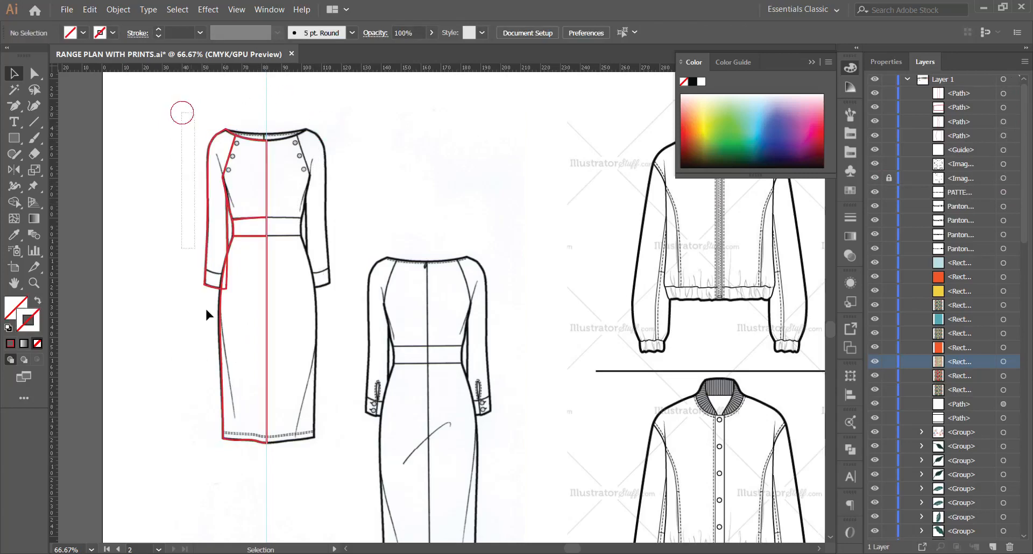
{"action": "left_click_drag", "start_coordinate": [206, 310], "coordinate": [256, 475]}
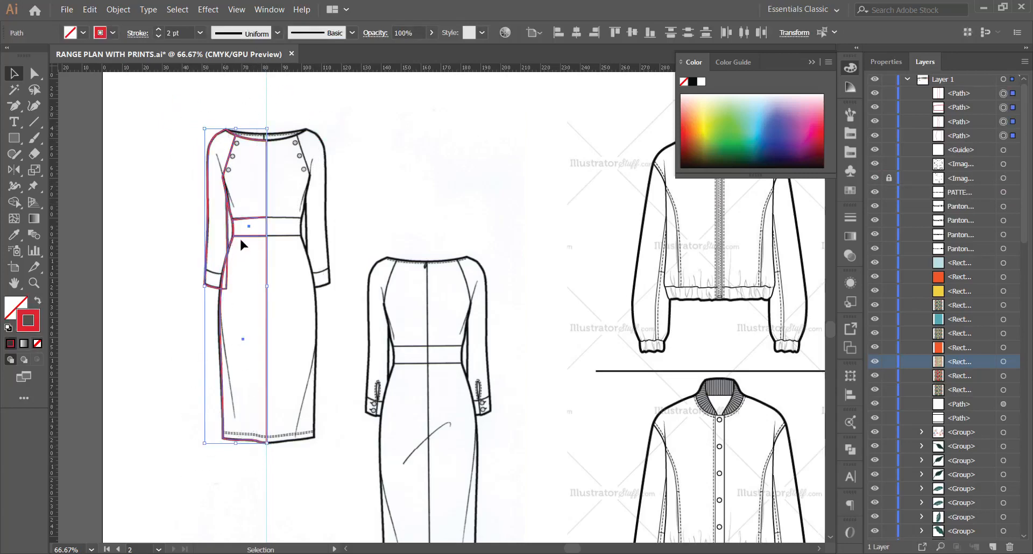
{"action": "left_click_drag", "start_coordinate": [246, 240], "coordinate": [213, 240]}
{"action": "key", "text": "ctrl+z"}
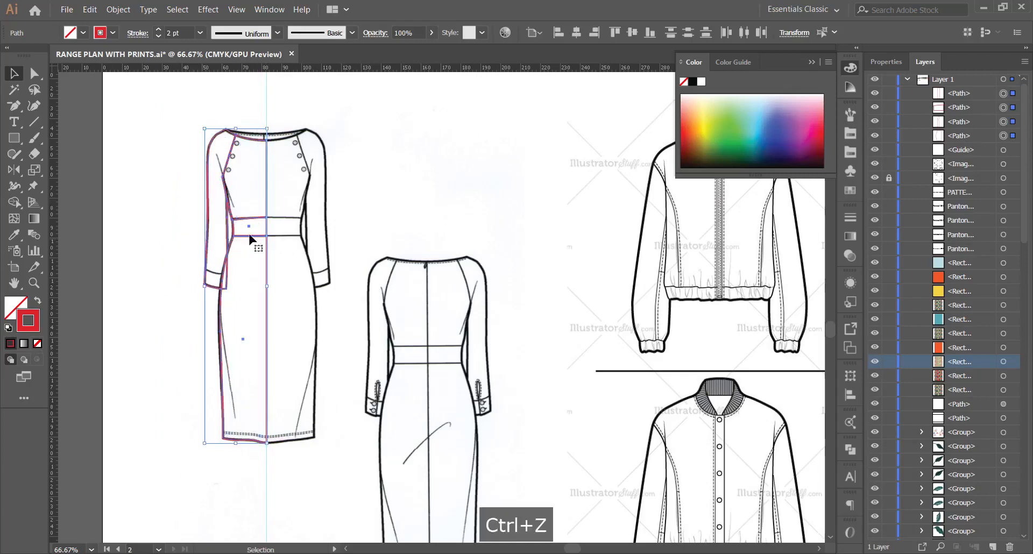
Reflect a copy of the four red half-dress outlines across the vertical centre line, with Transform Patterns turned off.
{"action": "left_click_drag", "start_coordinate": [177, 113], "coordinate": [259, 467]}
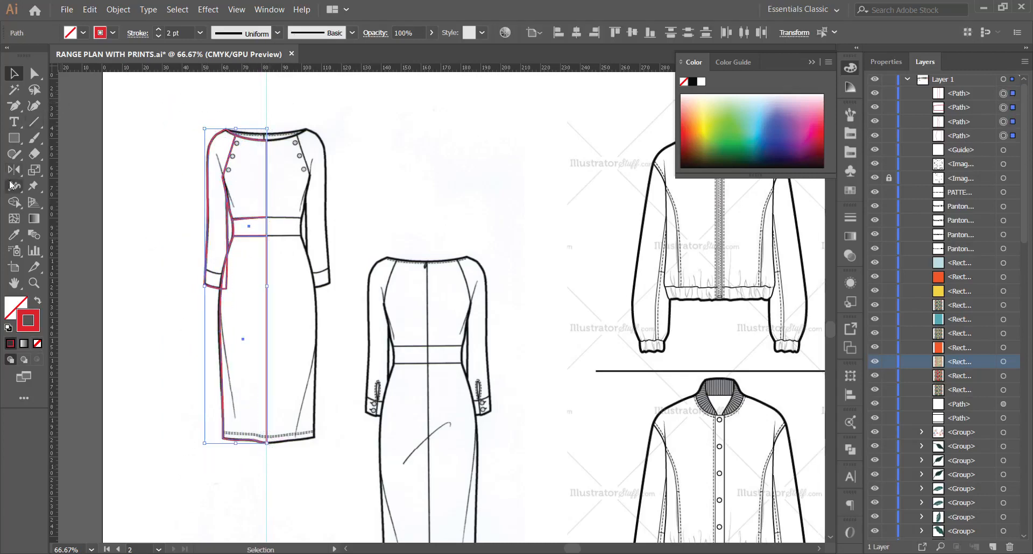
{"action": "left_click", "coordinate": [14, 175]}
{"action": "left_click_drag", "start_coordinate": [15, 178], "coordinate": [68, 186]}
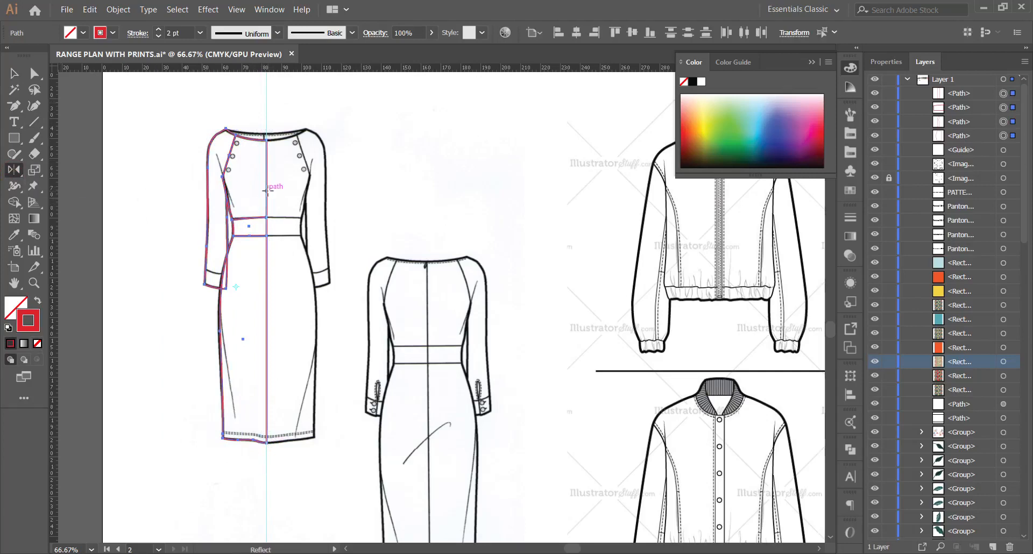
{"action": "left_click", "coordinate": [267, 190], "text": "alt"}
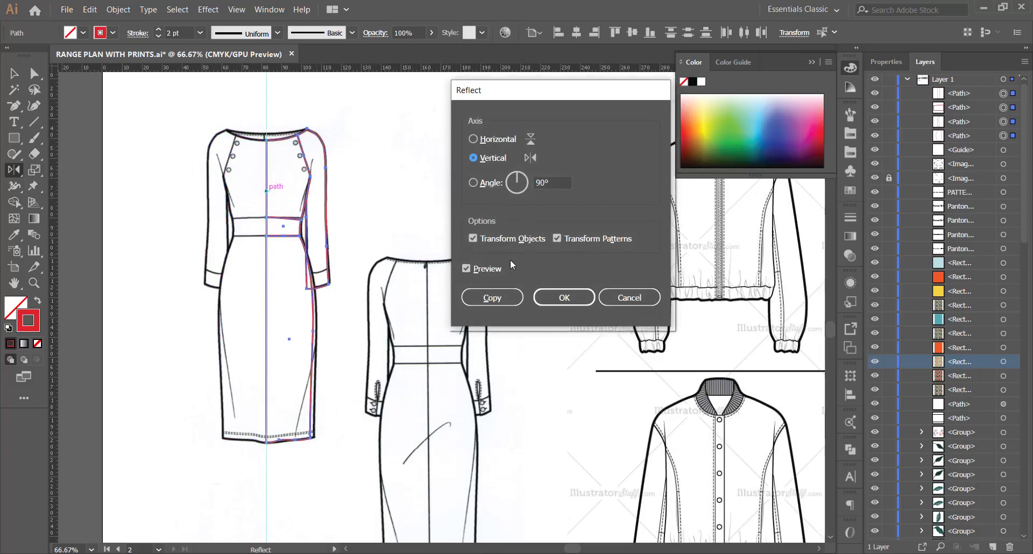
{"action": "left_click", "coordinate": [558, 238]}
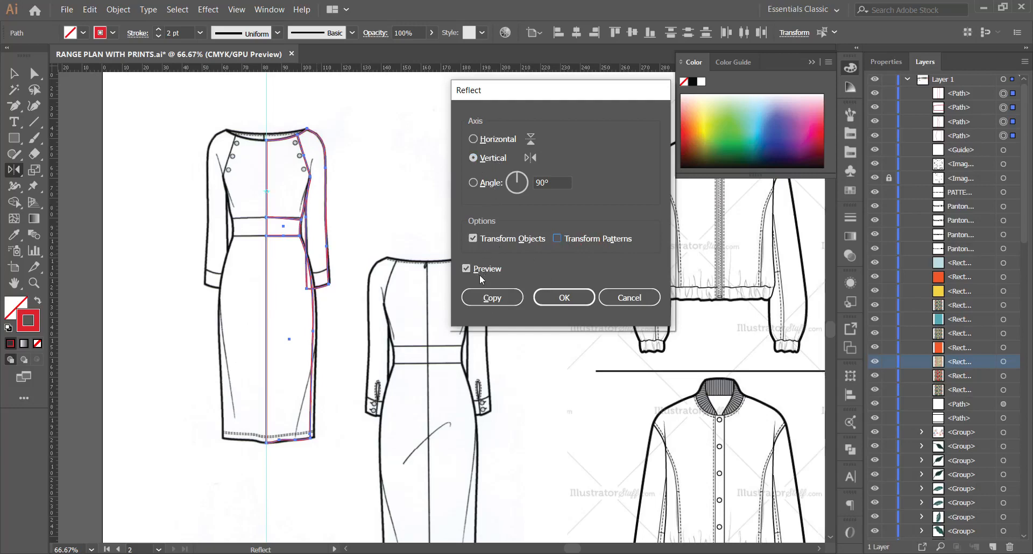
{"action": "left_click", "coordinate": [490, 304]}
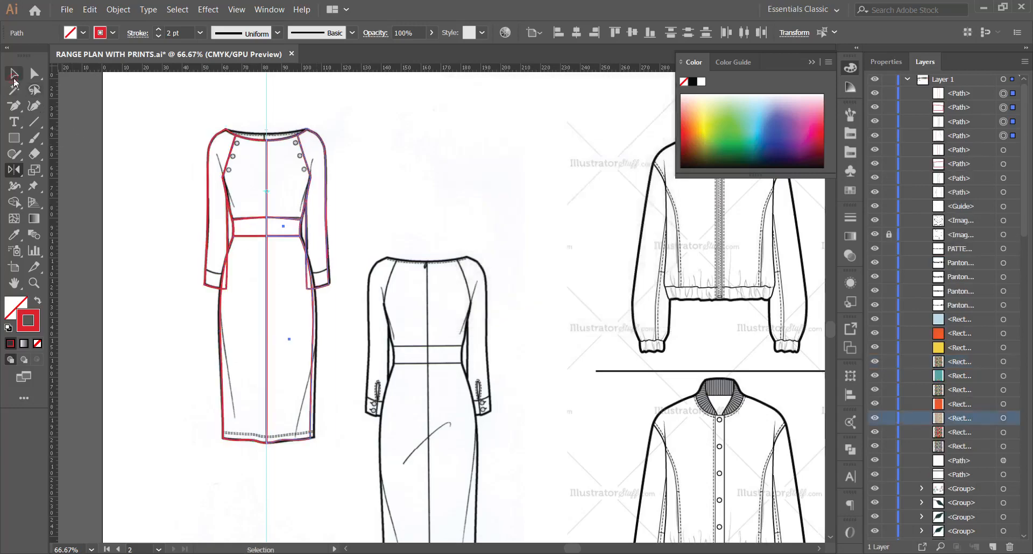
Deselect the mirrored outlines and move the vertical centre guide away from the dress to the artboard's left edge.
{"action": "left_click", "coordinate": [14, 74]}
{"action": "left_click", "coordinate": [396, 144]}
{"action": "left_click_drag", "start_coordinate": [267, 117], "coordinate": [103, 123]}
Merge the two bodice halves into one shape with the Shape Builder tool.
{"action": "scroll", "coordinate": [253, 161], "scroll_direction": "up", "scroll_amount": 2}
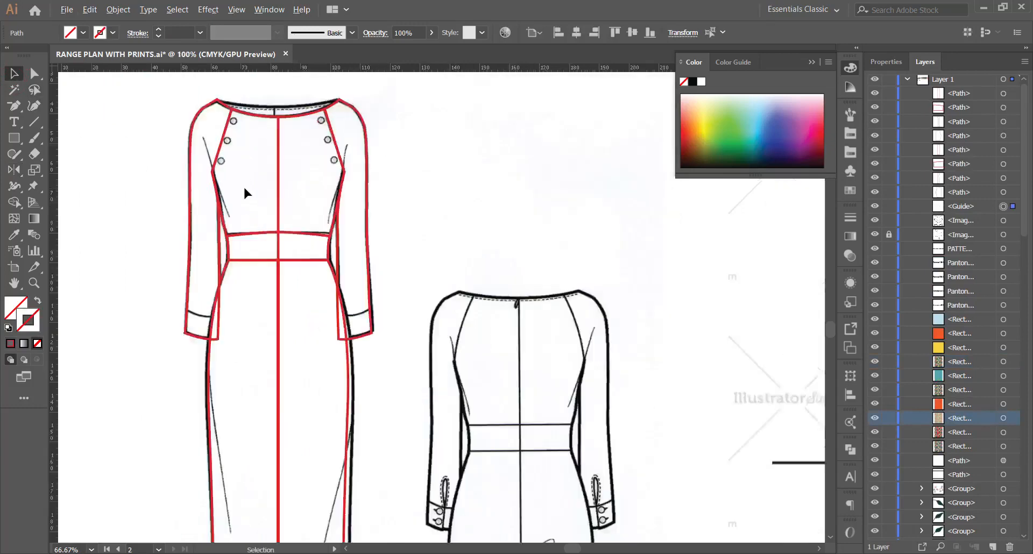
{"action": "left_click", "coordinate": [266, 112]}
{"action": "left_click", "coordinate": [294, 112], "text": "shift"}
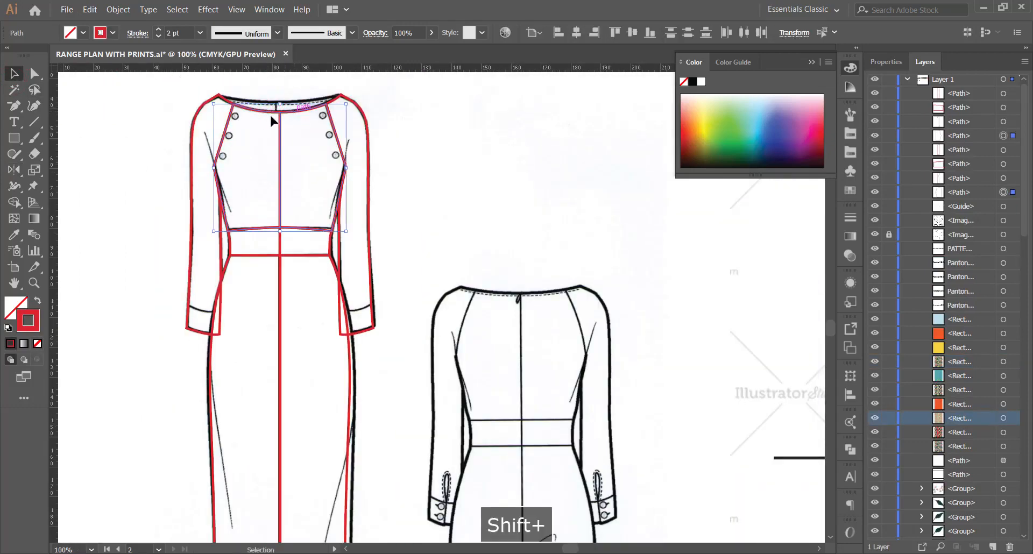
{"action": "left_click", "coordinate": [14, 202]}
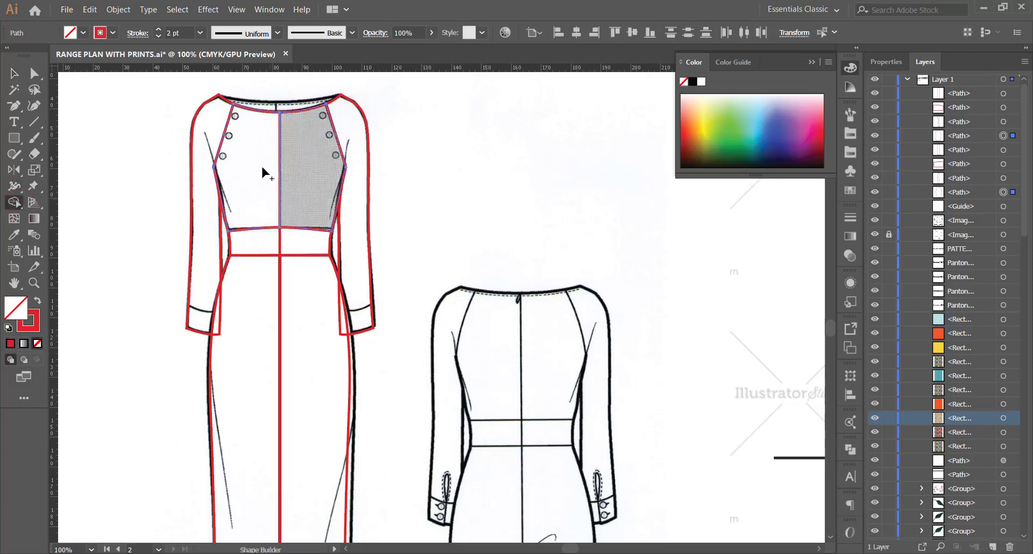
{"action": "left_click_drag", "start_coordinate": [249, 172], "coordinate": [317, 183]}
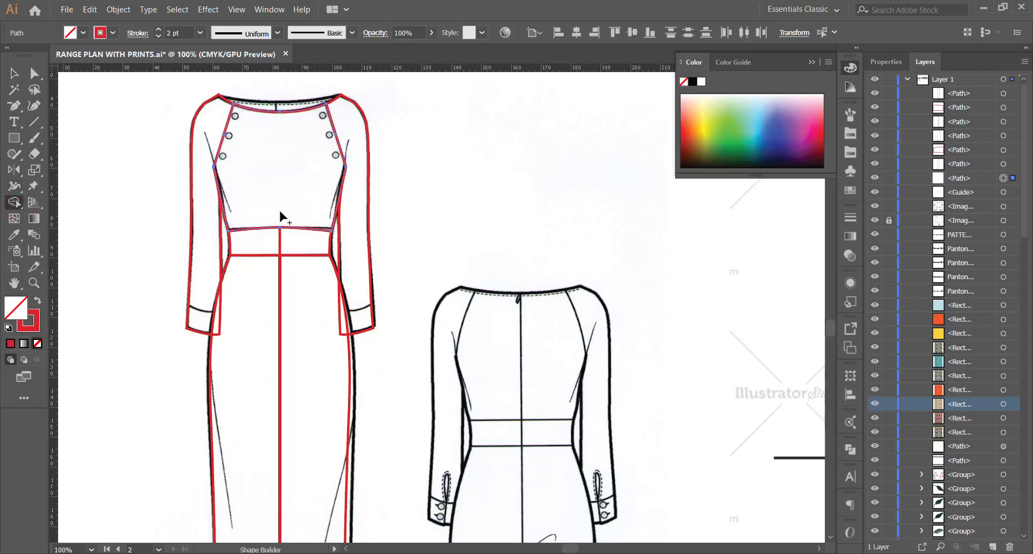
Merge the two waistband halves into one shape with the Shape Builder tool.
{"action": "left_click", "coordinate": [32, 73]}
{"action": "left_click", "coordinate": [262, 246]}
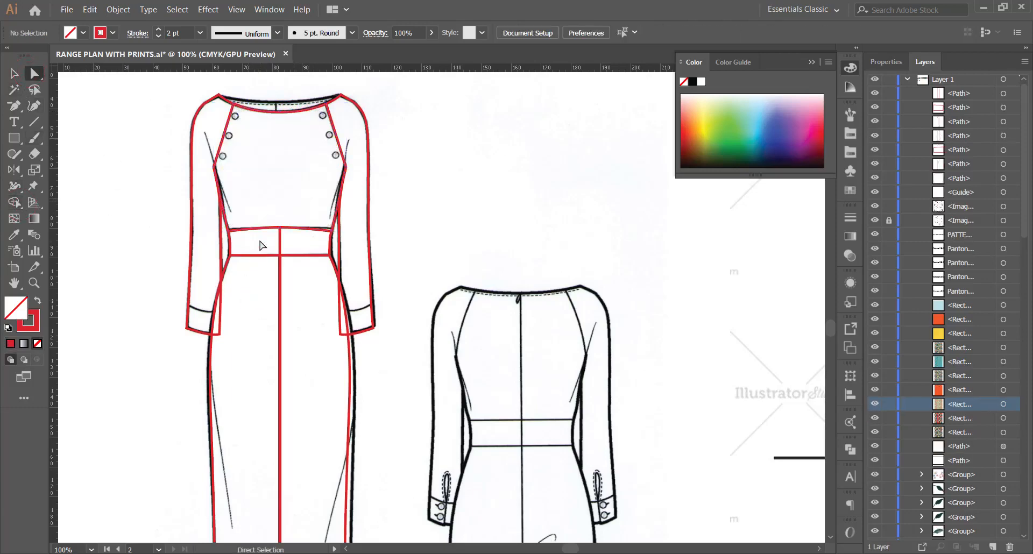
{"action": "left_click", "coordinate": [233, 253]}
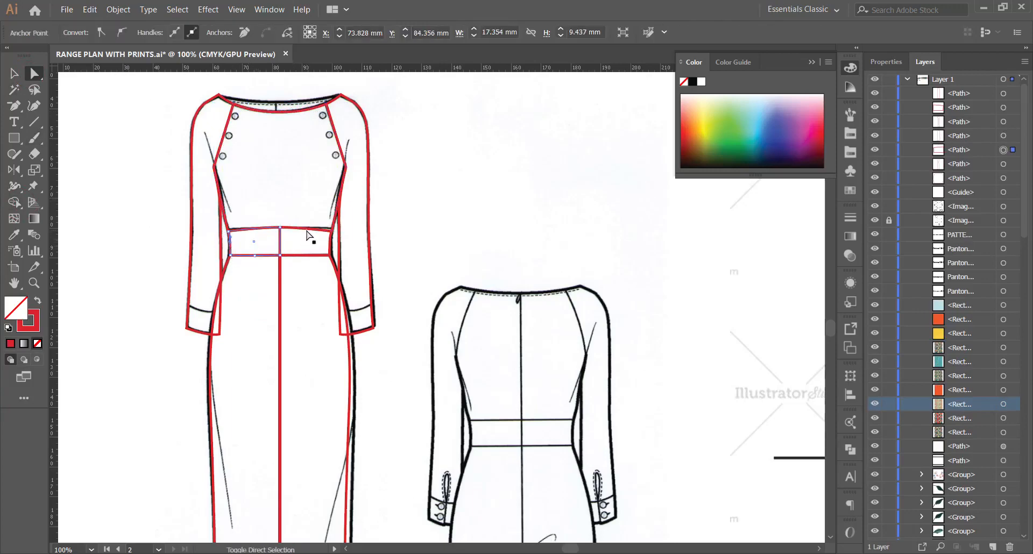
{"action": "left_click", "coordinate": [311, 230], "text": "shift"}
{"action": "left_click", "coordinate": [14, 202]}
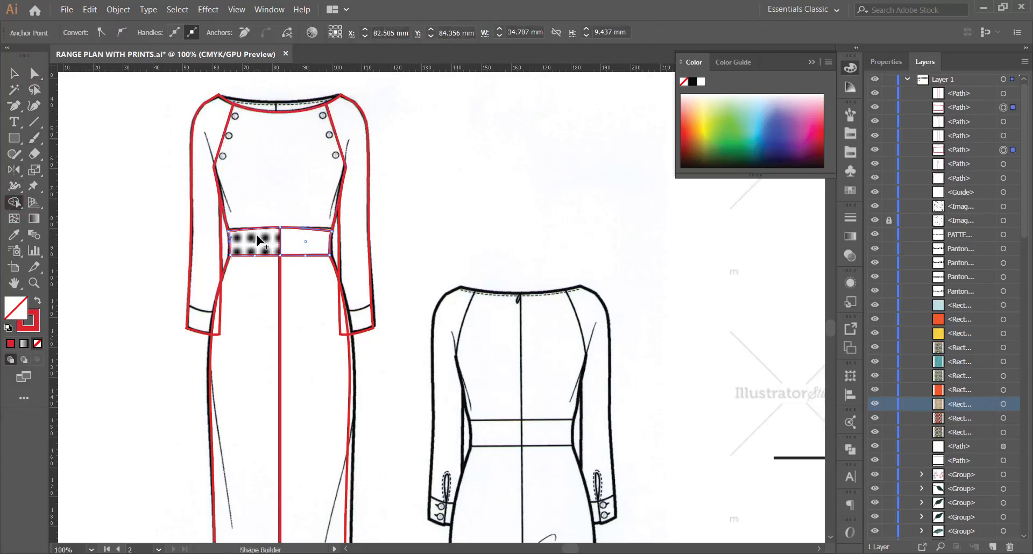
{"action": "left_click_drag", "start_coordinate": [261, 237], "coordinate": [325, 245]}
Merge the two skirt halves into one shape with the Shape Builder tool, and deselect it.
{"action": "left_click", "coordinate": [13, 78]}
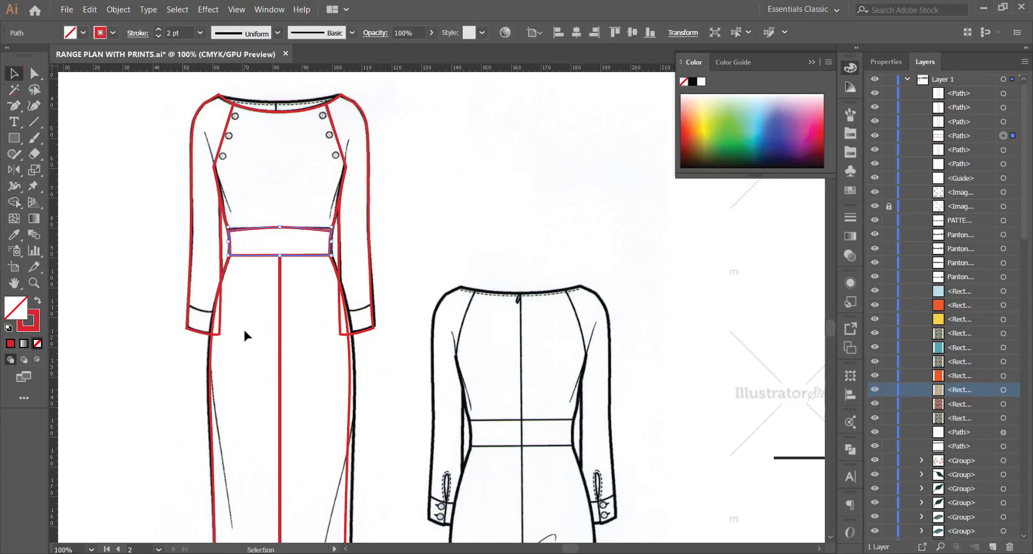
{"action": "left_click", "coordinate": [230, 272]}
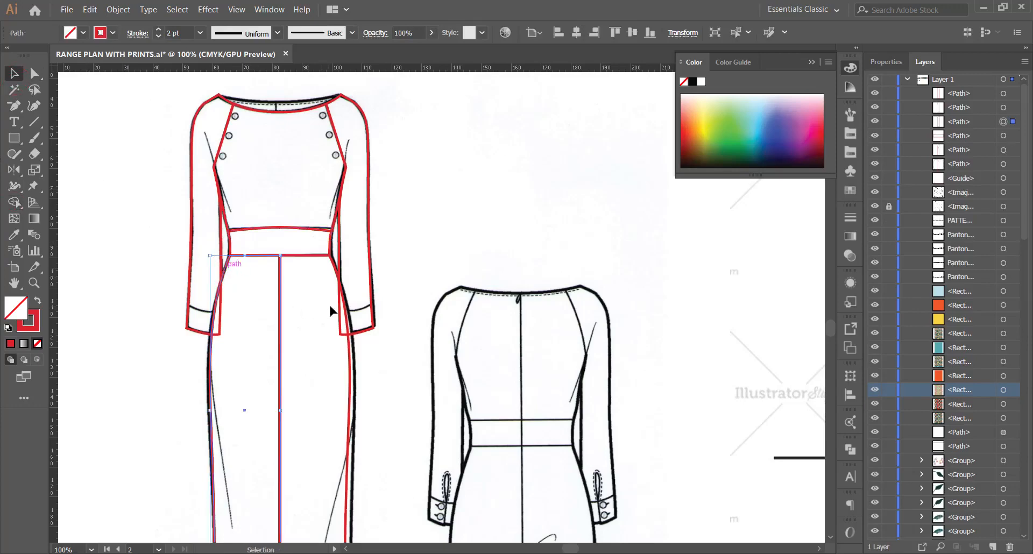
{"action": "left_click", "coordinate": [337, 269], "text": "shift"}
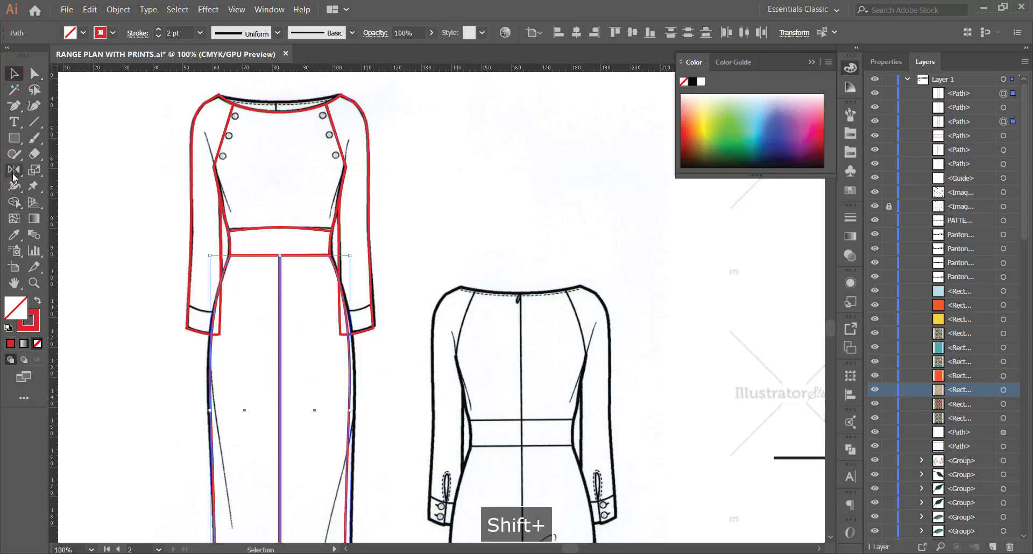
{"action": "left_click", "coordinate": [14, 202]}
{"action": "mouse_move", "coordinate": [245, 323]}
{"action": "left_mouse_down"}
{"action": "mouse_move", "coordinate": [254, 305]}
{"action": "mouse_move", "coordinate": [309, 307]}
{"action": "left_mouse_up"}
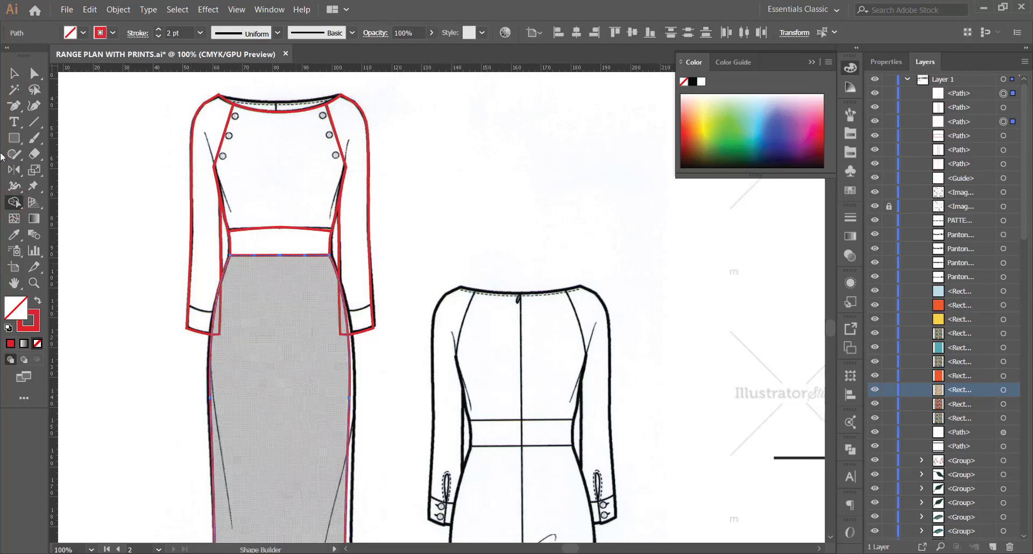
{"action": "left_click", "coordinate": [14, 73]}
{"action": "left_click", "coordinate": [127, 157]}
{"action": "scroll", "coordinate": [209, 260], "scroll_direction": "down", "scroll_amount": 3}
{"action": "scroll", "coordinate": [253, 310], "scroll_direction": "up", "scroll_amount": 1}
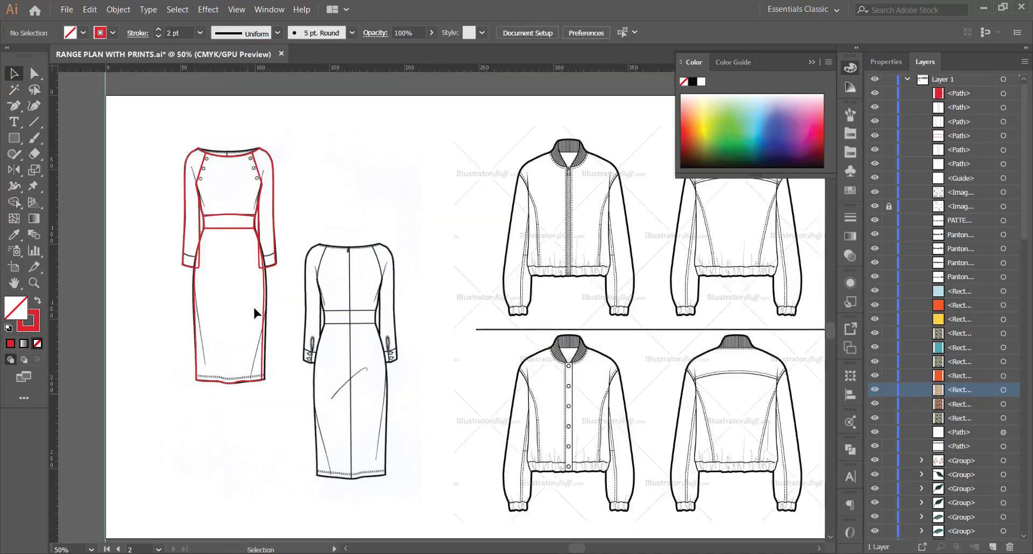
{"action": "scroll", "coordinate": [221, 184], "scroll_direction": "up", "scroll_amount": 2}
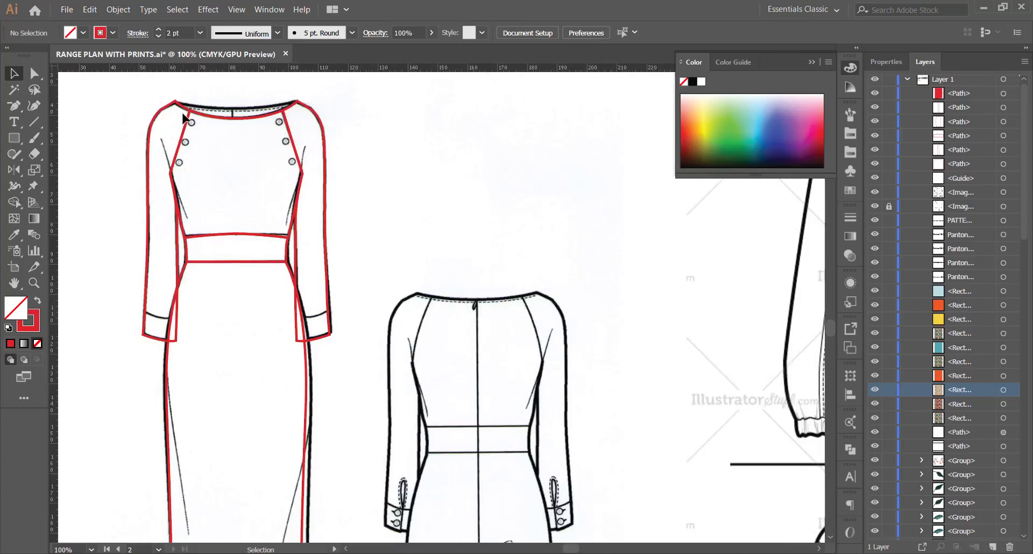
{"action": "scroll", "coordinate": [203, 103], "scroll_direction": "up", "scroll_amount": 1}
{"action": "scroll", "coordinate": [201, 110], "scroll_direction": "up", "scroll_amount": 3}
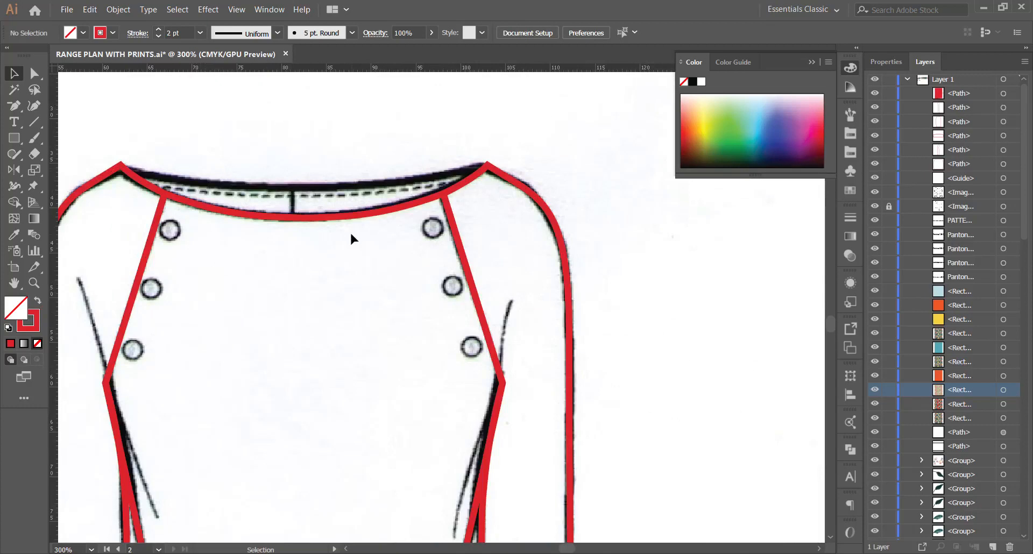
{"action": "scroll", "coordinate": [287, 180], "scroll_direction": "down", "scroll_amount": 2}
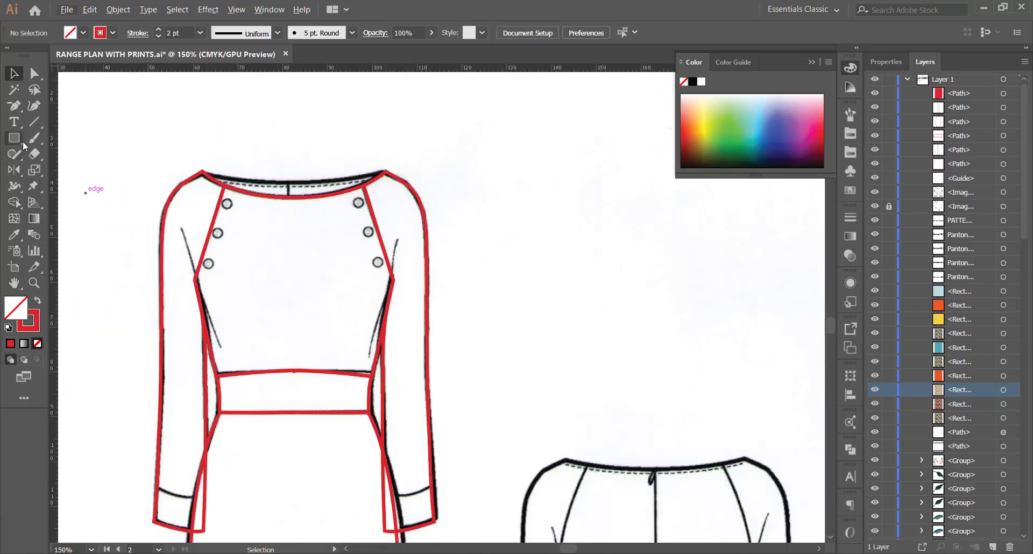
Draw the curved back neckline between the two shoulder points of the dress with the Pen tool.
{"action": "left_click", "coordinate": [14, 105]}
{"action": "left_click", "coordinate": [62, 107]}
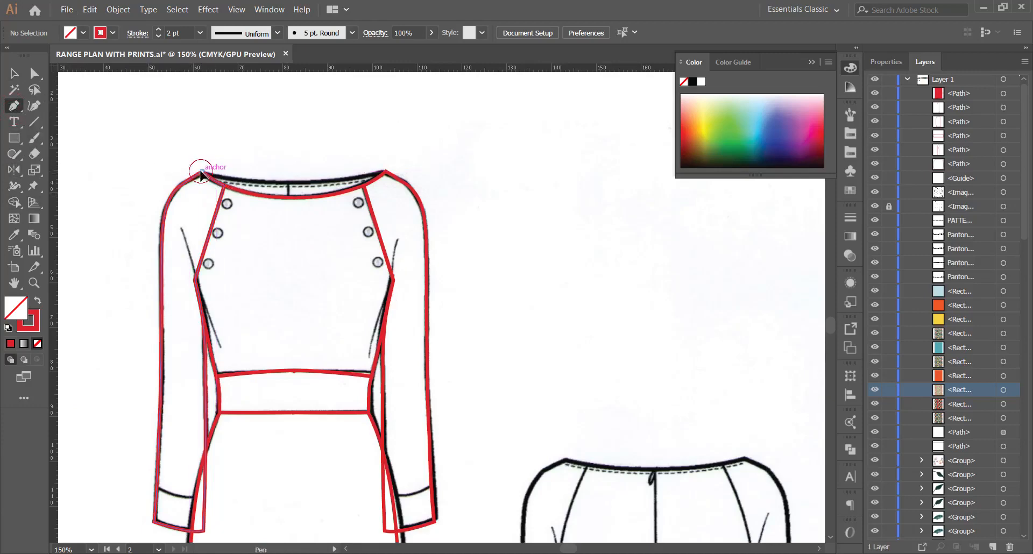
{"action": "left_click", "coordinate": [202, 171]}
{"action": "left_click_drag", "start_coordinate": [386, 171], "coordinate": [495, 146]}
{"action": "left_click", "coordinate": [144, 141], "text": "ctrl"}
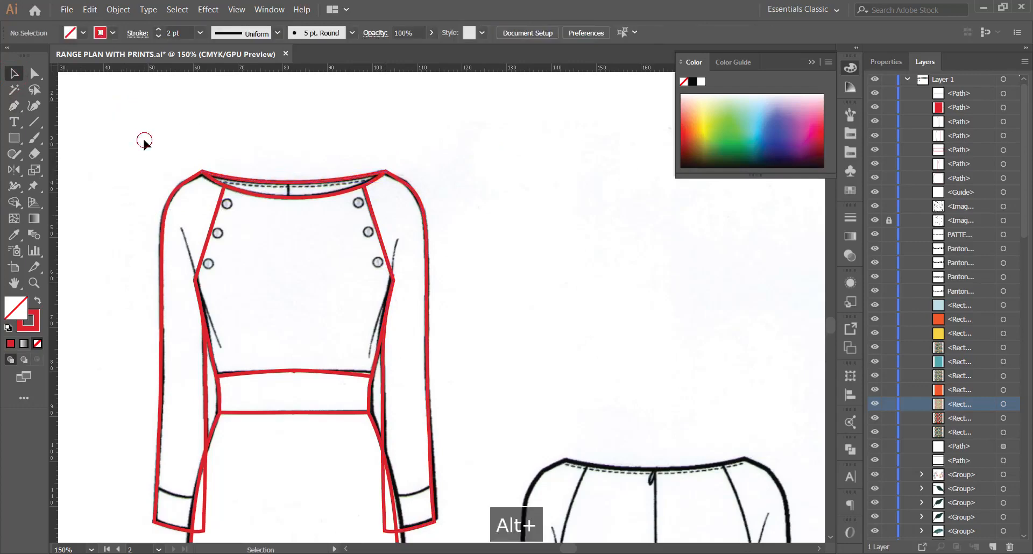
Select the upper dress outlines and build the area between the front and back necklines into a green-filled shape with the Shape Builder tool.
{"action": "left_click_drag", "start_coordinate": [145, 141], "coordinate": [517, 367]}
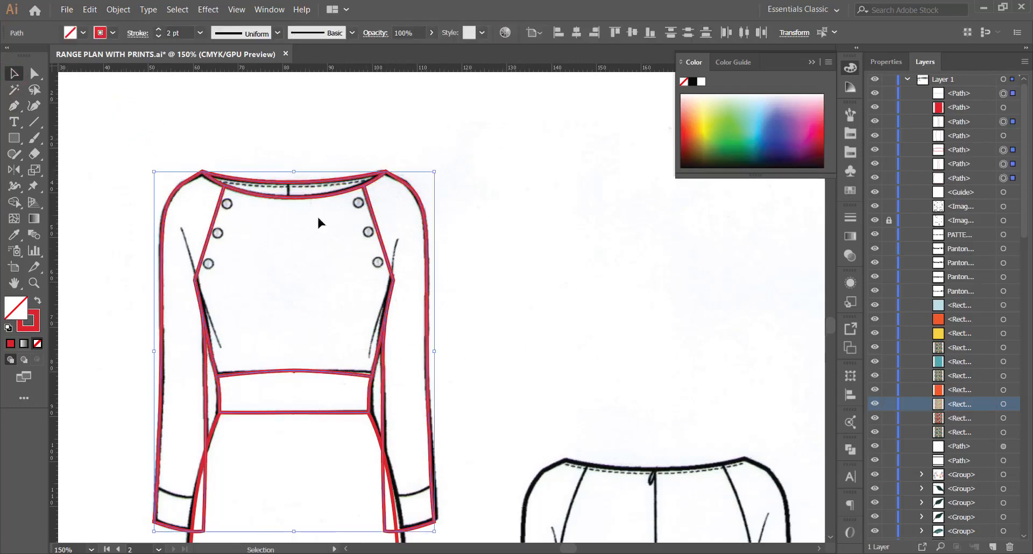
{"action": "left_click", "coordinate": [289, 115]}
{"action": "left_click_drag", "start_coordinate": [153, 144], "coordinate": [462, 272]}
{"action": "scroll", "coordinate": [275, 154], "scroll_direction": "up", "scroll_amount": 2}
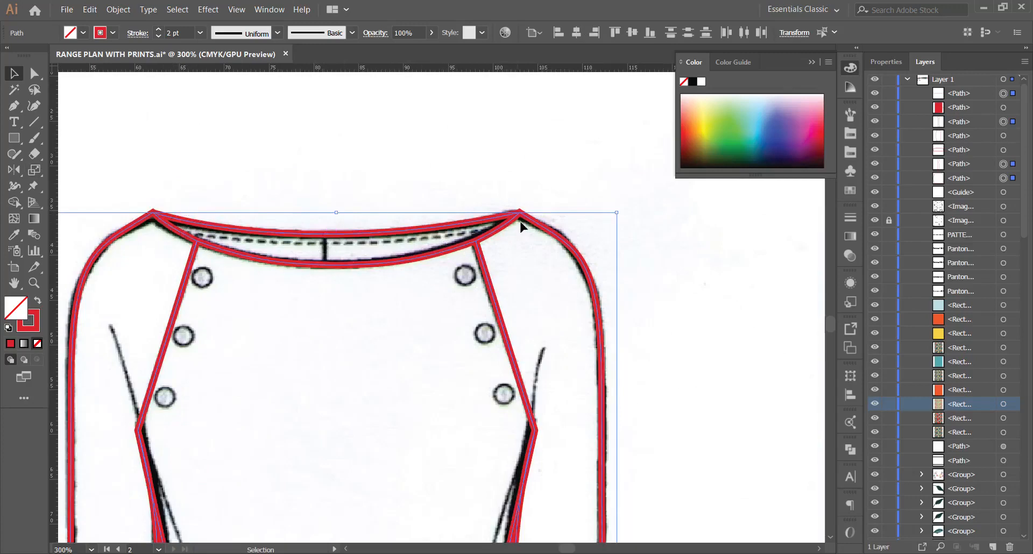
{"action": "scroll", "coordinate": [332, 189], "scroll_direction": "down", "scroll_amount": 2}
{"action": "left_click", "coordinate": [288, 181]}
{"action": "left_click_drag", "start_coordinate": [187, 170], "coordinate": [470, 271]}
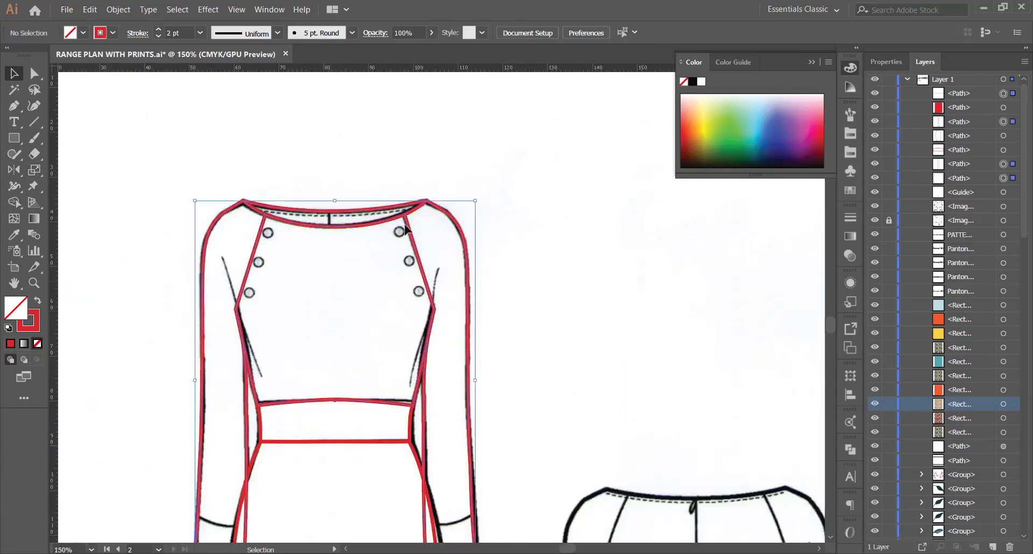
{"action": "left_click", "coordinate": [14, 202]}
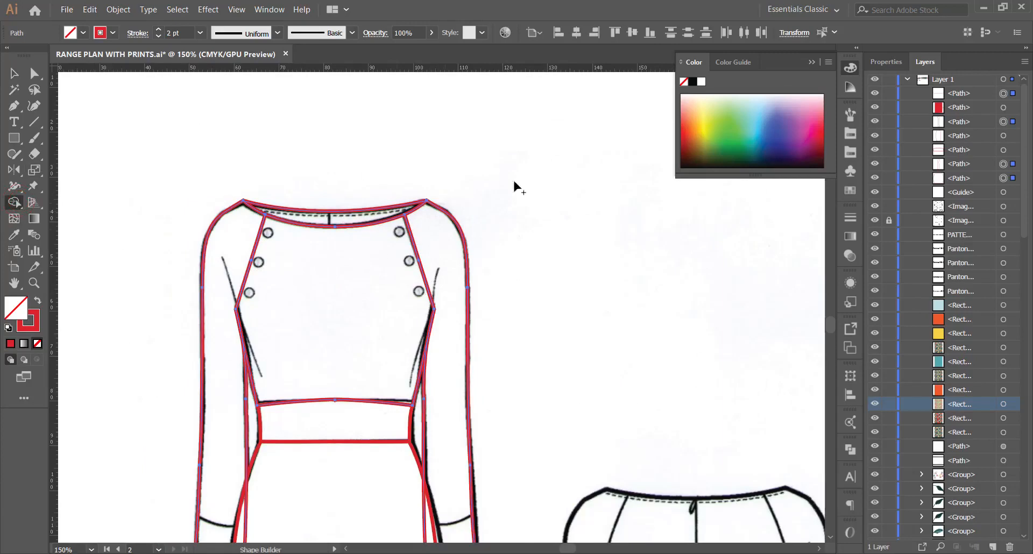
{"action": "left_click", "coordinate": [717, 142]}
{"action": "left_click", "coordinate": [334, 218]}
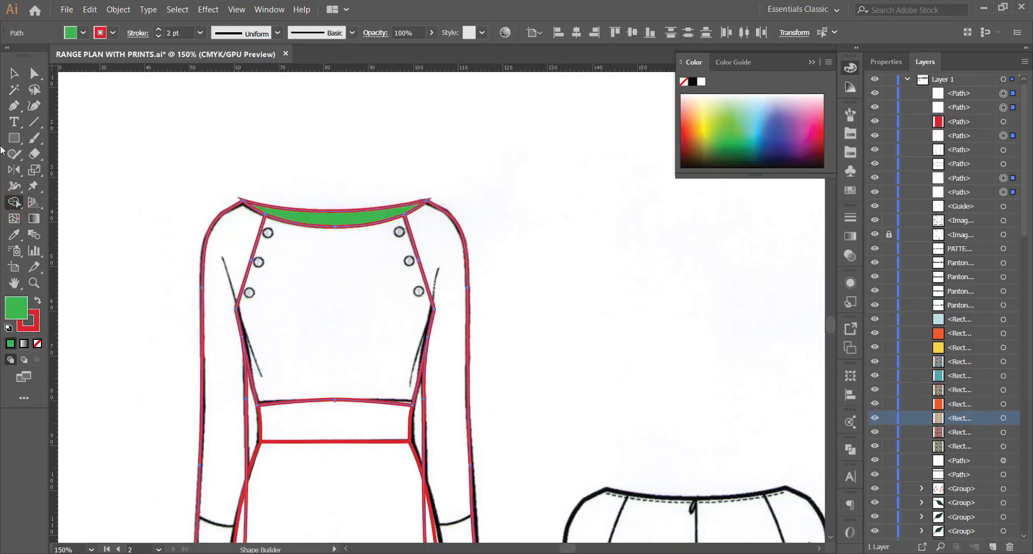
Move the green neck shape up off the dress to check that it is separate, and undo the move.
{"action": "key", "text": "v"}
{"action": "scroll", "coordinate": [245, 160], "scroll_direction": "up", "scroll_amount": 2}
{"action": "left_click", "coordinate": [320, 203]}
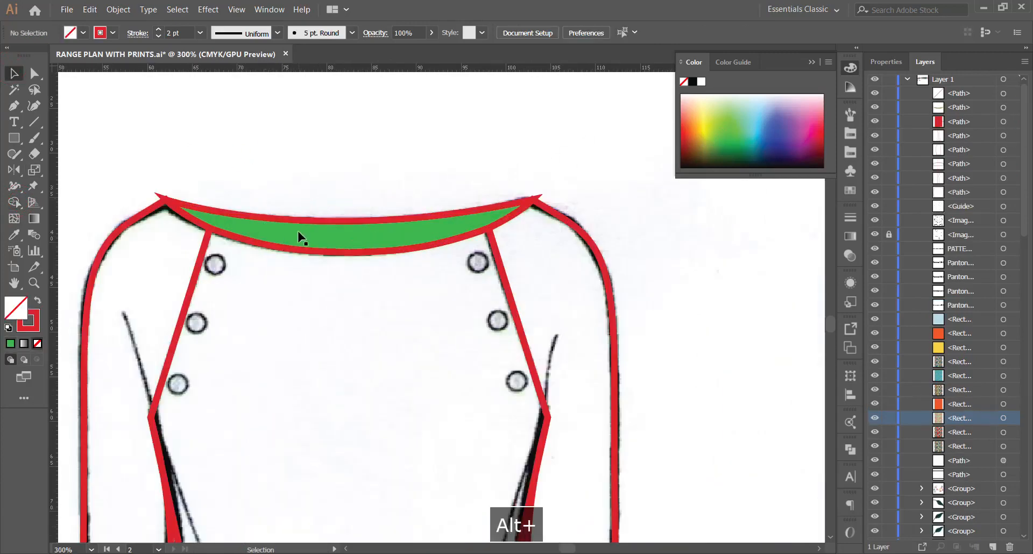
{"action": "left_click", "coordinate": [314, 228]}
{"action": "left_click_drag", "start_coordinate": [315, 201], "coordinate": [315, 126]}
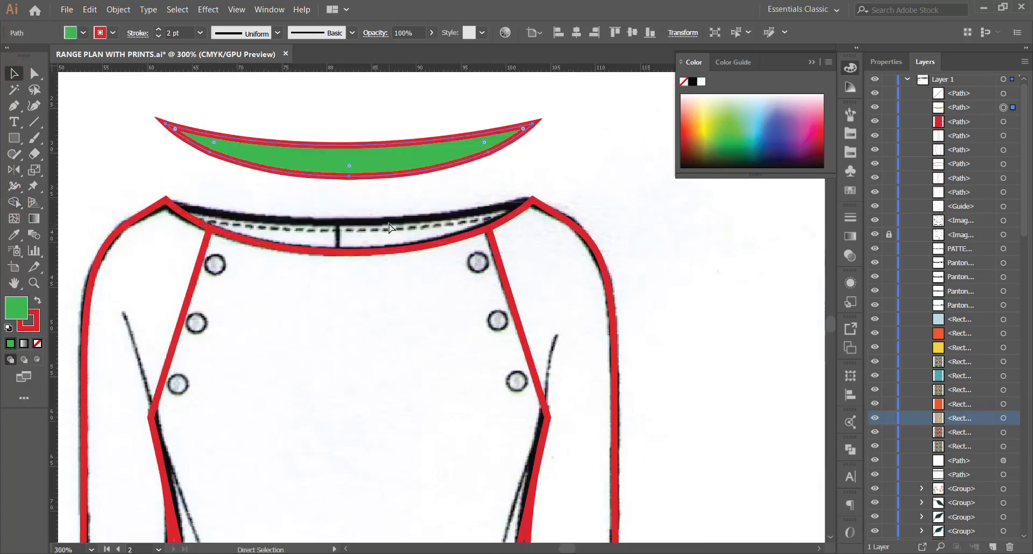
{"action": "key", "text": "ctrl+z"}
Give the green neck shape's stroke round caps and corners to remove the spikes at its tips.
{"action": "scroll", "coordinate": [167, 200], "scroll_direction": "up", "scroll_amount": 1}
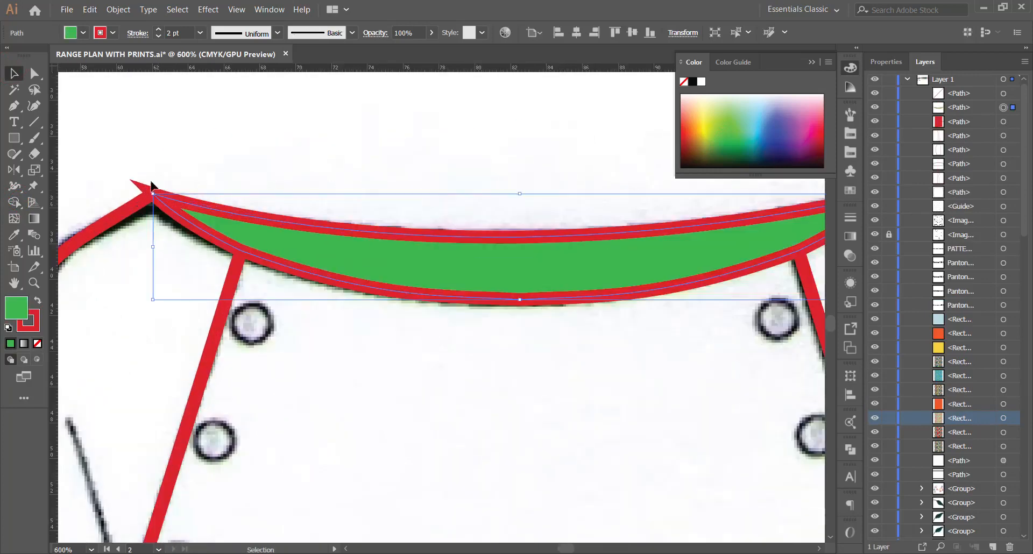
{"action": "left_click", "coordinate": [137, 33]}
{"action": "left_click", "coordinate": [68, 68]}
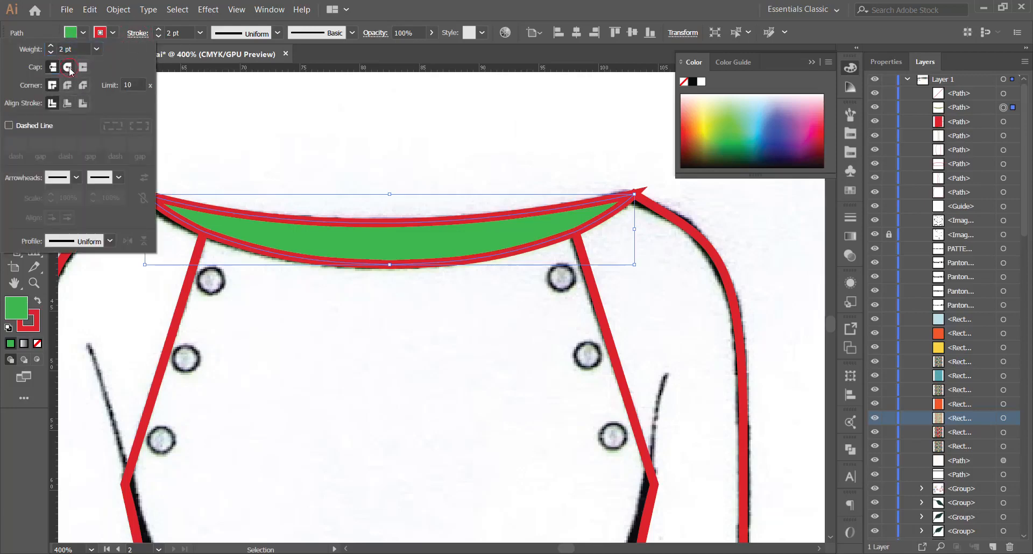
{"action": "scroll", "coordinate": [289, 165], "scroll_direction": "down", "scroll_amount": 1}
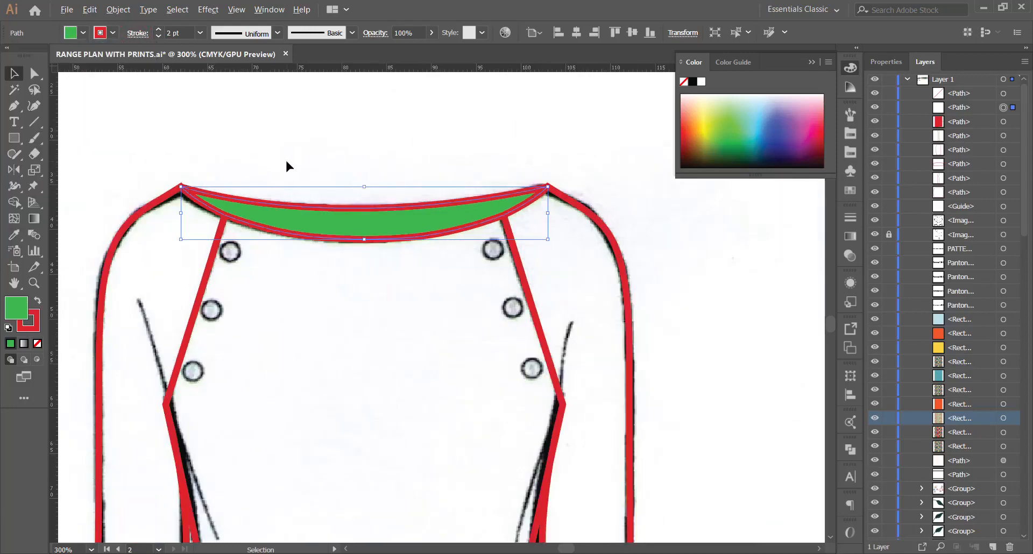
{"action": "left_click", "coordinate": [267, 158]}
Remove the fill from the neck shape and deselect it.
{"action": "left_click", "coordinate": [299, 219]}
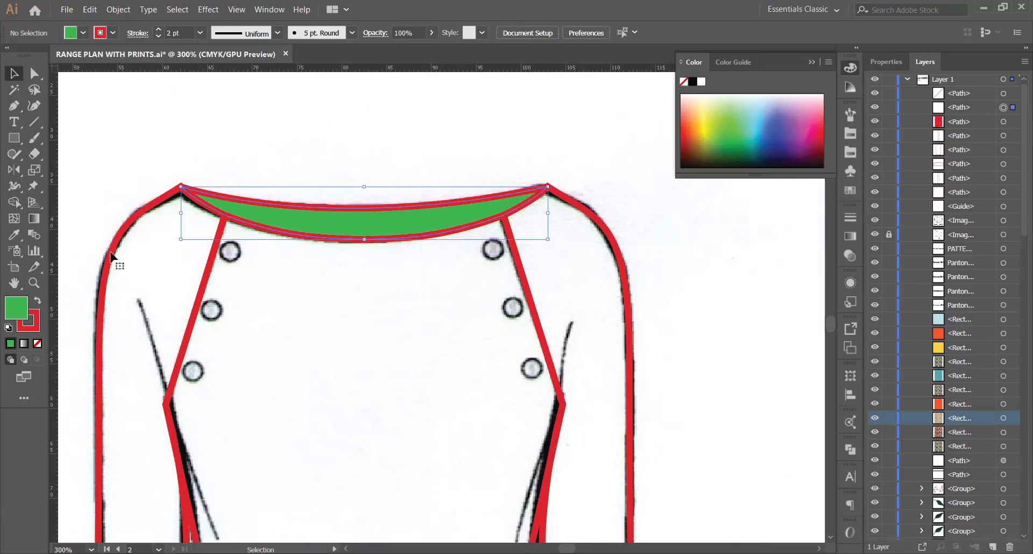
{"action": "left_click", "coordinate": [37, 343]}
{"action": "left_click", "coordinate": [308, 129]}
Fill both sleeves of the traced dress with lime green.
{"action": "scroll", "coordinate": [311, 135], "scroll_direction": "down", "scroll_amount": 3}
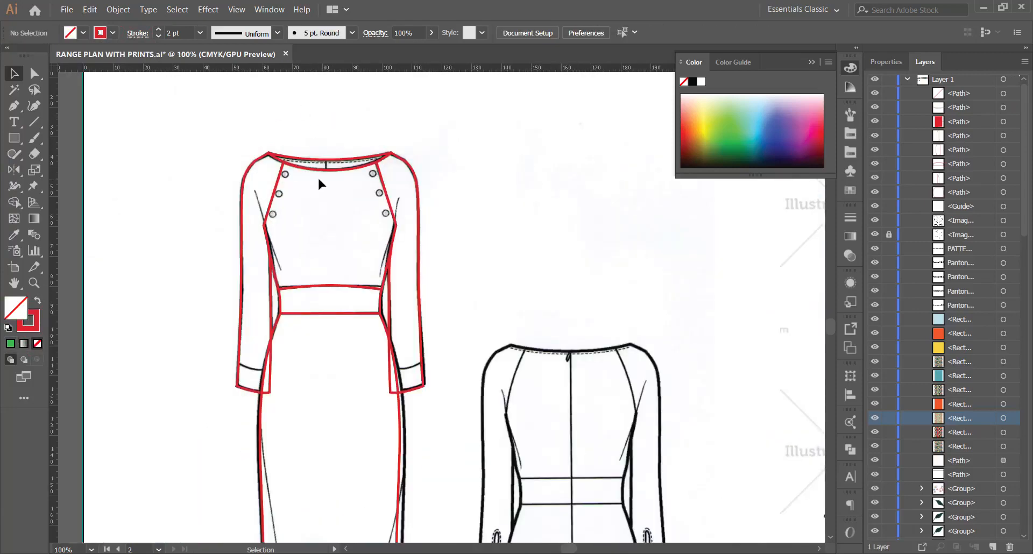
{"action": "scroll", "coordinate": [319, 184], "scroll_direction": "down", "scroll_amount": 2}
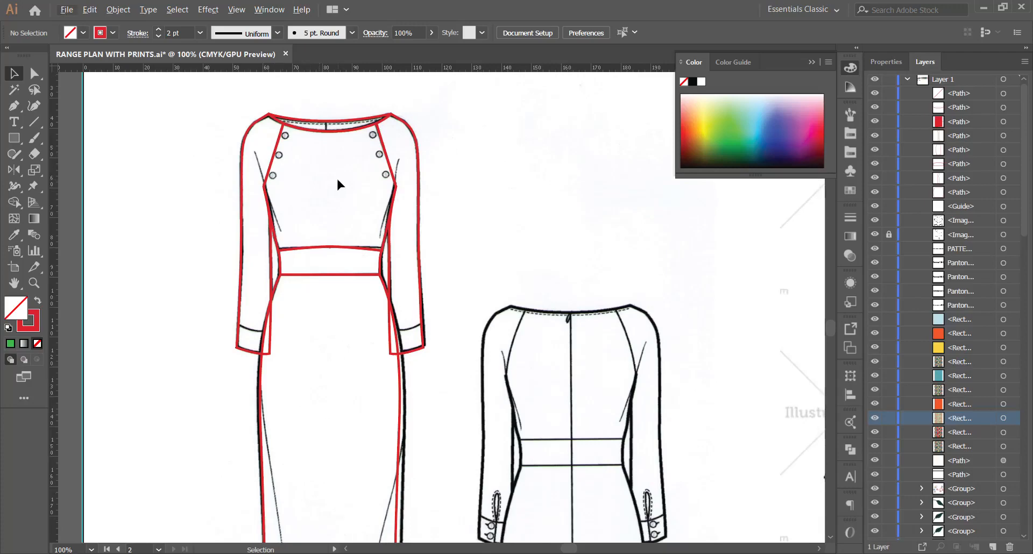
{"action": "scroll", "coordinate": [337, 178], "scroll_direction": "down", "scroll_amount": 1}
{"action": "left_click", "coordinate": [280, 153]}
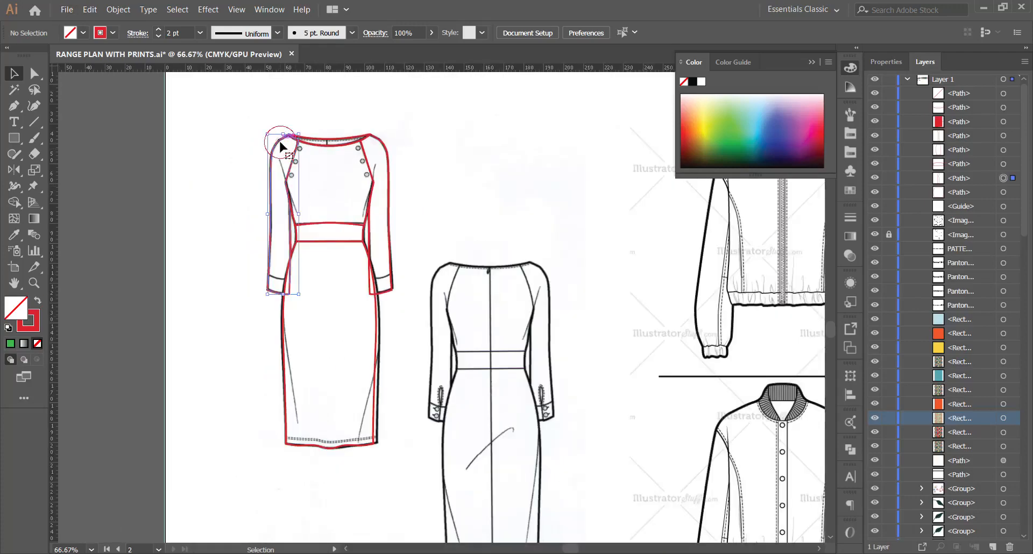
{"action": "left_click", "coordinate": [715, 115]}
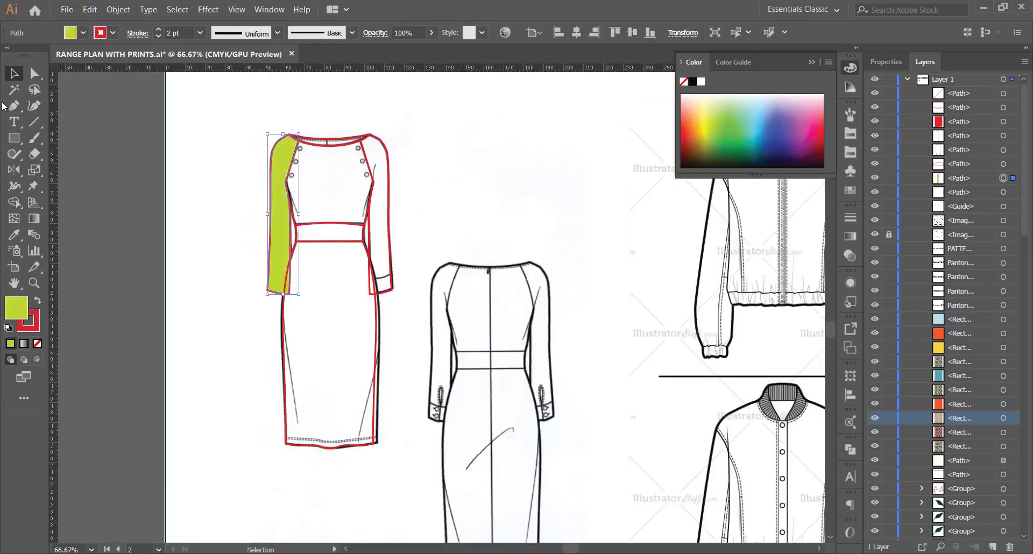
{"action": "left_click", "coordinate": [386, 172]}
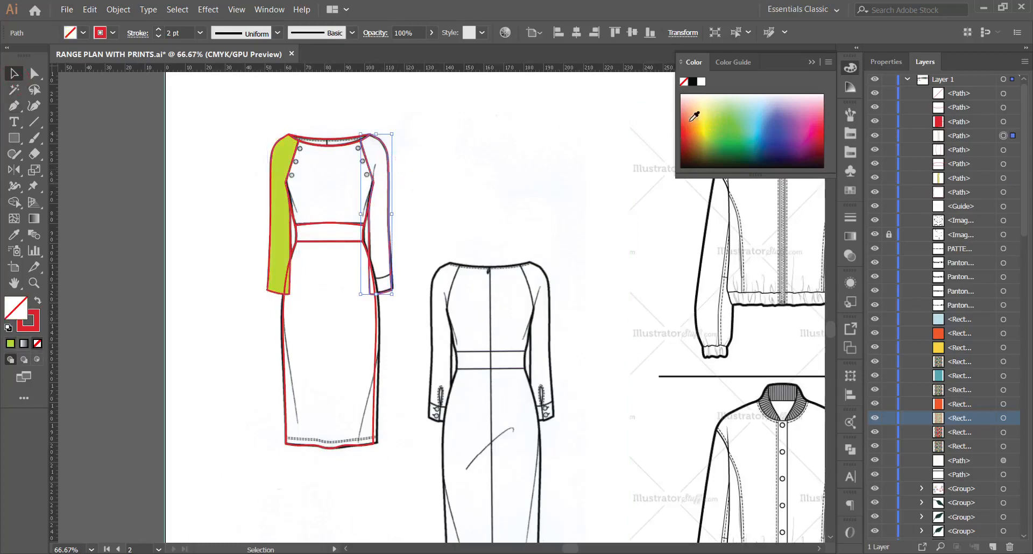
{"action": "left_click", "coordinate": [716, 115]}
{"action": "left_click", "coordinate": [431, 164]}
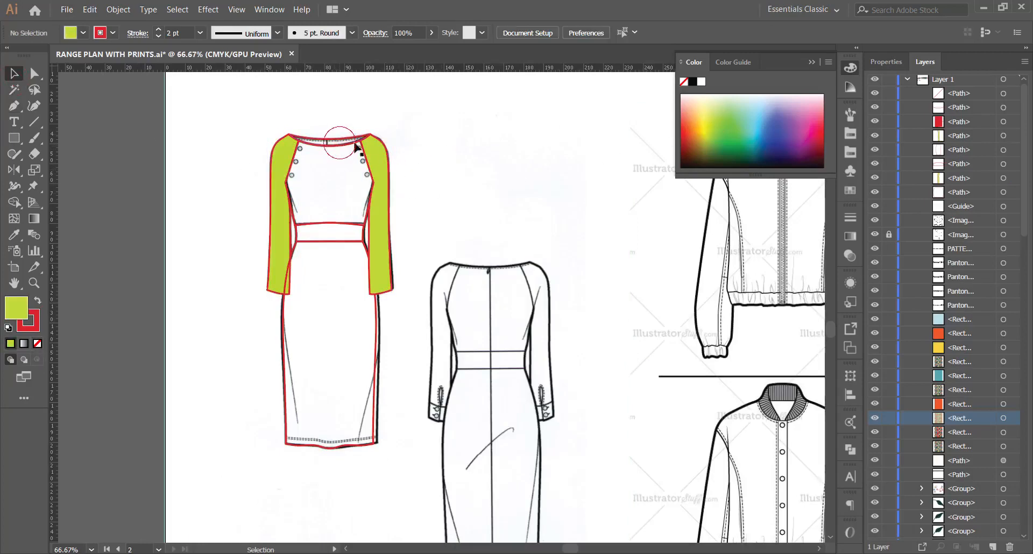
Fill the neck shape with light blue, and undo its downward move onto the bodice.
{"action": "left_click", "coordinate": [345, 142]}
{"action": "left_click", "coordinate": [751, 118]}
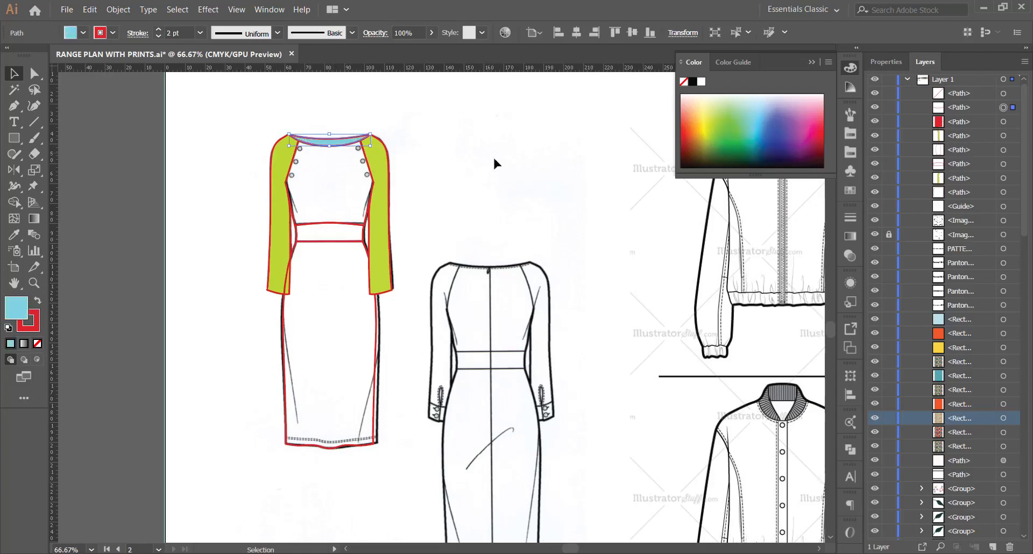
{"action": "left_click", "coordinate": [370, 185]}
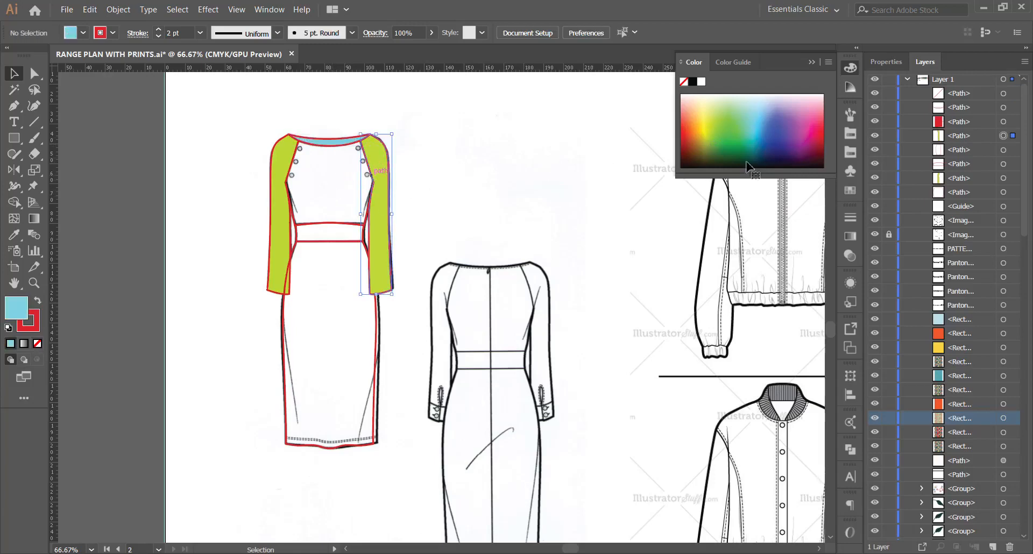
{"action": "left_click", "coordinate": [379, 193]}
{"action": "left_click", "coordinate": [339, 221]}
{"action": "left_click_drag", "start_coordinate": [331, 144], "coordinate": [342, 195]}
{"action": "key", "text": "ctrl+z"}
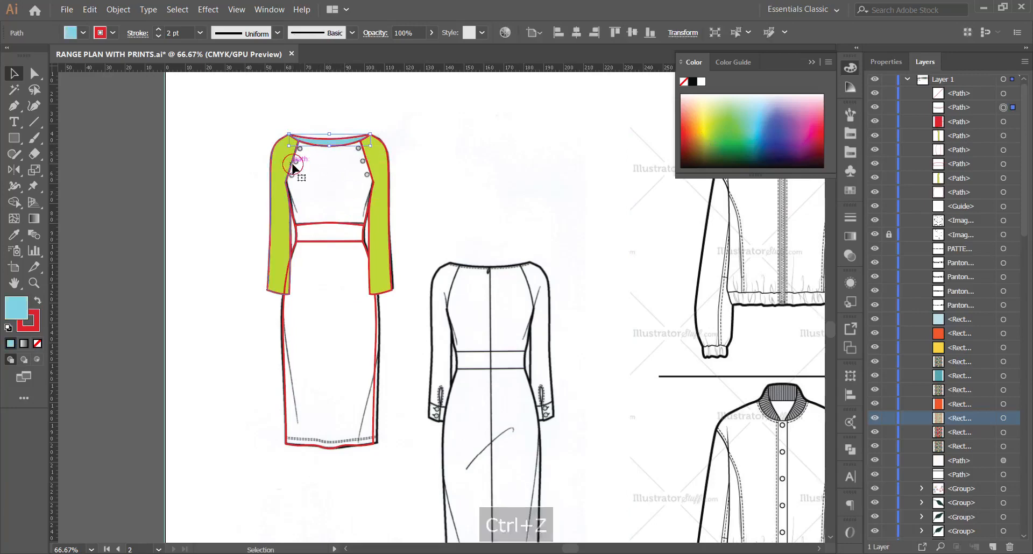
Fill the bodice shape with blue.
{"action": "left_click", "coordinate": [291, 166]}
{"action": "left_click", "coordinate": [315, 210]}
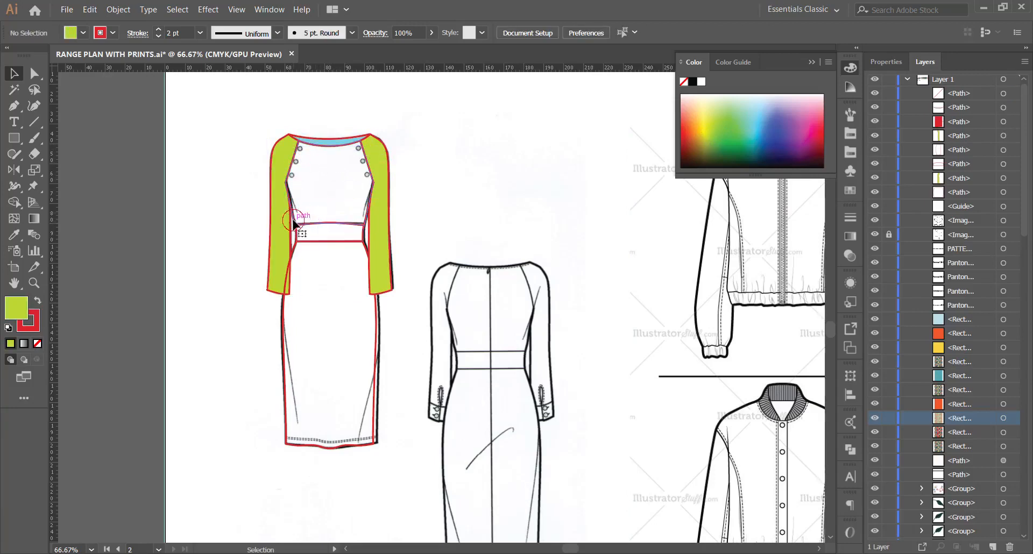
{"action": "left_click", "coordinate": [300, 223]}
{"action": "left_click", "coordinate": [769, 126]}
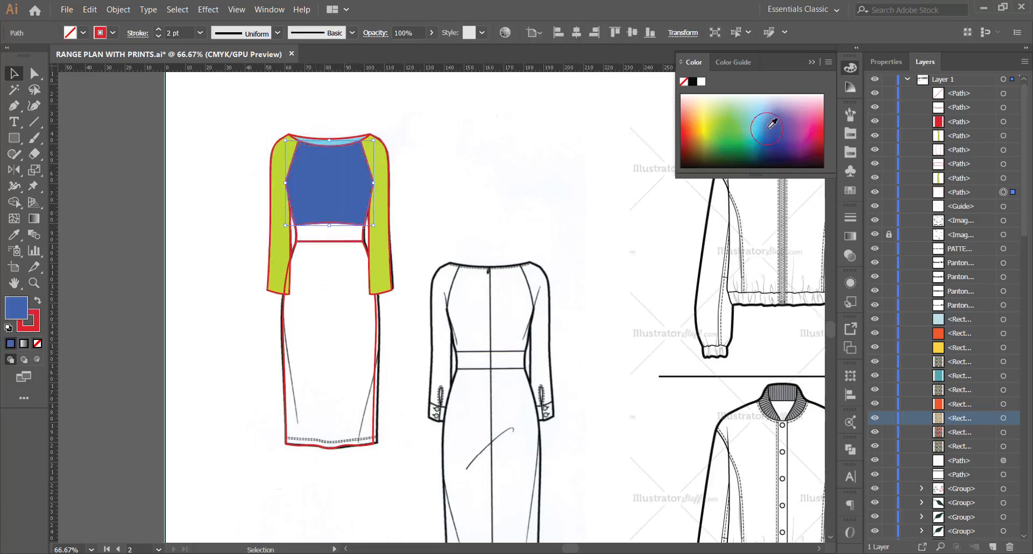
Fill the skirt with green and the waistband with purple, and deselect them.
{"action": "left_click", "coordinate": [331, 246]}
{"action": "left_click", "coordinate": [735, 143]}
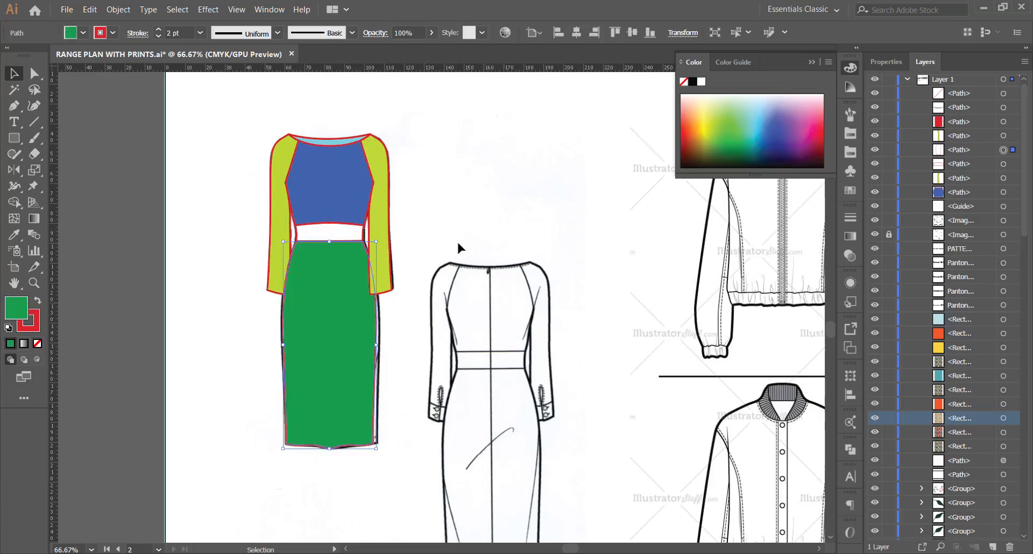
{"action": "left_click", "coordinate": [316, 227]}
{"action": "left_click", "coordinate": [297, 234]}
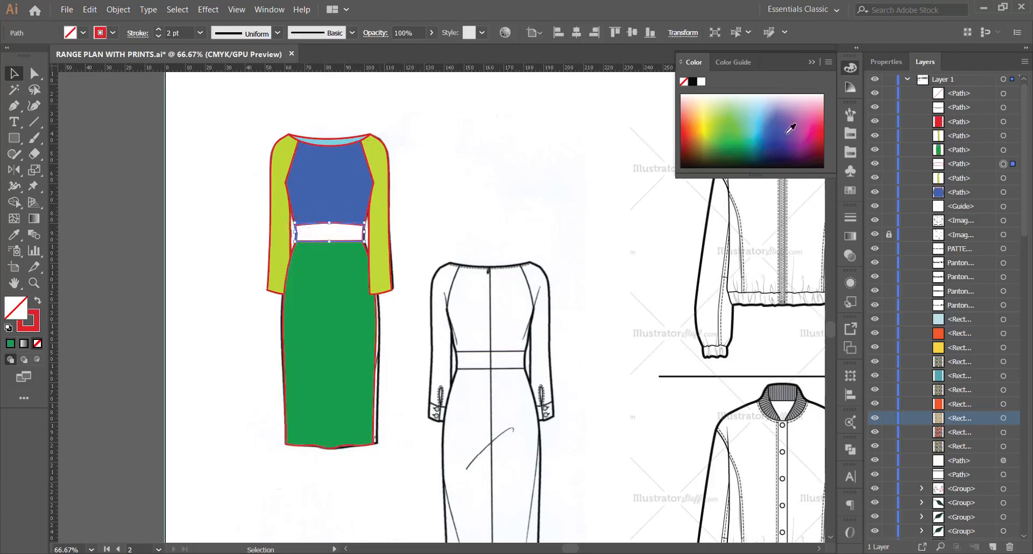
{"action": "left_click", "coordinate": [788, 133]}
{"action": "left_click", "coordinate": [402, 202]}
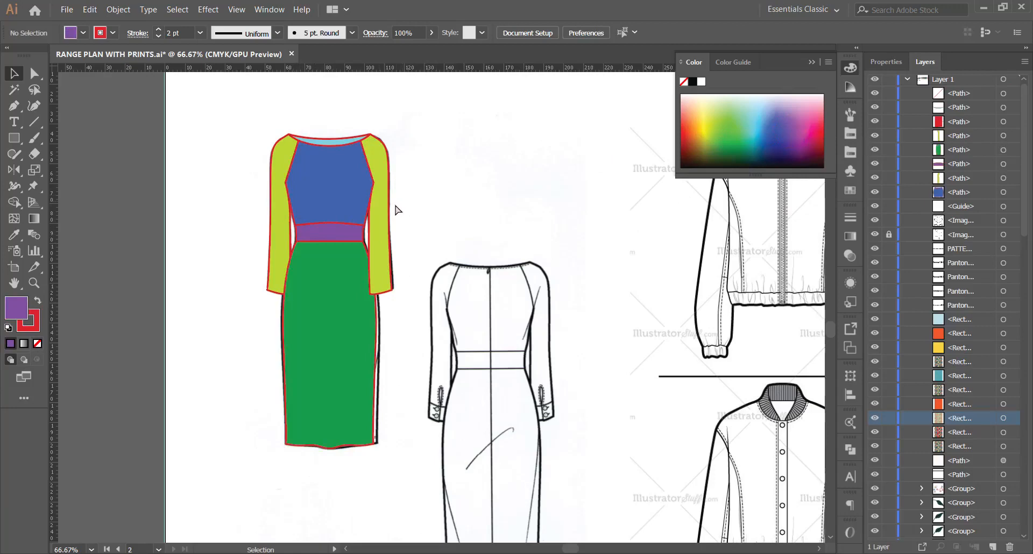
Undo the test colour fills on the sleeves, neck, bodice, waistband and skirt so only the red outlines are left.
{"action": "key", "text": "ctrl+z"}
{"action": "key", "text": "ctrl+z"}
{"action": "key", "text": "ctrl+z"}
{"action": "key", "text": "ctrl+z"}
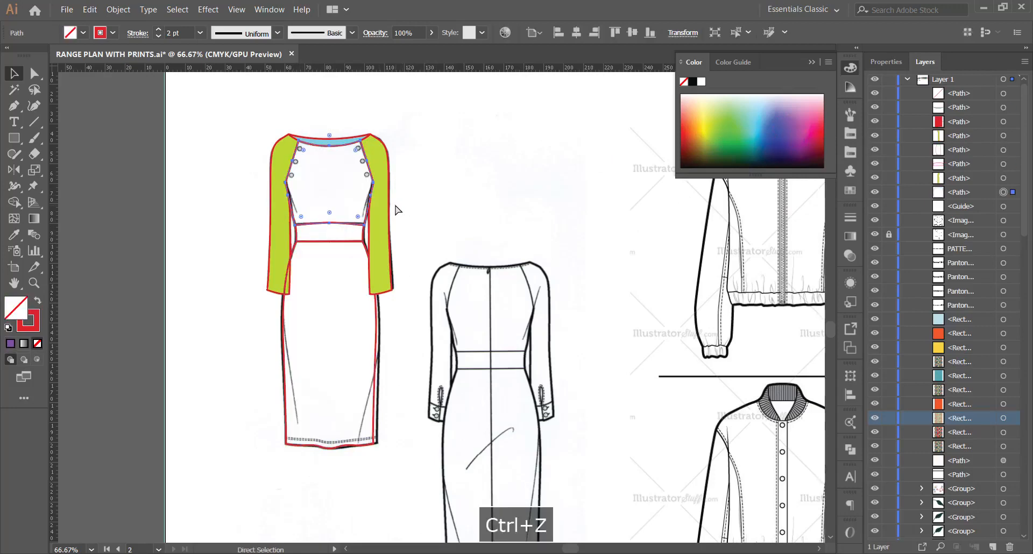
{"action": "key", "text": "ctrl+z"}
{"action": "key", "text": "ctrl+z"}
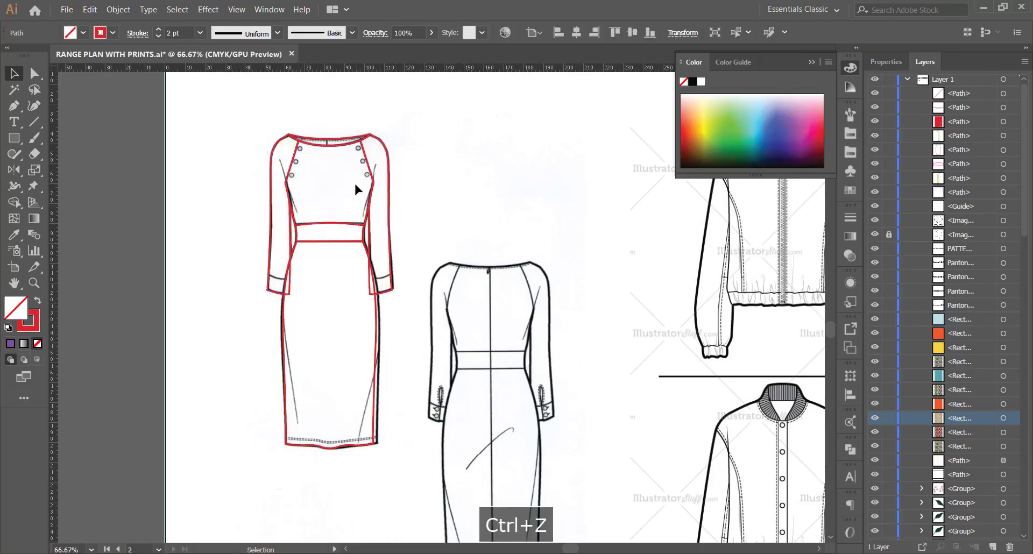
{"action": "left_click", "coordinate": [333, 147]}
Trace the left dart line from the sleeve down into the bodice with the Pen tool, about 29 mm long, and end the path.
{"action": "scroll", "coordinate": [333, 148], "scroll_direction": "up", "scroll_amount": 2}
{"action": "scroll", "coordinate": [223, 173], "scroll_direction": "up", "scroll_amount": 1}
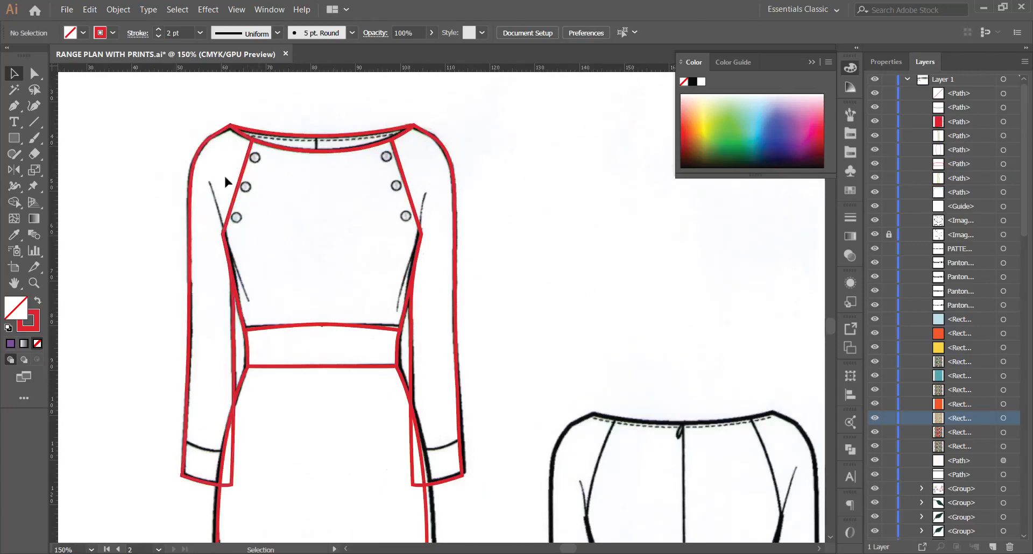
{"action": "scroll", "coordinate": [204, 218], "scroll_direction": "up", "scroll_amount": 1}
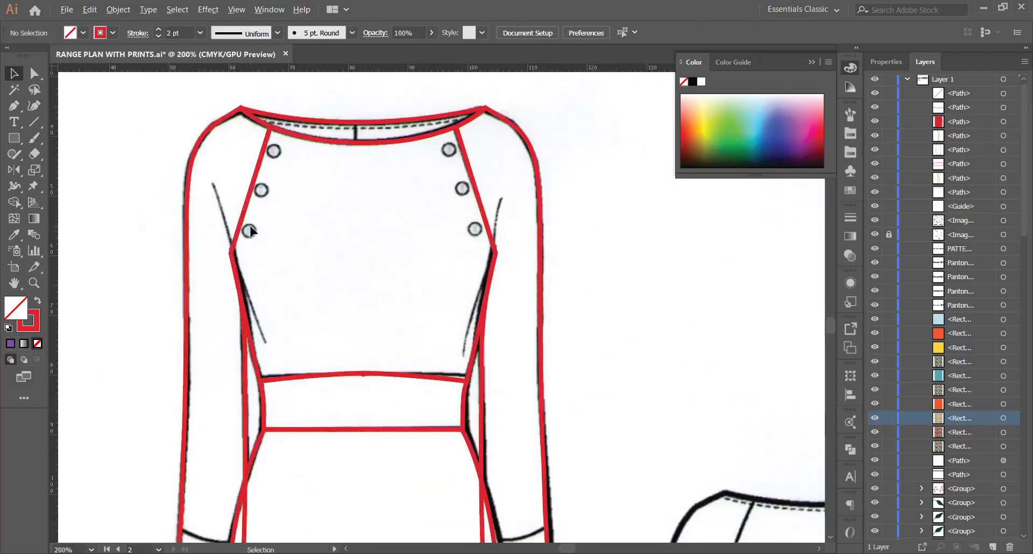
{"action": "scroll", "coordinate": [251, 230], "scroll_direction": "down", "scroll_amount": 1}
{"action": "left_click", "coordinate": [14, 105]}
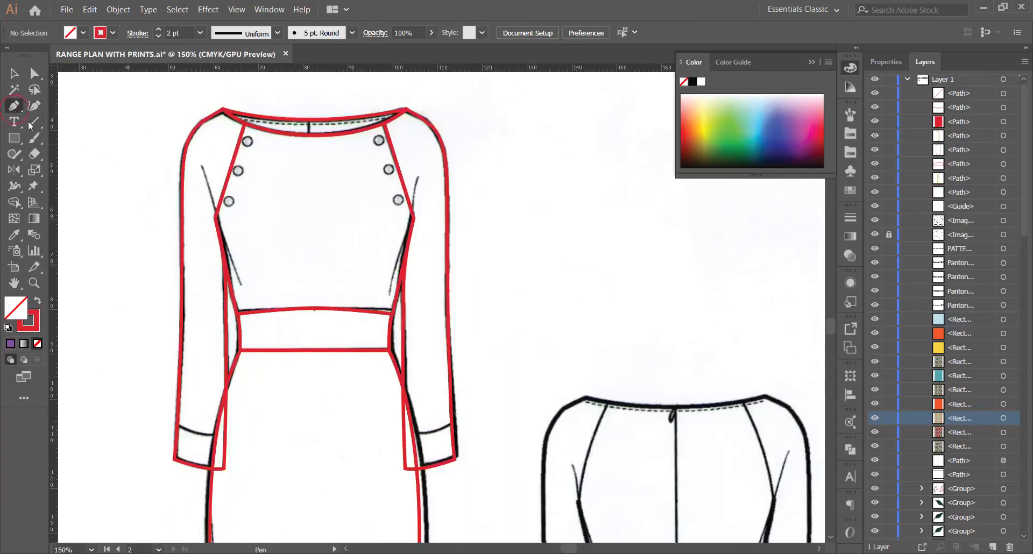
{"action": "left_click", "coordinate": [201, 164]}
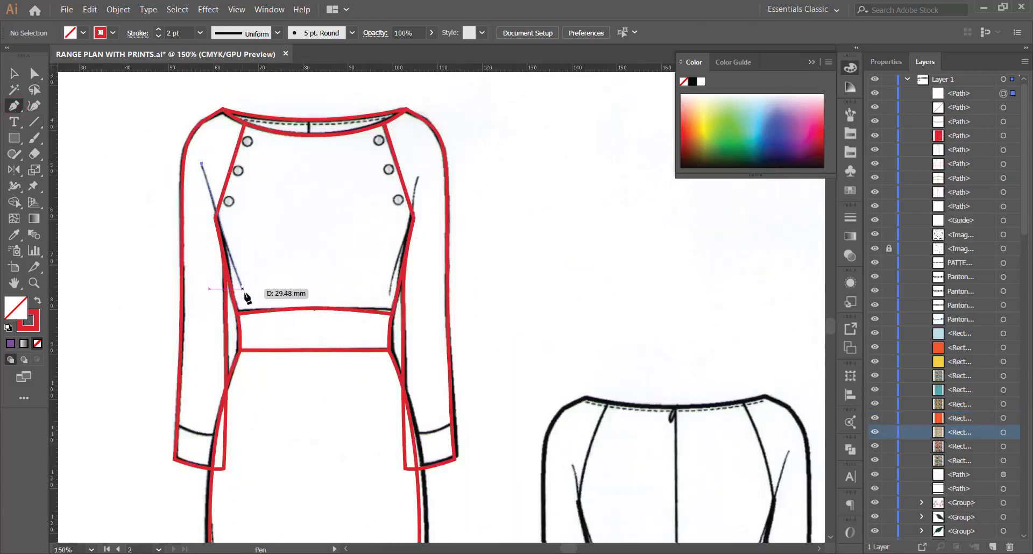
{"action": "left_click_drag", "start_coordinate": [241, 288], "coordinate": [148, 259]}
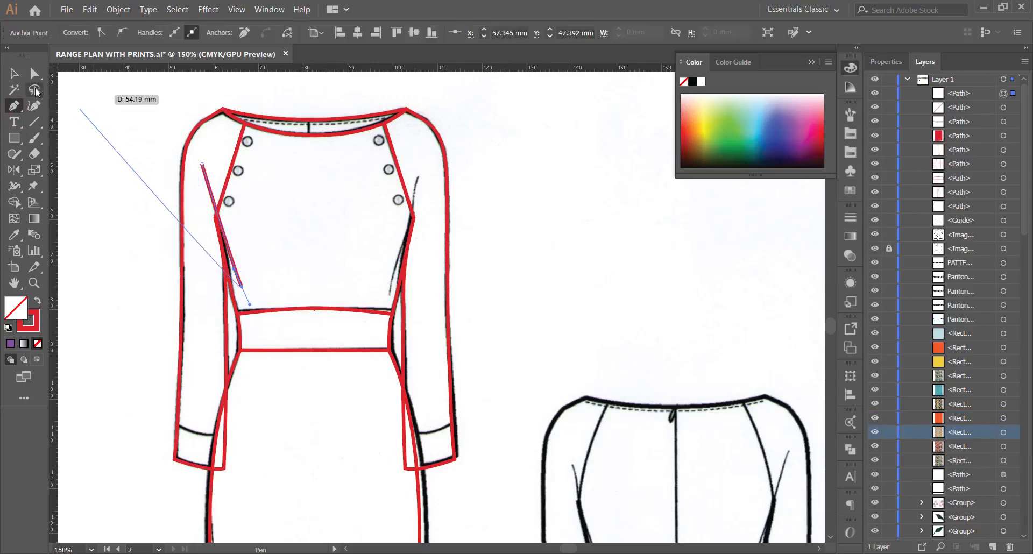
{"action": "left_click", "coordinate": [14, 74]}
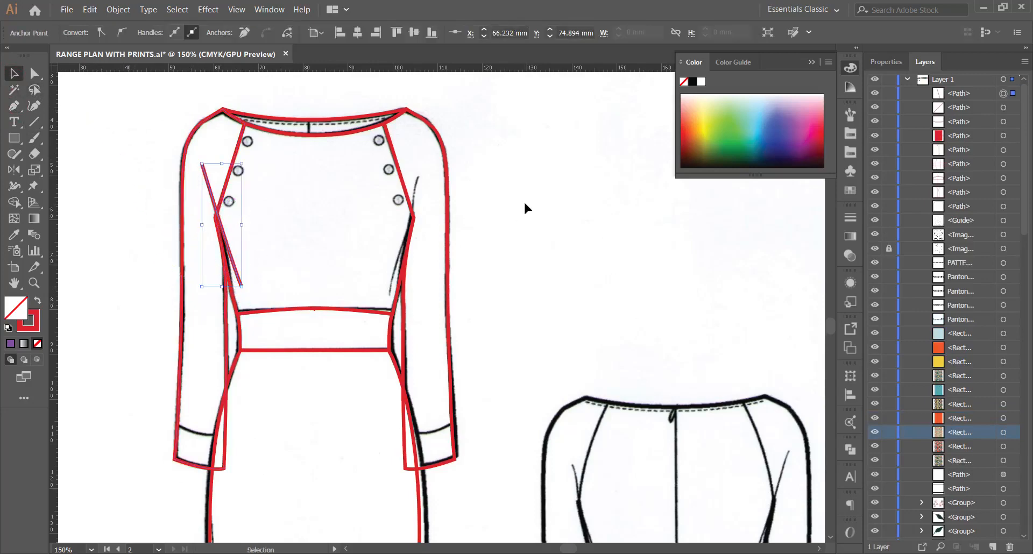
Give the left bodice dart line the width profile that tapers at both ends, and deselect it.
{"action": "scroll", "coordinate": [422, 198], "scroll_direction": "up", "scroll_amount": 3}
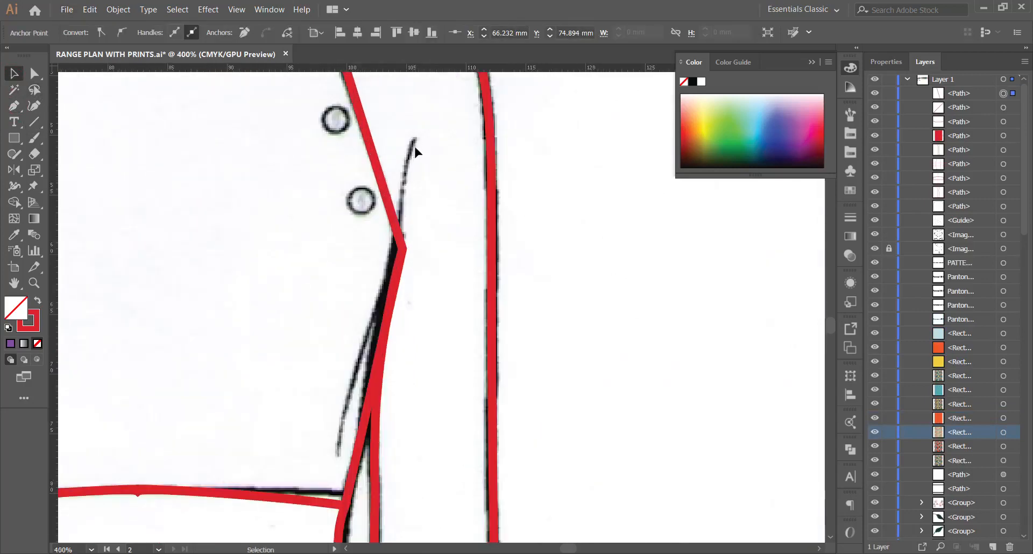
{"action": "scroll", "coordinate": [349, 412], "scroll_direction": "down", "scroll_amount": 3}
{"action": "scroll", "coordinate": [404, 323], "scroll_direction": "up", "scroll_amount": 2}
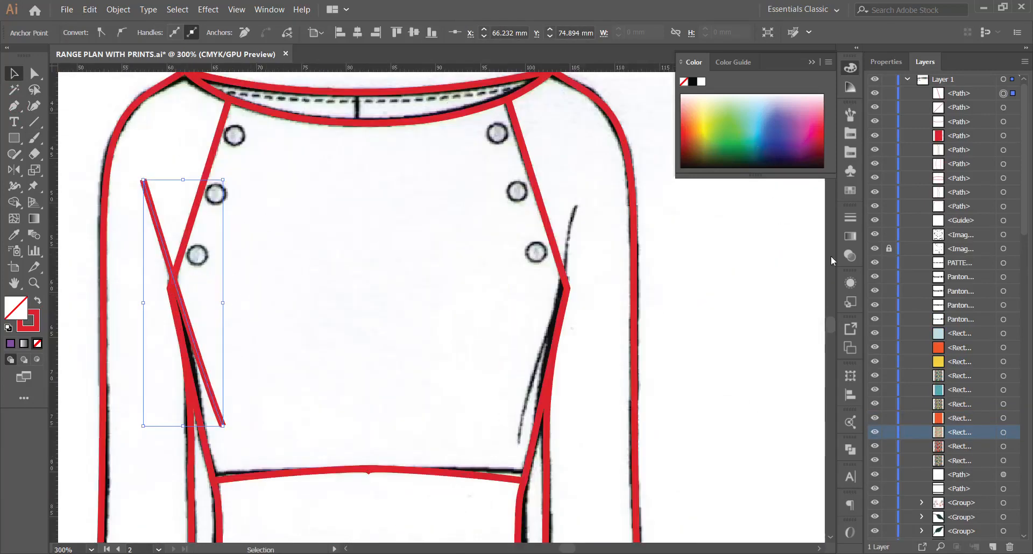
{"action": "left_click", "coordinate": [849, 217]}
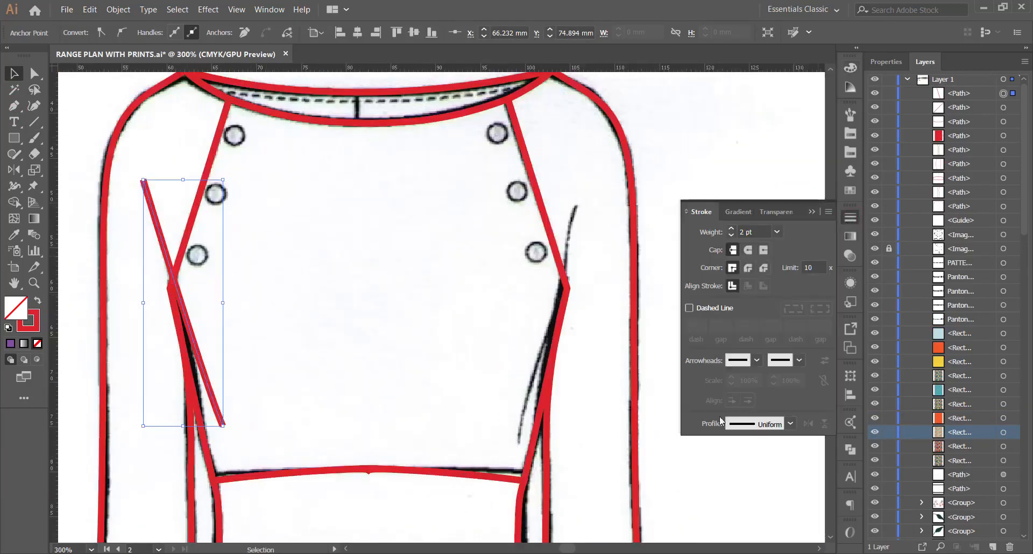
{"action": "left_click", "coordinate": [769, 424]}
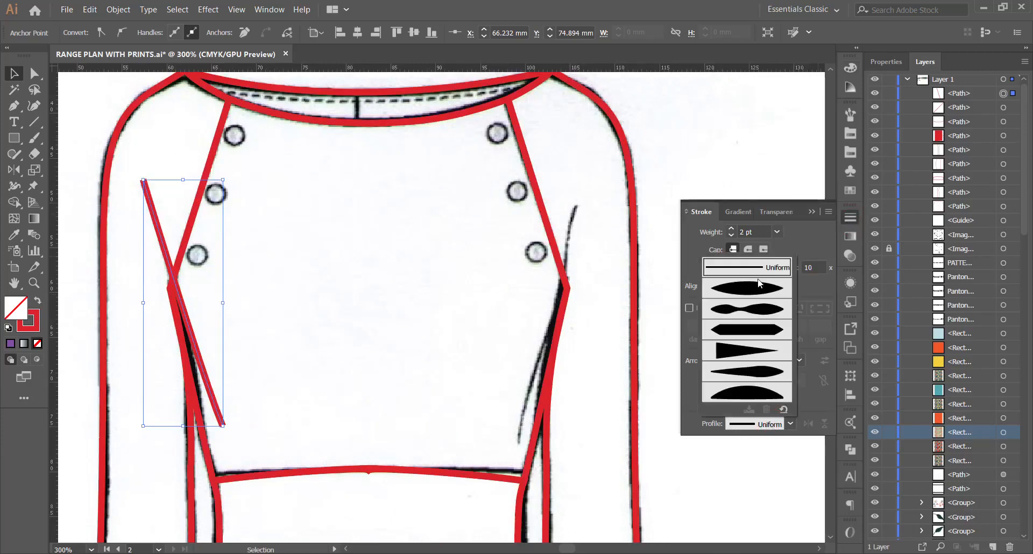
{"action": "left_click", "coordinate": [752, 295]}
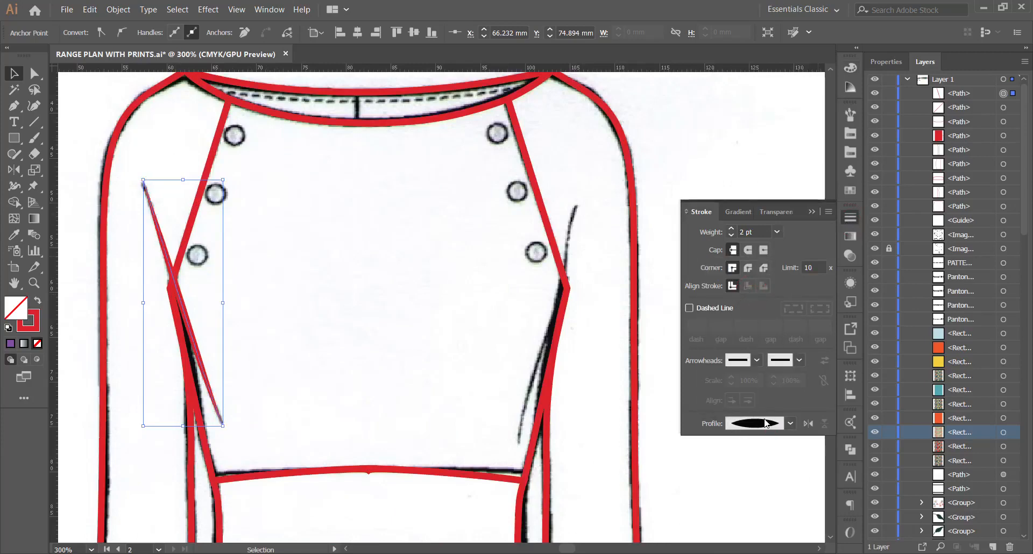
{"action": "left_click", "coordinate": [279, 252]}
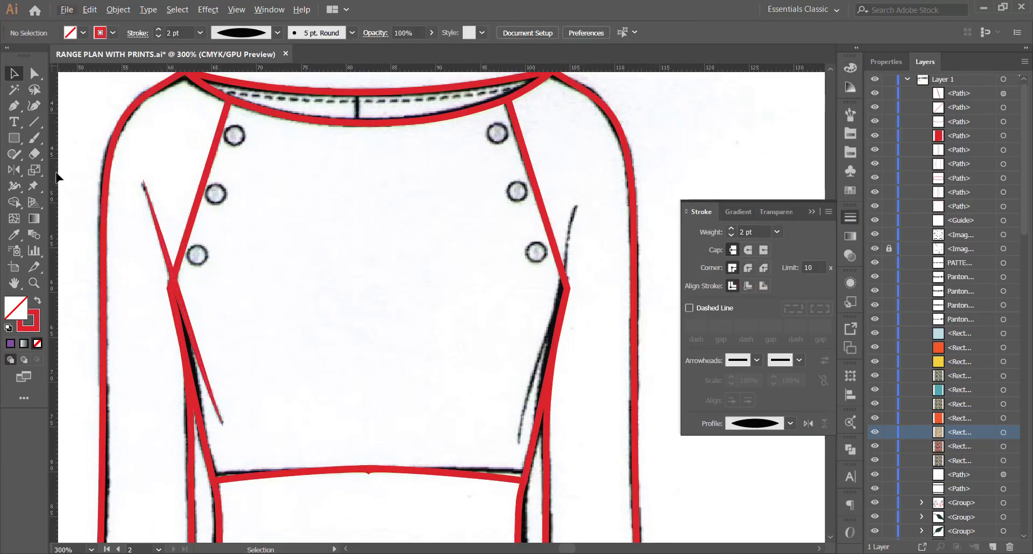
Trace the right dart line with the Pen tool as a curve from the sleeve through the armhole corner into the bodice, and end the path.
{"action": "left_click", "coordinate": [14, 105]}
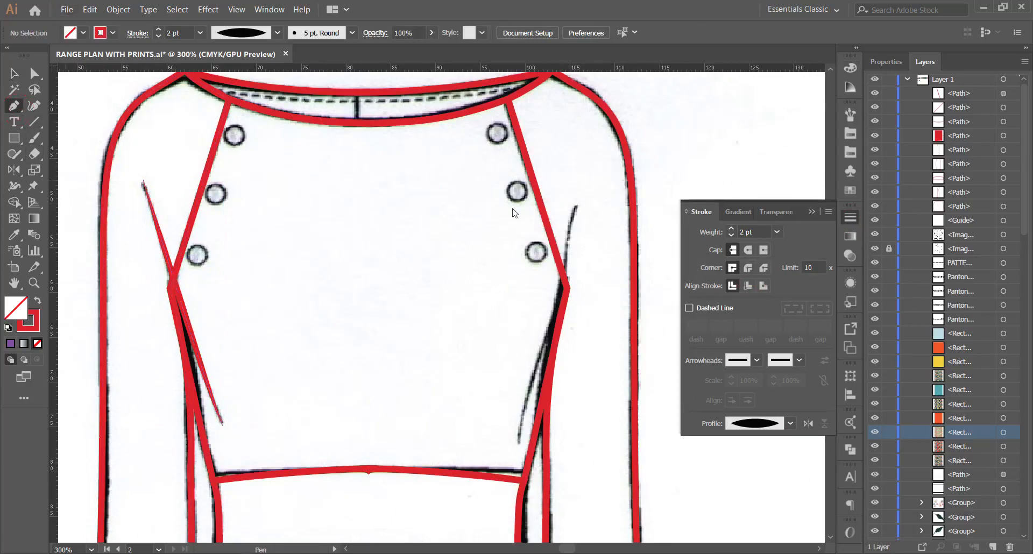
{"action": "left_click", "coordinate": [578, 199]}
{"action": "left_click_drag", "start_coordinate": [565, 281], "coordinate": [547, 338]}
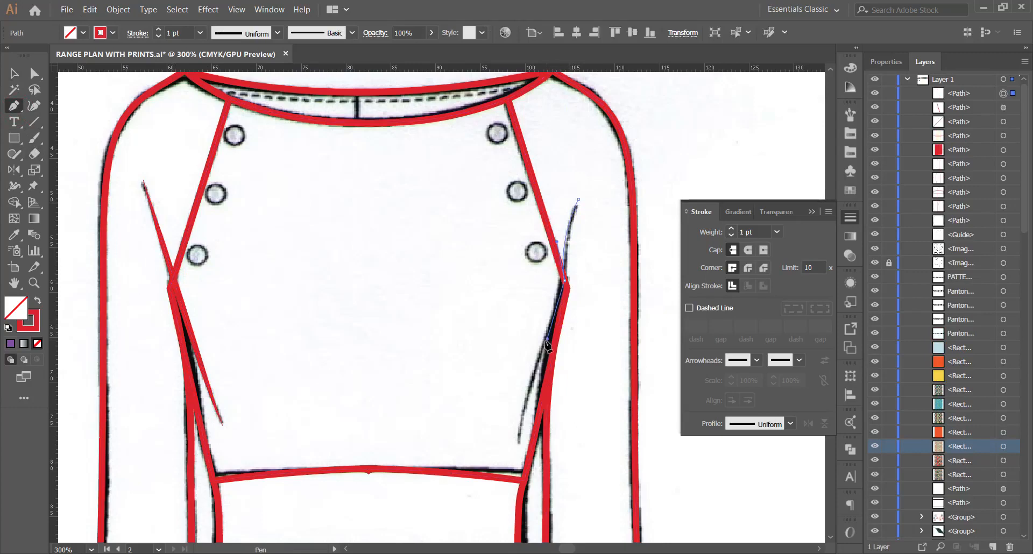
{"action": "left_click", "coordinate": [518, 441]}
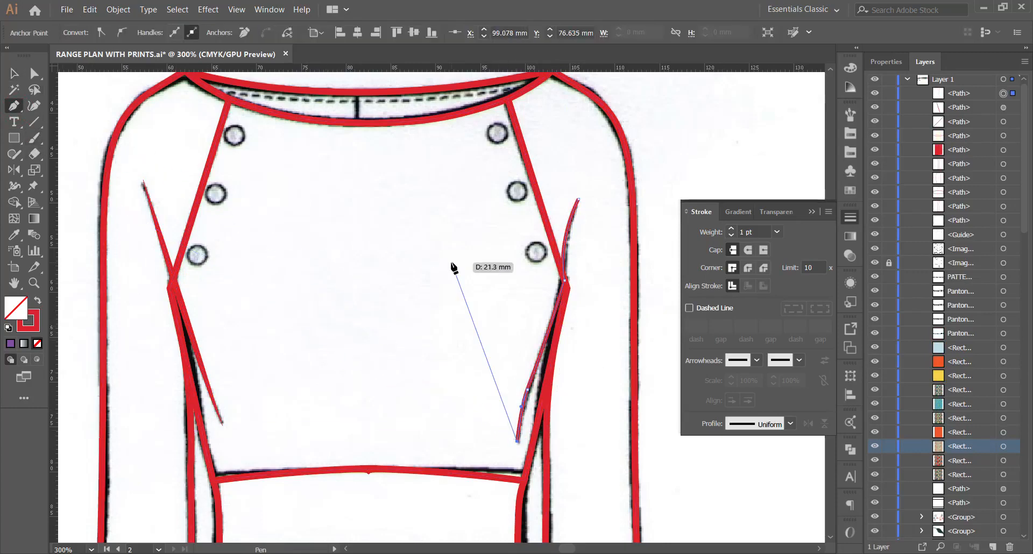
{"action": "key", "text": "Return"}
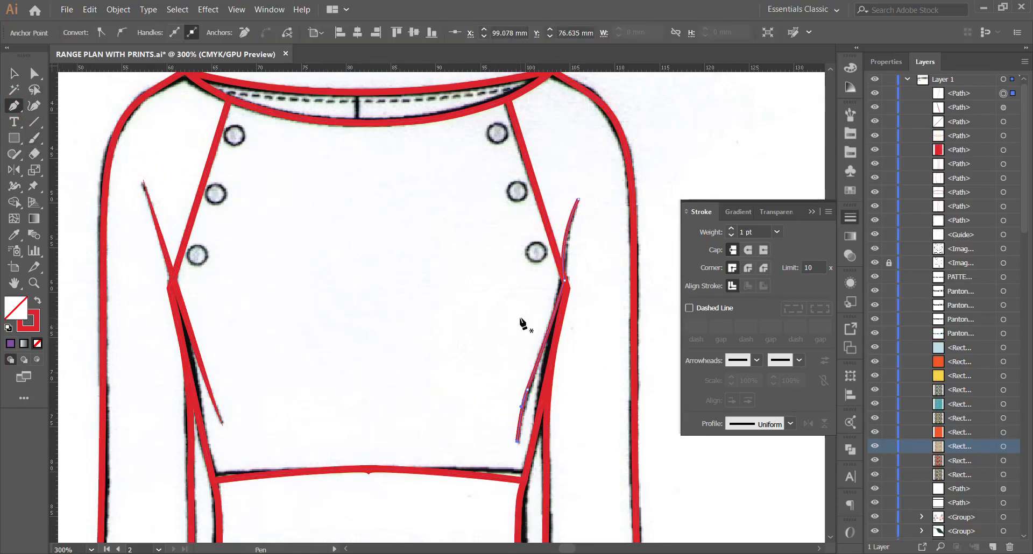
Apply the same double-tapered width profile to the right bodice dart line and deselect it.
{"action": "left_click", "coordinate": [17, 78]}
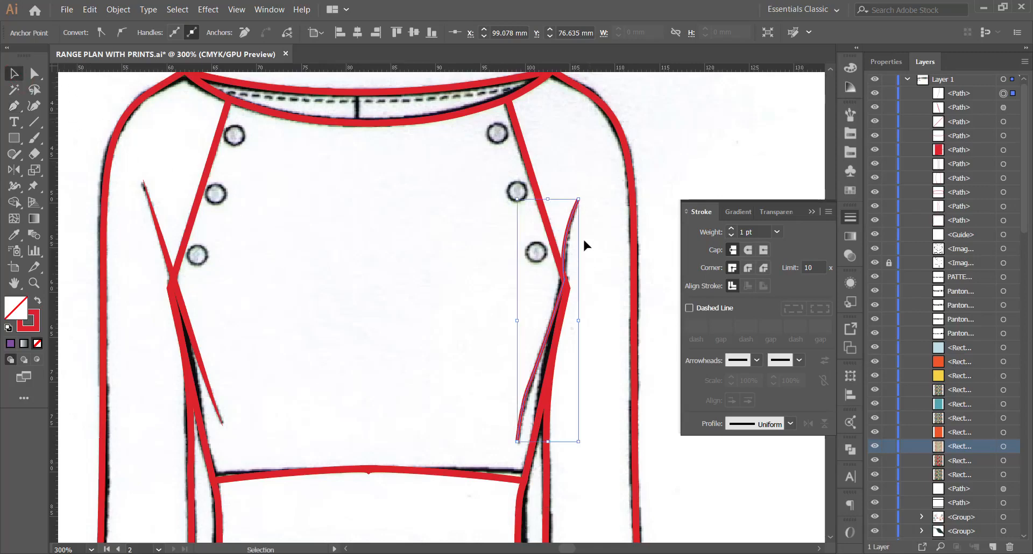
{"action": "left_click", "coordinate": [768, 426]}
{"action": "left_click", "coordinate": [761, 295]}
{"action": "left_click", "coordinate": [641, 251]}
Trace the left skirt line with the Pen tool from above the hem up to the side edge, as a curve about 56 mm long.
{"action": "scroll", "coordinate": [411, 220], "scroll_direction": "down", "scroll_amount": 2}
{"action": "scroll", "coordinate": [412, 221], "scroll_direction": "down", "scroll_amount": 1}
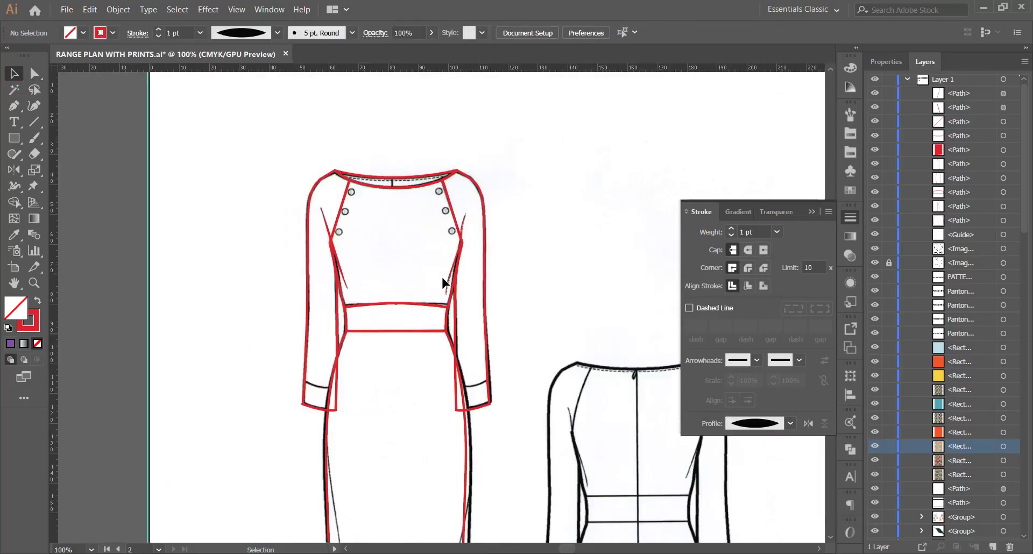
{"action": "scroll", "coordinate": [442, 283], "scroll_direction": "down", "scroll_amount": 8}
{"action": "scroll", "coordinate": [453, 381], "scroll_direction": "up", "scroll_amount": 1}
{"action": "scroll", "coordinate": [355, 344], "scroll_direction": "right", "scroll_amount": 4}
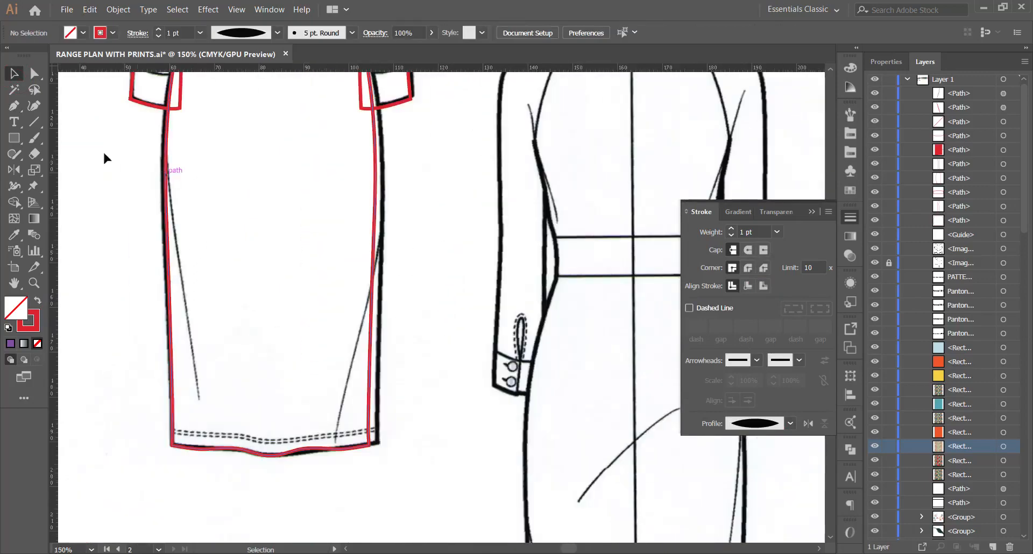
{"action": "left_click", "coordinate": [13, 105]}
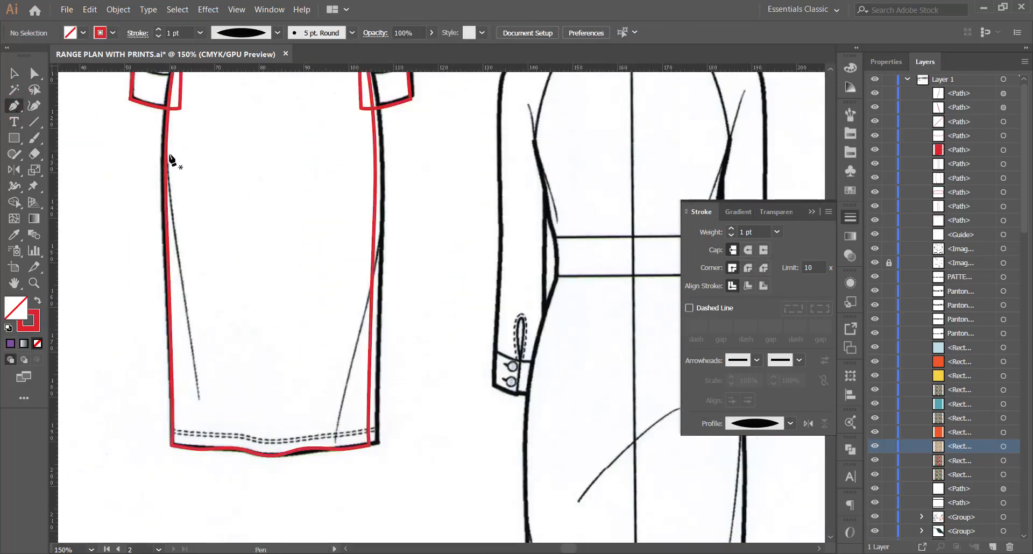
{"action": "left_click", "coordinate": [203, 409]}
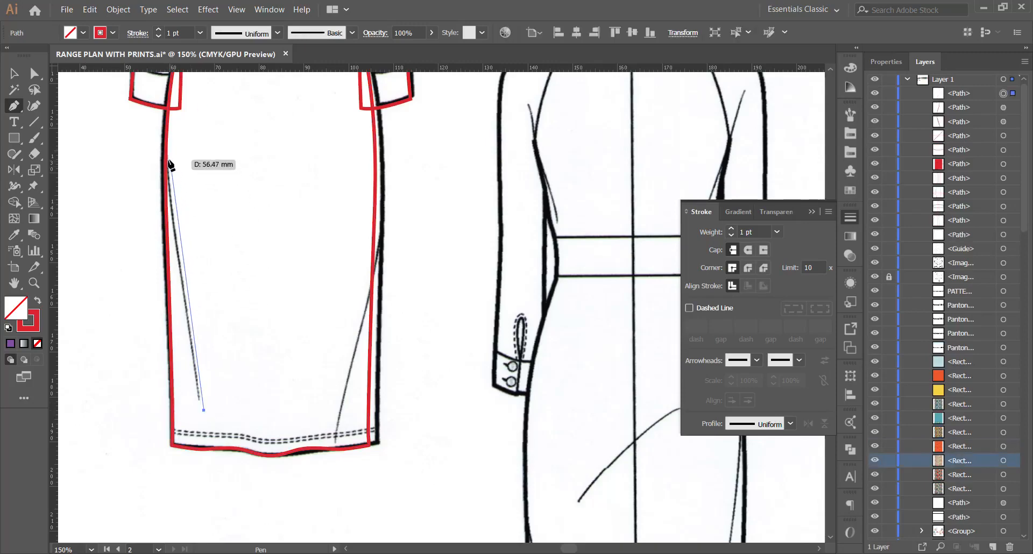
{"action": "left_click", "coordinate": [171, 116]}
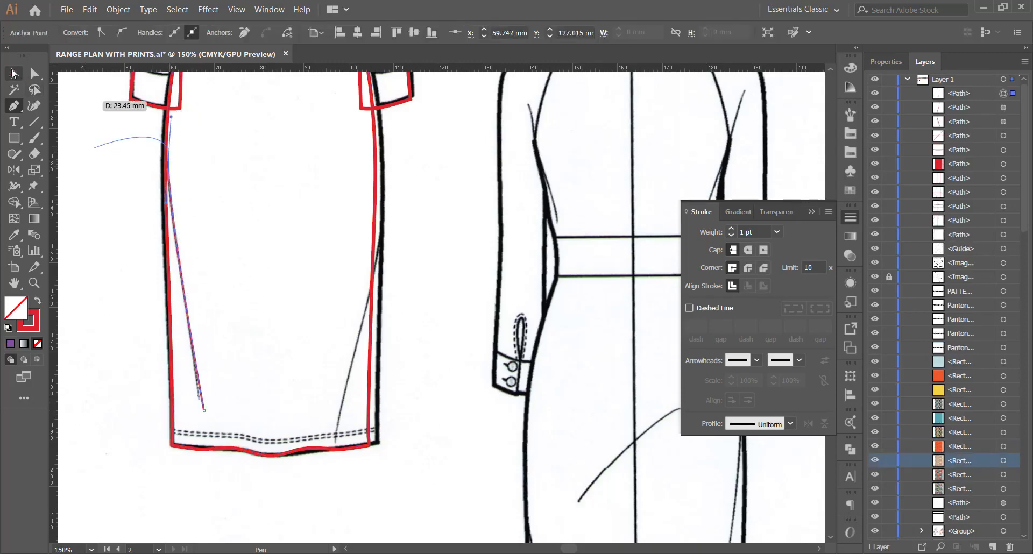
End the left skirt line, give it the double-tapered width profile, and deselect it.
{"action": "key", "text": "v"}
{"action": "left_click", "coordinate": [749, 425]}
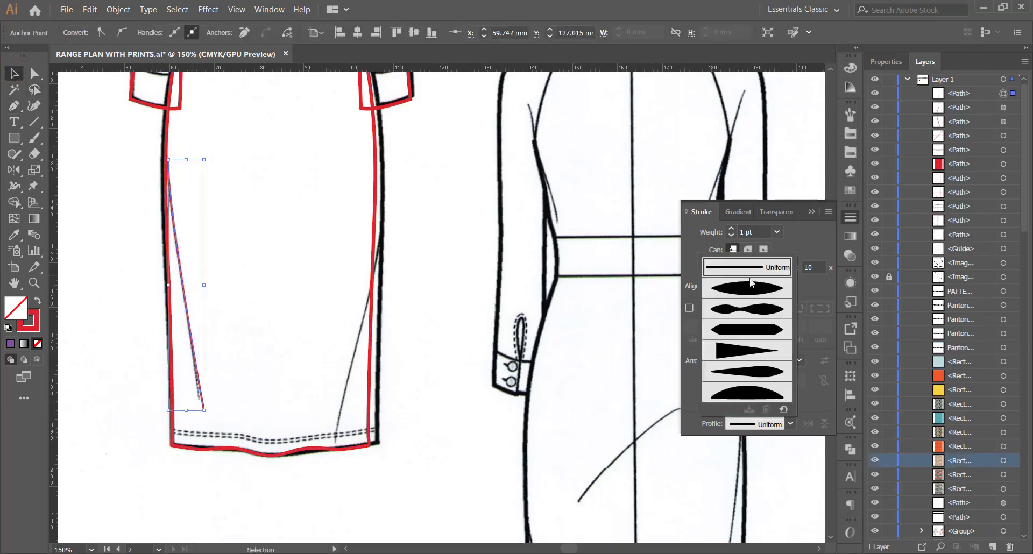
{"action": "left_click", "coordinate": [742, 293]}
{"action": "left_click", "coordinate": [308, 362]}
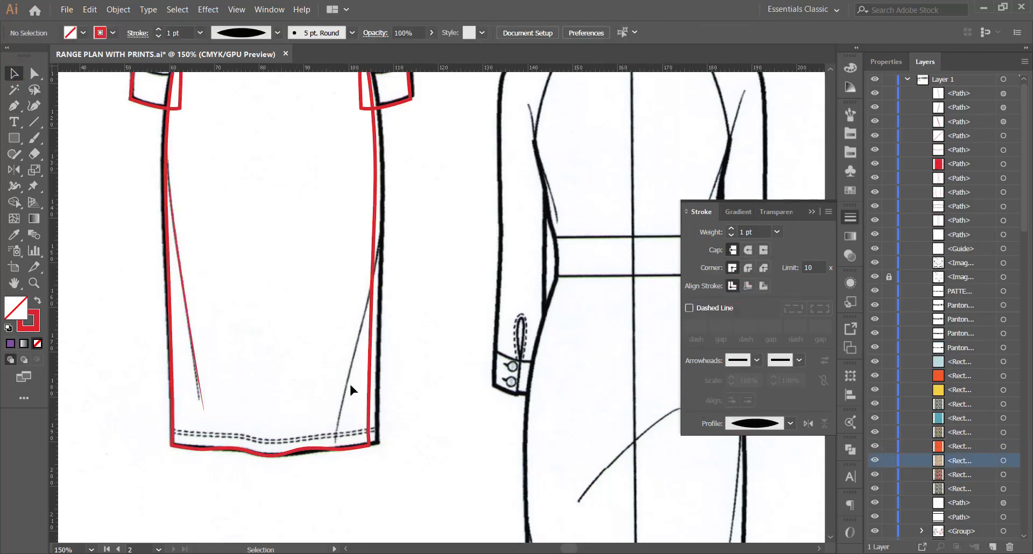
Duplicate the left skirt line, flip the copy horizontally, and place it over the sketched line on the right side of the skirt.
{"action": "left_click_drag", "start_coordinate": [187, 304], "coordinate": [315, 308]}
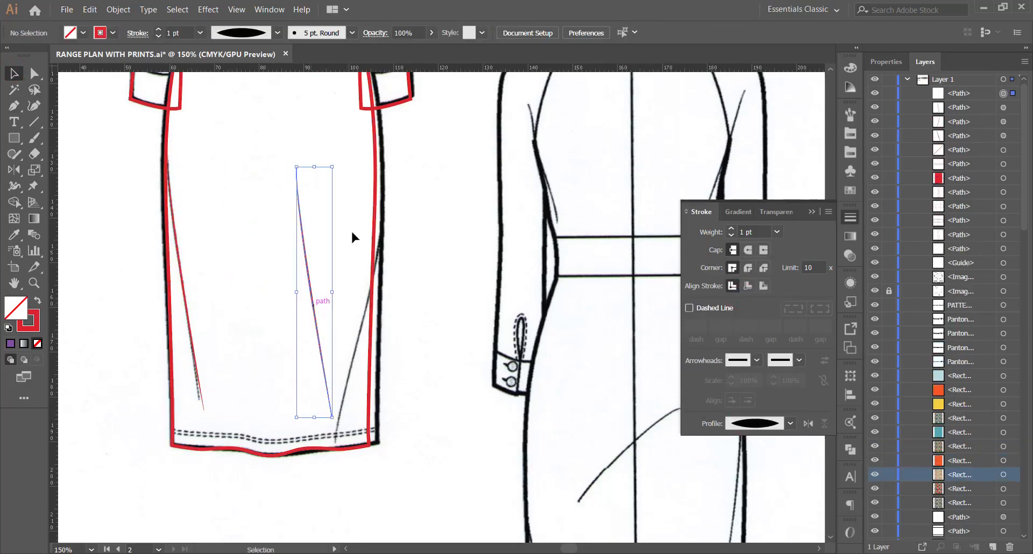
{"action": "left_click", "coordinate": [895, 63]}
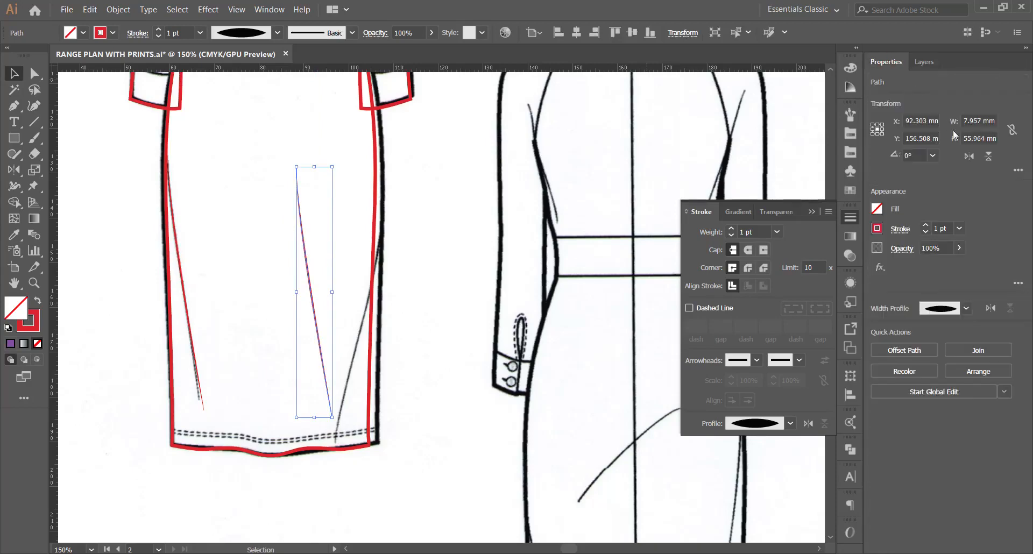
{"action": "left_click", "coordinate": [269, 9]}
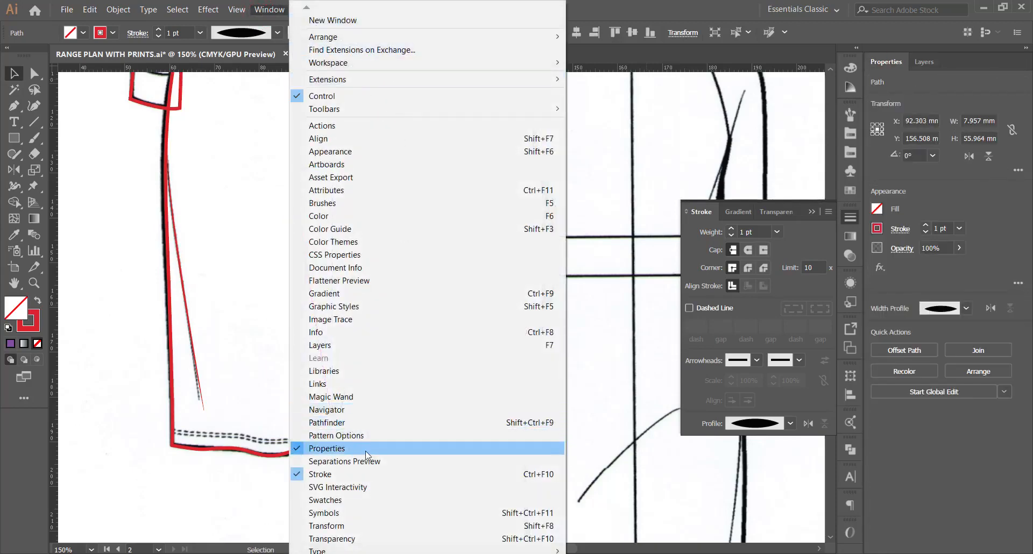
{"action": "left_click", "coordinate": [932, 171]}
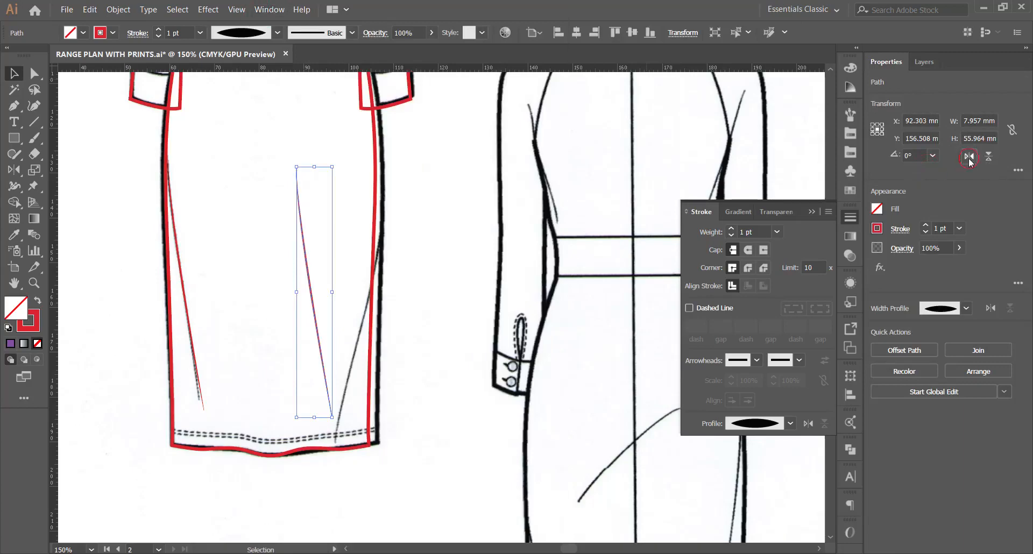
{"action": "left_click", "coordinate": [968, 156]}
{"action": "left_click_drag", "start_coordinate": [314, 317], "coordinate": [355, 341]}
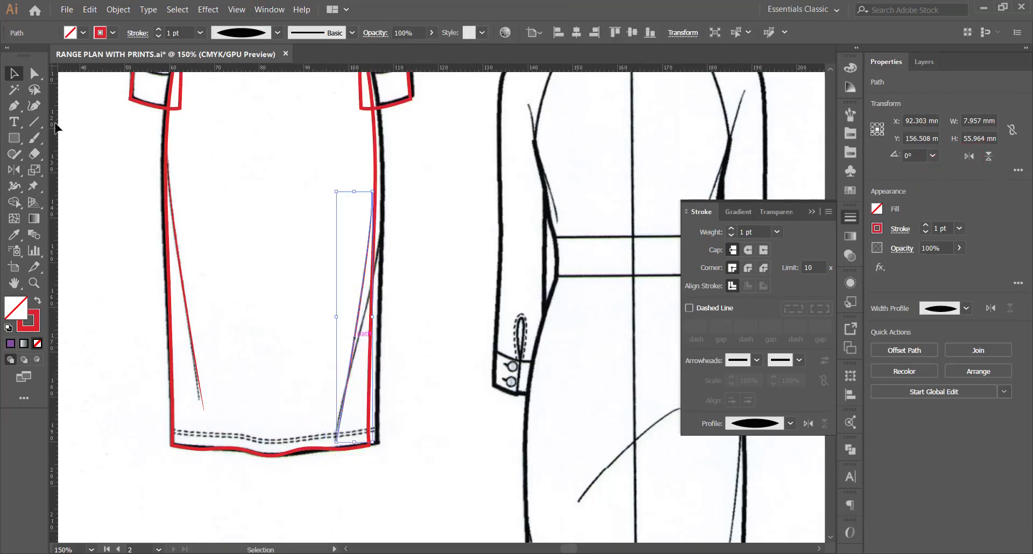
Reshape the upper end of the right skirt line with the Direct Selection tool to follow the sketch, and deselect it.
{"action": "left_click", "coordinate": [37, 78]}
{"action": "mouse_move", "coordinate": [377, 206]}
{"action": "left_mouse_down"}
{"action": "mouse_move", "coordinate": [383, 235]}
{"action": "mouse_move", "coordinate": [383, 223]}
{"action": "left_mouse_up"}
{"action": "left_click_drag", "start_coordinate": [385, 265], "coordinate": [377, 266]}
{"action": "left_click_drag", "start_coordinate": [383, 223], "coordinate": [374, 224]}
{"action": "left_click_drag", "start_coordinate": [372, 274], "coordinate": [372, 303]}
{"action": "left_click", "coordinate": [398, 313]}
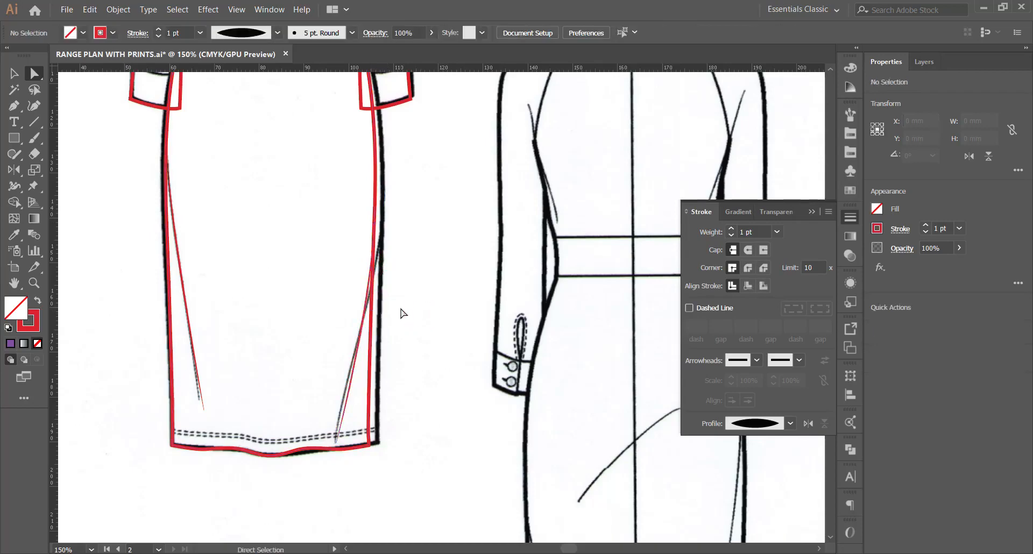
Select both bodice dart lines and both skirt lines together, bring them to the front, and deselect them.
{"action": "scroll", "coordinate": [426, 224], "scroll_direction": "down", "scroll_amount": 4}
{"action": "scroll", "coordinate": [408, 173], "scroll_direction": "up", "scroll_amount": 4}
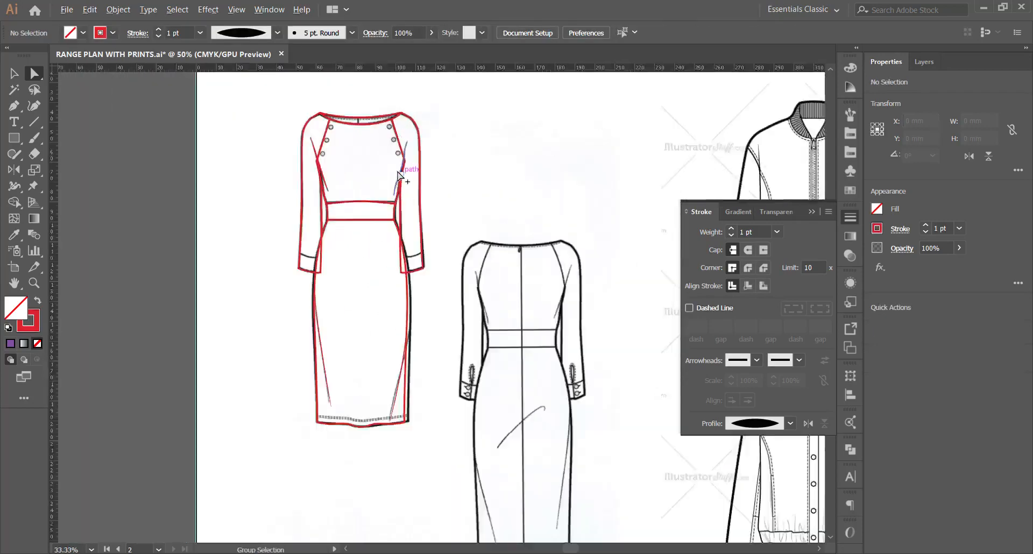
{"action": "key", "text": "v"}
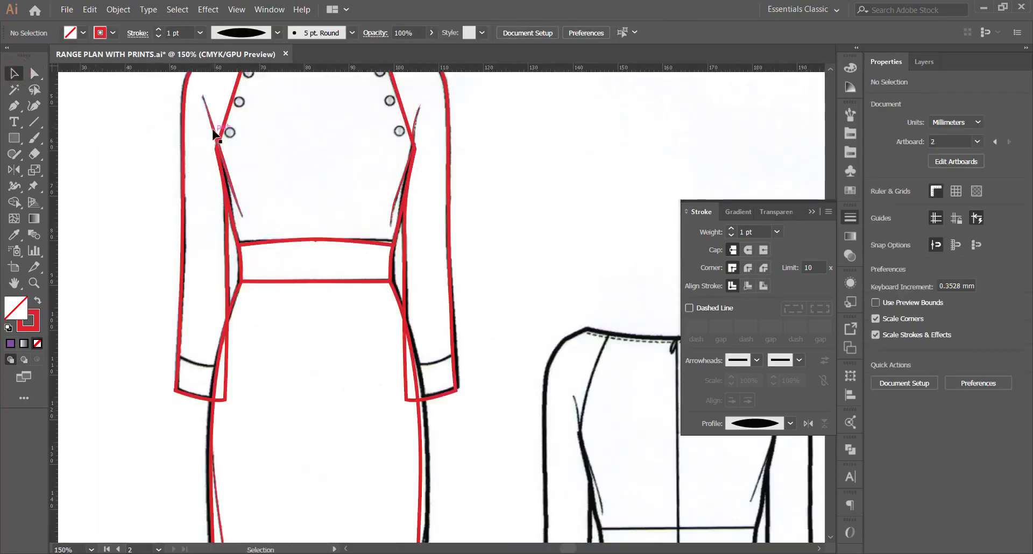
{"action": "left_click", "coordinate": [212, 127]}
{"action": "left_click", "coordinate": [417, 115], "text": "shift"}
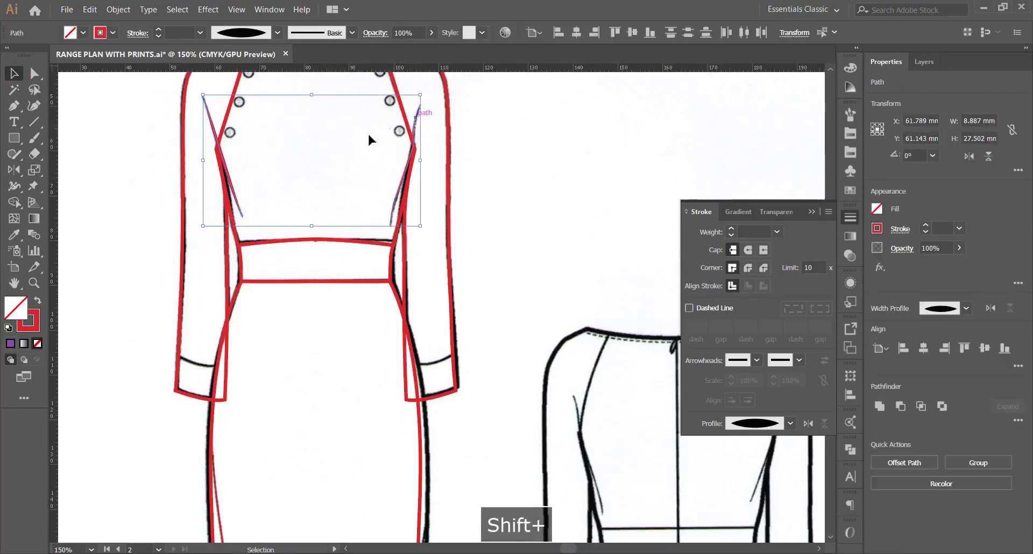
{"action": "scroll", "coordinate": [329, 161], "scroll_direction": "down", "scroll_amount": 2}
{"action": "scroll", "coordinate": [337, 236], "scroll_direction": "up", "scroll_amount": 1}
{"action": "left_click", "coordinate": [259, 403], "text": "shift"}
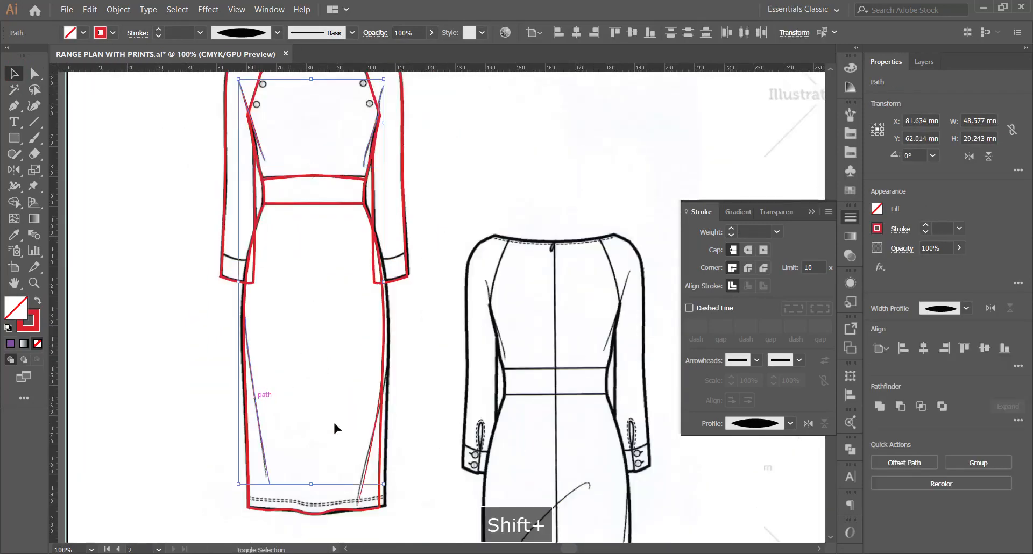
{"action": "left_click", "coordinate": [374, 440], "text": "shift"}
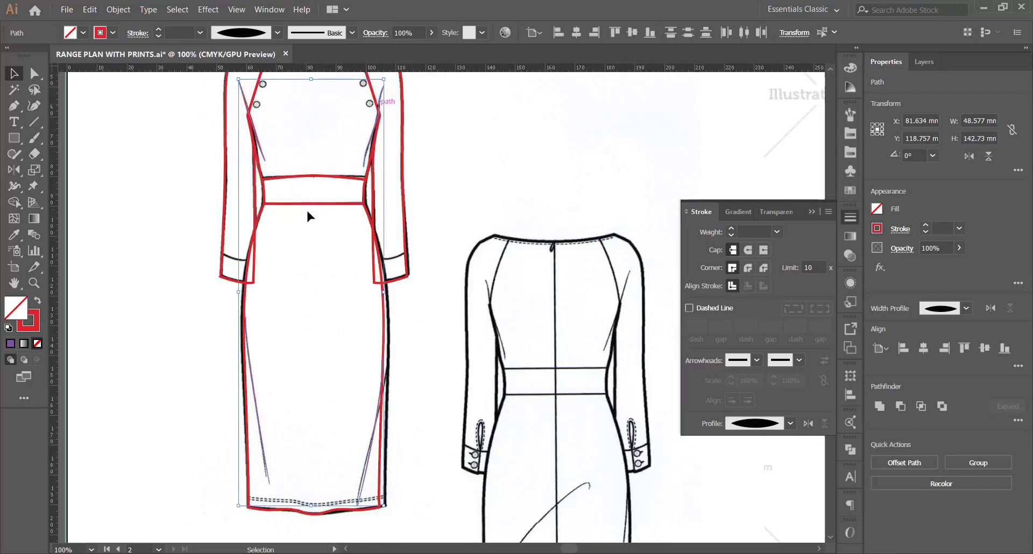
{"action": "right_click", "coordinate": [313, 264]}
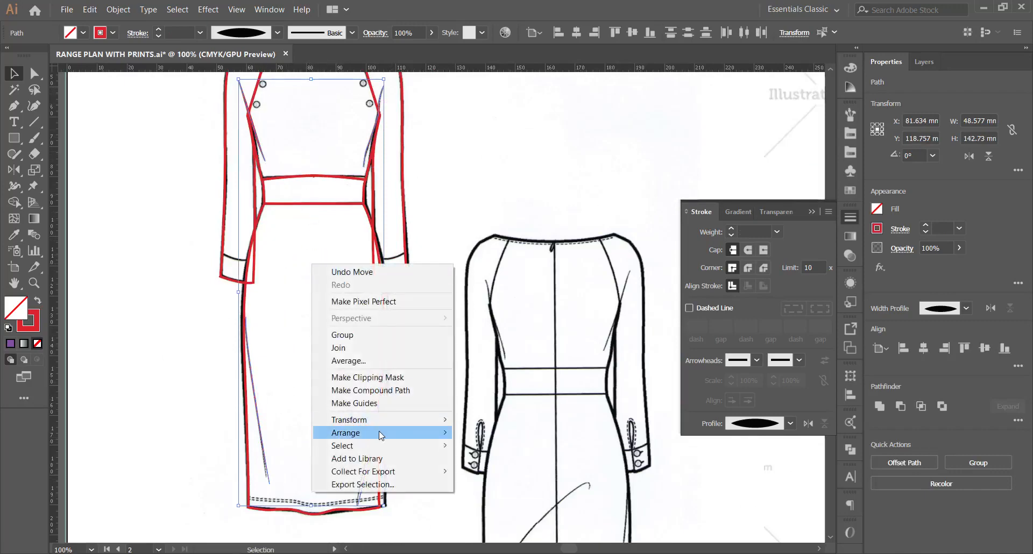
{"action": "mouse_move", "coordinate": [376, 433]}
{"action": "left_click", "coordinate": [486, 433]}
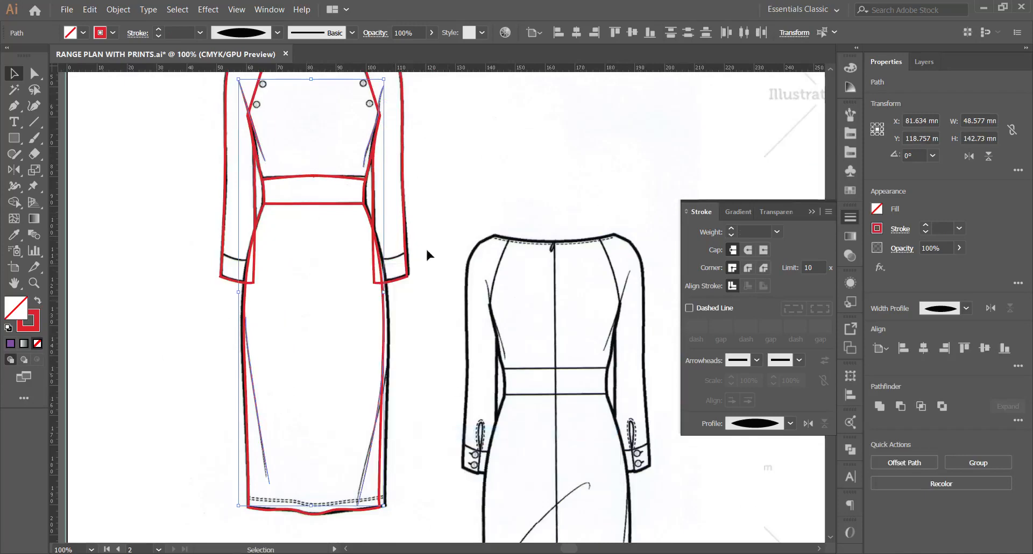
{"action": "left_click", "coordinate": [440, 204]}
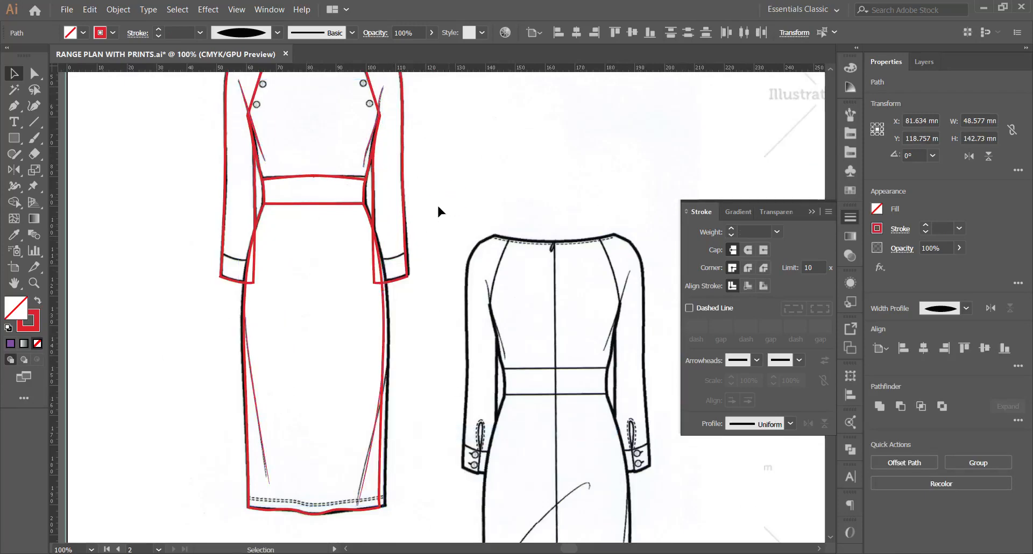
Select the anchor points along the skirt's lower hem edge with the Direct Selection tool.
{"action": "scroll", "coordinate": [282, 176], "scroll_direction": "up", "scroll_amount": 1}
{"action": "scroll", "coordinate": [286, 170], "scroll_direction": "down", "scroll_amount": 1}
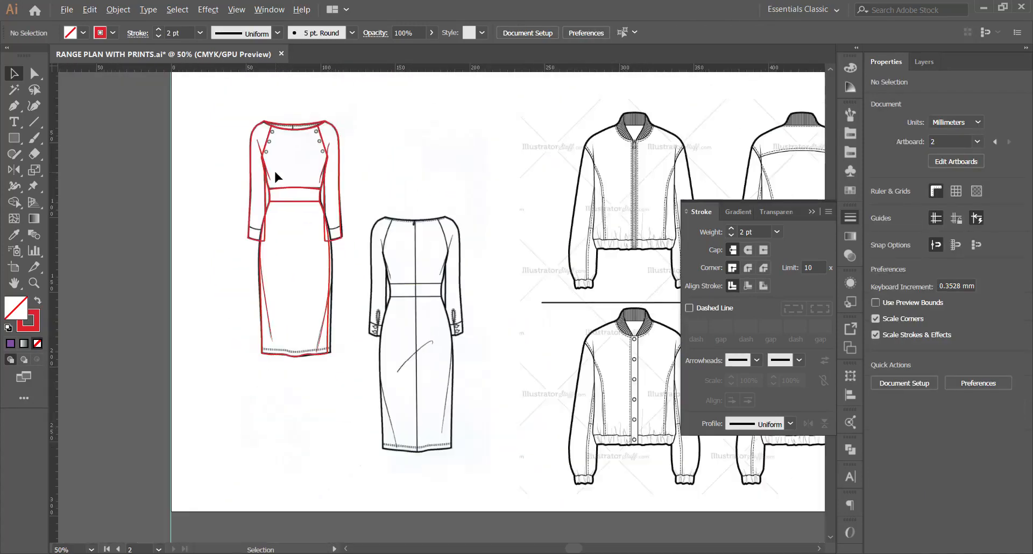
{"action": "scroll", "coordinate": [293, 142], "scroll_direction": "up", "scroll_amount": 3}
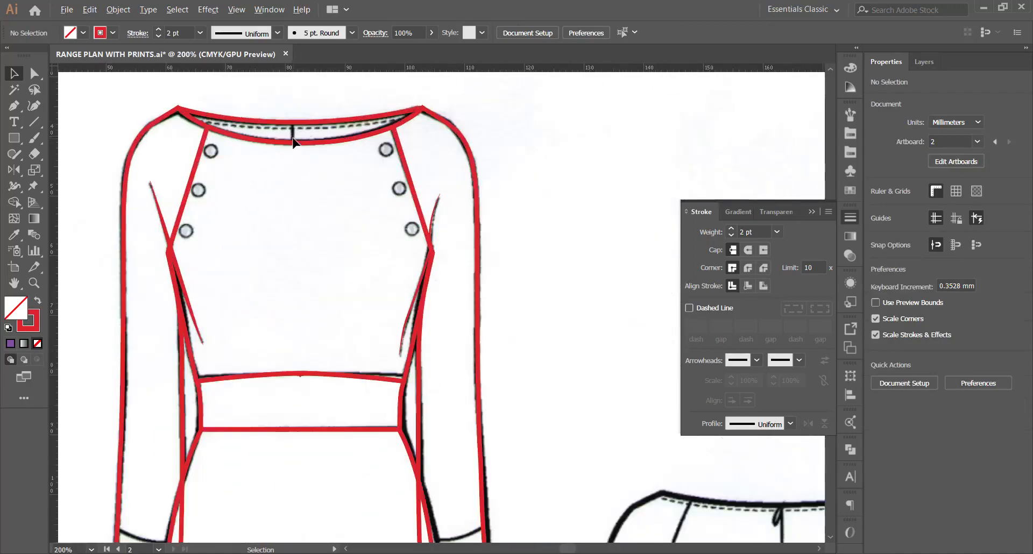
{"action": "scroll", "coordinate": [280, 162], "scroll_direction": "down", "scroll_amount": 5}
{"action": "scroll", "coordinate": [279, 258], "scroll_direction": "up", "scroll_amount": 6}
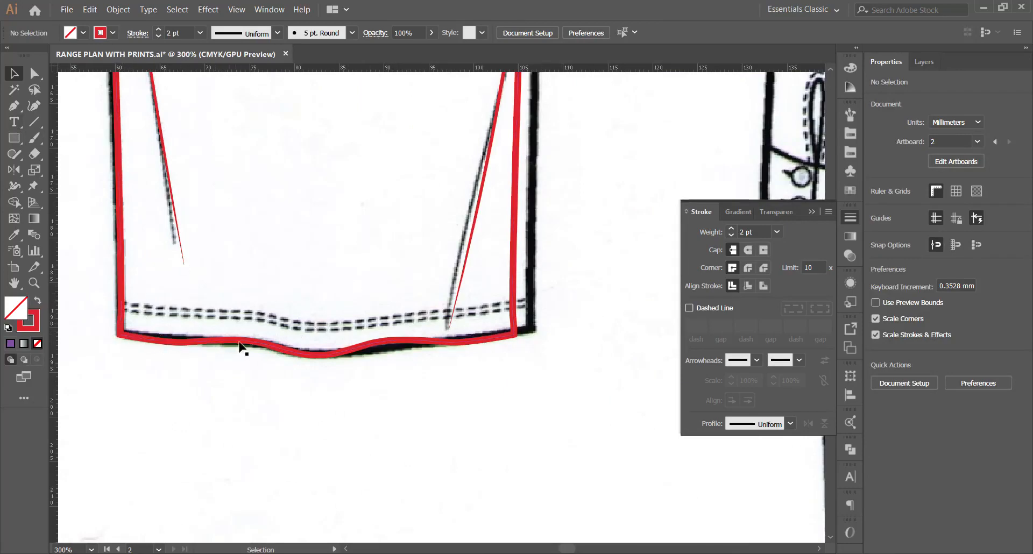
{"action": "left_click", "coordinate": [332, 362]}
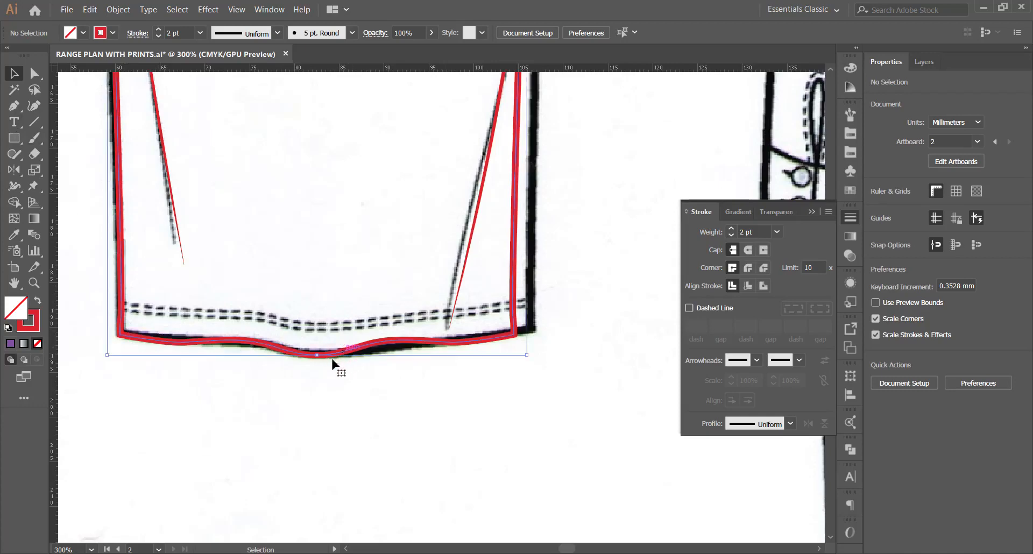
{"action": "left_click", "coordinate": [35, 74]}
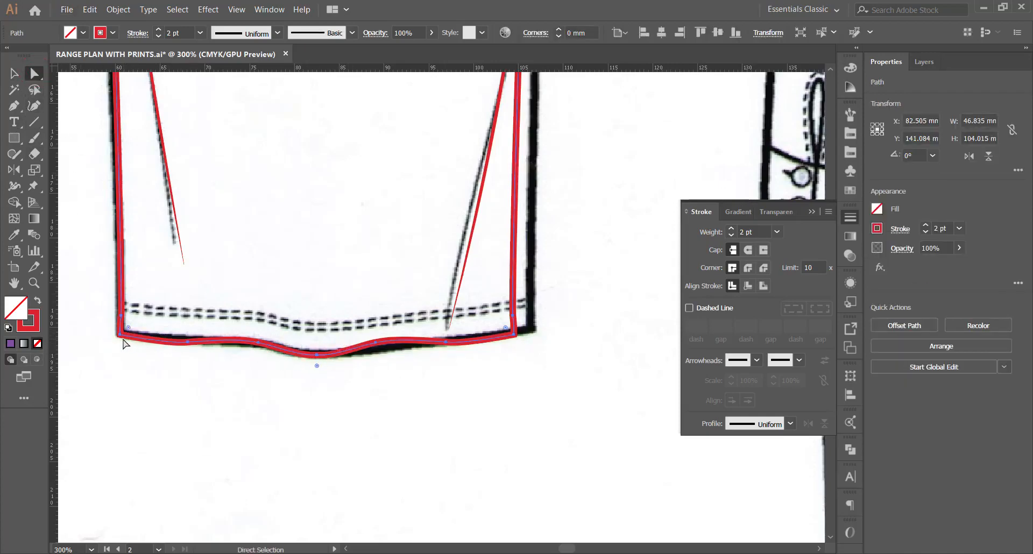
{"action": "left_click", "coordinate": [188, 342]}
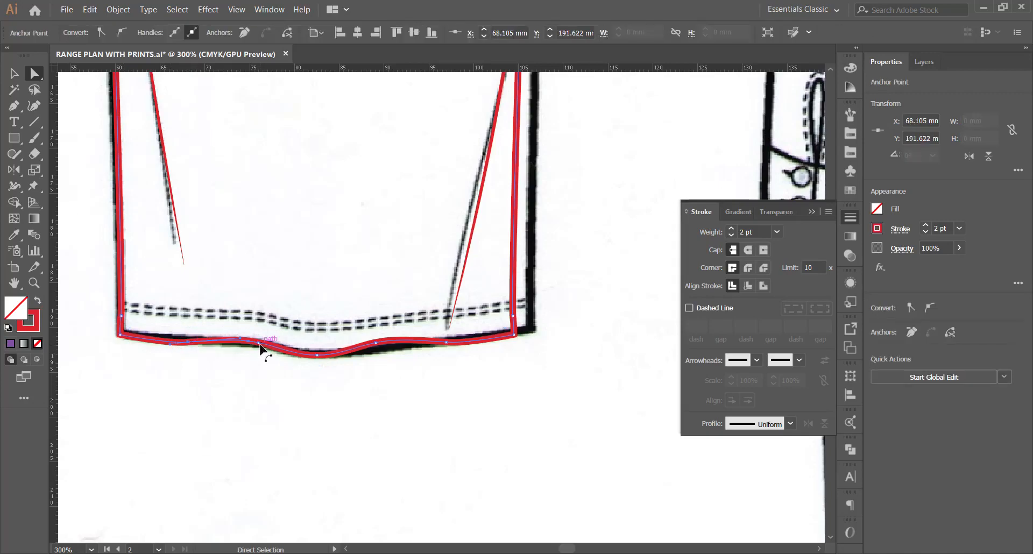
{"action": "left_click", "coordinate": [259, 344], "text": "shift"}
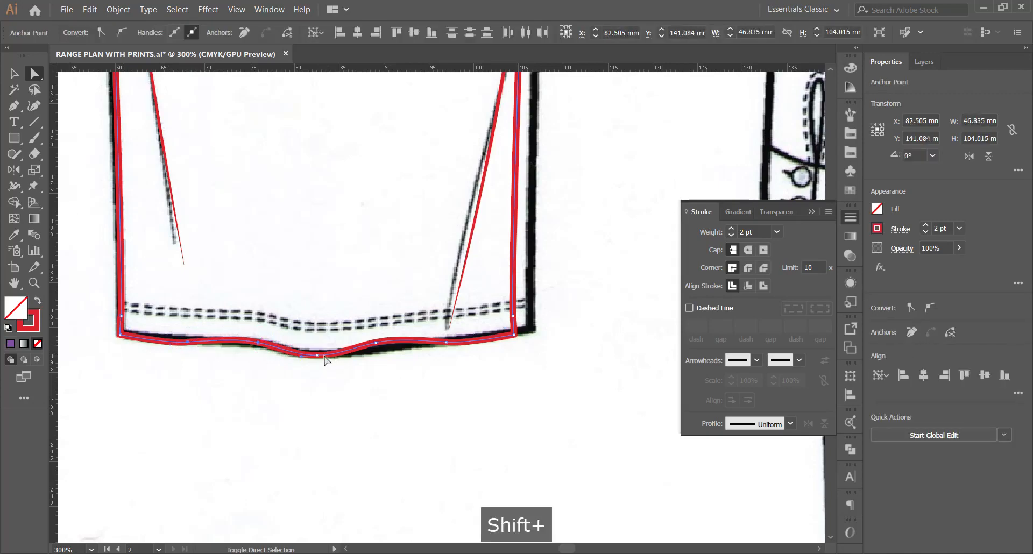
{"action": "left_click", "coordinate": [317, 356], "text": "shift"}
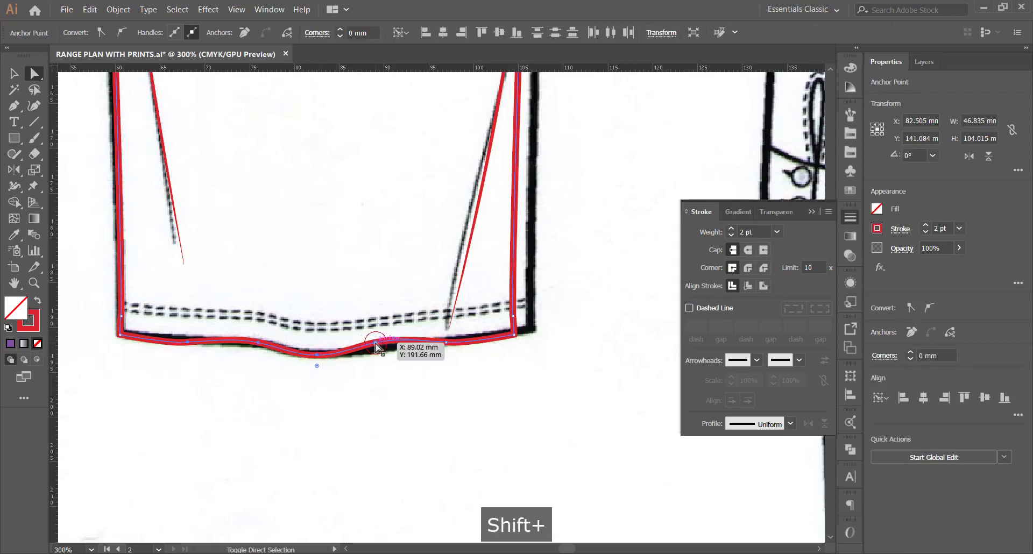
{"action": "left_click", "coordinate": [446, 343], "text": "shift"}
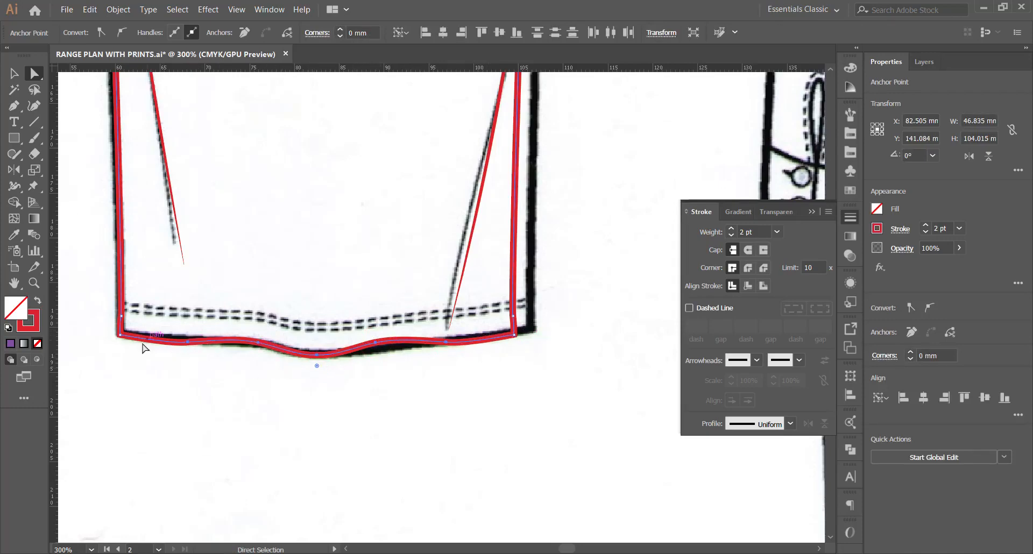
{"action": "left_click", "coordinate": [459, 350]}
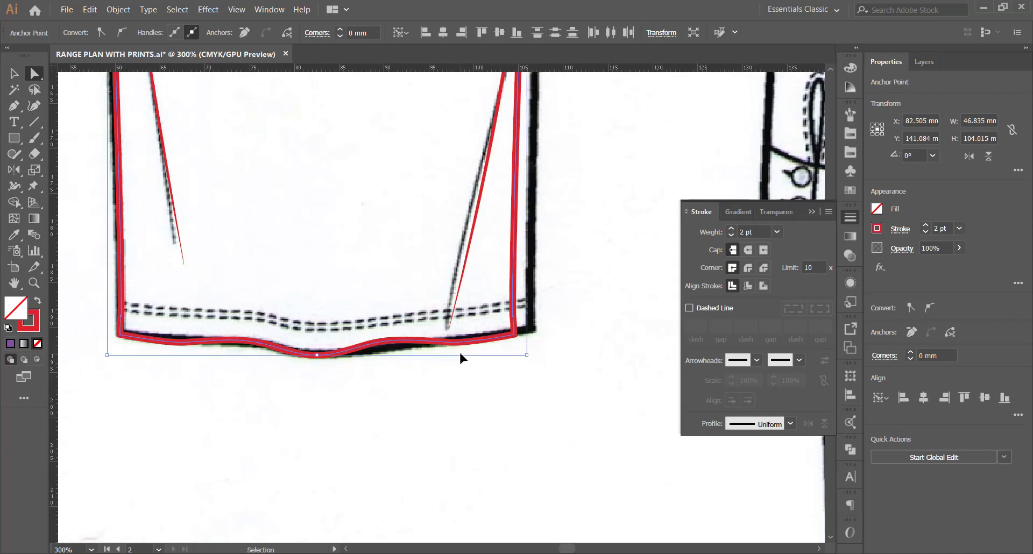
Copy the selected hem edge, paste it in front, and nudge the copy about 1.4 mm above the hem.
{"action": "key", "text": "ctrl+c"}
{"action": "key", "text": "ctrl+f"}
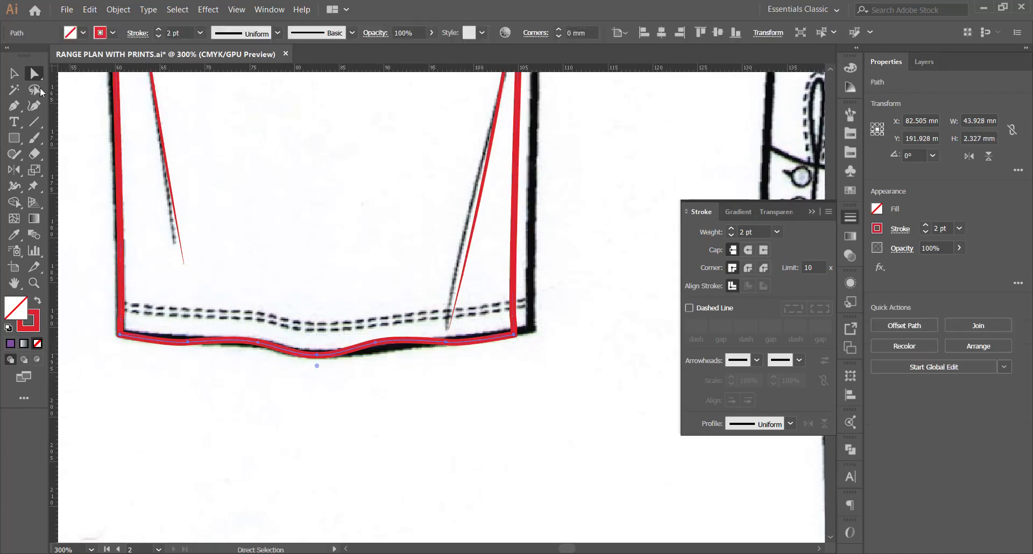
{"action": "left_click", "coordinate": [16, 77]}
{"action": "key", "text": "Up"}
{"action": "key", "text": "Up"}
{"action": "key", "text": "Up"}
{"action": "key", "text": "Up"}
{"action": "key", "text": "Up"}
{"action": "key", "text": "Up"}
{"action": "key", "text": "Up"}
{"action": "key", "text": "Up"}
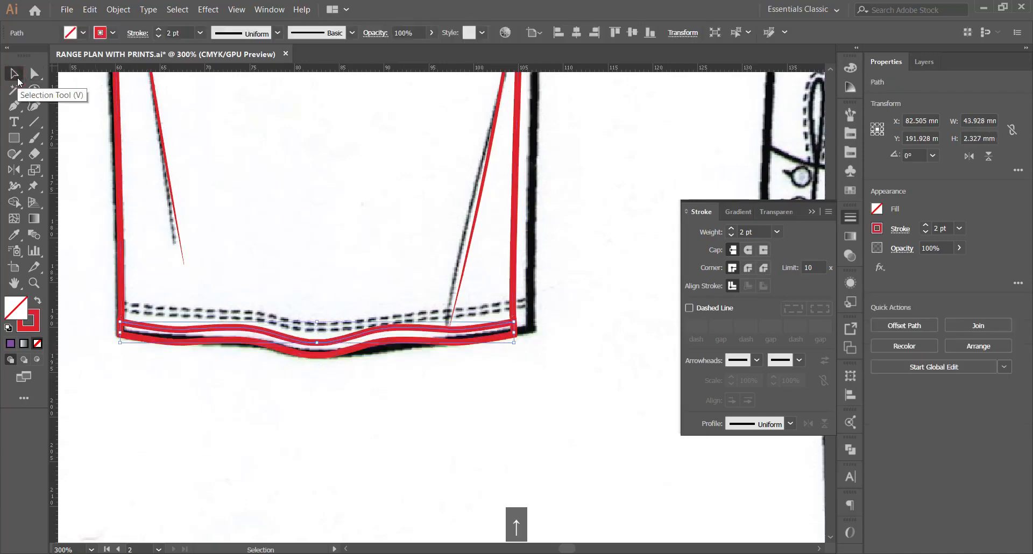
{"action": "key", "text": "Down"}
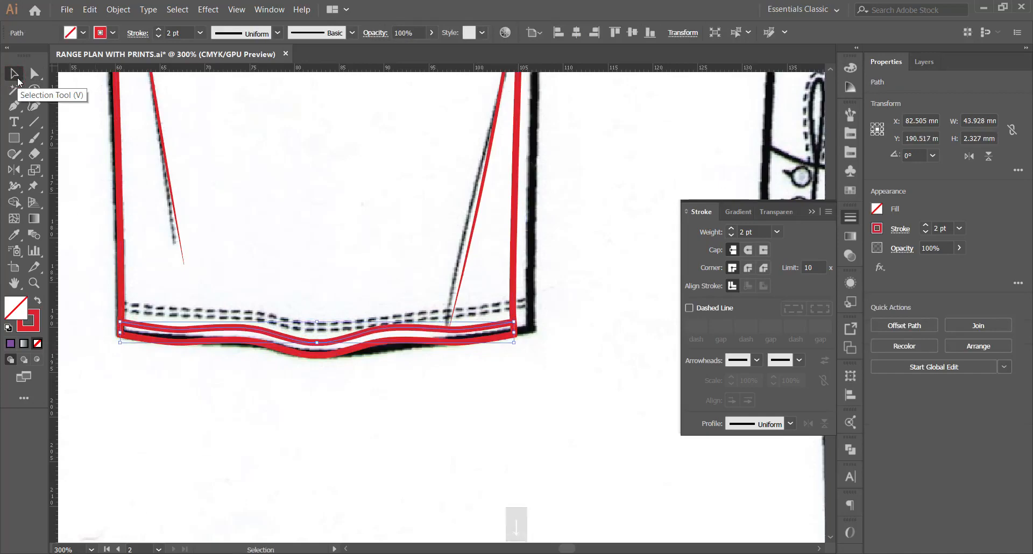
Turn the copied hem line into a dashed line with a 1 pt dash and 2 pt gap.
{"action": "scroll", "coordinate": [300, 359], "scroll_direction": "up", "scroll_amount": 2}
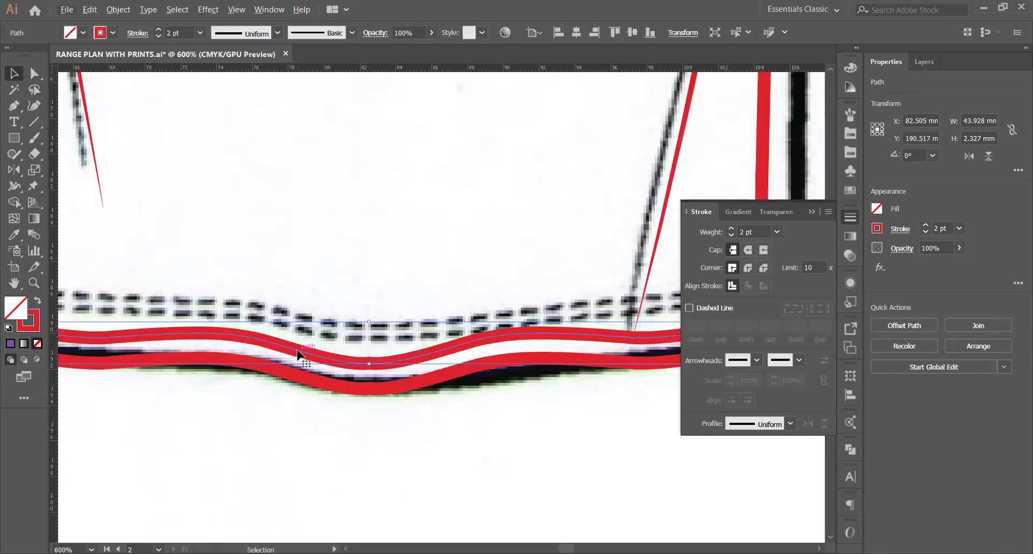
{"action": "left_click", "coordinate": [137, 32]}
{"action": "left_click", "coordinate": [12, 126]}
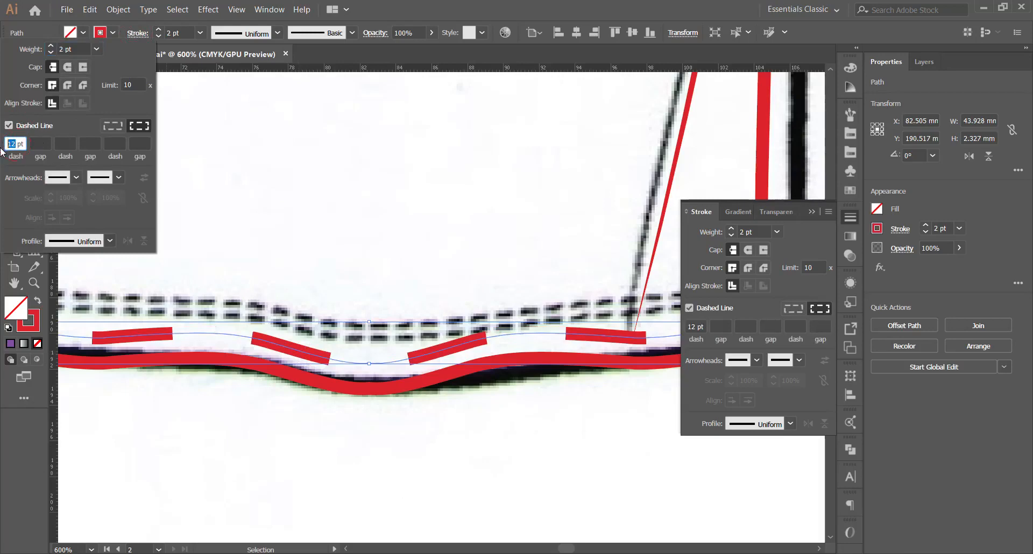
{"action": "type", "text": "1"}
{"action": "key", "text": "Tab"}
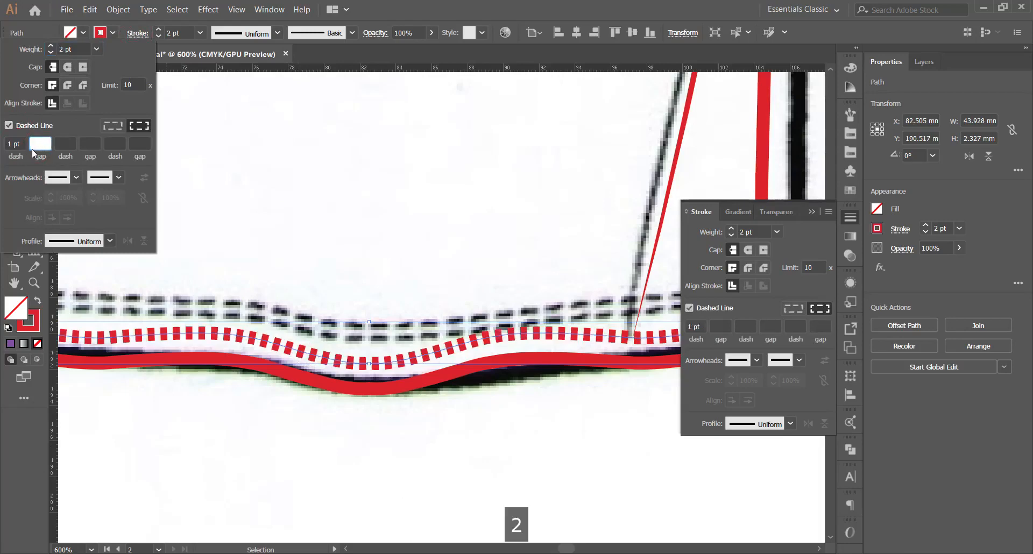
{"action": "type", "text": "2"}
{"action": "key", "text": "Tab"}
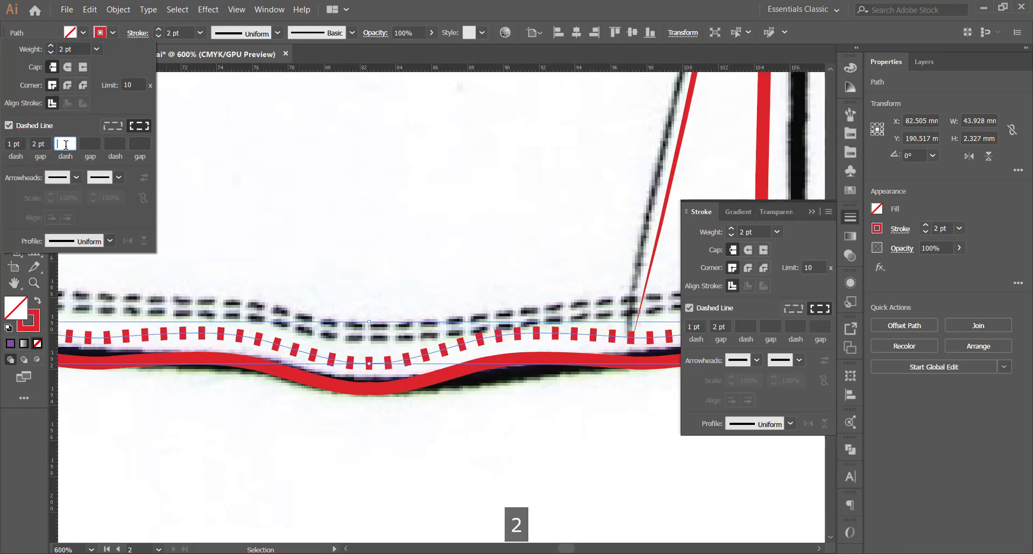
Try a 2 pt dash with a 1 pt gap on the hem stitch line.
{"action": "left_click", "coordinate": [11, 144]}
{"action": "type", "text": "2"}
{"action": "left_click", "coordinate": [36, 145]}
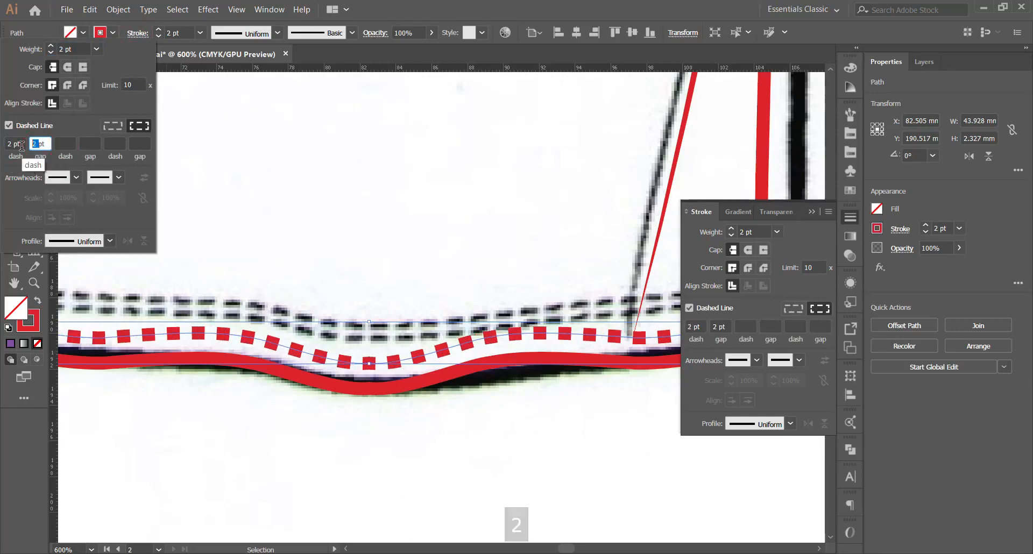
{"action": "type", "text": "1"}
{"action": "key", "text": "Tab"}
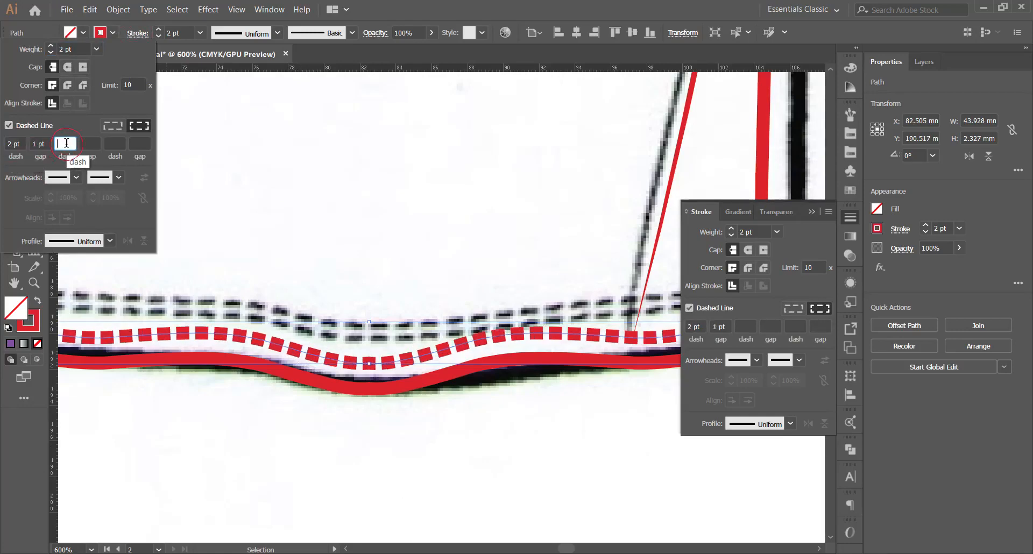
Set the hem stitch line's dash to 4 pt and its gap to 2 pt.
{"action": "left_click", "coordinate": [11, 143]}
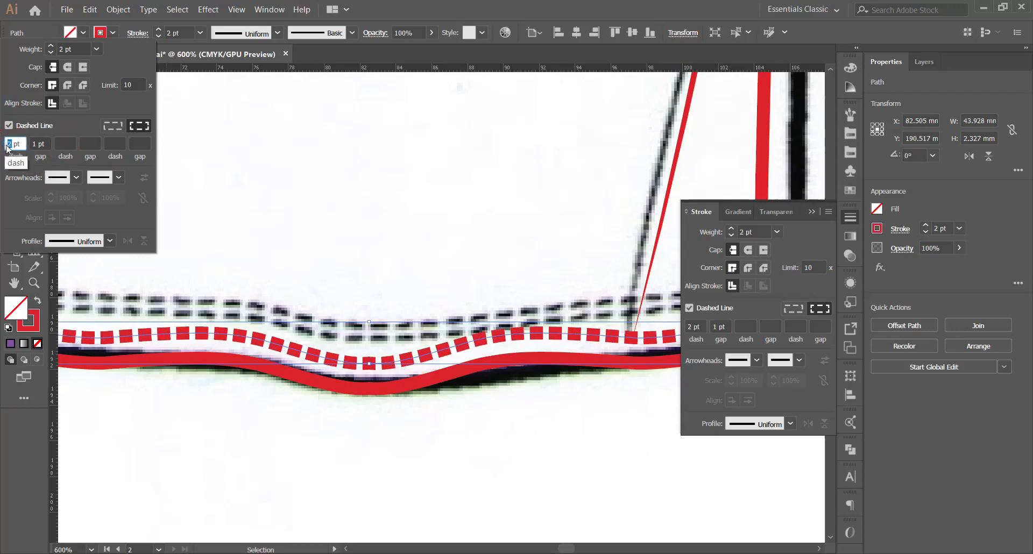
{"action": "type", "text": "4"}
{"action": "left_click", "coordinate": [35, 144]}
{"action": "type", "text": "2"}
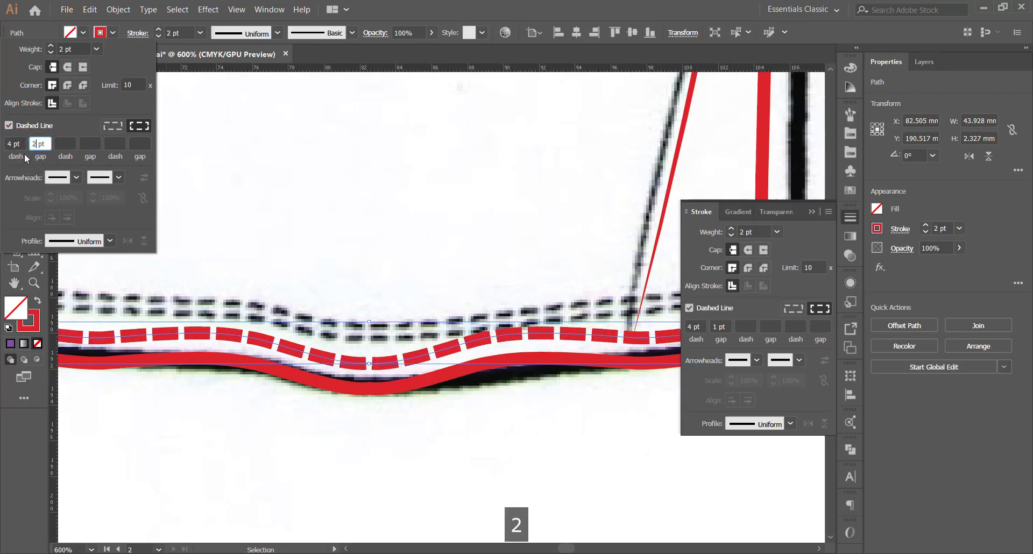
{"action": "left_click", "coordinate": [69, 143]}
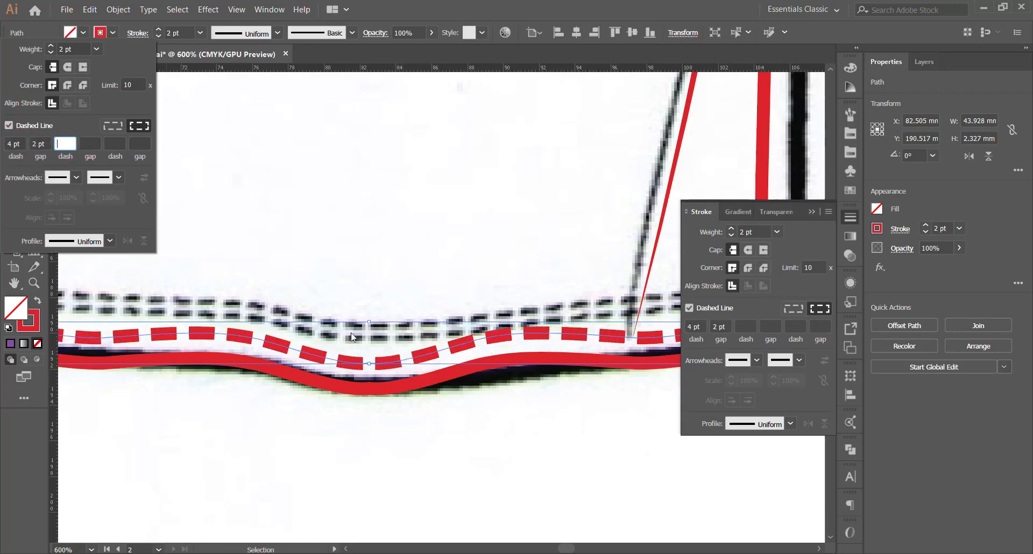
Set the dashed hem line's stroke weight to 1 pt, shift it up toward the sketched stitching, and deselect it.
{"action": "scroll", "coordinate": [352, 337], "scroll_direction": "down", "scroll_amount": 3}
{"action": "left_click", "coordinate": [363, 369]}
{"action": "left_click", "coordinate": [337, 345]}
{"action": "scroll", "coordinate": [336, 344], "scroll_direction": "up", "scroll_amount": 1}
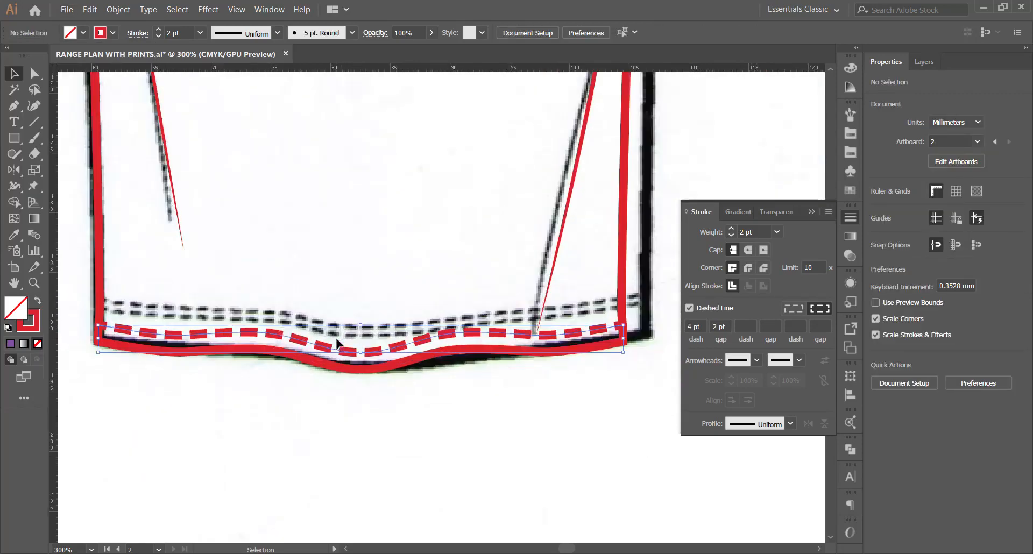
{"action": "left_click", "coordinate": [337, 344]}
{"action": "left_click", "coordinate": [158, 36]}
{"action": "left_click", "coordinate": [159, 36]}
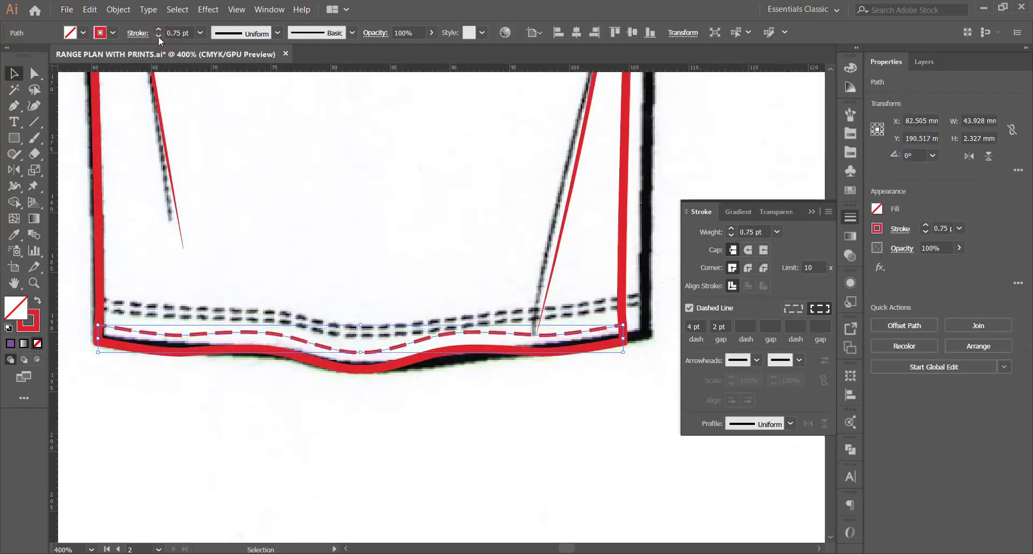
{"action": "left_click", "coordinate": [158, 29]}
{"action": "mouse_move", "coordinate": [353, 359]}
{"action": "left_mouse_down"}
{"action": "mouse_move", "coordinate": [361, 331]}
{"action": "mouse_move", "coordinate": [350, 341]}
{"action": "left_mouse_up"}
{"action": "scroll", "coordinate": [399, 377], "scroll_direction": "down", "scroll_amount": 2}
{"action": "left_click", "coordinate": [465, 393]}
Select the neckline shape and add an anchor point near the middle of its upper back curve.
{"action": "scroll", "coordinate": [353, 325], "scroll_direction": "down", "scroll_amount": 4}
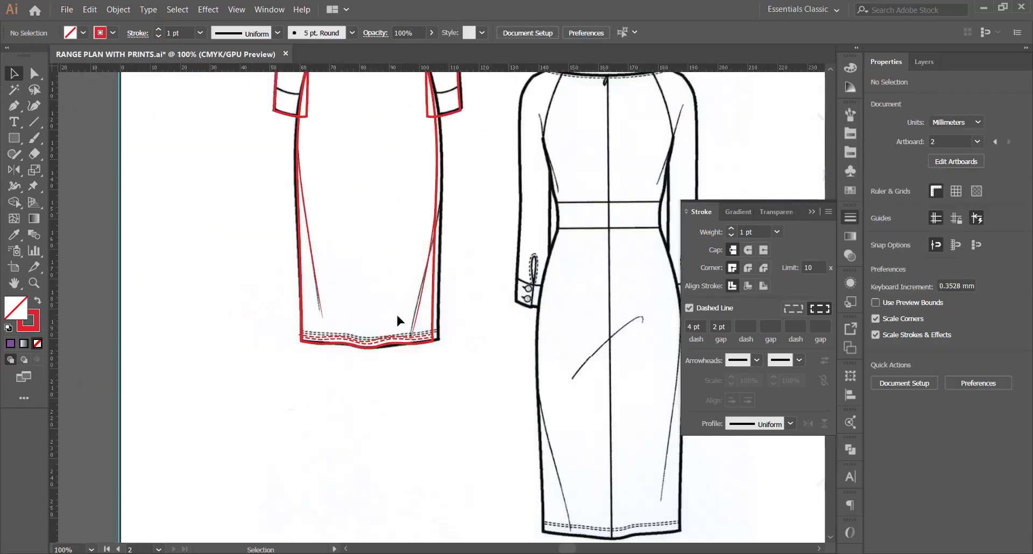
{"action": "scroll", "coordinate": [386, 146], "scroll_direction": "up", "scroll_amount": 6}
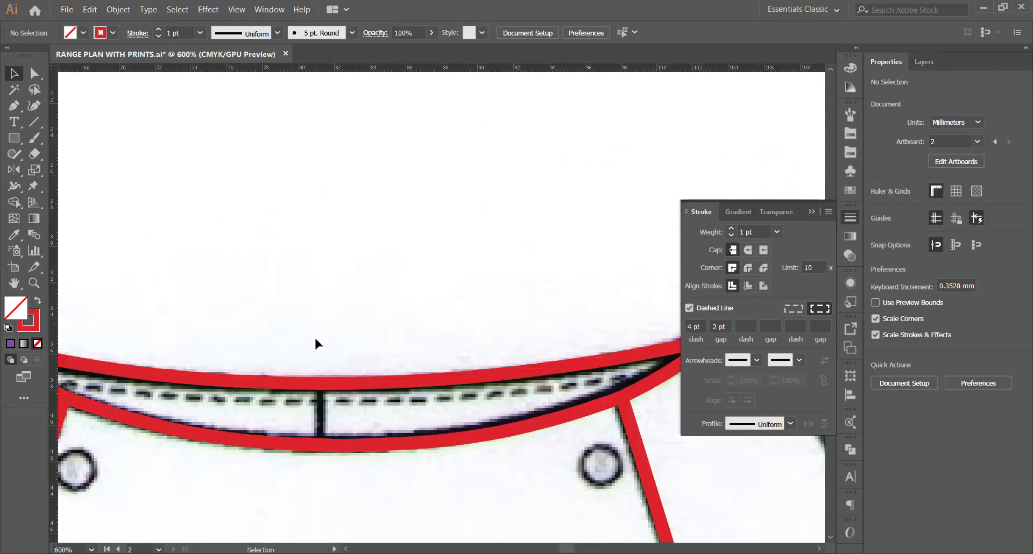
{"action": "left_click", "coordinate": [325, 380]}
{"action": "scroll", "coordinate": [322, 371], "scroll_direction": "down", "scroll_amount": 1}
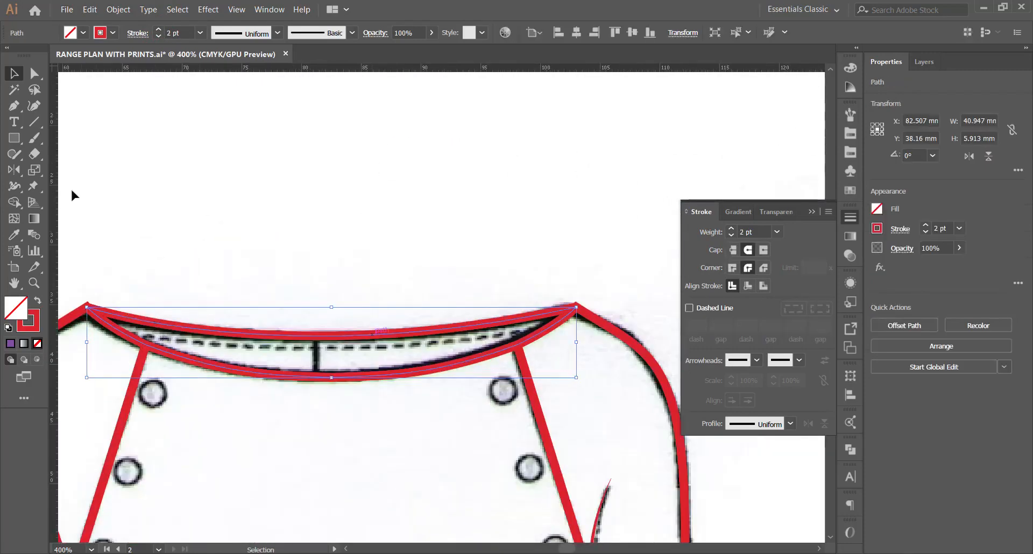
{"action": "left_click", "coordinate": [34, 73]}
{"action": "left_click", "coordinate": [347, 328]}
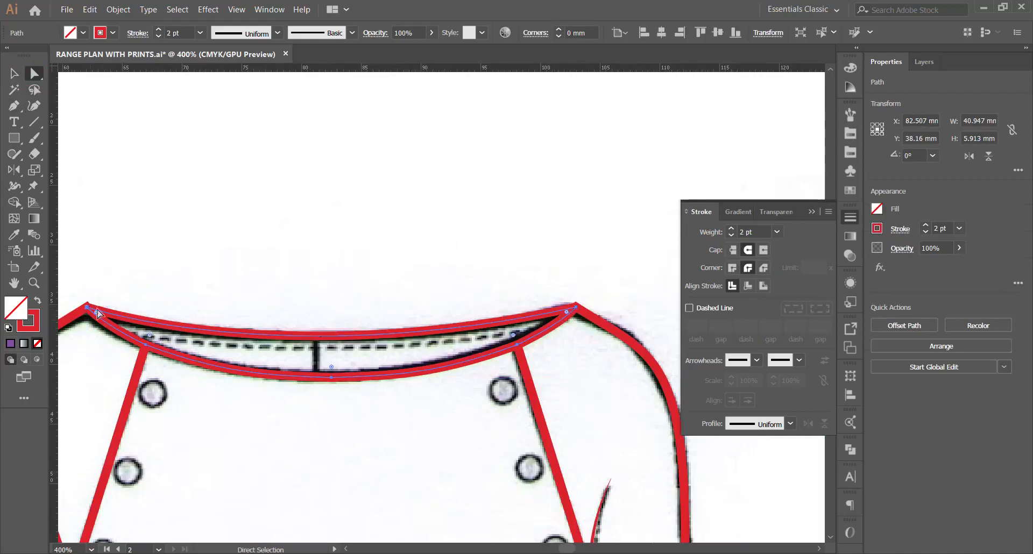
{"action": "left_click", "coordinate": [576, 306]}
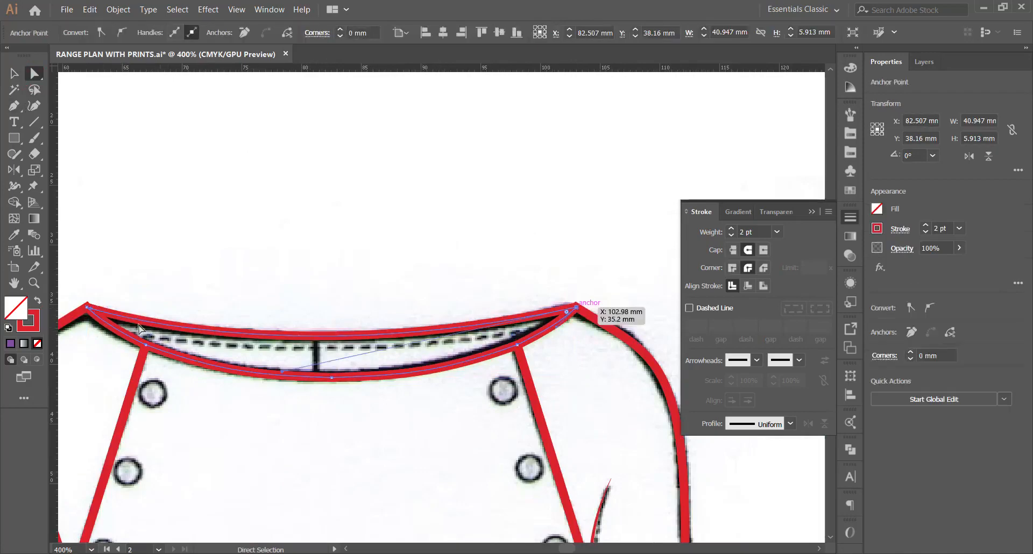
{"action": "left_click", "coordinate": [87, 308]}
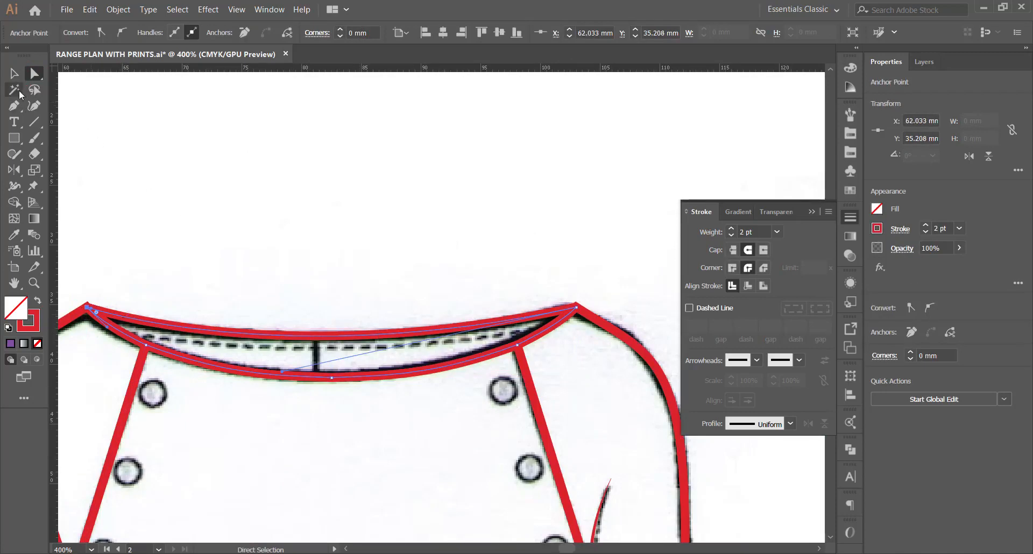
{"action": "left_click", "coordinate": [13, 106]}
{"action": "left_click", "coordinate": [14, 106]}
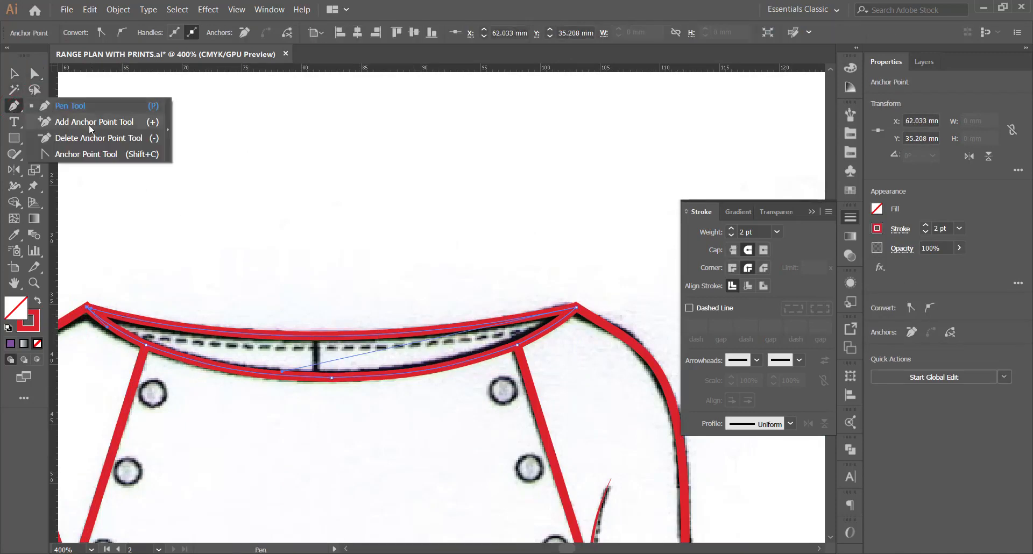
{"action": "left_click", "coordinate": [90, 123]}
{"action": "left_click", "coordinate": [344, 335]}
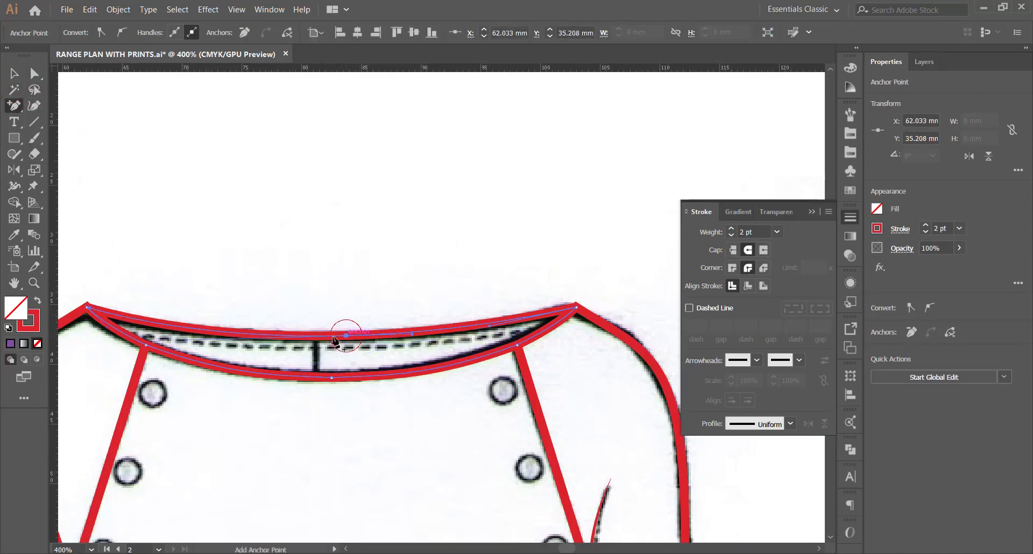
Select the new anchor on the upper back neckline, copy and paste that curve in front, and nudge the copy slightly down.
{"action": "left_click", "coordinate": [33, 73]}
{"action": "left_click", "coordinate": [346, 337]}
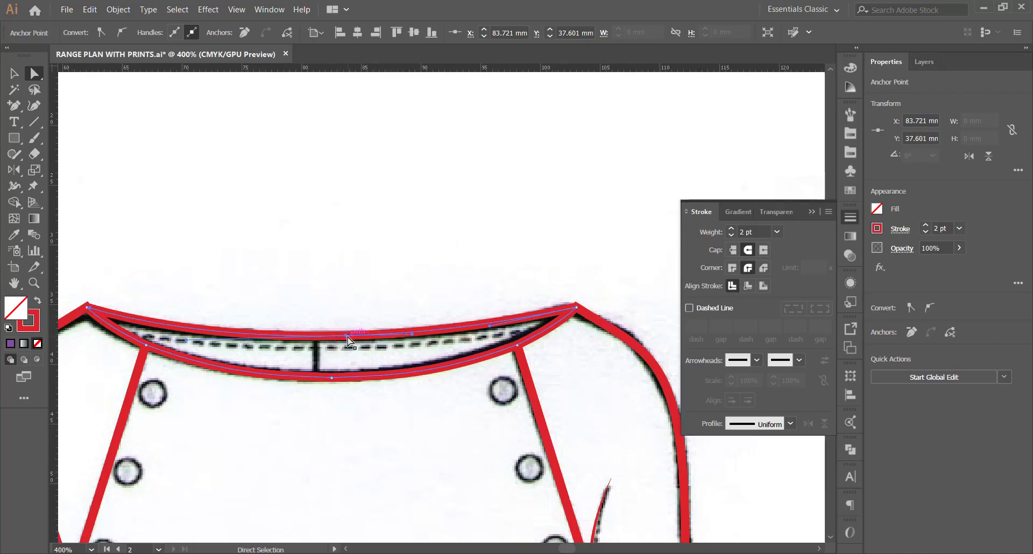
{"action": "key", "text": "ctrl+f"}
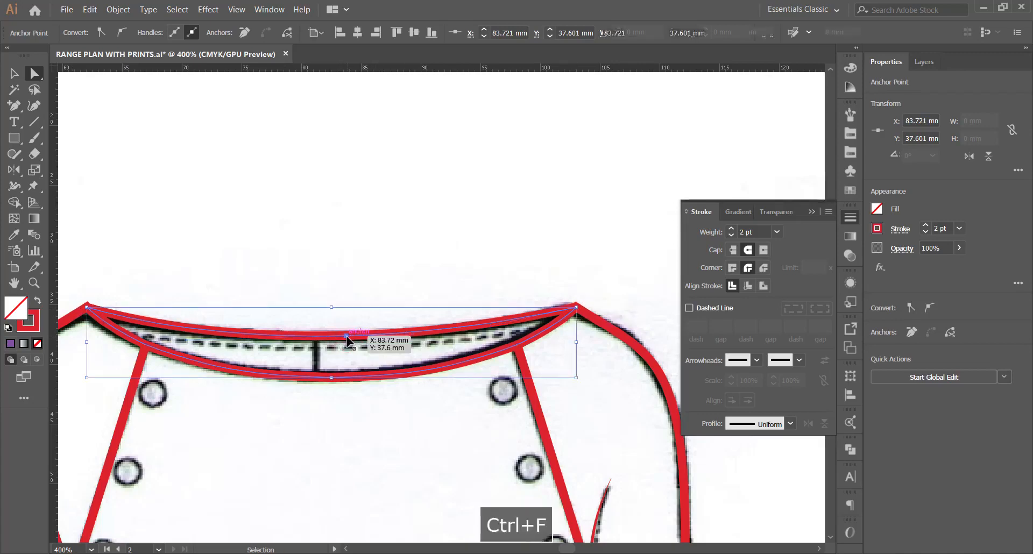
{"action": "key", "text": "Down"}
{"action": "key", "text": "Down"}
{"action": "key", "text": "Down"}
{"action": "key", "text": "Down"}
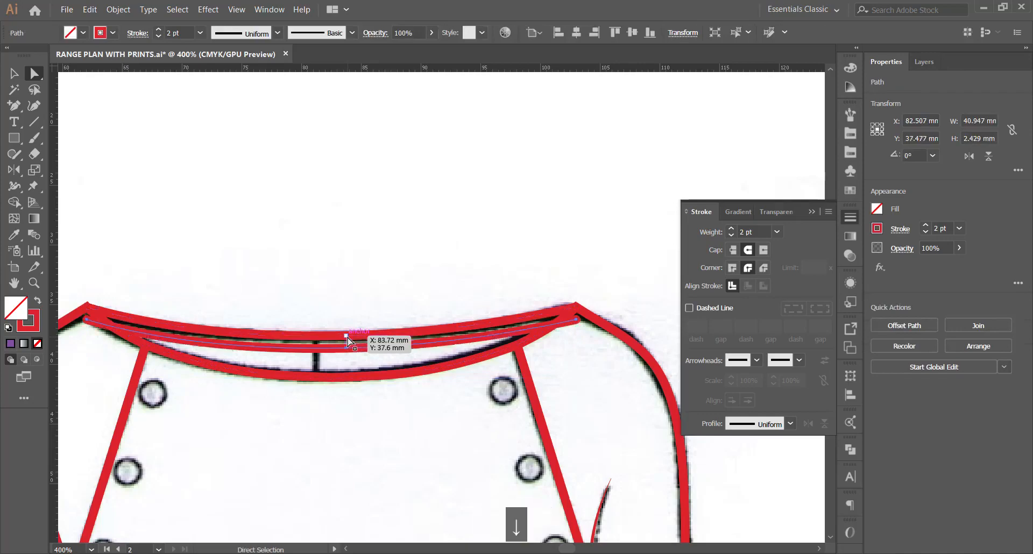
Move both end anchors of the copied neckline curve inward so it sits inside the neckline shape.
{"action": "left_click", "coordinate": [87, 324]}
{"action": "left_click_drag", "start_coordinate": [86, 325], "coordinate": [105, 322]}
{"action": "mouse_move", "coordinate": [571, 325]}
{"action": "left_mouse_down"}
{"action": "mouse_move", "coordinate": [588, 322]}
{"action": "mouse_move", "coordinate": [561, 334]}
{"action": "left_mouse_up"}
{"action": "scroll", "coordinate": [343, 285], "scroll_direction": "down", "scroll_amount": 4, "text": "alt"}
{"action": "scroll", "coordinate": [343, 285], "scroll_direction": "up", "scroll_amount": 1, "text": "alt"}
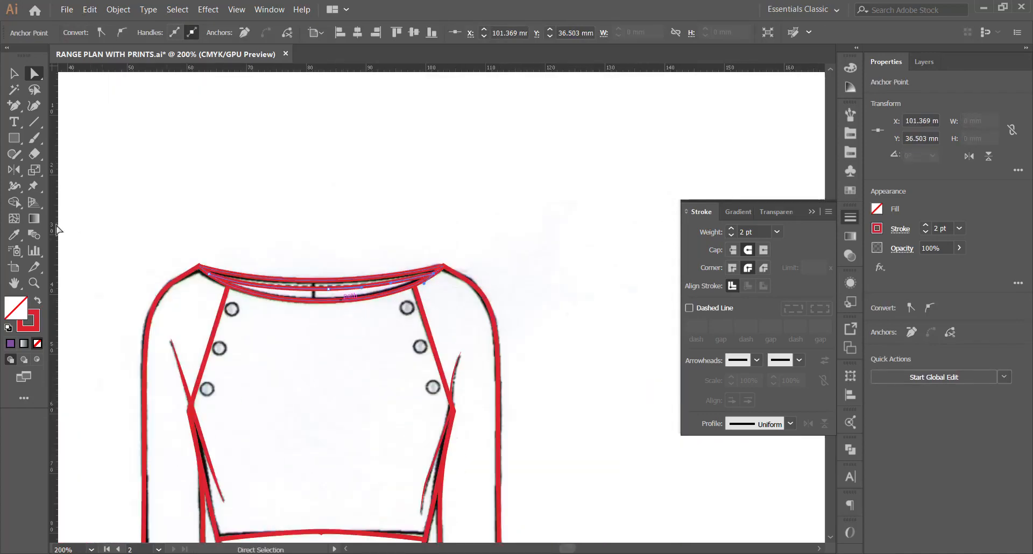
Copy the dashed hem stitch style onto the new neckline curve with the Eyedropper, and deselect it.
{"action": "left_click", "coordinate": [14, 235]}
{"action": "scroll", "coordinate": [349, 237], "scroll_direction": "down", "scroll_amount": 10}
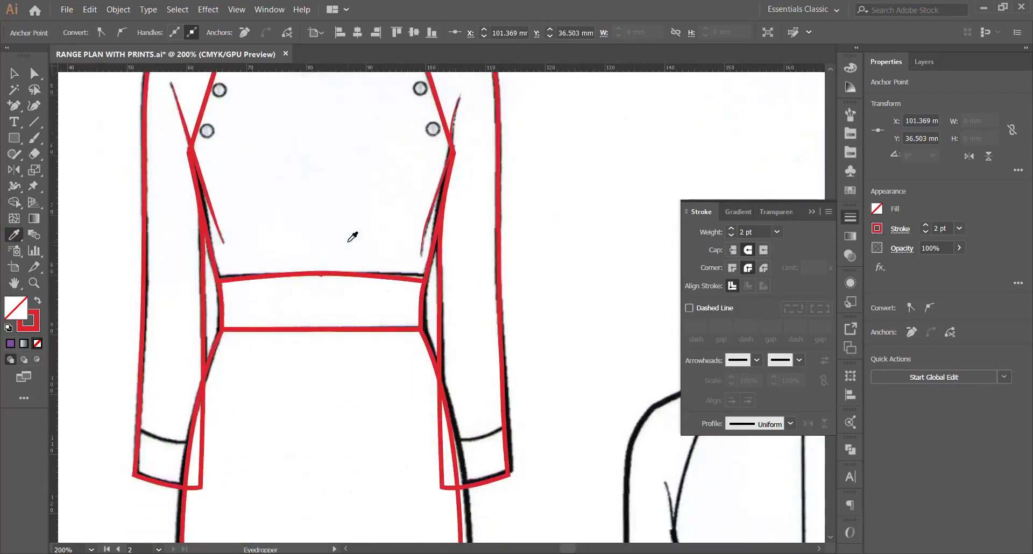
{"action": "scroll", "coordinate": [343, 248], "scroll_direction": "down", "scroll_amount": 5}
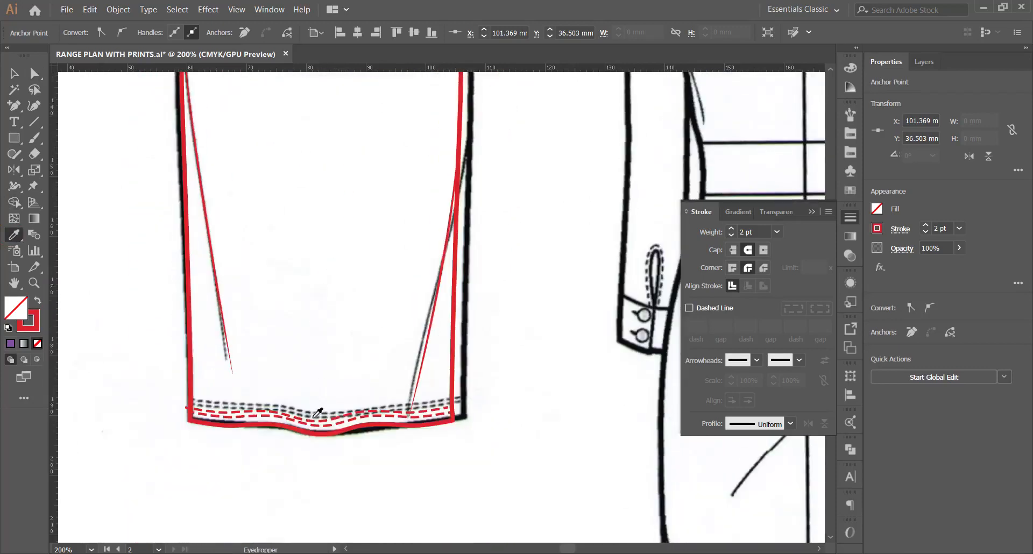
{"action": "left_click", "coordinate": [314, 416]}
{"action": "scroll", "coordinate": [360, 334], "scroll_direction": "up", "scroll_amount": 15}
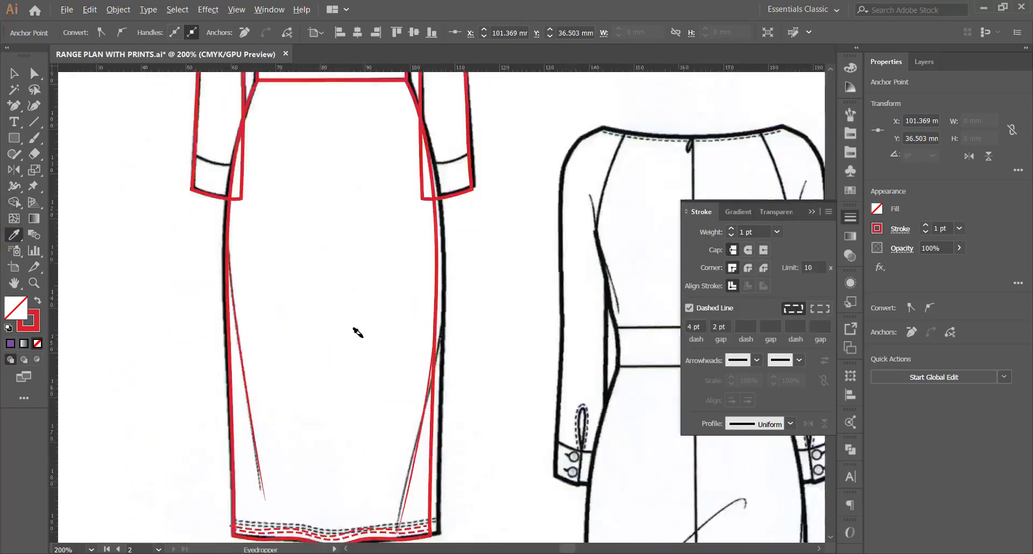
{"action": "scroll", "coordinate": [379, 141], "scroll_direction": "up", "scroll_amount": 5, "text": "alt"}
{"action": "scroll", "coordinate": [378, 141], "scroll_direction": "down", "scroll_amount": 5, "text": "alt"}
{"action": "key", "text": "v"}
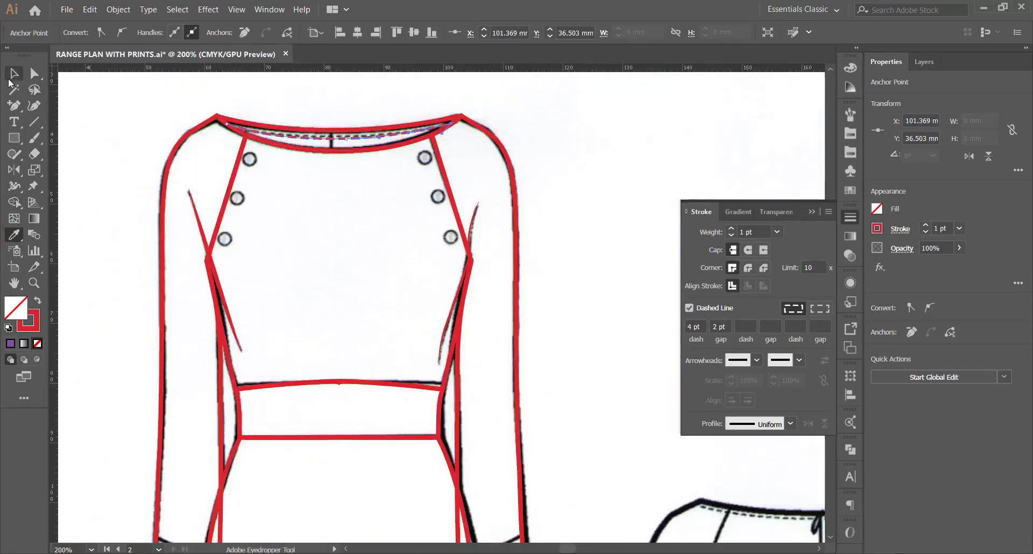
{"action": "left_click", "coordinate": [299, 112]}
{"action": "scroll", "coordinate": [300, 113], "scroll_direction": "down", "scroll_amount": 3, "text": "alt"}
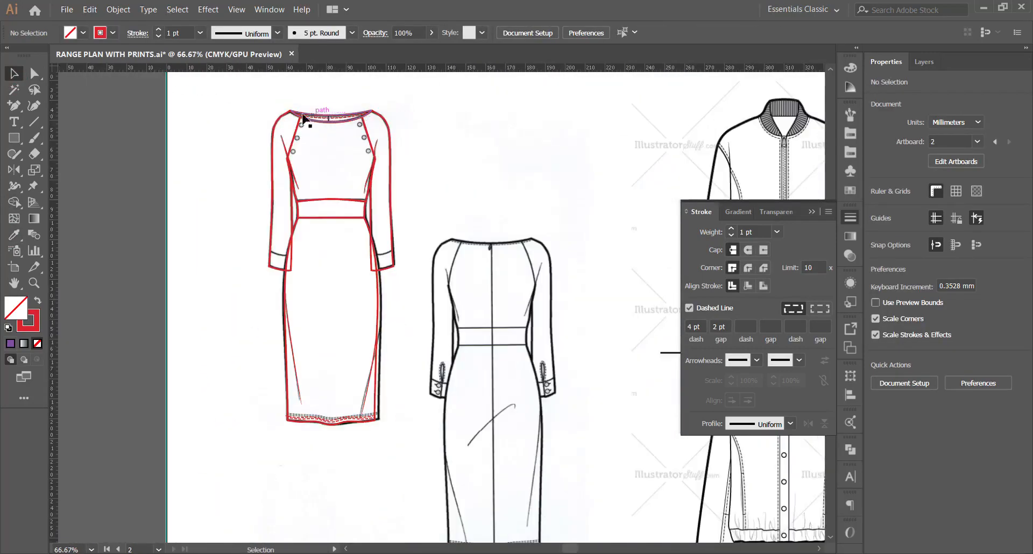
{"action": "scroll", "coordinate": [294, 158], "scroll_direction": "up", "scroll_amount": 1}
{"action": "scroll", "coordinate": [295, 154], "scroll_direction": "up", "scroll_amount": 1, "text": "alt"}
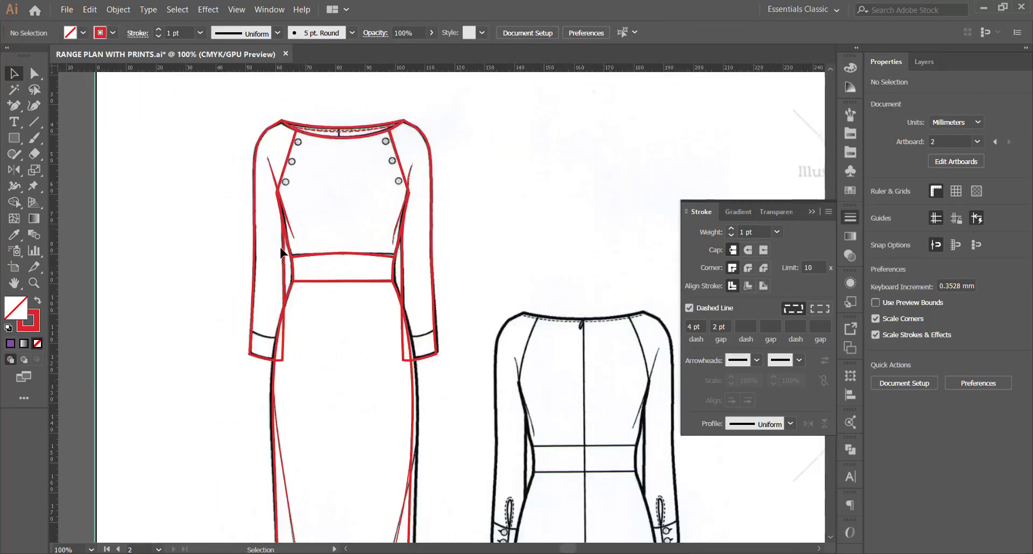
{"action": "scroll", "coordinate": [296, 261], "scroll_direction": "up", "scroll_amount": 2, "text": "alt"}
{"action": "scroll", "coordinate": [280, 297], "scroll_direction": "up", "scroll_amount": 2, "text": "alt"}
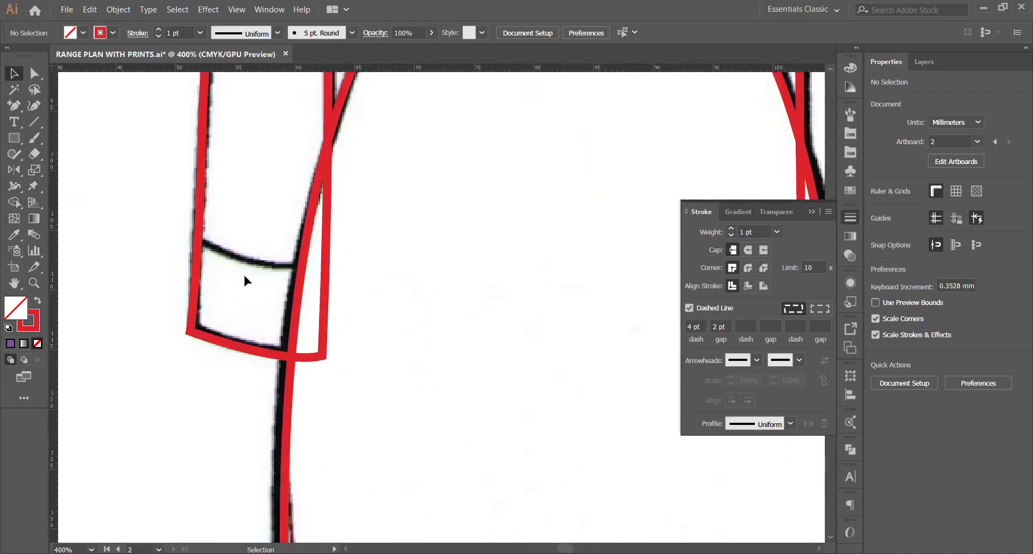
{"action": "scroll", "coordinate": [260, 267], "scroll_direction": "down", "scroll_amount": 3, "text": "alt"}
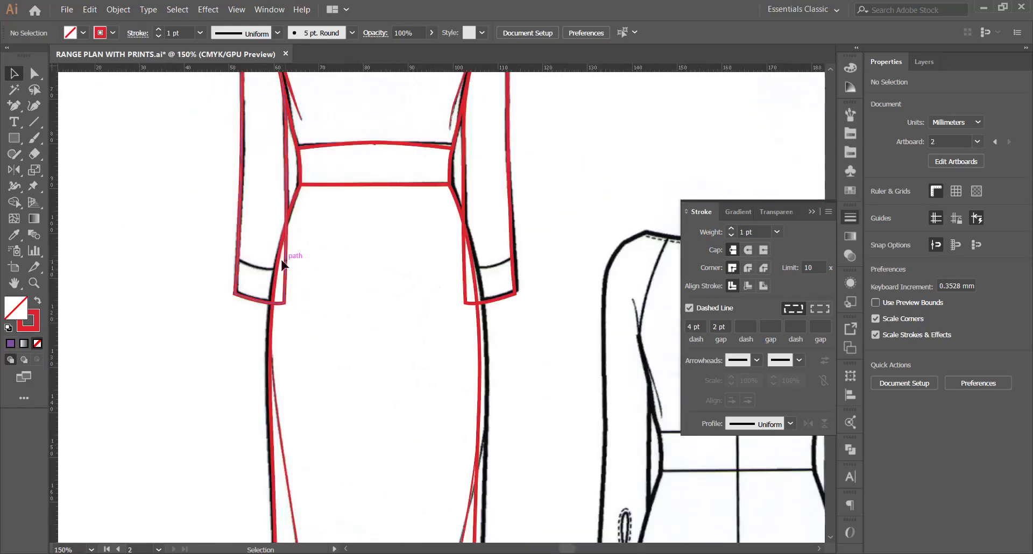
{"action": "scroll", "coordinate": [282, 264], "scroll_direction": "up", "scroll_amount": 1, "text": "alt"}
{"action": "scroll", "coordinate": [291, 265], "scroll_direction": "up", "scroll_amount": 2, "text": "alt"}
{"action": "scroll", "coordinate": [277, 270], "scroll_direction": "down", "scroll_amount": 2, "text": "alt"}
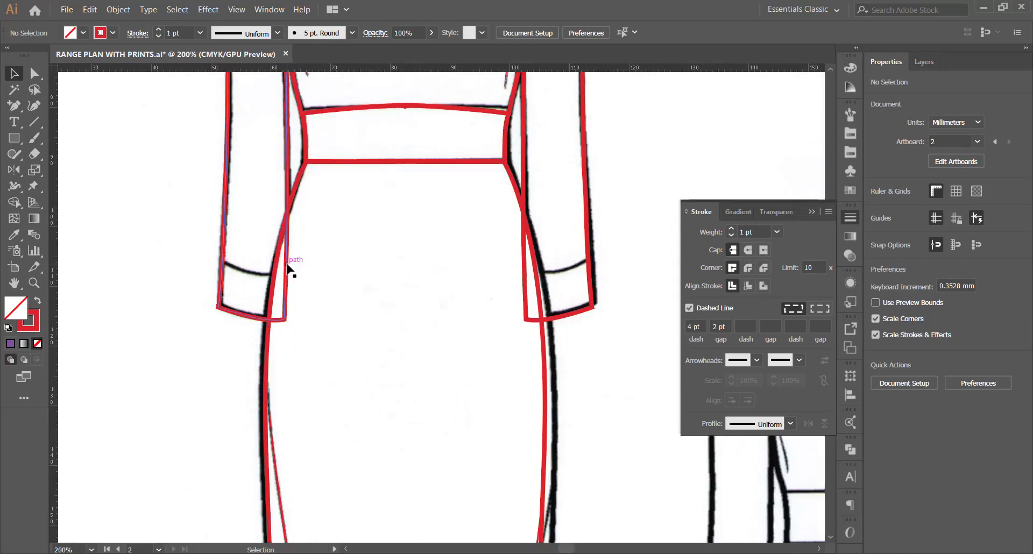
{"action": "scroll", "coordinate": [288, 269], "scroll_direction": "down", "scroll_amount": 3, "text": "alt"}
{"action": "scroll", "coordinate": [289, 275], "scroll_direction": "up", "scroll_amount": 2, "text": "alt"}
{"action": "left_click_drag", "start_coordinate": [291, 276], "coordinate": [265, 293]}
{"action": "key", "text": "ctrl+z"}
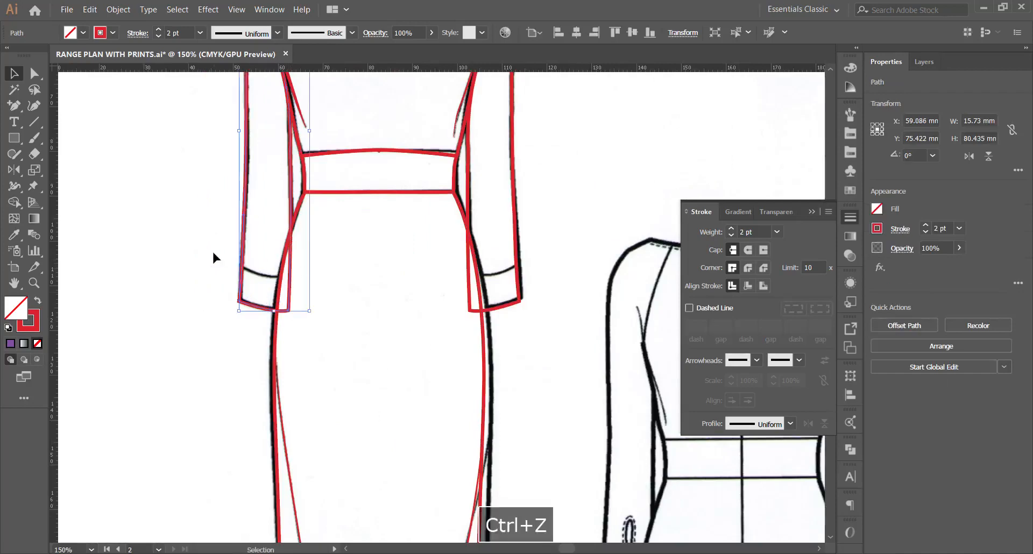
{"action": "scroll", "coordinate": [260, 276], "scroll_direction": "down", "scroll_amount": 3, "text": "alt"}
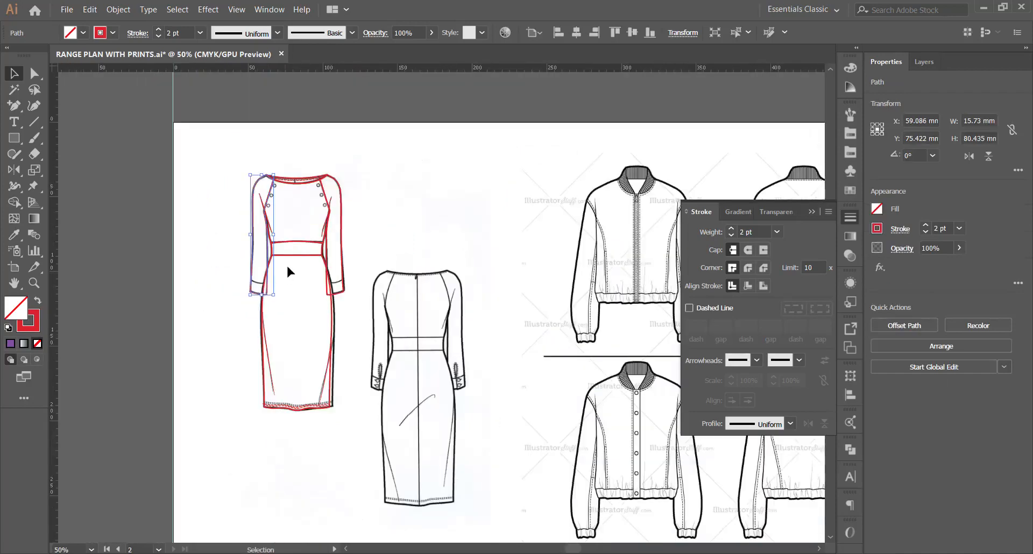
{"action": "left_click", "coordinate": [345, 175]}
Draw a circle about 2.5 mm across over the front bodice's upper-left sketched button with the Ellipse tool.
{"action": "scroll", "coordinate": [279, 180], "scroll_direction": "up", "scroll_amount": 8, "text": "alt"}
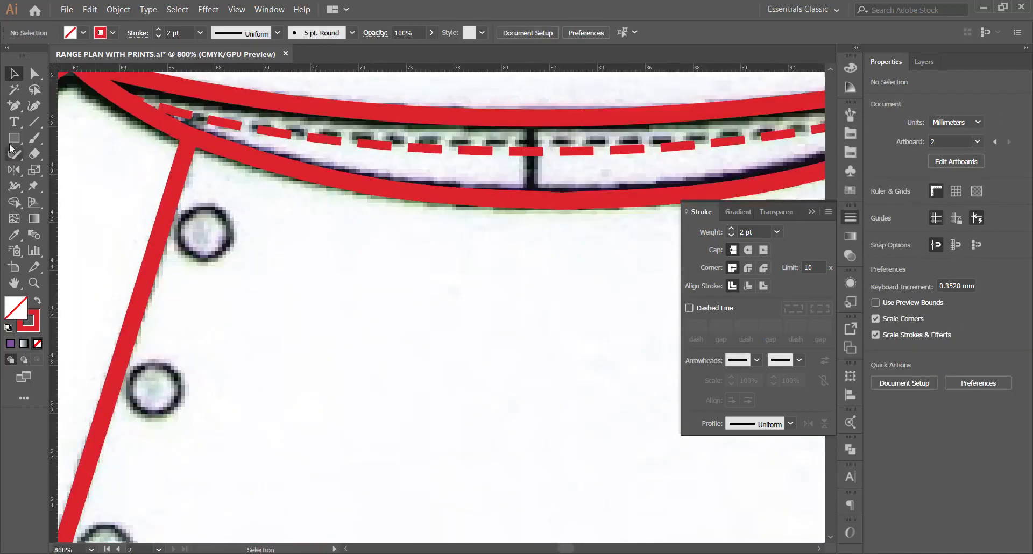
{"action": "left_click", "coordinate": [14, 141]}
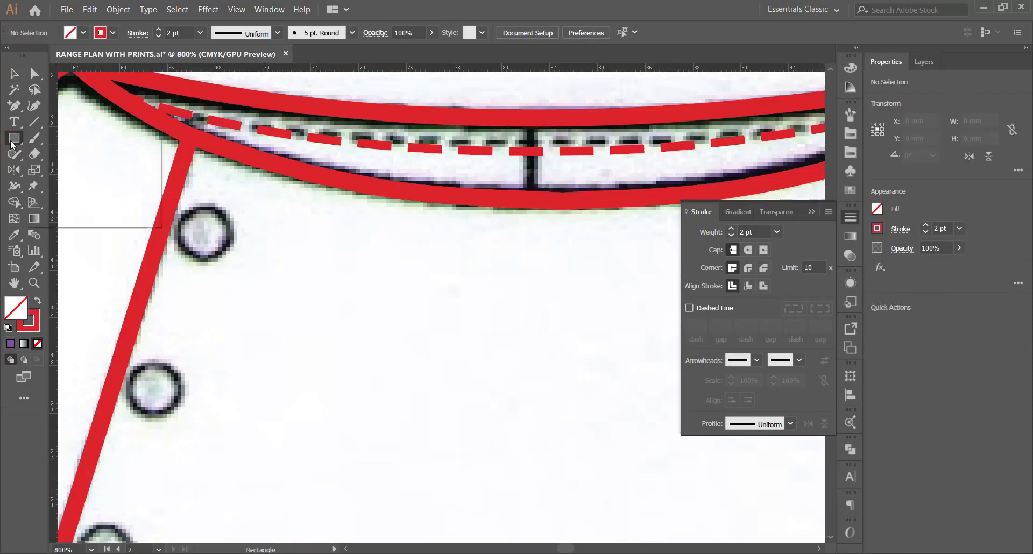
{"action": "left_click_drag", "start_coordinate": [12, 144], "coordinate": [53, 170]}
{"action": "left_click_drag", "start_coordinate": [206, 234], "coordinate": [236, 212]}
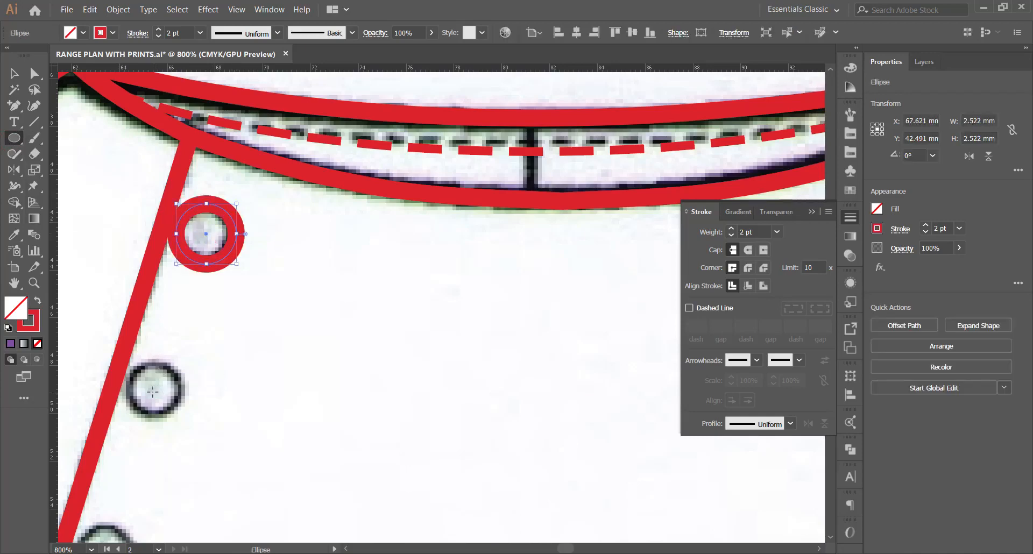
{"action": "left_click_drag", "start_coordinate": [152, 392], "coordinate": [183, 362]}
{"action": "key", "text": "ctrl+z"}
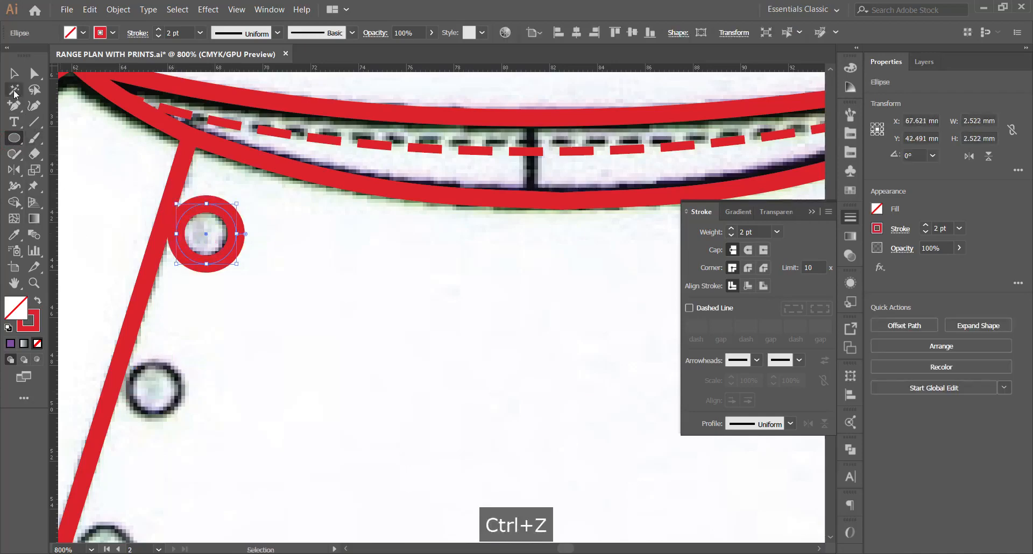
Set the button circle's stroke weight to 0.75 pt and deselect it.
{"action": "left_click", "coordinate": [13, 74]}
{"action": "scroll", "coordinate": [218, 152], "scroll_direction": "down", "scroll_amount": 2, "text": "alt"}
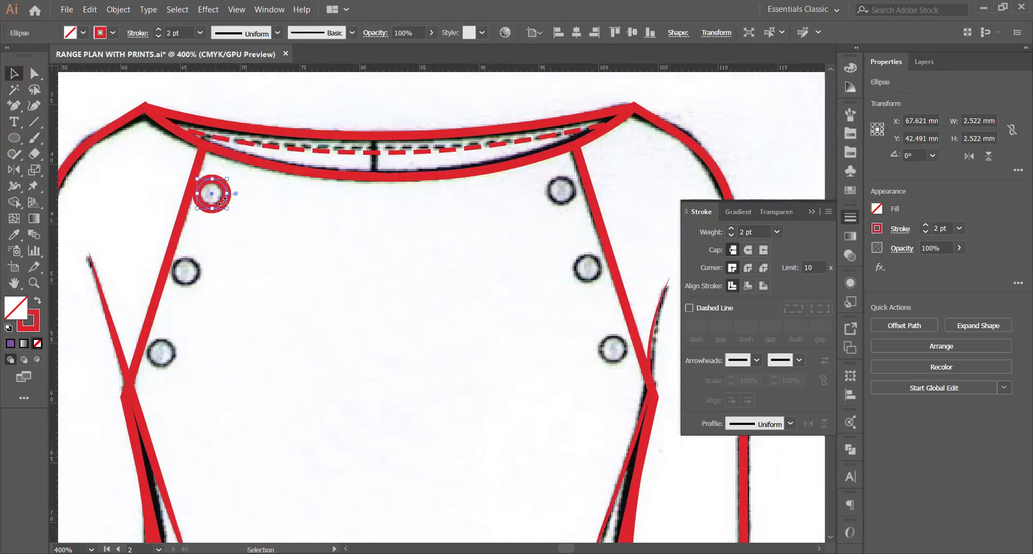
{"action": "left_click", "coordinate": [159, 30]}
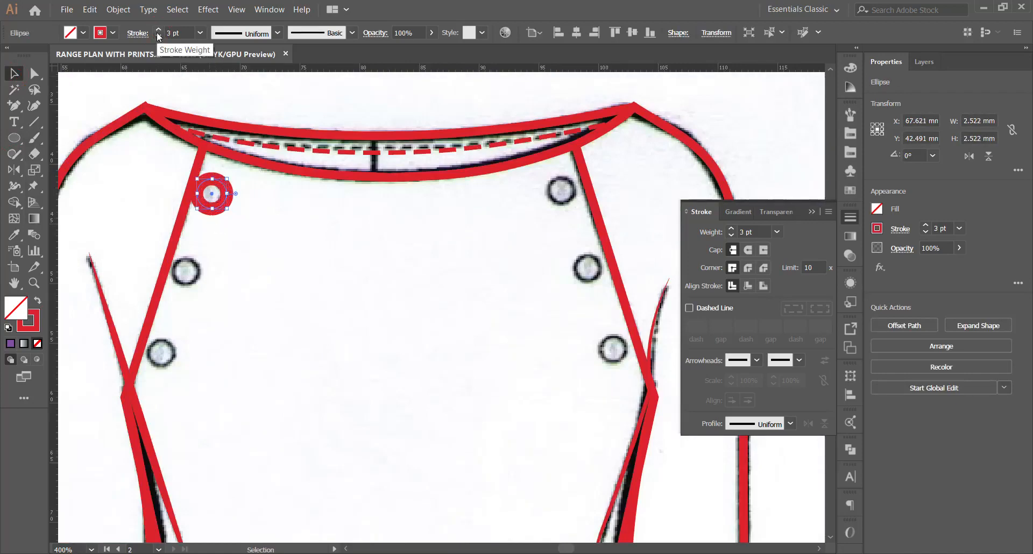
{"action": "left_click", "coordinate": [159, 36]}
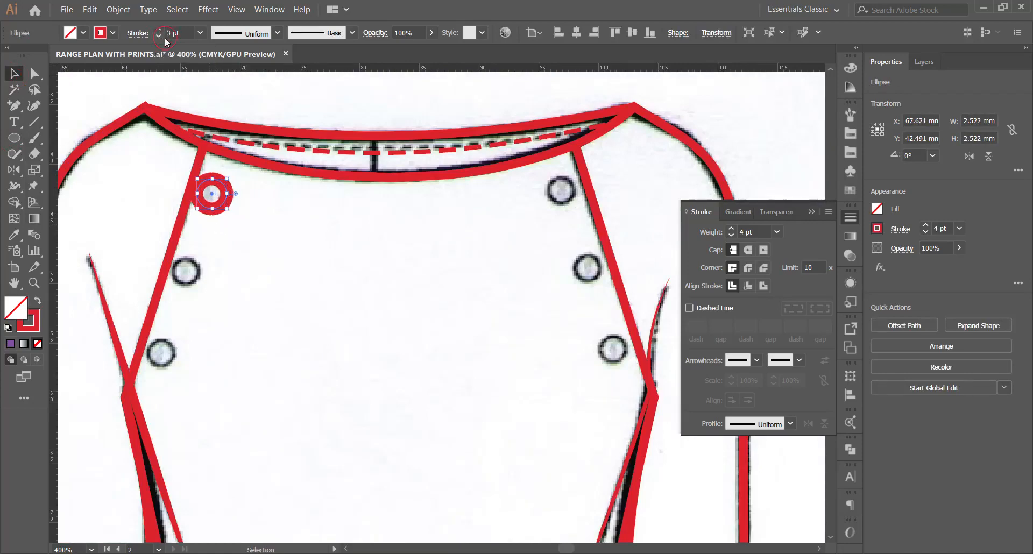
{"action": "left_click", "coordinate": [159, 36]}
{"action": "left_click", "coordinate": [159, 36]}
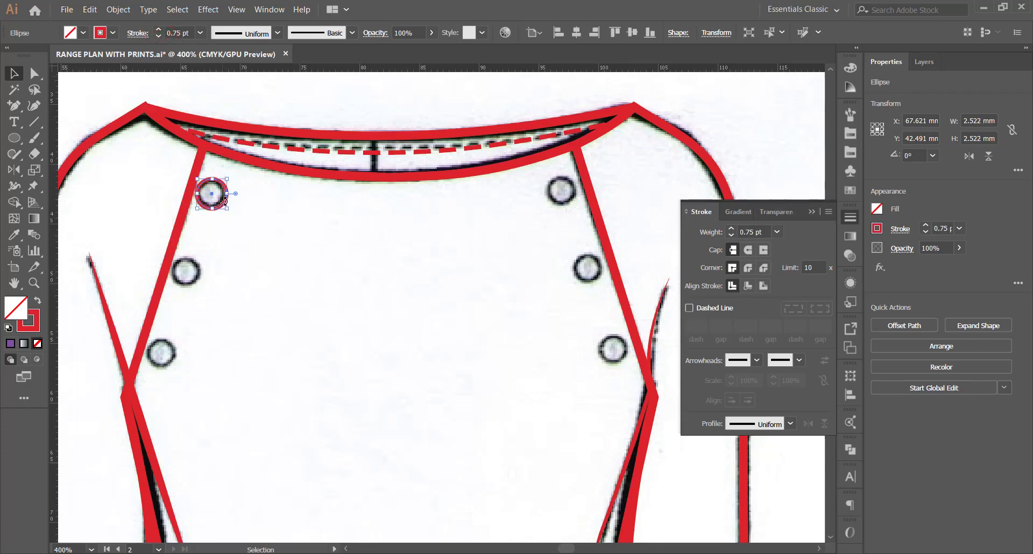
{"action": "left_click", "coordinate": [208, 253]}
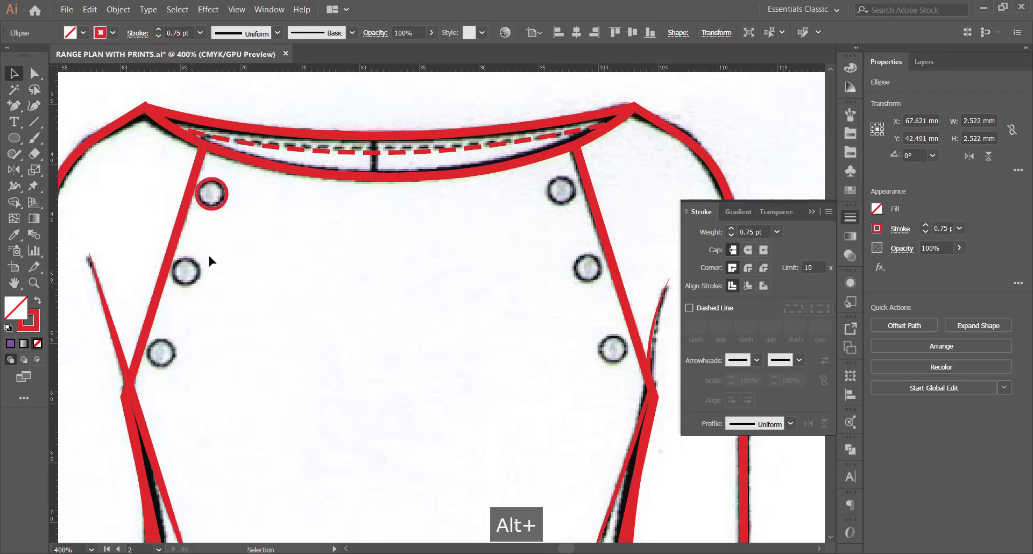
Duplicate the circle onto the middle and lower sketched buttons on the left side of the bodice.
{"action": "left_click_drag", "start_coordinate": [214, 208], "coordinate": [180, 346]}
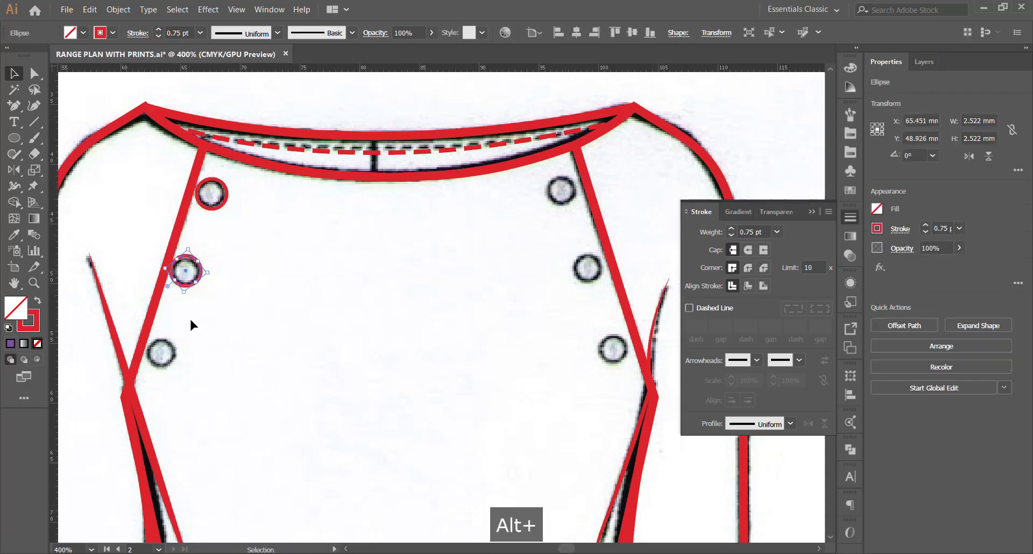
{"action": "left_click", "coordinate": [206, 291]}
{"action": "left_click_drag", "start_coordinate": [199, 276], "coordinate": [178, 354]}
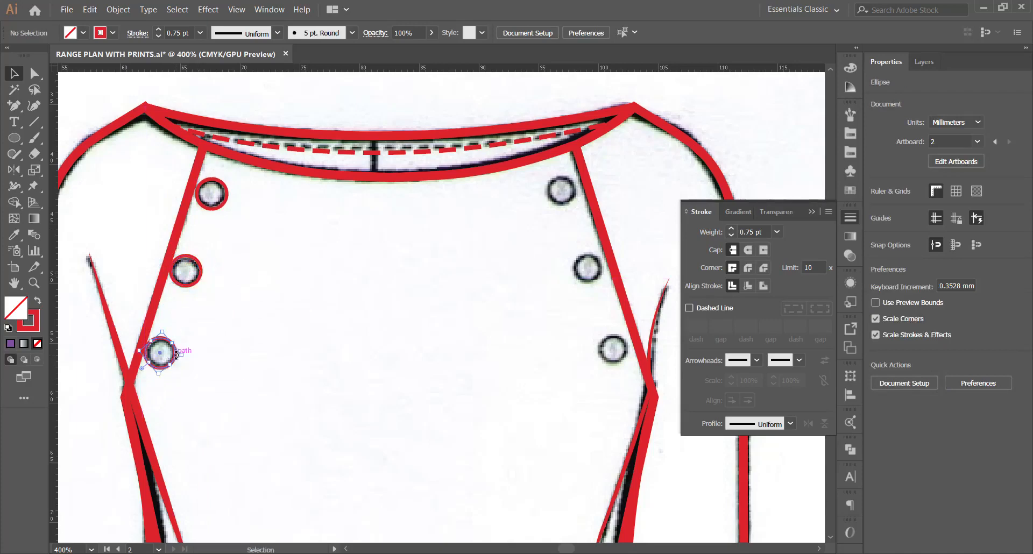
Duplicate the three button circles, flip the copies horizontally, place them over the bodice's right-hand buttons, and deselect them.
{"action": "left_click", "coordinate": [184, 280], "text": "shift"}
{"action": "left_click", "coordinate": [218, 204], "text": "shift"}
{"action": "left_click_drag", "start_coordinate": [217, 206], "coordinate": [417, 222]}
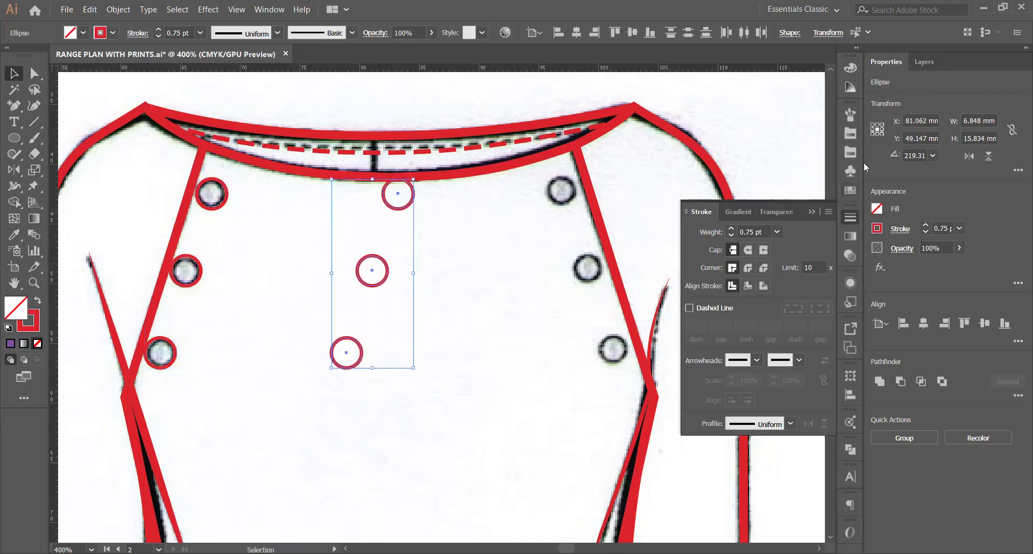
{"action": "left_click", "coordinate": [969, 156]}
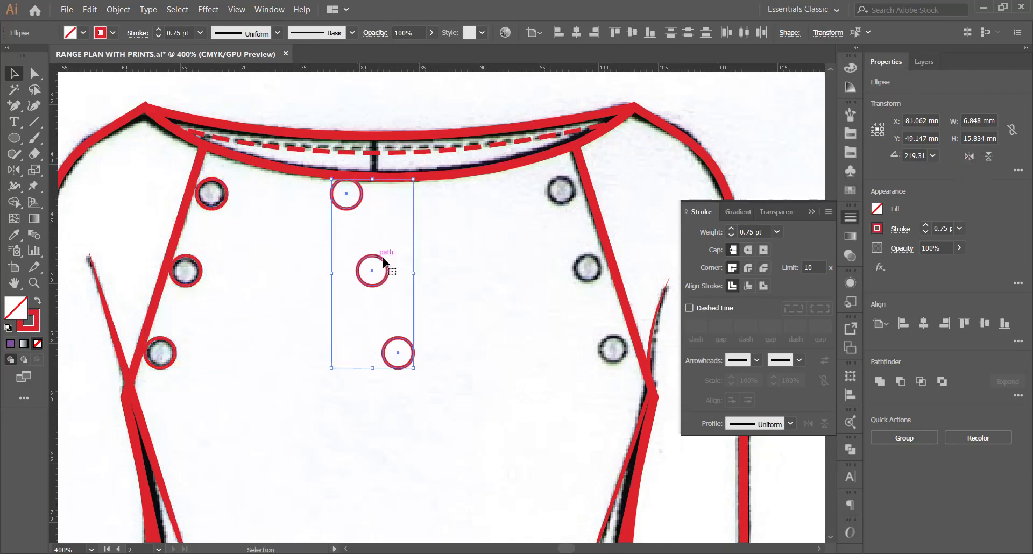
{"action": "left_click_drag", "start_coordinate": [382, 266], "coordinate": [595, 251]}
{"action": "scroll", "coordinate": [338, 195], "scroll_direction": "down", "scroll_amount": 5}
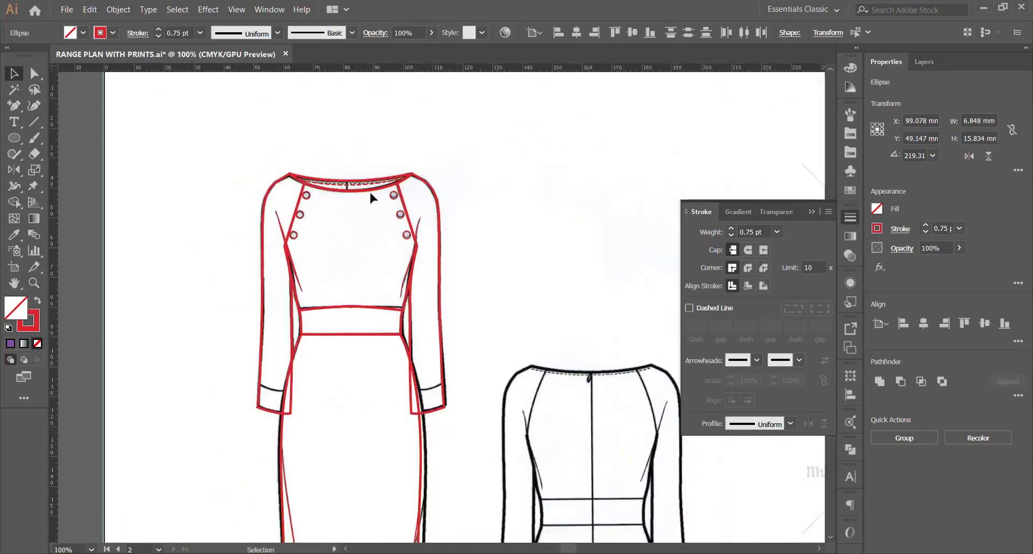
{"action": "left_click", "coordinate": [371, 194]}
{"action": "scroll", "coordinate": [344, 222], "scroll_direction": "down", "scroll_amount": 3}
{"action": "scroll", "coordinate": [347, 248], "scroll_direction": "up", "scroll_amount": 2}
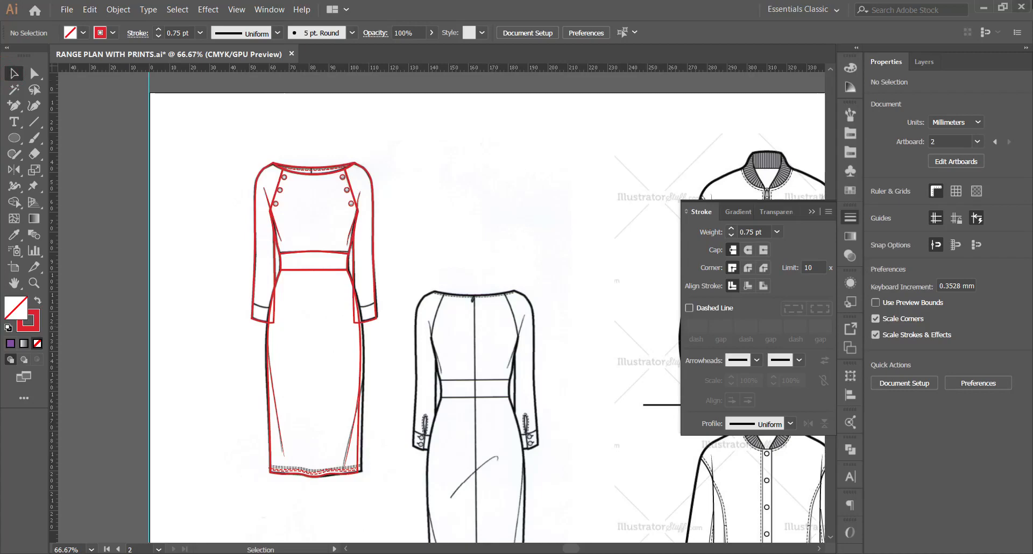
{"action": "scroll", "coordinate": [150, 114], "scroll_direction": "down", "scroll_amount": 1}
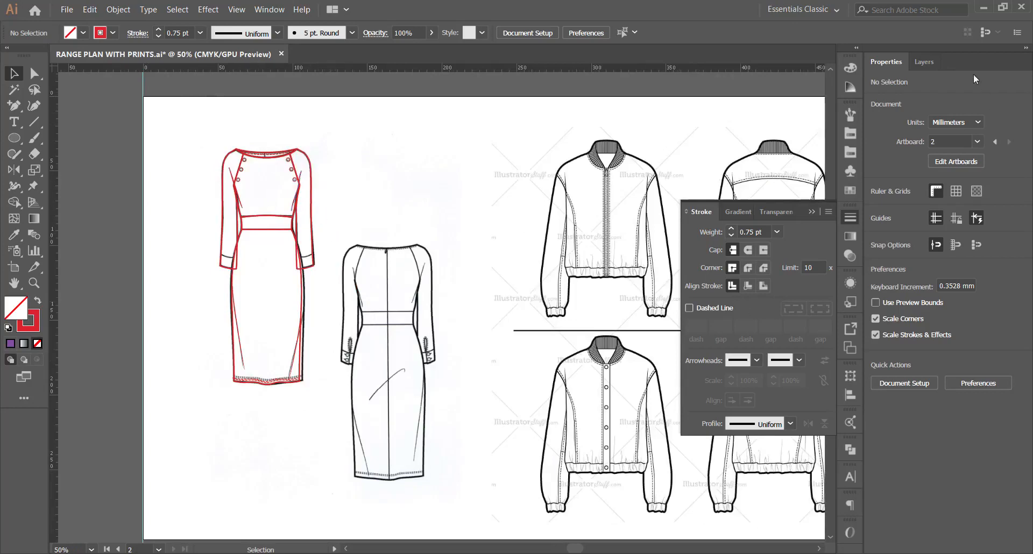
Show the layer list, select the whole red dress tracing, and duplicate it over the back-view dress sketch.
{"action": "left_click", "coordinate": [921, 63]}
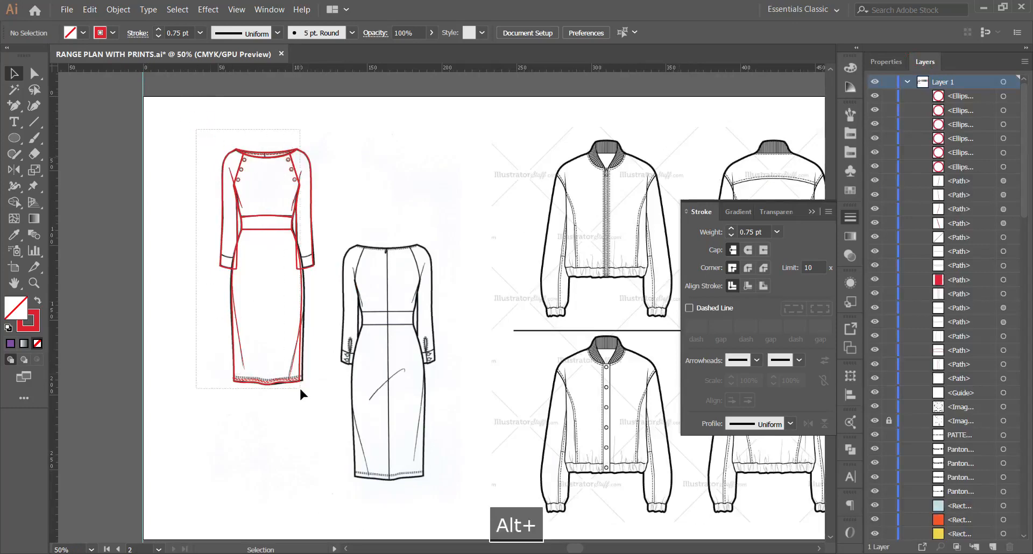
{"action": "left_click_drag", "start_coordinate": [300, 390], "coordinate": [322, 410]}
{"action": "left_click_drag", "start_coordinate": [302, 267], "coordinate": [422, 369]}
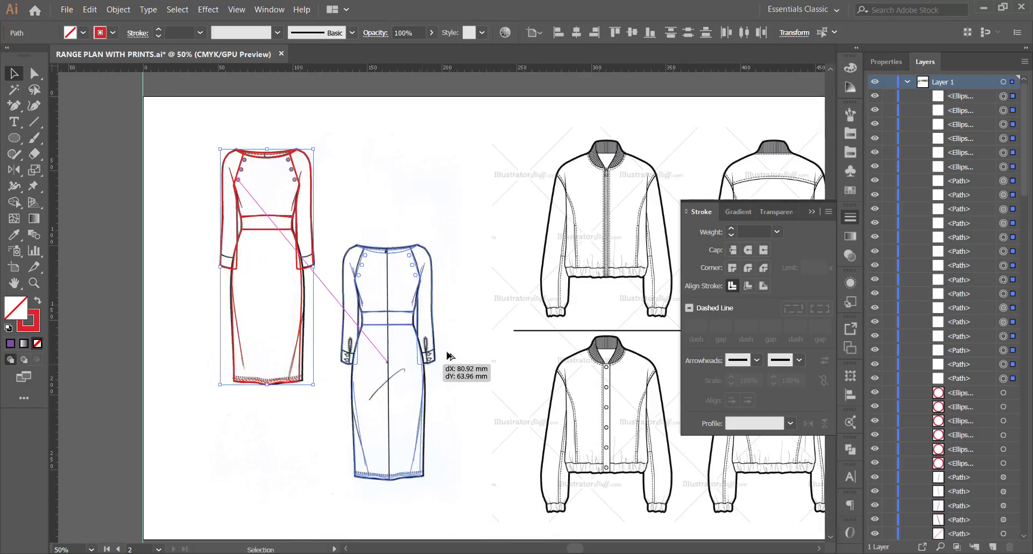
{"action": "left_click", "coordinate": [482, 299]}
Delete all six button circles from the duplicated dress over the back-view sketch.
{"action": "scroll", "coordinate": [425, 291], "scroll_direction": "up", "scroll_amount": 2}
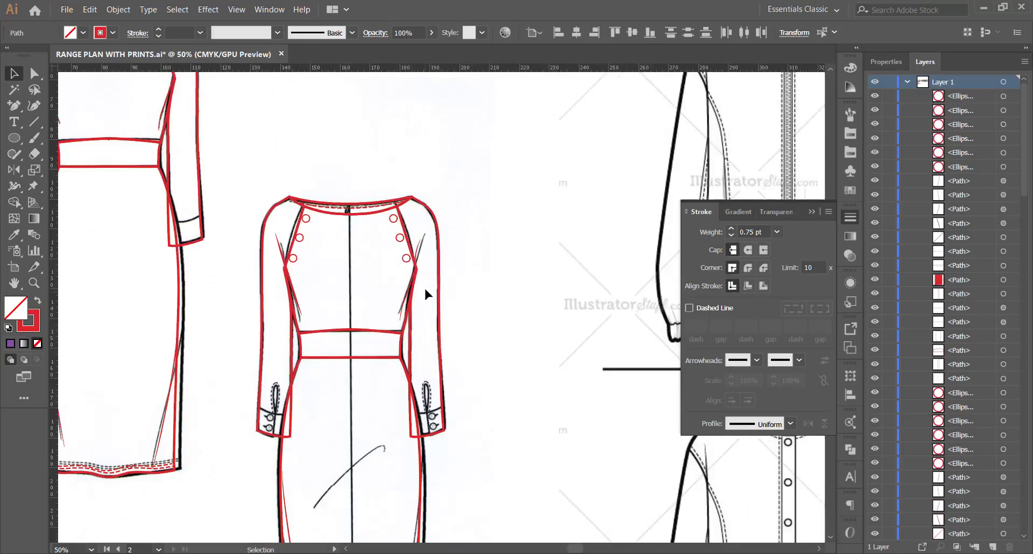
{"action": "left_click", "coordinate": [400, 240]}
{"action": "key", "text": "Delete"}
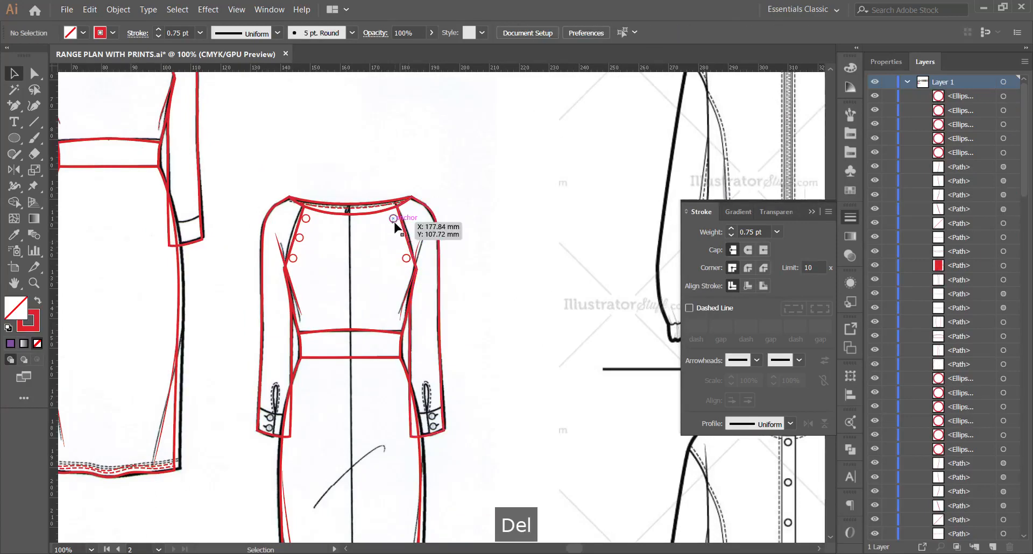
{"action": "left_click", "coordinate": [403, 260]}
{"action": "key", "text": "Delete"}
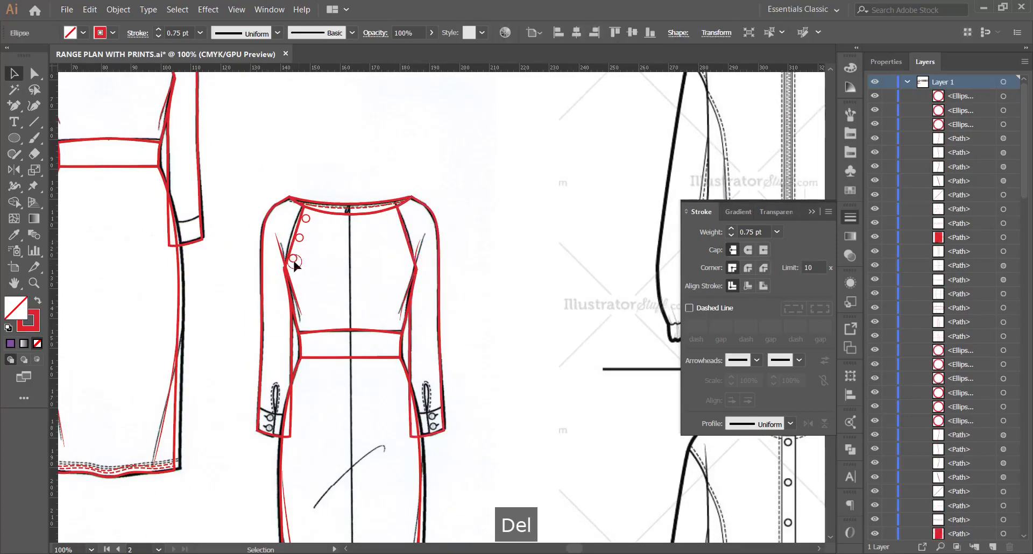
{"action": "key", "text": "Delete"}
{"action": "left_click", "coordinate": [300, 242]}
{"action": "key", "text": "Delete"}
{"action": "left_click", "coordinate": [306, 218]}
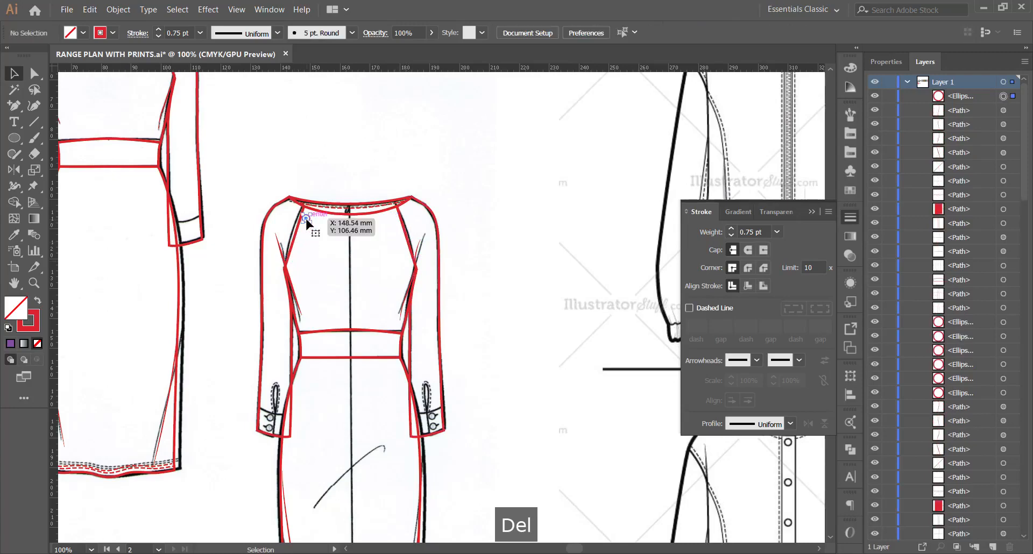
{"action": "key", "text": "Delete"}
{"action": "scroll", "coordinate": [284, 217], "scroll_direction": "up", "scroll_amount": 2}
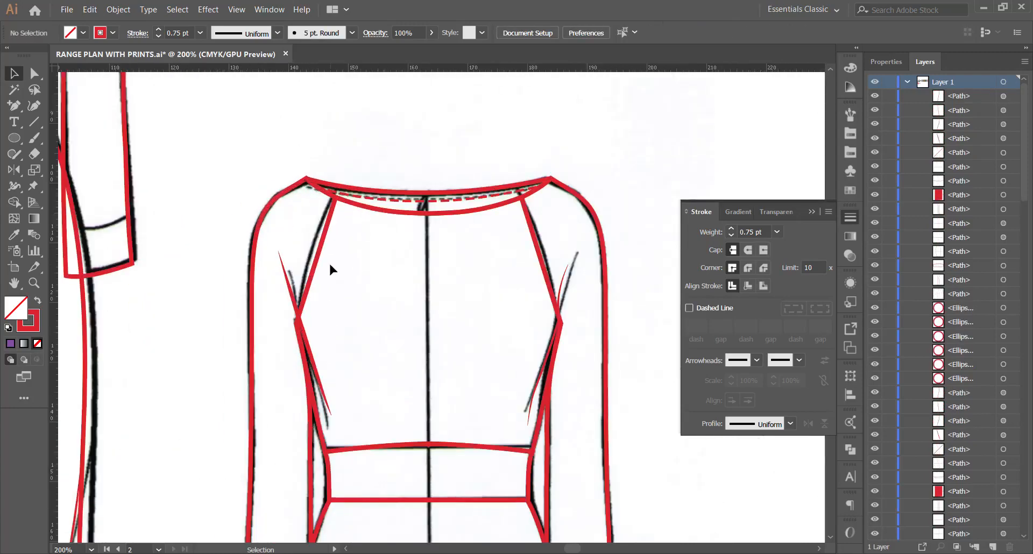
Delete the dashed neckline stitching and the crescent-shaped neckline piece from the dress copy over the back-view sketch.
{"action": "scroll", "coordinate": [366, 196], "scroll_direction": "down", "scroll_amount": 1}
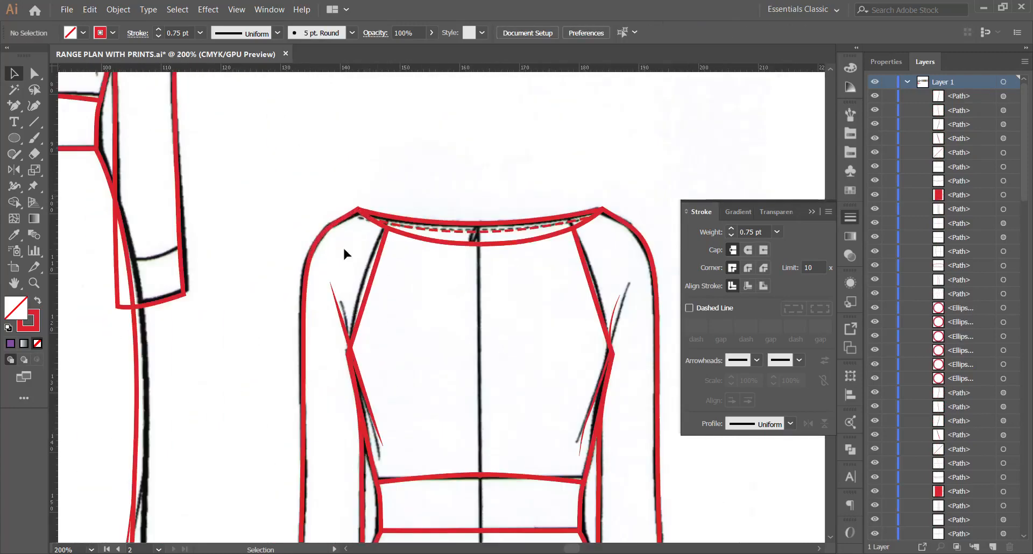
{"action": "scroll", "coordinate": [343, 246], "scroll_direction": "down", "scroll_amount": 3}
{"action": "scroll", "coordinate": [351, 289], "scroll_direction": "up", "scroll_amount": 2}
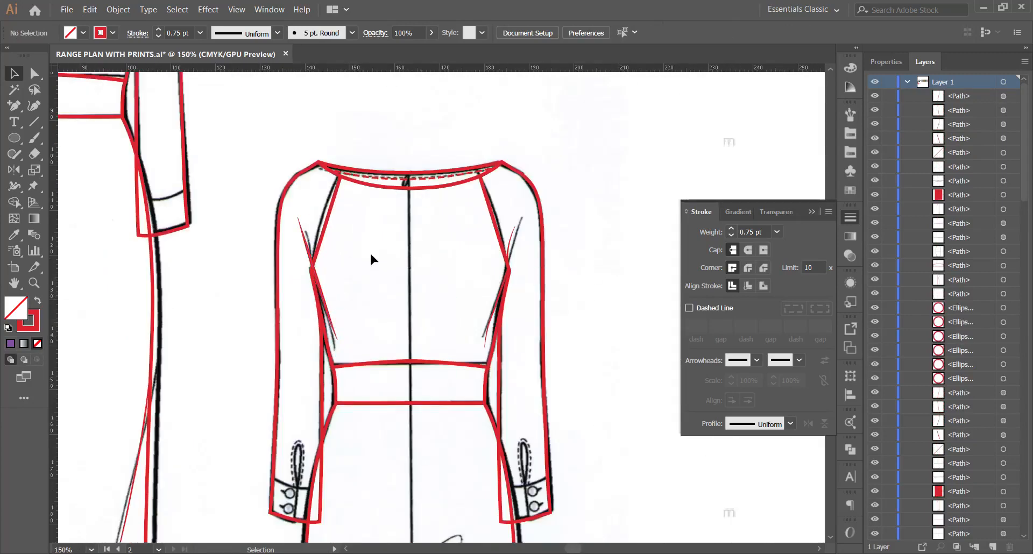
{"action": "scroll", "coordinate": [431, 219], "scroll_direction": "down", "scroll_amount": 1}
{"action": "left_click", "coordinate": [414, 155]}
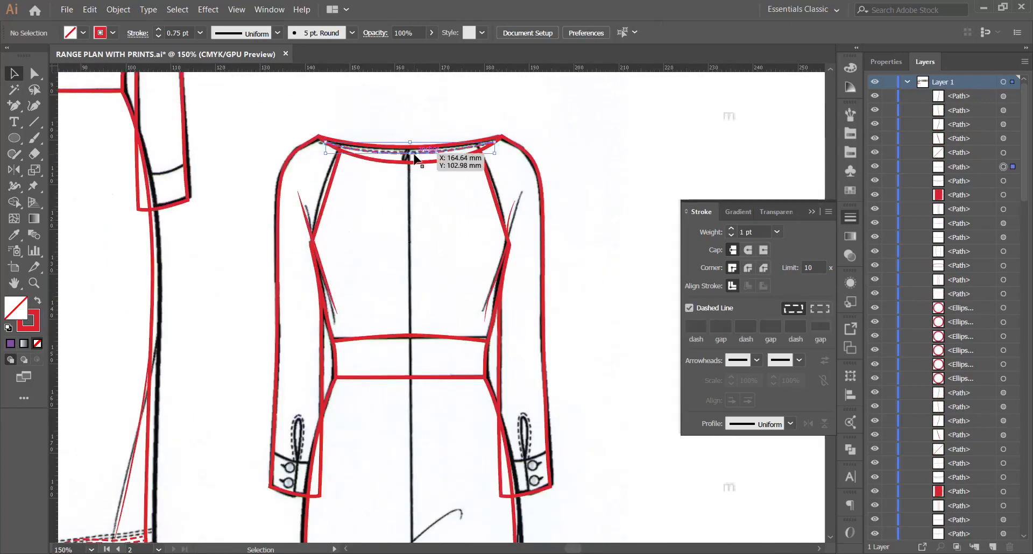
{"action": "key", "text": "Delete"}
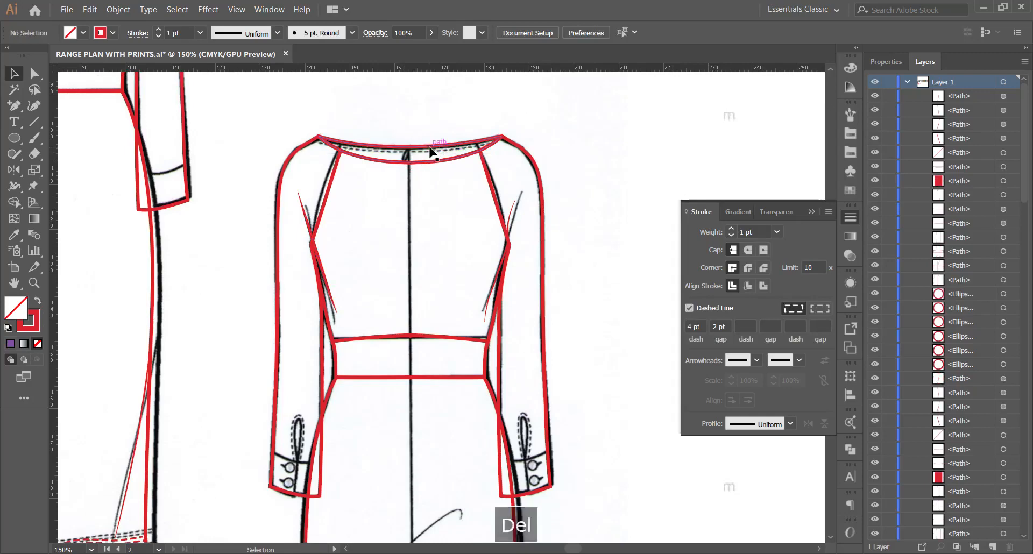
{"action": "left_click", "coordinate": [440, 161]}
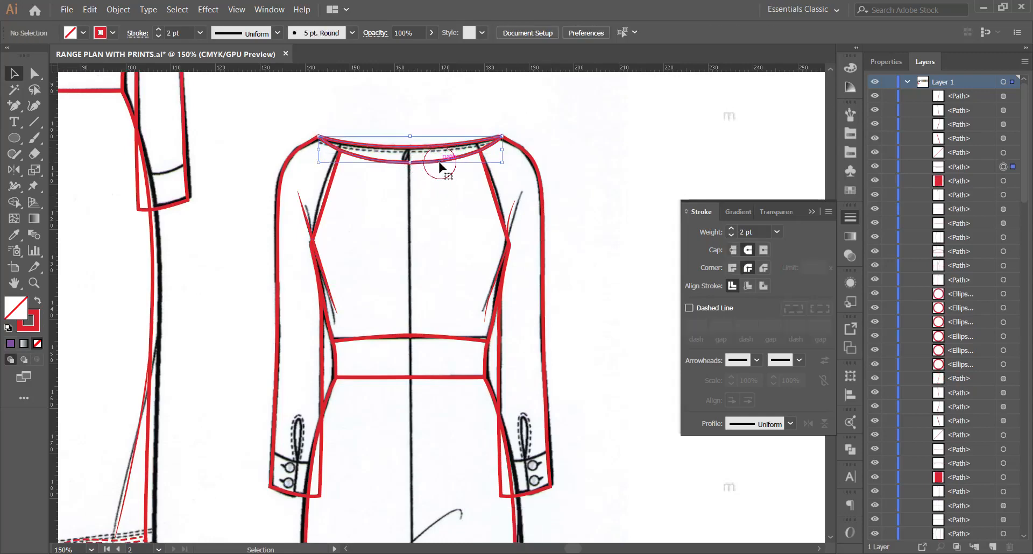
{"action": "key", "text": "Delete"}
Raise the bodice's neckline corners and centre anchor to the sketched back neckline, and adjust the curve on both sides to follow it.
{"action": "left_click", "coordinate": [424, 163]}
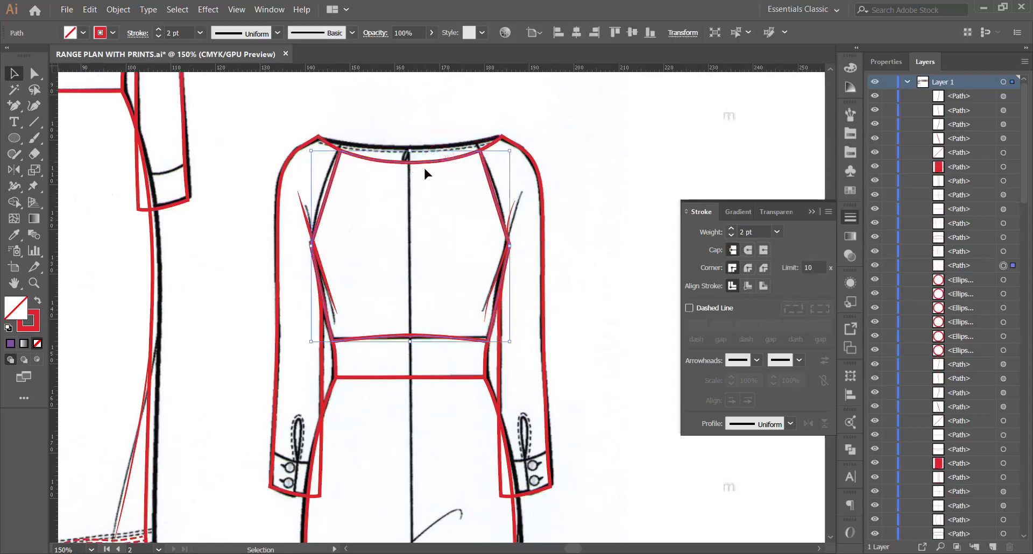
{"action": "key", "text": "ctrl+equal"}
{"action": "key", "text": "ctrl+equal"}
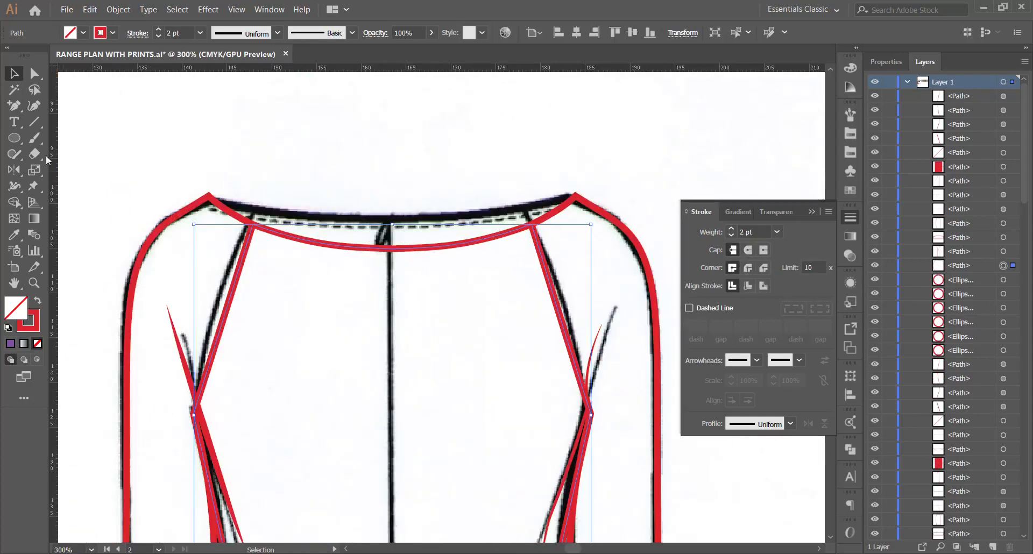
{"action": "left_click", "coordinate": [34, 78]}
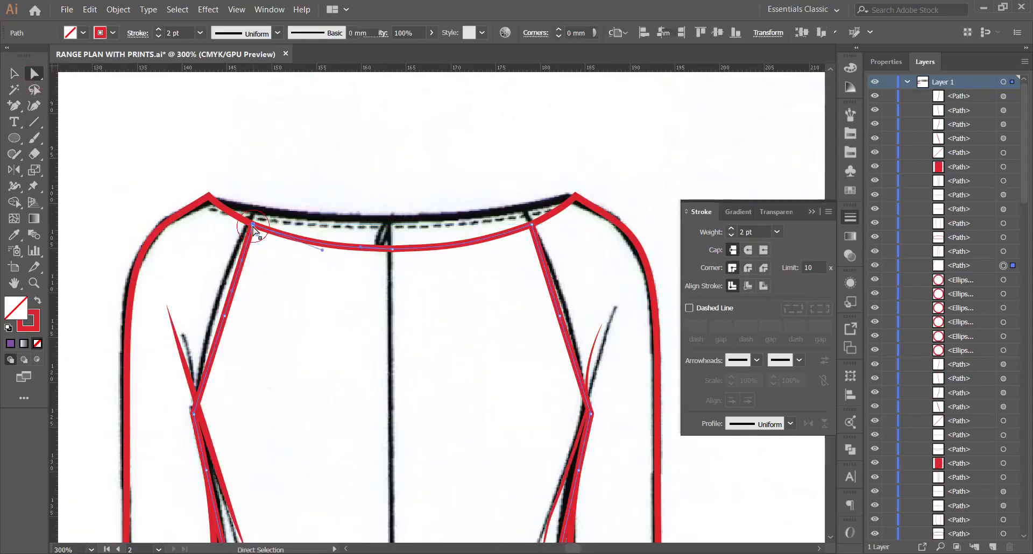
{"action": "left_click_drag", "start_coordinate": [253, 225], "coordinate": [270, 215]}
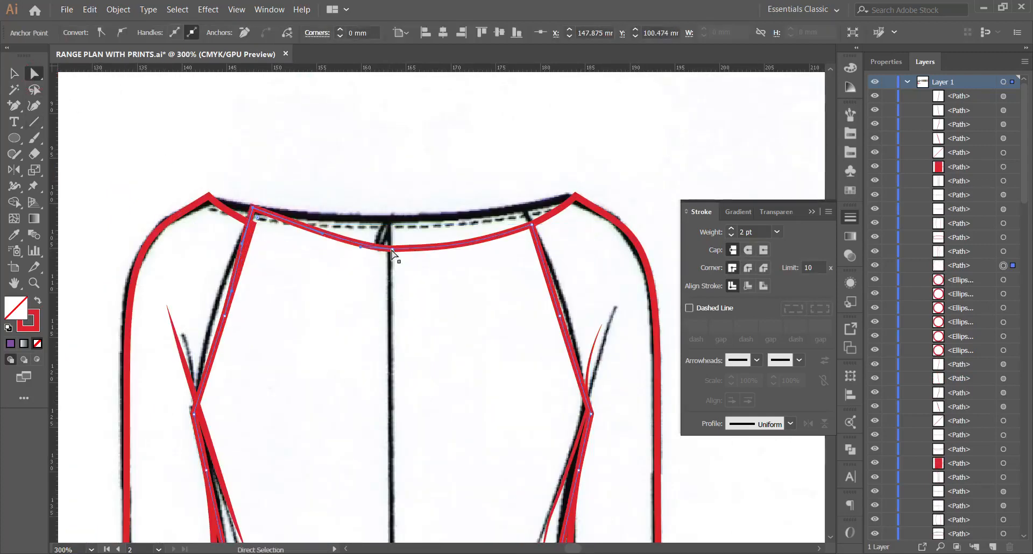
{"action": "left_click_drag", "start_coordinate": [392, 249], "coordinate": [392, 217]}
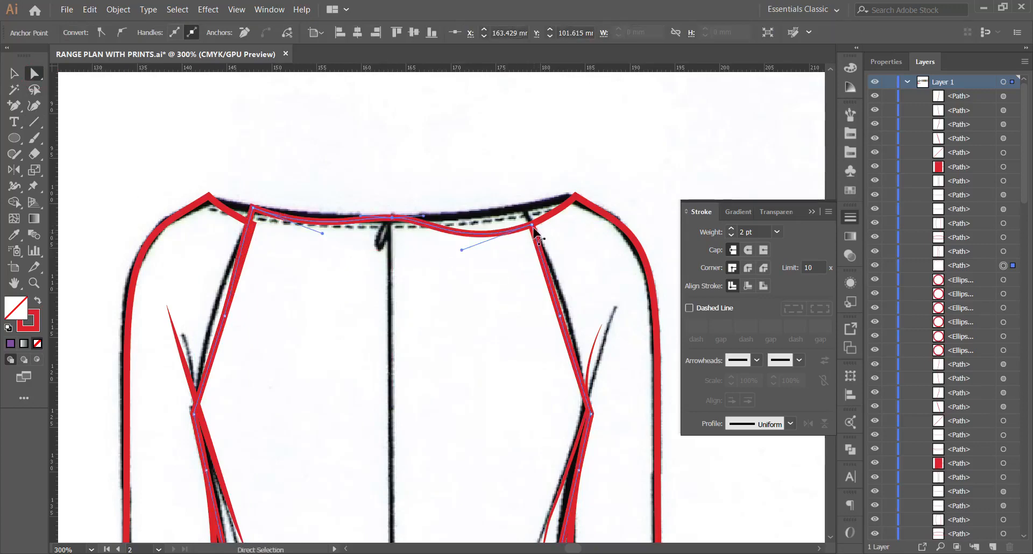
{"action": "mouse_move", "coordinate": [533, 228]}
{"action": "left_mouse_down"}
{"action": "mouse_move", "coordinate": [535, 215]}
{"action": "mouse_move", "coordinate": [521, 207]}
{"action": "left_mouse_up"}
{"action": "left_click_drag", "start_coordinate": [452, 233], "coordinate": [451, 220]}
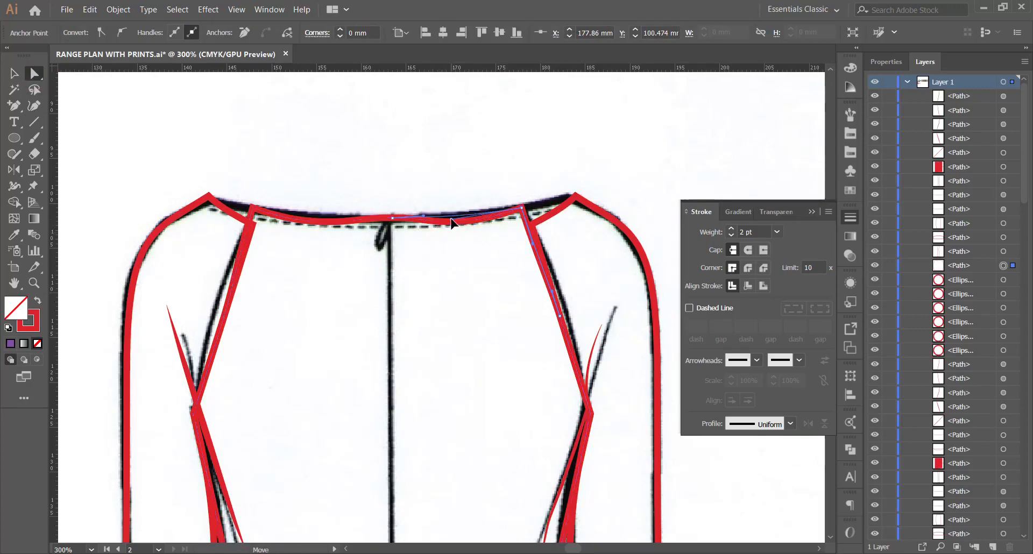
{"action": "left_click", "coordinate": [253, 207]}
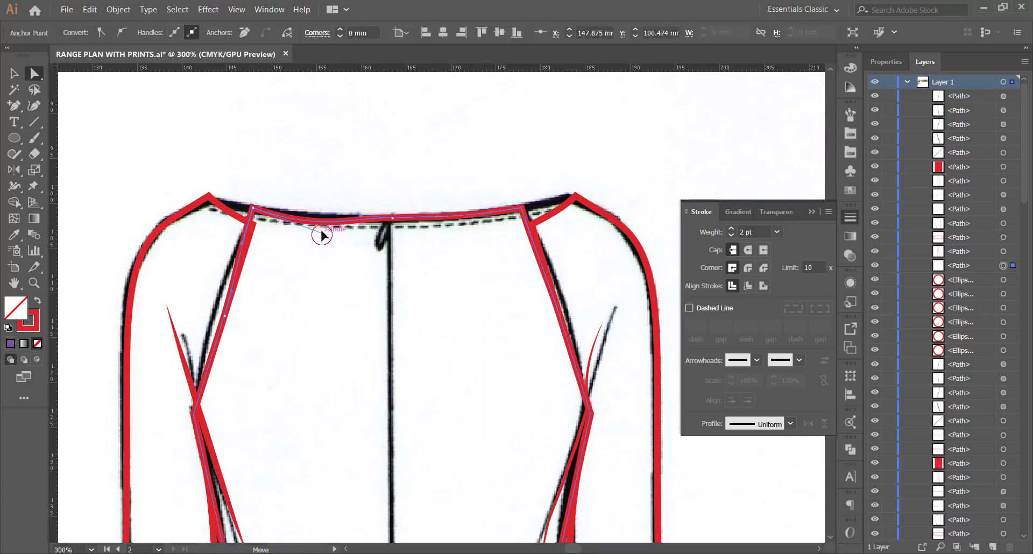
{"action": "left_click_drag", "start_coordinate": [321, 233], "coordinate": [330, 219]}
Move the upper inner corners of both sleeves to the raised bodice corners so they follow the back neckline.
{"action": "left_click", "coordinate": [251, 232]}
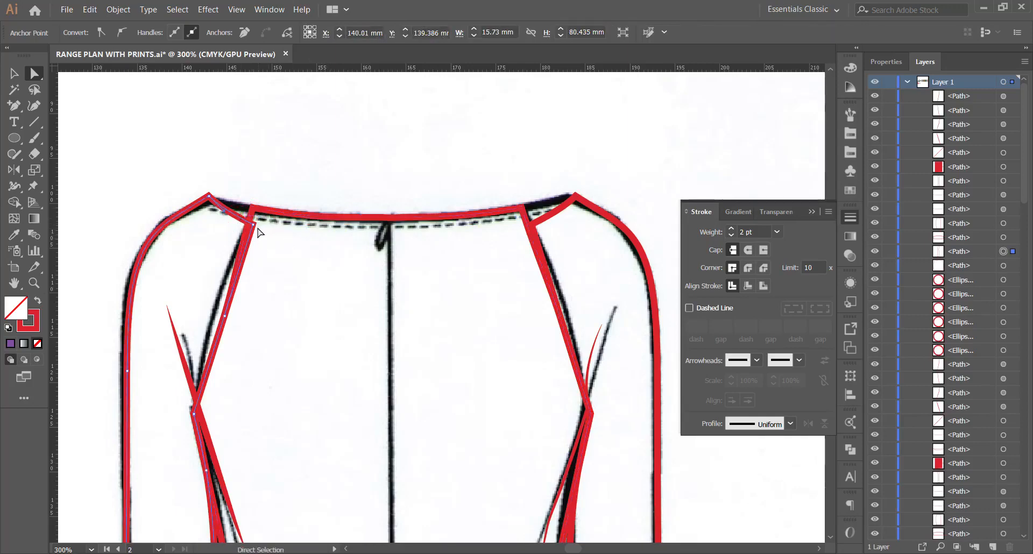
{"action": "left_click_drag", "start_coordinate": [254, 224], "coordinate": [252, 208]}
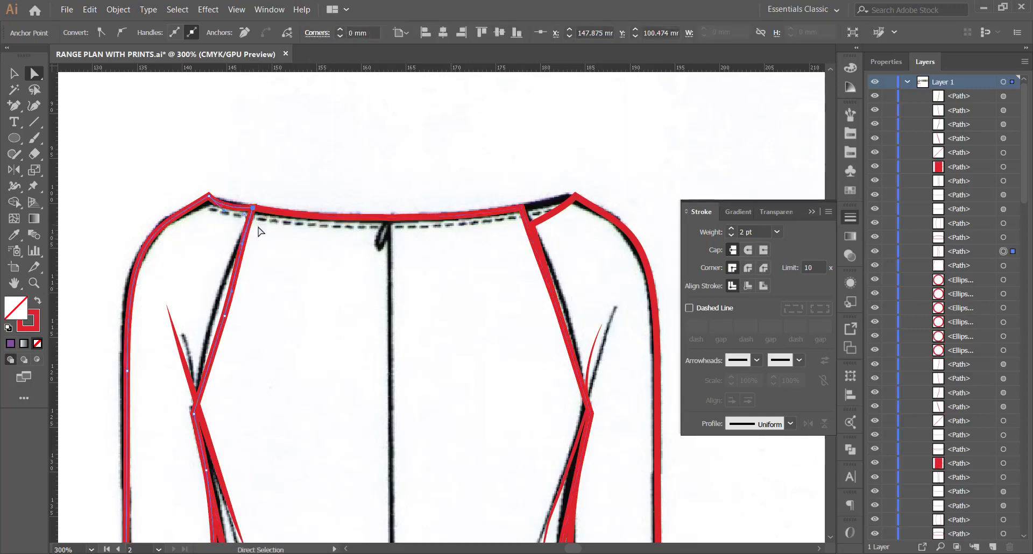
{"action": "left_click_drag", "start_coordinate": [530, 226], "coordinate": [554, 203]}
{"action": "left_click", "coordinate": [559, 210]}
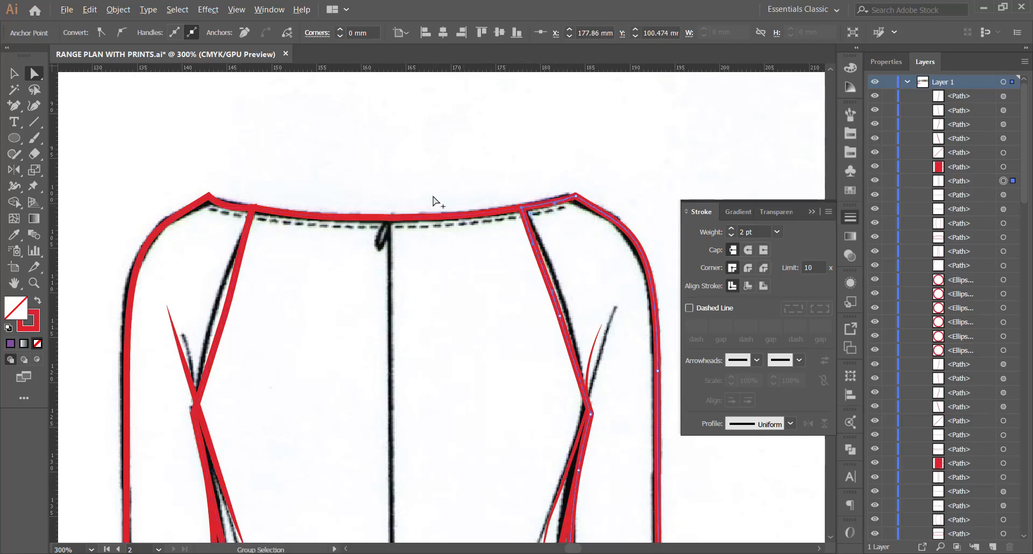
Try moving the right sleeve's inner hem corner toward the sketched cuff, and undo each attempt.
{"action": "scroll", "coordinate": [433, 201], "scroll_direction": "down", "scroll_amount": 3}
{"action": "scroll", "coordinate": [491, 237], "scroll_direction": "up", "scroll_amount": 2}
{"action": "scroll", "coordinate": [433, 231], "scroll_direction": "down", "scroll_amount": 3}
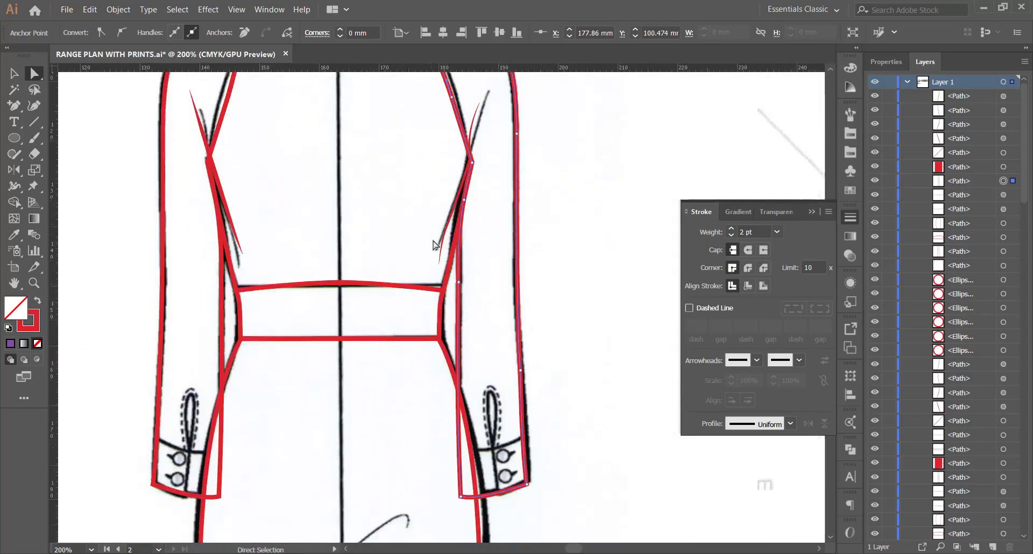
{"action": "scroll", "coordinate": [438, 237], "scroll_direction": "down", "scroll_amount": 2}
{"action": "scroll", "coordinate": [463, 300], "scroll_direction": "up", "scroll_amount": 2}
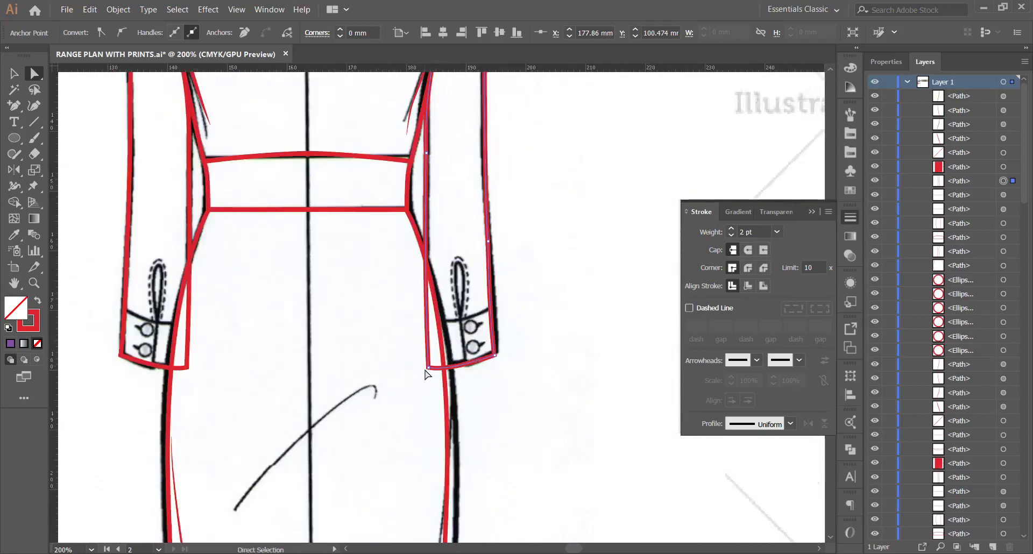
{"action": "left_click_drag", "start_coordinate": [427, 368], "coordinate": [446, 367]}
{"action": "key", "text": "ctrl+z"}
{"action": "scroll", "coordinate": [473, 312], "scroll_direction": "up", "scroll_amount": 1}
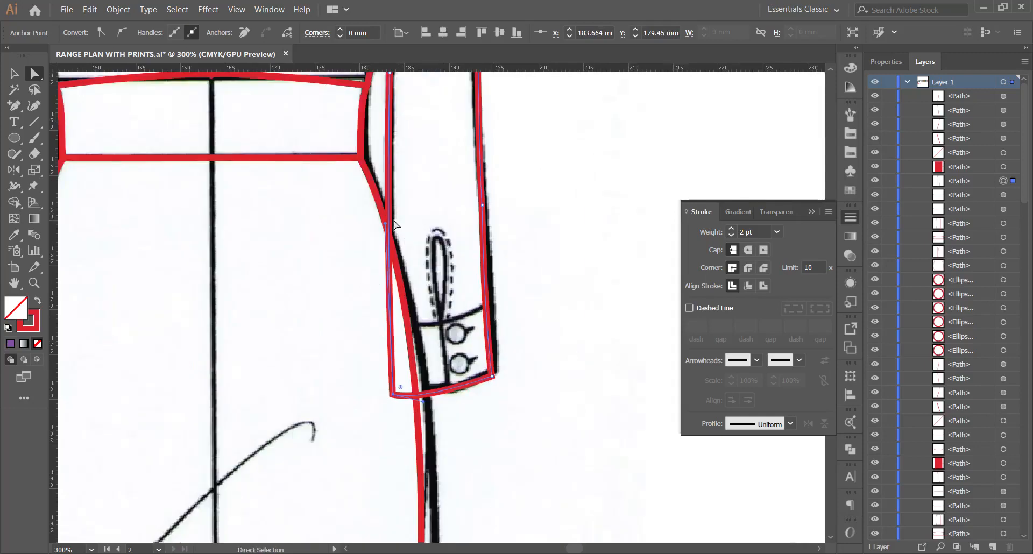
{"action": "left_click_drag", "start_coordinate": [394, 400], "coordinate": [418, 393]}
{"action": "key", "text": "ctrl+z"}
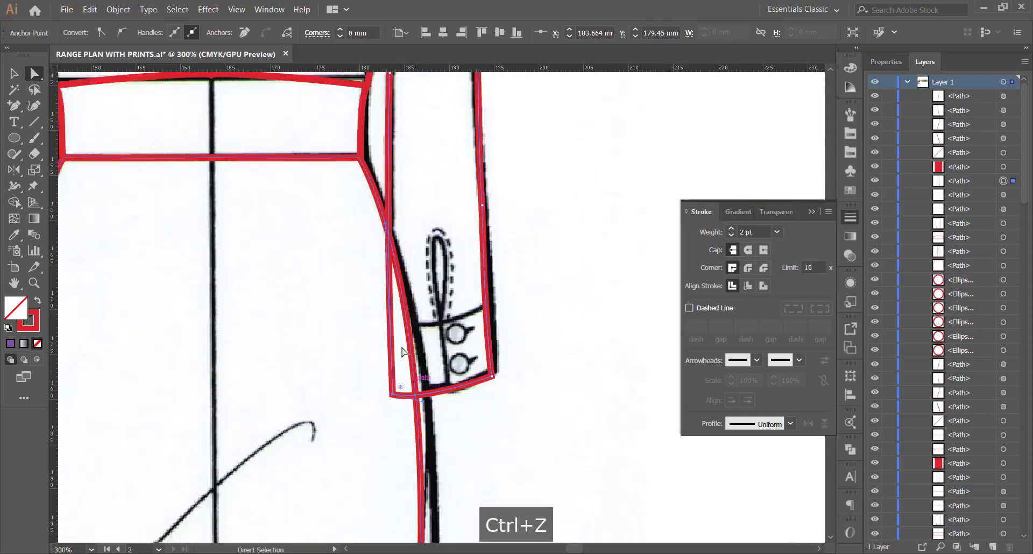
{"action": "scroll", "coordinate": [347, 293], "scroll_direction": "down", "scroll_amount": 2}
{"action": "left_click", "coordinate": [8, 72]}
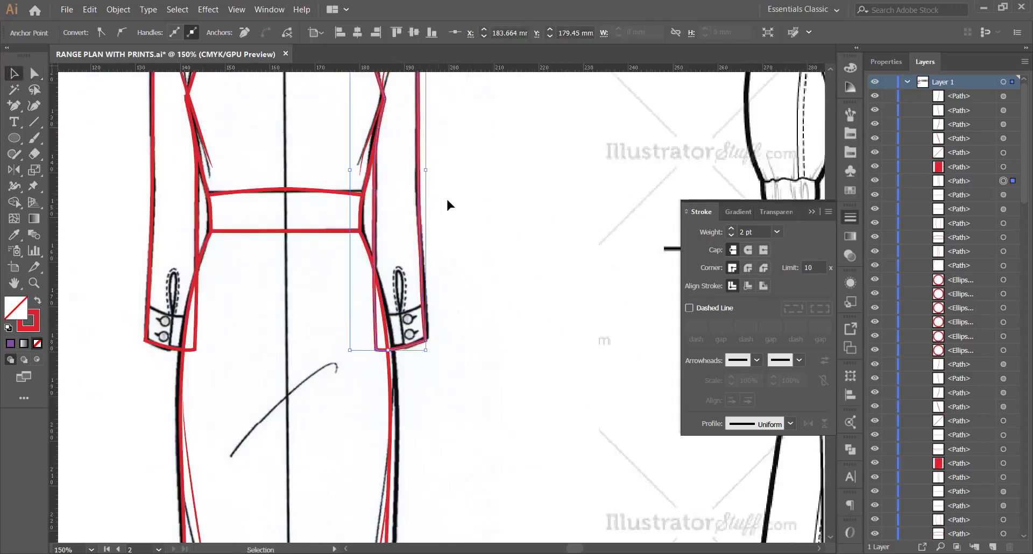
{"action": "left_click", "coordinate": [445, 259]}
{"action": "left_click", "coordinate": [364, 240]}
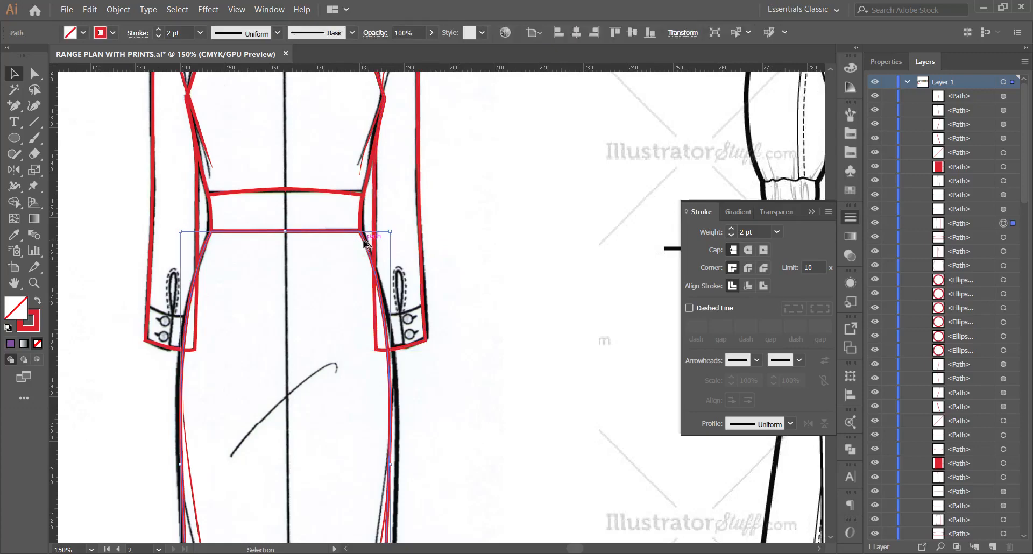
{"action": "scroll", "coordinate": [366, 242], "scroll_direction": "down", "scroll_amount": 2}
{"action": "scroll", "coordinate": [385, 246], "scroll_direction": "up", "scroll_amount": 2}
{"action": "left_click", "coordinate": [426, 266]}
Trace the right cuff's opening line and the placket loop above it with the Pen tool as one 2 pt path, and deselect it.
{"action": "scroll", "coordinate": [401, 303], "scroll_direction": "up", "scroll_amount": 2}
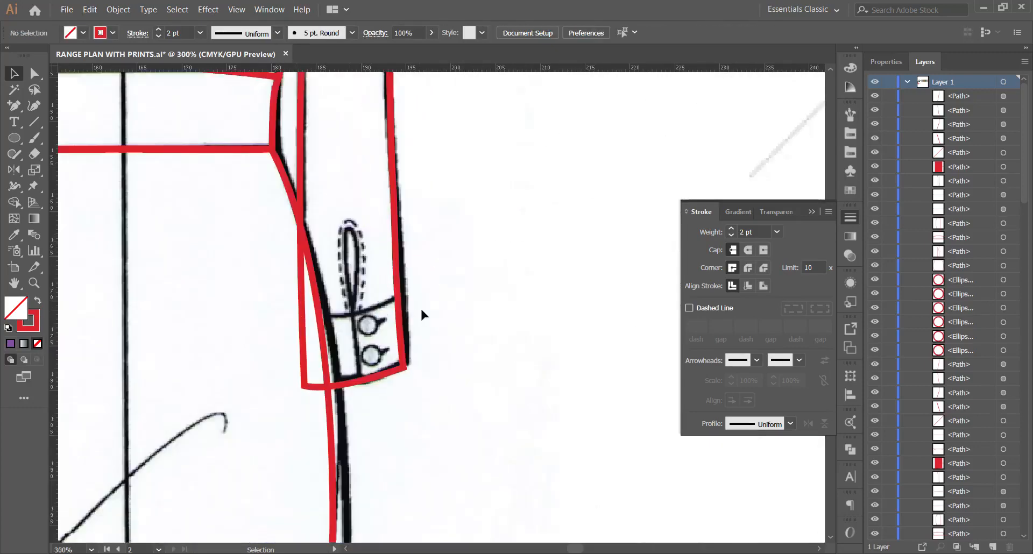
{"action": "scroll", "coordinate": [369, 310], "scroll_direction": "down", "scroll_amount": 2}
{"action": "scroll", "coordinate": [347, 310], "scroll_direction": "up", "scroll_amount": 3}
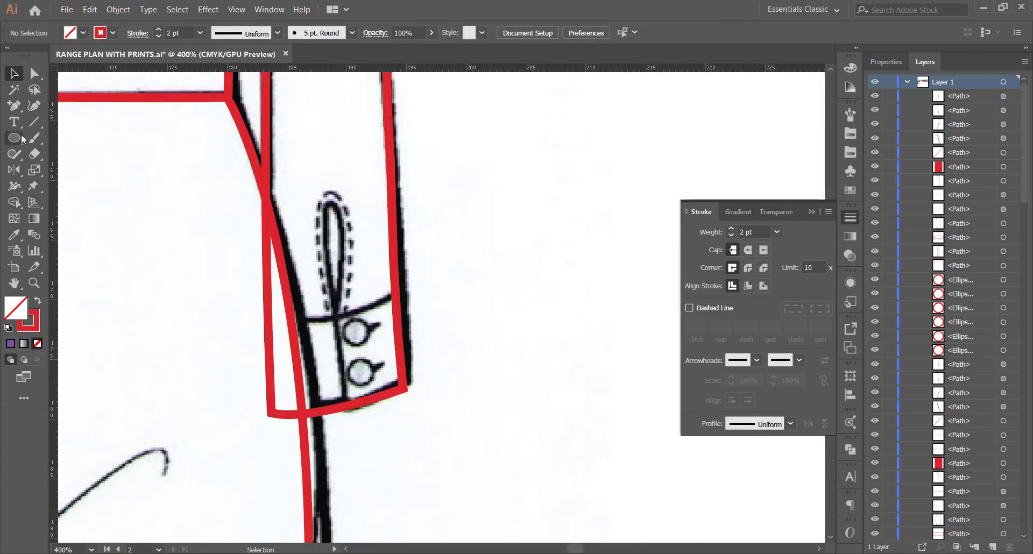
{"action": "left_click_drag", "start_coordinate": [14, 106], "coordinate": [64, 104]}
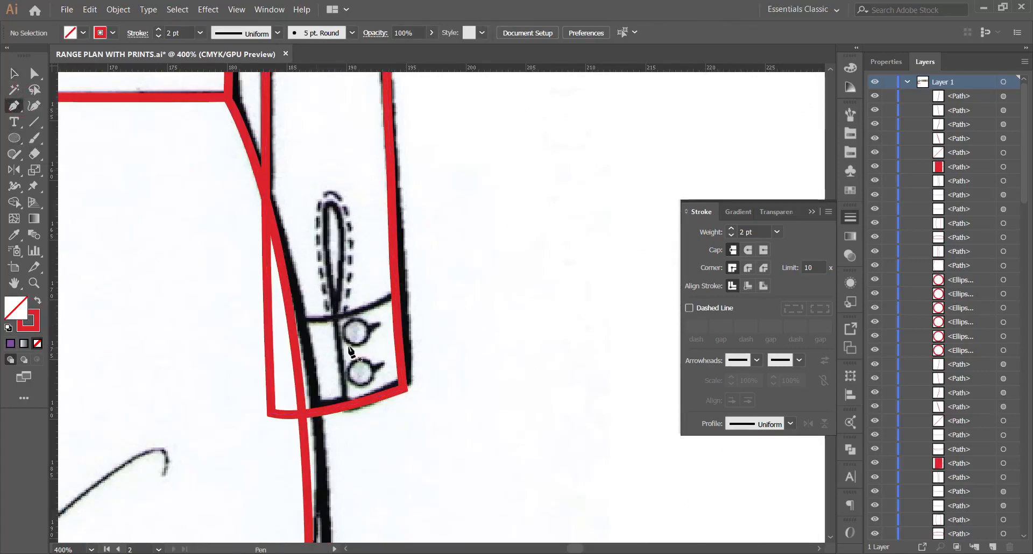
{"action": "left_click", "coordinate": [344, 405]}
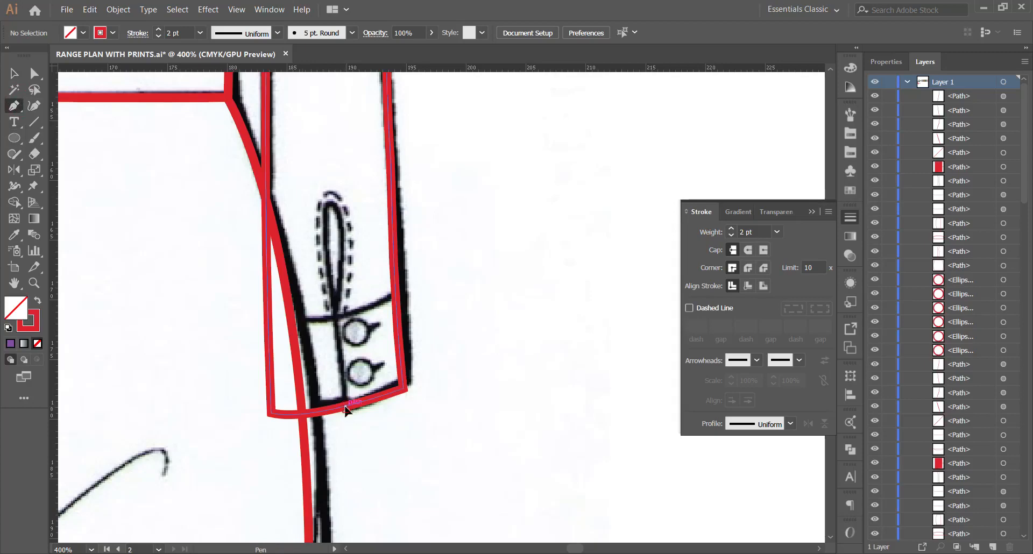
{"action": "left_click", "coordinate": [338, 320]}
{"action": "left_click_drag", "start_coordinate": [330, 200], "coordinate": [354, 185]}
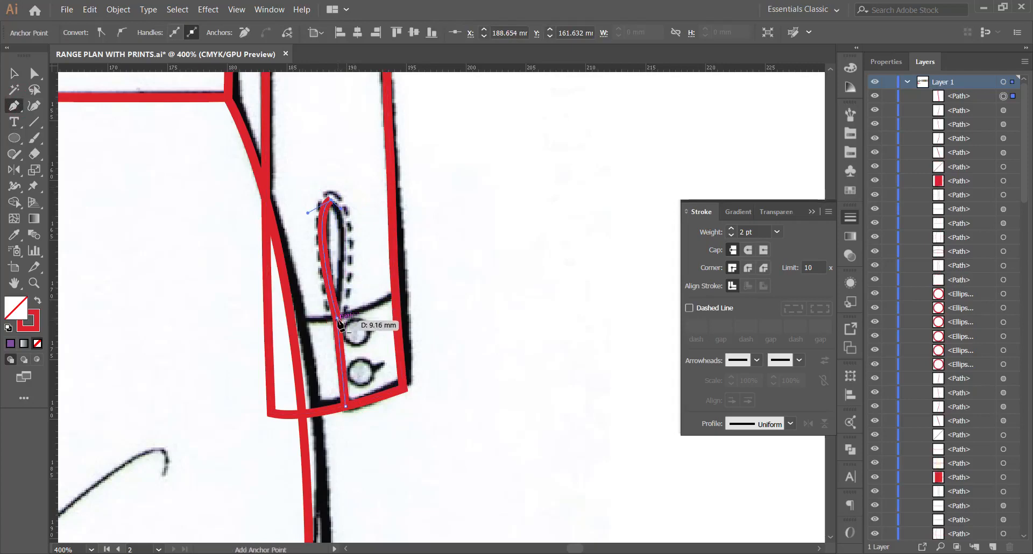
{"action": "key", "text": "ctrl+z"}
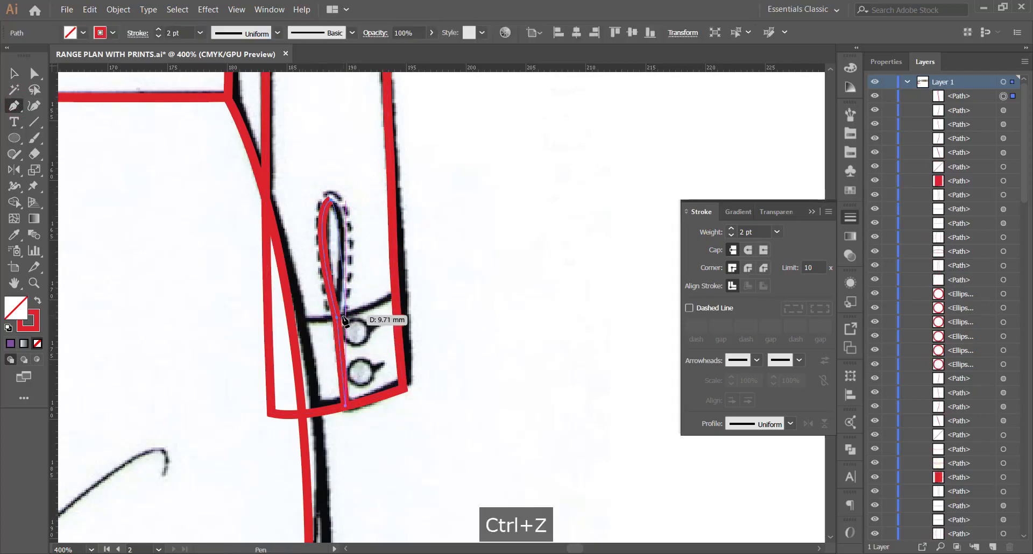
{"action": "left_click_drag", "start_coordinate": [341, 317], "coordinate": [331, 404]}
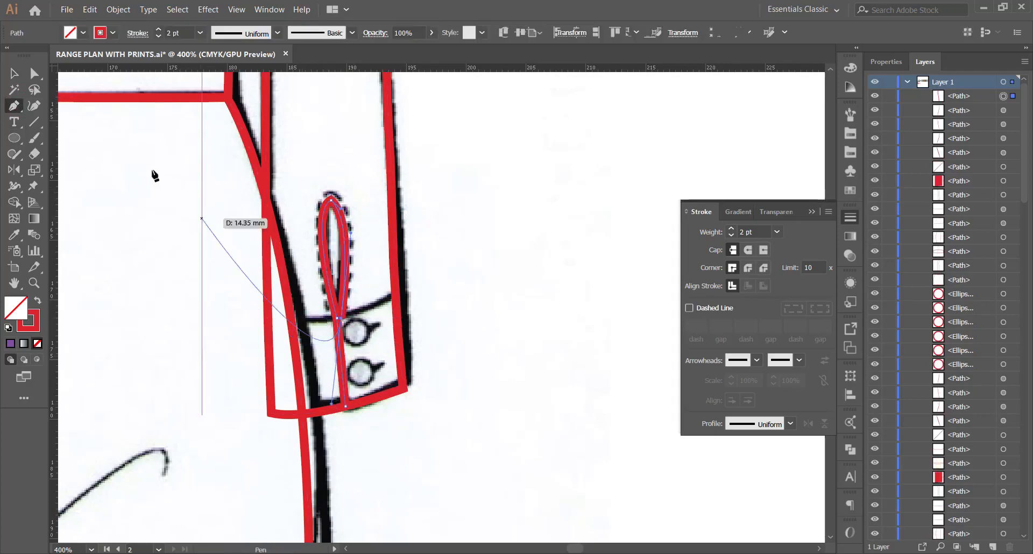
{"action": "left_click", "coordinate": [15, 76]}
{"action": "left_click", "coordinate": [427, 238]}
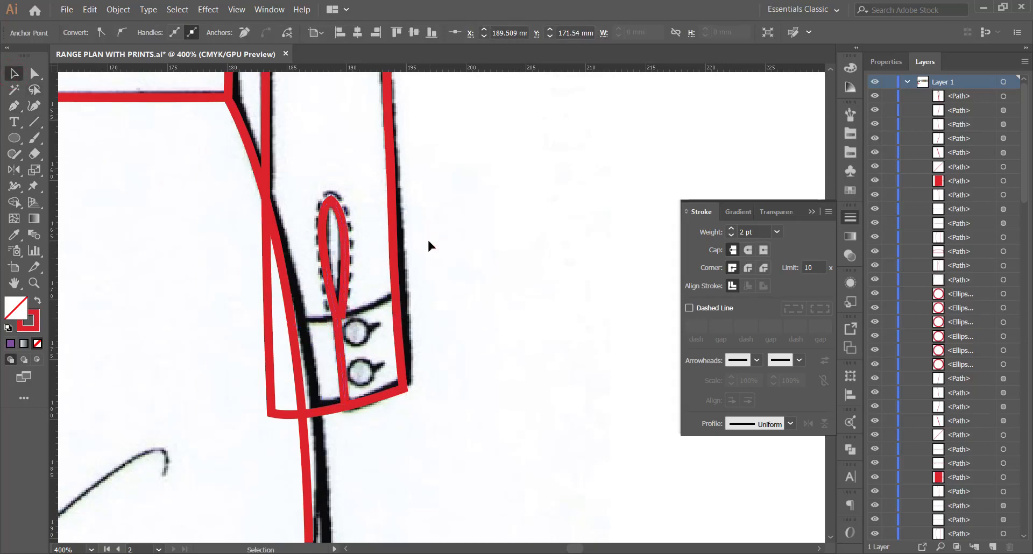
Move the end anchor of the placket loop onto the opening line where the loop begins, and deselect the path.
{"action": "left_click", "coordinate": [344, 309]}
{"action": "left_click", "coordinate": [34, 74]}
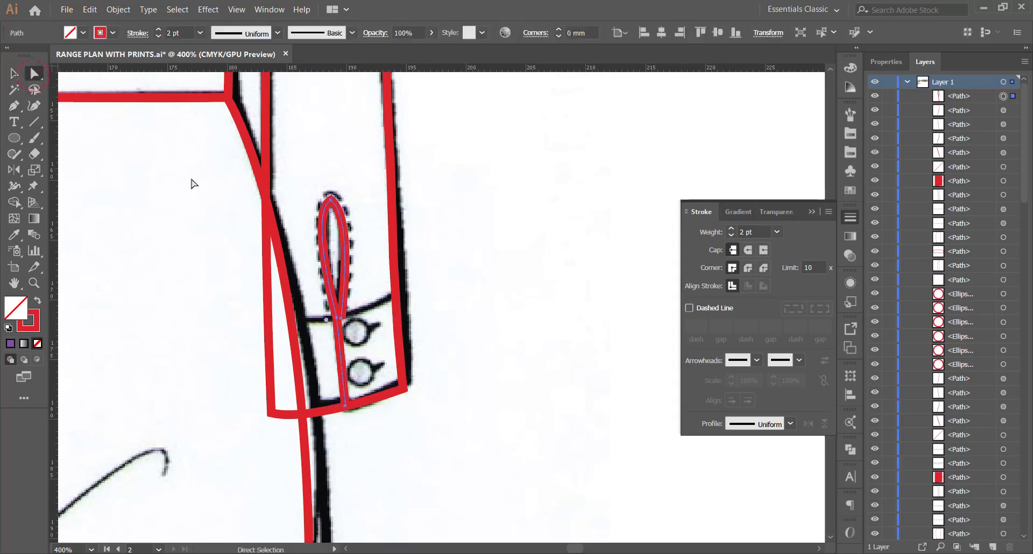
{"action": "left_click", "coordinate": [337, 318]}
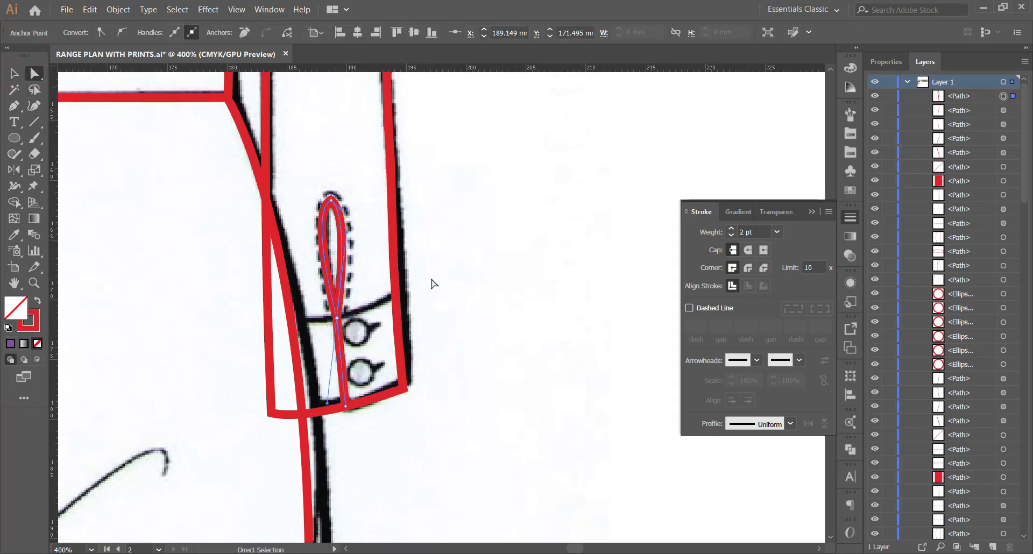
{"action": "left_click", "coordinate": [434, 284]}
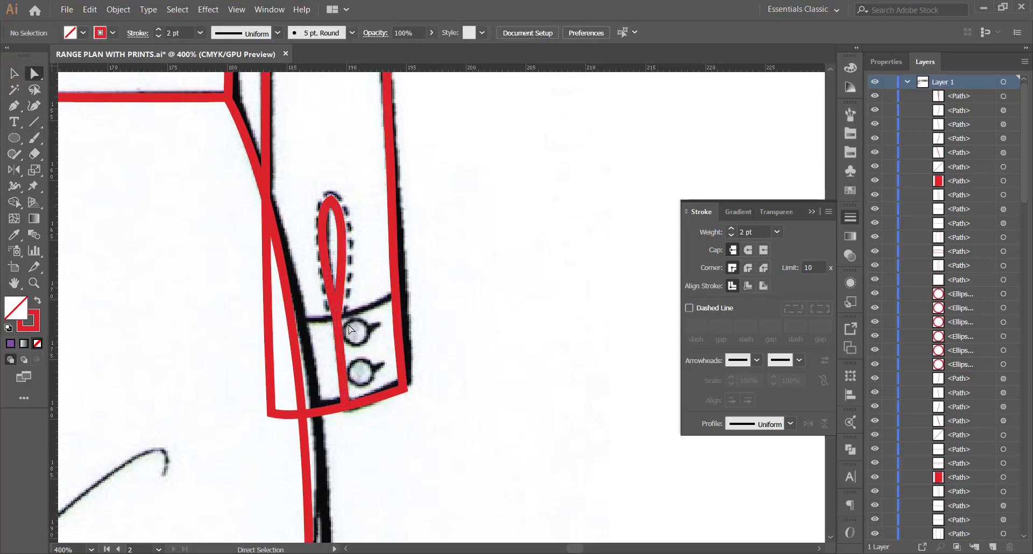
{"action": "left_click", "coordinate": [15, 106]}
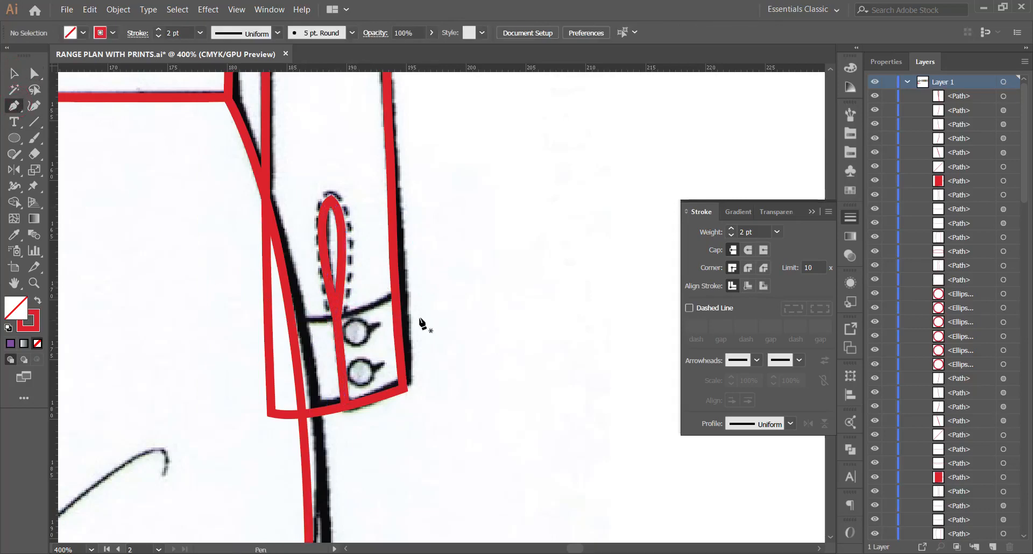
{"action": "left_click", "coordinate": [34, 73]}
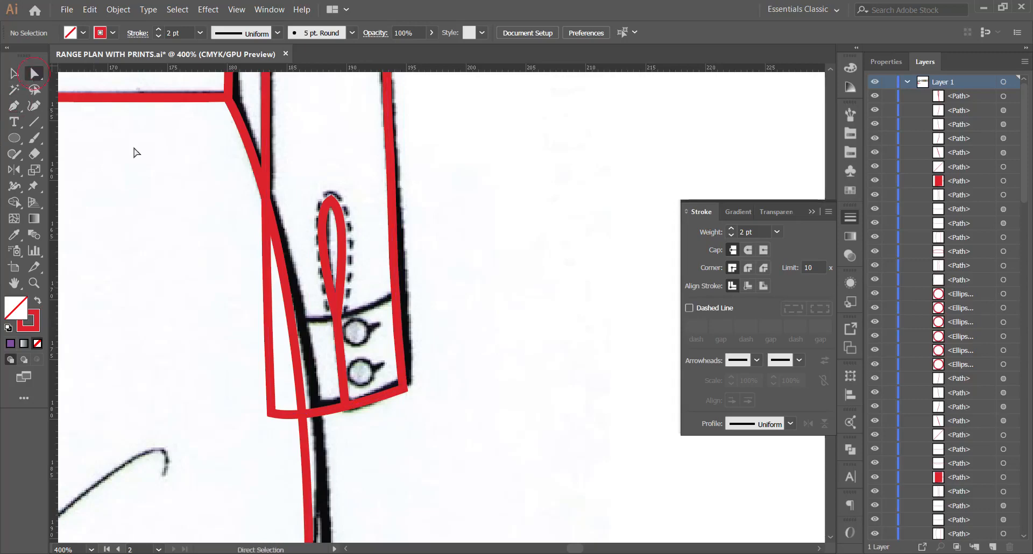
{"action": "scroll", "coordinate": [513, 347], "scroll_direction": "down", "scroll_amount": 2}
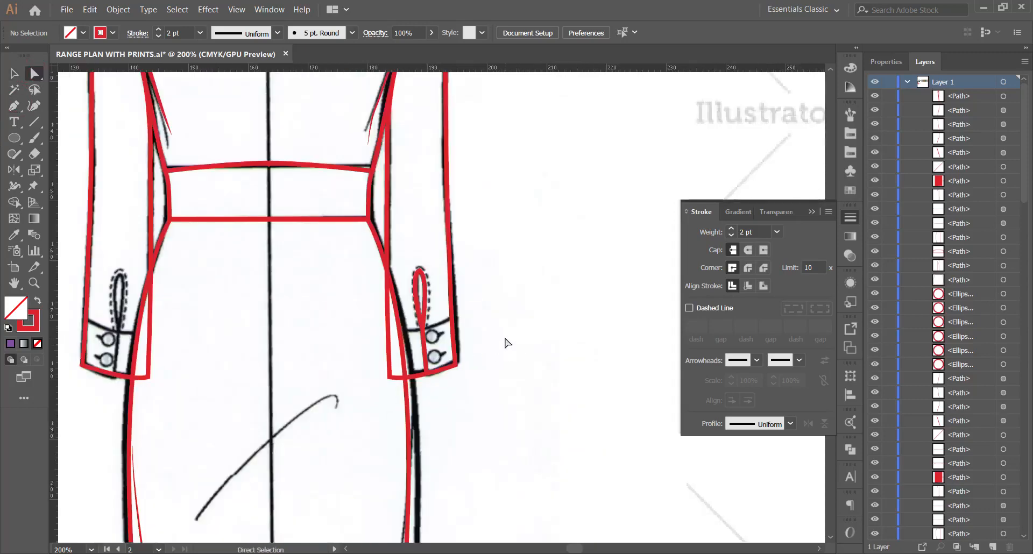
Draw a curved 2 pt seam line across the right sleeve along the sketched upper edge of the cuff with the Pen tool.
{"action": "left_click", "coordinate": [19, 103]}
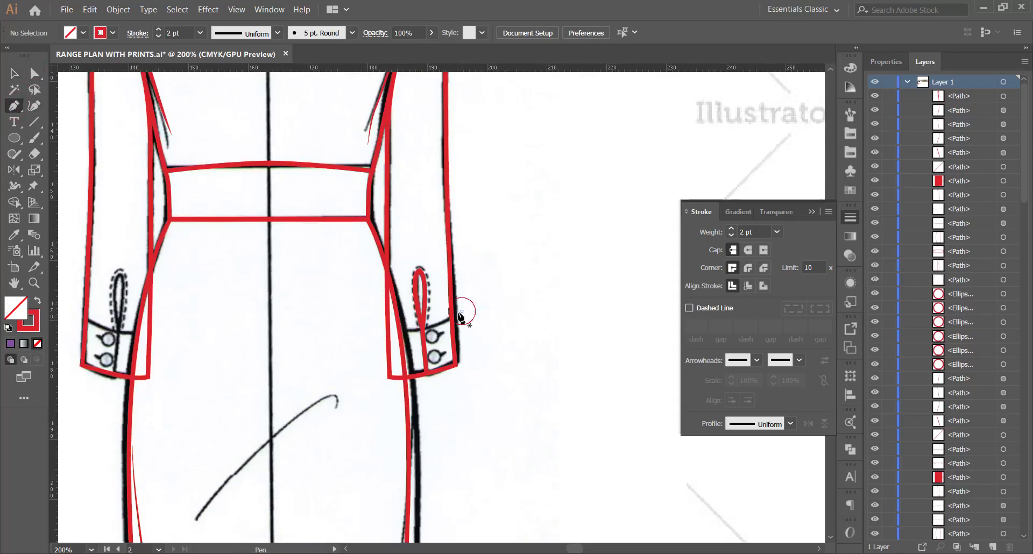
{"action": "left_click", "coordinate": [461, 310]}
{"action": "left_click_drag", "start_coordinate": [382, 327], "coordinate": [328, 314]}
{"action": "left_click", "coordinate": [14, 73]}
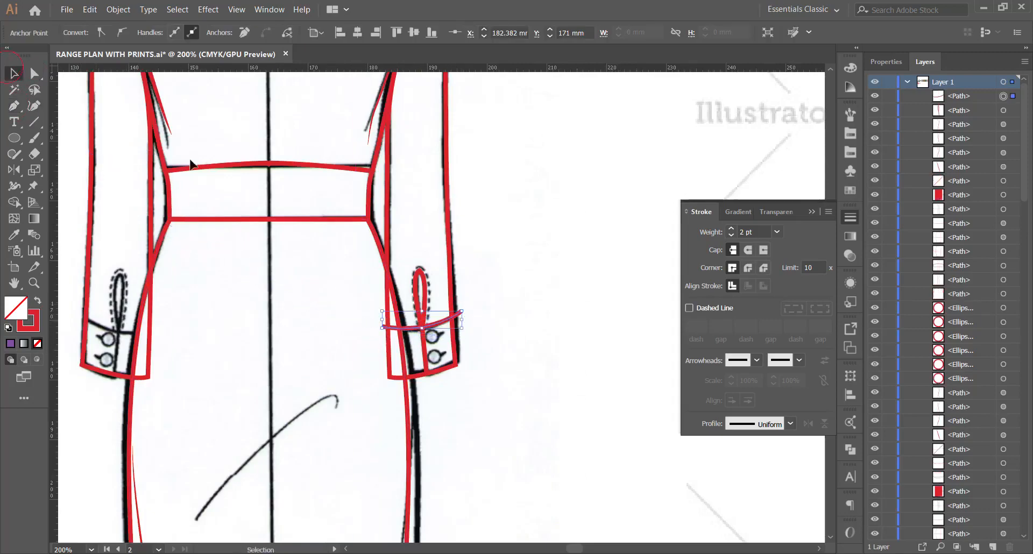
Move both ends of the right cuff's seam line onto the sleeve's edges, adjust its curve to the sketch, and deselect it.
{"action": "key", "text": "ctrl+plus"}
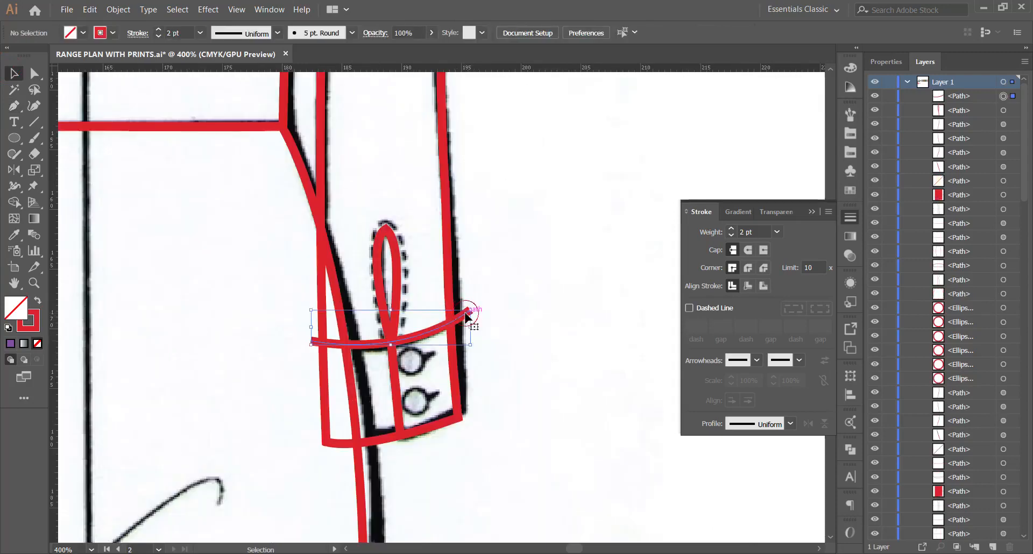
{"action": "key", "text": "a"}
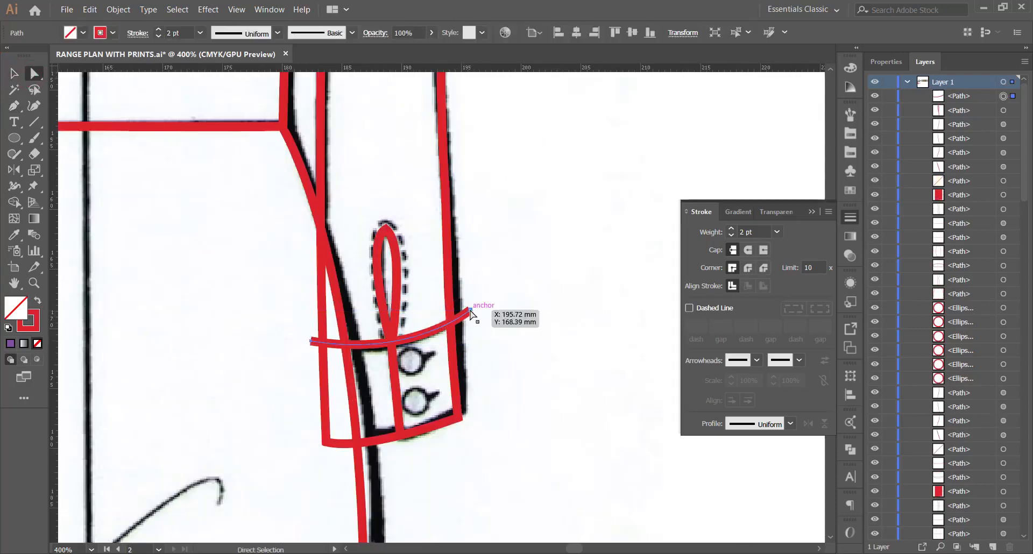
{"action": "left_click", "coordinate": [469, 311]}
{"action": "left_click_drag", "start_coordinate": [470, 311], "coordinate": [452, 321]}
{"action": "left_click_drag", "start_coordinate": [314, 343], "coordinate": [325, 353]}
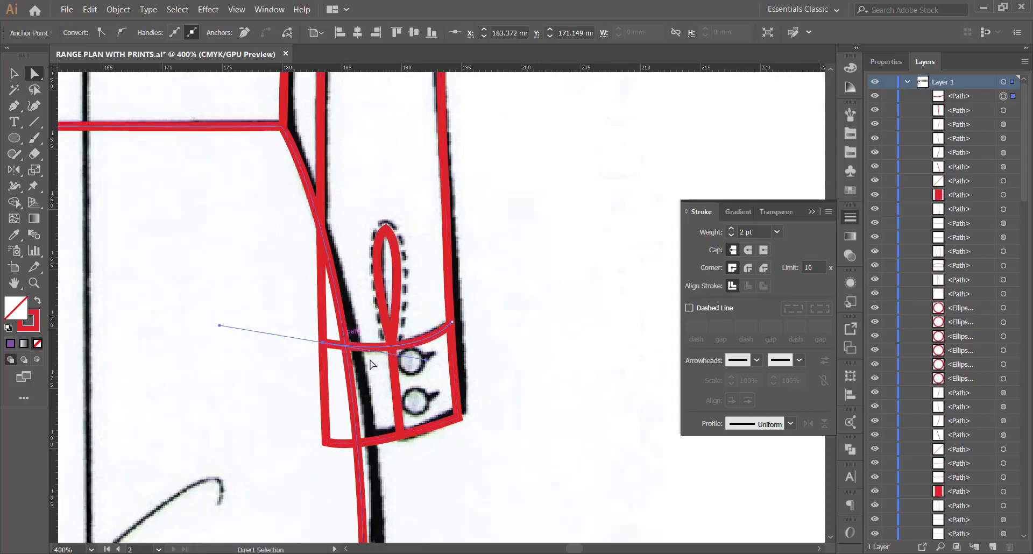
{"action": "left_click_drag", "start_coordinate": [427, 359], "coordinate": [425, 348]}
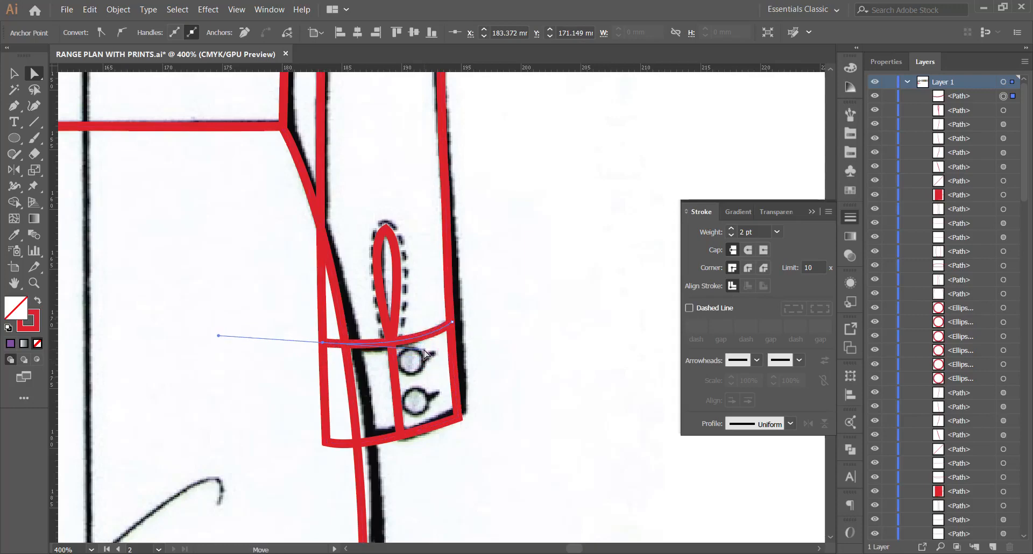
{"action": "left_click", "coordinate": [14, 74]}
{"action": "left_click", "coordinate": [514, 253]}
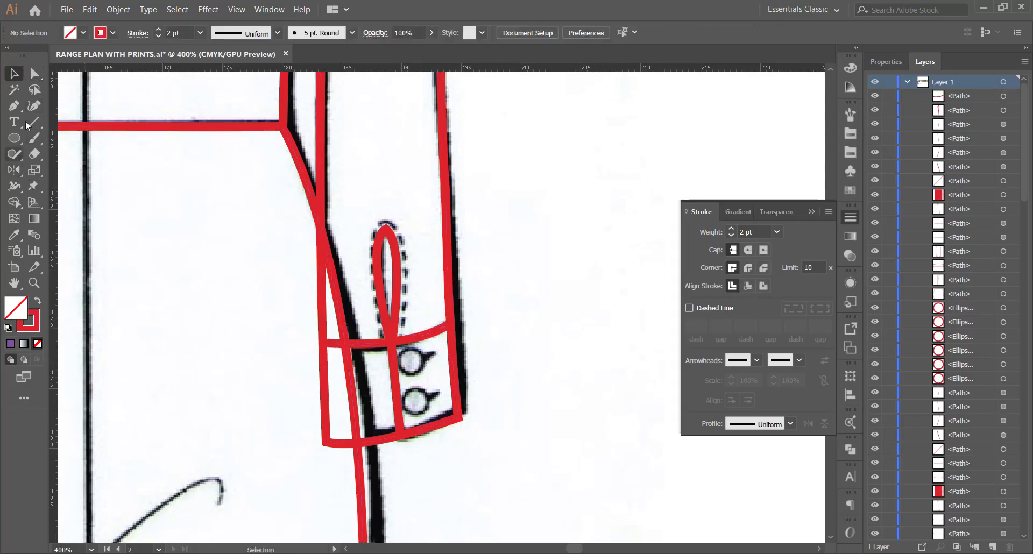
Trace the right cuff's upper button as a circle with a 1 pt stroke and copy it onto the lower button.
{"action": "left_click", "coordinate": [14, 139]}
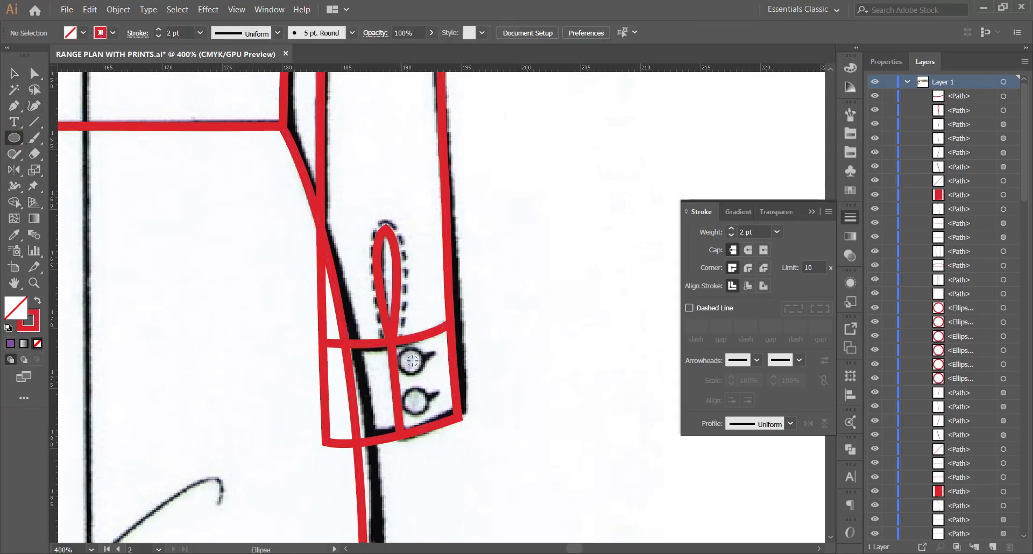
{"action": "mouse_move", "coordinate": [412, 361]}
{"action": "left_mouse_down"}
{"action": "mouse_move", "coordinate": [433, 347]}
{"action": "mouse_move", "coordinate": [425, 349]}
{"action": "left_mouse_up"}
{"action": "key", "text": "v"}
{"action": "scroll", "coordinate": [434, 385], "scroll_direction": "up", "scroll_amount": 5}
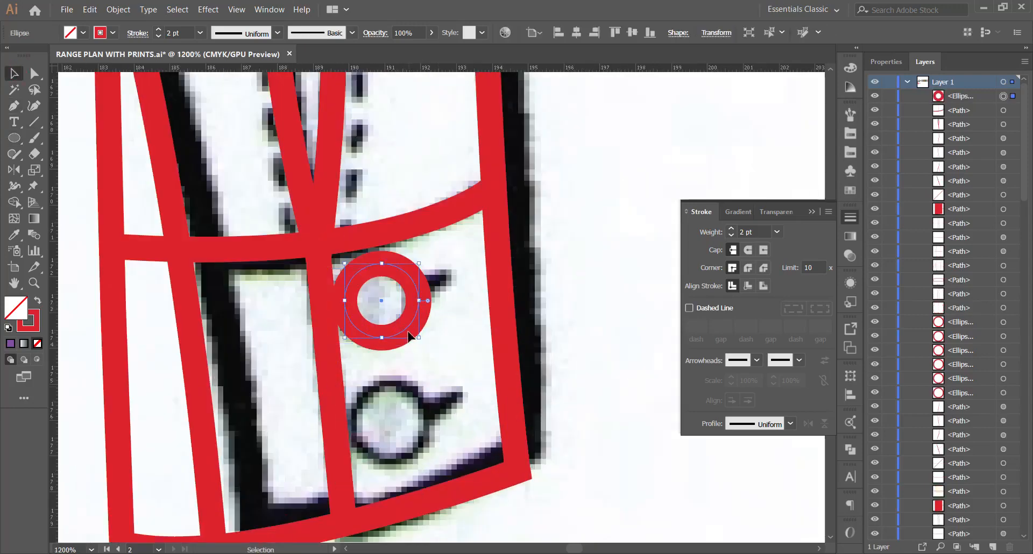
{"action": "left_click", "coordinate": [159, 36]}
{"action": "left_click_drag", "start_coordinate": [409, 329], "coordinate": [419, 451]}
{"action": "left_click", "coordinate": [557, 304]}
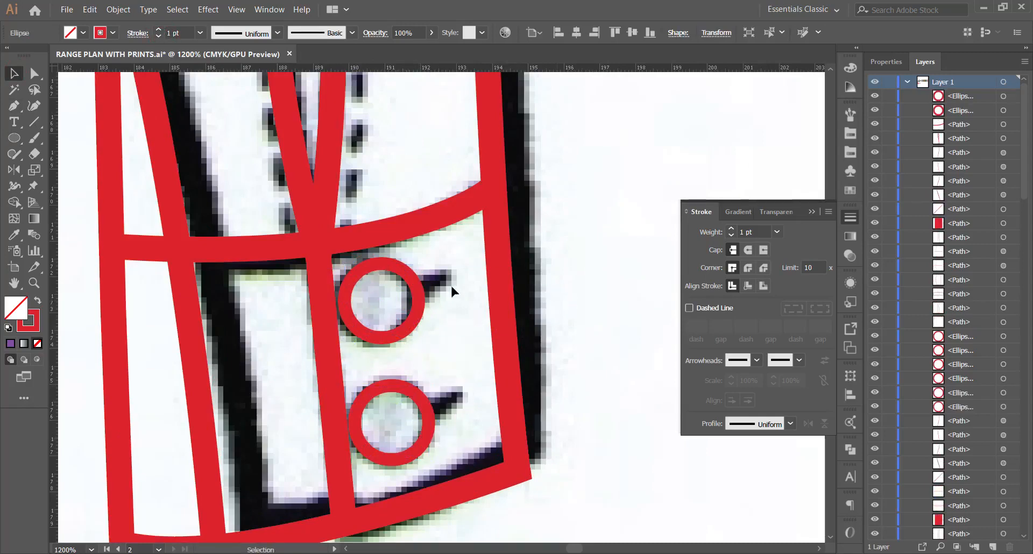
Draw a short slanted 1 pt buttonhole line from the outer side of each right cuff button with the Pen tool.
{"action": "scroll", "coordinate": [450, 283], "scroll_direction": "up", "scroll_amount": 2}
{"action": "left_click", "coordinate": [15, 107]}
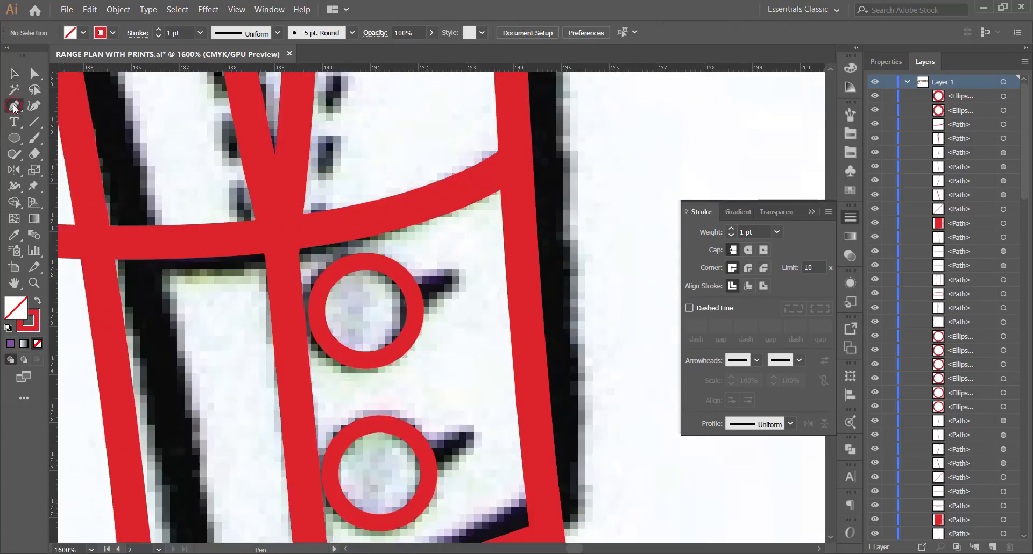
{"action": "left_click", "coordinate": [416, 299]}
{"action": "left_click", "coordinate": [461, 279], "text": "shift"}
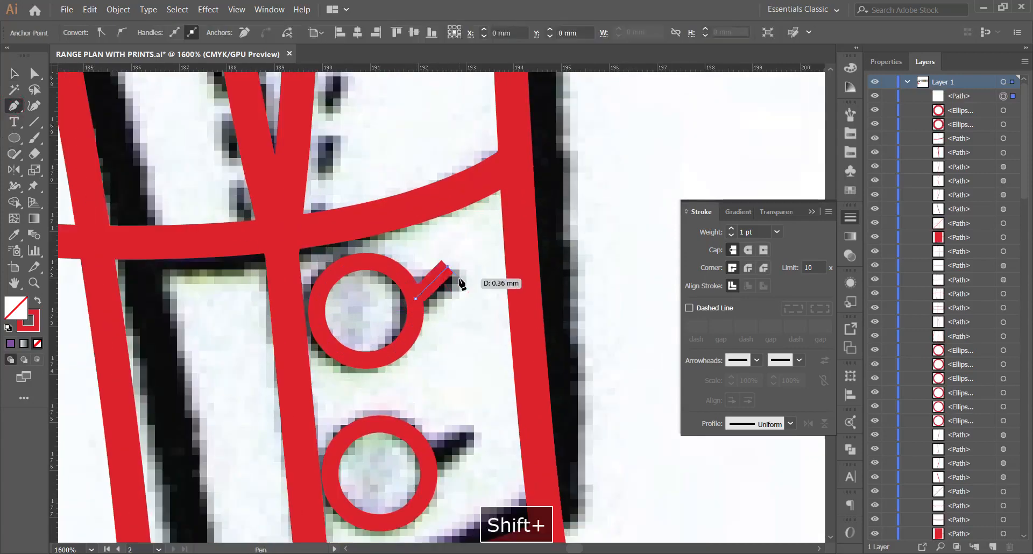
{"action": "key", "text": "ctrl+z"}
{"action": "left_click", "coordinate": [456, 288]}
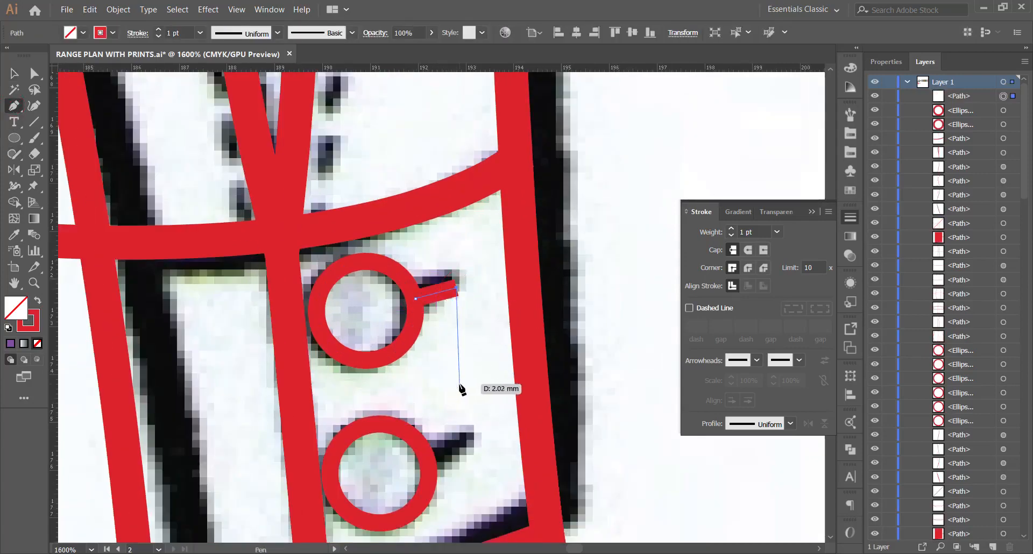
{"action": "key", "text": "Return"}
{"action": "left_click", "coordinate": [429, 464]}
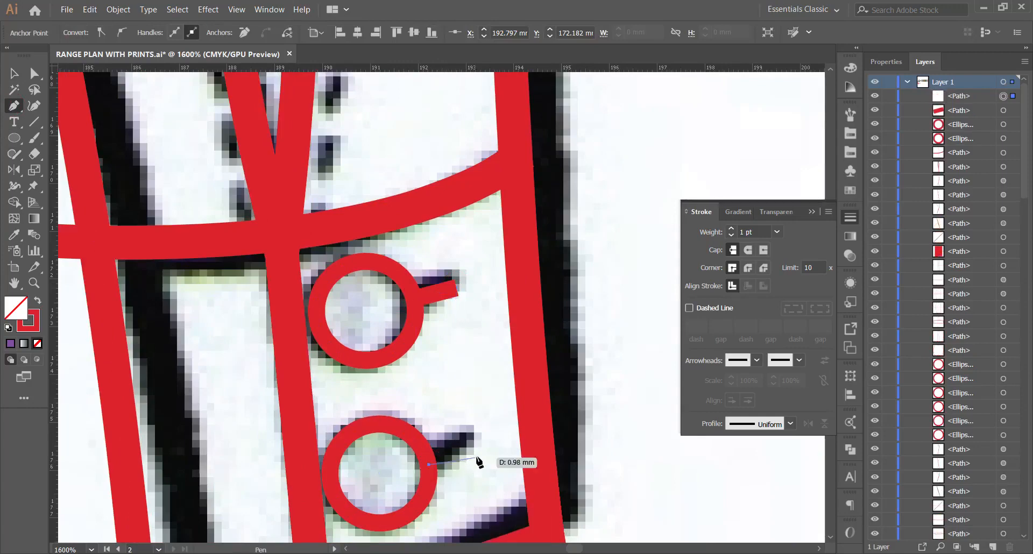
{"action": "left_click", "coordinate": [474, 453]}
{"action": "key", "text": "Return"}
{"action": "left_click", "coordinate": [15, 74]}
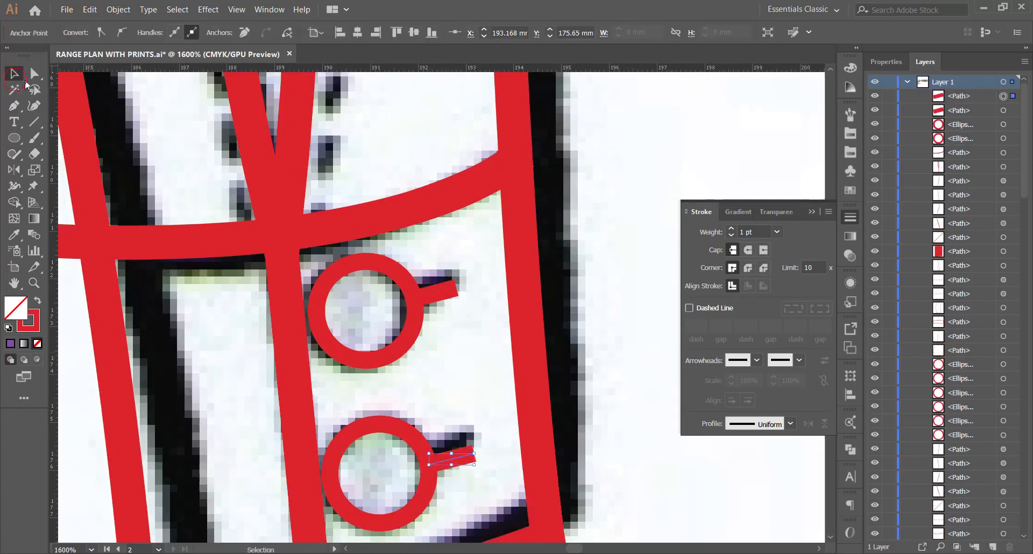
{"action": "scroll", "coordinate": [427, 304], "scroll_direction": "down", "scroll_amount": 3}
{"action": "left_click", "coordinate": [525, 293]}
Select the right cuff's placket loop, seam line, buttons and buttonhole lines, and group them.
{"action": "scroll", "coordinate": [479, 292], "scroll_direction": "down", "scroll_amount": 2}
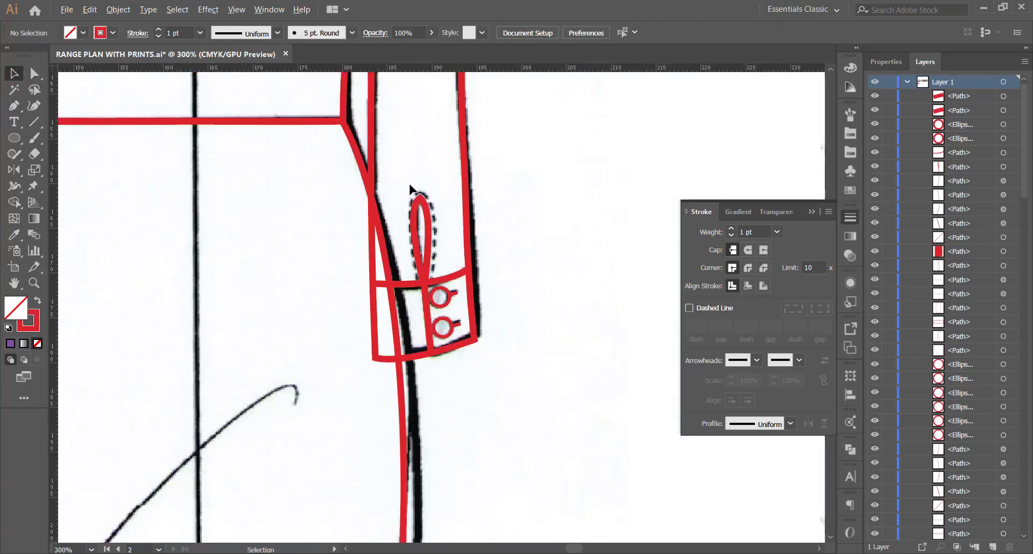
{"action": "left_click_drag", "start_coordinate": [406, 183], "coordinate": [453, 340]}
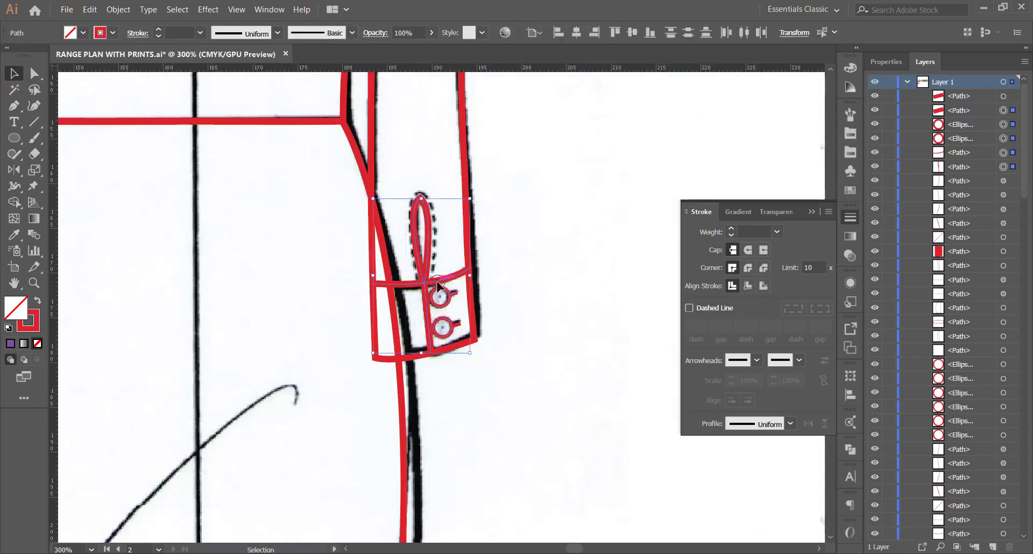
{"action": "left_click_drag", "start_coordinate": [438, 285], "coordinate": [608, 284]}
{"action": "key", "text": "ctrl+z"}
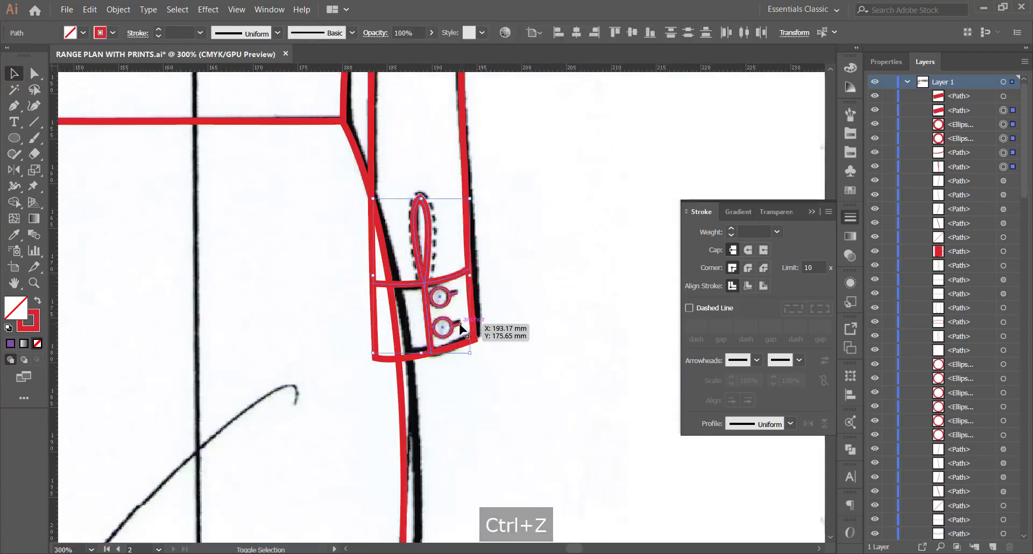
{"action": "left_click", "coordinate": [425, 281], "text": "shift"}
{"action": "left_click_drag", "start_coordinate": [425, 283], "coordinate": [562, 284]}
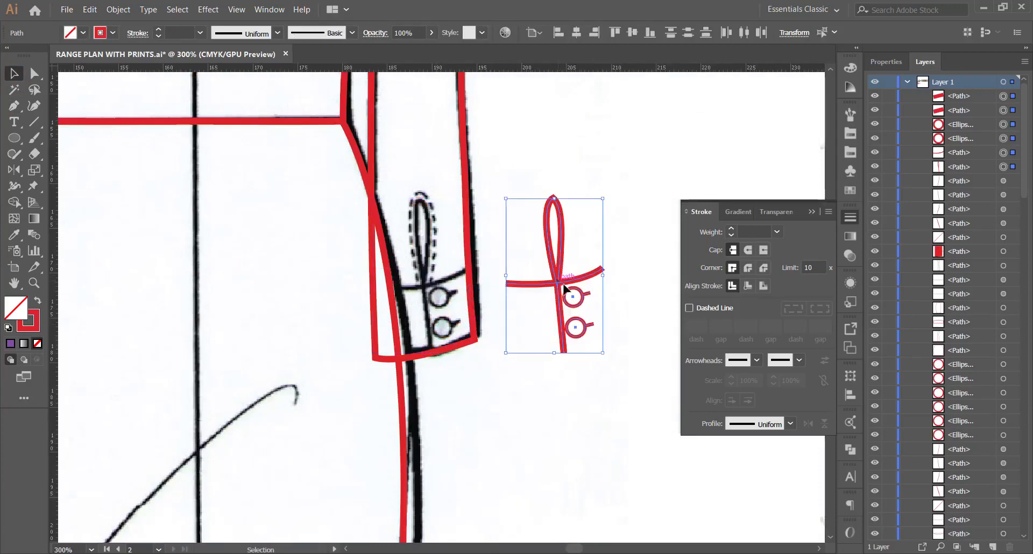
{"action": "key", "text": "ctrl+z"}
{"action": "key", "text": "ctrl+g"}
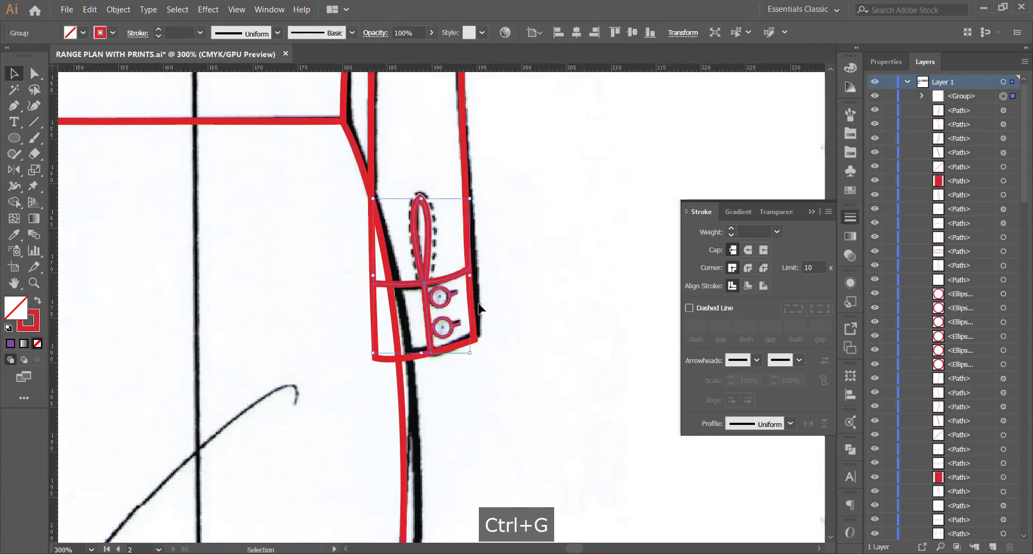
Copy the cuff detail group to the left sleeve, flip it horizontally, and align it with the sleeve's edges.
{"action": "scroll", "coordinate": [482, 282], "scroll_direction": "down", "scroll_amount": 3}
{"action": "left_click_drag", "start_coordinate": [459, 289], "coordinate": [312, 291]}
{"action": "scroll", "coordinate": [312, 291], "scroll_direction": "up", "scroll_amount": 3}
{"action": "left_click", "coordinate": [885, 62]}
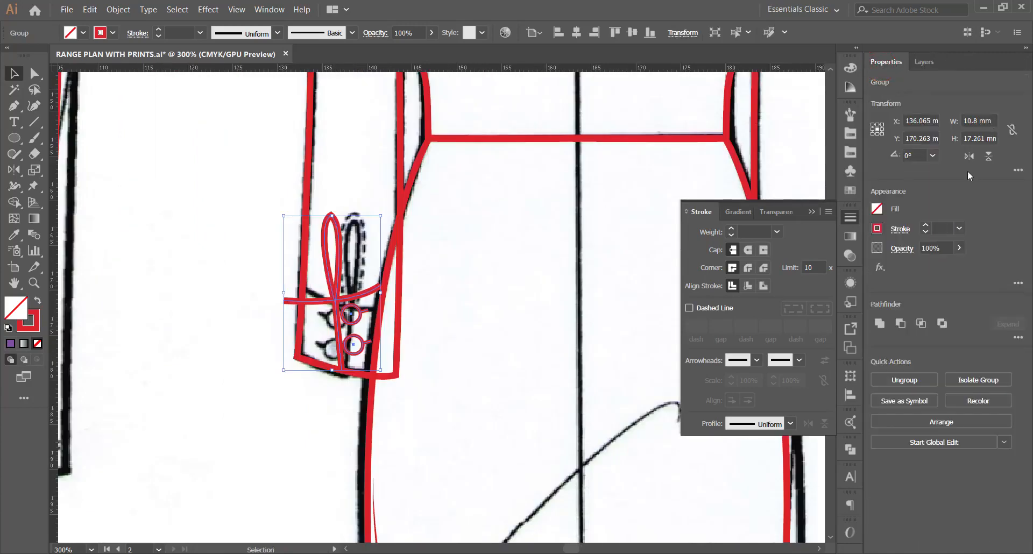
{"action": "scroll", "coordinate": [300, 292], "scroll_direction": "up", "scroll_amount": 2}
{"action": "left_click_drag", "start_coordinate": [356, 311], "coordinate": [420, 306]}
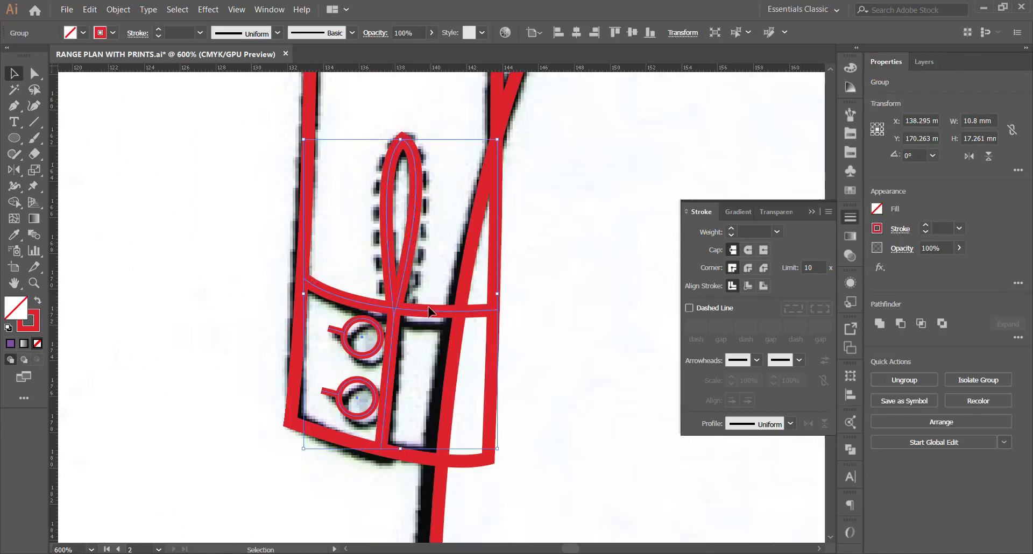
{"action": "scroll", "coordinate": [372, 275], "scroll_direction": "down", "scroll_amount": 4}
{"action": "left_click", "coordinate": [313, 251]}
Fill the back view's skirt shape with white and bring it to the front so it covers the inner cuff edges.
{"action": "scroll", "coordinate": [313, 251], "scroll_direction": "down", "scroll_amount": 3}
{"action": "scroll", "coordinate": [411, 248], "scroll_direction": "up", "scroll_amount": 2}
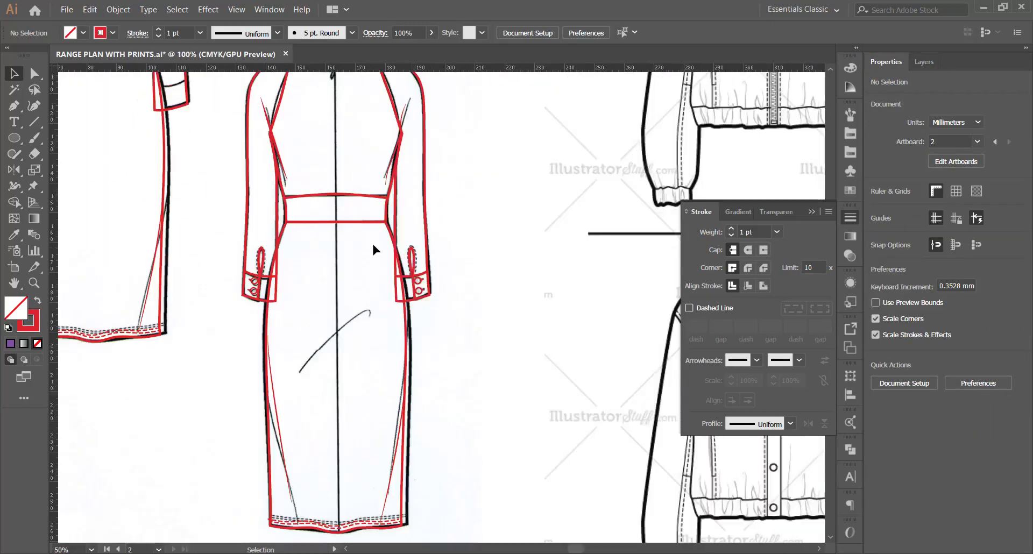
{"action": "scroll", "coordinate": [373, 245], "scroll_direction": "up", "scroll_amount": 2}
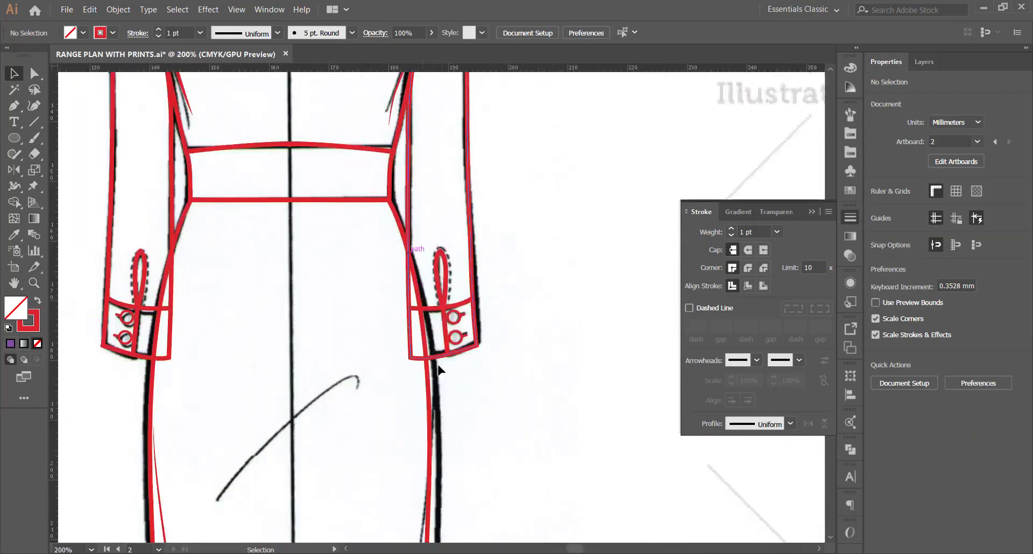
{"action": "left_click", "coordinate": [398, 229]}
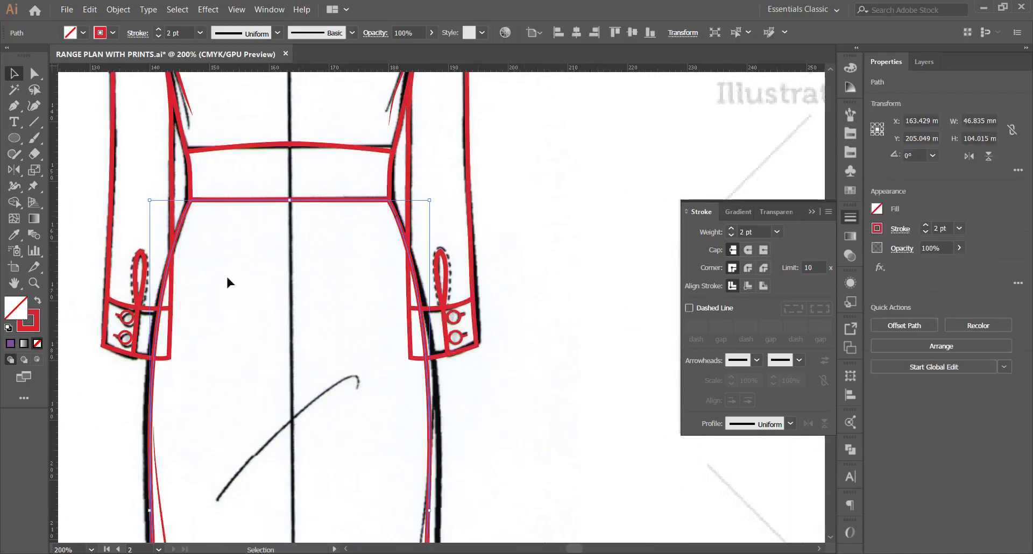
{"action": "double_click", "coordinate": [22, 314]}
{"action": "left_click_drag", "start_coordinate": [624, 201], "coordinate": [553, 106]}
{"action": "left_click", "coordinate": [856, 113]}
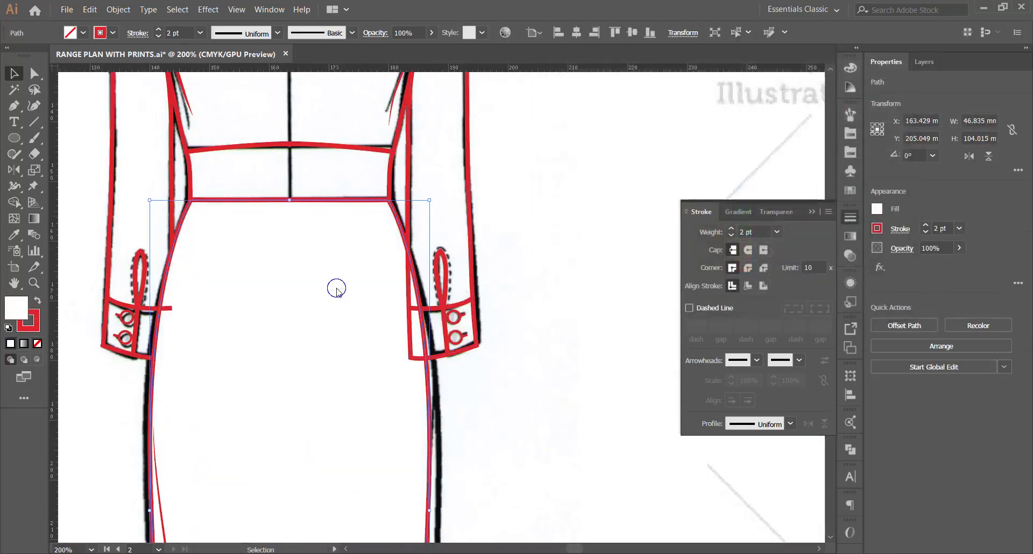
{"action": "right_click", "coordinate": [336, 287]}
{"action": "mouse_move", "coordinate": [384, 469]}
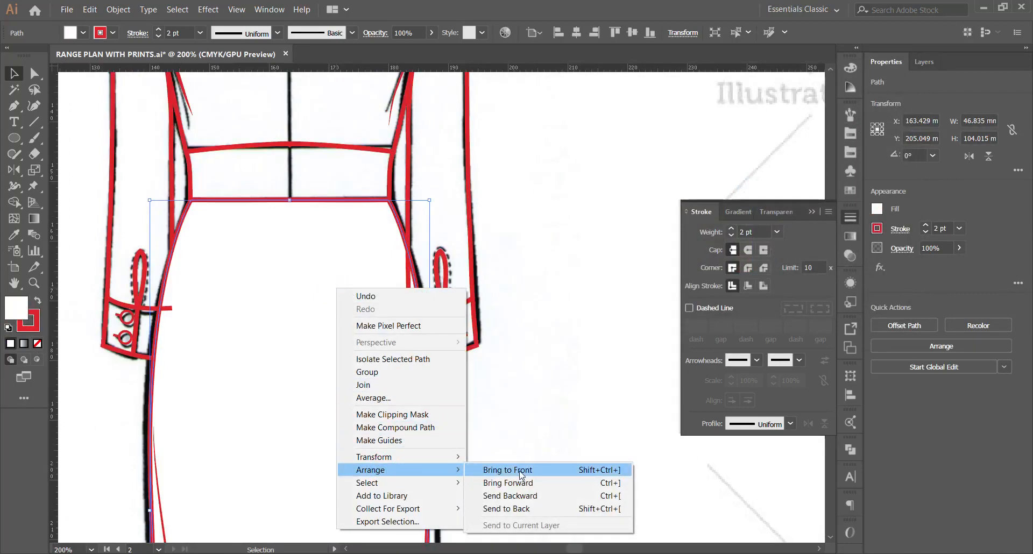
{"action": "left_click", "coordinate": [521, 471]}
{"action": "left_click", "coordinate": [547, 339]}
{"action": "key", "text": "ctrl+1"}
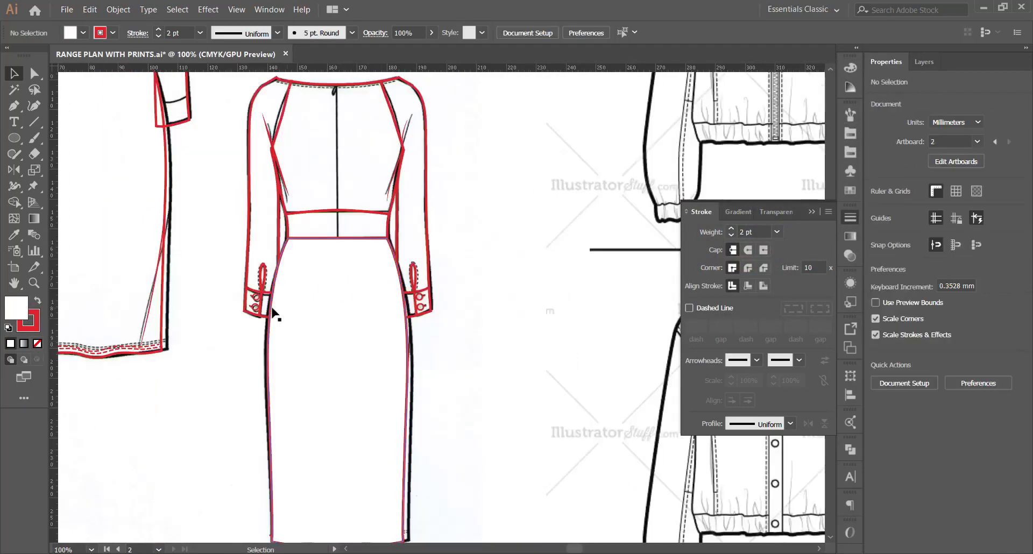
Try removing the skirt shape's fill to check the right cuff behind it, and undo the change.
{"action": "scroll", "coordinate": [417, 283], "scroll_direction": "up", "scroll_amount": 3}
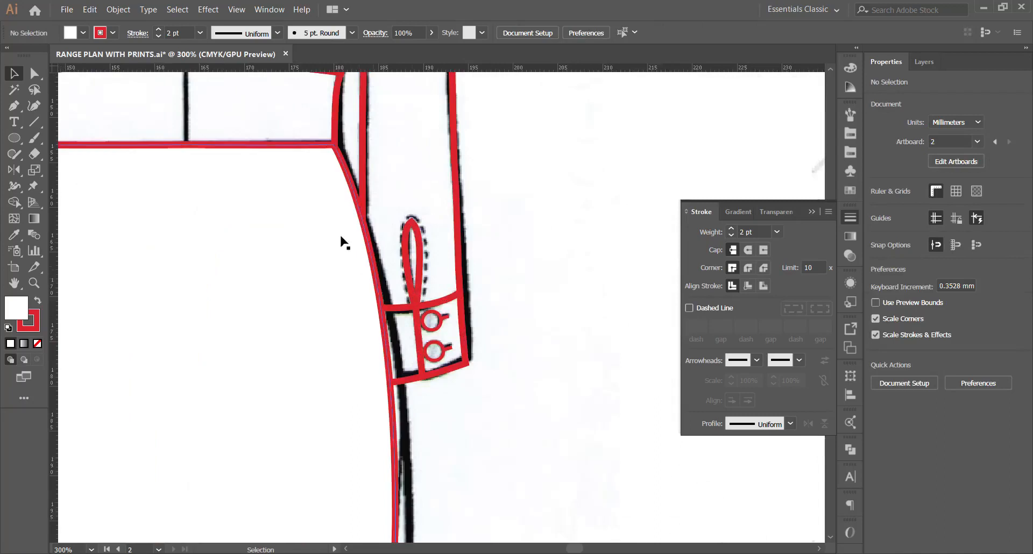
{"action": "left_click", "coordinate": [37, 344]}
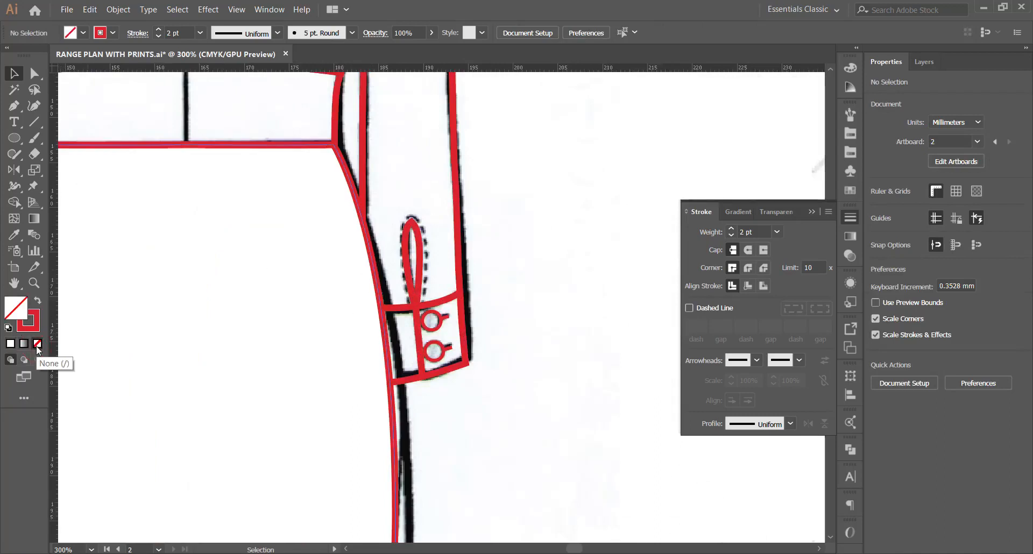
{"action": "left_click", "coordinate": [205, 285]}
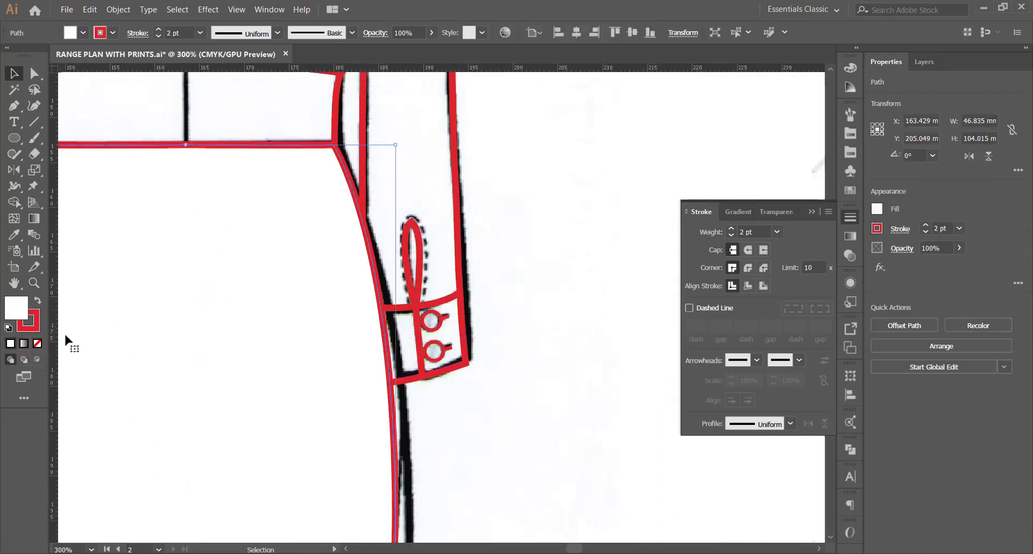
{"action": "left_click", "coordinate": [40, 345]}
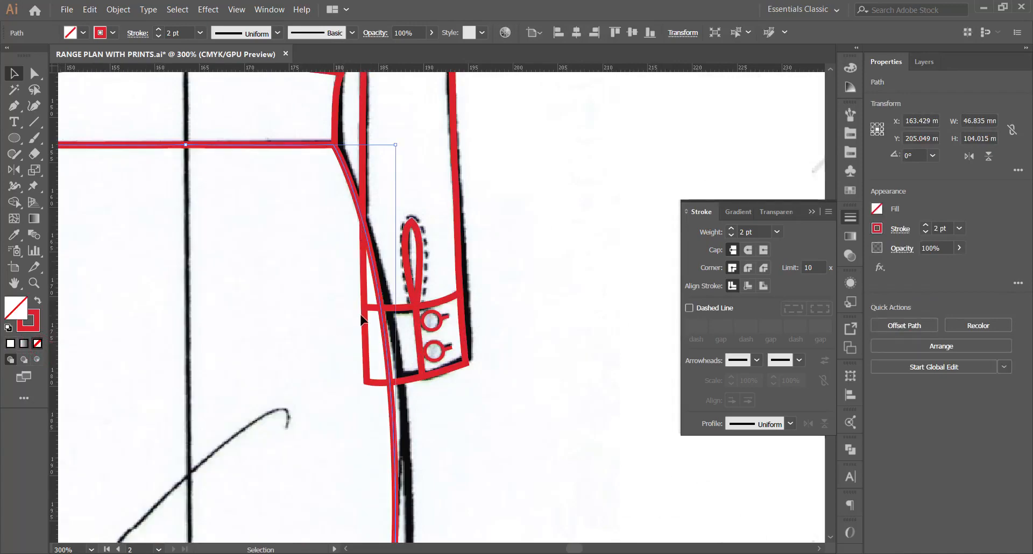
{"action": "key", "text": "ctrl+z"}
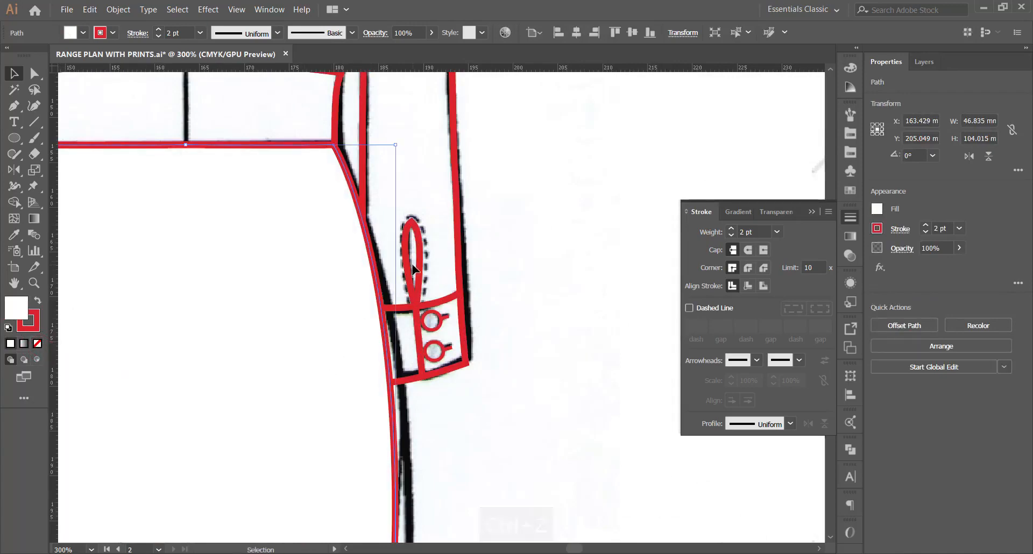
{"action": "key", "text": "ctrl+z"}
{"action": "scroll", "coordinate": [389, 266], "scroll_direction": "down", "scroll_amount": 4}
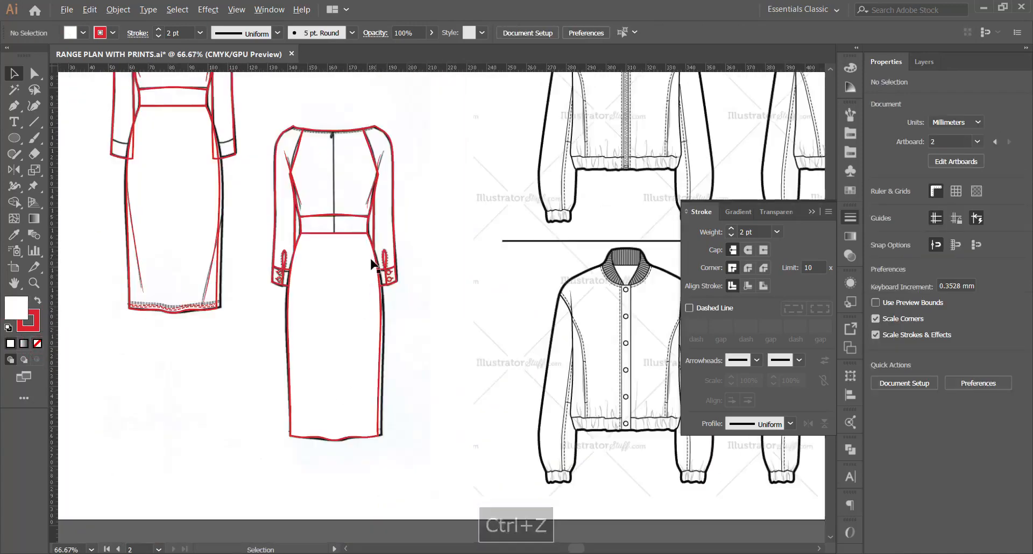
{"action": "key", "text": "ctrl+shift+z"}
{"action": "left_click", "coordinate": [368, 297]}
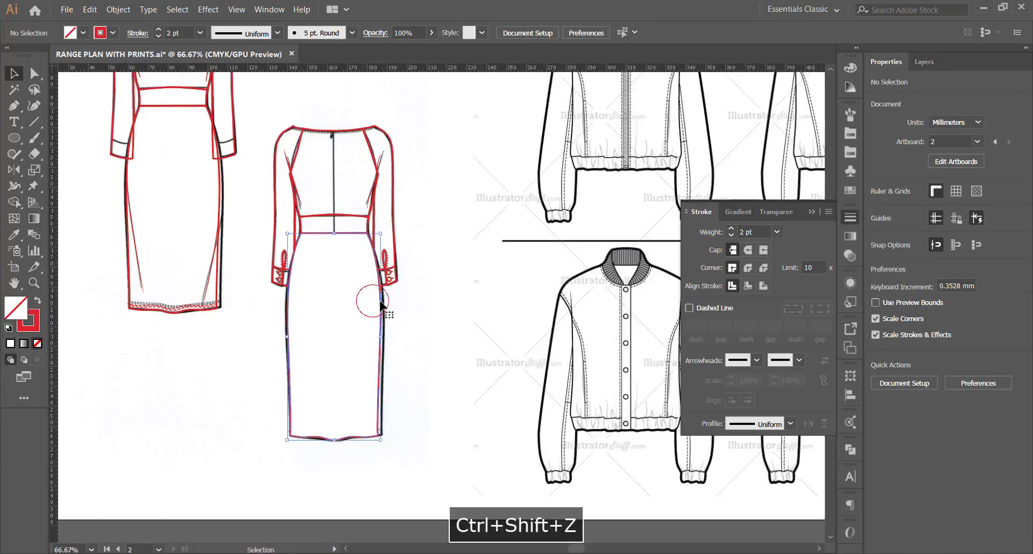
Set the back view's skirt shape to no fill and deselect it.
{"action": "left_click", "coordinate": [38, 346]}
{"action": "left_click", "coordinate": [478, 340]}
{"action": "scroll", "coordinate": [333, 377], "scroll_direction": "up", "scroll_amount": 1}
{"action": "left_click", "coordinate": [467, 371]}
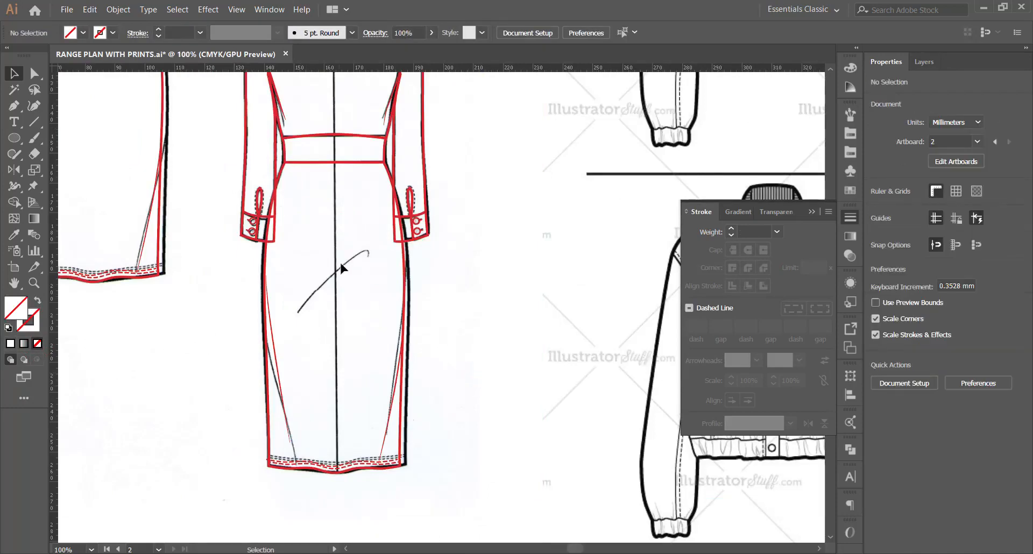
Draw a centre-back line about 157 mm long from the back view's neckline to its hem with the Pen tool.
{"action": "scroll", "coordinate": [341, 264], "scroll_direction": "up", "scroll_amount": 5}
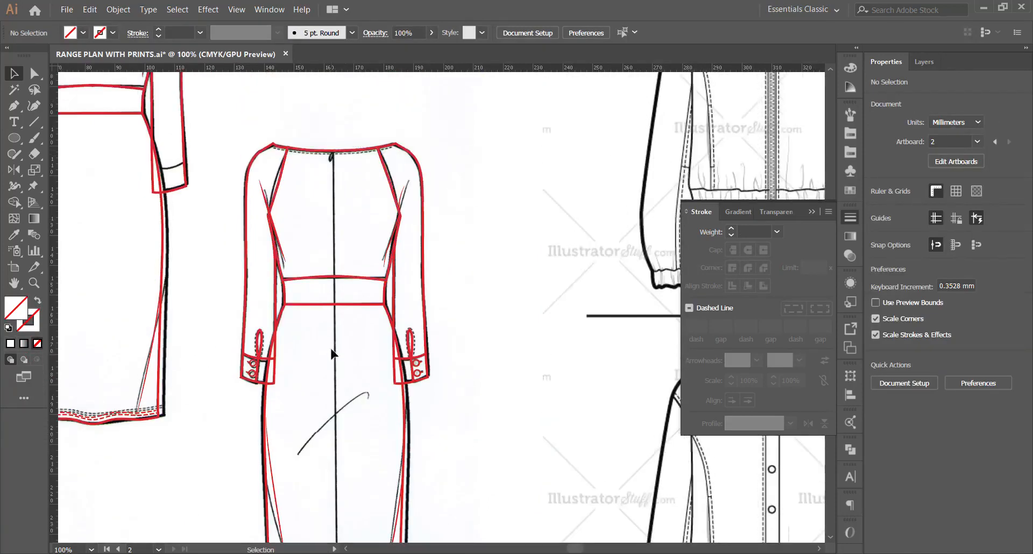
{"action": "scroll", "coordinate": [330, 414], "scroll_direction": "down", "scroll_amount": 2}
{"action": "scroll", "coordinate": [349, 115], "scroll_direction": "up", "scroll_amount": 1}
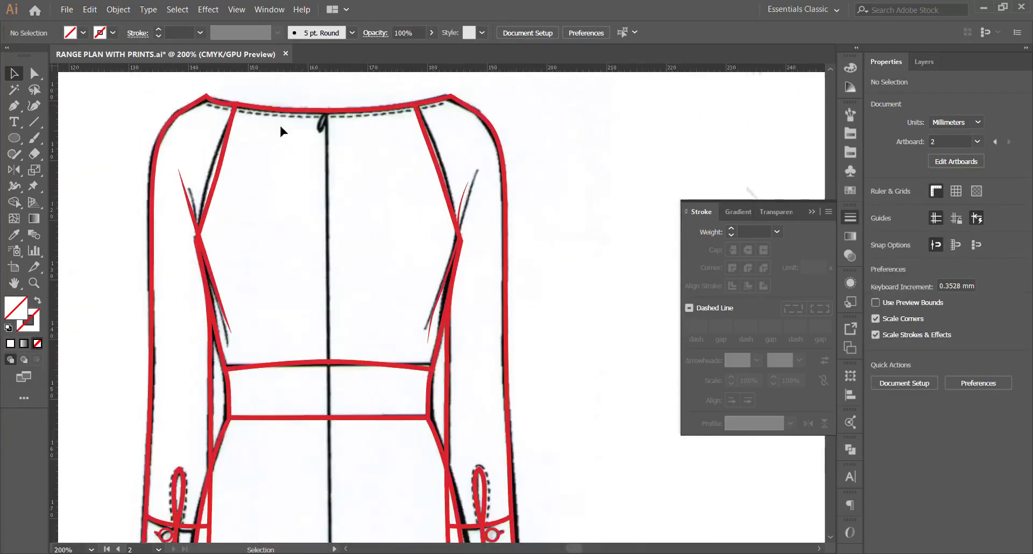
{"action": "left_click", "coordinate": [329, 112]}
{"action": "scroll", "coordinate": [334, 323], "scroll_direction": "down", "scroll_amount": 4}
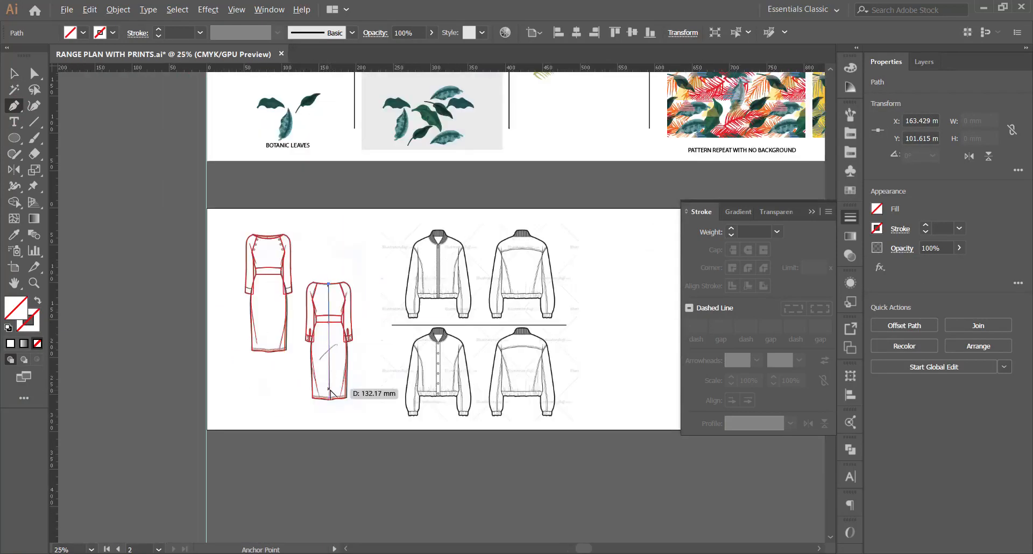
{"action": "scroll", "coordinate": [328, 411], "scroll_direction": "up", "scroll_amount": 1}
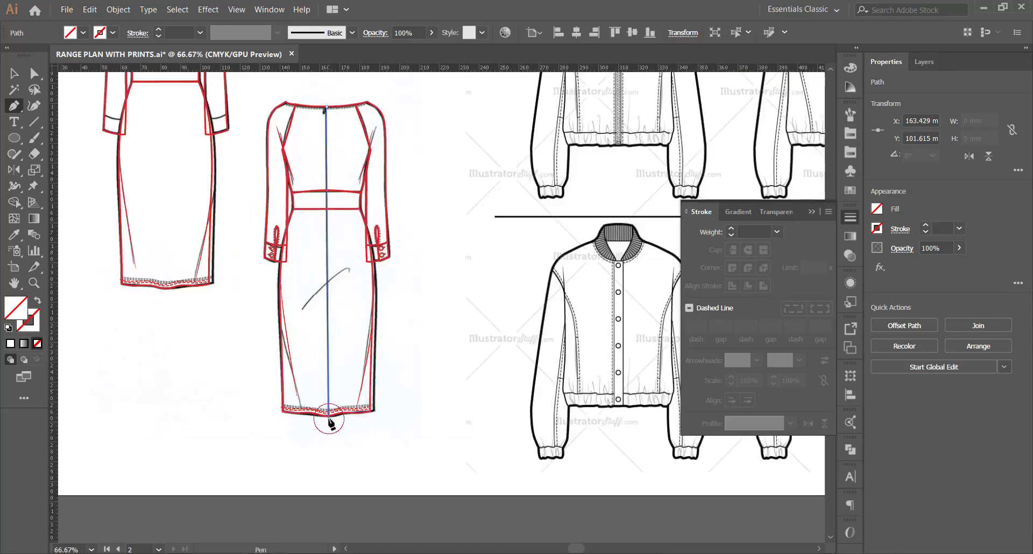
{"action": "left_click", "coordinate": [328, 416]}
{"action": "left_click", "coordinate": [14, 74]}
{"action": "left_click", "coordinate": [460, 204]}
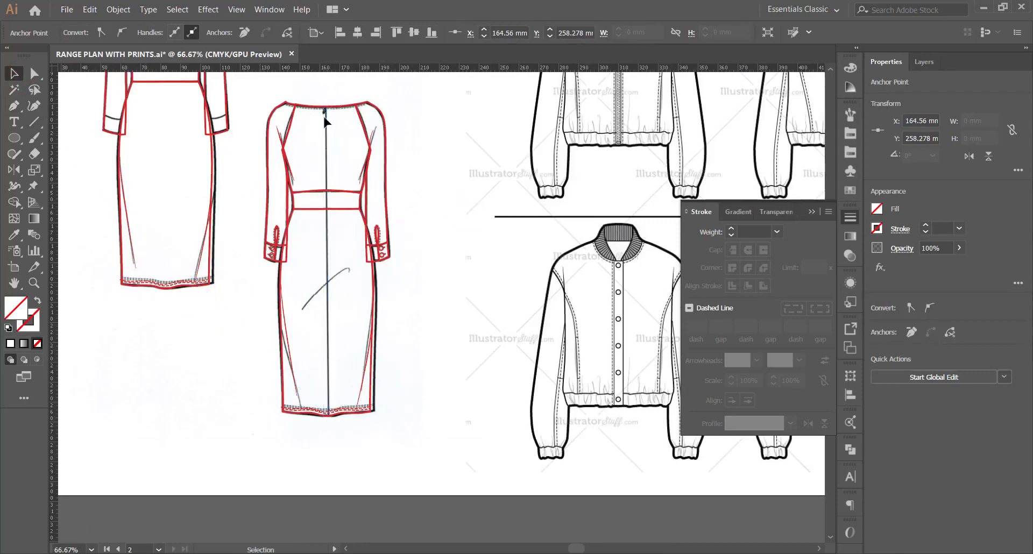
Apply the bodice seam's red 2 pt stroke to the back view's centre line by sampling it with the Eyedropper.
{"action": "scroll", "coordinate": [327, 121], "scroll_direction": "up", "scroll_amount": 2}
{"action": "scroll", "coordinate": [316, 149], "scroll_direction": "down", "scroll_amount": 2}
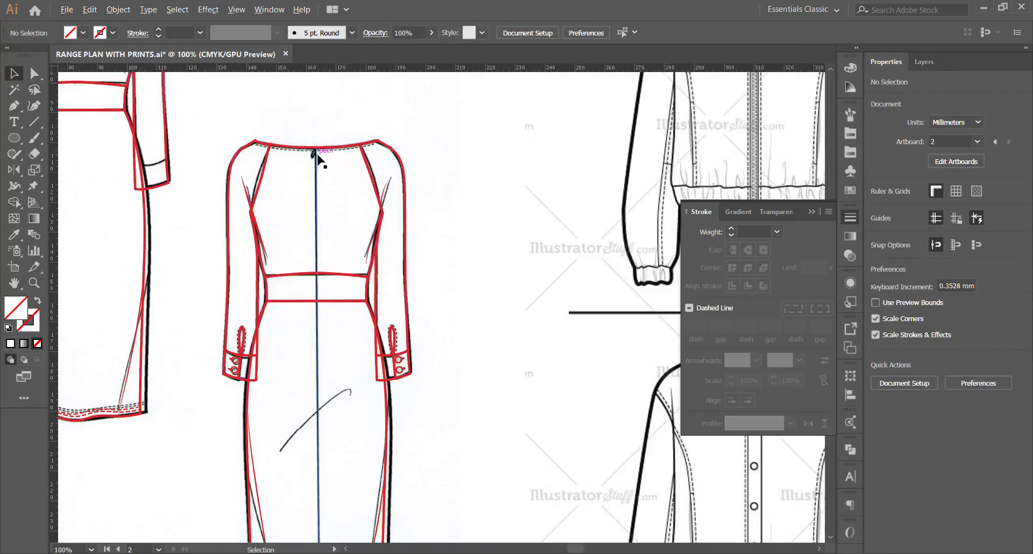
{"action": "left_click", "coordinate": [318, 229]}
{"action": "key", "text": "i"}
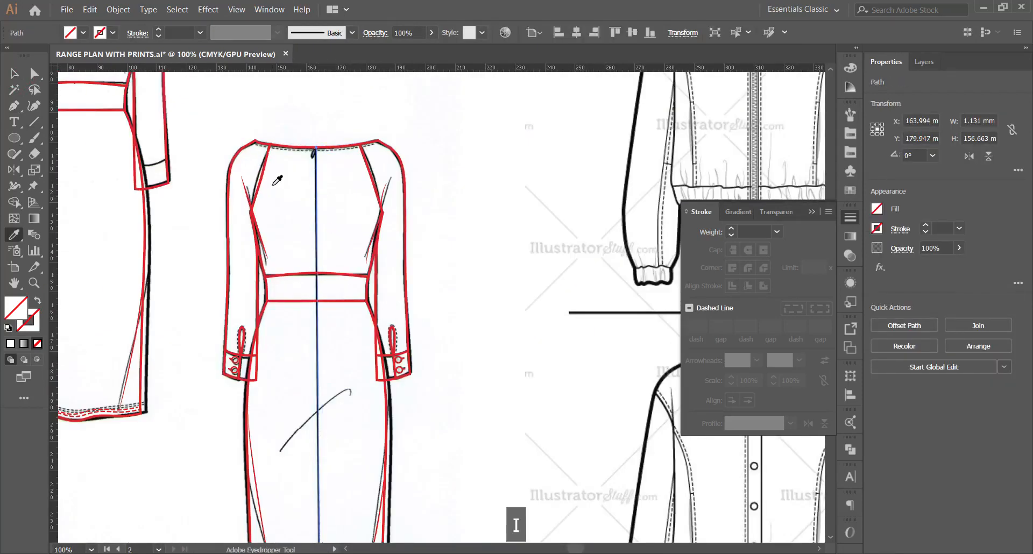
{"action": "left_click", "coordinate": [264, 173]}
{"action": "left_click", "coordinate": [14, 73]}
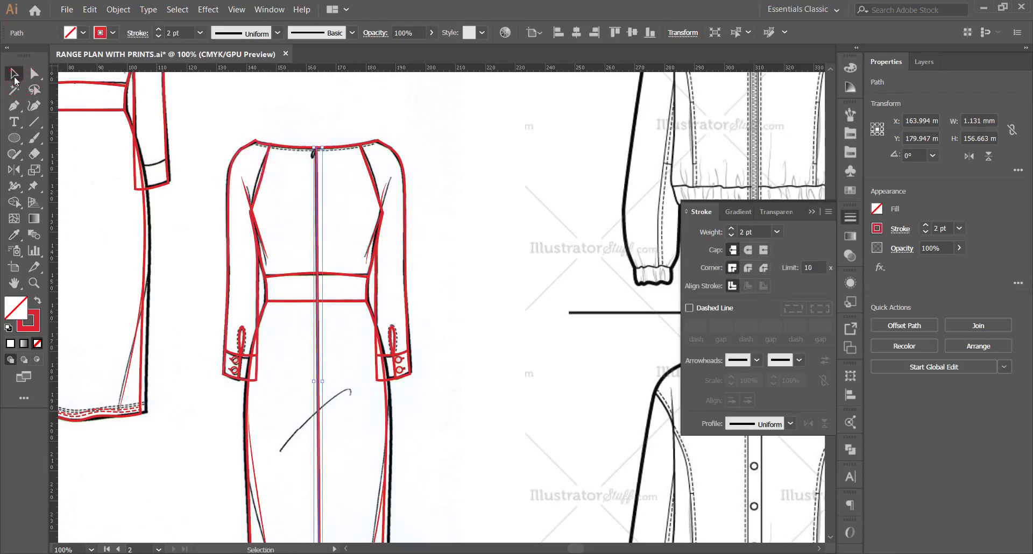
{"action": "left_click", "coordinate": [452, 191]}
Trace the diagonal curved line across the back view's skirt, about 24 mm wide, and apply a width profile tapered at both ends.
{"action": "scroll", "coordinate": [321, 345], "scroll_direction": "down", "scroll_amount": 2}
{"action": "scroll", "coordinate": [323, 355], "scroll_direction": "up", "scroll_amount": 2}
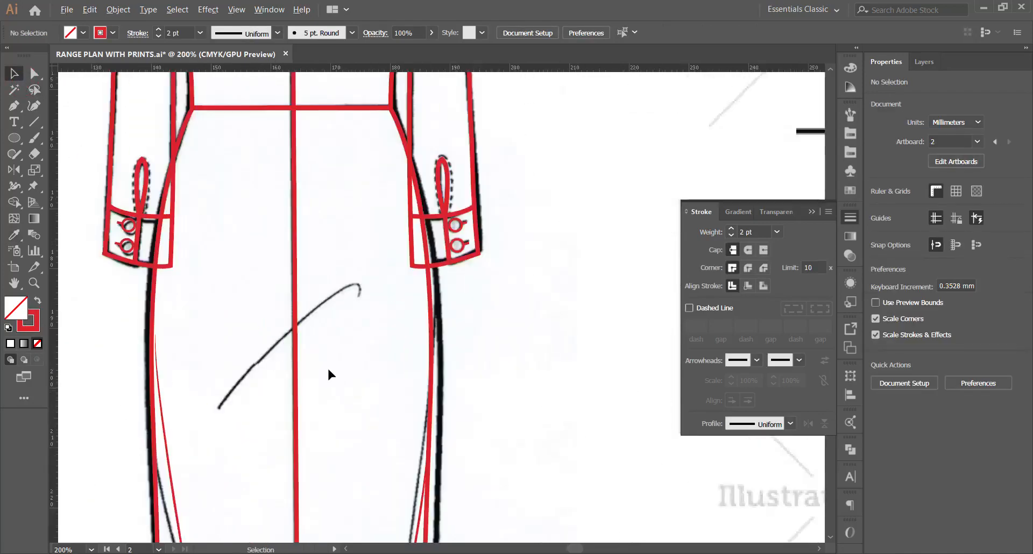
{"action": "left_click", "coordinate": [13, 107]}
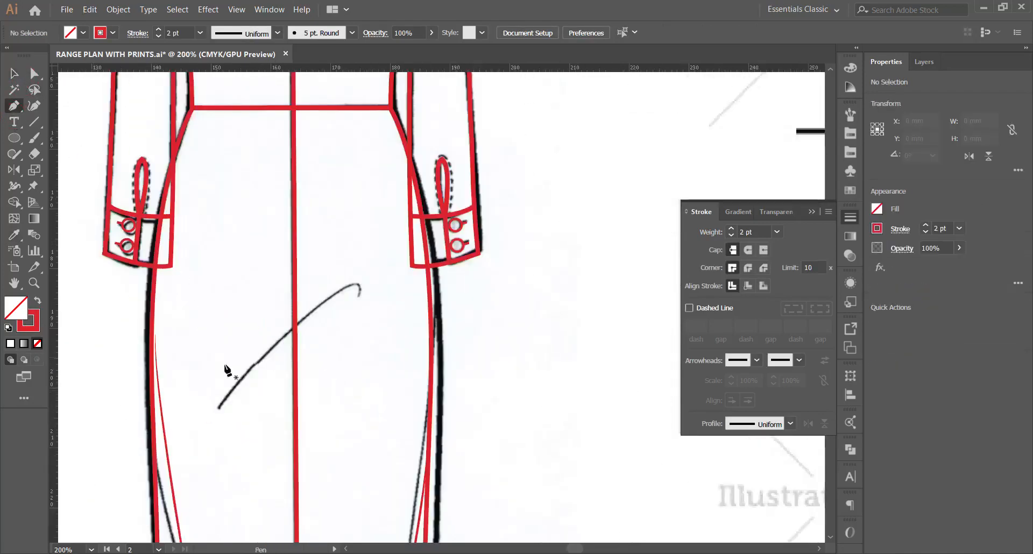
{"action": "left_click", "coordinate": [218, 407]}
{"action": "left_click_drag", "start_coordinate": [360, 296], "coordinate": [351, 359]}
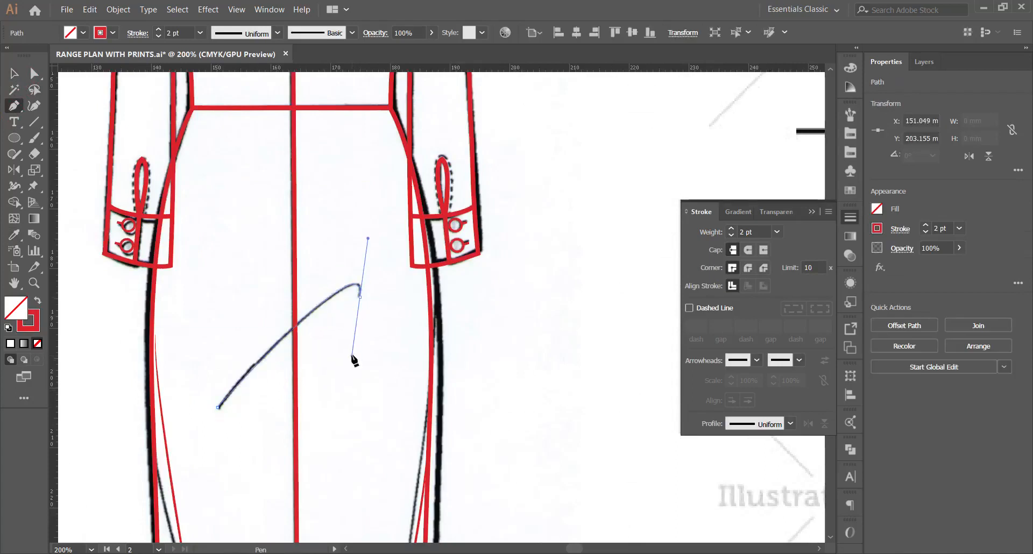
{"action": "left_click", "coordinate": [14, 74]}
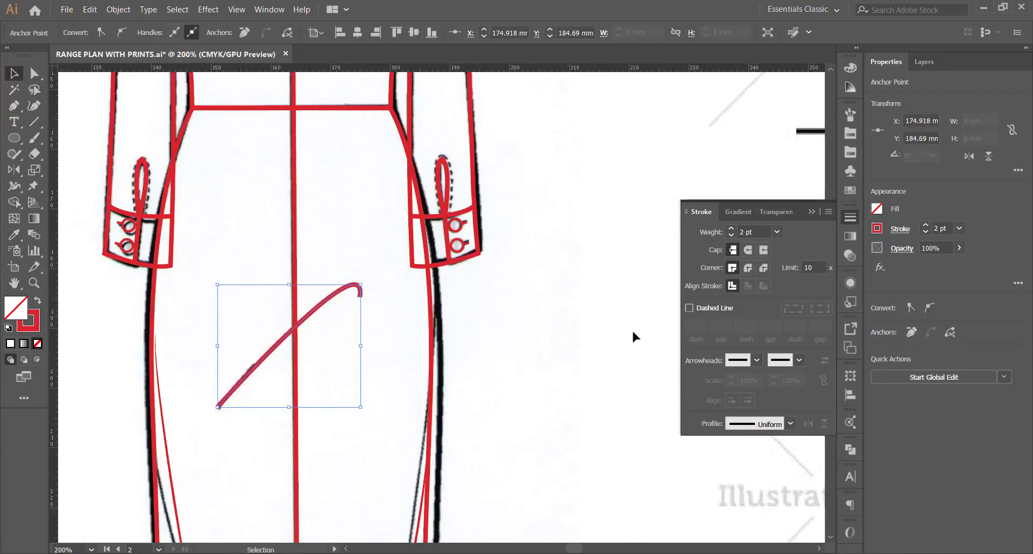
{"action": "left_click", "coordinate": [773, 433]}
{"action": "left_click", "coordinate": [741, 296]}
{"action": "left_click", "coordinate": [377, 381]}
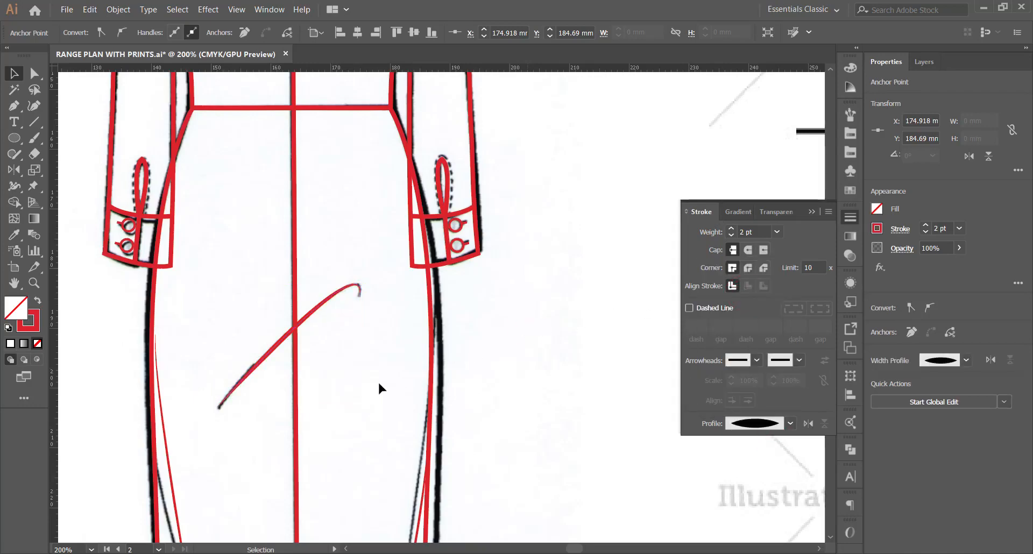
Draw a curved 1 pt stitch line just below the back view's neckline, from one shoulder point to the other.
{"action": "key", "text": "ctrl+minus"}
{"action": "key", "text": "ctrl+minus"}
{"action": "scroll", "coordinate": [362, 491], "scroll_direction": "up", "scroll_amount": 1}
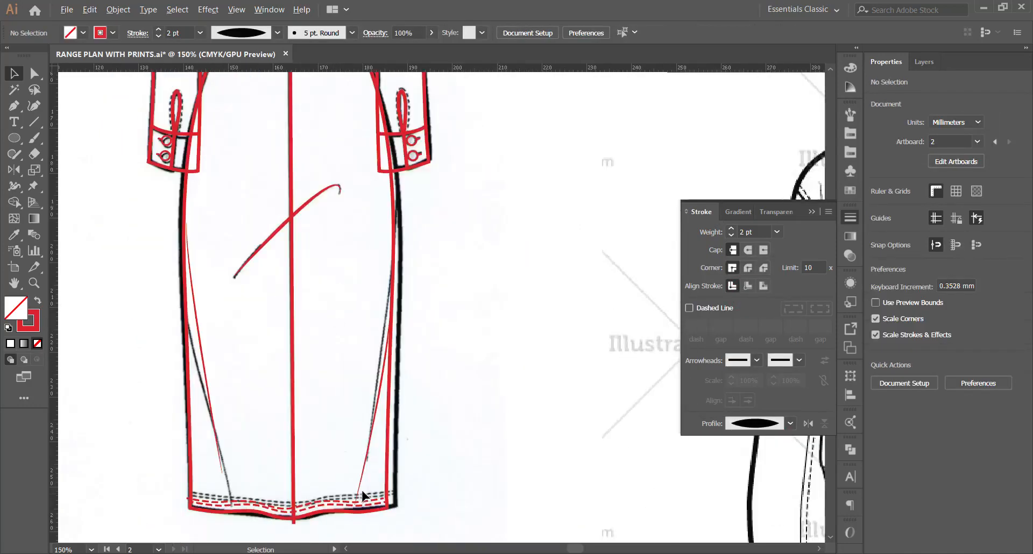
{"action": "scroll", "coordinate": [356, 452], "scroll_direction": "down", "scroll_amount": 2}
{"action": "scroll", "coordinate": [344, 301], "scroll_direction": "up", "scroll_amount": 1}
{"action": "scroll", "coordinate": [334, 232], "scroll_direction": "up", "scroll_amount": 2}
{"action": "scroll", "coordinate": [304, 169], "scroll_direction": "up", "scroll_amount": 1}
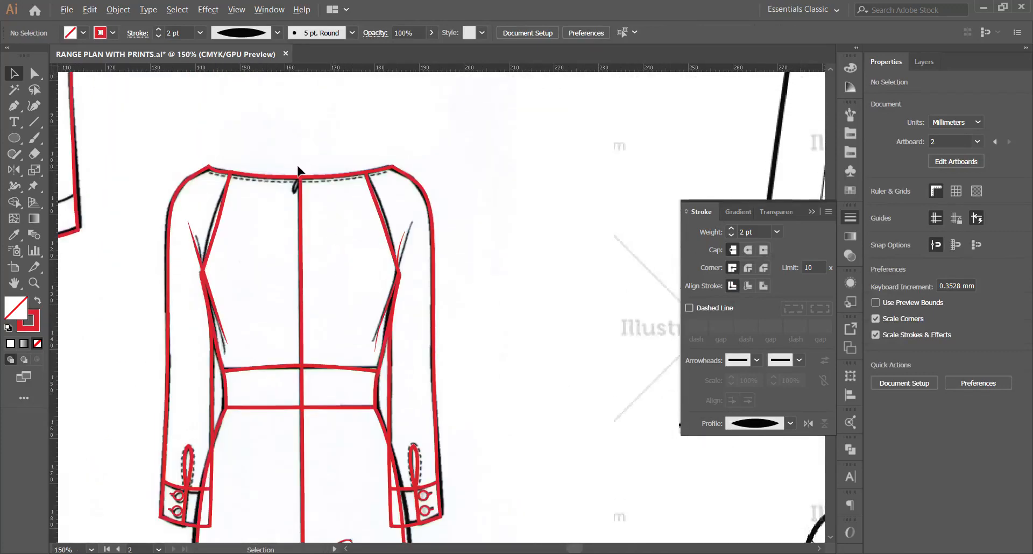
{"action": "scroll", "coordinate": [300, 173], "scroll_direction": "up", "scroll_amount": 3}
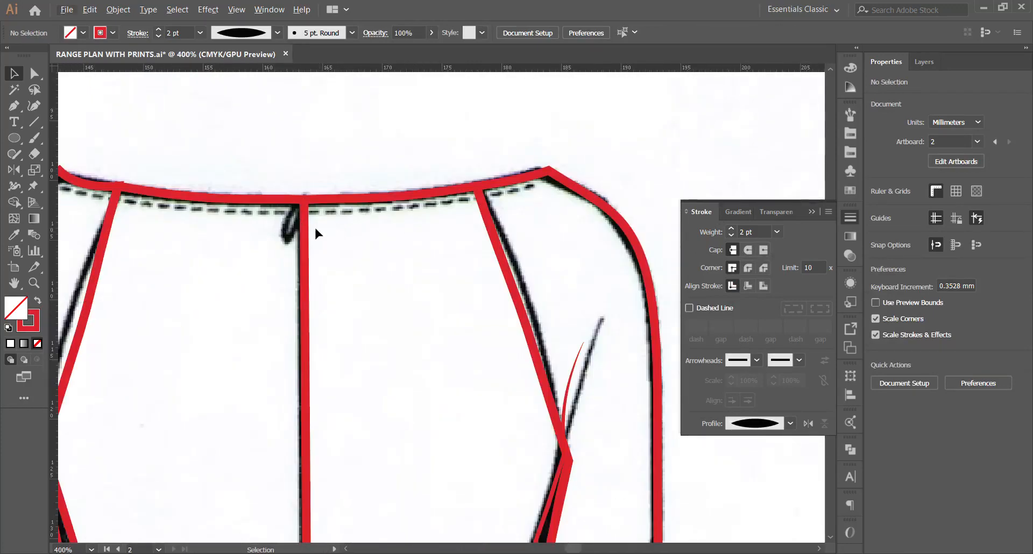
{"action": "scroll", "coordinate": [291, 219], "scroll_direction": "down", "scroll_amount": 3}
{"action": "scroll", "coordinate": [353, 173], "scroll_direction": "up", "scroll_amount": 2}
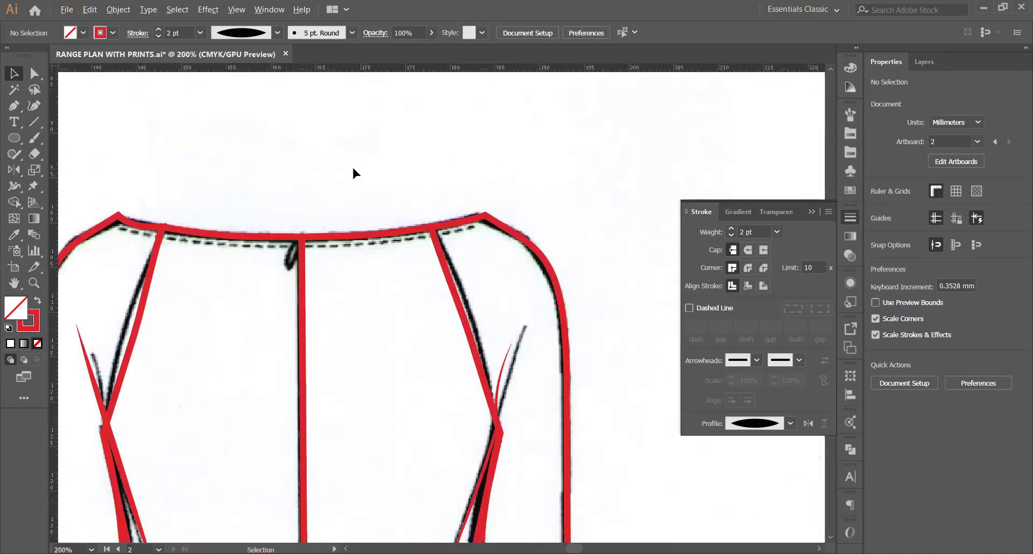
{"action": "left_click", "coordinate": [8, 106]}
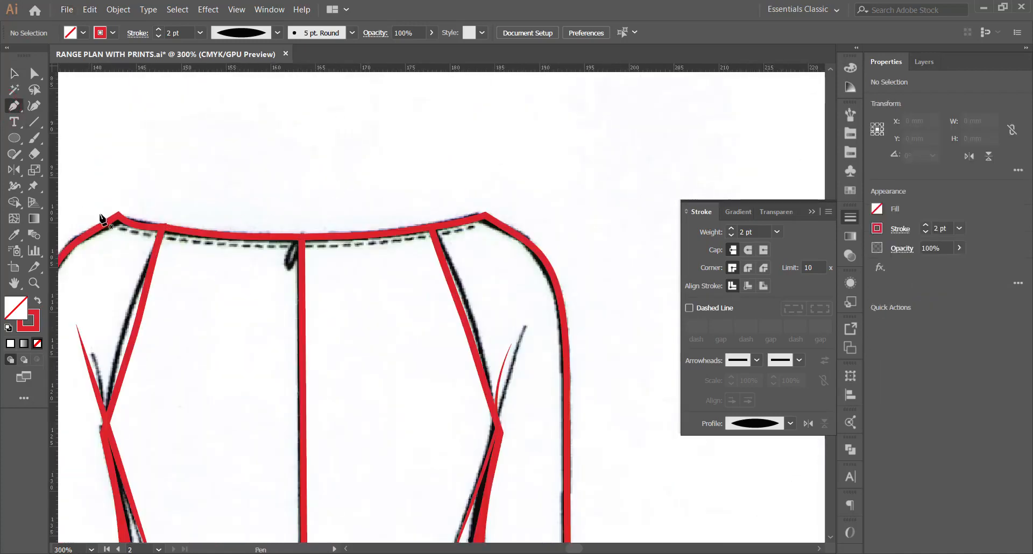
{"action": "left_click", "coordinate": [108, 221]}
{"action": "left_click_drag", "start_coordinate": [493, 220], "coordinate": [709, 162]}
{"action": "left_click", "coordinate": [34, 74]}
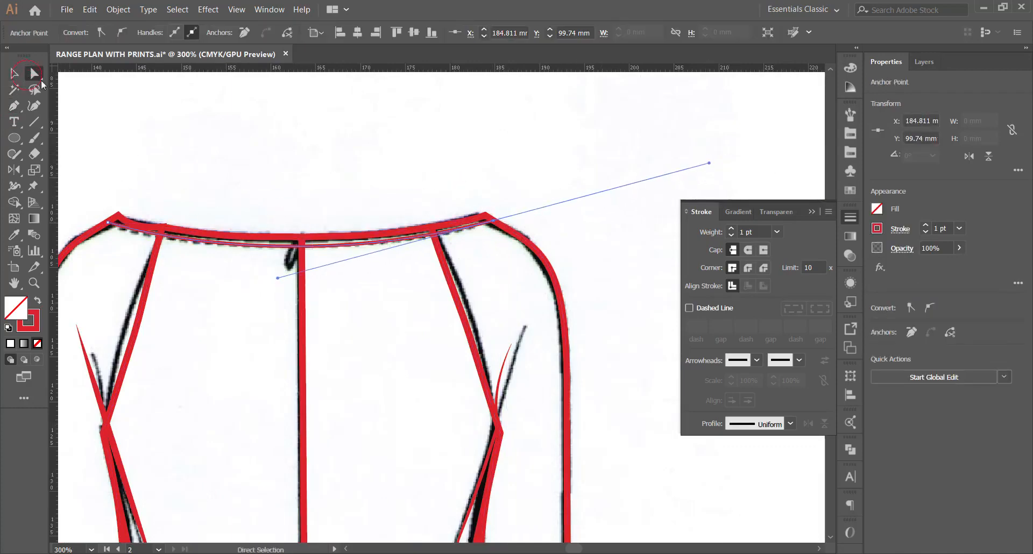
Give the back neckline's stitch line the front neckline's dashed stroke, 4 pt dash and 2 pt gap, with the Eyedropper.
{"action": "scroll", "coordinate": [287, 193], "scroll_direction": "down", "scroll_amount": 6}
{"action": "scroll", "coordinate": [231, 157], "scroll_direction": "up", "scroll_amount": 2}
{"action": "key", "text": "i"}
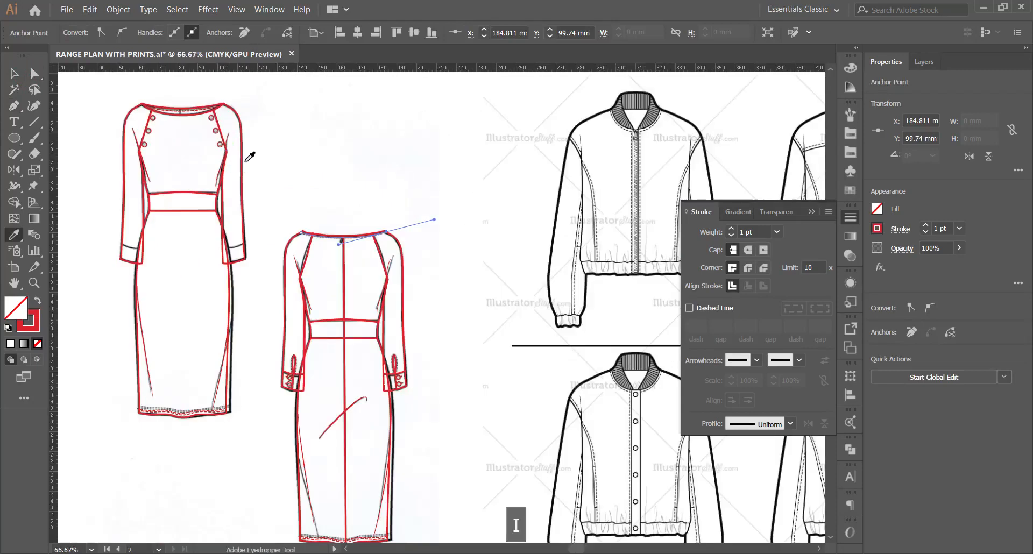
{"action": "scroll", "coordinate": [185, 106], "scroll_direction": "up", "scroll_amount": 5}
{"action": "left_click", "coordinate": [197, 132]}
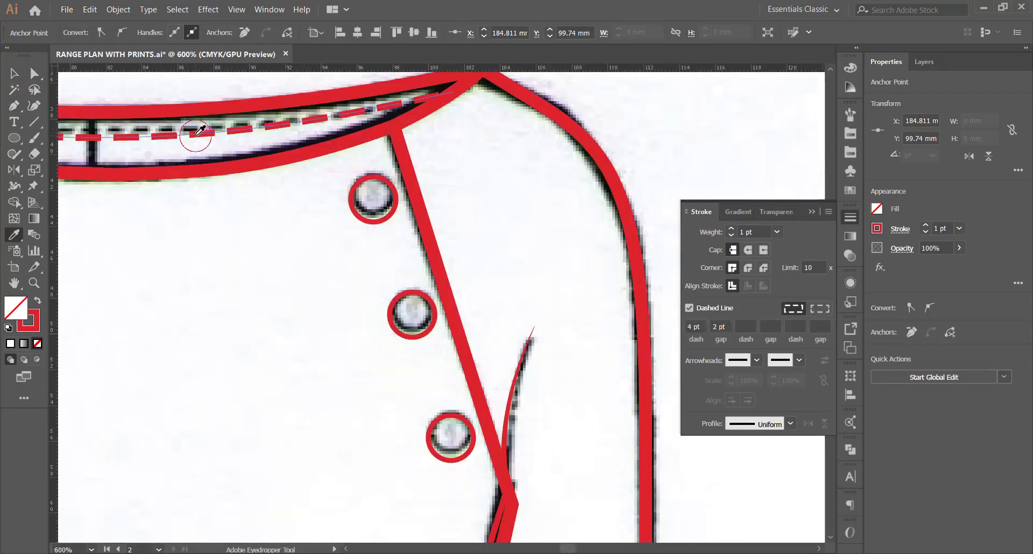
{"action": "scroll", "coordinate": [197, 133], "scroll_direction": "down", "scroll_amount": 5}
{"action": "scroll", "coordinate": [350, 260], "scroll_direction": "up", "scroll_amount": 6}
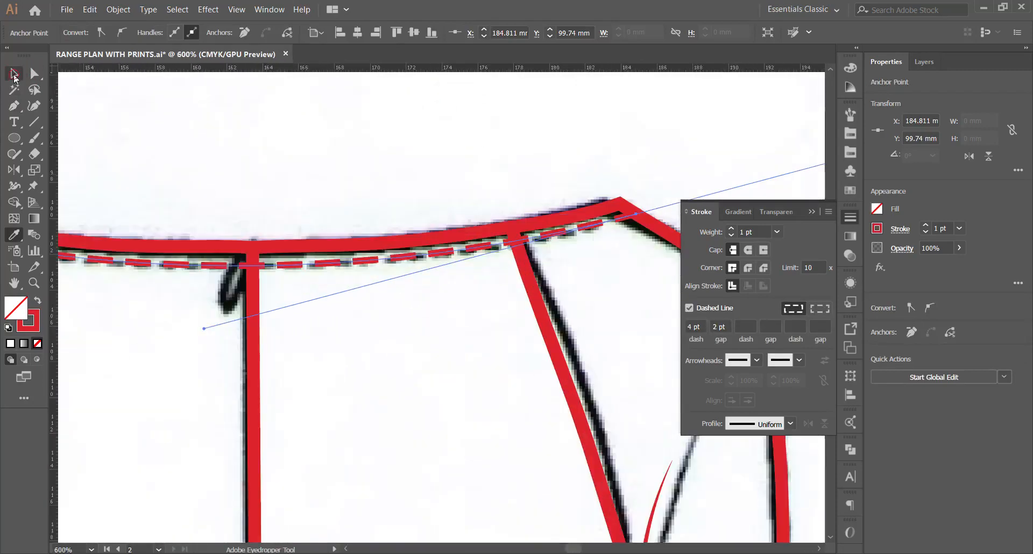
{"action": "left_click", "coordinate": [15, 77]}
{"action": "left_click", "coordinate": [302, 141]}
Unlock the dress sketch image beneath the traced lines and hide it.
{"action": "scroll", "coordinate": [365, 265], "scroll_direction": "down", "scroll_amount": 8}
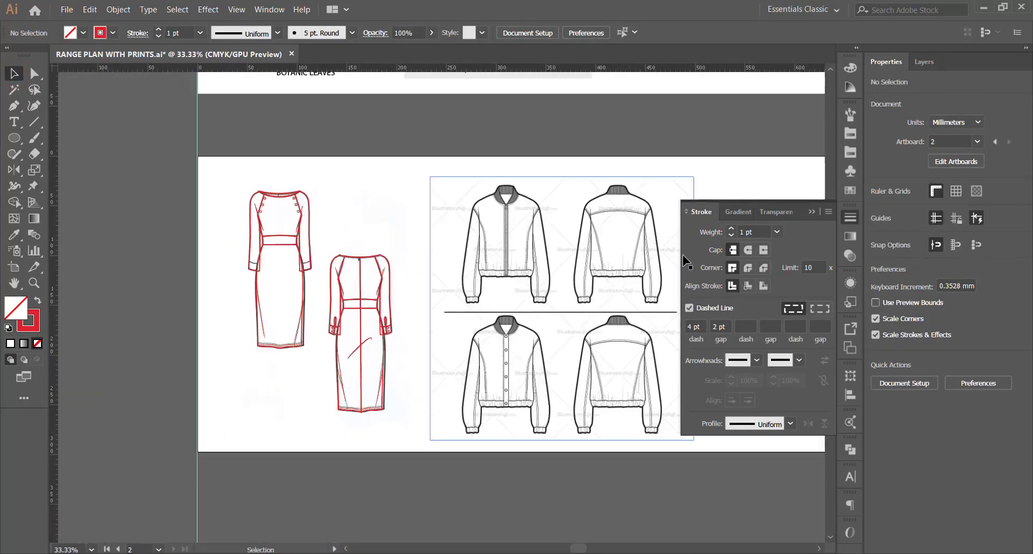
{"action": "left_click", "coordinate": [924, 62]}
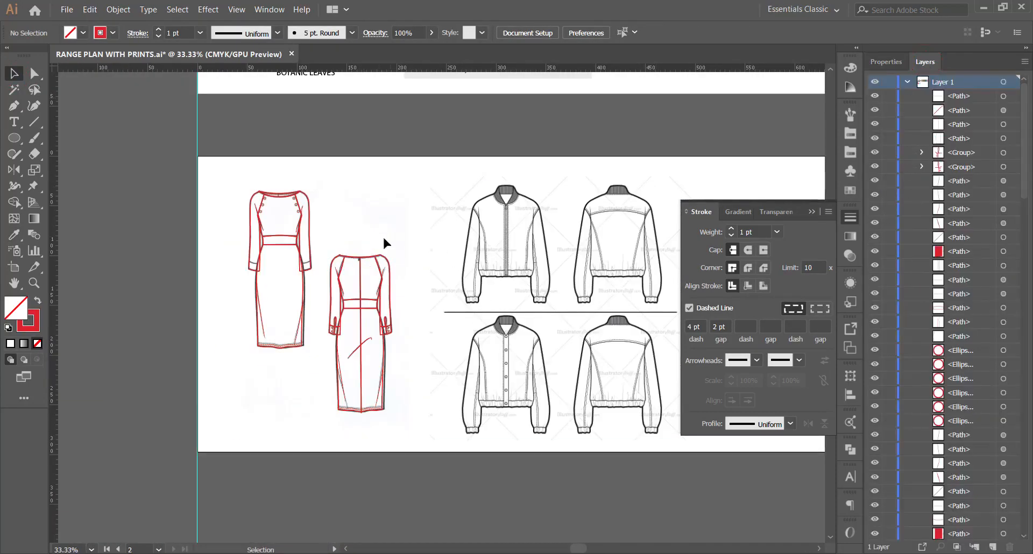
{"action": "scroll", "coordinate": [925, 305], "scroll_direction": "down", "scroll_amount": 6}
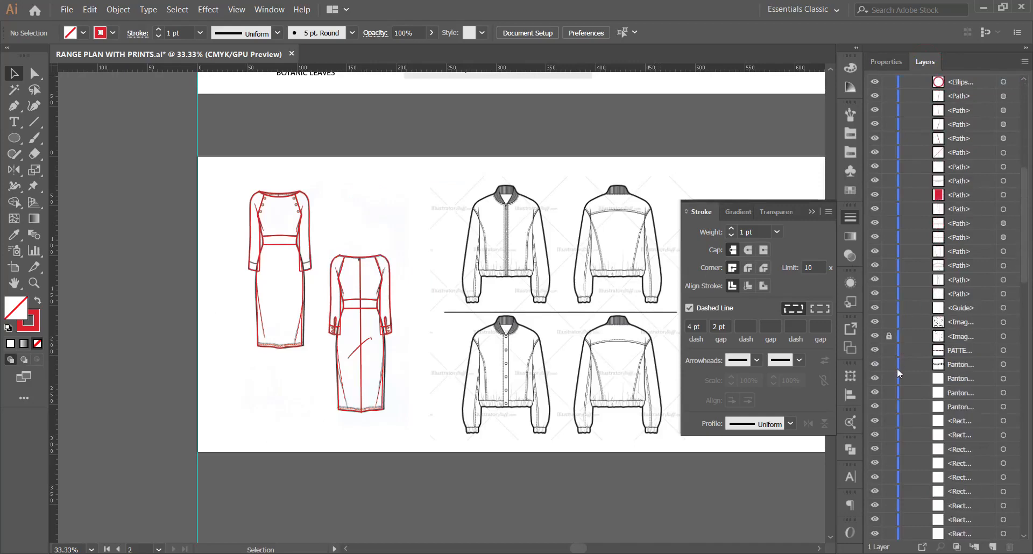
{"action": "left_click", "coordinate": [889, 336]}
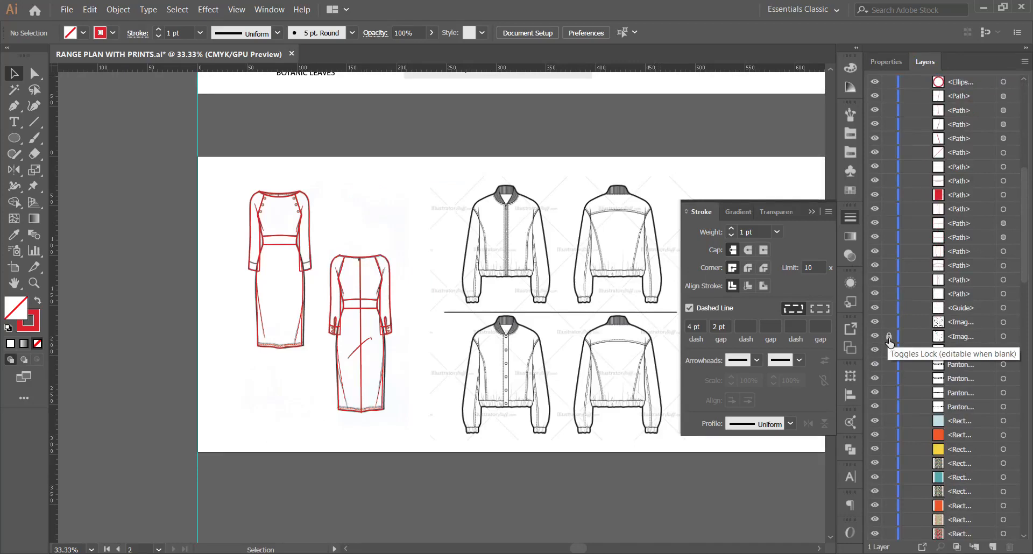
{"action": "left_click", "coordinate": [889, 337]}
{"action": "left_click", "coordinate": [408, 240]}
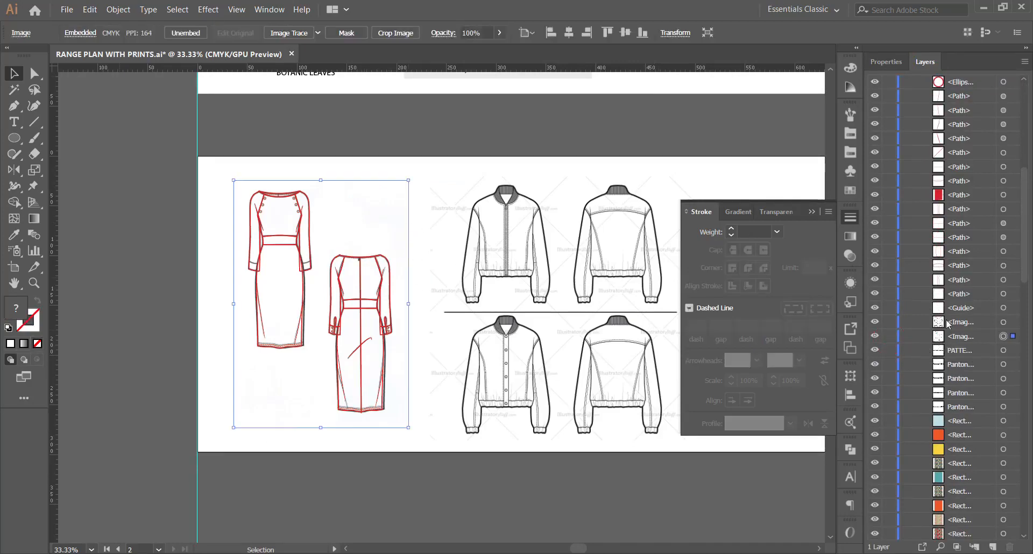
{"action": "left_click", "coordinate": [991, 341]}
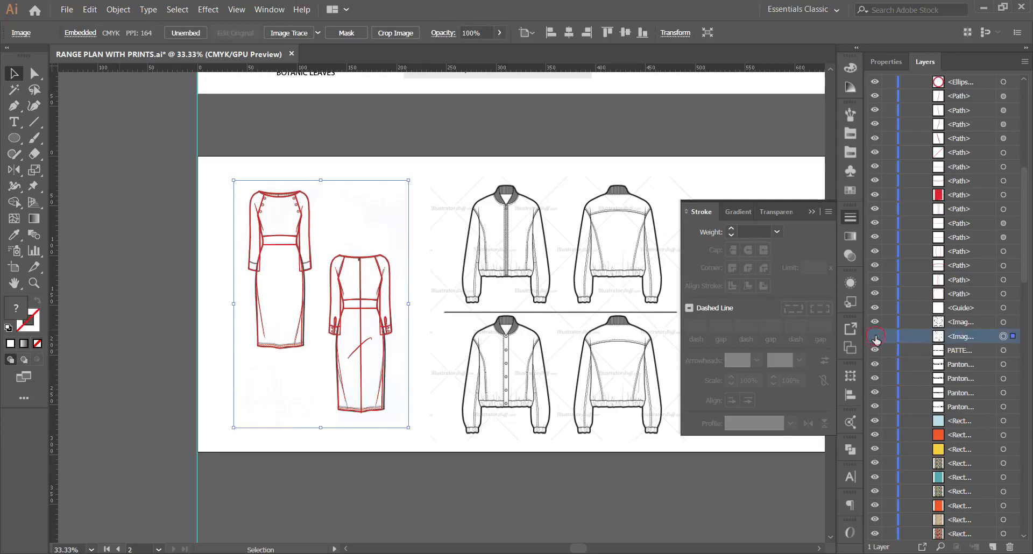
{"action": "left_click", "coordinate": [875, 337]}
Select all of the front dress view's shapes and set their stroke colour to black.
{"action": "scroll", "coordinate": [315, 266], "scroll_direction": "up", "scroll_amount": 2}
{"action": "scroll", "coordinate": [345, 240], "scroll_direction": "down", "scroll_amount": 2}
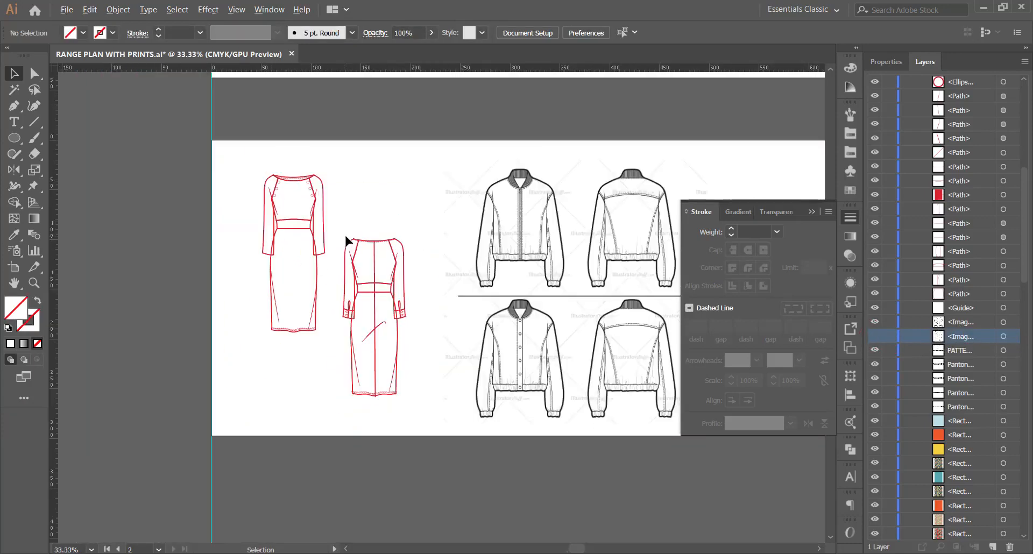
{"action": "left_click", "coordinate": [338, 219]}
{"action": "left_click_drag", "start_coordinate": [419, 410], "coordinate": [421, 411]}
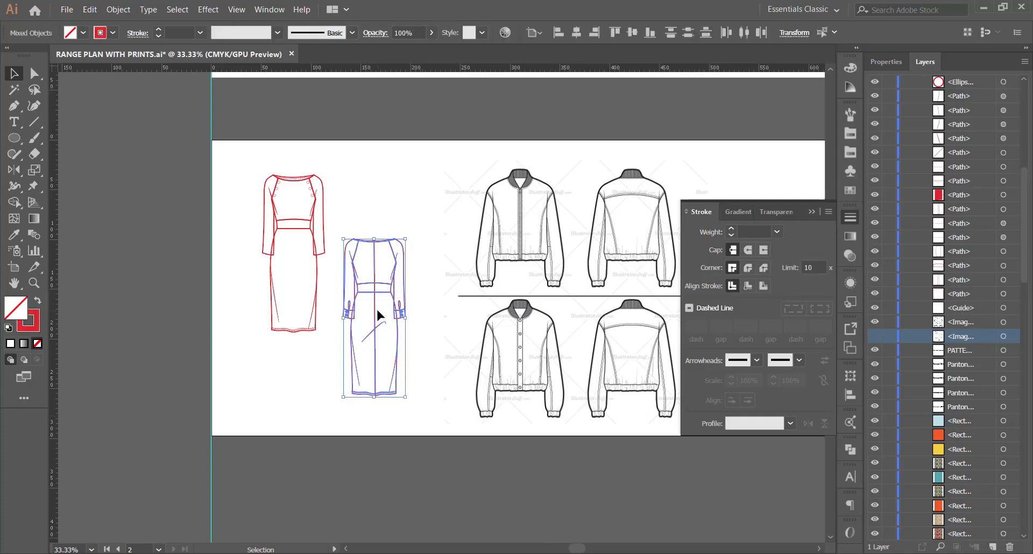
{"action": "left_click", "coordinate": [339, 201]}
{"action": "left_click_drag", "start_coordinate": [223, 142], "coordinate": [322, 352]}
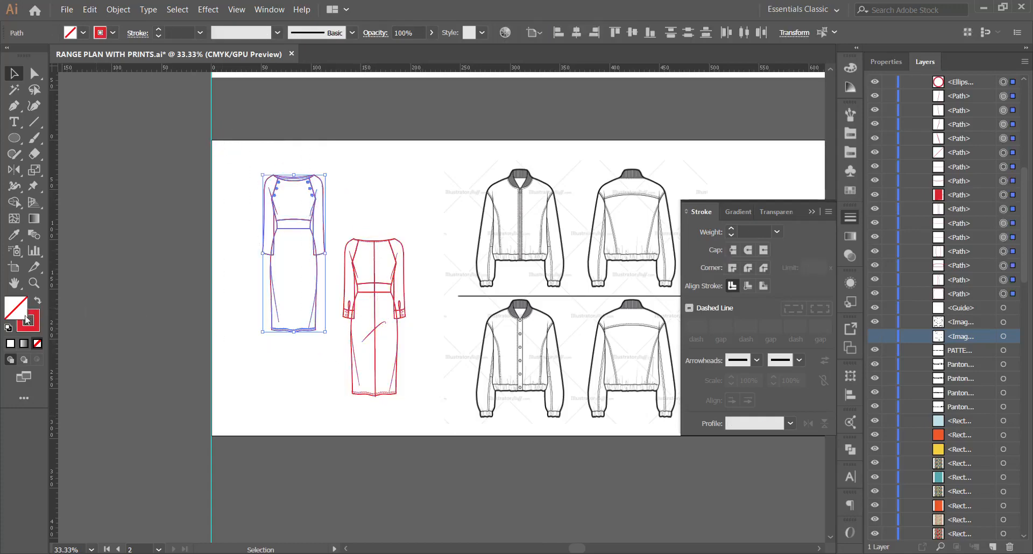
{"action": "left_click", "coordinate": [27, 319]}
{"action": "left_click", "coordinate": [692, 82]}
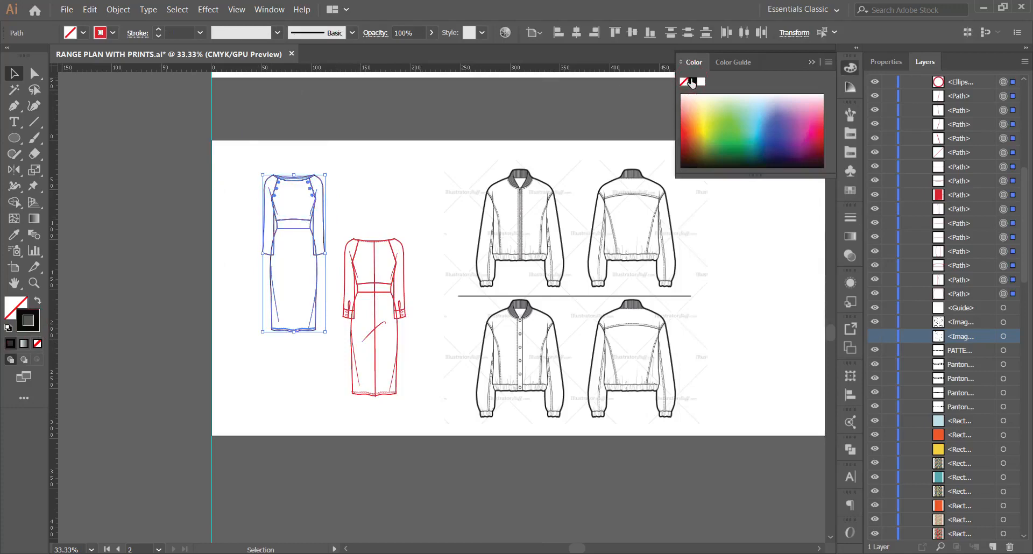
Select all of the back dress view's shapes and set their stroke colour to black.
{"action": "left_click", "coordinate": [383, 183]}
{"action": "left_click_drag", "start_coordinate": [387, 363], "coordinate": [431, 432]}
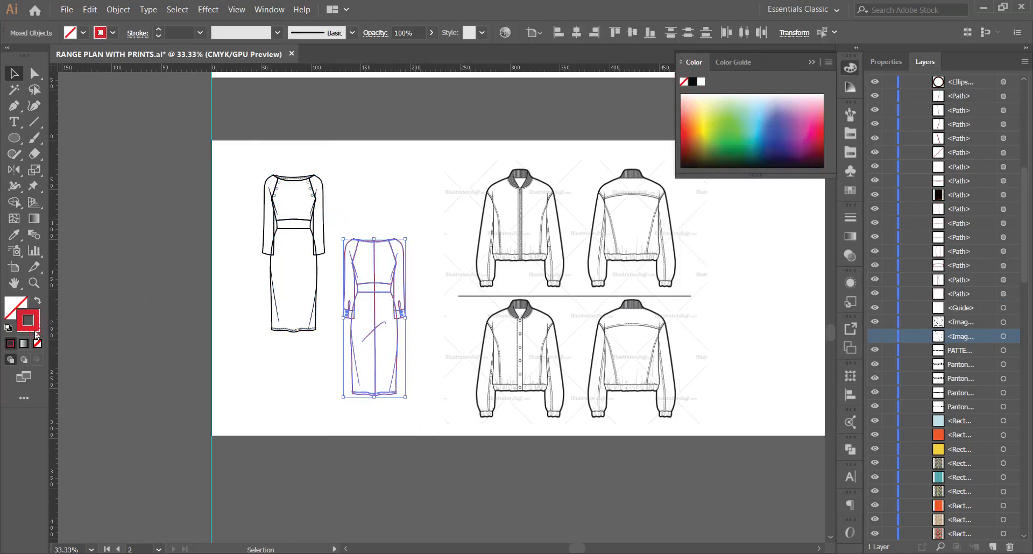
{"action": "left_click", "coordinate": [693, 81]}
{"action": "left_click", "coordinate": [383, 198]}
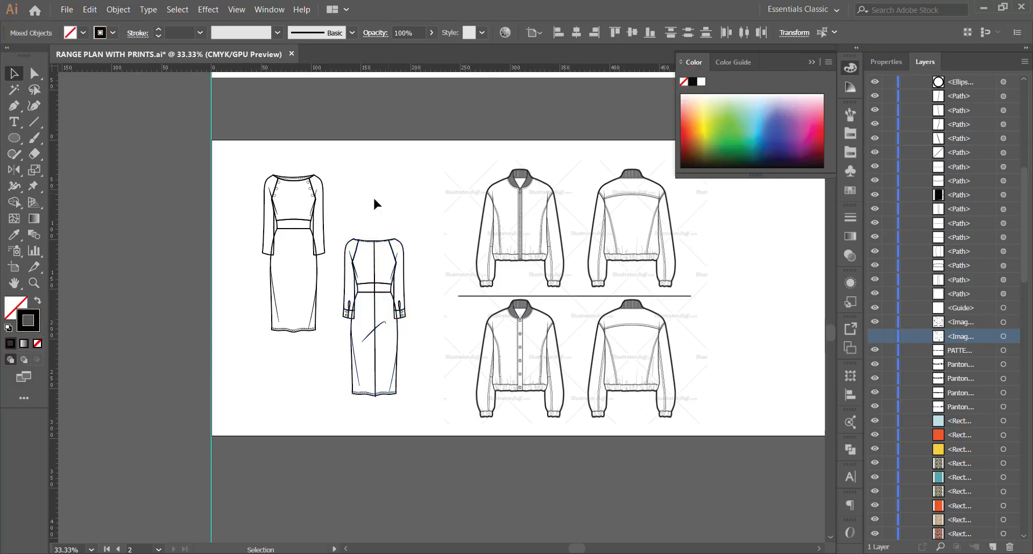
Try to move the ungrouped back dress view up, and undo the move.
{"action": "left_click_drag", "start_coordinate": [334, 216], "coordinate": [417, 412]}
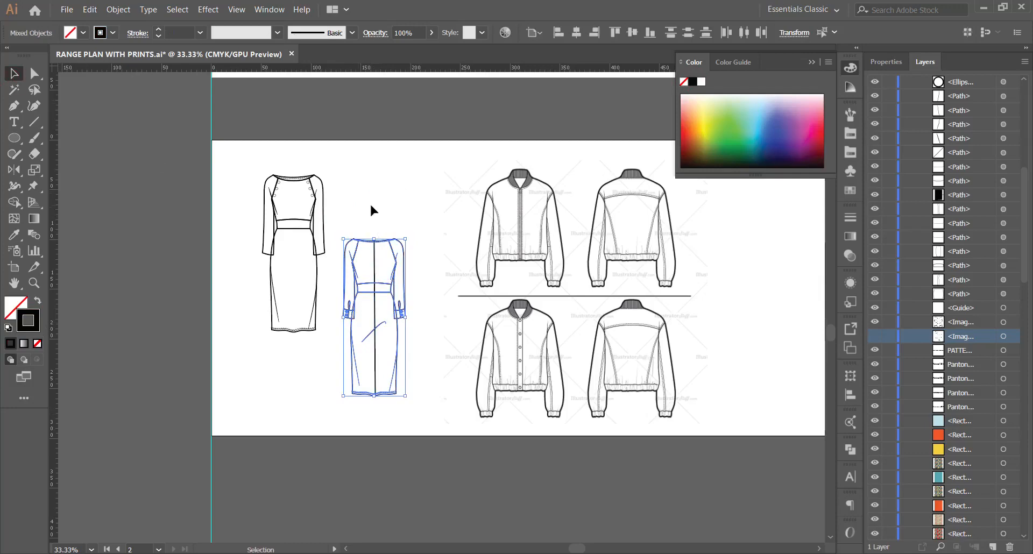
{"action": "left_click_drag", "start_coordinate": [375, 249], "coordinate": [411, 223]}
{"action": "key", "text": "ctrl+z"}
{"action": "left_click", "coordinate": [425, 224]}
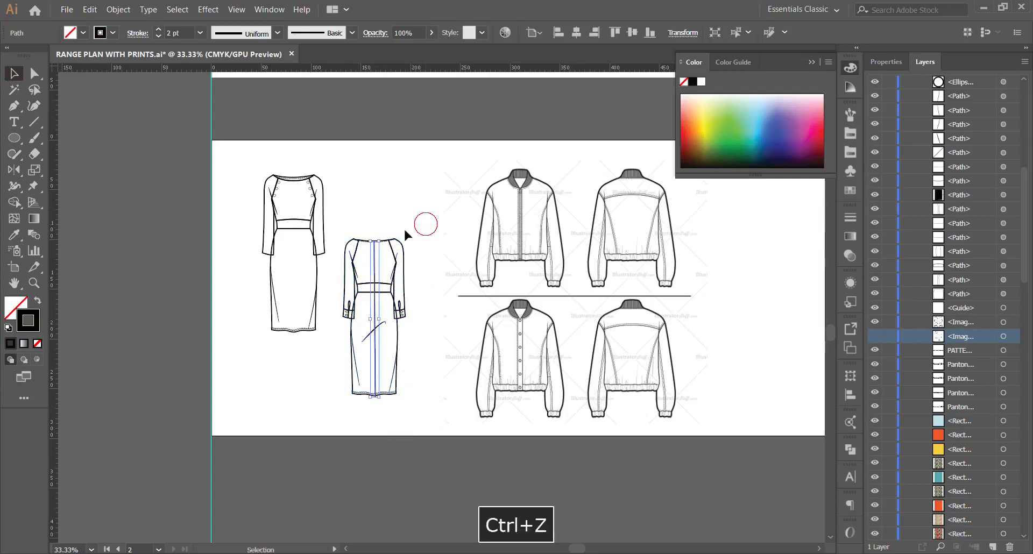
Group all of the back dress view's shapes and move the group up beside the front view, with the necklines roughly level.
{"action": "left_click_drag", "start_coordinate": [339, 233], "coordinate": [433, 425]}
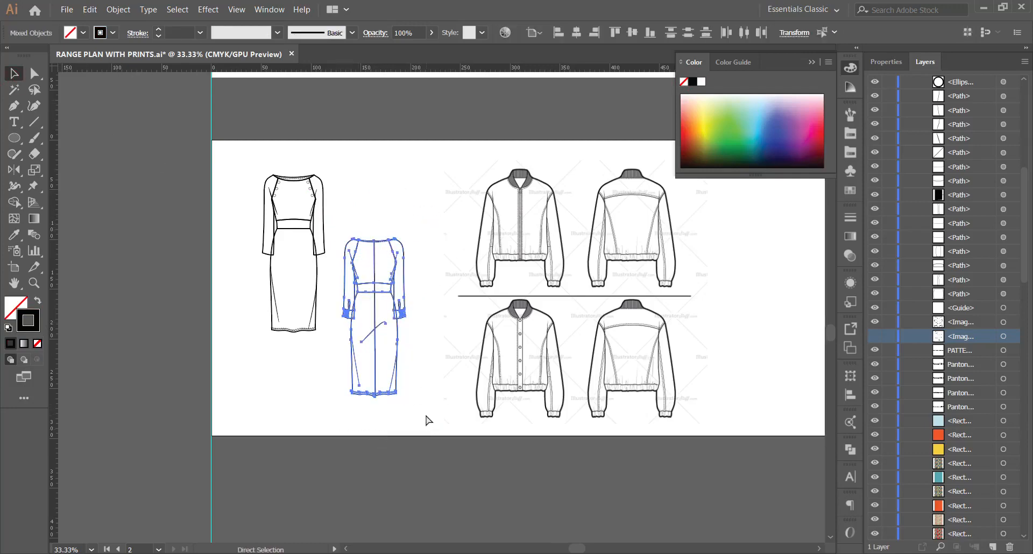
{"action": "key", "text": "ctrl+g"}
{"action": "right_click", "coordinate": [379, 297]}
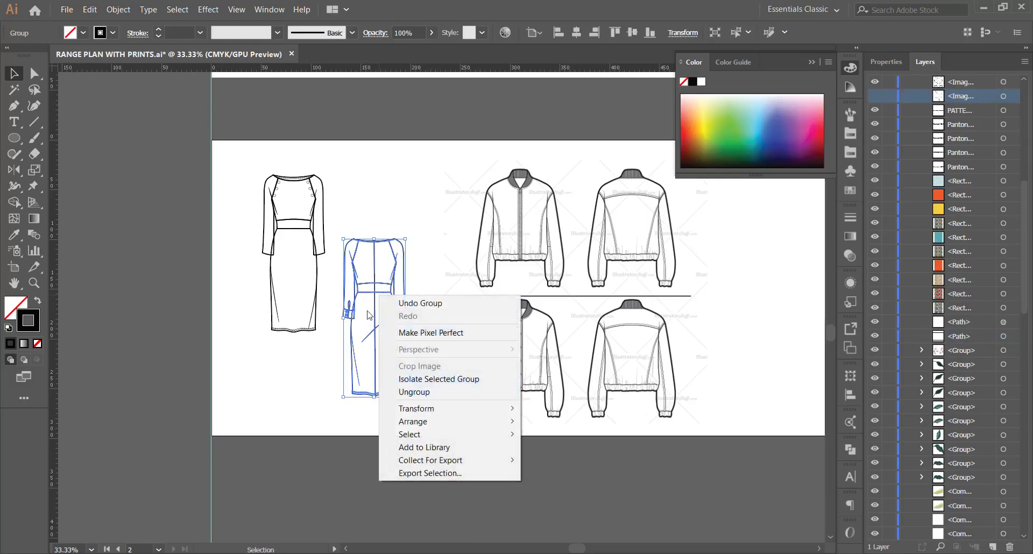
{"action": "left_click", "coordinate": [380, 286]}
{"action": "left_click_drag", "start_coordinate": [376, 285], "coordinate": [359, 218]}
{"action": "left_click", "coordinate": [410, 204]}
{"action": "scroll", "coordinate": [265, 178], "scroll_direction": "up", "scroll_amount": 3}
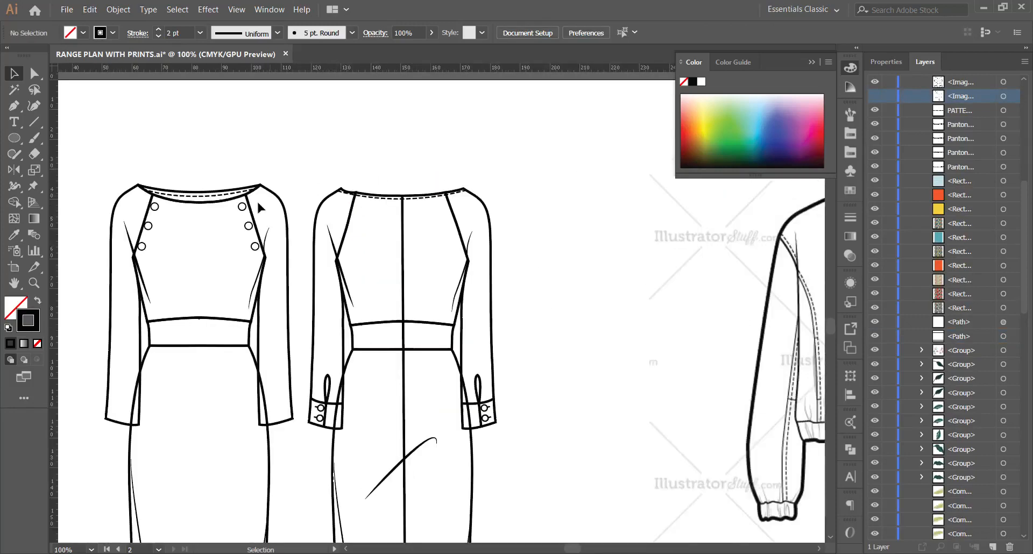
Move the bomber jacket sketches horizontally to the far right end of the lower artboard.
{"action": "scroll", "coordinate": [260, 208], "scroll_direction": "down", "scroll_amount": 2}
{"action": "scroll", "coordinate": [274, 208], "scroll_direction": "down", "scroll_amount": 3}
{"action": "scroll", "coordinate": [362, 171], "scroll_direction": "up", "scroll_amount": 3}
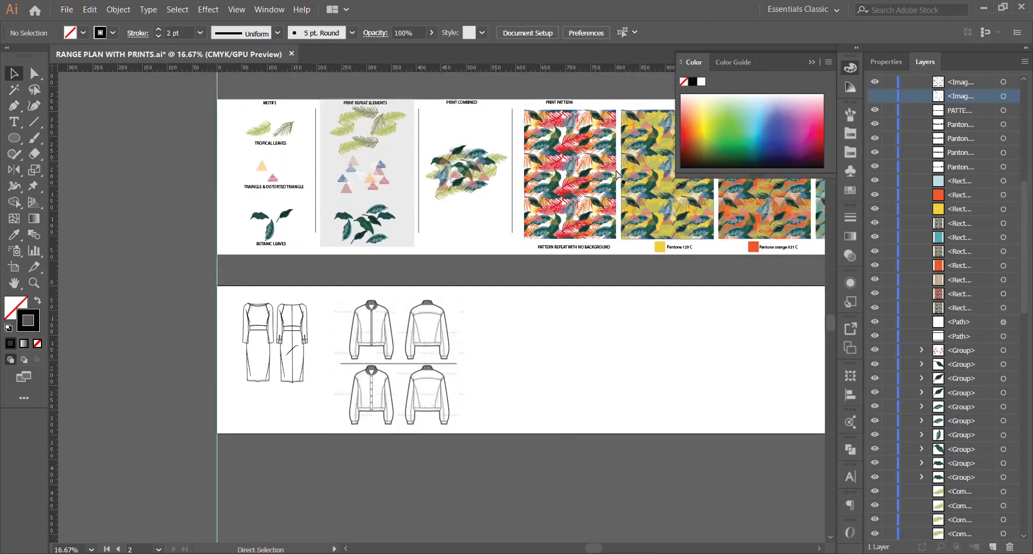
{"action": "scroll", "coordinate": [684, 213], "scroll_direction": "right", "scroll_amount": 5}
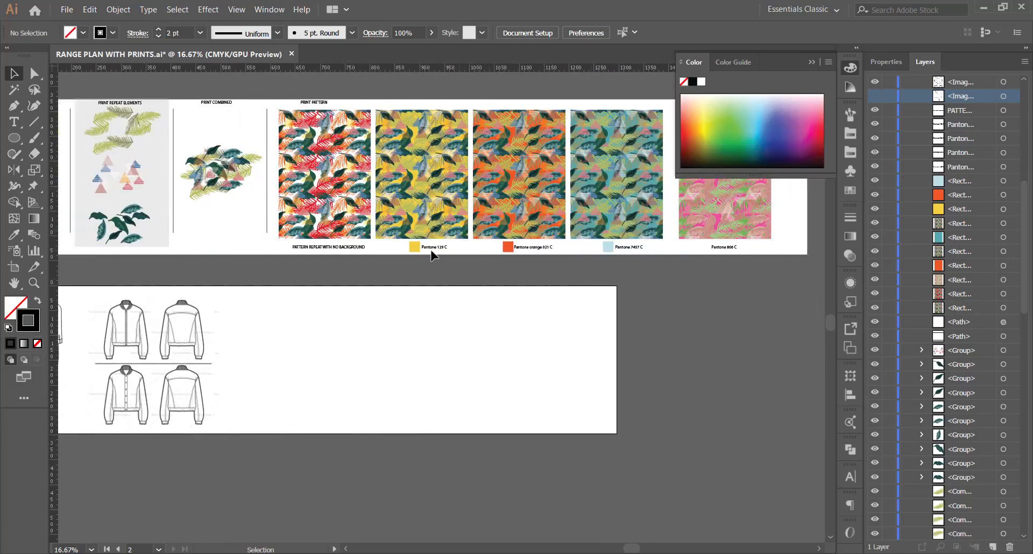
{"action": "scroll", "coordinate": [362, 318], "scroll_direction": "right", "scroll_amount": 2}
{"action": "scroll", "coordinate": [477, 305], "scroll_direction": "up", "scroll_amount": 2}
{"action": "scroll", "coordinate": [387, 334], "scroll_direction": "down", "scroll_amount": 5}
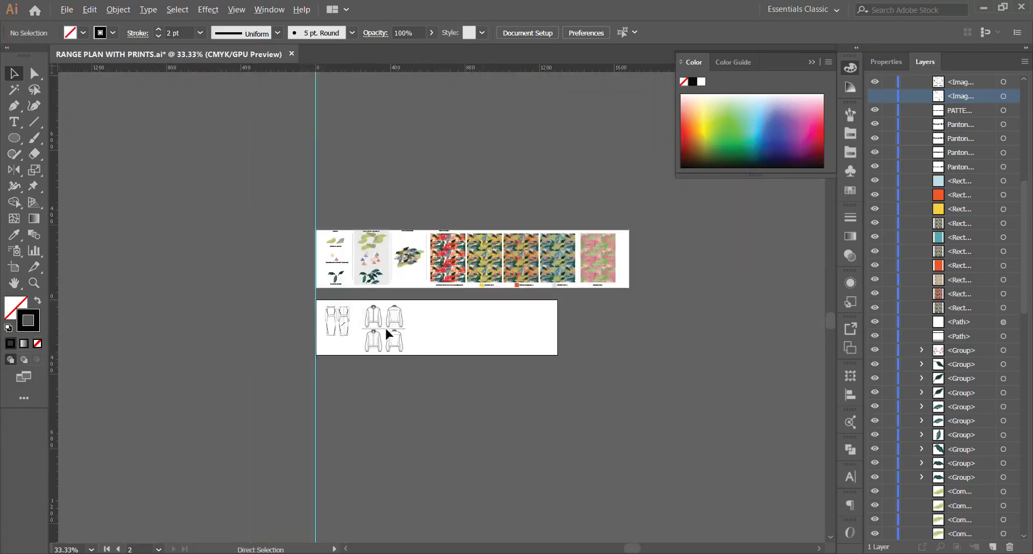
{"action": "scroll", "coordinate": [503, 325], "scroll_direction": "left", "scroll_amount": 3}
{"action": "scroll", "coordinate": [538, 314], "scroll_direction": "up", "scroll_amount": 2}
{"action": "left_click_drag", "start_coordinate": [393, 294], "coordinate": [494, 294]}
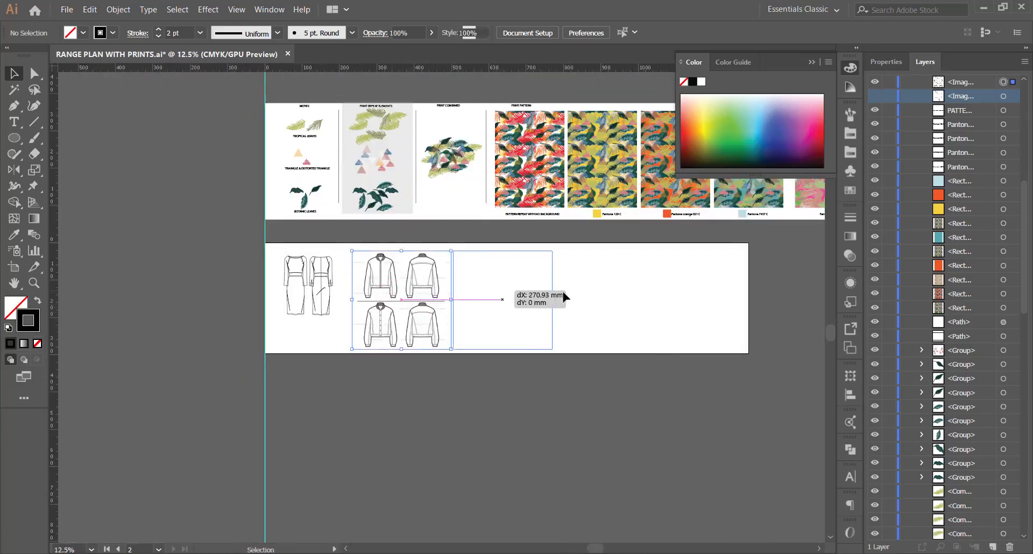
{"action": "left_click_drag", "start_coordinate": [649, 294], "coordinate": [716, 294]}
{"action": "left_click_drag", "start_coordinate": [538, 300], "coordinate": [732, 300]}
{"action": "left_click", "coordinate": [784, 288]}
Duplicate the front-and-back dress sketch pair to make a row of three pairs on the lower artboard.
{"action": "scroll", "coordinate": [290, 262], "scroll_direction": "up", "scroll_amount": 2}
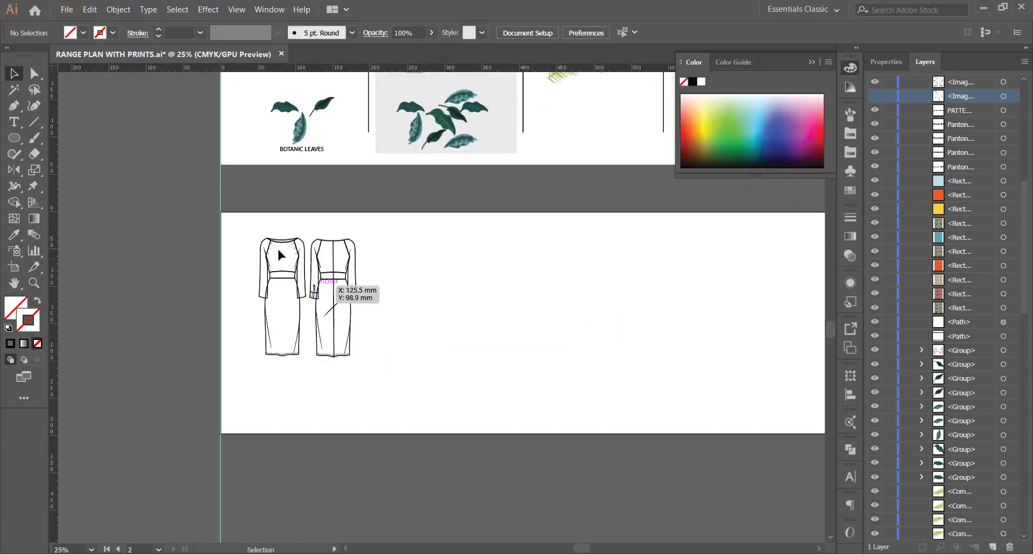
{"action": "left_click_drag", "start_coordinate": [249, 221], "coordinate": [339, 331]}
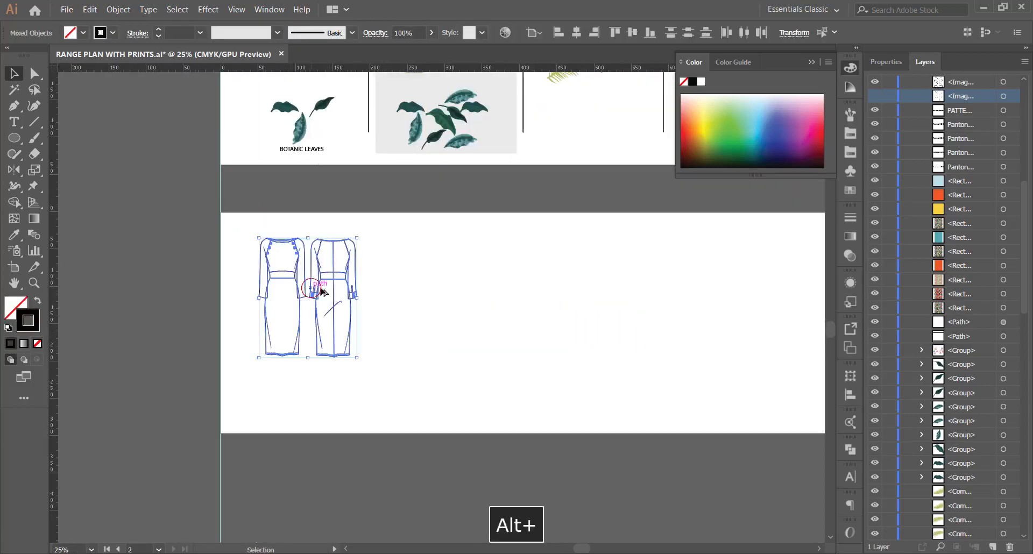
{"action": "left_click_drag", "start_coordinate": [319, 290], "coordinate": [524, 294]}
{"action": "left_click", "coordinate": [576, 289]}
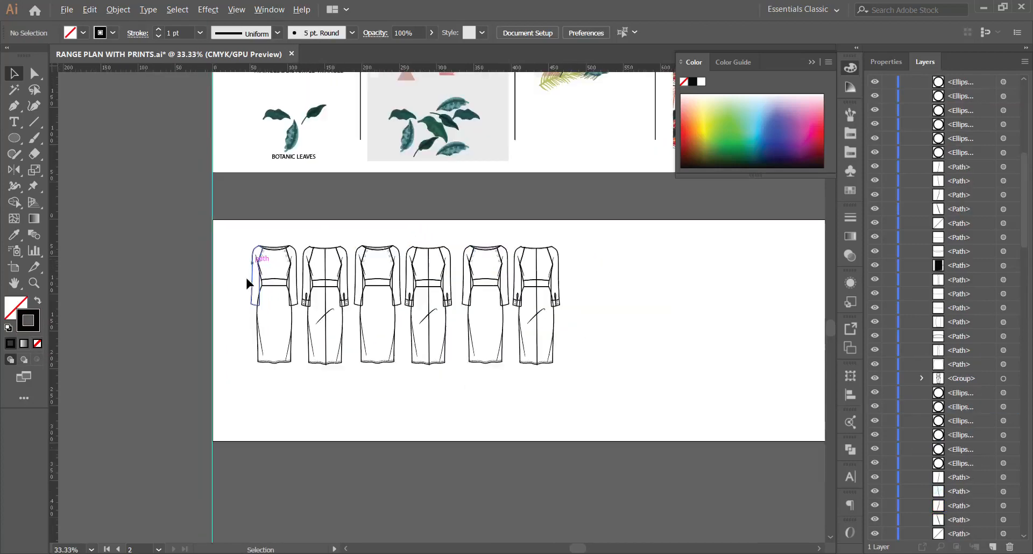
Copy the yellow, orange and light blue Pantone swatches from the upper artboard and place the copies below the dress sketches.
{"action": "scroll", "coordinate": [248, 283], "scroll_direction": "down", "scroll_amount": 3}
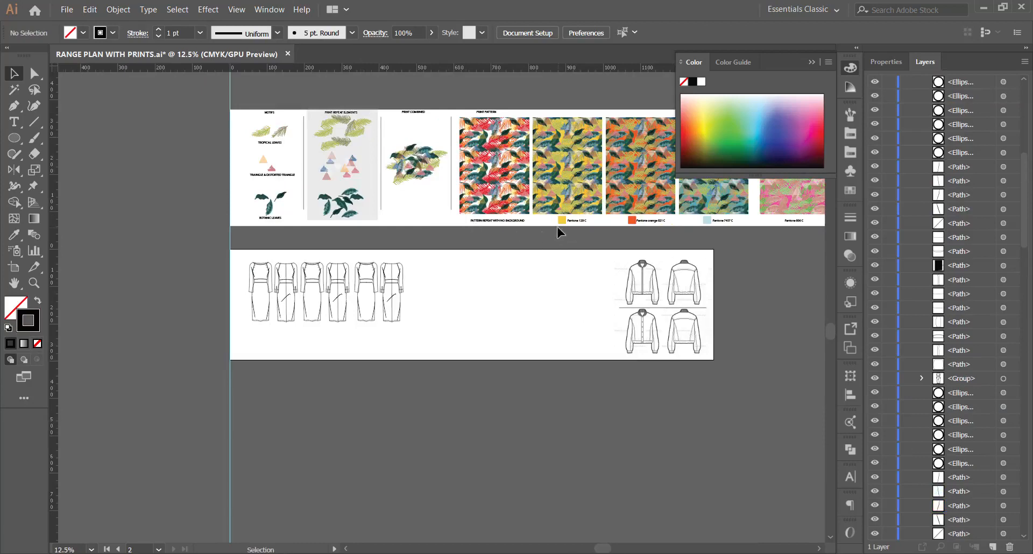
{"action": "left_click", "coordinate": [562, 220]}
{"action": "left_click", "coordinate": [633, 220], "text": "shift"}
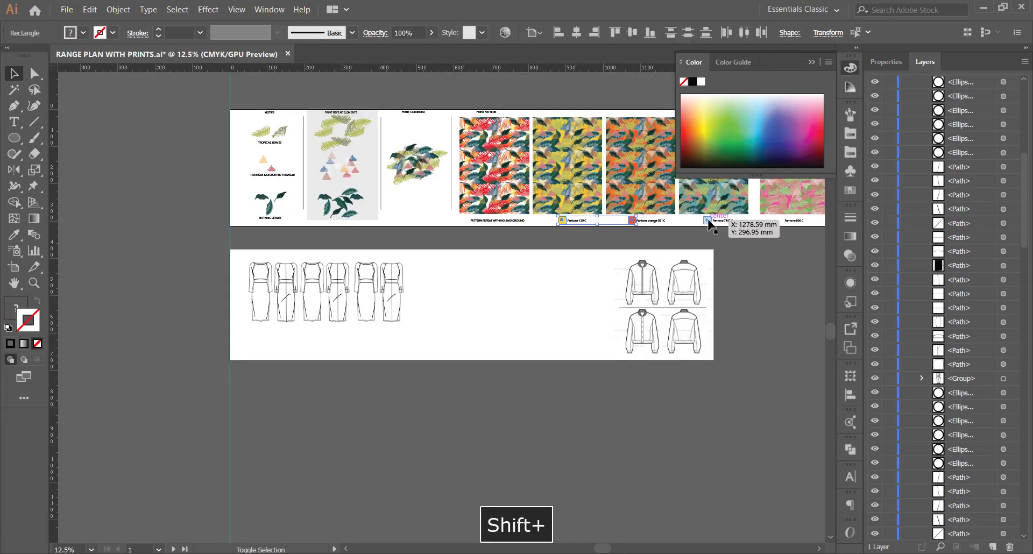
{"action": "left_click", "coordinate": [706, 220], "text": "shift"}
{"action": "scroll", "coordinate": [609, 228], "scroll_direction": "right", "scroll_amount": 2}
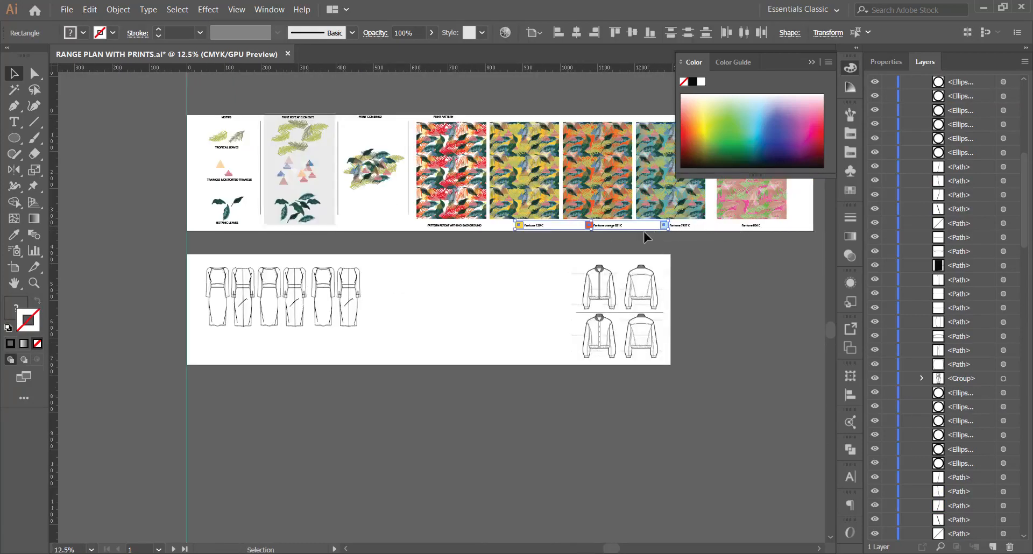
{"action": "key", "text": "a"}
{"action": "key", "text": "ctrl+c"}
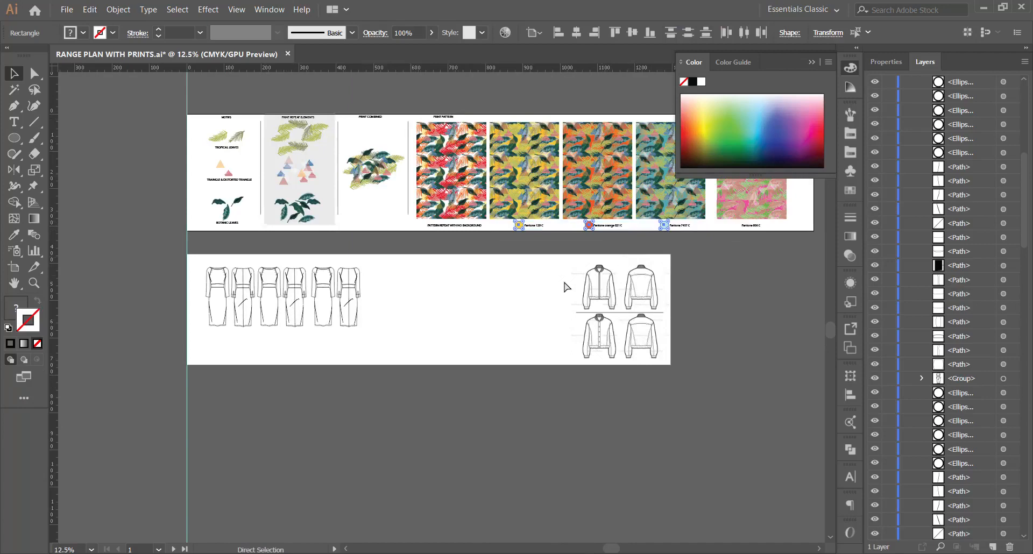
{"action": "key", "text": "ctrl+f"}
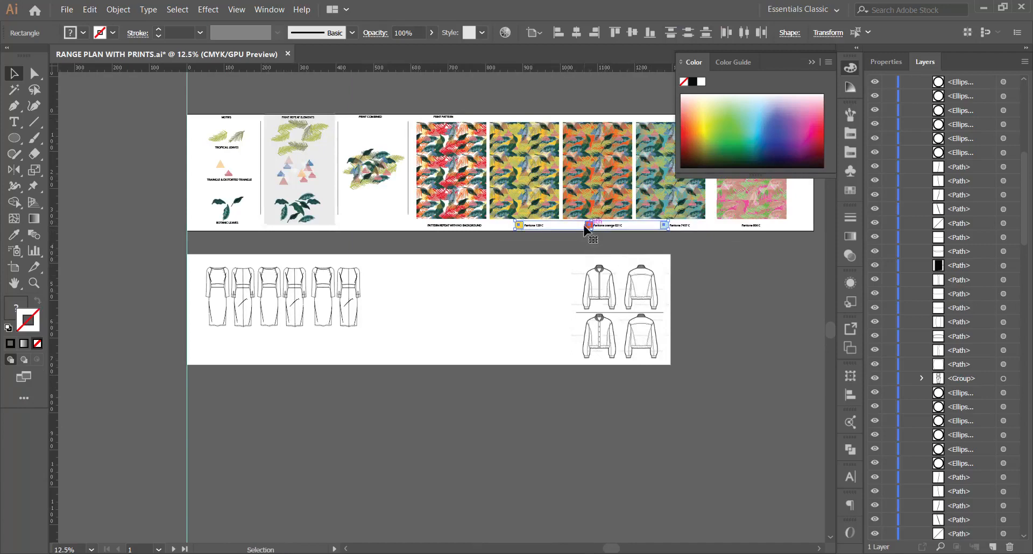
{"action": "mouse_move", "coordinate": [589, 231]}
{"action": "left_mouse_down"}
{"action": "mouse_move", "coordinate": [312, 350]}
{"action": "mouse_move", "coordinate": [276, 345]}
{"action": "mouse_move", "coordinate": [283, 352]}
{"action": "left_mouse_up"}
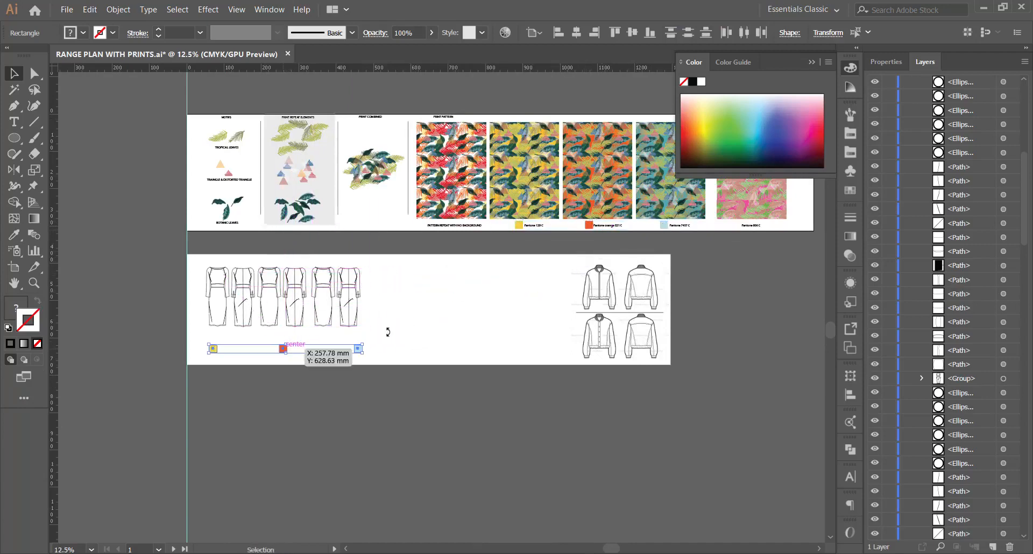
{"action": "left_click", "coordinate": [204, 321]}
Fill the skirt of the first dress's front view with the yellow swatch colour using the Eyedropper.
{"action": "scroll", "coordinate": [204, 320], "scroll_direction": "up", "scroll_amount": 3}
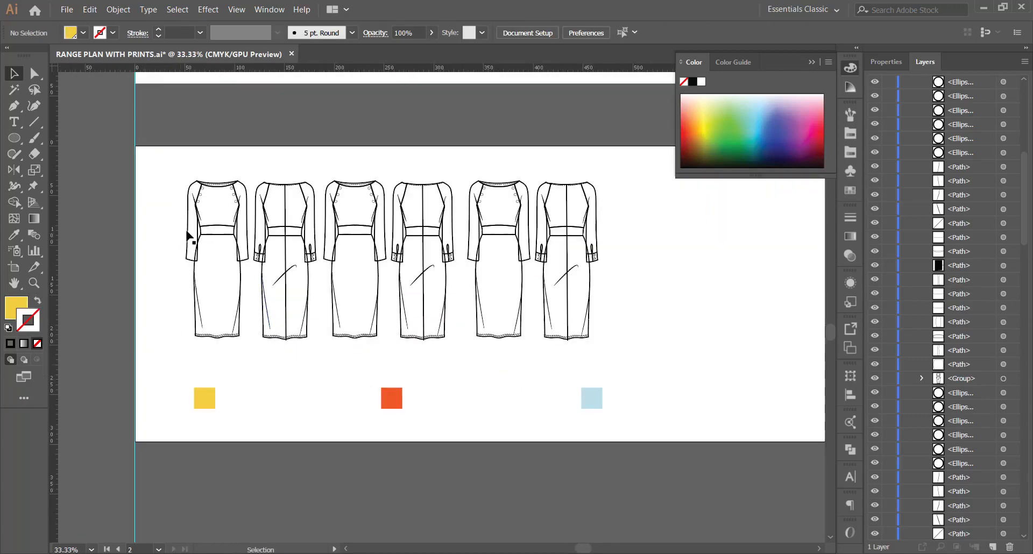
{"action": "scroll", "coordinate": [194, 226], "scroll_direction": "up", "scroll_amount": 2}
{"action": "scroll", "coordinate": [192, 231], "scroll_direction": "down", "scroll_amount": 2}
{"action": "scroll", "coordinate": [203, 258], "scroll_direction": "up", "scroll_amount": 1}
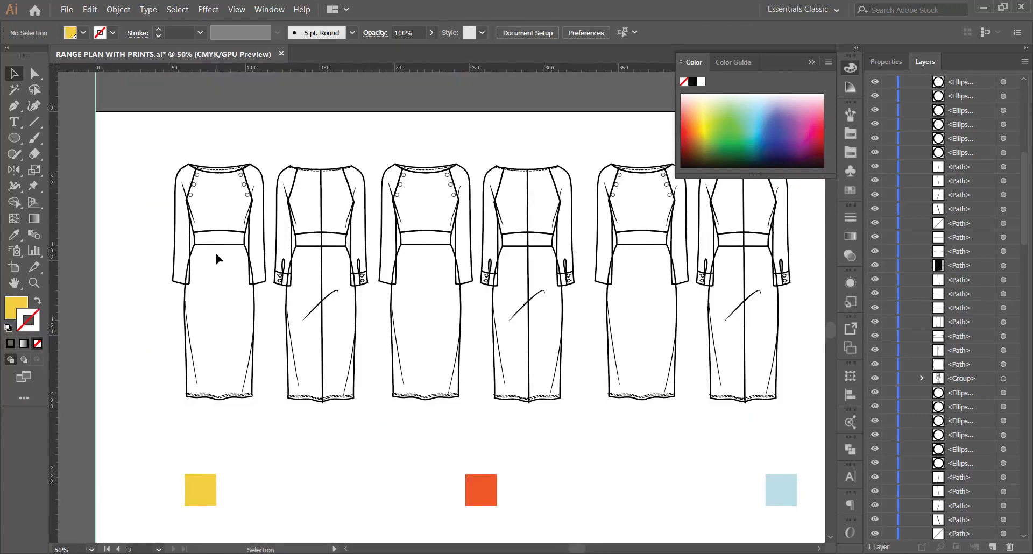
{"action": "left_click", "coordinate": [225, 245]}
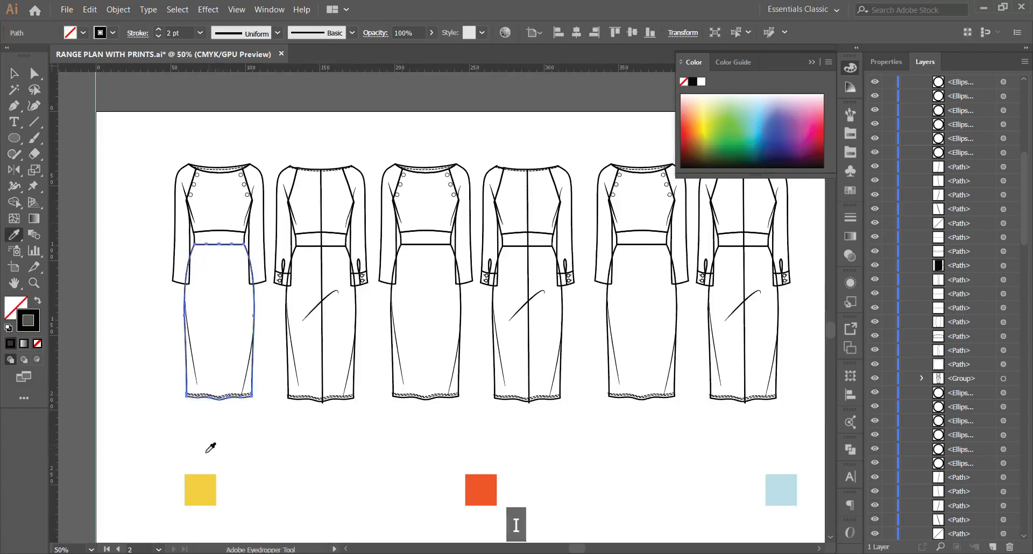
{"action": "key", "text": "i"}
{"action": "left_click", "coordinate": [202, 481]}
{"action": "left_click", "coordinate": [16, 76]}
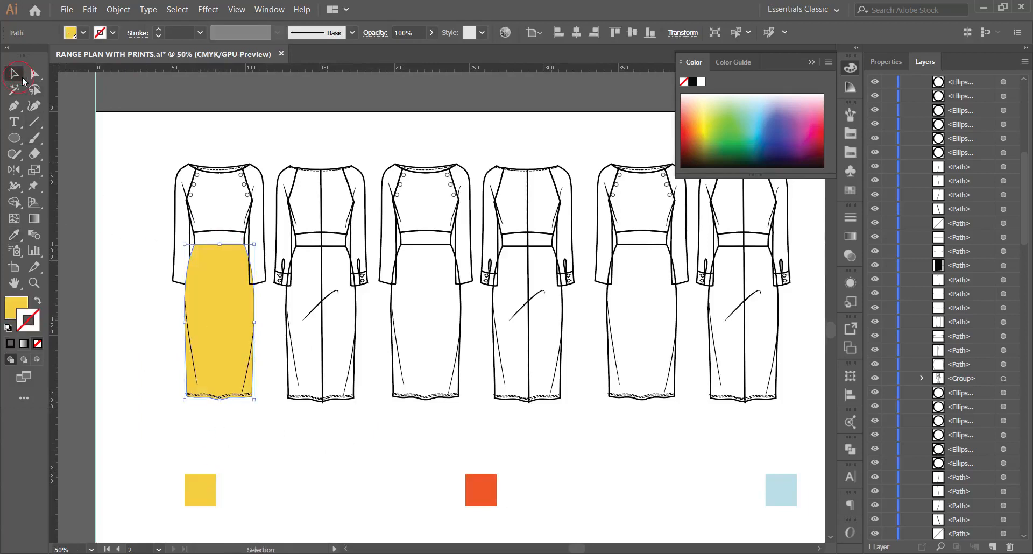
Apply the yellow swatch colour to the bodice of the first dress's front view with the Eyedropper.
{"action": "left_click", "coordinate": [195, 226]}
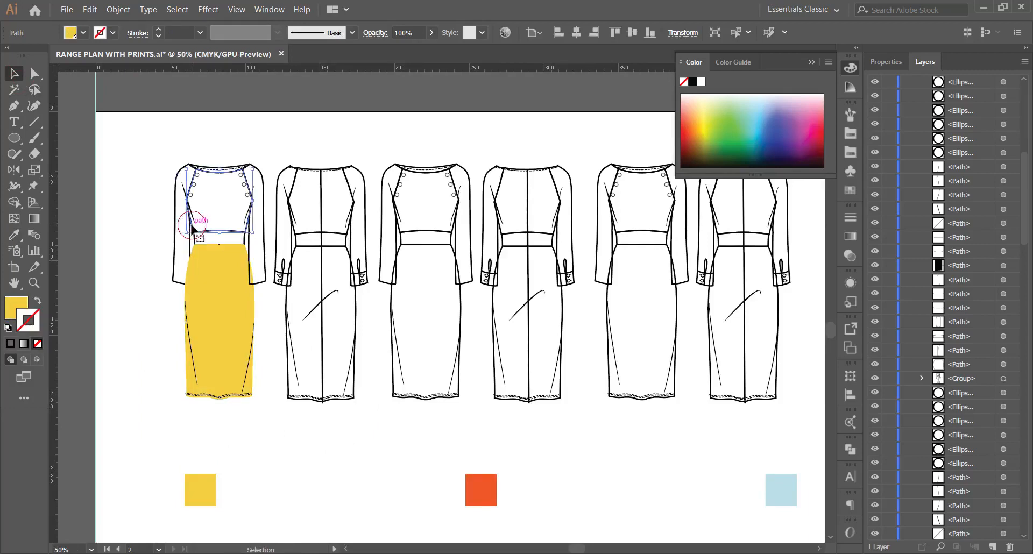
{"action": "key", "text": "i"}
{"action": "left_click", "coordinate": [211, 485]}
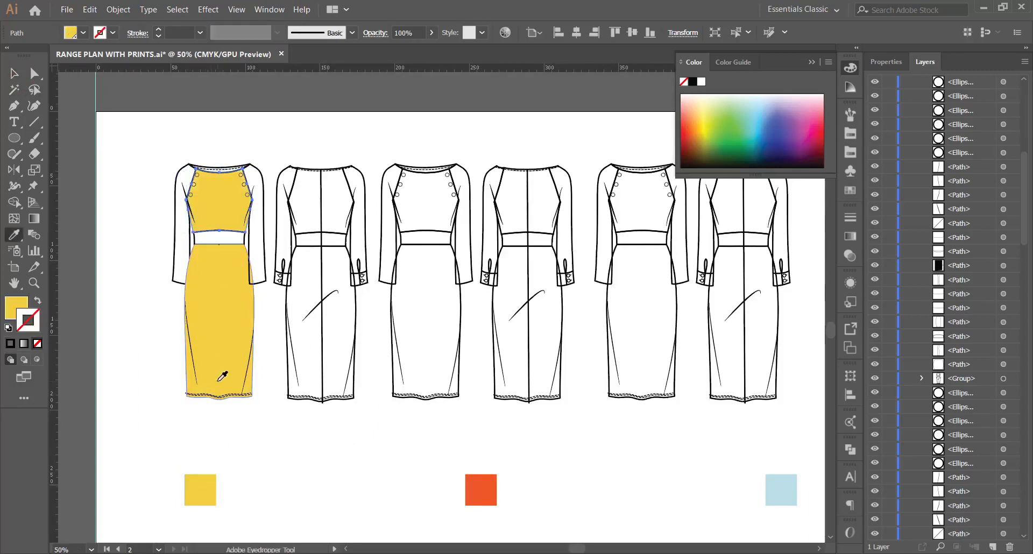
{"action": "left_click", "coordinate": [14, 73]}
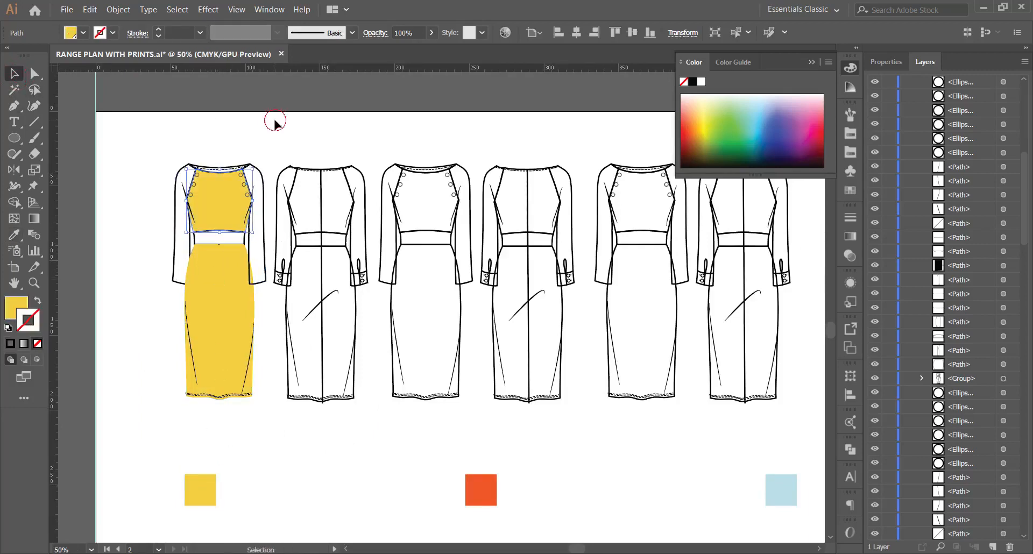
{"action": "left_click", "coordinate": [275, 121]}
{"action": "left_click", "coordinate": [294, 233]}
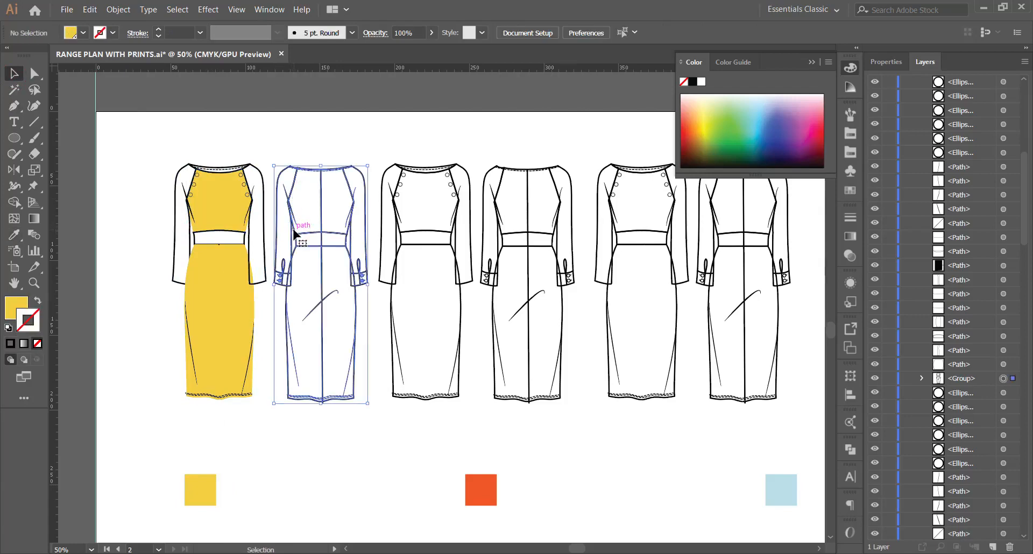
{"action": "right_click", "coordinate": [295, 233]}
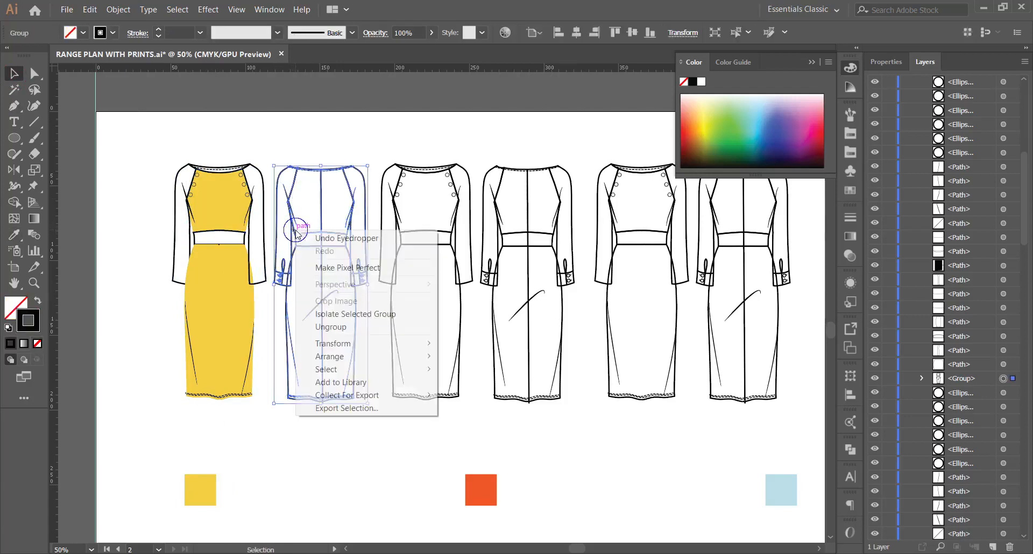
{"action": "left_click", "coordinate": [331, 328]}
{"action": "left_click", "coordinate": [323, 427]}
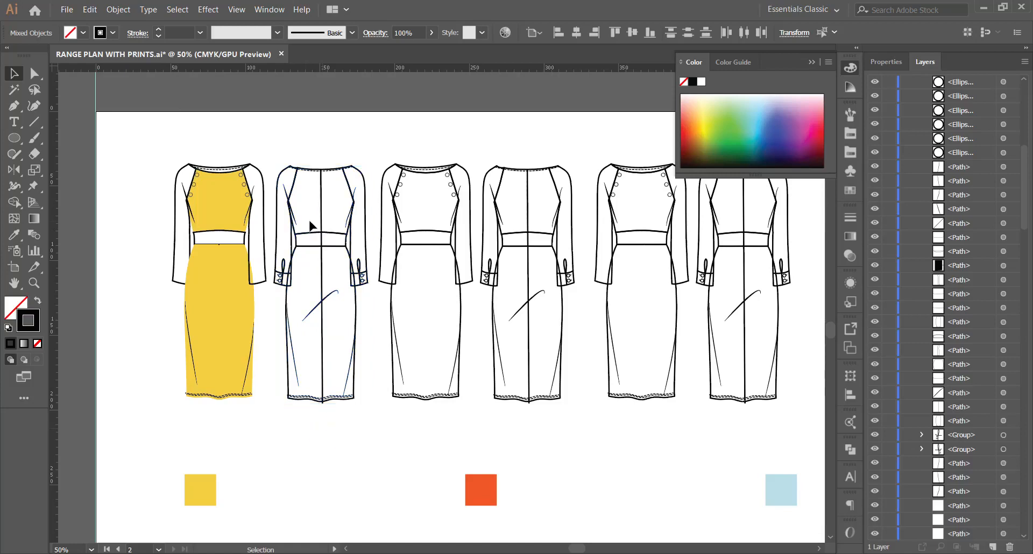
{"action": "key", "text": "ctrl+z"}
{"action": "key", "text": "ctrl+z"}
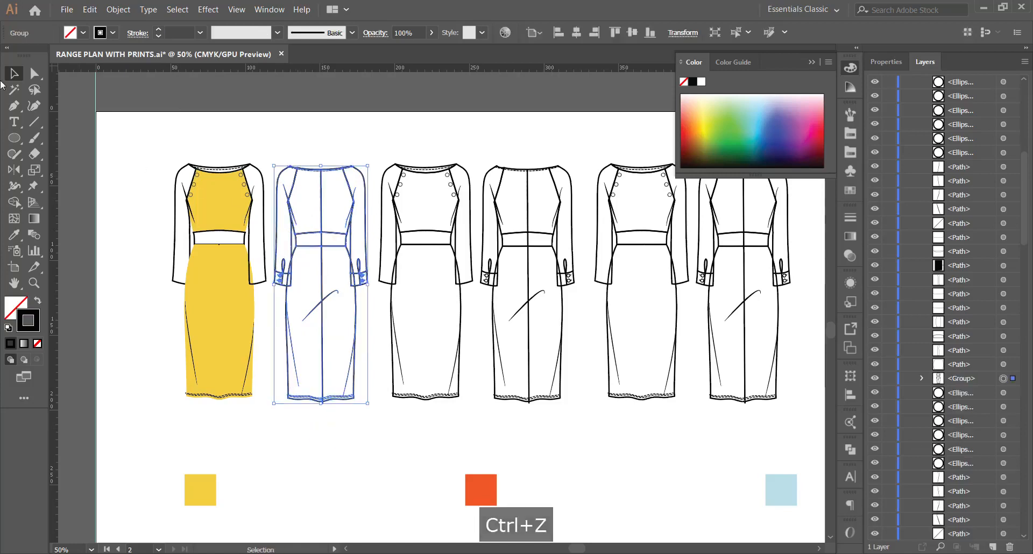
Try to apply the yellow swatch colour to the whole grouped back view of the first dress, and undo it.
{"action": "key", "text": "i"}
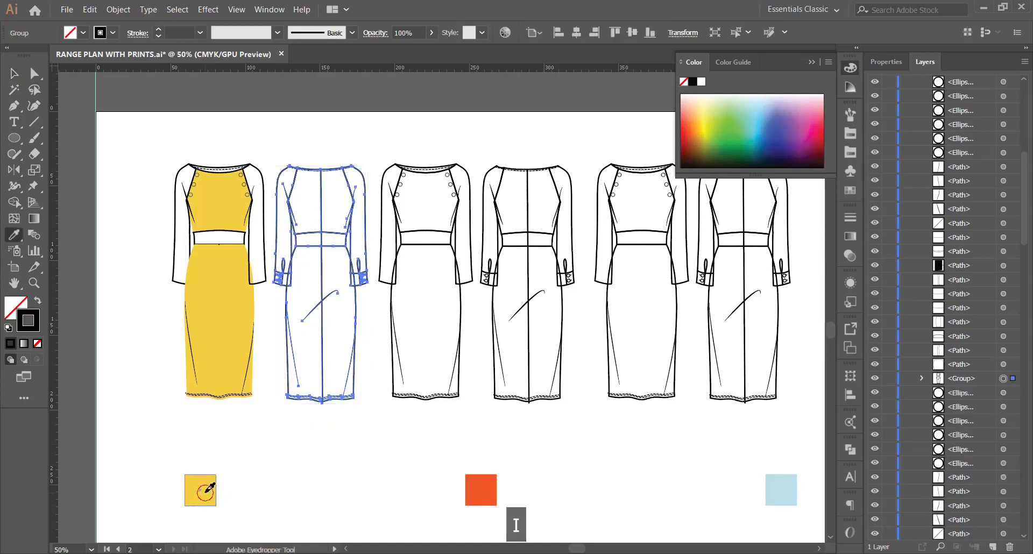
{"action": "left_click", "coordinate": [205, 491]}
{"action": "key", "text": "ctrl+z"}
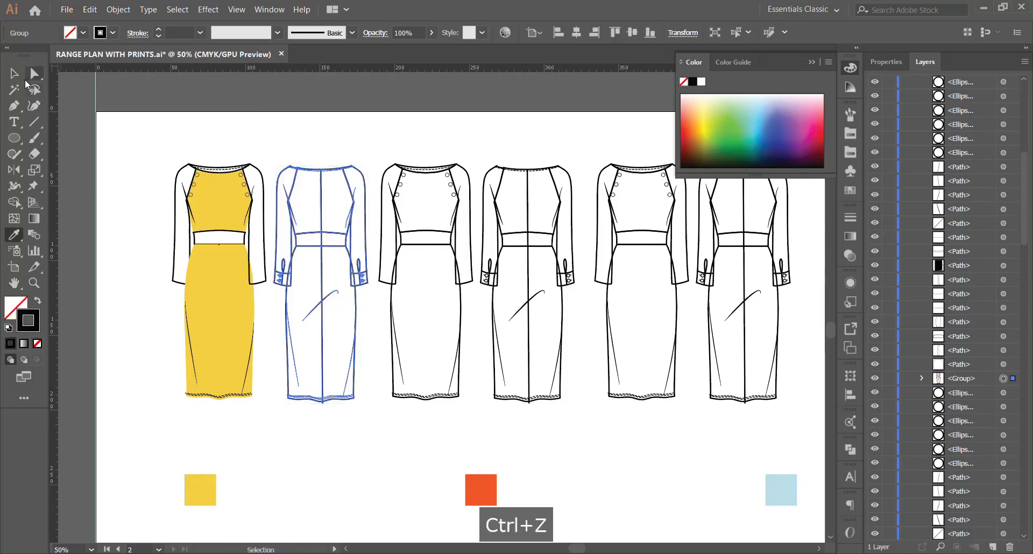
{"action": "left_click", "coordinate": [16, 74]}
{"action": "left_click", "coordinate": [342, 152]}
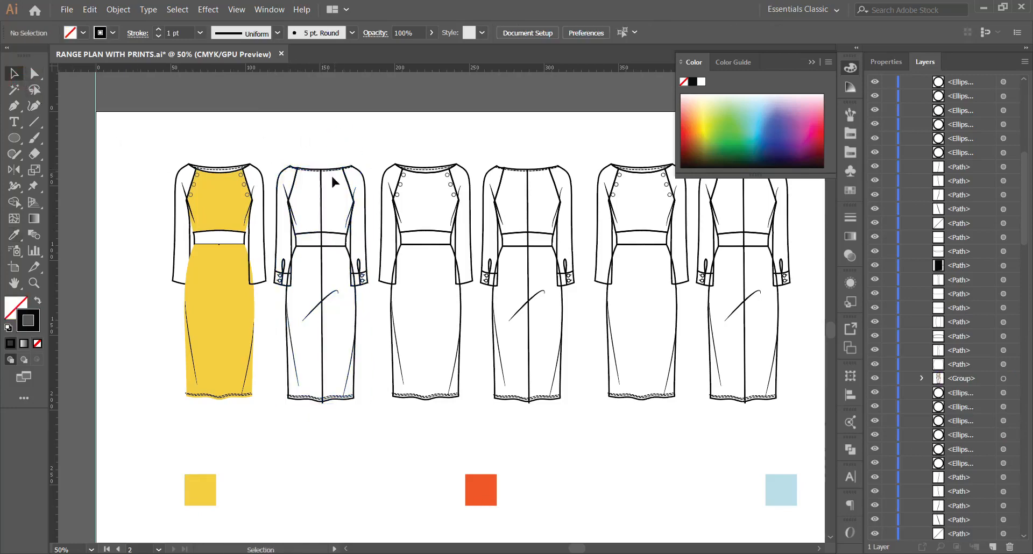
Ungroup the back views of all three dresses.
{"action": "left_click", "coordinate": [321, 230]}
{"action": "right_click", "coordinate": [323, 231]}
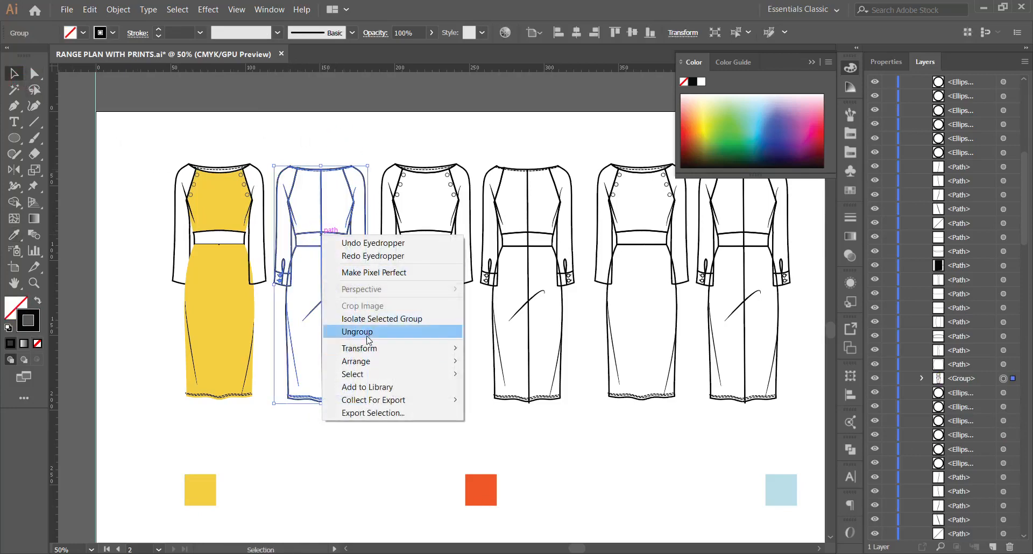
{"action": "left_click", "coordinate": [345, 330]}
{"action": "left_click", "coordinate": [345, 433]}
{"action": "left_click", "coordinate": [491, 268]}
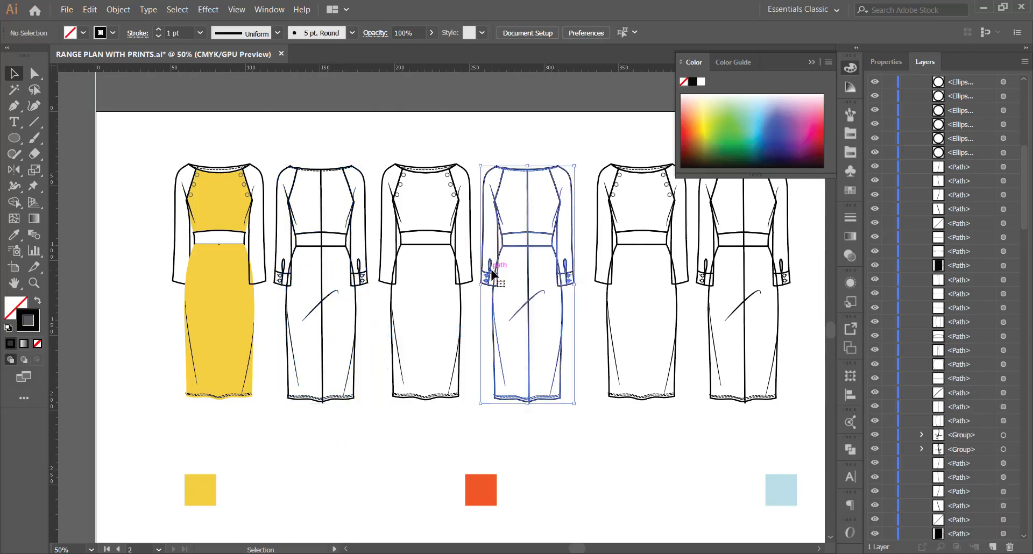
{"action": "right_click", "coordinate": [491, 269]}
{"action": "left_click", "coordinate": [555, 369]}
{"action": "left_click", "coordinate": [627, 434]}
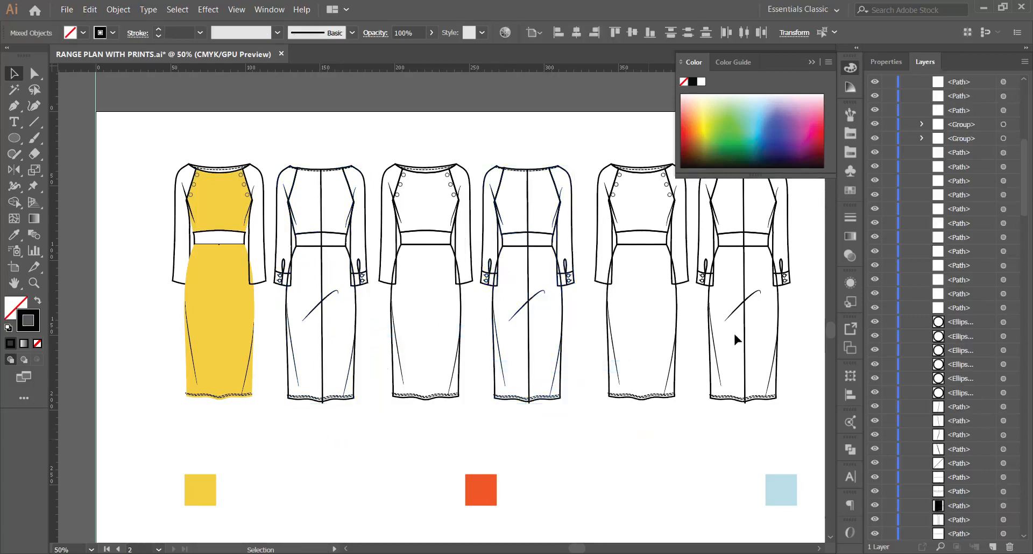
{"action": "left_click", "coordinate": [745, 322]}
{"action": "right_click", "coordinate": [746, 315]}
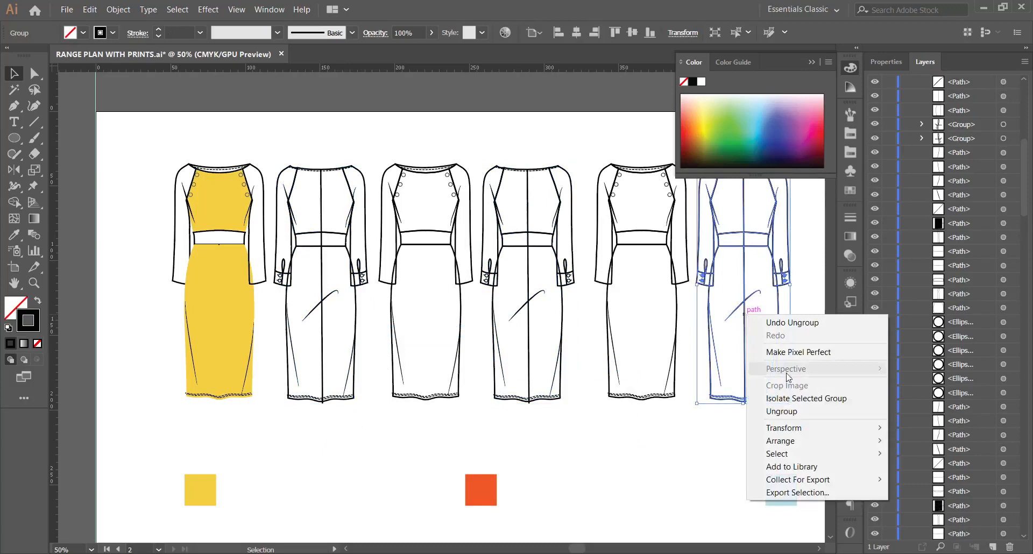
{"action": "left_click", "coordinate": [766, 408]}
Fill the bodice of the first dress's back view with the yellow sampled from its front view.
{"action": "left_click", "coordinate": [296, 234]}
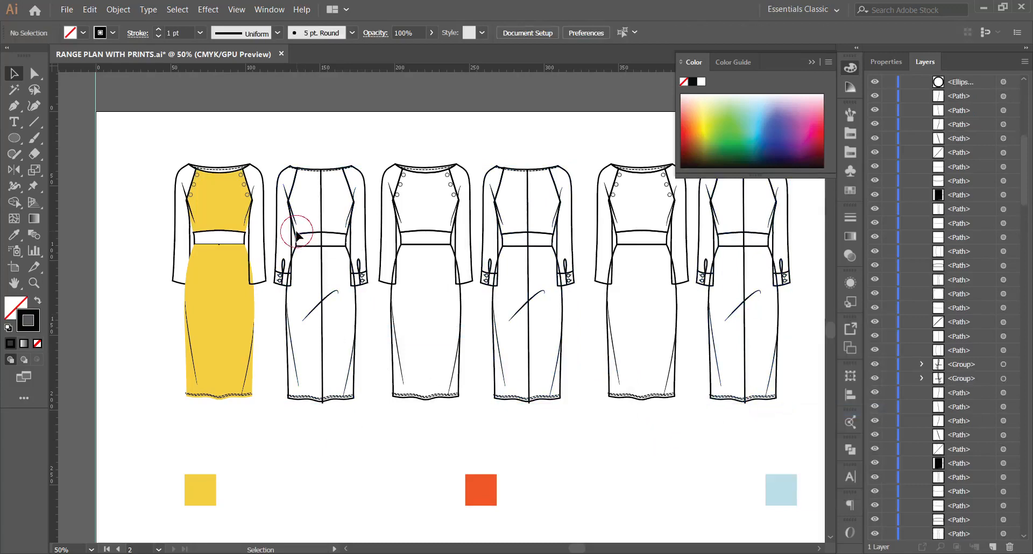
{"action": "left_click", "coordinate": [297, 233]}
{"action": "key", "text": "i"}
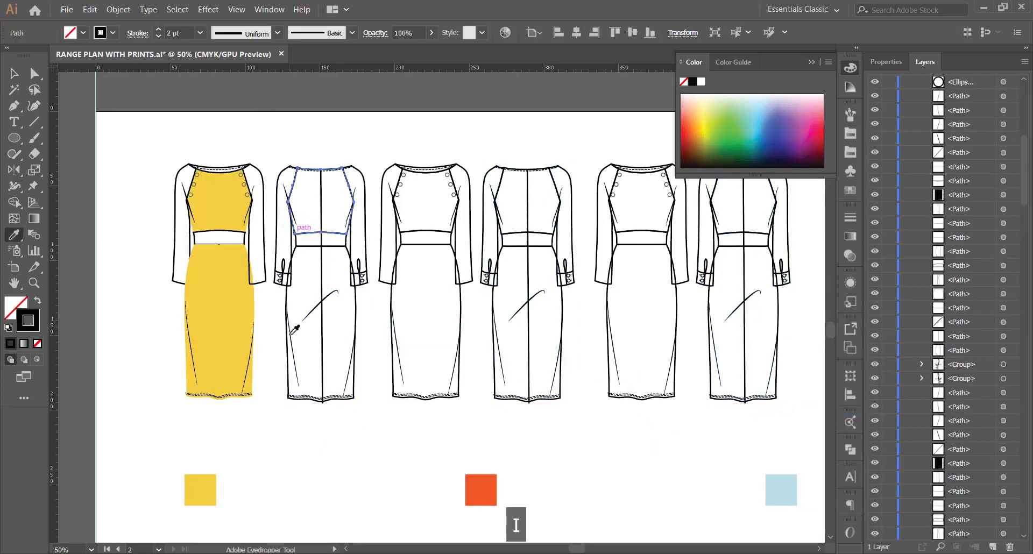
{"action": "left_click", "coordinate": [230, 316]}
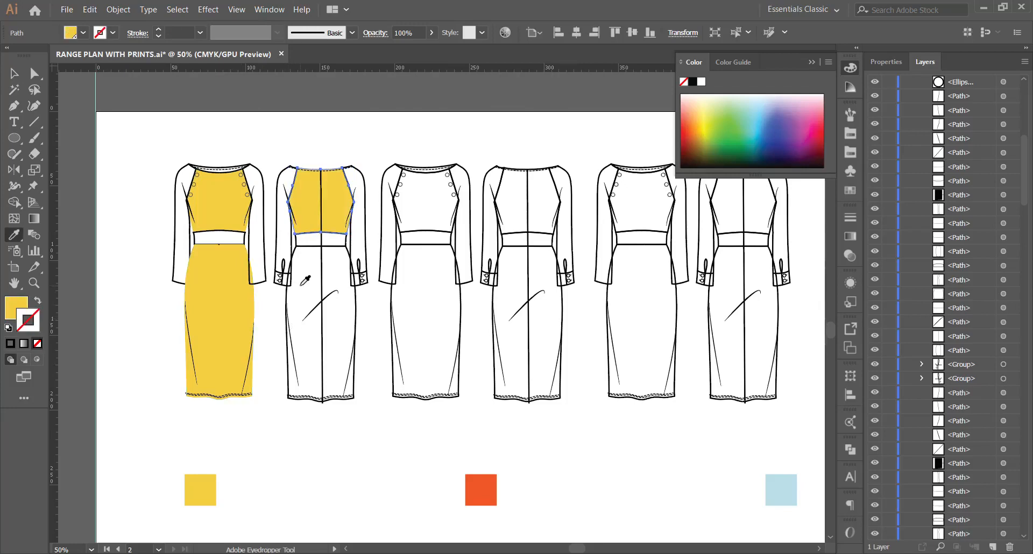
Fill the skirt of the first dress's back view with the yellow sampled from the front-view skirt.
{"action": "key", "text": "a"}
{"action": "left_click", "coordinate": [285, 357]}
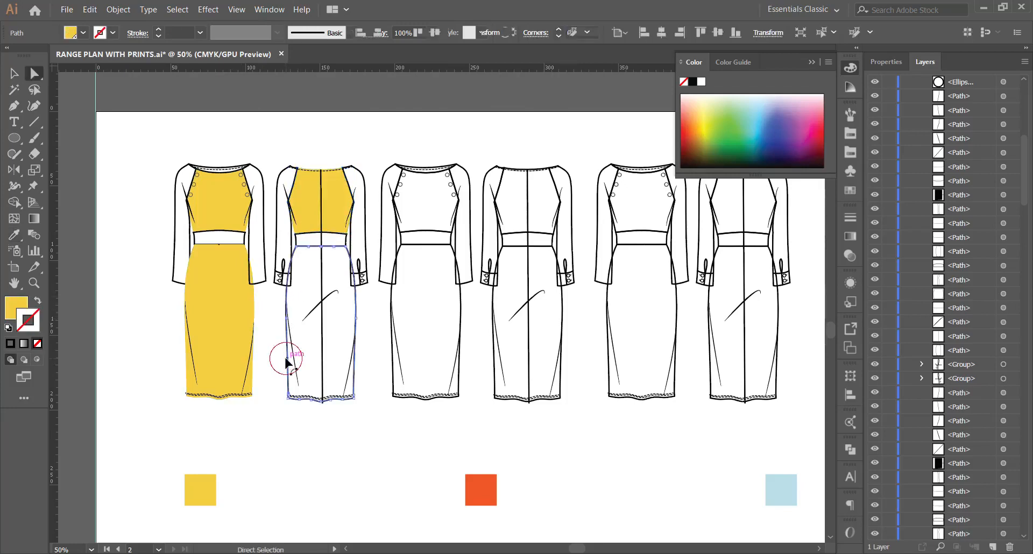
{"action": "key", "text": "i"}
{"action": "left_click", "coordinate": [234, 312]}
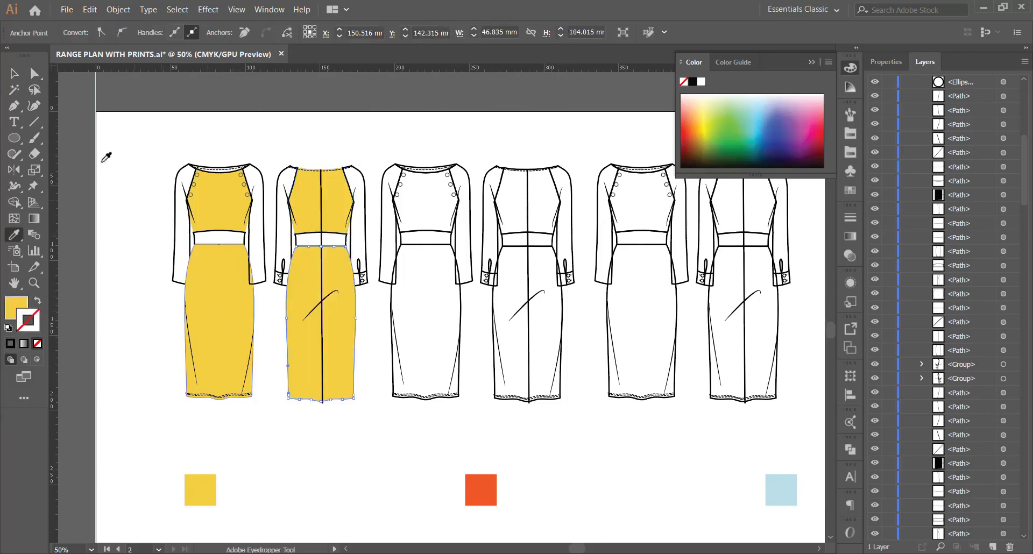
Send the yellow skirt and bodice of the first dress's back view to the back, behind the detail lines.
{"action": "left_click", "coordinate": [15, 78]}
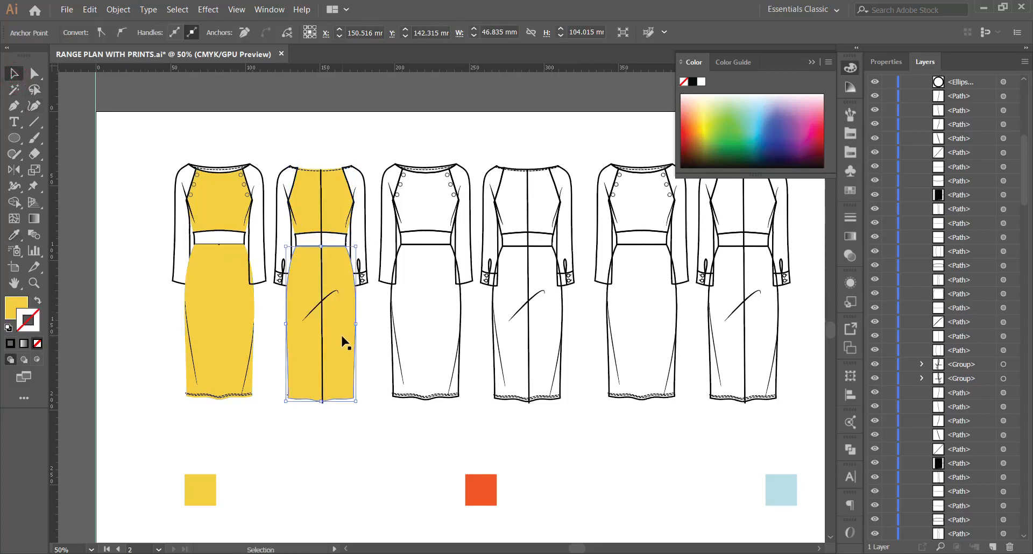
{"action": "scroll", "coordinate": [344, 342], "scroll_direction": "up", "scroll_amount": 2}
{"action": "right_click", "coordinate": [333, 386]}
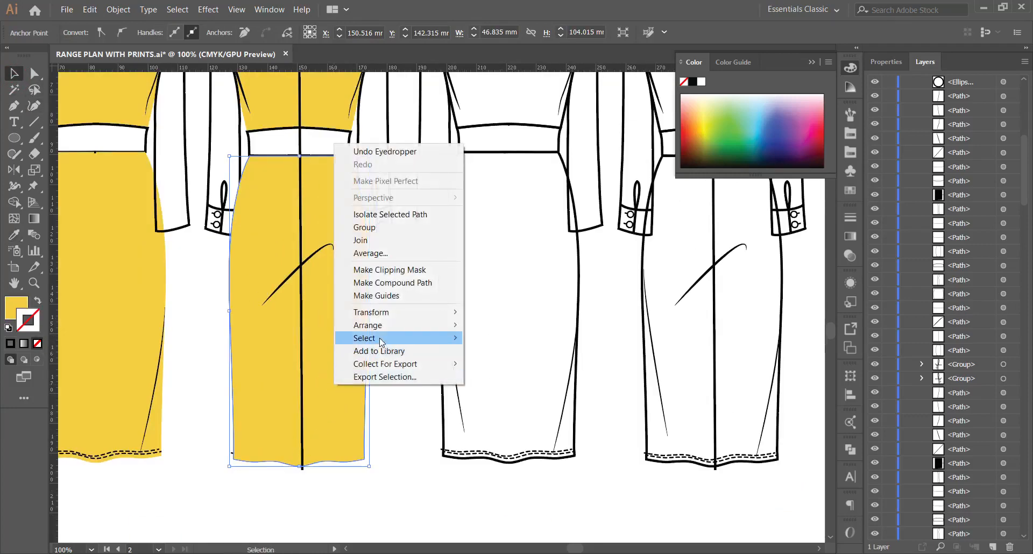
{"action": "mouse_move", "coordinate": [387, 325]}
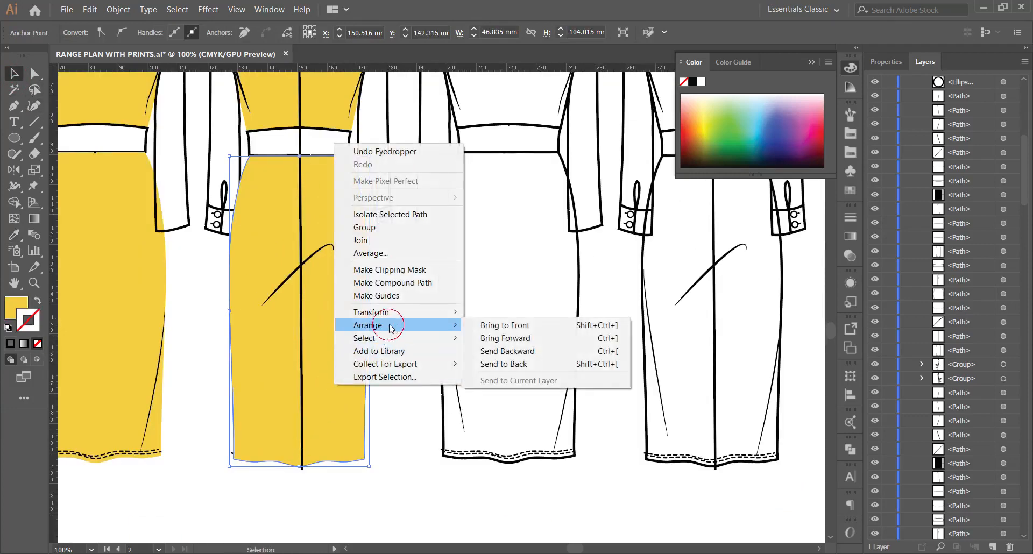
{"action": "left_click", "coordinate": [387, 409]}
{"action": "scroll", "coordinate": [357, 277], "scroll_direction": "down", "scroll_amount": 2}
{"action": "right_click", "coordinate": [345, 172]}
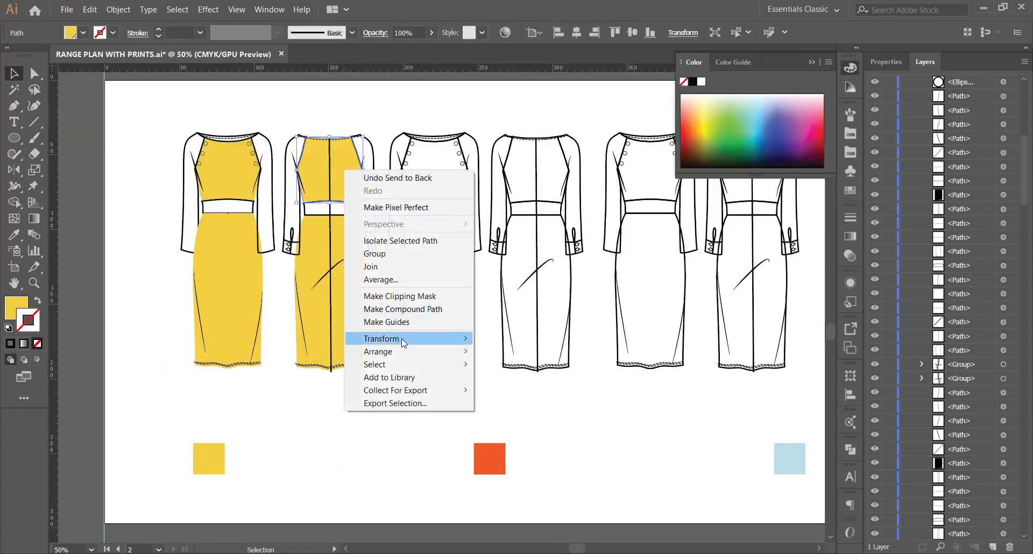
{"action": "mouse_move", "coordinate": [390, 351]}
{"action": "left_click", "coordinate": [517, 391]}
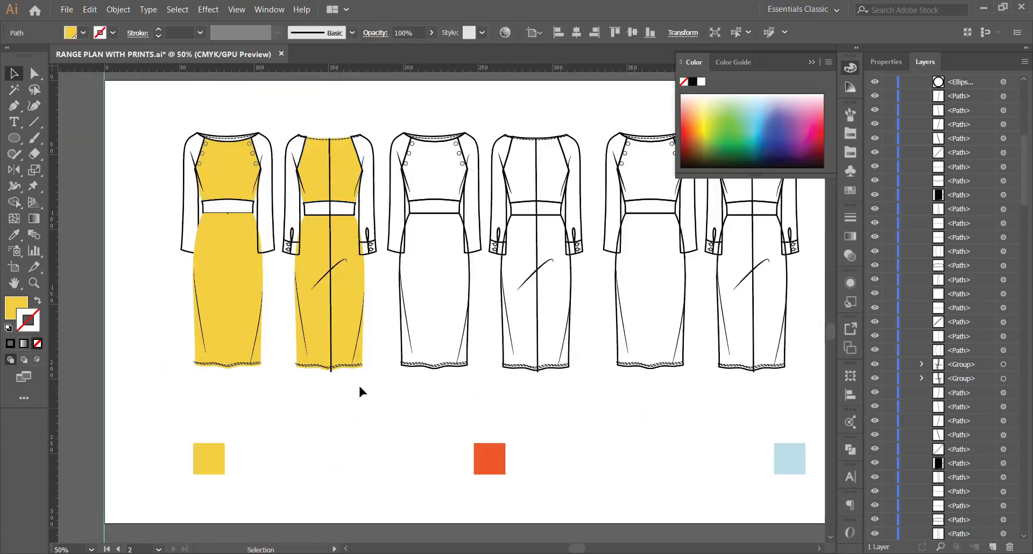
{"action": "left_click", "coordinate": [360, 388]}
Give the skirt of the first dress's front view a black 2 pt stroke.
{"action": "scroll", "coordinate": [228, 245], "scroll_direction": "up", "scroll_amount": 2}
{"action": "scroll", "coordinate": [236, 234], "scroll_direction": "down", "scroll_amount": 2}
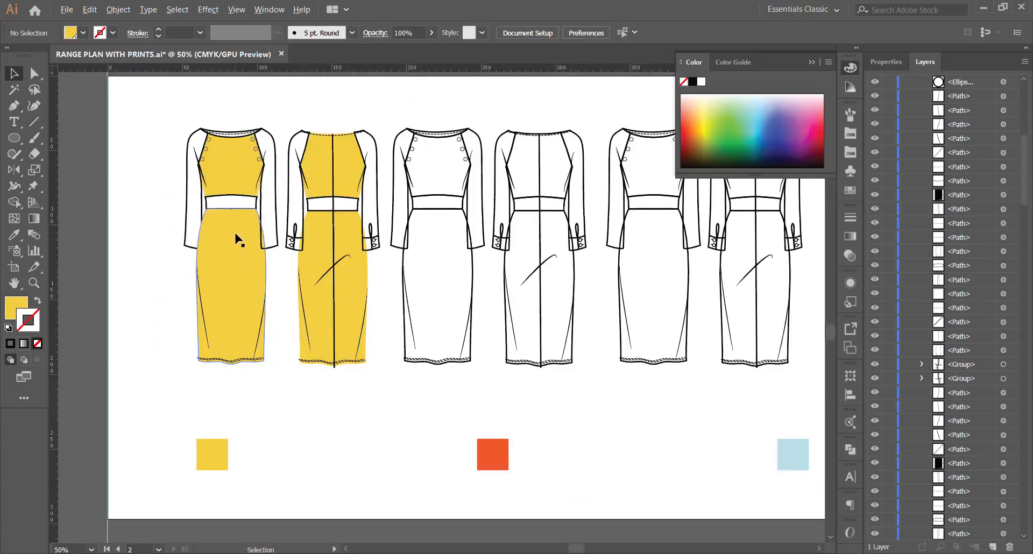
{"action": "scroll", "coordinate": [237, 239], "scroll_direction": "up", "scroll_amount": 2}
{"action": "left_click", "coordinate": [239, 231]}
{"action": "scroll", "coordinate": [239, 231], "scroll_direction": "down", "scroll_amount": 1}
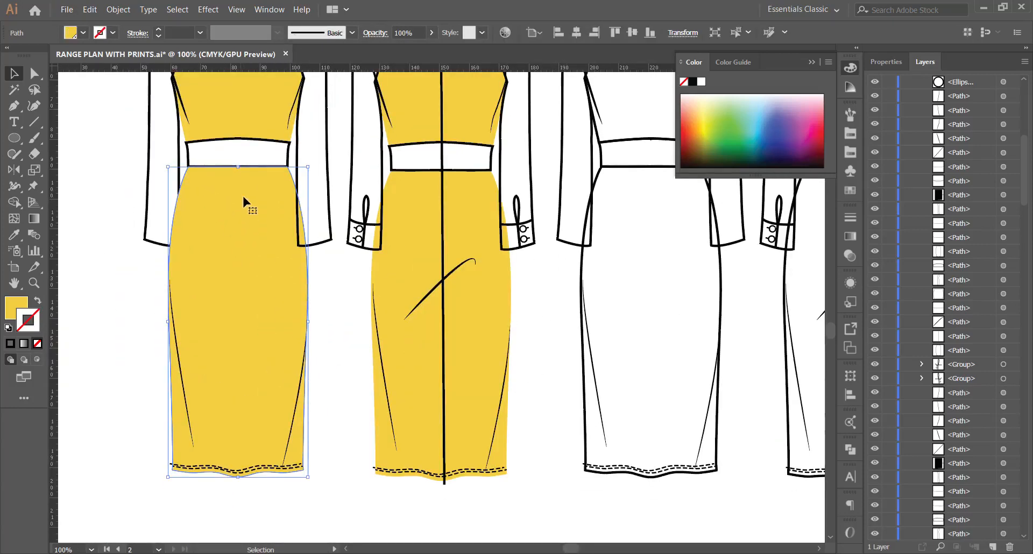
{"action": "left_click", "coordinate": [113, 33]}
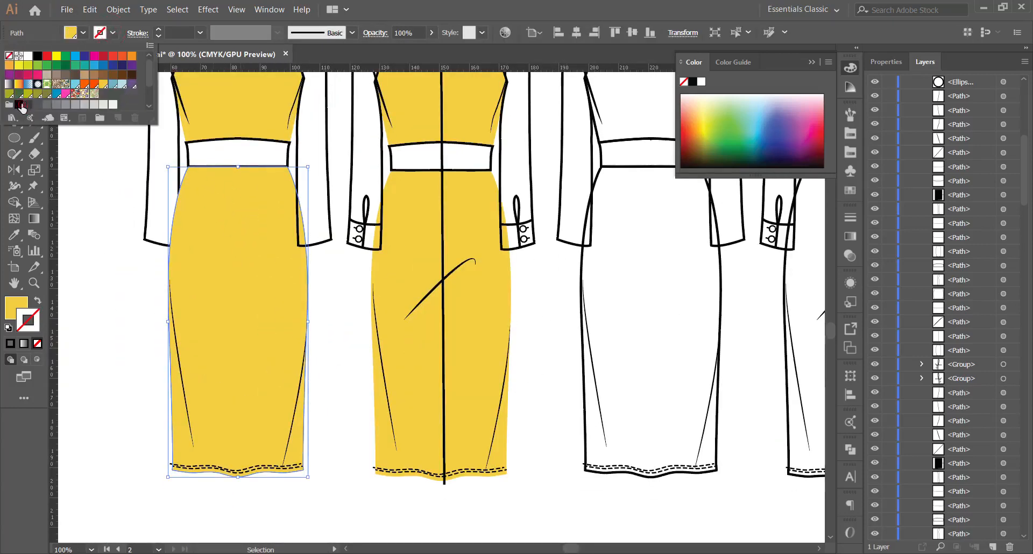
{"action": "left_click", "coordinate": [21, 105]}
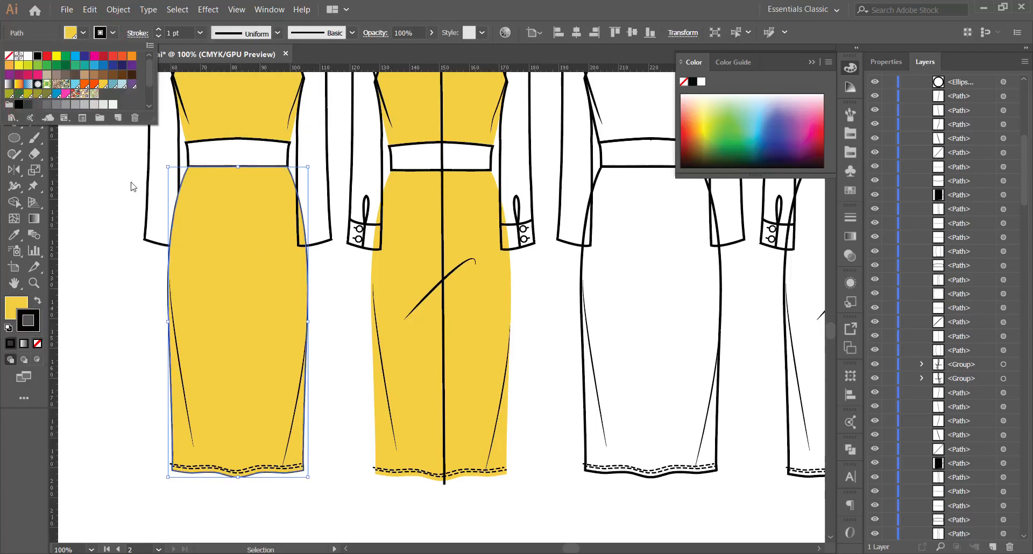
{"action": "left_click", "coordinate": [159, 30]}
{"action": "left_click", "coordinate": [158, 30]}
{"action": "left_click", "coordinate": [130, 239]}
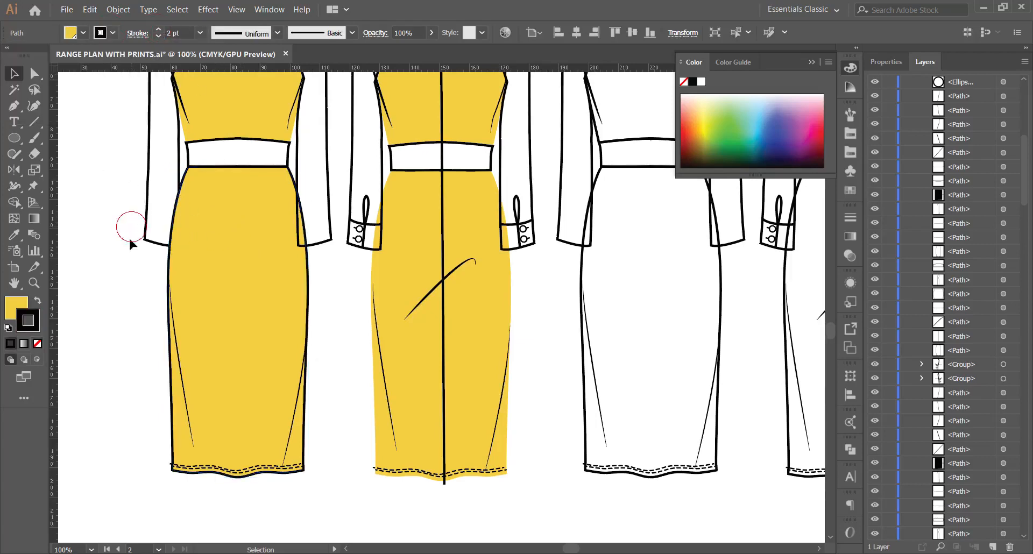
Copy the skirt's yellow fill and black 2 pt stroke onto the bodice of the first dress's front view with the Eyedropper.
{"action": "scroll", "coordinate": [215, 311], "scroll_direction": "down", "scroll_amount": 2}
{"action": "scroll", "coordinate": [238, 285], "scroll_direction": "up", "scroll_amount": 1}
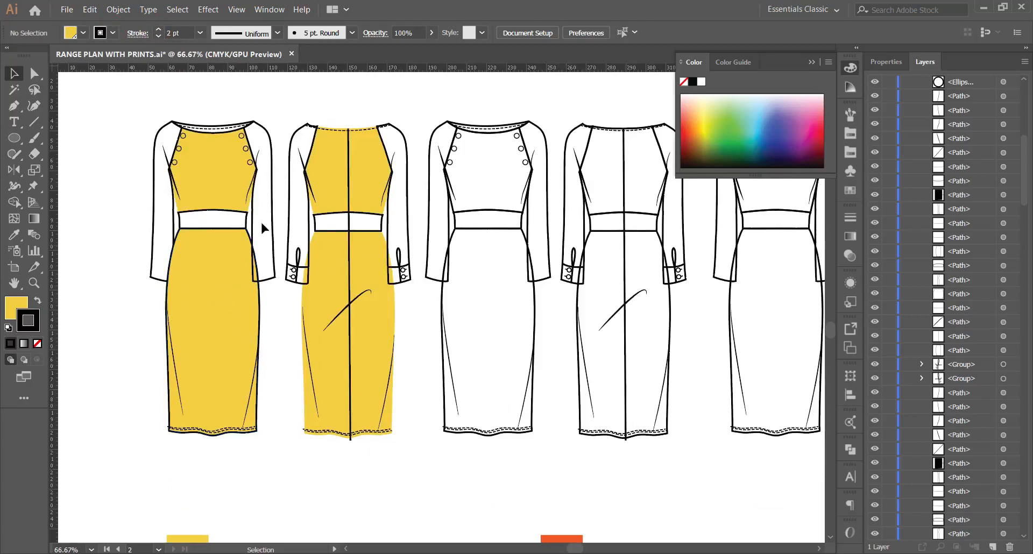
{"action": "scroll", "coordinate": [214, 192], "scroll_direction": "up", "scroll_amount": 3}
{"action": "scroll", "coordinate": [127, 250], "scroll_direction": "up", "scroll_amount": 2}
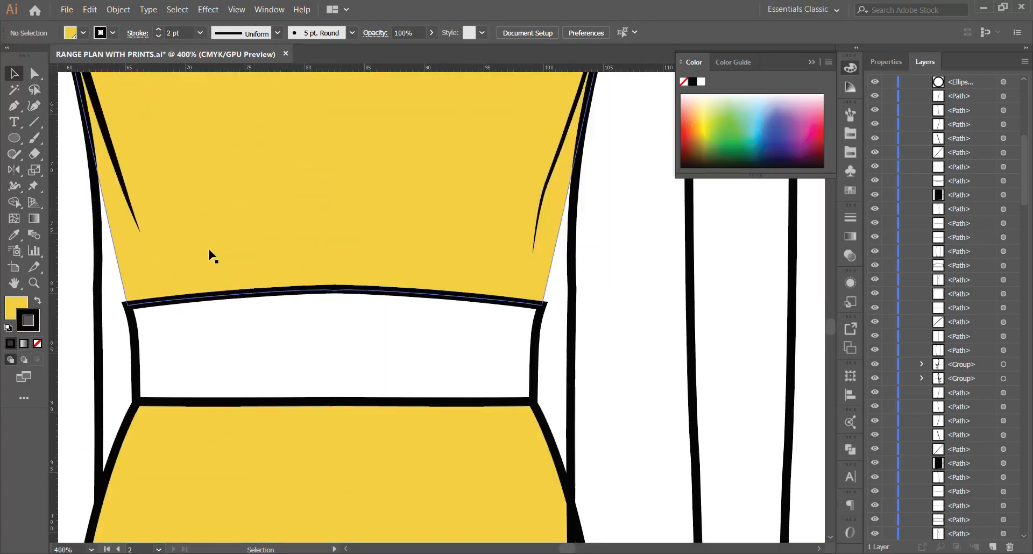
{"action": "scroll", "coordinate": [301, 235], "scroll_direction": "down", "scroll_amount": 3}
{"action": "scroll", "coordinate": [301, 204], "scroll_direction": "down", "scroll_amount": 10}
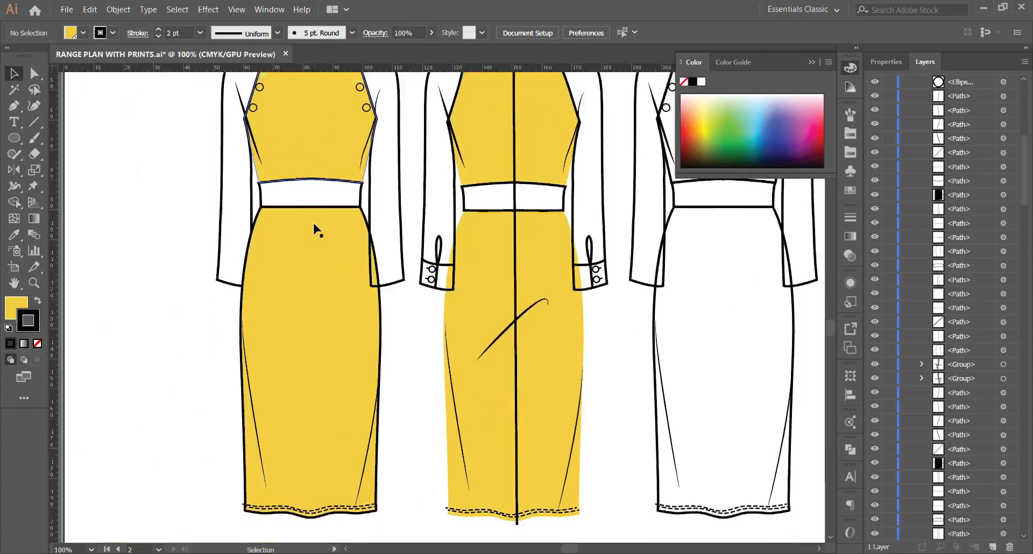
{"action": "left_click", "coordinate": [283, 467]}
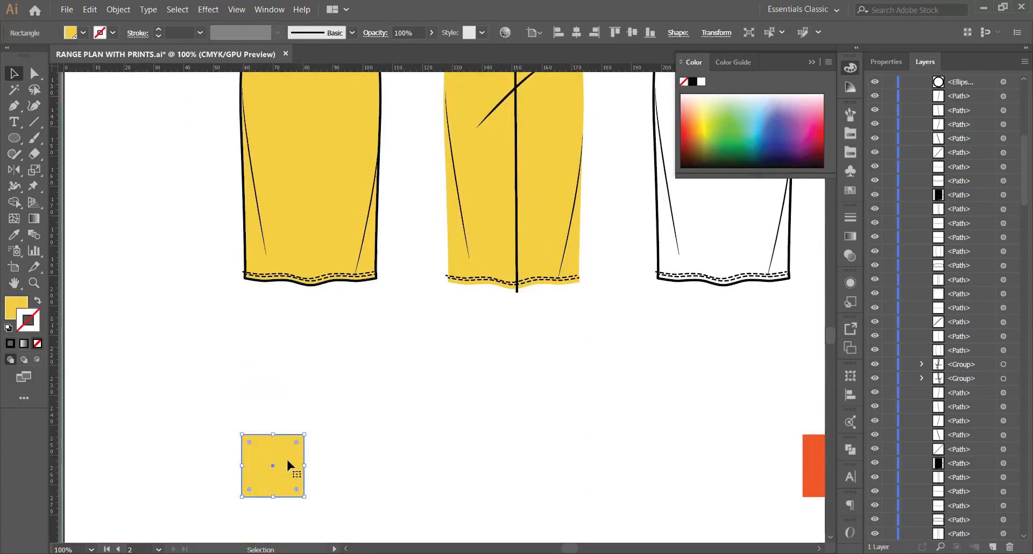
{"action": "scroll", "coordinate": [301, 465], "scroll_direction": "up", "scroll_amount": 8}
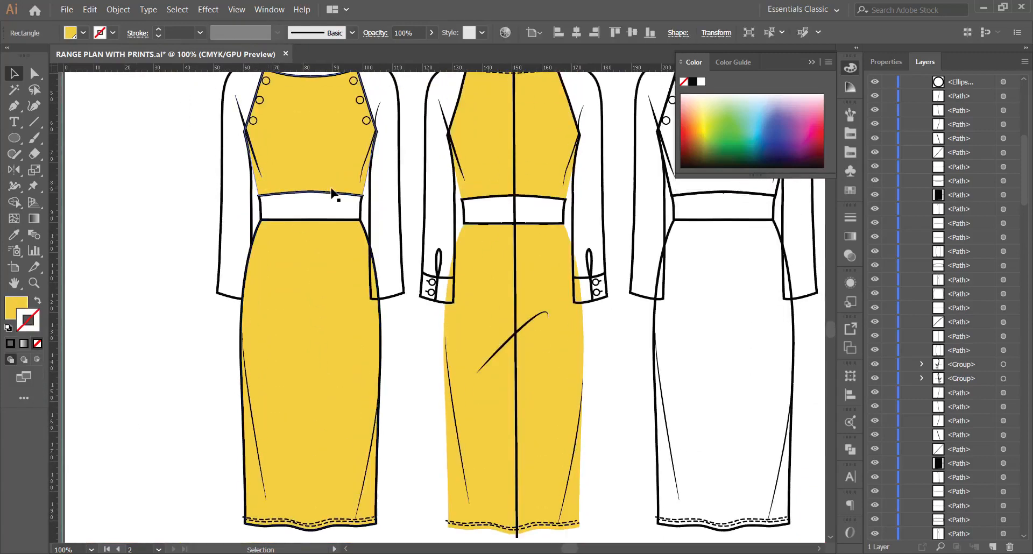
{"action": "left_click", "coordinate": [283, 259]}
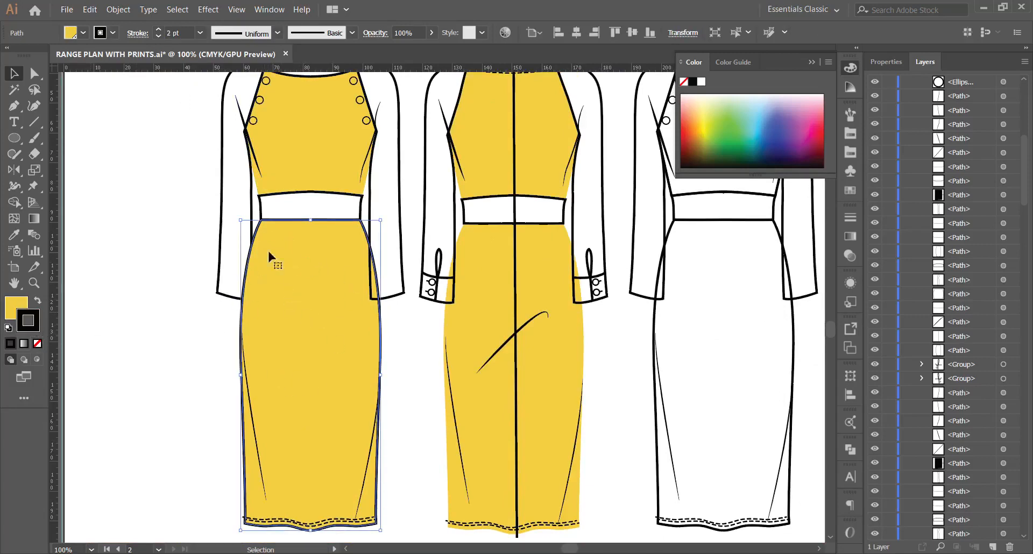
{"action": "left_click", "coordinate": [288, 179]}
Apply the front skirt's yellow fill and black 2 pt stroke to the back view's bodice and skirt with the Eyedropper.
{"action": "key", "text": "a"}
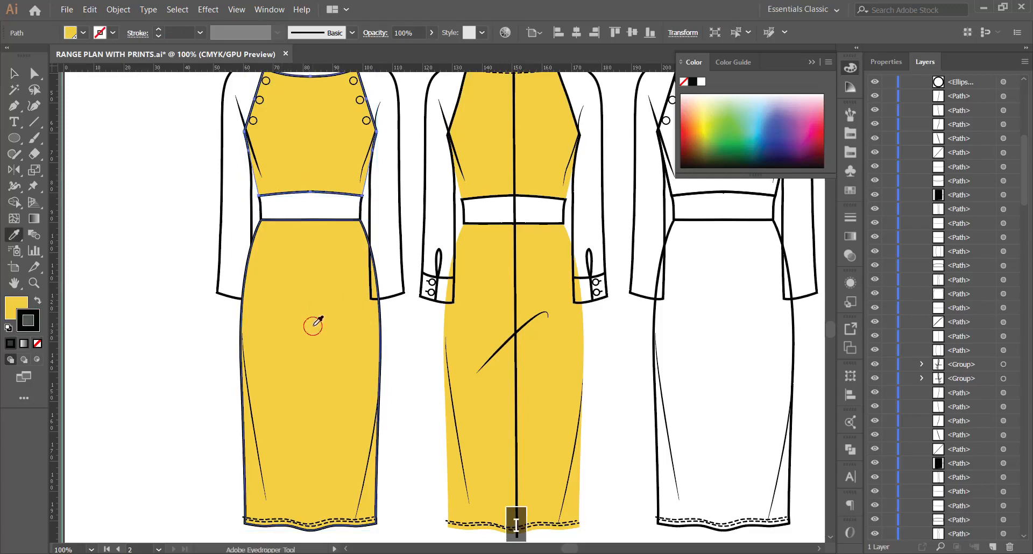
{"action": "left_click", "coordinate": [477, 177]}
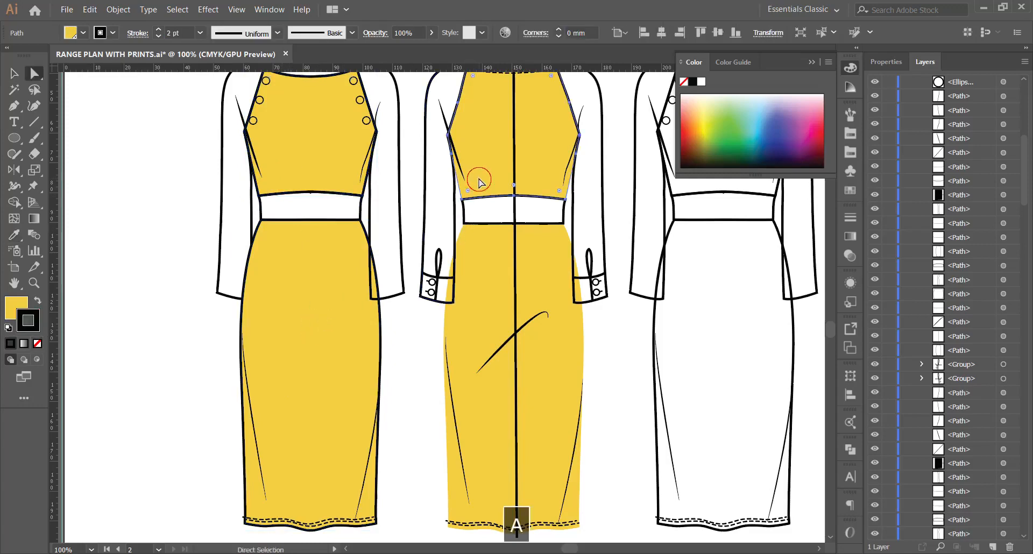
{"action": "key", "text": "i"}
{"action": "left_click", "coordinate": [321, 332]}
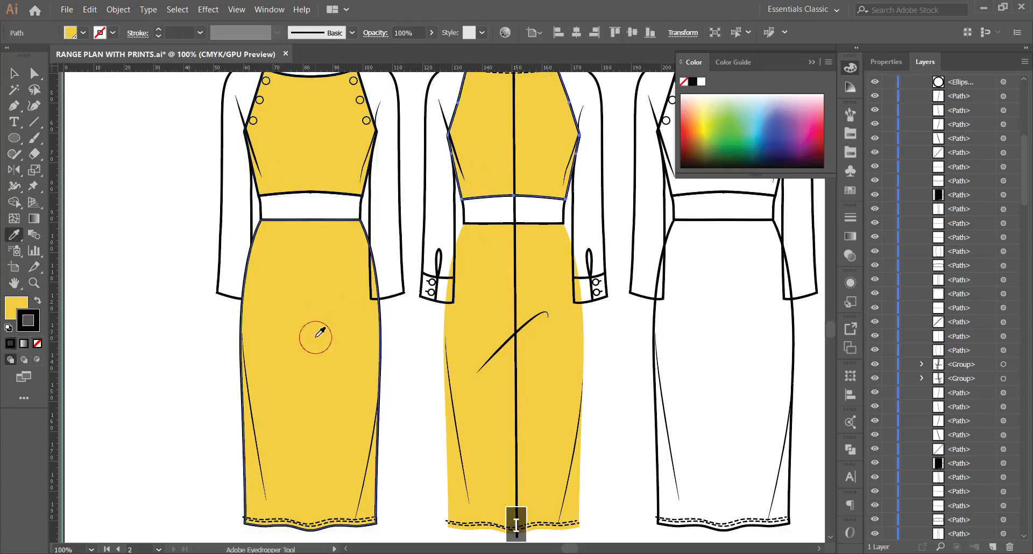
{"action": "left_click", "coordinate": [491, 263], "text": "ctrl"}
{"action": "left_click", "coordinate": [498, 156]}
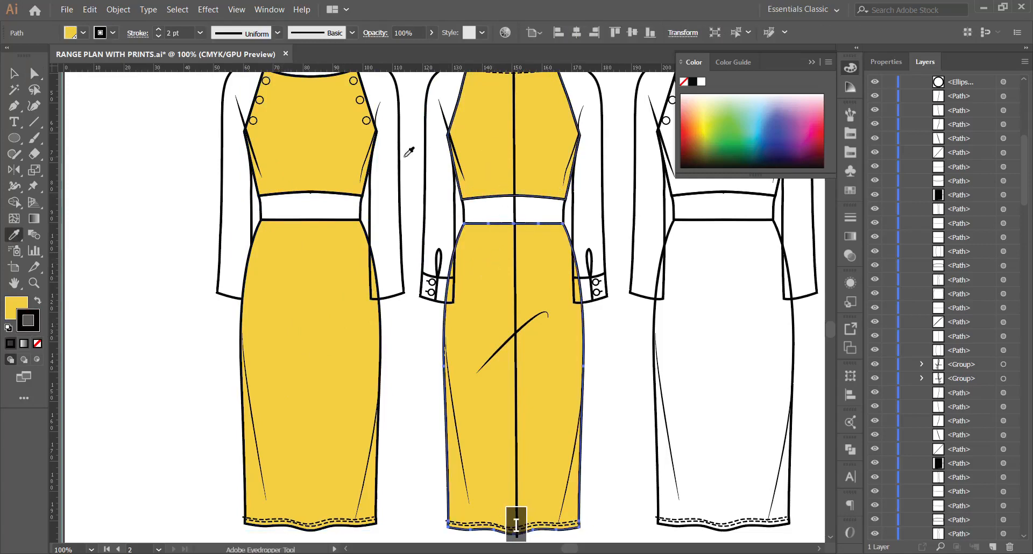
{"action": "key", "text": "v"}
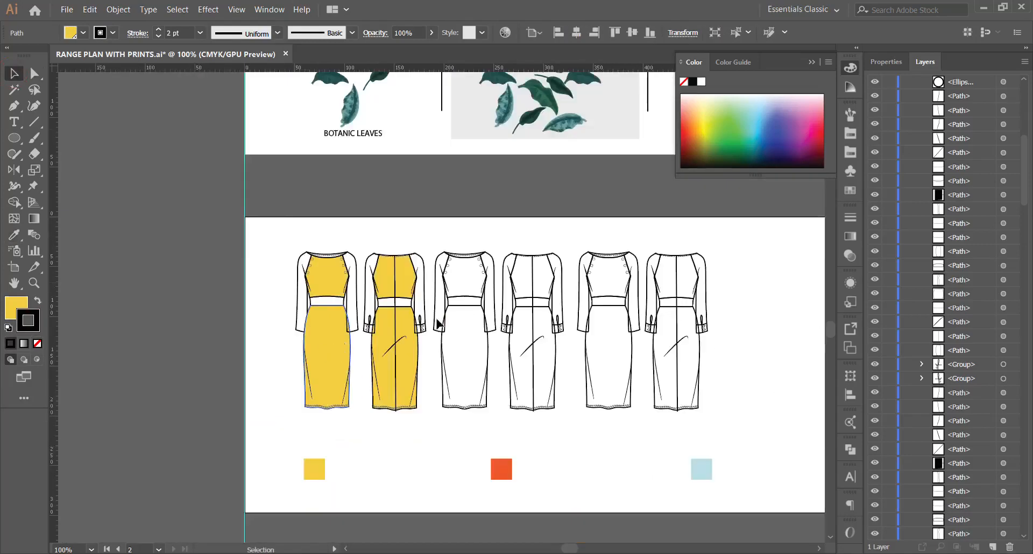
Bring the skirt of the first dress's front view to the front, over the sleeves.
{"action": "scroll", "coordinate": [439, 324], "scroll_direction": "up", "scroll_amount": 2}
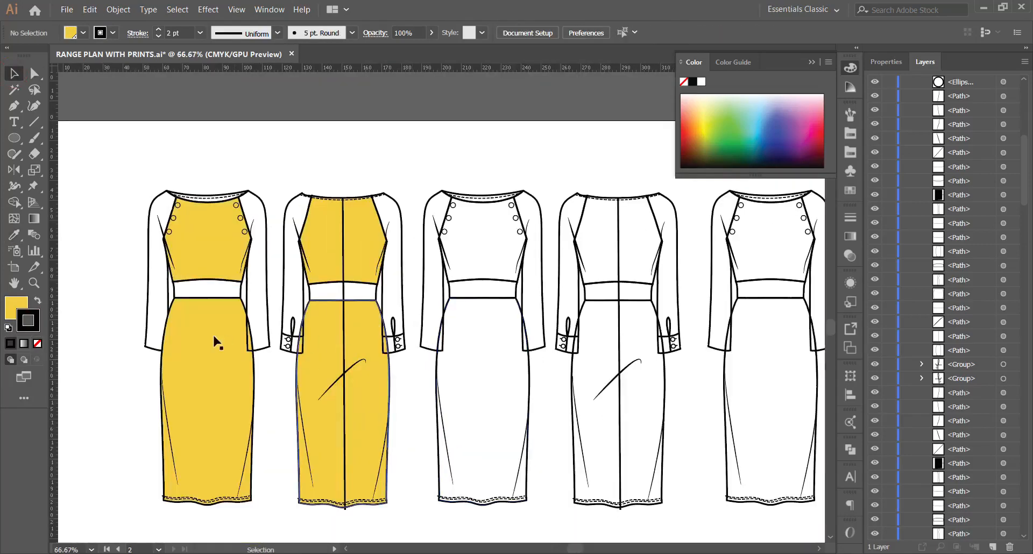
{"action": "scroll", "coordinate": [272, 343], "scroll_direction": "up", "scroll_amount": 2}
{"action": "scroll", "coordinate": [192, 361], "scroll_direction": "down", "scroll_amount": 2}
{"action": "scroll", "coordinate": [196, 356], "scroll_direction": "up", "scroll_amount": 2}
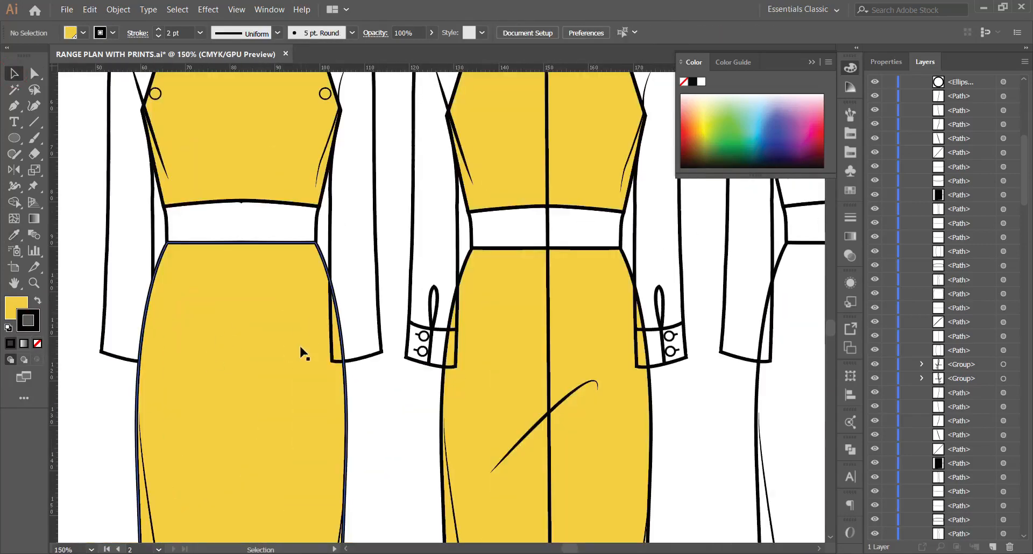
{"action": "right_click", "coordinate": [280, 329]}
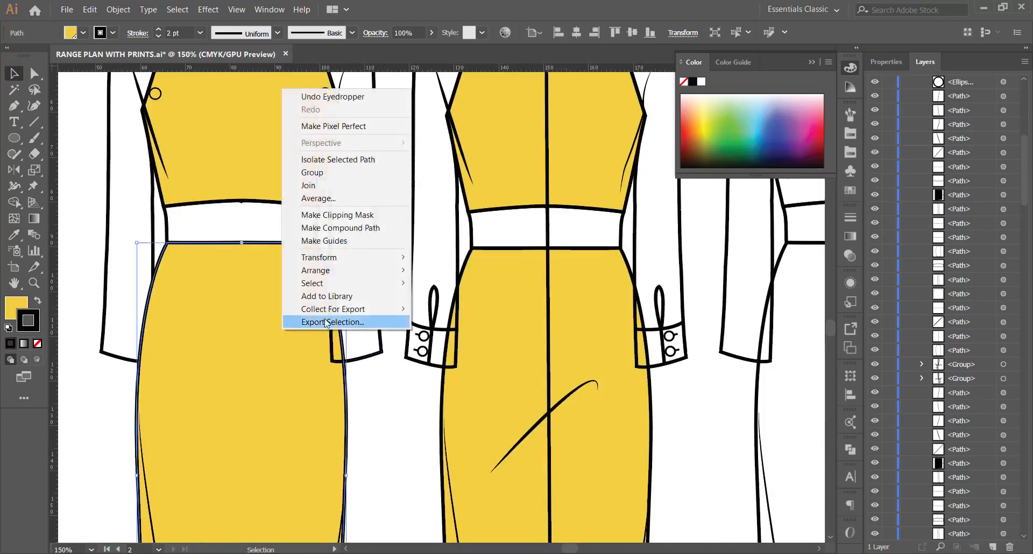
{"action": "mouse_move", "coordinate": [328, 270]}
{"action": "left_click", "coordinate": [447, 296]}
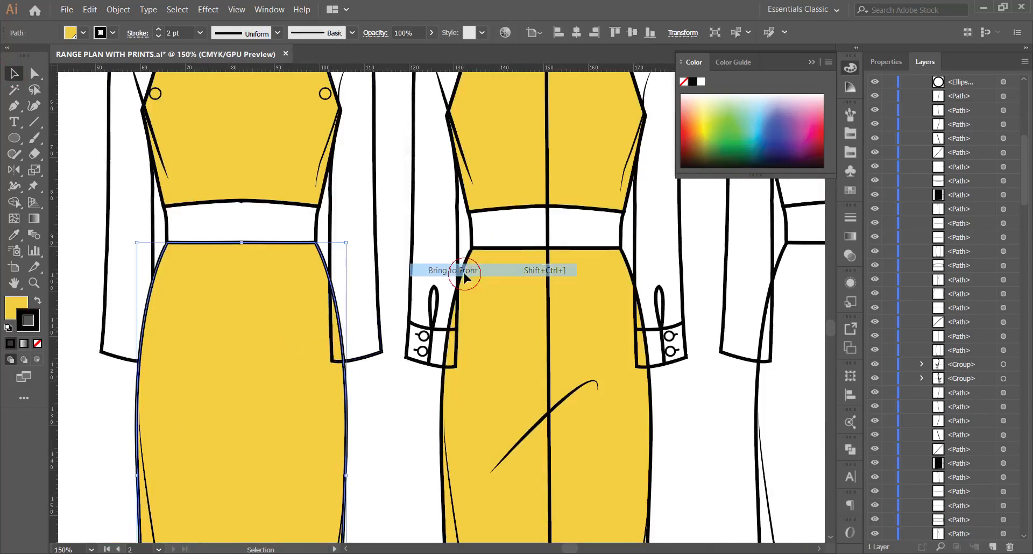
{"action": "left_click", "coordinate": [373, 413]}
Bring the skirt of the first dress's back view to the front, over the sleeves and cuffs.
{"action": "left_click", "coordinate": [467, 303]}
{"action": "right_click", "coordinate": [491, 294]}
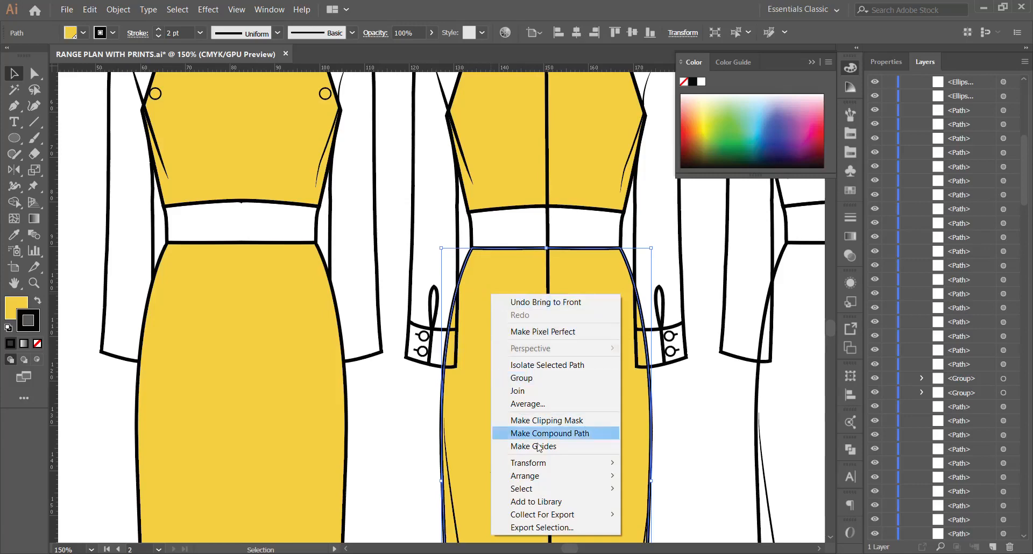
{"action": "mouse_move", "coordinate": [527, 476]}
{"action": "left_click", "coordinate": [675, 475]}
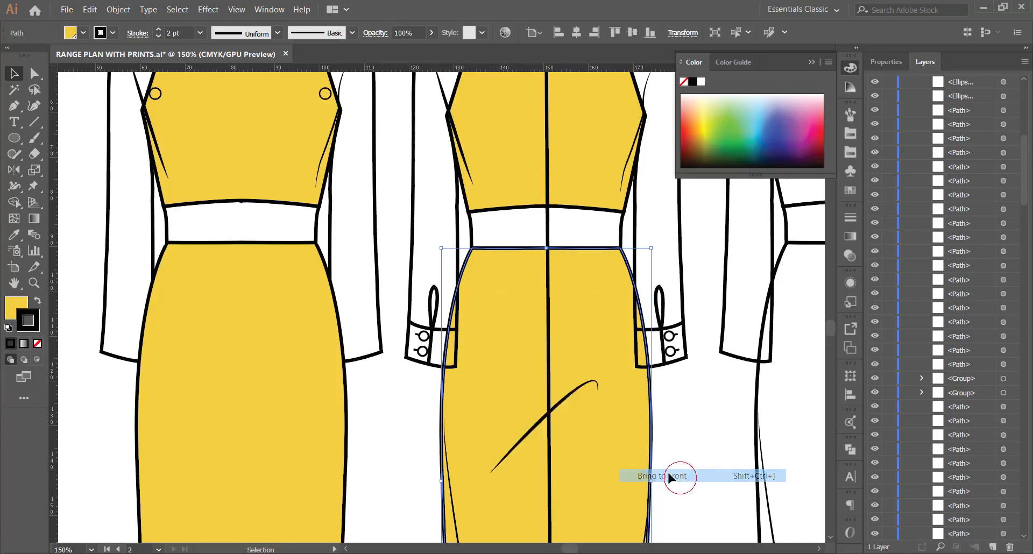
{"action": "left_click", "coordinate": [367, 405]}
Delete the front and back views of the two uncoloured dress copies.
{"action": "scroll", "coordinate": [325, 364], "scroll_direction": "down", "scroll_amount": 5}
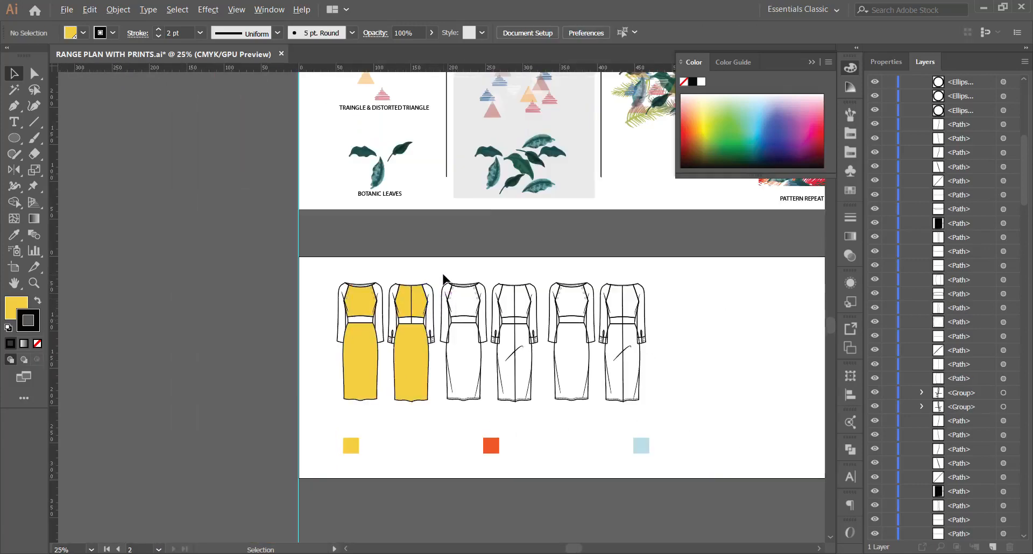
{"action": "left_click_drag", "start_coordinate": [444, 277], "coordinate": [511, 384]}
{"action": "left_click_drag", "start_coordinate": [679, 408], "coordinate": [679, 408]}
{"action": "key", "text": "Delete"}
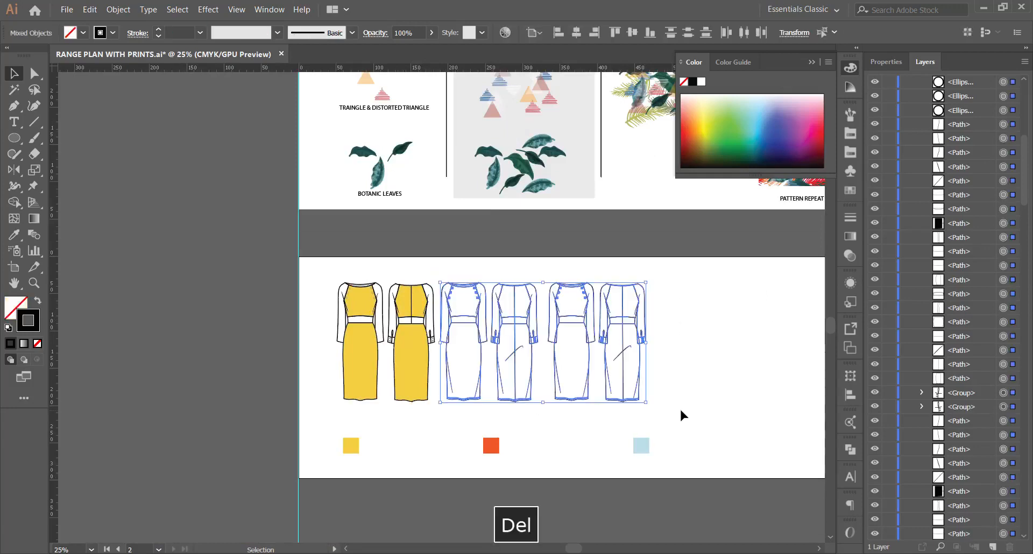
Fill the right sleeve of the dress's front view with the no-background leaf print using the Eyedropper.
{"action": "scroll", "coordinate": [337, 339], "scroll_direction": "up", "scroll_amount": 1}
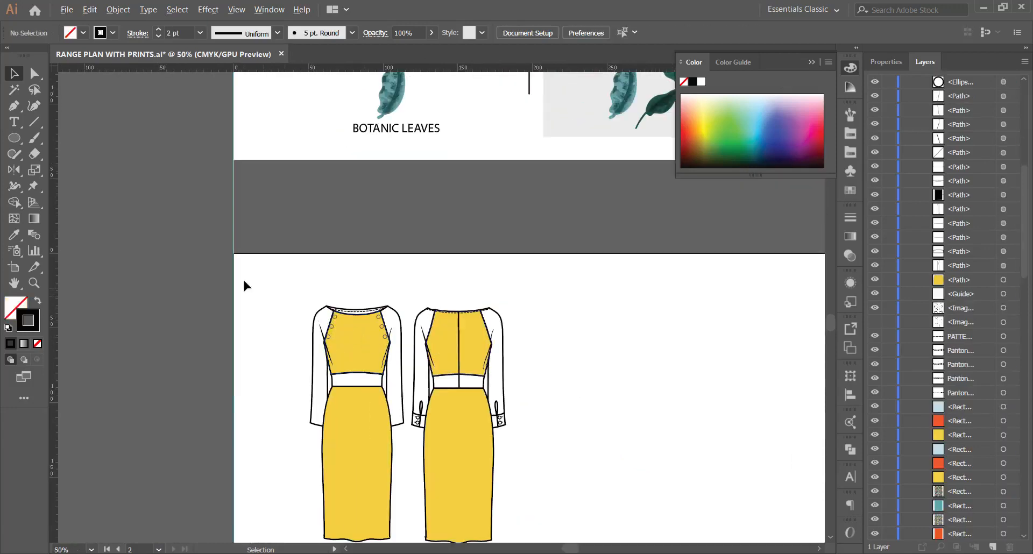
{"action": "scroll", "coordinate": [266, 293], "scroll_direction": "down", "scroll_amount": 3}
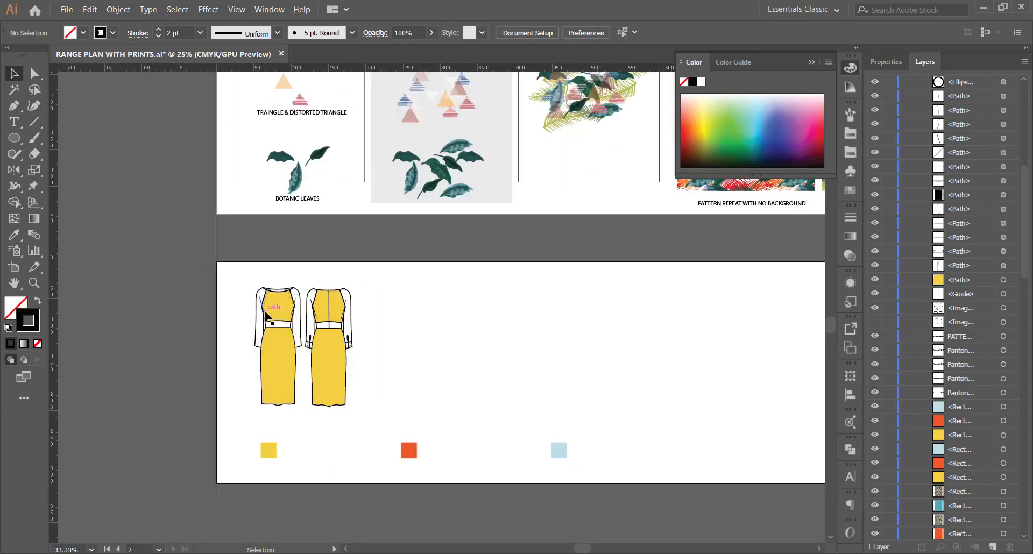
{"action": "scroll", "coordinate": [298, 326], "scroll_direction": "up", "scroll_amount": 1}
{"action": "left_click_drag", "start_coordinate": [299, 327], "coordinate": [305, 313]}
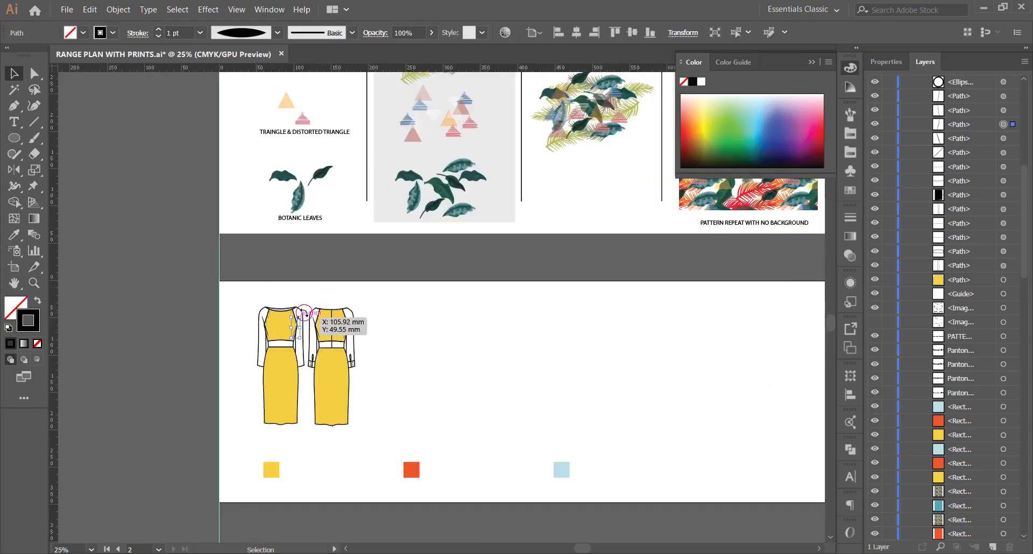
{"action": "scroll", "coordinate": [301, 306], "scroll_direction": "up", "scroll_amount": 3}
{"action": "left_click", "coordinate": [301, 311]}
{"action": "scroll", "coordinate": [362, 270], "scroll_direction": "down", "scroll_amount": 5}
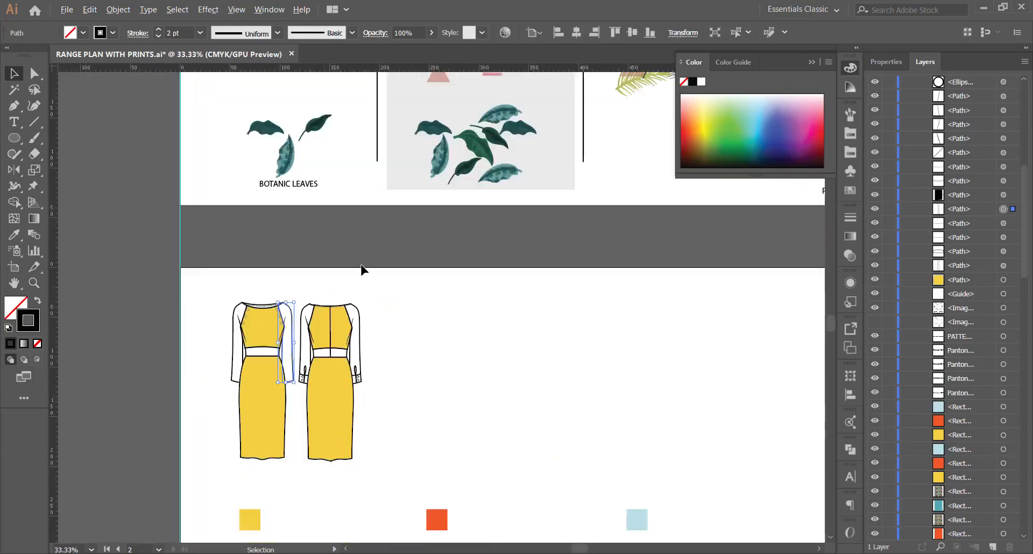
{"action": "scroll", "coordinate": [611, 137], "scroll_direction": "up", "scroll_amount": 2}
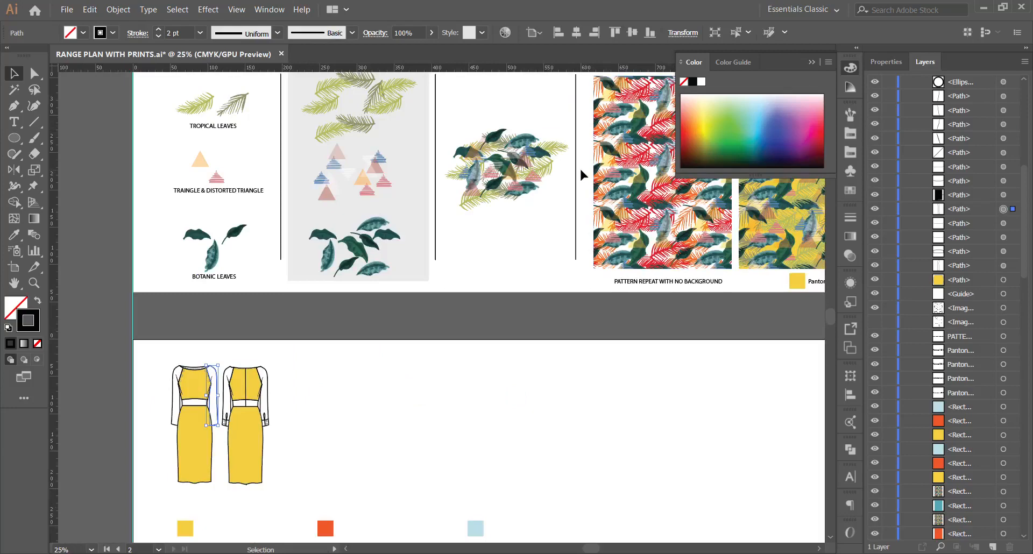
{"action": "key", "text": "i"}
{"action": "scroll", "coordinate": [276, 254], "scroll_direction": "down", "scroll_amount": 2}
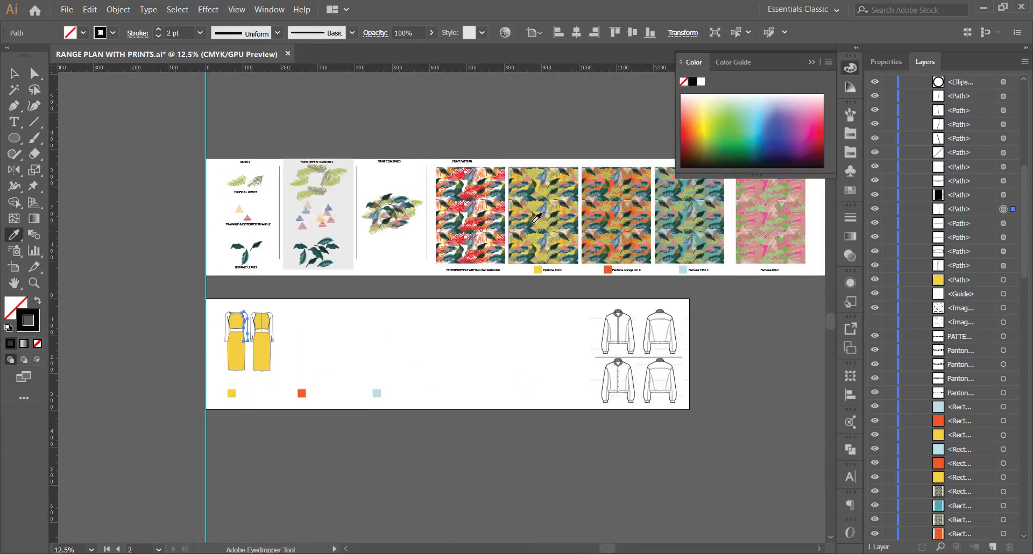
{"action": "left_click", "coordinate": [536, 217]}
{"action": "scroll", "coordinate": [199, 326], "scroll_direction": "up", "scroll_amount": 2}
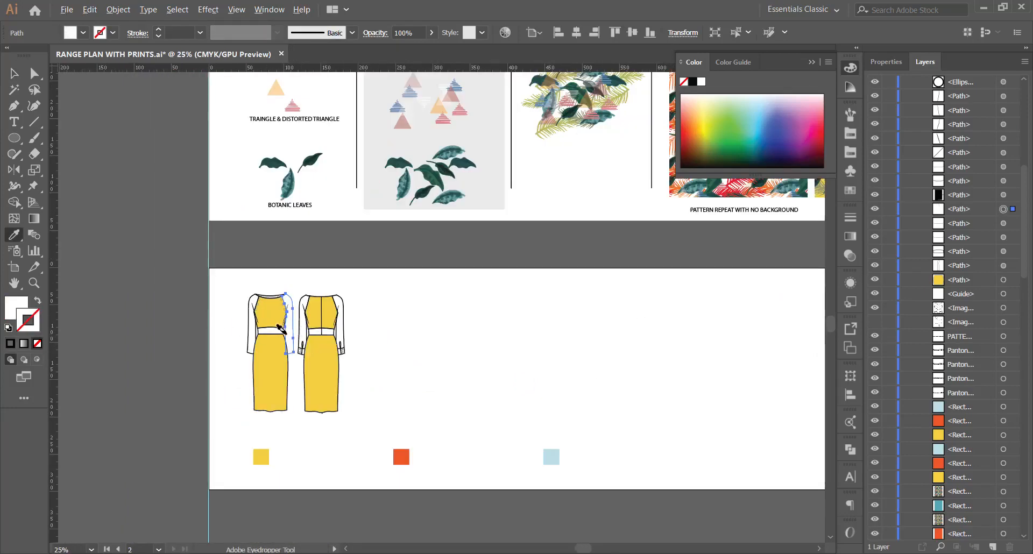
{"action": "scroll", "coordinate": [279, 328], "scroll_direction": "down", "scroll_amount": 3}
{"action": "left_click", "coordinate": [474, 246]}
{"action": "scroll", "coordinate": [298, 336], "scroll_direction": "up", "scroll_amount": 6}
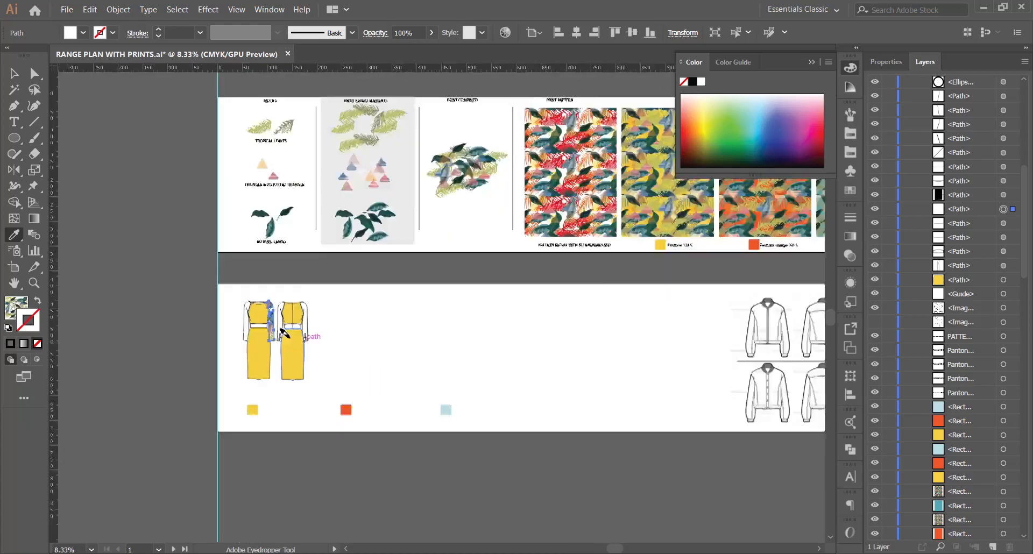
{"action": "left_click", "coordinate": [15, 77]}
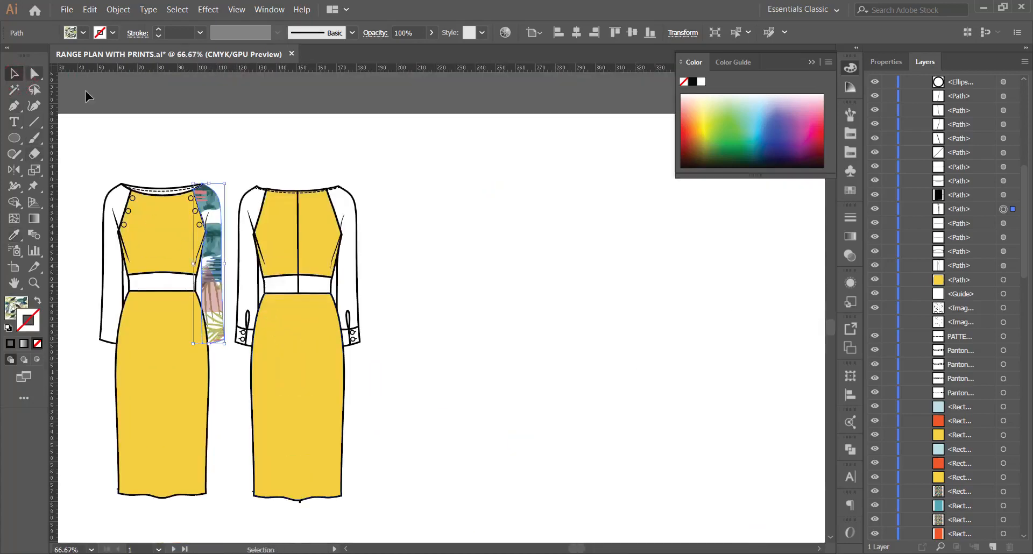
Apply the printed sleeve's leaf pattern to the left sleeve of the front view with the Eyedropper.
{"action": "scroll", "coordinate": [201, 203], "scroll_direction": "up", "scroll_amount": 1}
{"action": "left_click", "coordinate": [253, 207]}
{"action": "scroll", "coordinate": [253, 208], "scroll_direction": "down", "scroll_amount": 1}
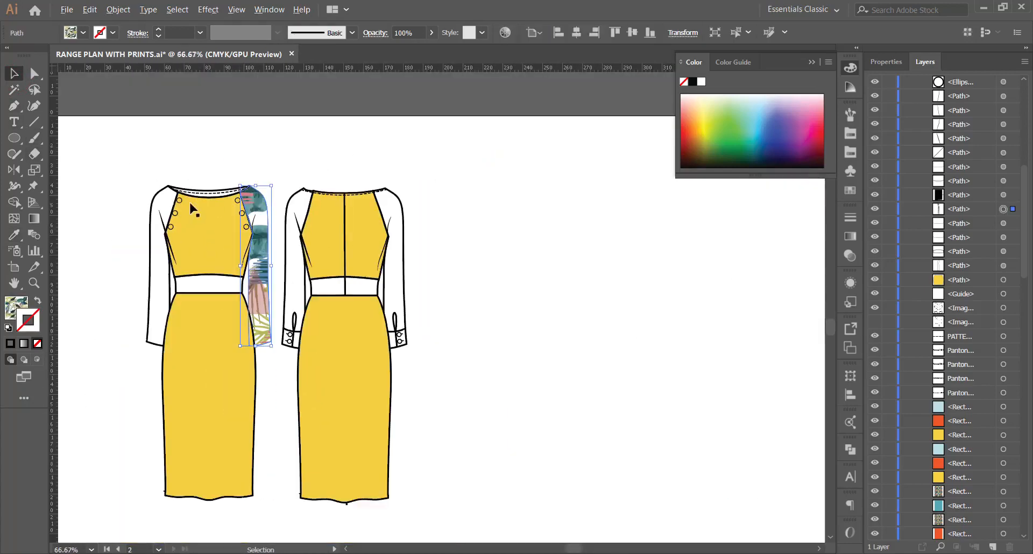
{"action": "scroll", "coordinate": [189, 211], "scroll_direction": "up", "scroll_amount": 1}
{"action": "left_click", "coordinate": [145, 192]}
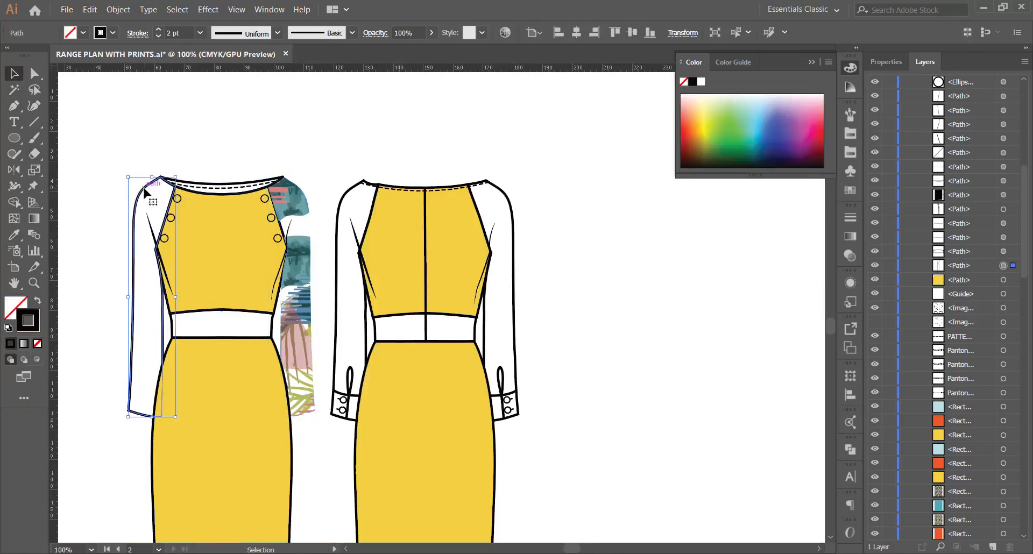
{"action": "key", "text": "i"}
{"action": "left_click", "coordinate": [296, 205]}
{"action": "left_click", "coordinate": [14, 77]}
{"action": "left_click", "coordinate": [244, 116]}
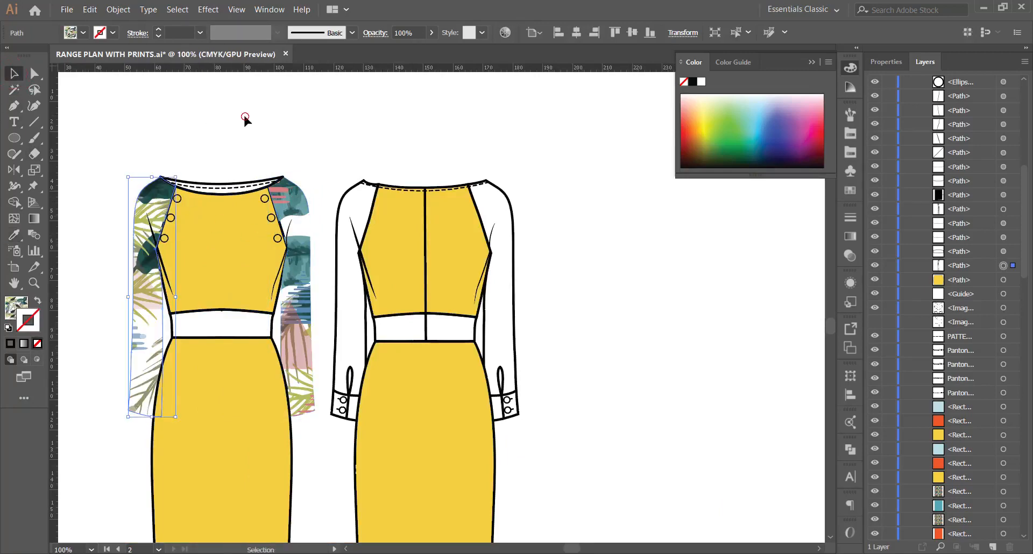
Duplicate the front view's left sleeve in place and give the copy the skirt's yellow fill and black 2 pt stroke.
{"action": "left_click_drag", "start_coordinate": [149, 277], "coordinate": [112, 275]}
{"action": "key", "text": "ctrl+z"}
{"action": "key", "text": "a"}
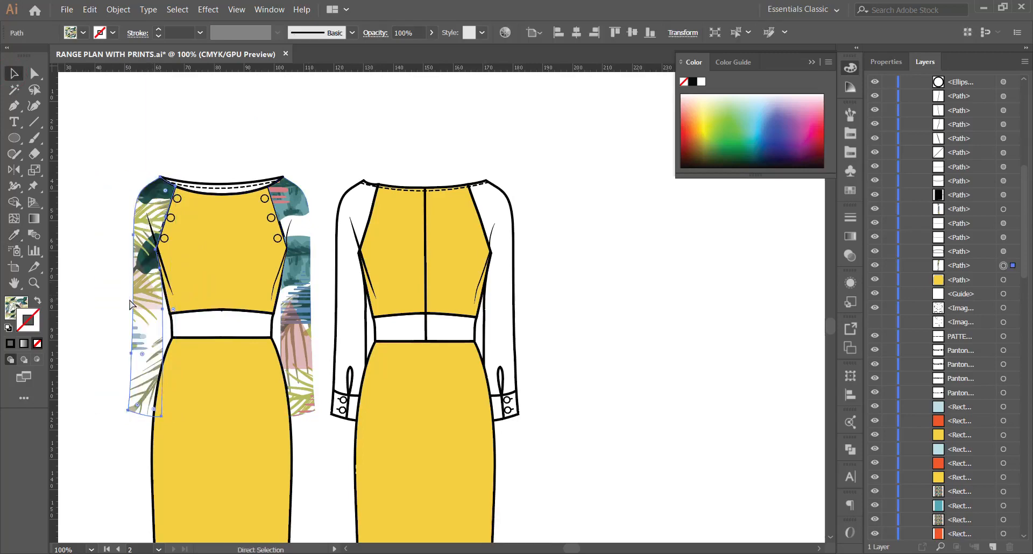
{"action": "key", "text": "ctrl+c"}
{"action": "key", "text": "ctrl+f"}
{"action": "key", "text": "v"}
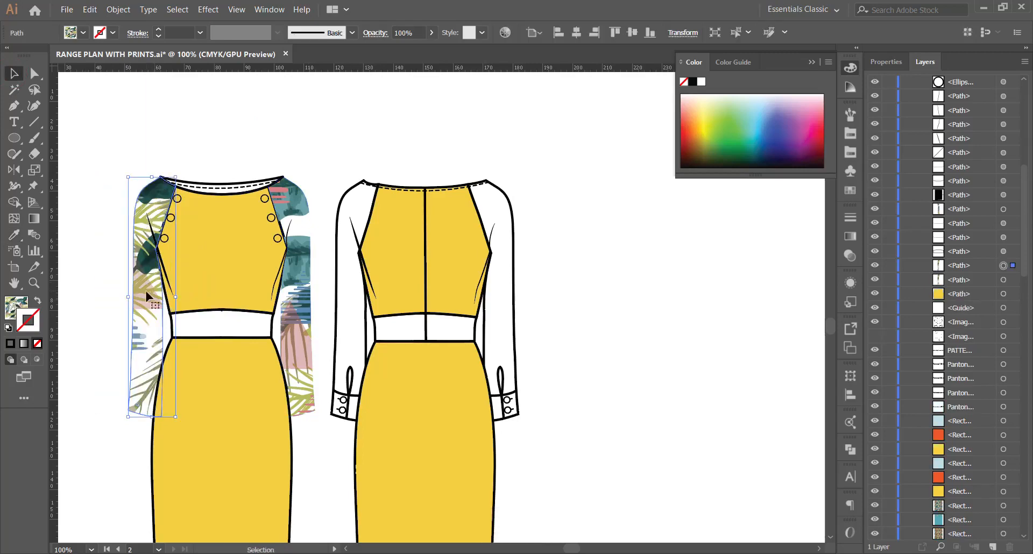
{"action": "key", "text": "i"}
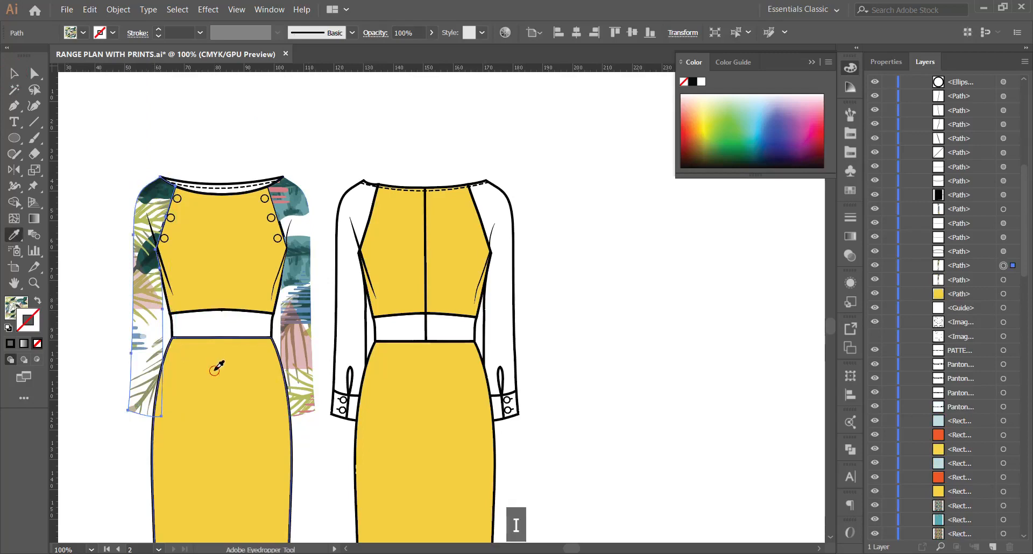
{"action": "left_click", "coordinate": [215, 370]}
{"action": "key", "text": "v"}
Send the yellow copy of the front view's left sleeve to the back, behind the print.
{"action": "right_click", "coordinate": [152, 248]}
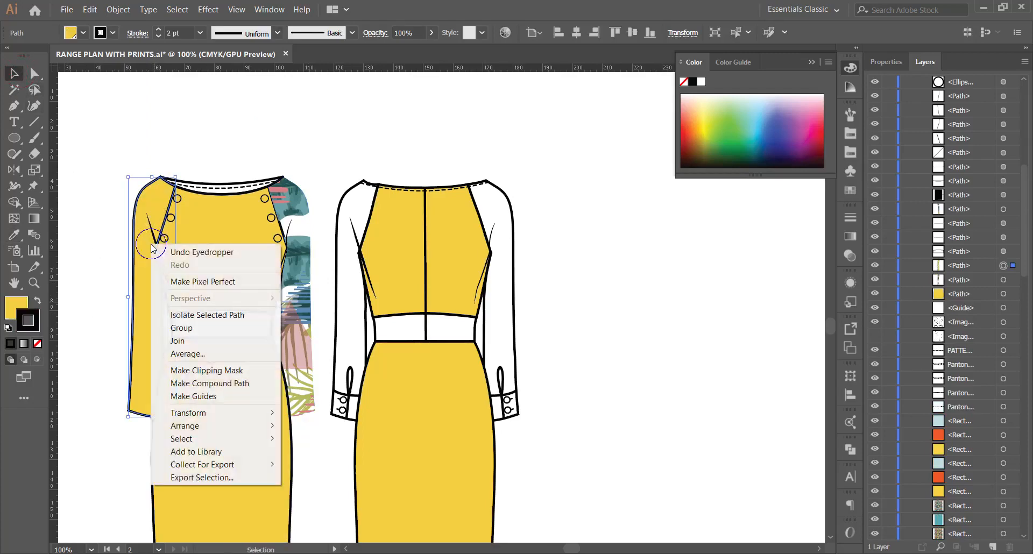
{"action": "left_click", "coordinate": [144, 248]}
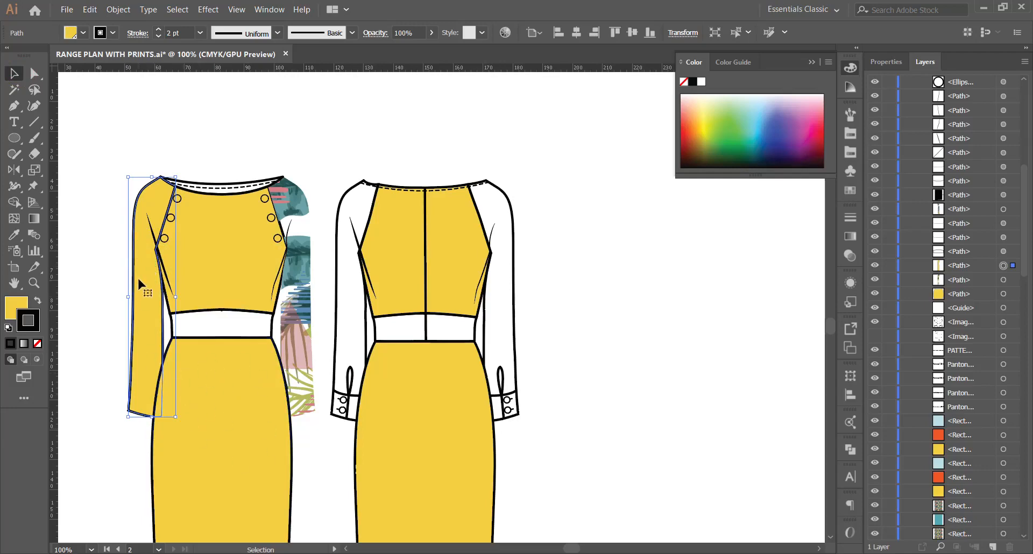
{"action": "left_click_drag", "start_coordinate": [147, 273], "coordinate": [111, 274]}
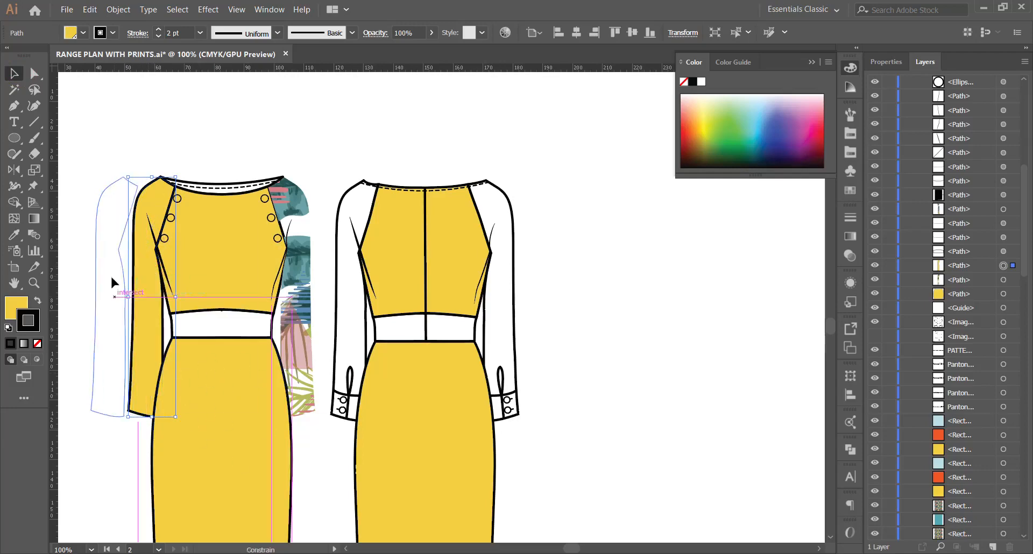
{"action": "key", "text": "ctrl+z"}
{"action": "right_click", "coordinate": [153, 286]}
{"action": "mouse_move", "coordinate": [221, 469]}
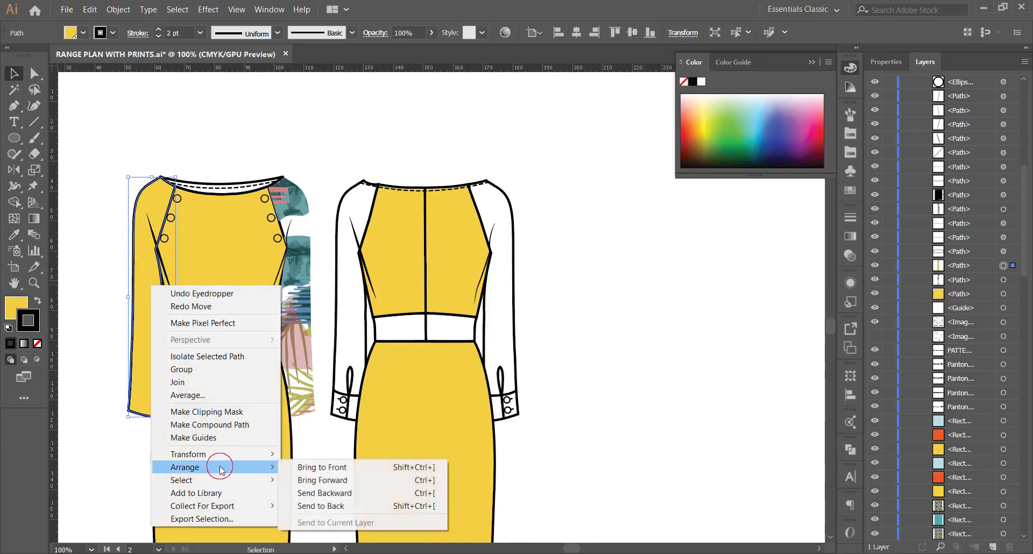
{"action": "left_click", "coordinate": [323, 505]}
{"action": "left_click", "coordinate": [336, 163]}
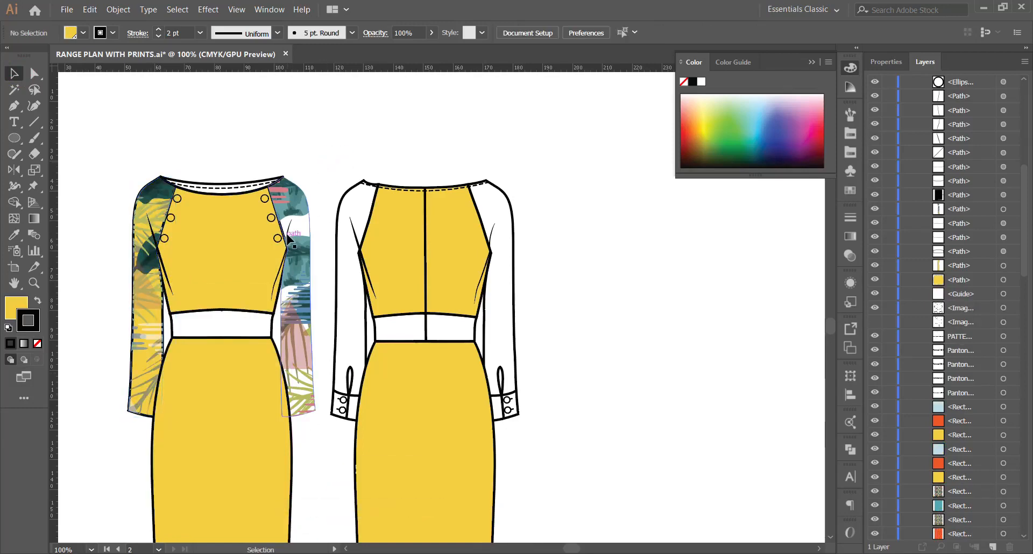
Duplicate the front view's right sleeve in place and give the copy the skirt's yellow fill and black 2 pt stroke.
{"action": "left_click", "coordinate": [297, 225]}
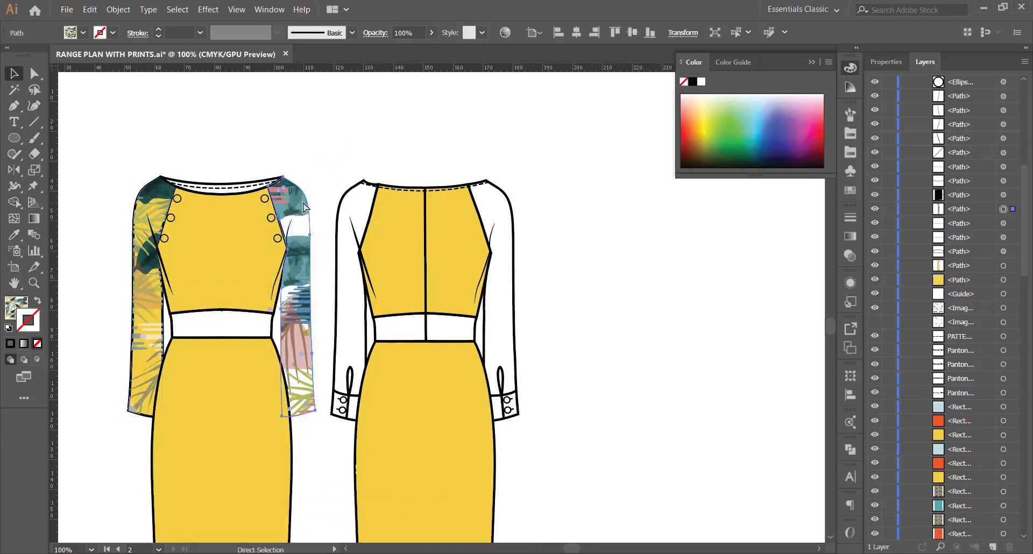
{"action": "key", "text": "ctrl+f"}
{"action": "key", "text": "v"}
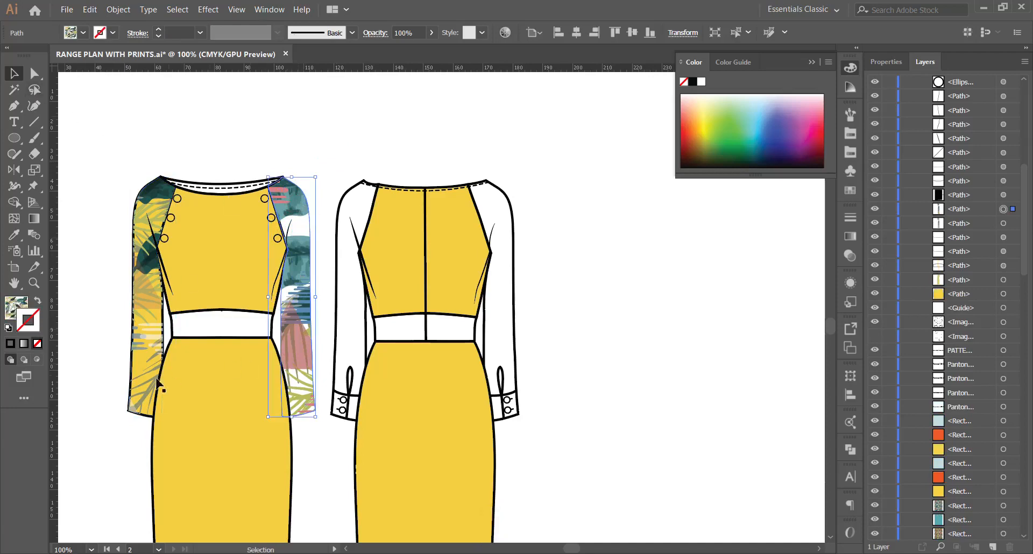
{"action": "key", "text": "i"}
{"action": "left_click", "coordinate": [229, 413]}
{"action": "key", "text": "v"}
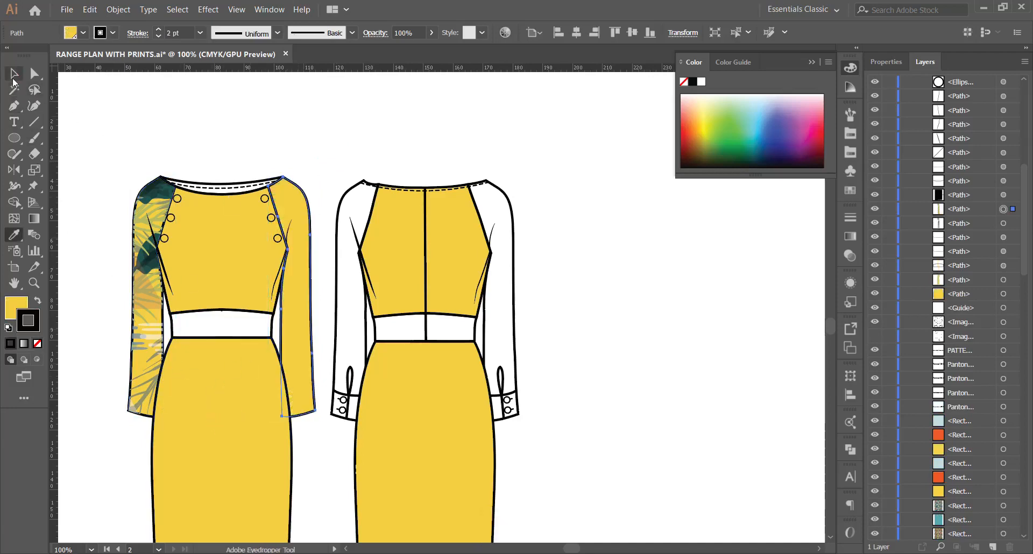
Send the yellow copy of the front view's right sleeve to the back, behind the print.
{"action": "right_click", "coordinate": [291, 275]}
{"action": "mouse_move", "coordinate": [357, 455]}
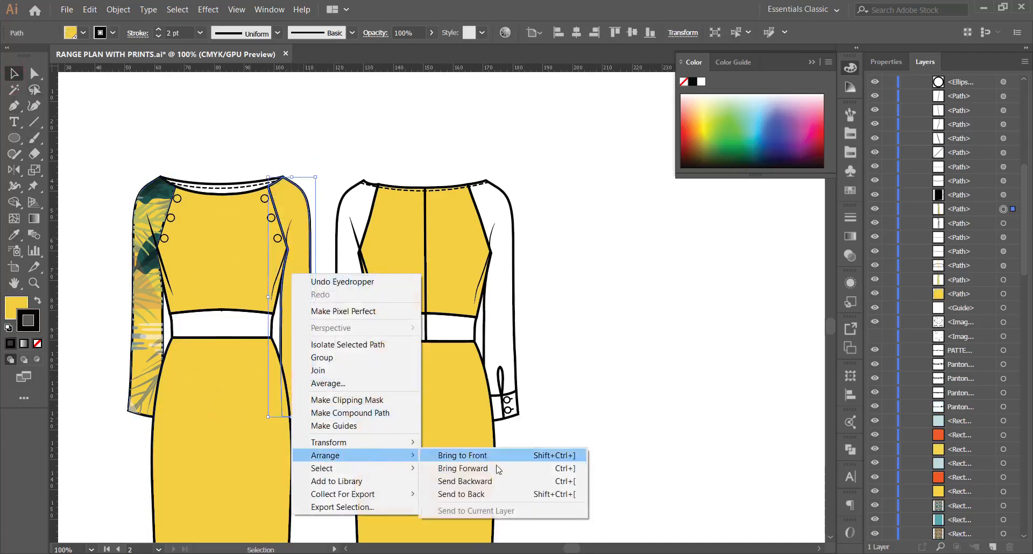
{"action": "left_click", "coordinate": [476, 493]}
{"action": "left_click", "coordinate": [606, 294]}
{"action": "scroll", "coordinate": [256, 273], "scroll_direction": "down", "scroll_amount": 2}
{"action": "scroll", "coordinate": [239, 291], "scroll_direction": "up", "scroll_amount": 2}
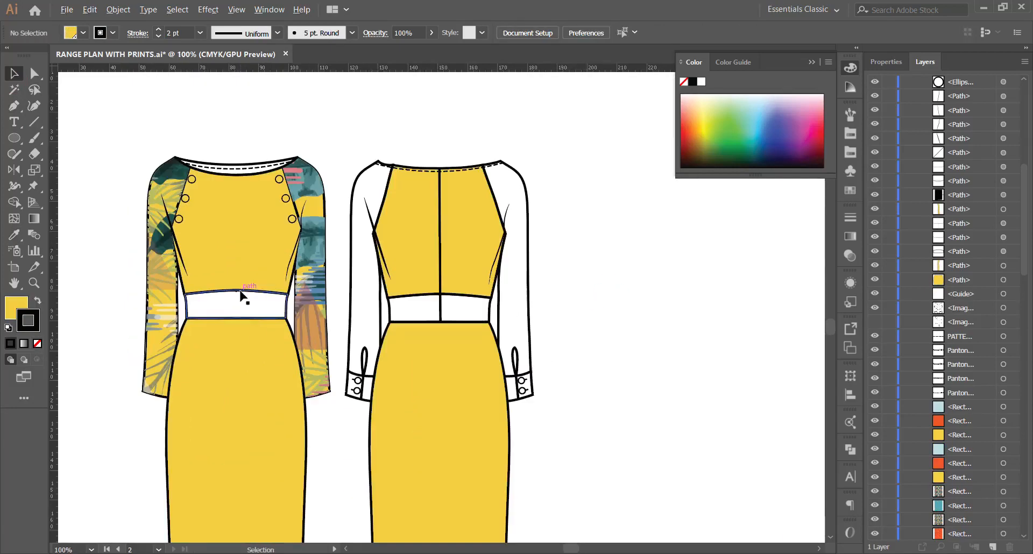
Apply the sleeve's leaf print to the front view's waistband with the Eyedropper.
{"action": "left_click", "coordinate": [196, 314]}
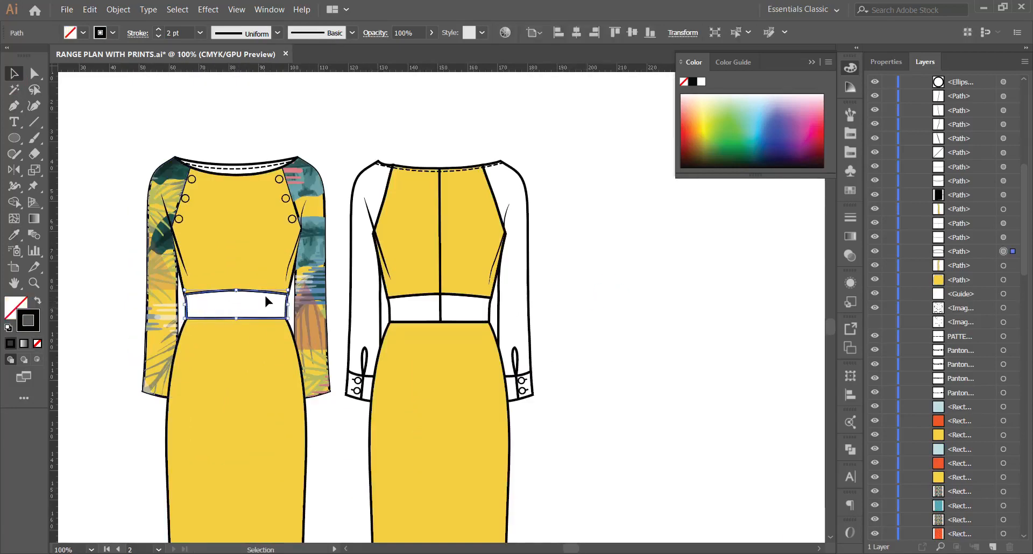
{"action": "key", "text": "i"}
{"action": "left_click", "coordinate": [306, 263]}
{"action": "key", "text": "v"}
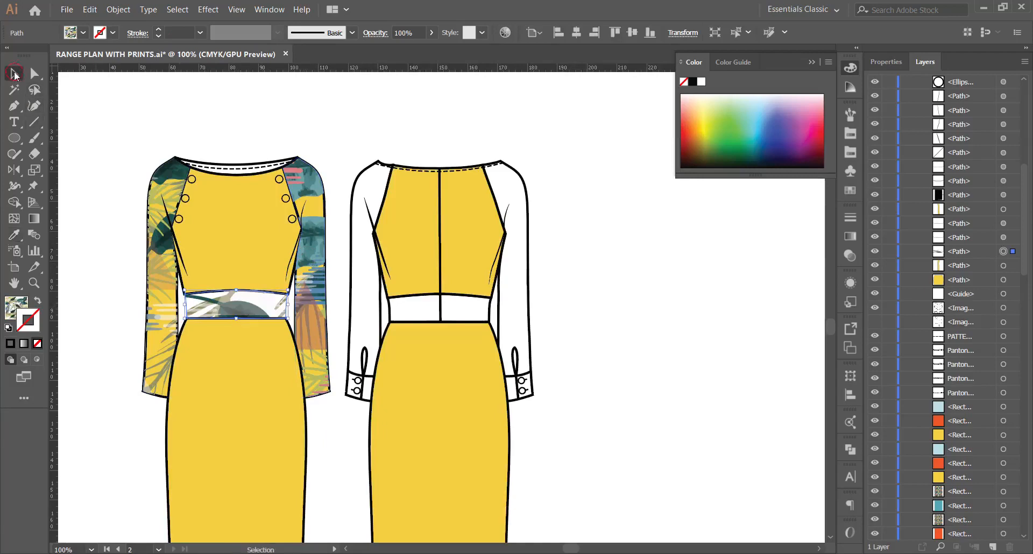
Duplicate the printed waistband in place and give the copy the skirt's yellow fill and black 2 pt stroke.
{"action": "key", "text": "ctrl+f"}
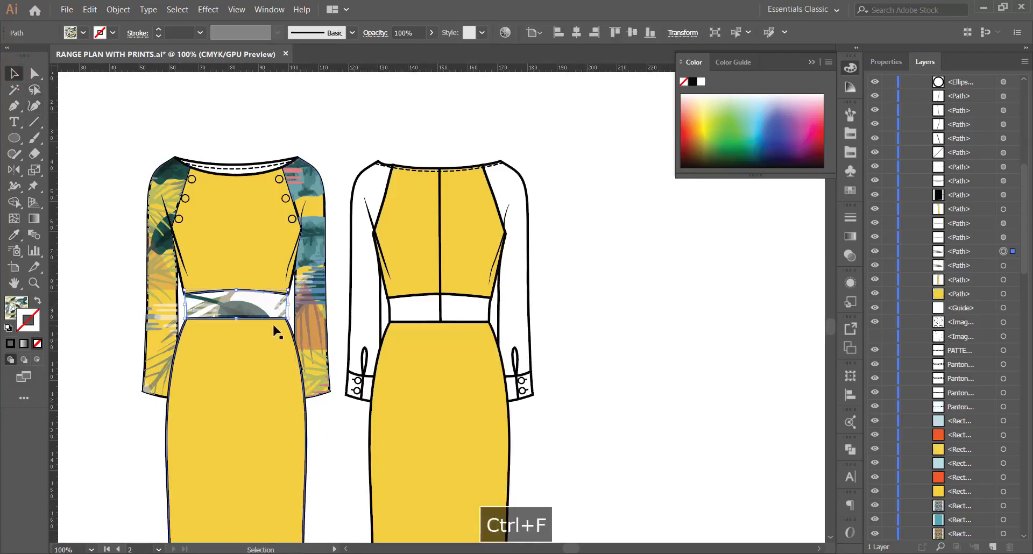
{"action": "key", "text": "i"}
{"action": "left_click", "coordinate": [277, 331]}
{"action": "left_click", "coordinate": [14, 73]}
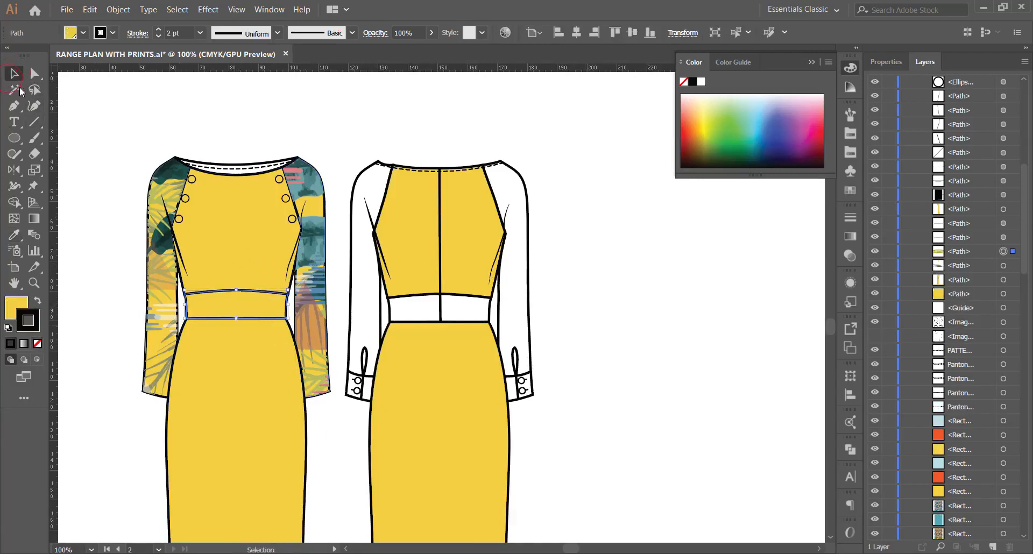
Send the yellow waistband copy to the back, behind the printed waistband.
{"action": "right_click", "coordinate": [210, 320]}
{"action": "mouse_move", "coordinate": [272, 482]}
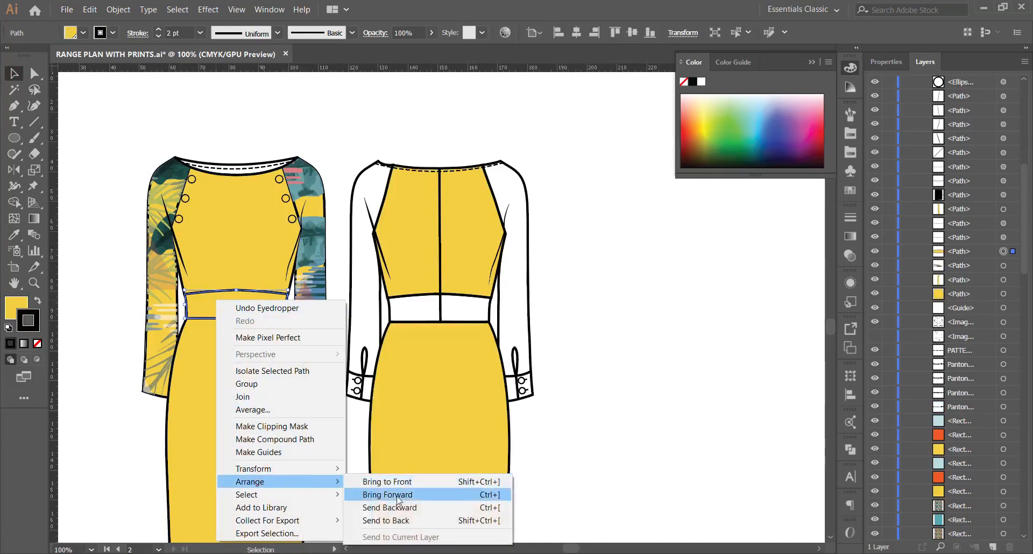
{"action": "left_click", "coordinate": [398, 496]}
{"action": "scroll", "coordinate": [317, 299], "scroll_direction": "down", "scroll_amount": 3, "text": "alt"}
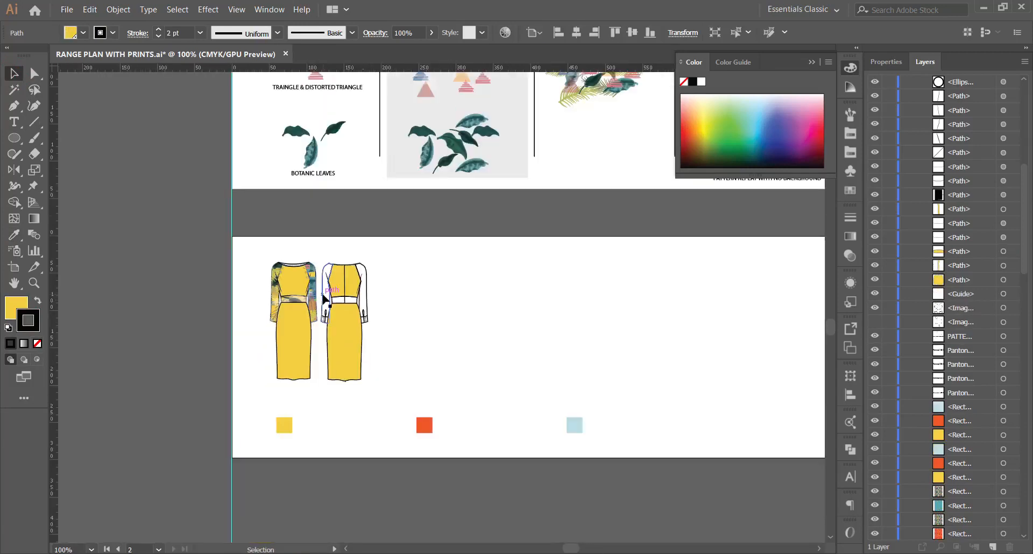
Apply the front view's sleeve leaf print to the back view's left sleeve with the Eyedropper.
{"action": "scroll", "coordinate": [320, 293], "scroll_direction": "up", "scroll_amount": 2, "text": "alt"}
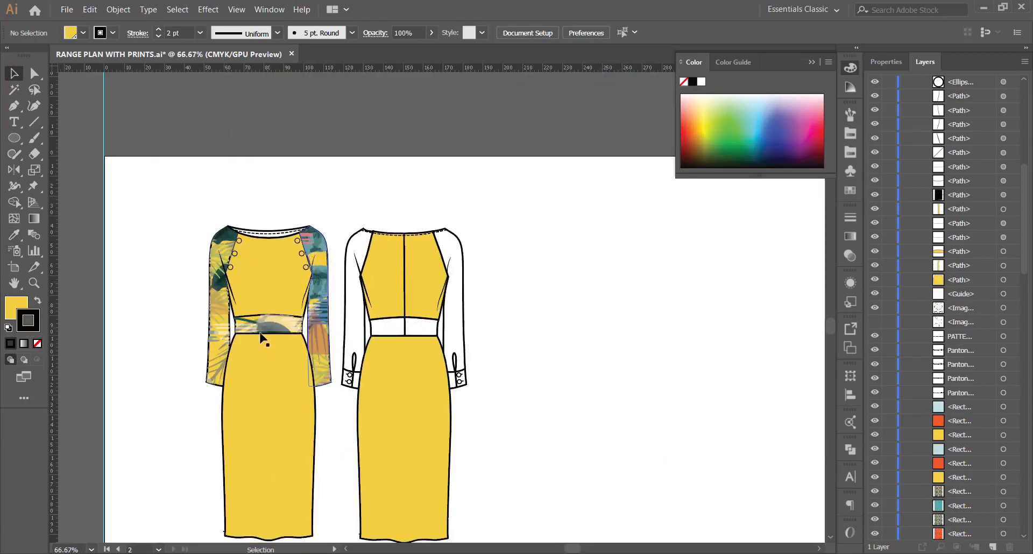
{"action": "scroll", "coordinate": [282, 289], "scroll_direction": "down", "scroll_amount": 1, "text": "alt"}
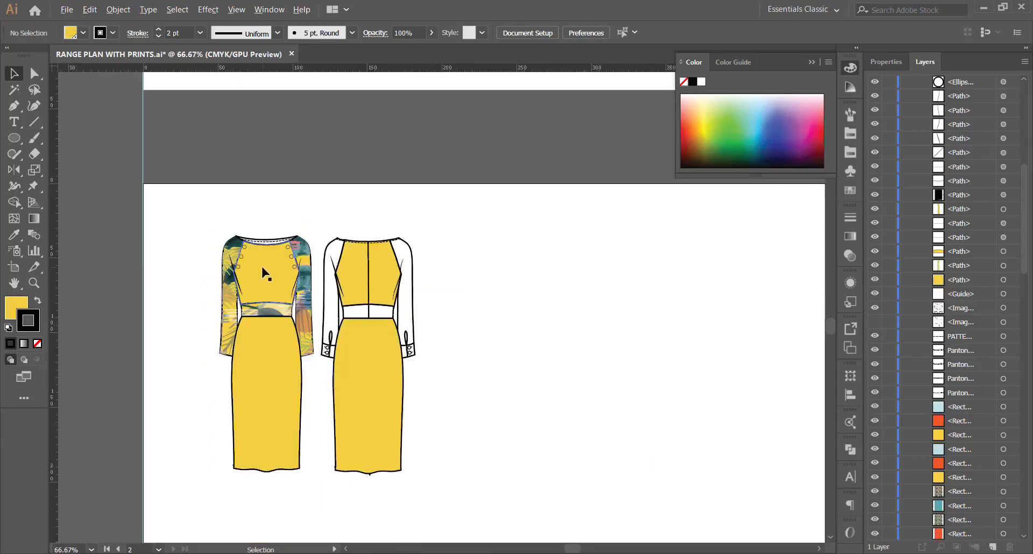
{"action": "scroll", "coordinate": [342, 295], "scroll_direction": "up", "scroll_amount": 1, "text": "alt"}
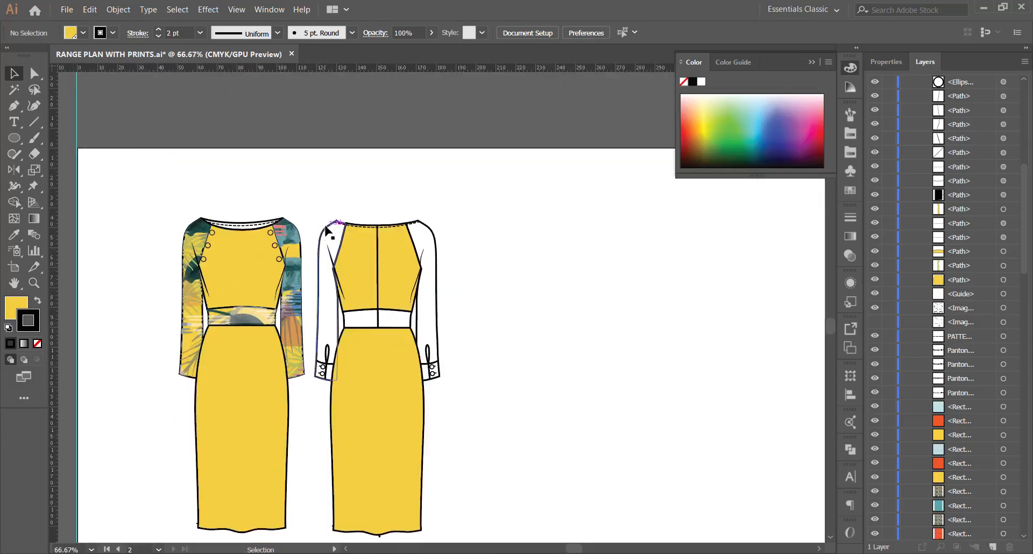
{"action": "left_click", "coordinate": [299, 259]}
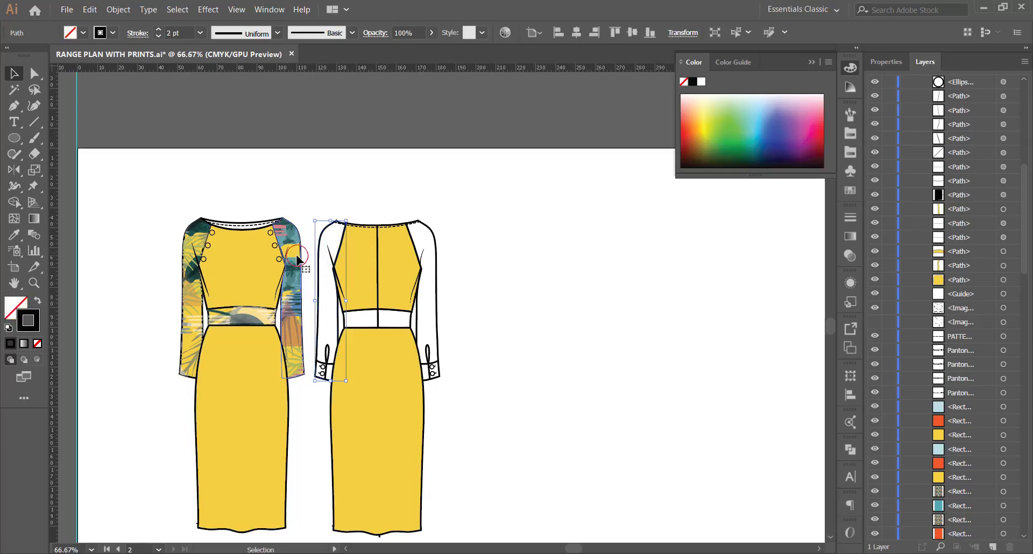
{"action": "left_click", "coordinate": [311, 253]}
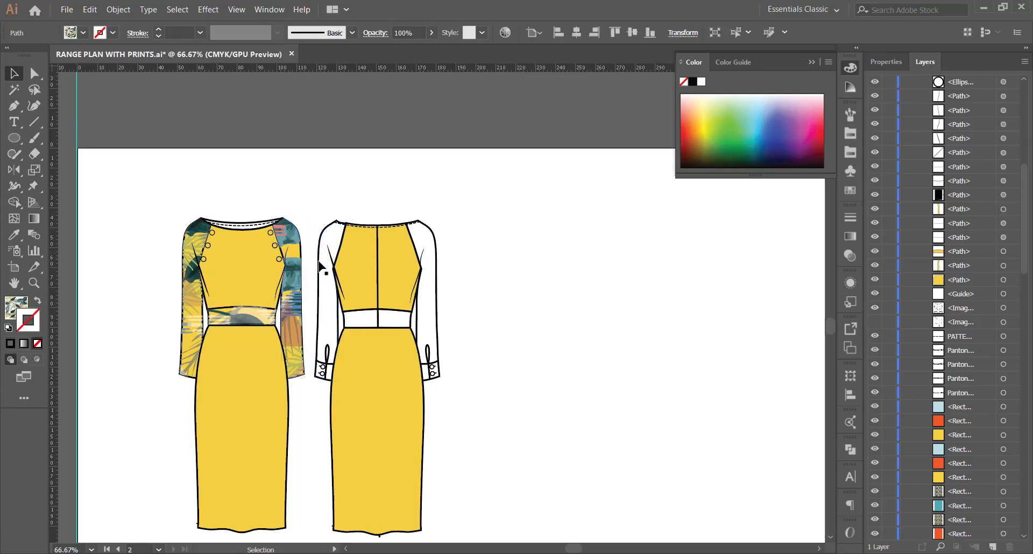
{"action": "left_click", "coordinate": [318, 259]}
{"action": "key", "text": "i"}
{"action": "left_click", "coordinate": [293, 251]}
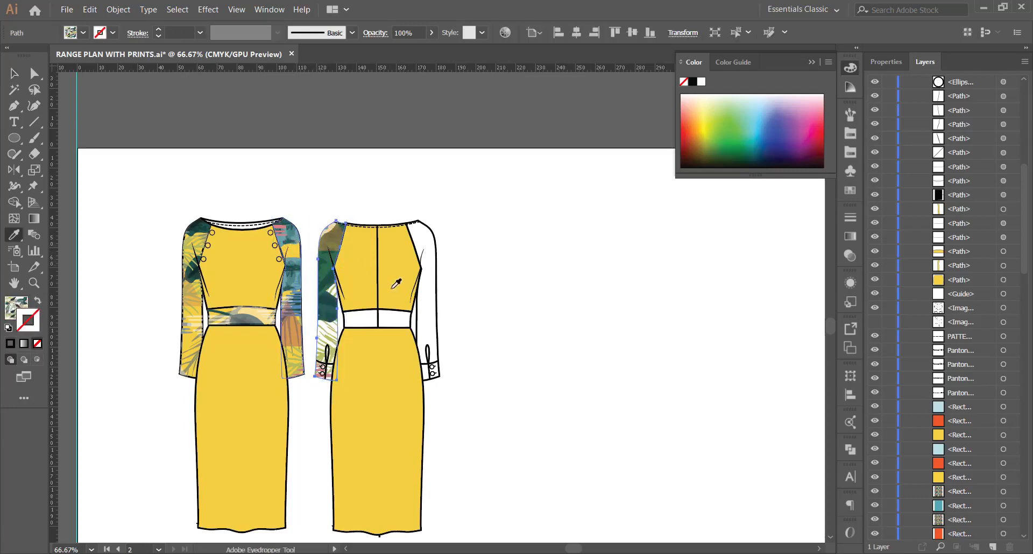
Apply the same leaf print to the back view's right sleeve with the Eyedropper.
{"action": "key", "text": "v"}
{"action": "left_click", "coordinate": [437, 243]}
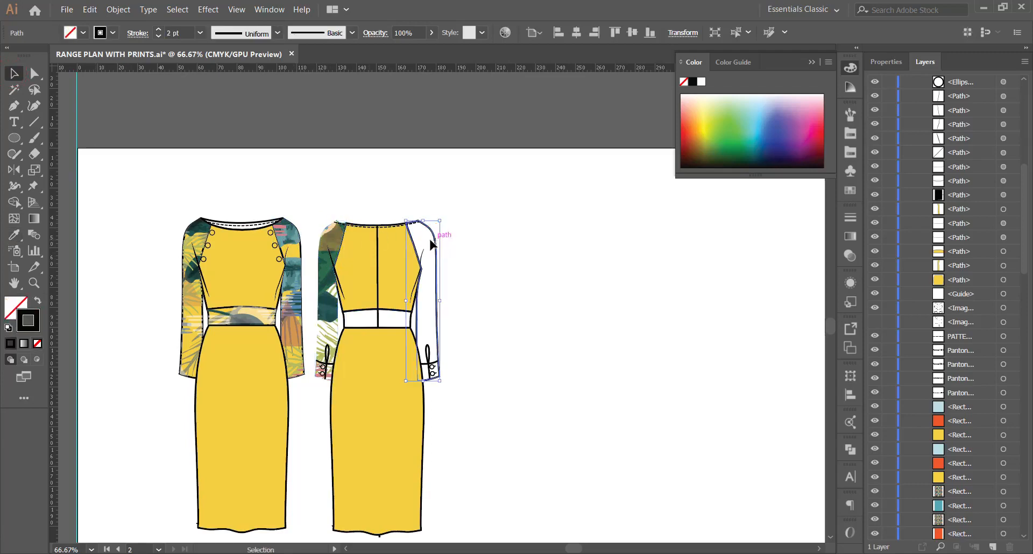
{"action": "key", "text": "i"}
{"action": "left_click", "coordinate": [291, 248]}
{"action": "key", "text": "v"}
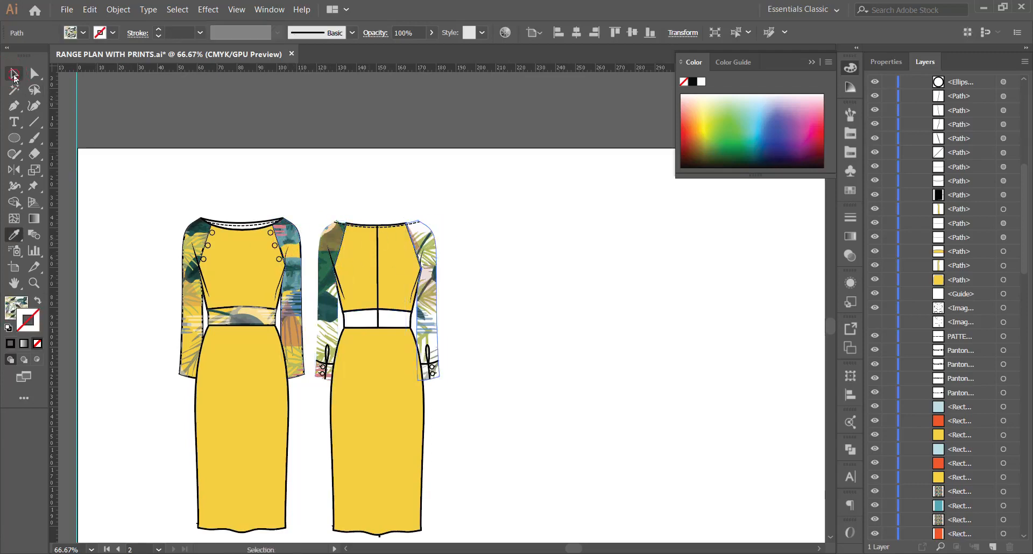
Duplicate the back view's printed left sleeve in place.
{"action": "left_click", "coordinate": [413, 162]}
{"action": "left_click", "coordinate": [437, 261]}
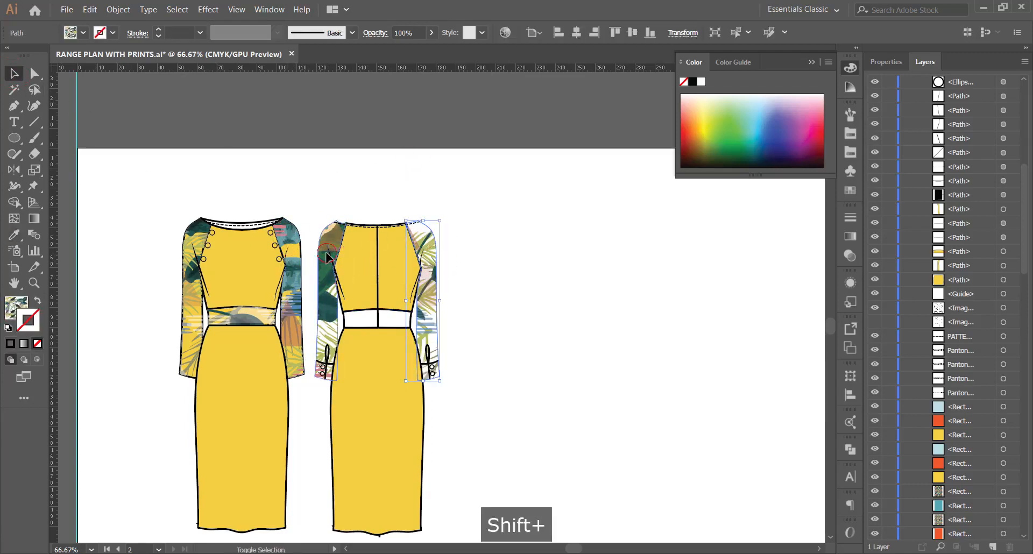
{"action": "left_click", "coordinate": [330, 258], "text": "shift"}
{"action": "left_click", "coordinate": [468, 247]}
{"action": "left_click", "coordinate": [330, 253]}
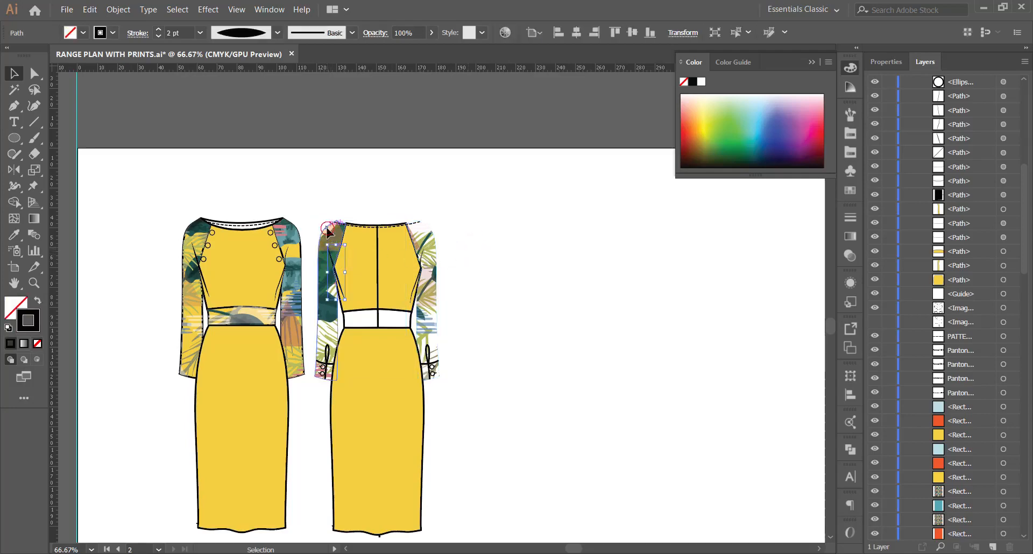
{"action": "key", "text": "ctrl+c"}
{"action": "right_click", "coordinate": [329, 243]}
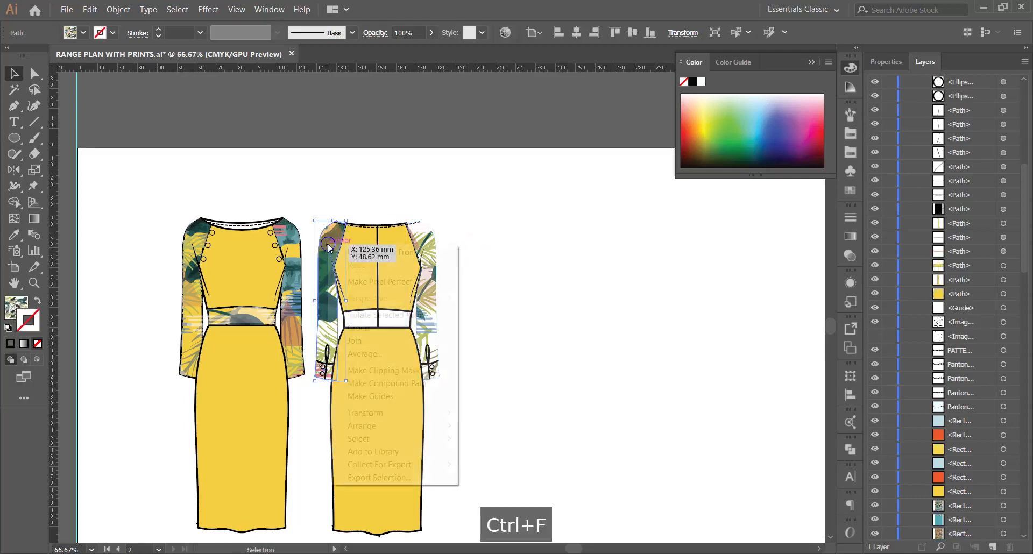
Give the left sleeve copy the dress's yellow fill and black 2 pt stroke, and send it to the back.
{"action": "left_click", "coordinate": [258, 386]}
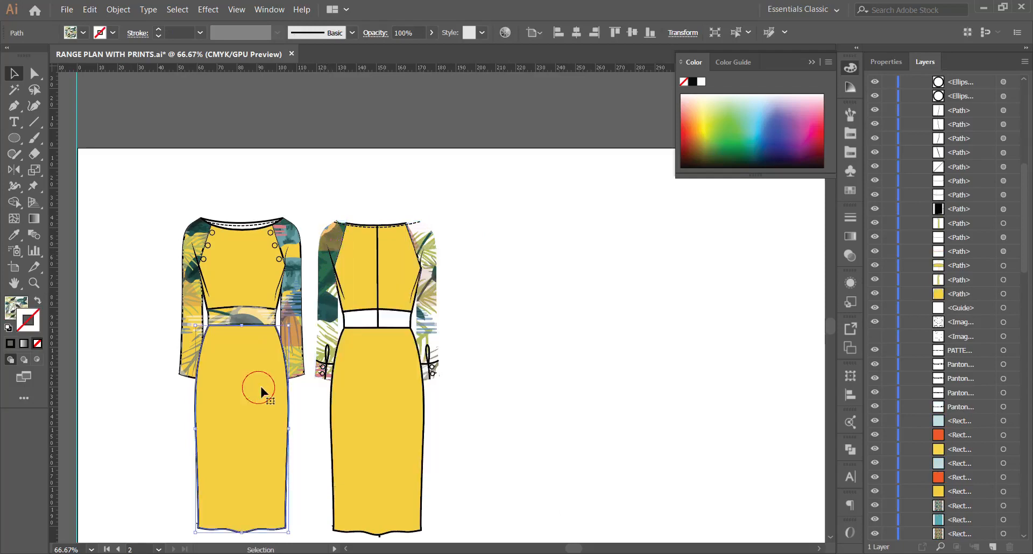
{"action": "key", "text": "i"}
{"action": "left_click", "coordinate": [13, 73]}
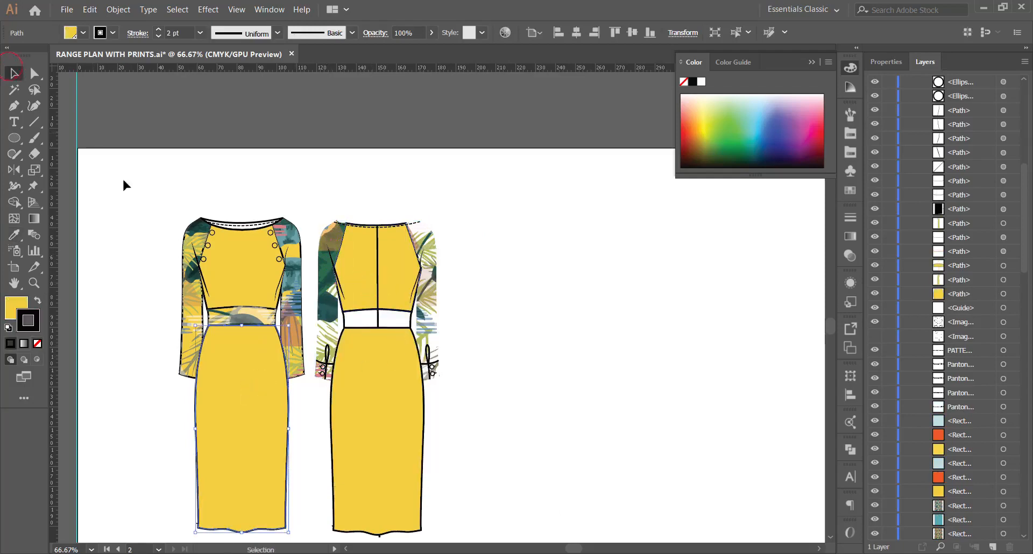
{"action": "left_click", "coordinate": [329, 248]}
{"action": "key", "text": "i"}
{"action": "left_click", "coordinate": [352, 265]}
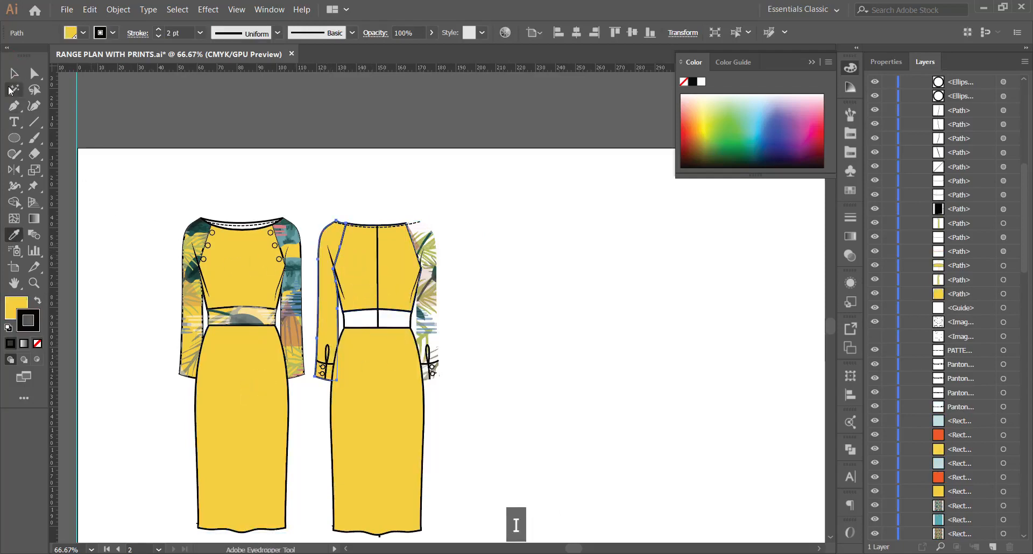
{"action": "left_click", "coordinate": [14, 73]}
{"action": "right_click", "coordinate": [324, 245]}
{"action": "mouse_move", "coordinate": [415, 417]}
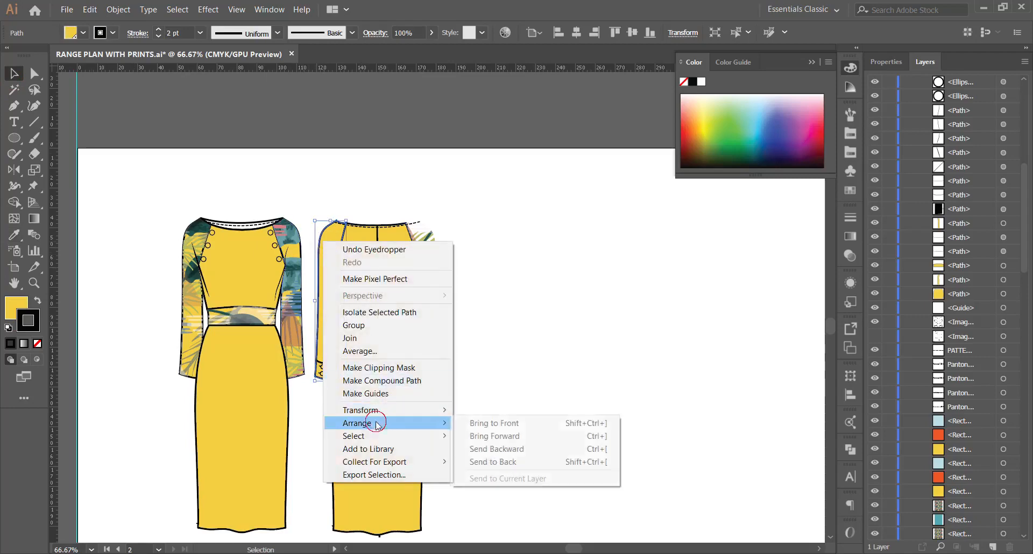
{"action": "left_click", "coordinate": [544, 461]}
Duplicate the back view's printed right sleeve in place and give the copy the bodice's yellow fill and black 2 pt stroke.
{"action": "left_click", "coordinate": [425, 251]}
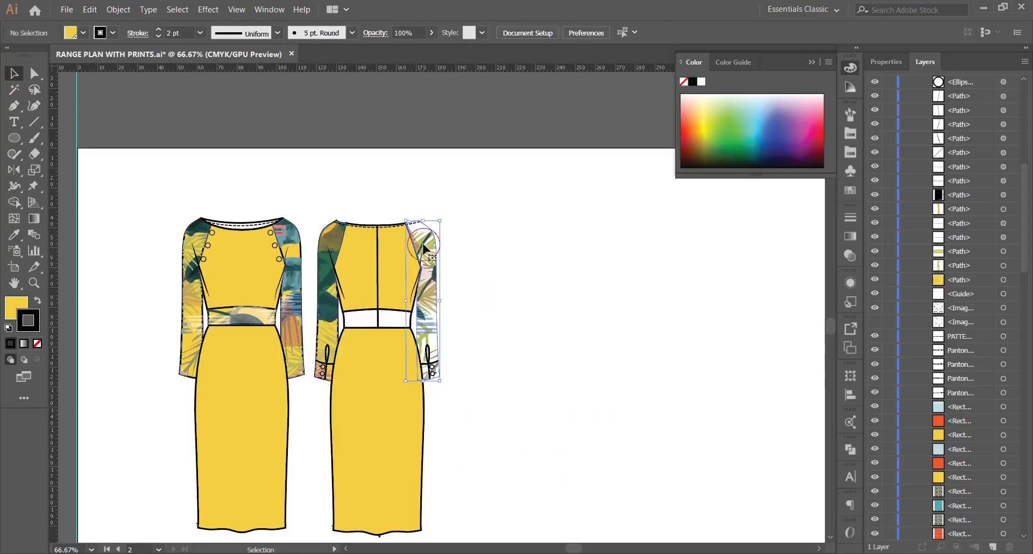
{"action": "key", "text": "ctrl+f"}
{"action": "key", "text": "v"}
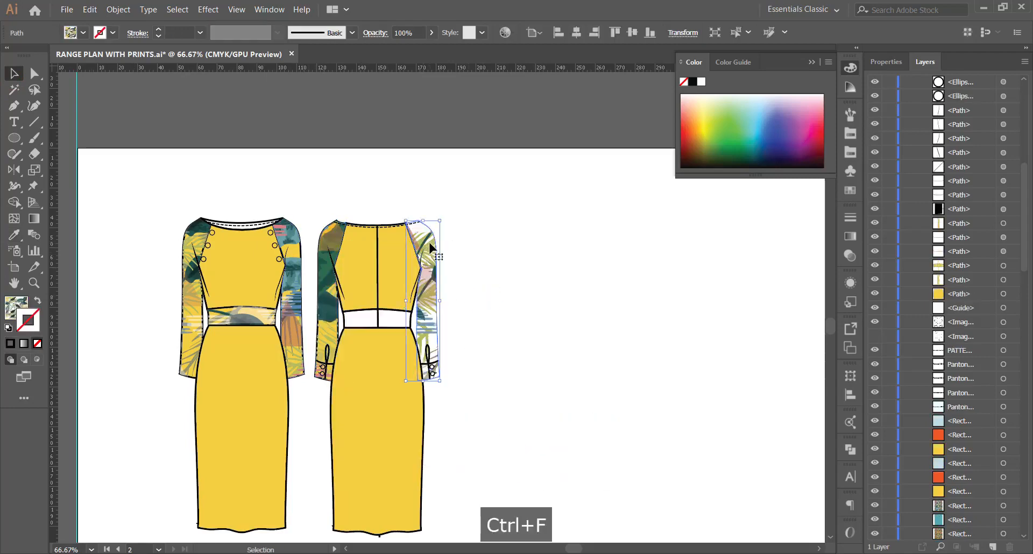
{"action": "key", "text": "i"}
{"action": "left_click", "coordinate": [378, 273]}
{"action": "key", "text": "ctrl+z"}
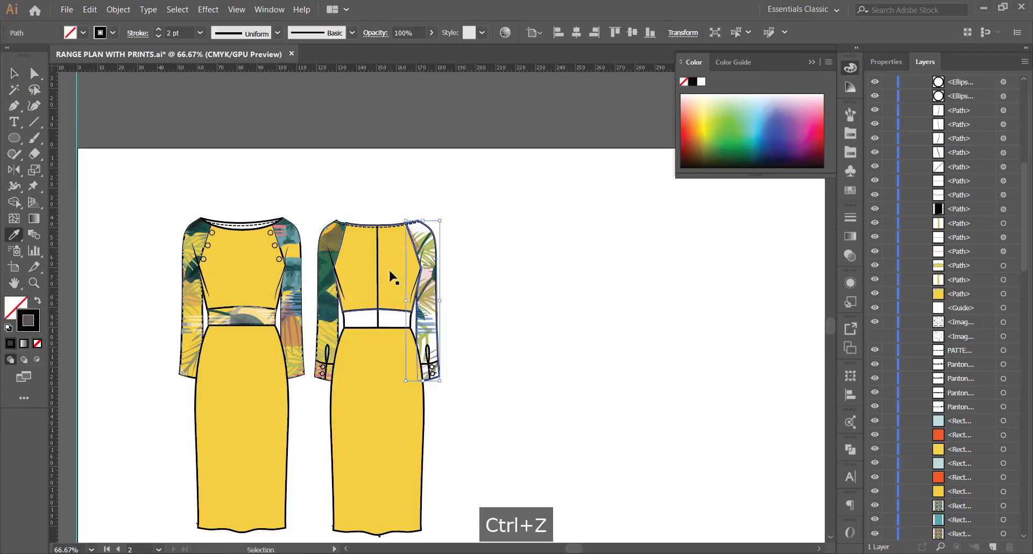
{"action": "key", "text": "i"}
{"action": "left_click", "coordinate": [397, 270]}
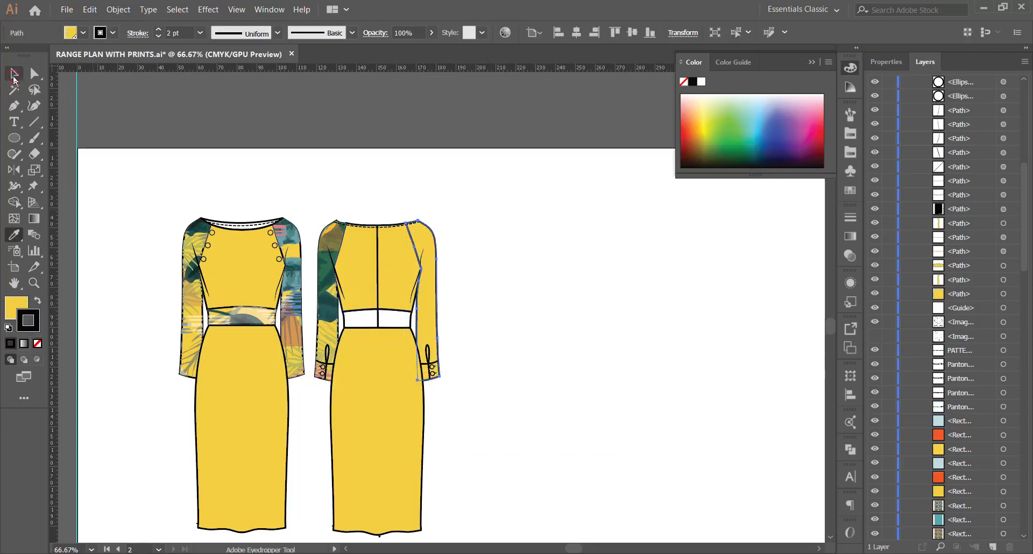
Send the yellow copy of the back view's right sleeve to the back, behind the print.
{"action": "left_click", "coordinate": [14, 79]}
{"action": "right_click", "coordinate": [419, 240]}
{"action": "mouse_move", "coordinate": [516, 423]}
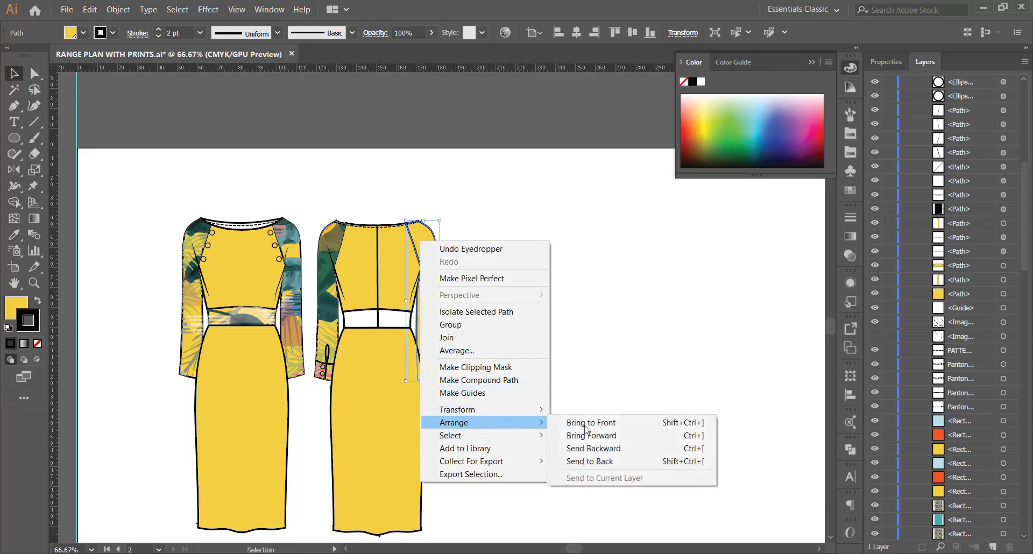
{"action": "left_click", "coordinate": [597, 461]}
{"action": "left_click", "coordinate": [485, 302]}
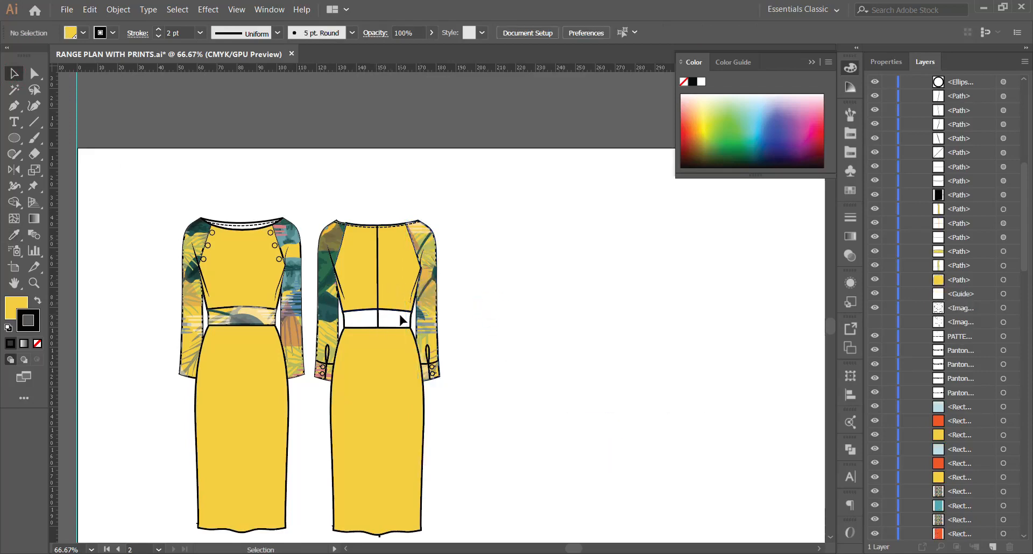
Apply the sleeve's leaf print to the back view's waistband with the Eyedropper.
{"action": "left_click", "coordinate": [411, 323]}
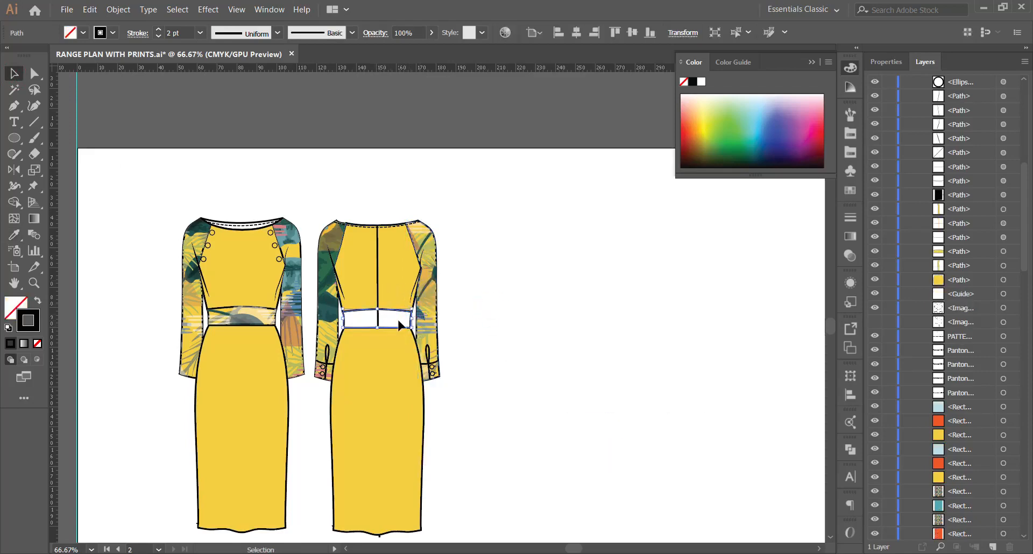
{"action": "key", "text": "i"}
{"action": "left_click", "coordinate": [425, 284]}
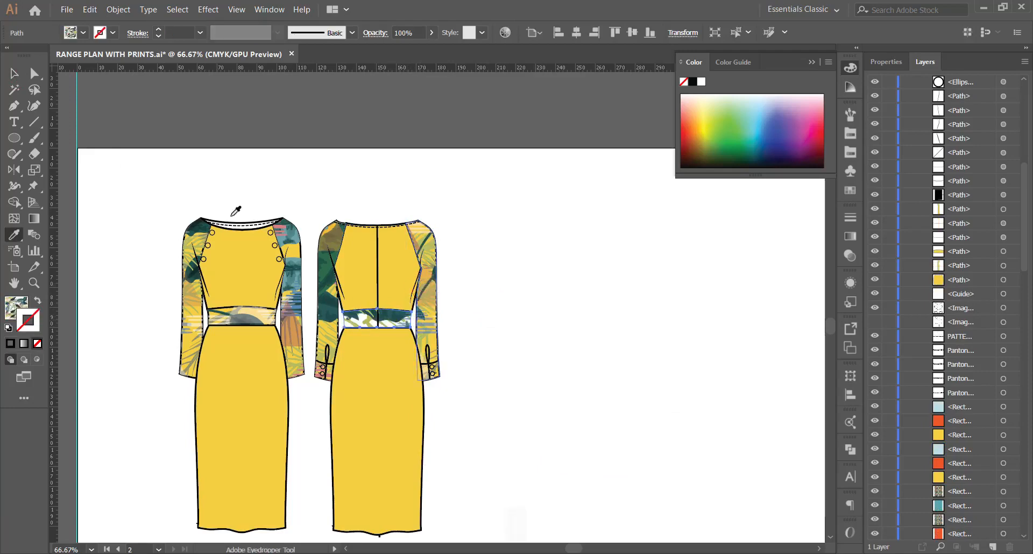
{"action": "left_click", "coordinate": [20, 75]}
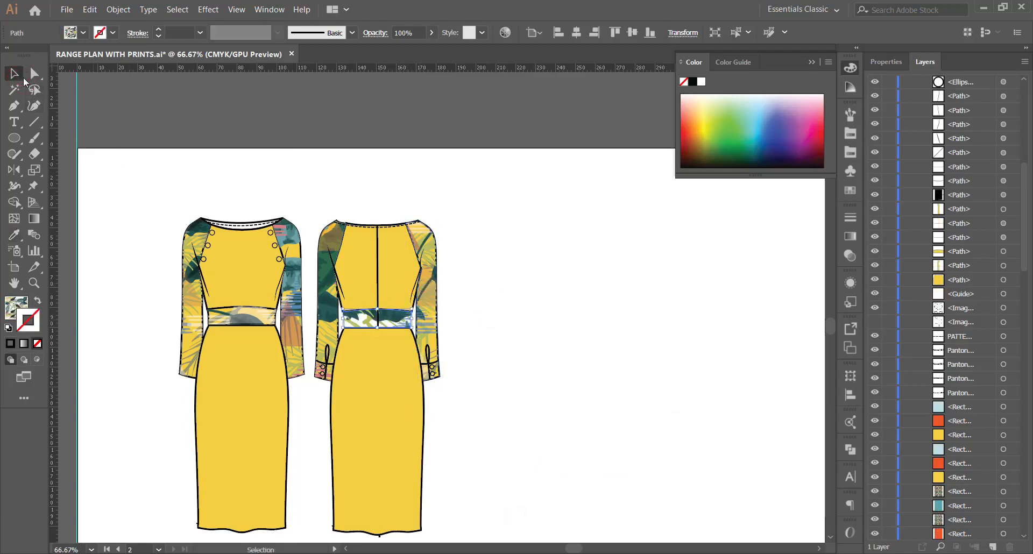
Duplicate the back view's printed waistband in place and send the copy to the back.
{"action": "left_click", "coordinate": [399, 331]}
{"action": "key", "text": "ctrl+c"}
{"action": "key", "text": "ctrl+f"}
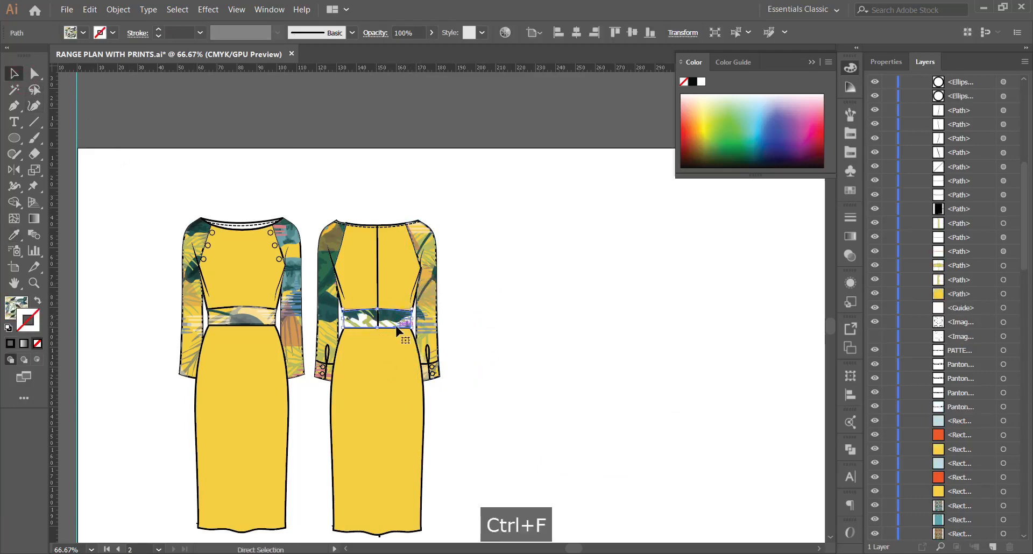
{"action": "right_click", "coordinate": [398, 331]}
{"action": "mouse_move", "coordinate": [476, 267]}
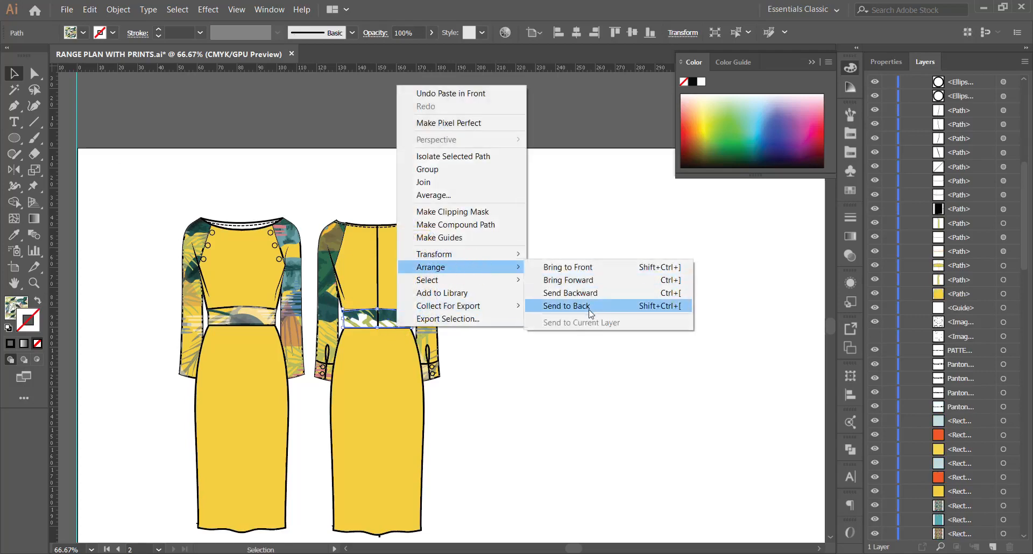
{"action": "left_click", "coordinate": [590, 312]}
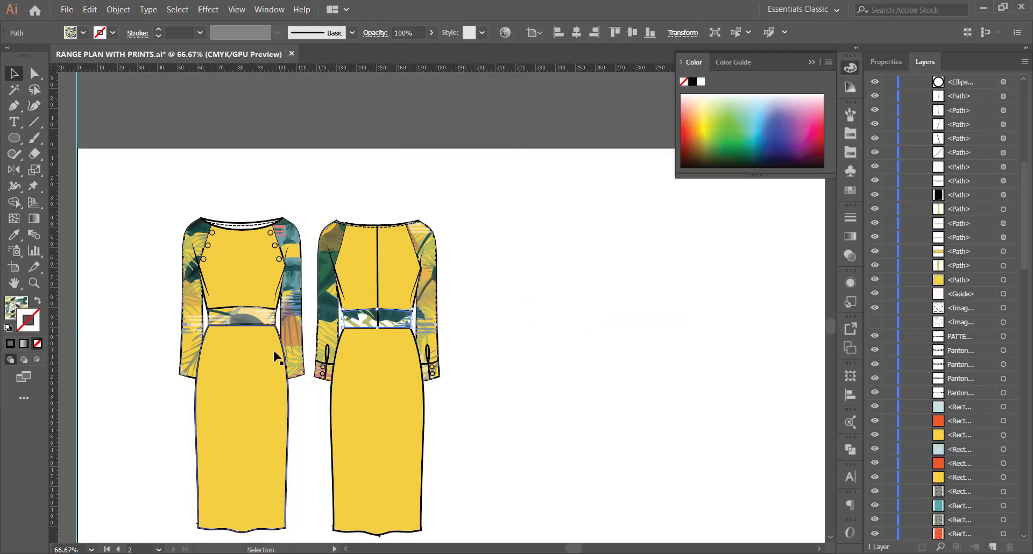
Give the rear waistband copy the skirt's yellow fill and black 2 pt stroke with the Eyedropper.
{"action": "key", "text": "i"}
{"action": "left_click", "coordinate": [335, 383]}
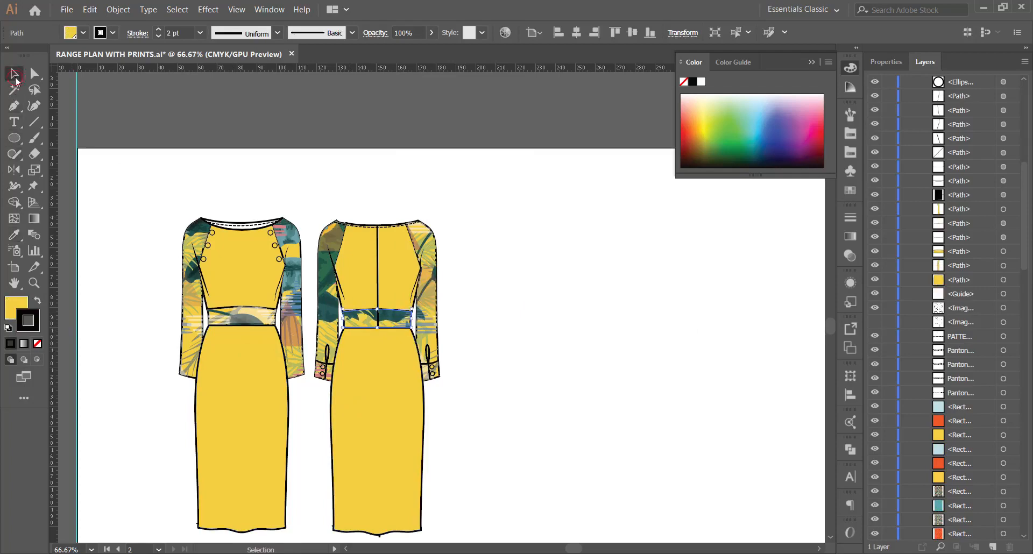
{"action": "scroll", "coordinate": [383, 329], "scroll_direction": "down", "scroll_amount": 1}
{"action": "scroll", "coordinate": [369, 367], "scroll_direction": "up", "scroll_amount": 3}
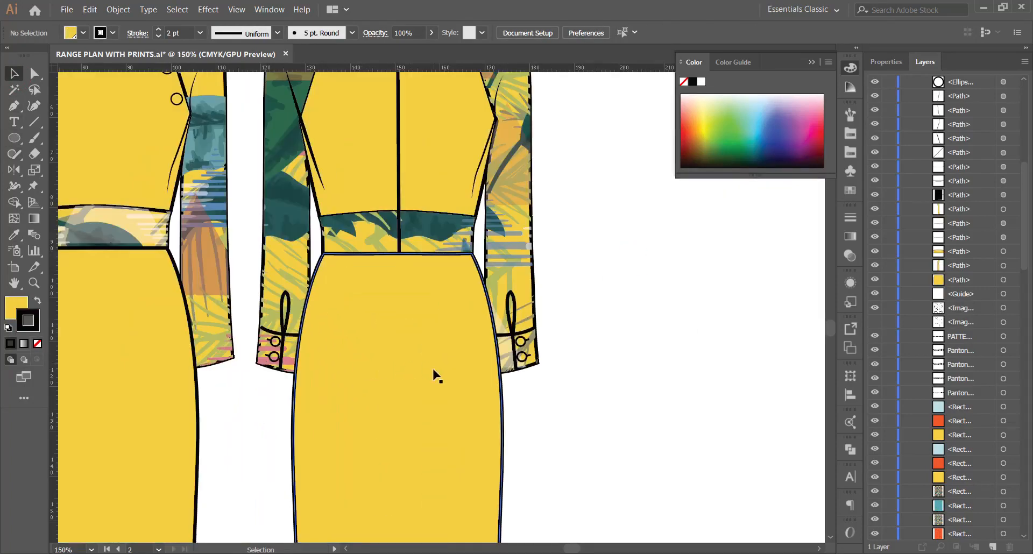
{"action": "scroll", "coordinate": [505, 358], "scroll_direction": "down", "scroll_amount": 2}
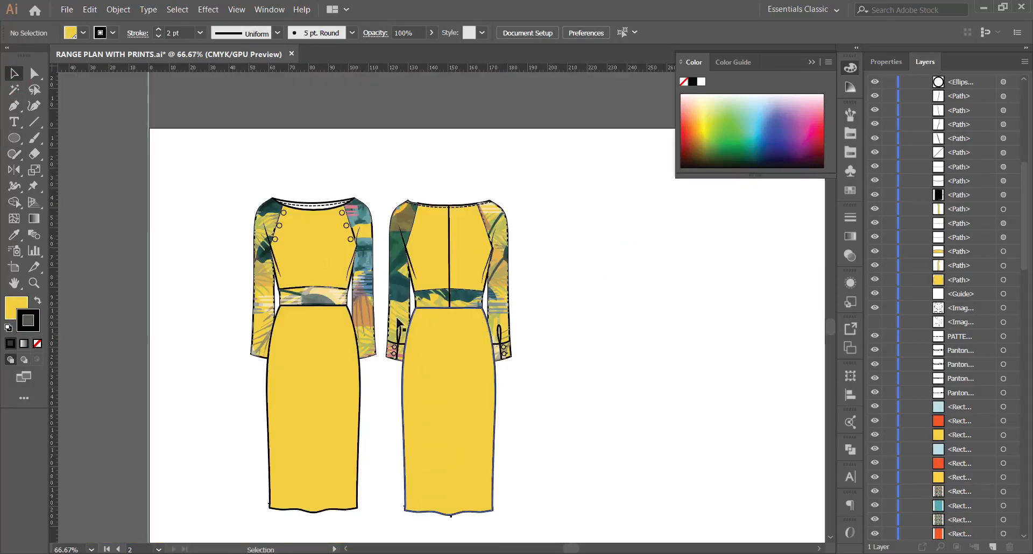
{"action": "scroll", "coordinate": [240, 287], "scroll_direction": "down", "scroll_amount": 1}
Try to send the front view's yellow skirt to the back, and undo the reordering.
{"action": "left_click", "coordinate": [282, 397]}
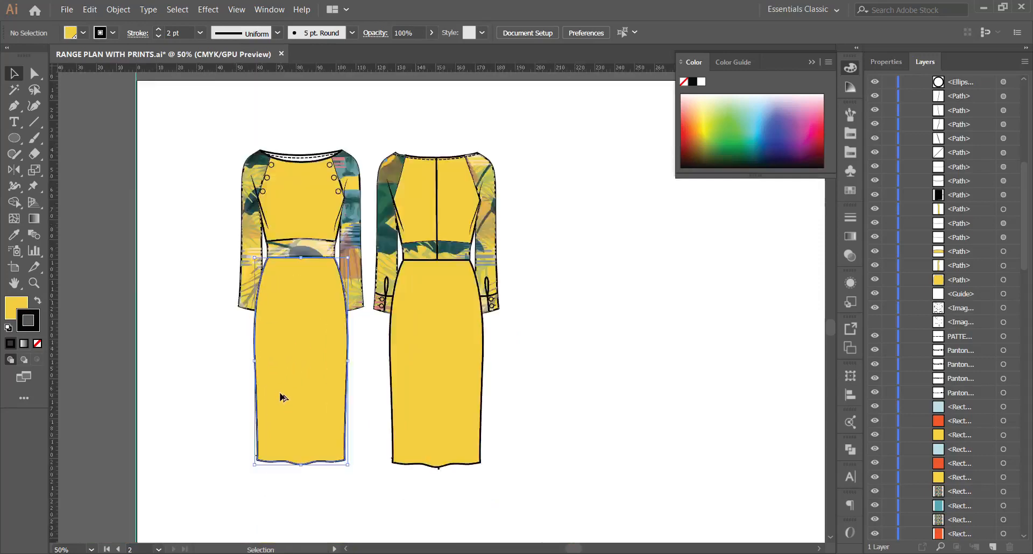
{"action": "scroll", "coordinate": [282, 397], "scroll_direction": "up", "scroll_amount": 2}
{"action": "left_click_drag", "start_coordinate": [287, 370], "coordinate": [380, 370]}
{"action": "key", "text": "ctrl+z"}
{"action": "right_click", "coordinate": [323, 359]}
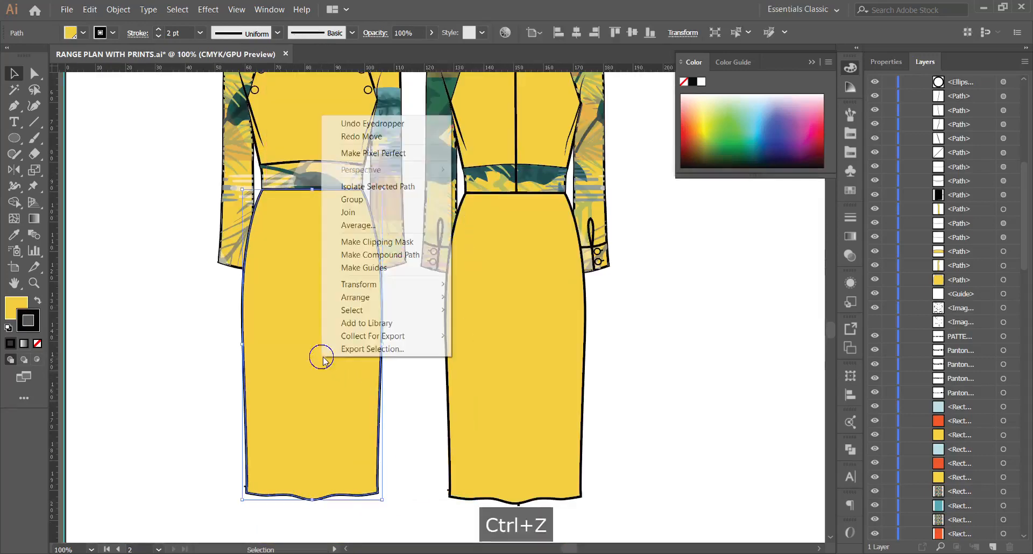
{"action": "mouse_move", "coordinate": [382, 296]}
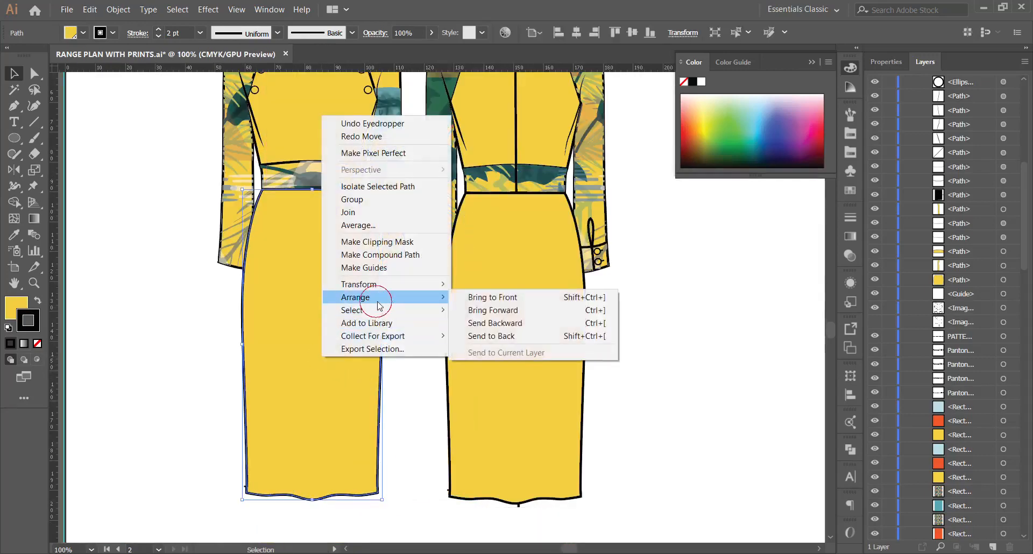
{"action": "left_click", "coordinate": [500, 337]}
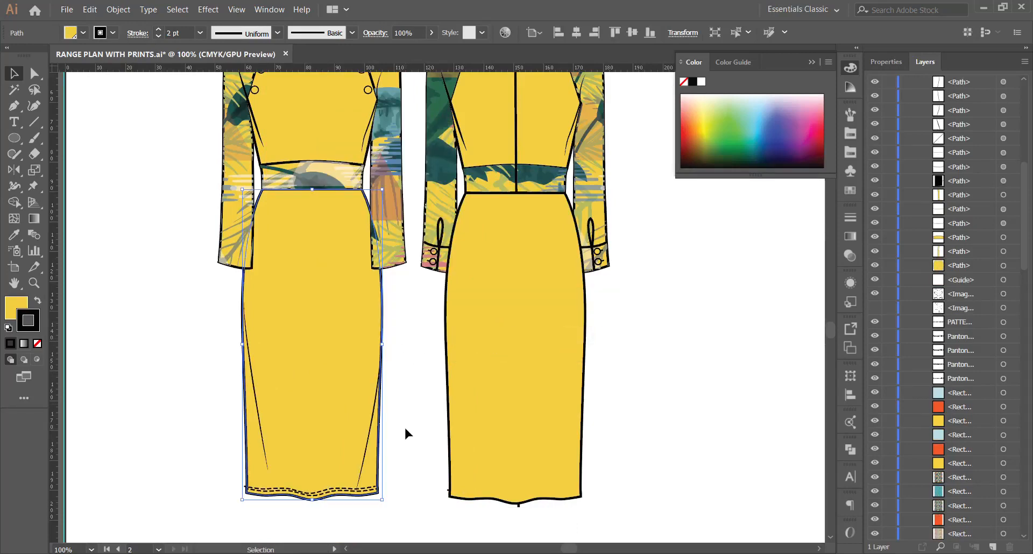
{"action": "key", "text": "ctrl+z"}
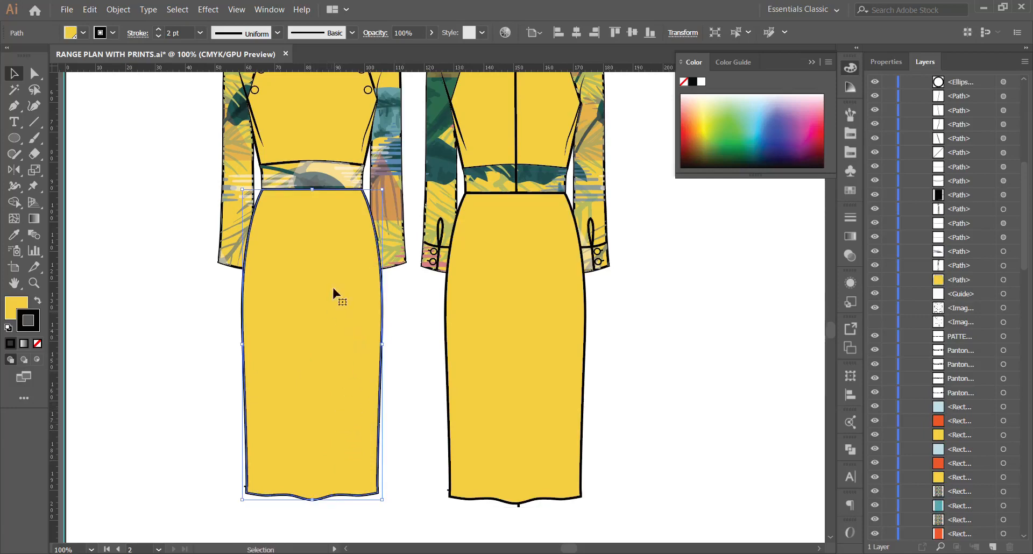
Move the front view's yellow skirt aside to check the detail lines beneath it, and undo the move.
{"action": "left_click_drag", "start_coordinate": [332, 307], "coordinate": [392, 311]}
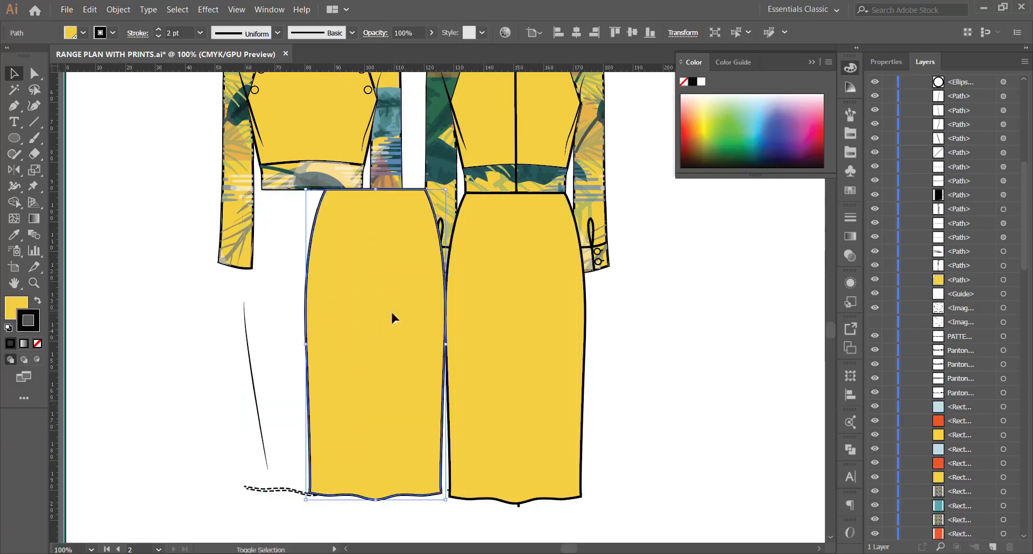
{"action": "left_click", "coordinate": [258, 408]}
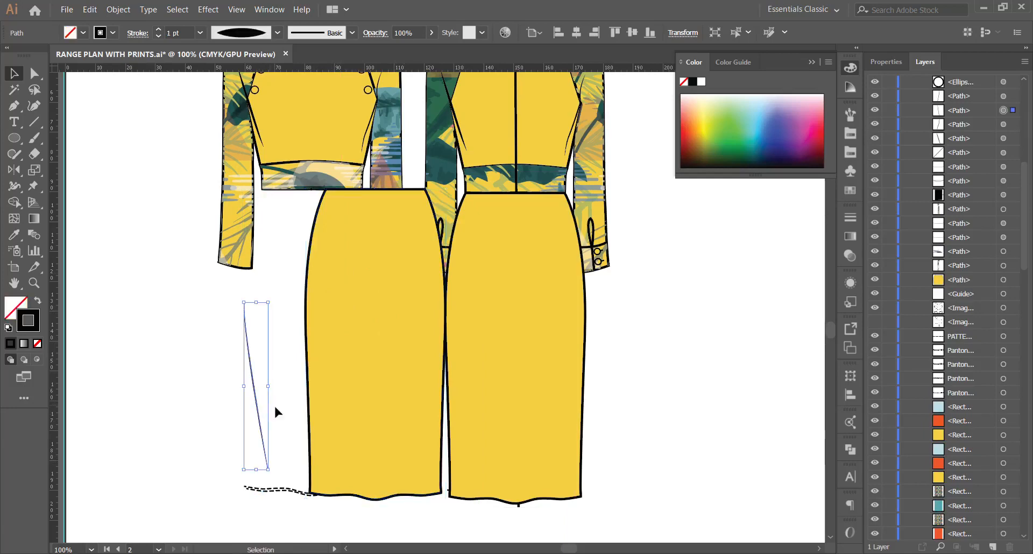
{"action": "key", "text": "ctrl+z"}
{"action": "key", "text": "ctrl+z"}
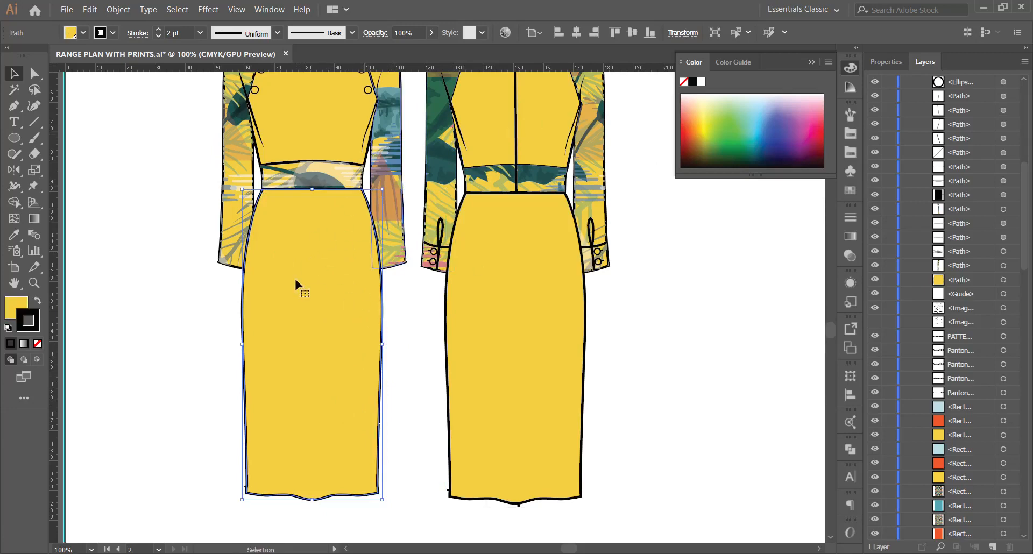
{"action": "left_click", "coordinate": [680, 33]}
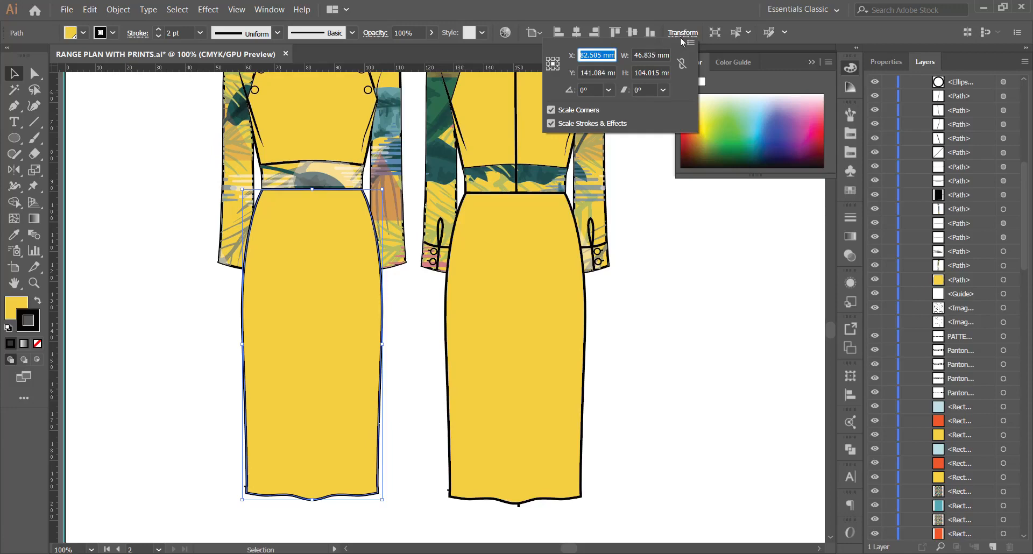
{"action": "left_click", "coordinate": [660, 294]}
{"action": "left_click", "coordinate": [164, 328]}
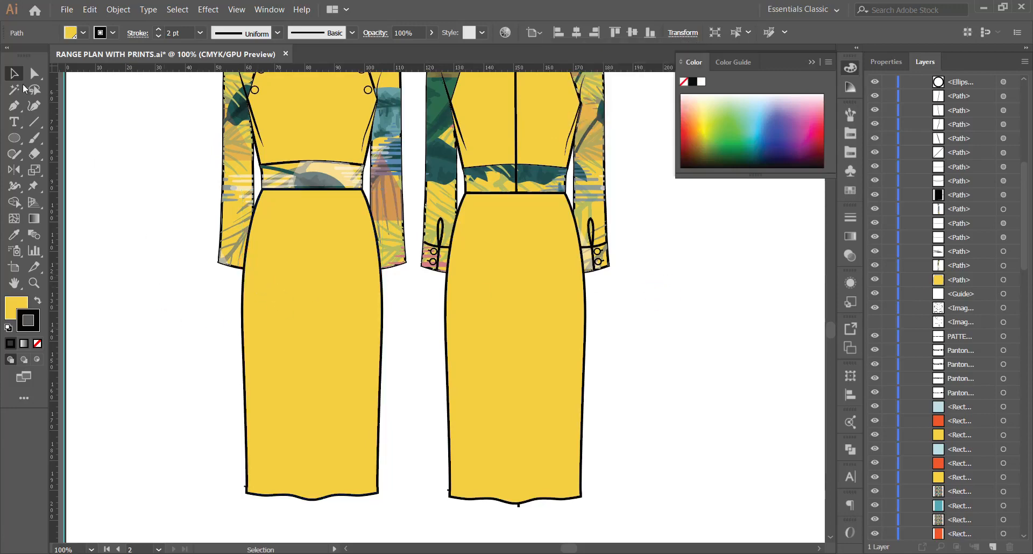
Send the front view's yellow skirt backward in the stacking order, one level at a time.
{"action": "left_click", "coordinate": [308, 342]}
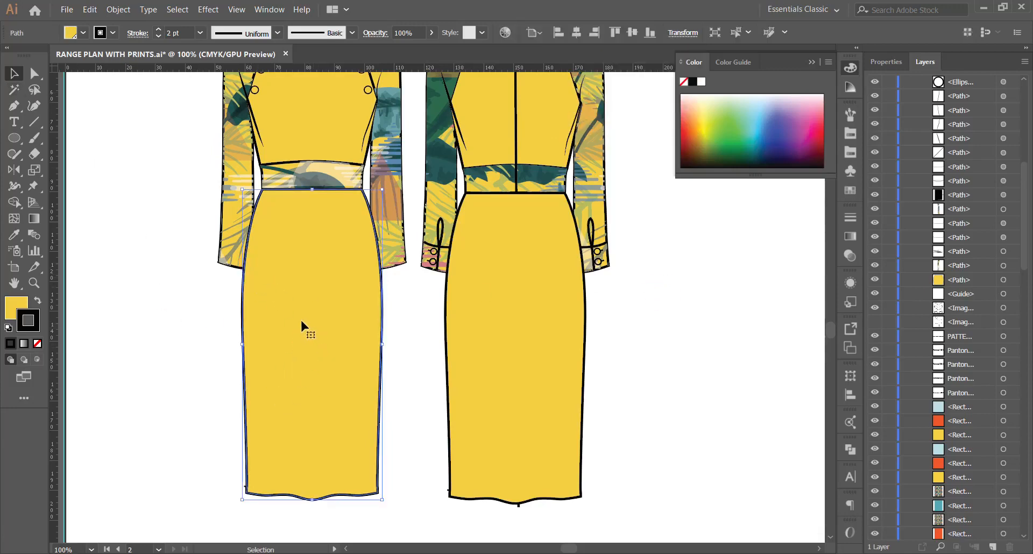
{"action": "right_click", "coordinate": [317, 361]}
{"action": "mouse_move", "coordinate": [380, 303]}
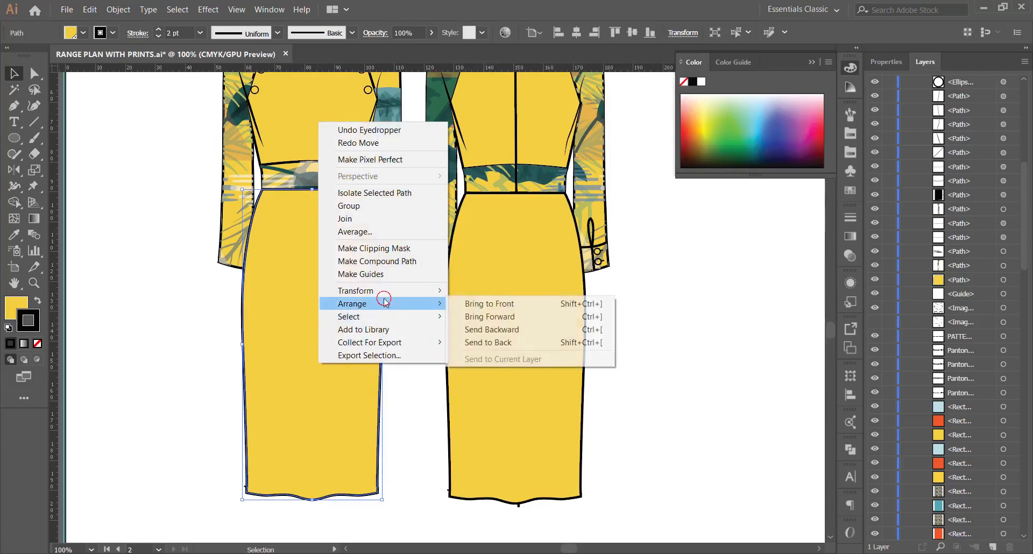
{"action": "left_click", "coordinate": [521, 329]}
{"action": "right_click", "coordinate": [290, 342]}
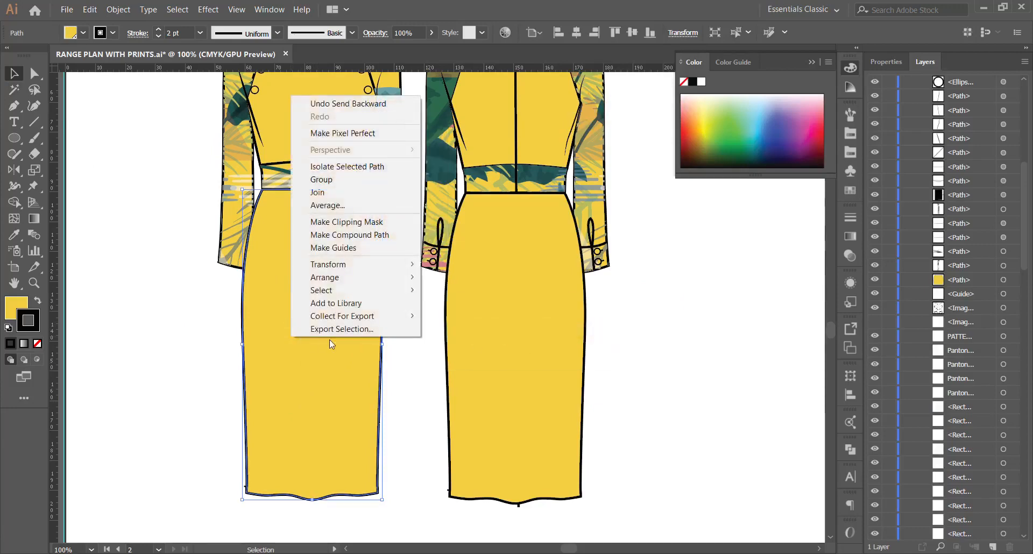
{"action": "mouse_move", "coordinate": [355, 277]}
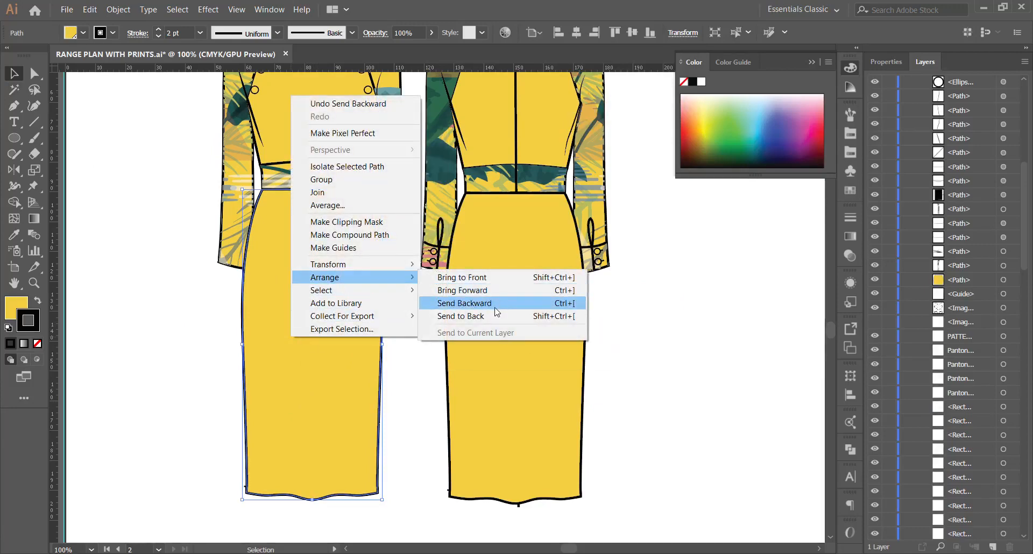
{"action": "left_click", "coordinate": [571, 304]}
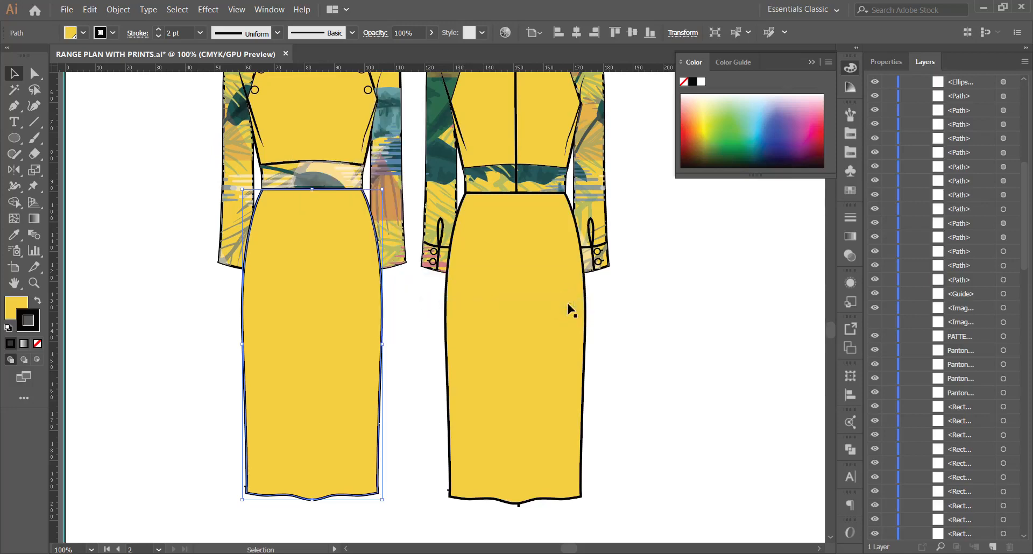
{"action": "key", "text": "ctrl+bracketleft"}
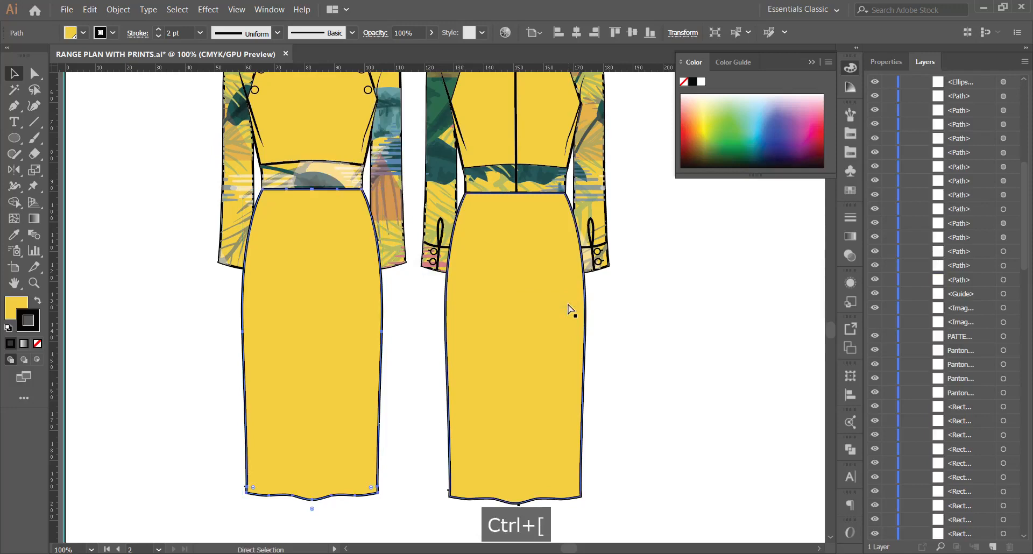
Send the front view's yellow skirt to the back of the stacking order and deselect it.
{"action": "right_click", "coordinate": [369, 325]}
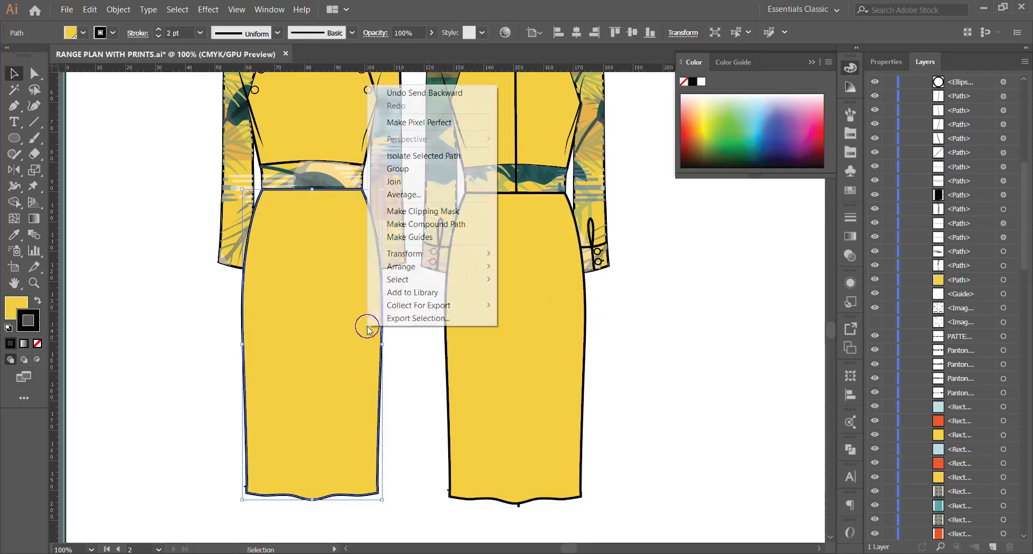
{"action": "mouse_move", "coordinate": [416, 267]}
{"action": "left_click", "coordinate": [555, 305]}
{"action": "left_click", "coordinate": [678, 318]}
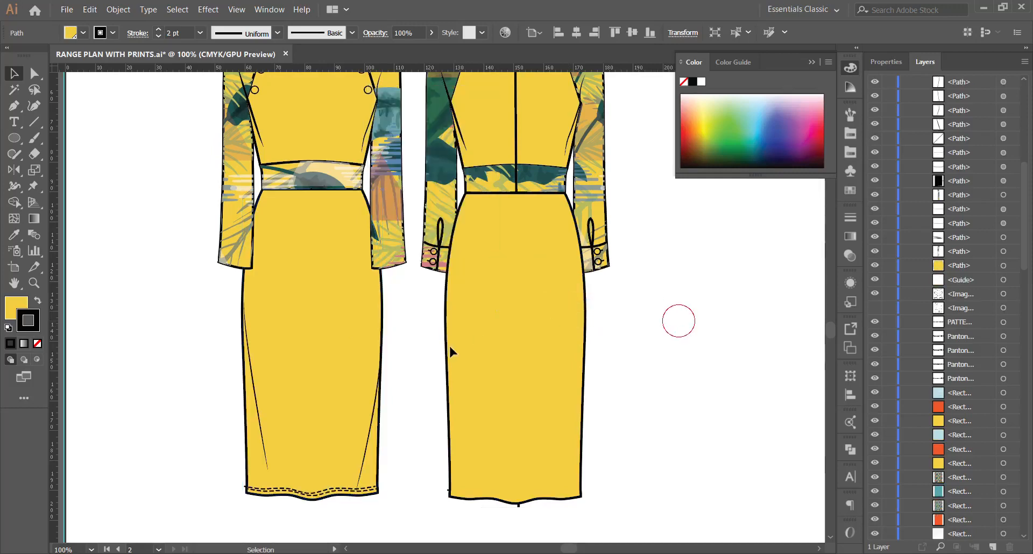
Bring the front skirt's two curved side lines and its dashed hem stitching lines to the front.
{"action": "left_click", "coordinate": [259, 428]}
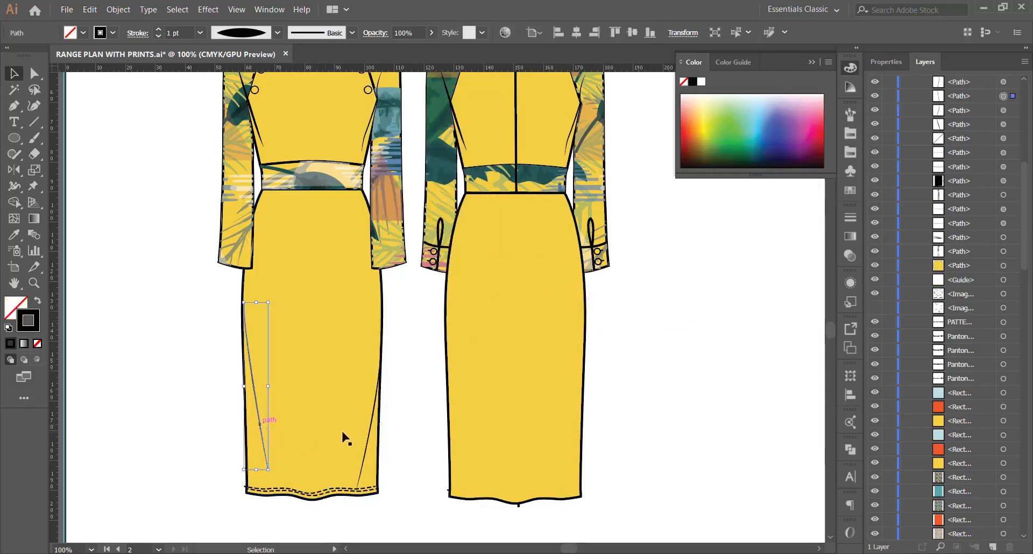
{"action": "left_click", "coordinate": [364, 437], "text": "shift"}
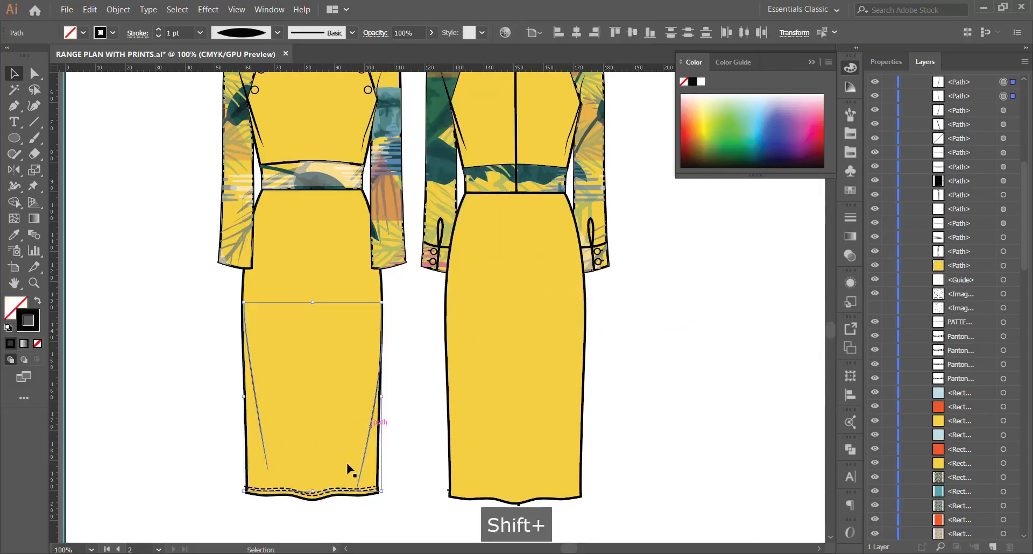
{"action": "left_click", "coordinate": [324, 492], "text": "shift"}
{"action": "scroll", "coordinate": [321, 495], "scroll_direction": "up", "scroll_amount": 1}
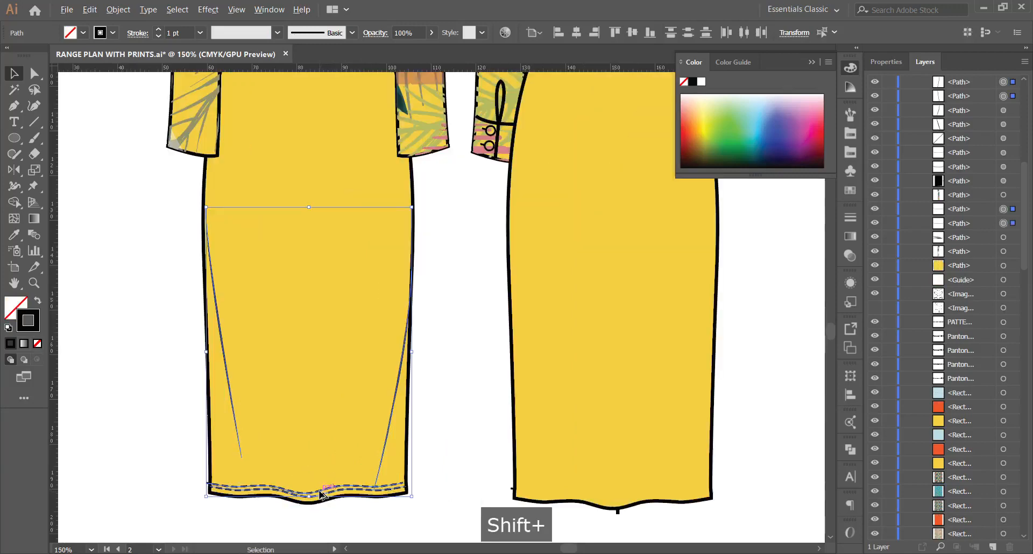
{"action": "scroll", "coordinate": [308, 469], "scroll_direction": "down", "scroll_amount": 2}
{"action": "right_click", "coordinate": [275, 454]}
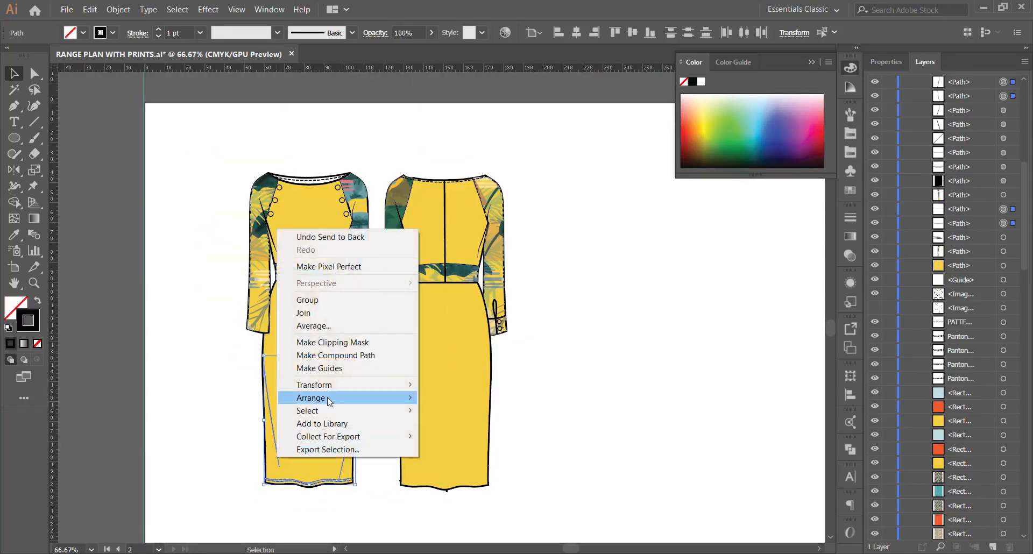
{"action": "mouse_move", "coordinate": [322, 398]}
{"action": "left_click", "coordinate": [484, 402]}
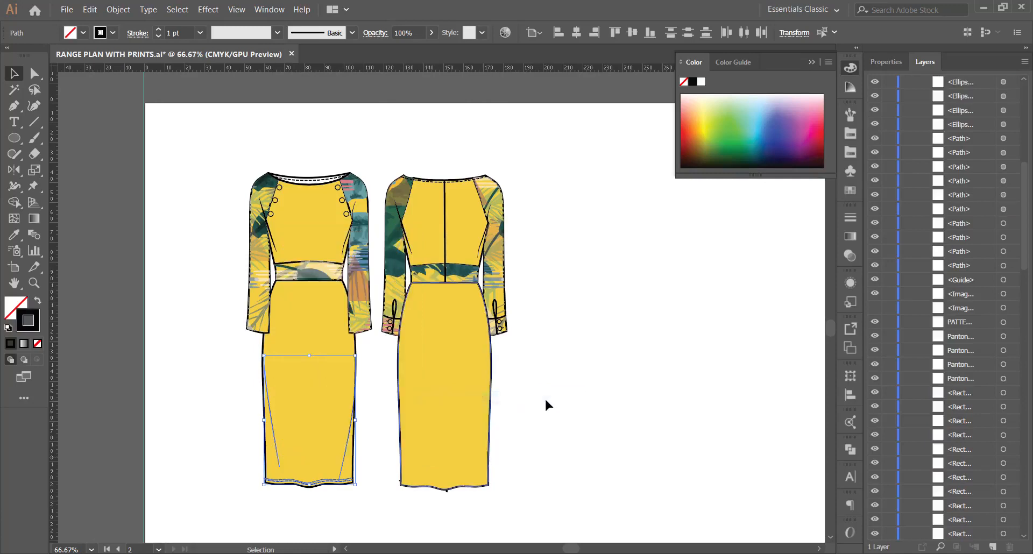
{"action": "scroll", "coordinate": [330, 413], "scroll_direction": "up", "scroll_amount": 2}
{"action": "key", "text": "ctrl+shift+a"}
Bring the front view's yellow skirt to the front, and send it backward one level.
{"action": "left_click", "coordinate": [340, 334]}
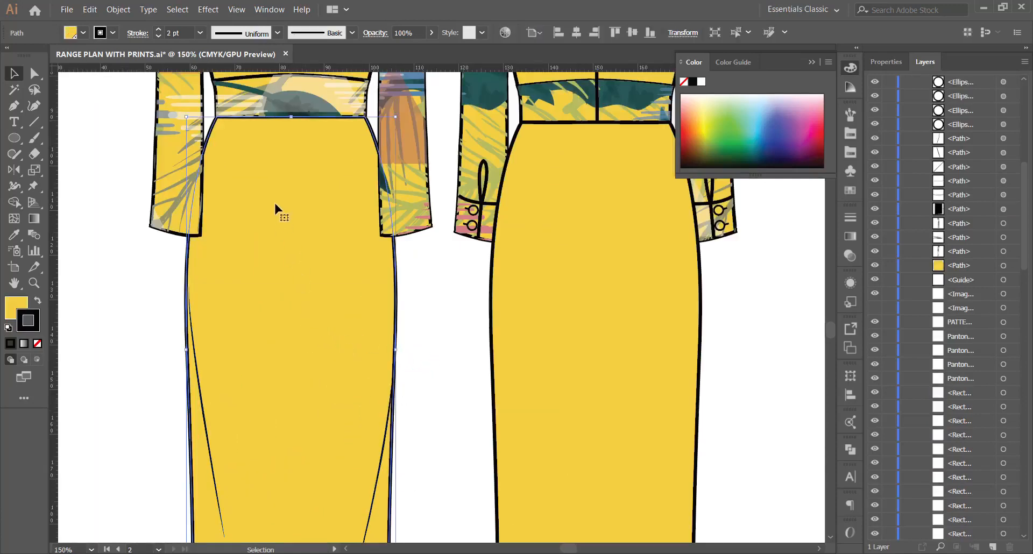
{"action": "right_click", "coordinate": [274, 201]}
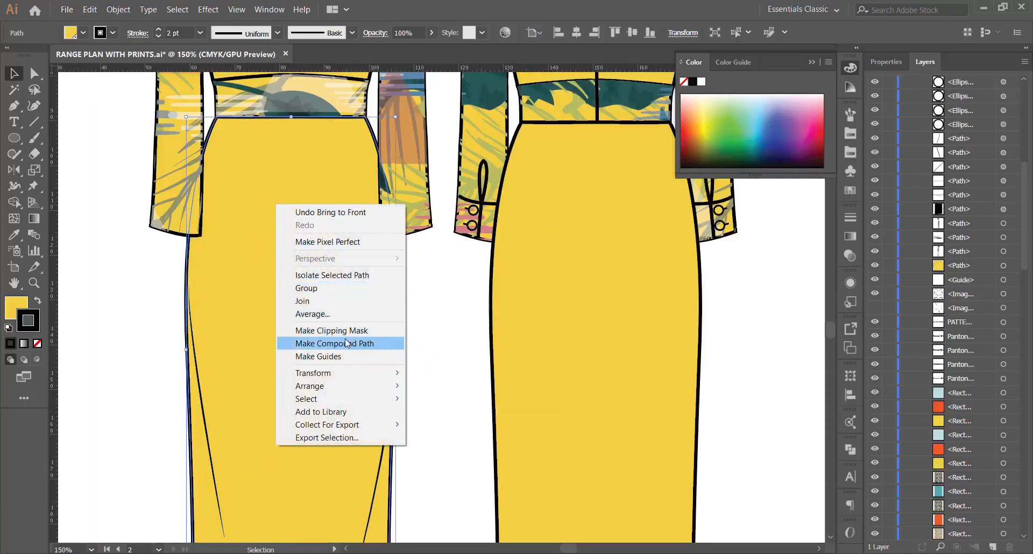
{"action": "mouse_move", "coordinate": [340, 386]}
{"action": "left_click", "coordinate": [440, 386]}
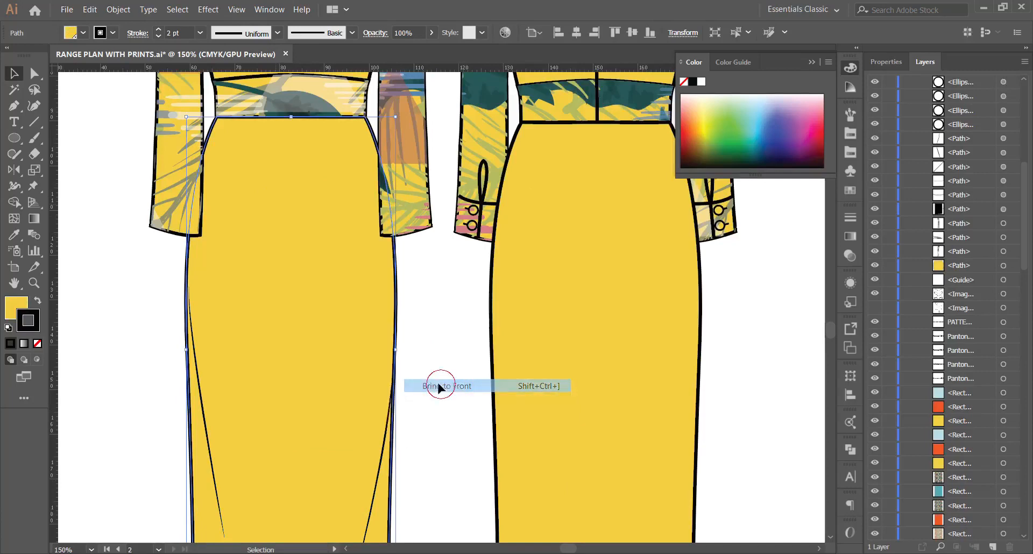
{"action": "right_click", "coordinate": [325, 291]}
{"action": "mouse_move", "coordinate": [381, 473]}
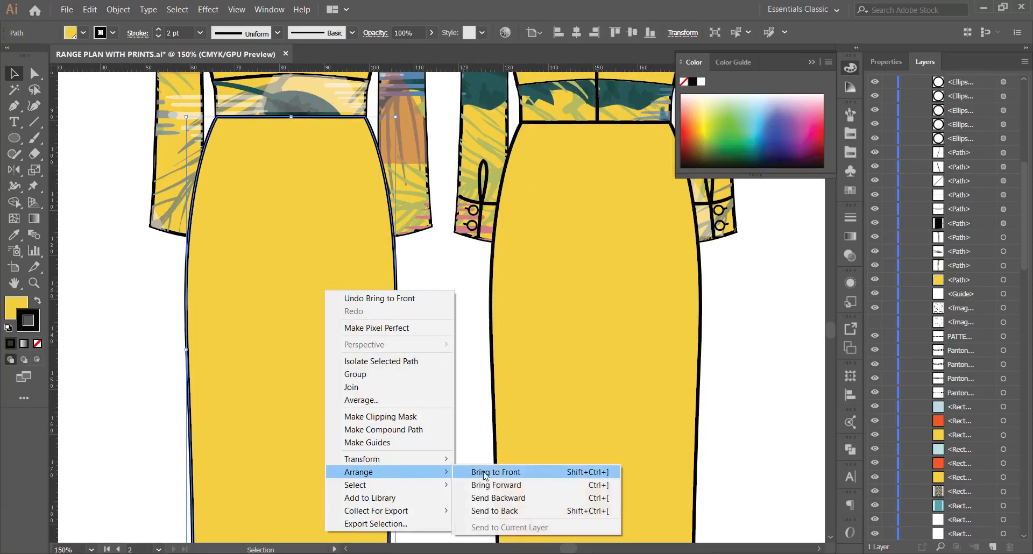
{"action": "left_click", "coordinate": [499, 497]}
{"action": "left_click", "coordinate": [461, 357]}
{"action": "key", "text": "ctrl+minus"}
{"action": "key", "text": "ctrl+minus"}
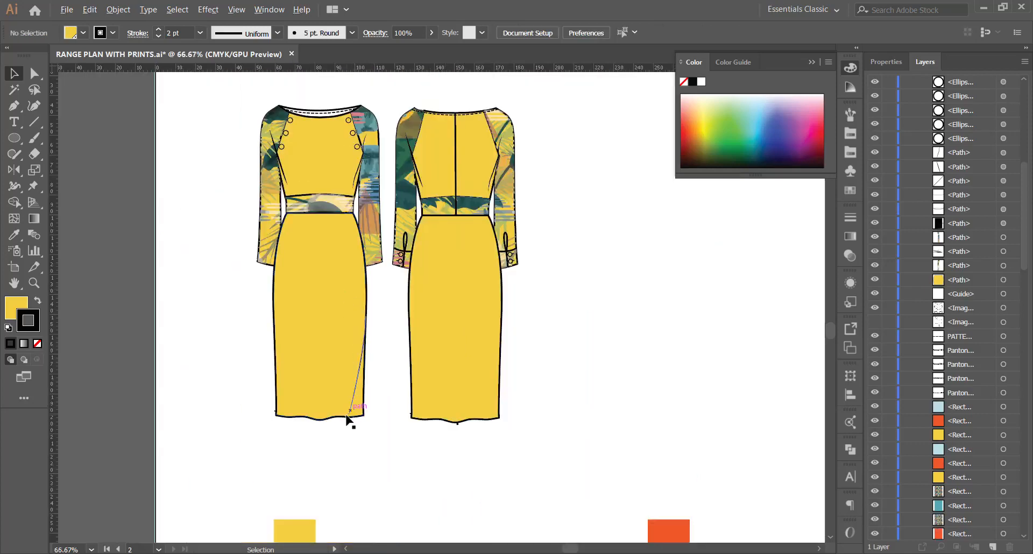
Try to send the front view's skirt backward in isolation mode, exit isolation, and undo the attempt.
{"action": "scroll", "coordinate": [347, 420], "scroll_direction": "up", "scroll_amount": 2}
{"action": "double_click", "coordinate": [260, 229]}
{"action": "right_click", "coordinate": [261, 228]}
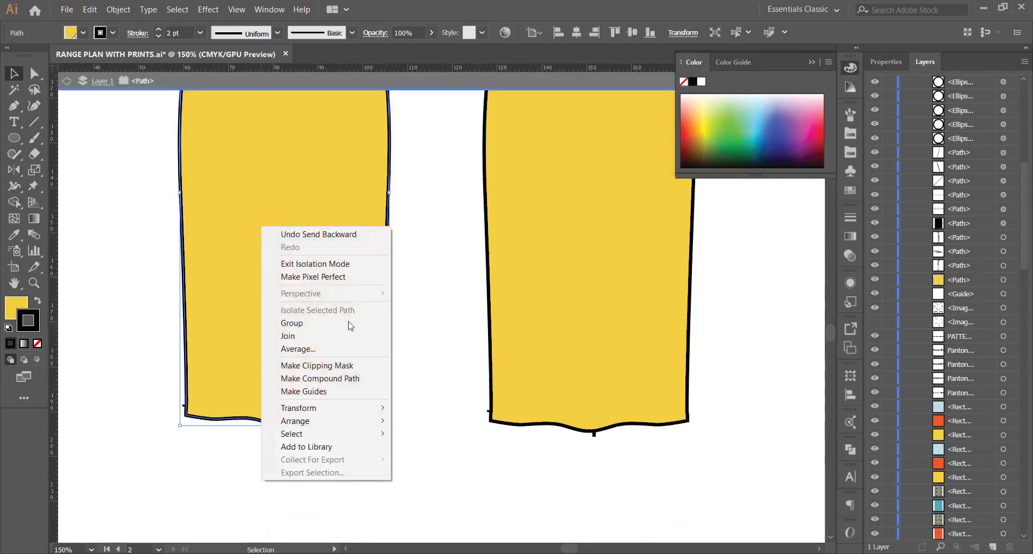
{"action": "mouse_move", "coordinate": [355, 420]}
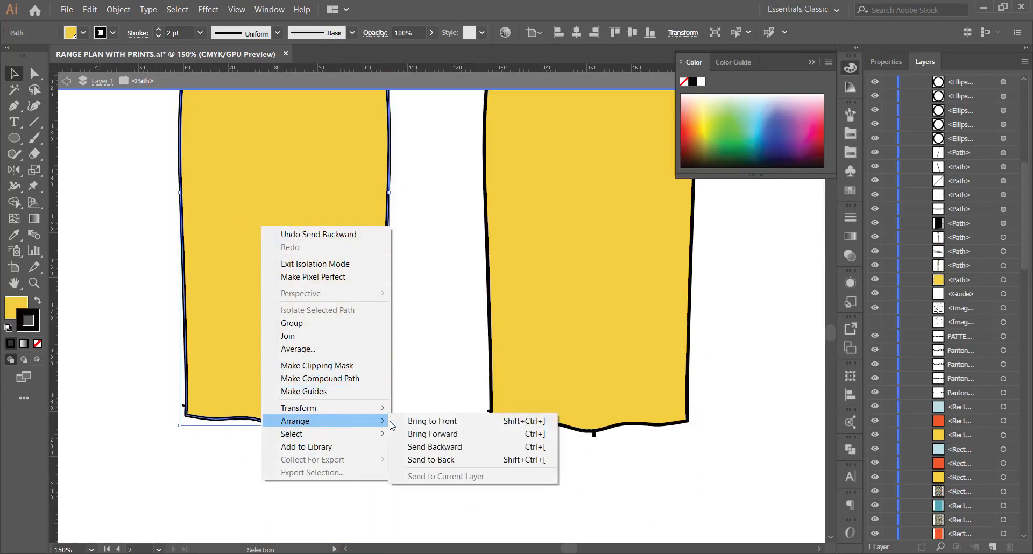
{"action": "left_click", "coordinate": [435, 448]}
{"action": "left_click", "coordinate": [406, 304]}
{"action": "scroll", "coordinate": [382, 316], "scroll_direction": "down", "scroll_amount": 2}
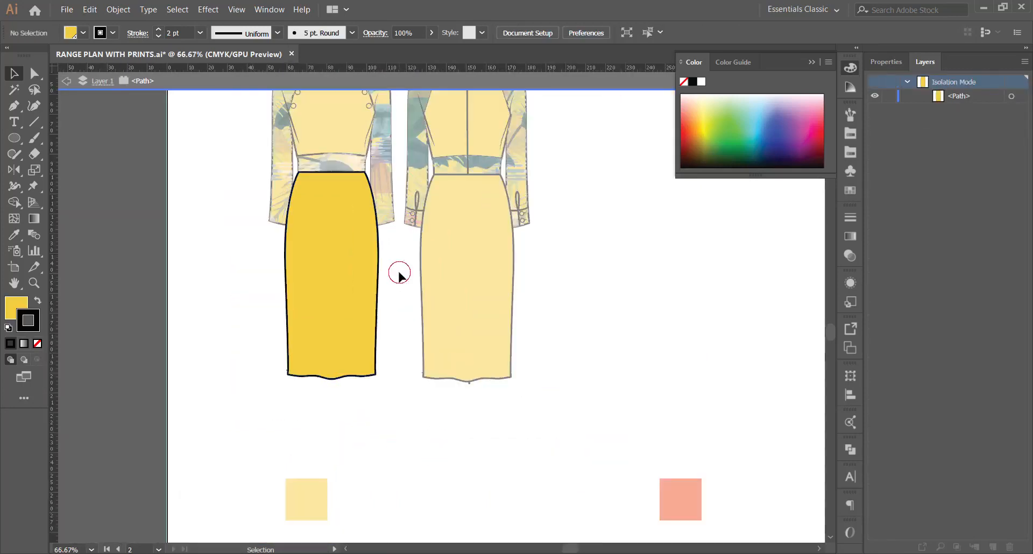
{"action": "double_click", "coordinate": [399, 274]}
{"action": "key", "text": "ctrl+z"}
{"action": "key", "text": "ctrl+z"}
{"action": "key", "text": "ctrl+shift+z"}
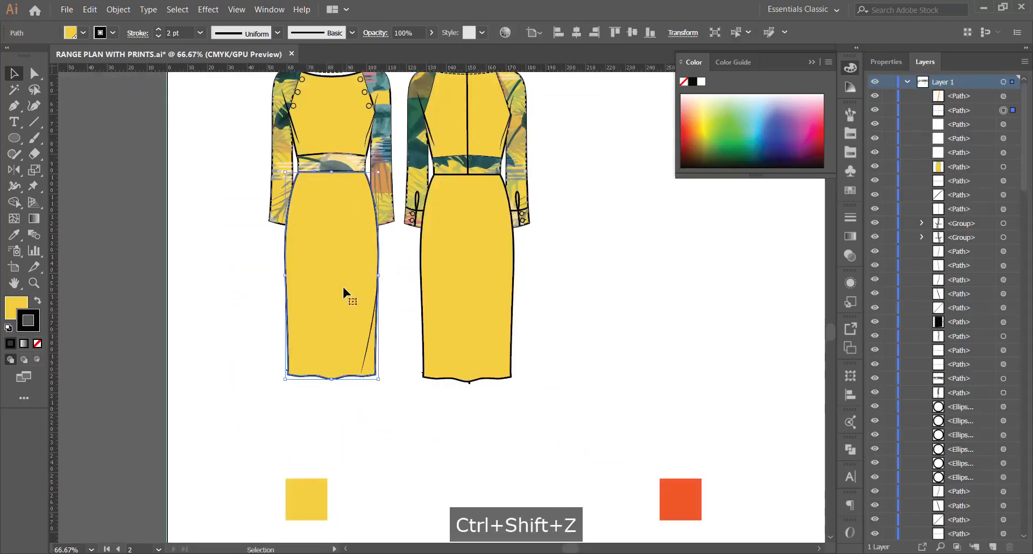
Send the front view's yellow skirt backward three more levels, behind its remaining side line and dashed hem stitching.
{"action": "right_click", "coordinate": [326, 205]}
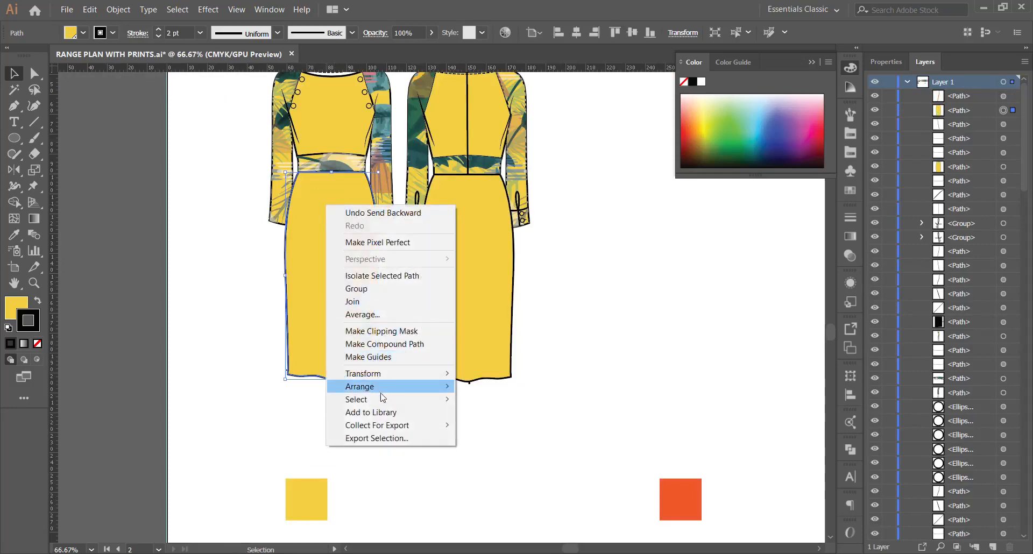
{"action": "mouse_move", "coordinate": [385, 387]}
{"action": "left_click", "coordinate": [509, 413]}
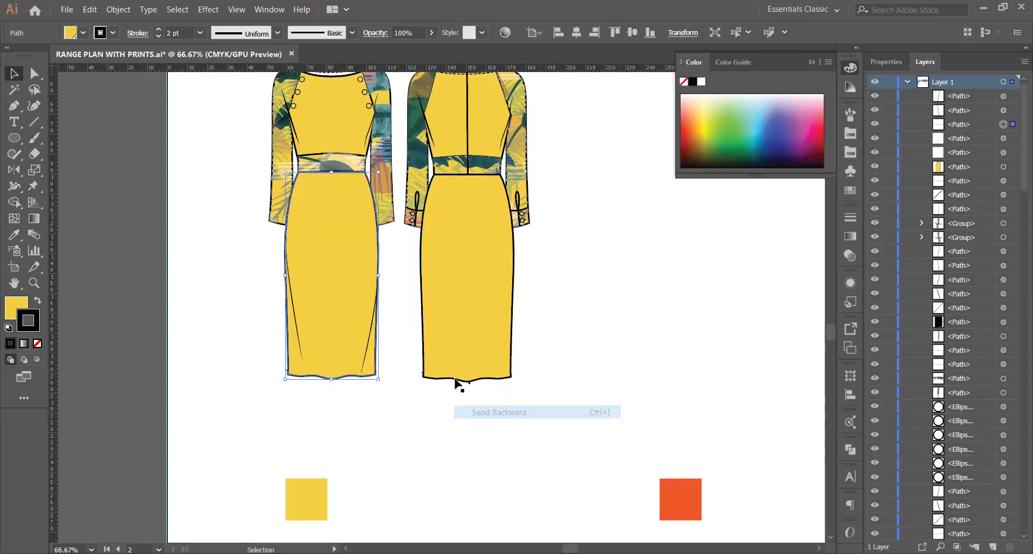
{"action": "right_click", "coordinate": [354, 266]}
{"action": "mouse_move", "coordinate": [430, 445]}
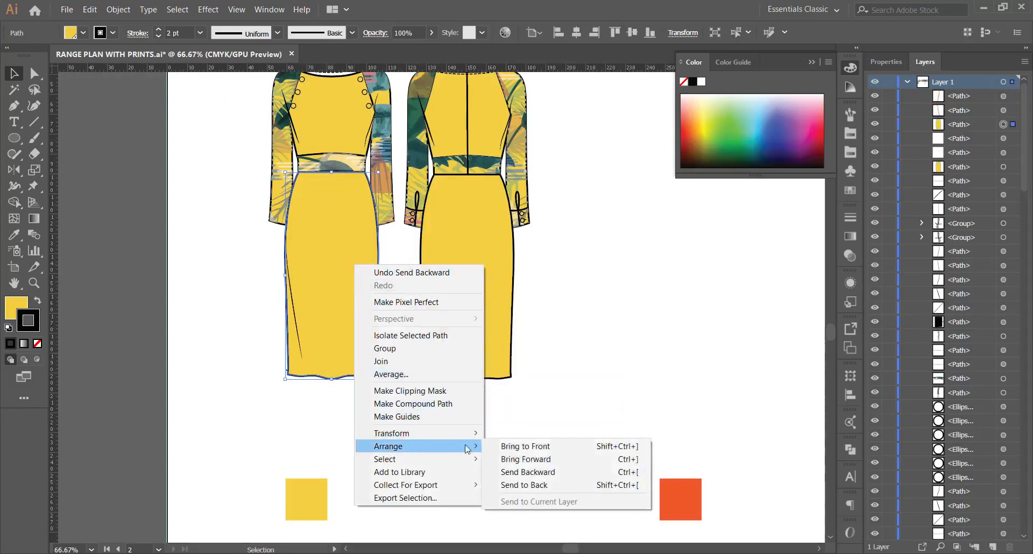
{"action": "left_click", "coordinate": [516, 472]}
{"action": "right_click", "coordinate": [328, 271]}
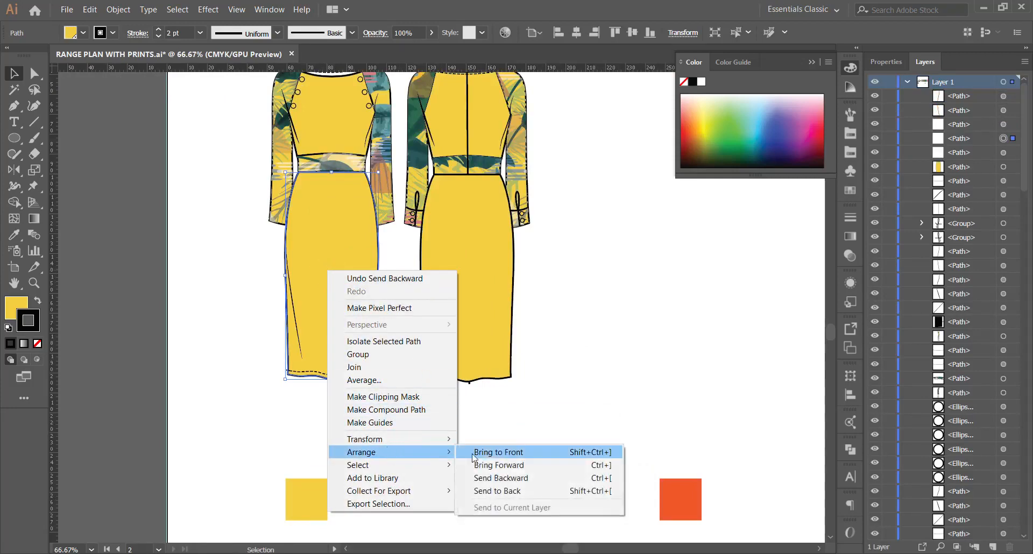
{"action": "left_click", "coordinate": [504, 480]}
{"action": "left_click", "coordinate": [389, 389]}
{"action": "scroll", "coordinate": [333, 339], "scroll_direction": "down", "scroll_amount": 1}
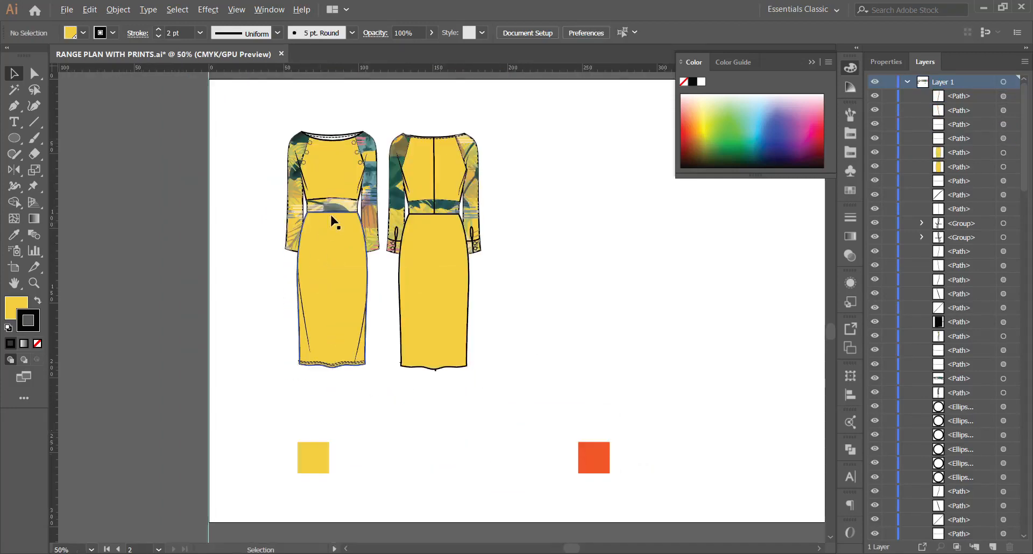
Move the back view's yellow skirt aside twice to inspect the detail lines beneath it, undoing each move.
{"action": "scroll", "coordinate": [376, 207], "scroll_direction": "up", "scroll_amount": 2}
{"action": "scroll", "coordinate": [281, 240], "scroll_direction": "down", "scroll_amount": 1}
{"action": "scroll", "coordinate": [381, 293], "scroll_direction": "up", "scroll_amount": 1}
{"action": "left_click_drag", "start_coordinate": [330, 279], "coordinate": [461, 275]}
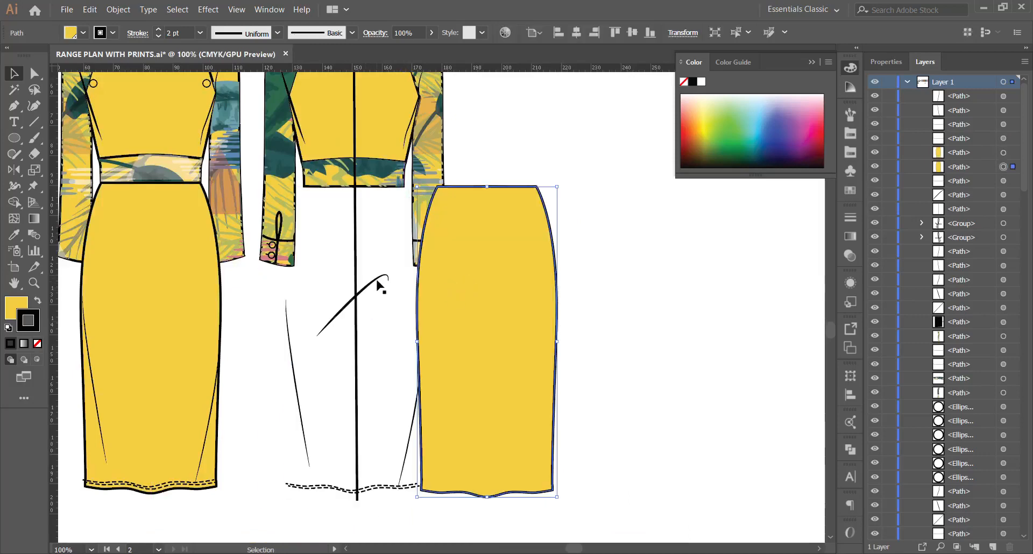
{"action": "key", "text": "ctrl+z"}
{"action": "left_click_drag", "start_coordinate": [385, 247], "coordinate": [461, 246]}
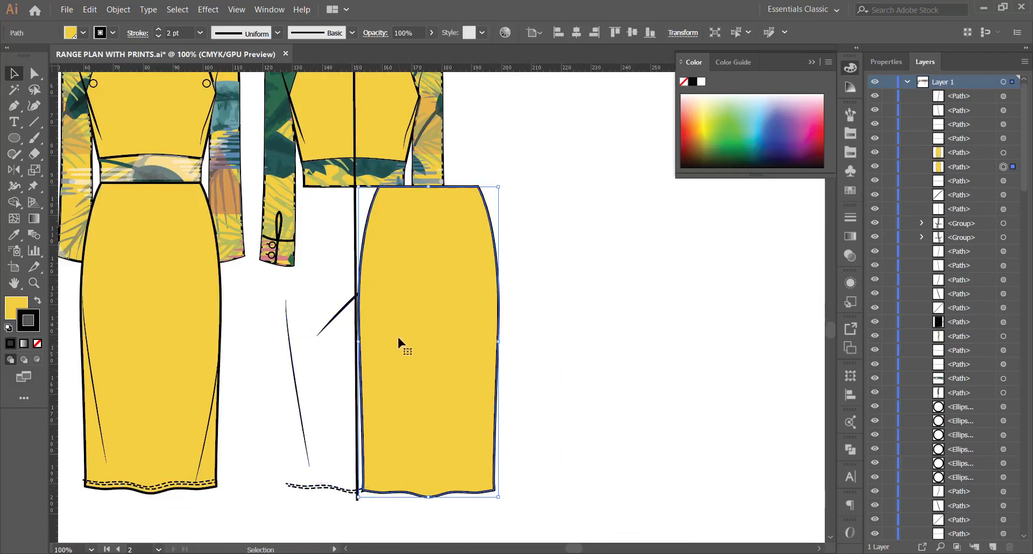
{"action": "key", "text": "ctrl+z"}
Send the back view's yellow skirt to the very back of the stacking order and deselect it.
{"action": "right_click", "coordinate": [375, 318]}
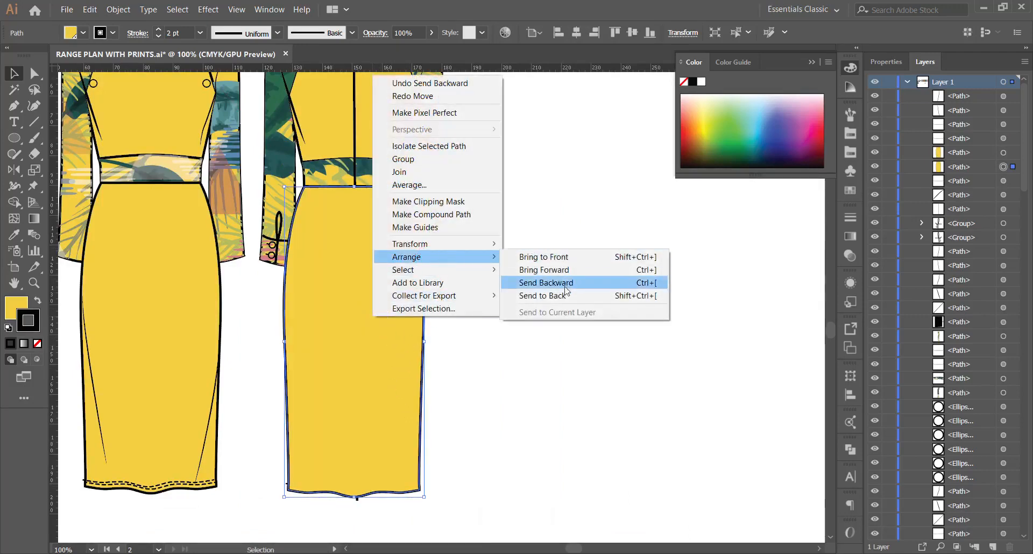
{"action": "left_click", "coordinate": [554, 295]}
{"action": "key", "text": "ctrl+shift+a"}
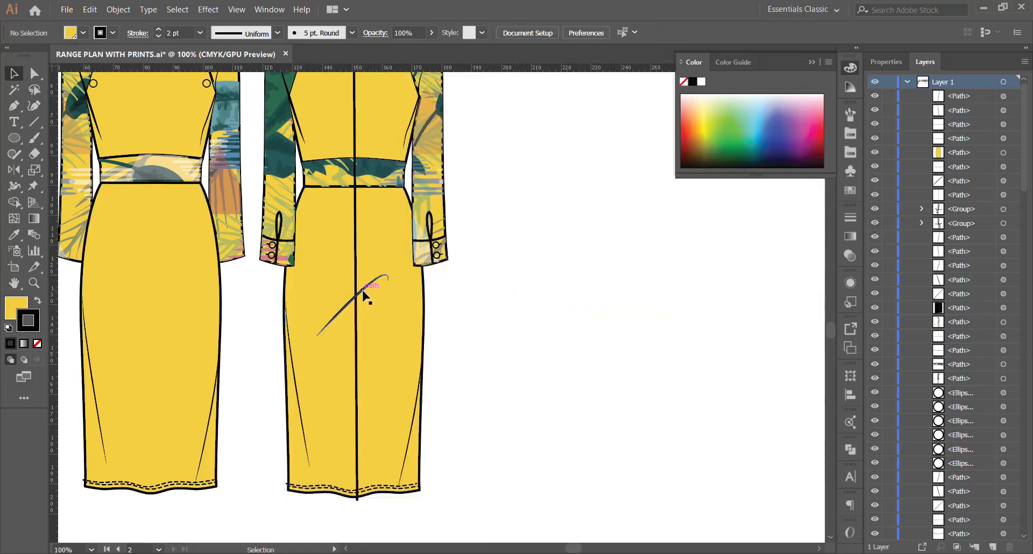
Bring the back skirt's diagonal fold, centre seam, side lines and dashed hem stitching to the front together.
{"action": "left_click", "coordinate": [361, 291]}
{"action": "left_click", "coordinate": [356, 267], "text": "shift"}
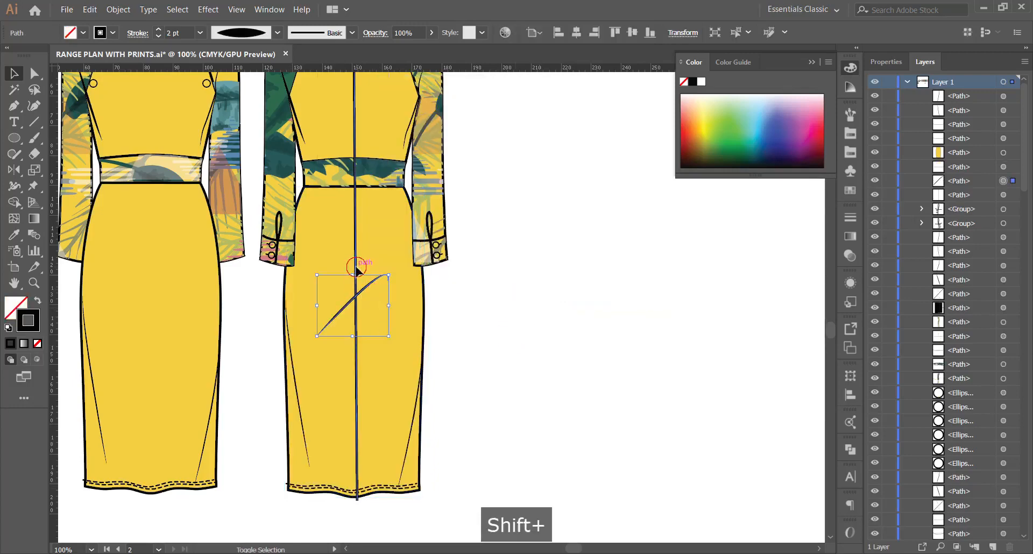
{"action": "left_click", "coordinate": [296, 386], "text": "shift"}
{"action": "left_click", "coordinate": [419, 405], "text": "shift"}
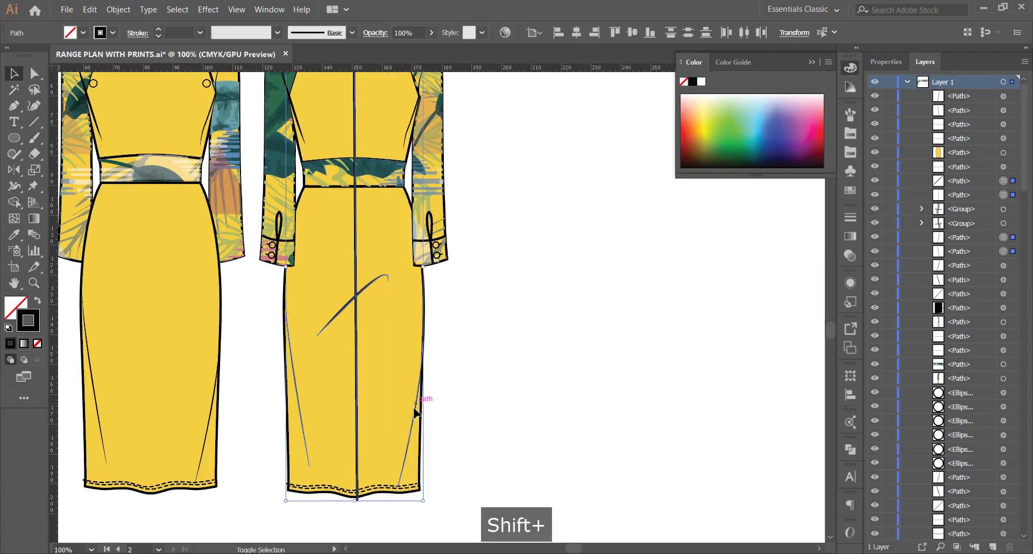
{"action": "scroll", "coordinate": [383, 493], "scroll_direction": "up", "scroll_amount": 1}
{"action": "scroll", "coordinate": [384, 500], "scroll_direction": "up", "scroll_amount": 2}
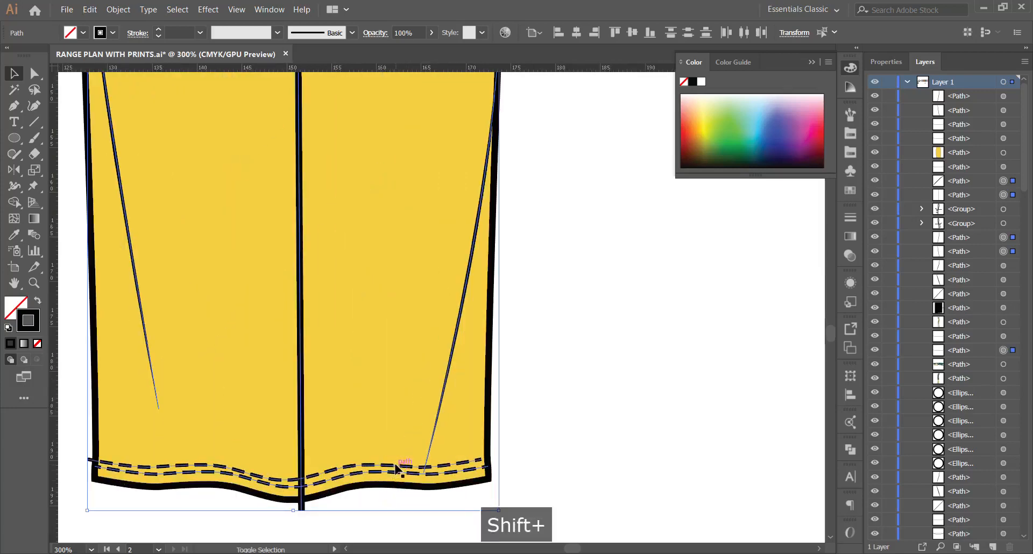
{"action": "scroll", "coordinate": [396, 469], "scroll_direction": "down", "scroll_amount": 4}
{"action": "right_click", "coordinate": [339, 358]}
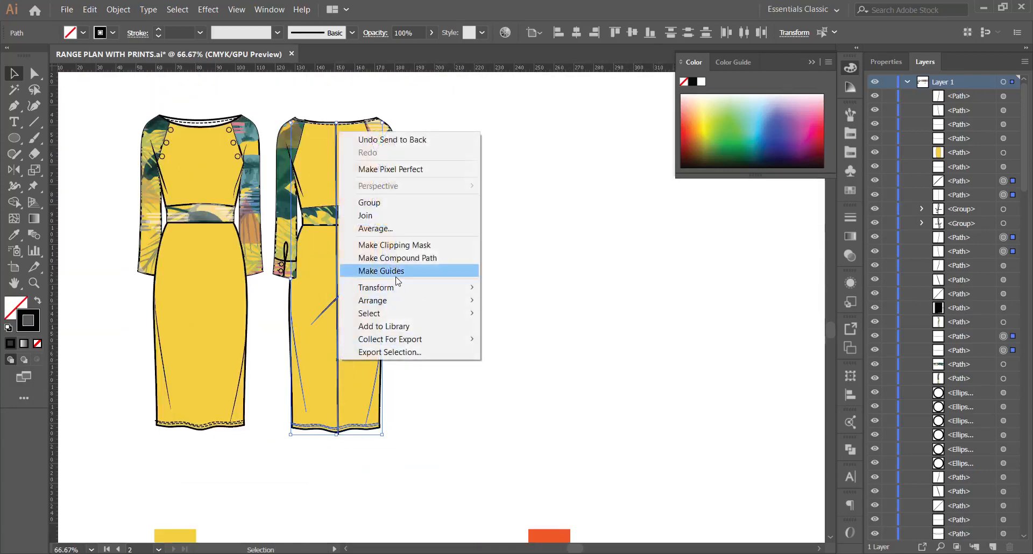
{"action": "mouse_move", "coordinate": [383, 302]}
{"action": "left_click", "coordinate": [551, 299]}
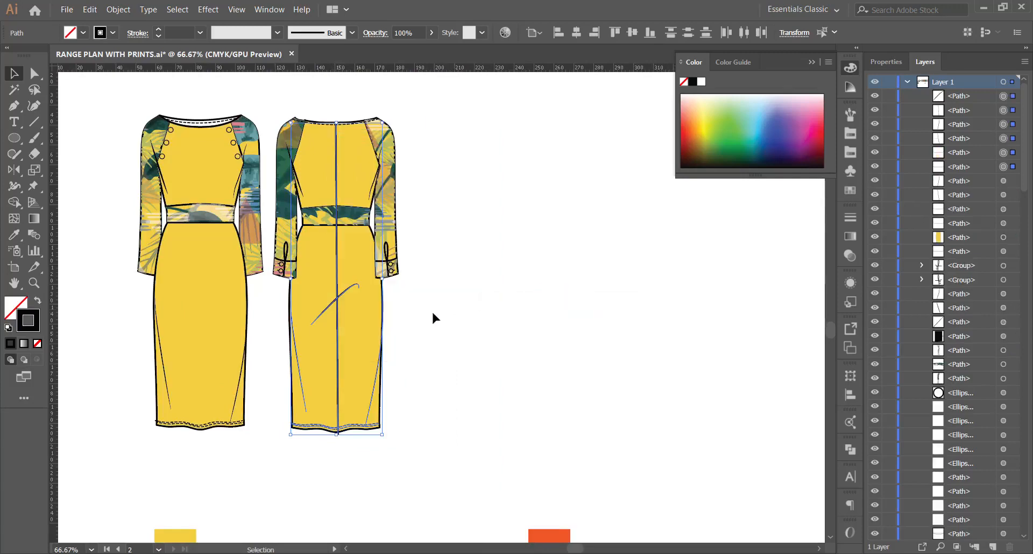
{"action": "left_click", "coordinate": [432, 310]}
Examine the back view's skirt and its detail lines, comparing them with the rest of the dress.
{"action": "scroll", "coordinate": [355, 353], "scroll_direction": "up", "scroll_amount": 1}
{"action": "left_click", "coordinate": [350, 179]}
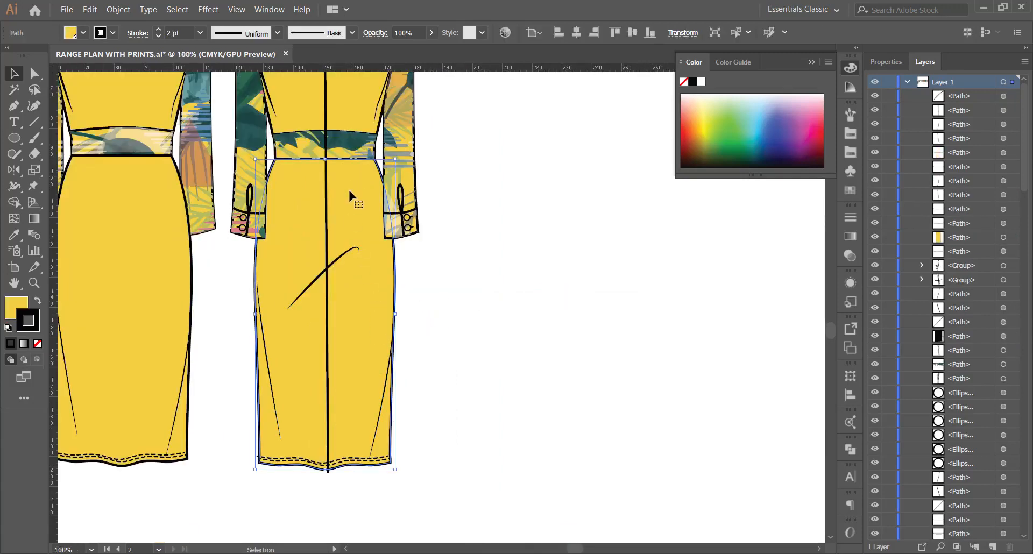
{"action": "left_click", "coordinate": [454, 182]}
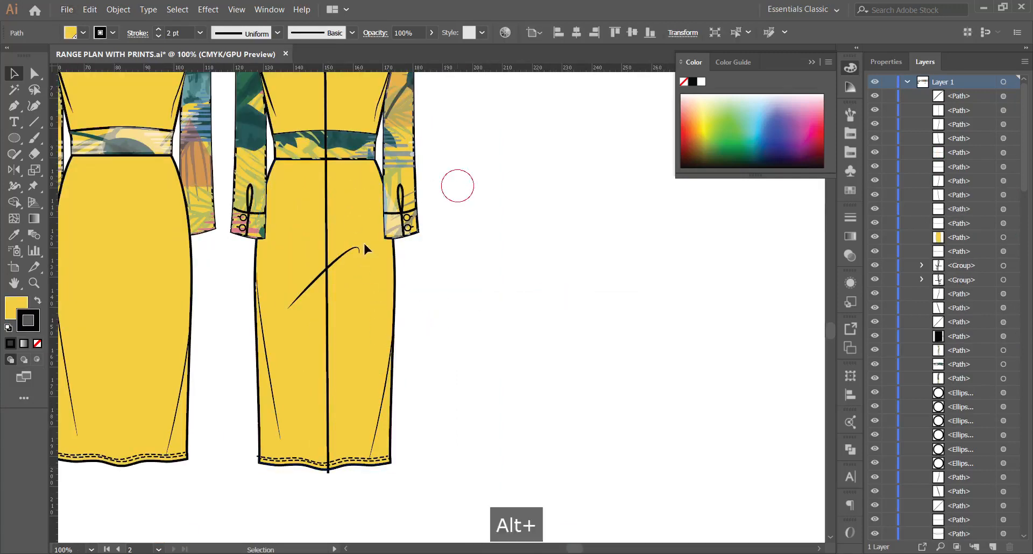
{"action": "scroll", "coordinate": [335, 264], "scroll_direction": "down", "scroll_amount": 1}
{"action": "scroll", "coordinate": [335, 266], "scroll_direction": "down", "scroll_amount": 3}
{"action": "scroll", "coordinate": [341, 231], "scroll_direction": "up", "scroll_amount": 3}
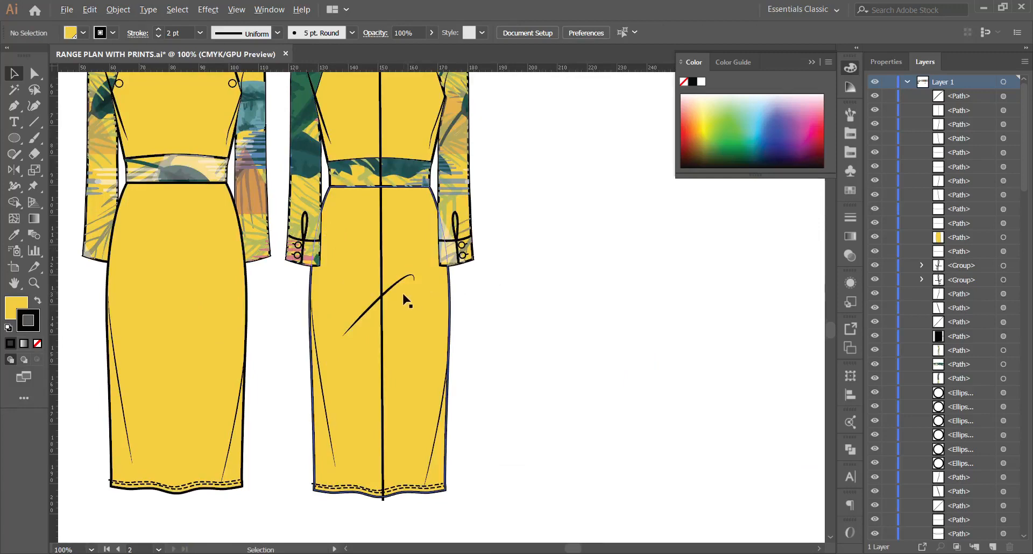
{"action": "scroll", "coordinate": [404, 295], "scroll_direction": "down", "scroll_amount": 2}
Fill the front view's inner neckline shape with the yellow sampled from the bodice, and deselect it.
{"action": "scroll", "coordinate": [270, 152], "scroll_direction": "up", "scroll_amount": 5}
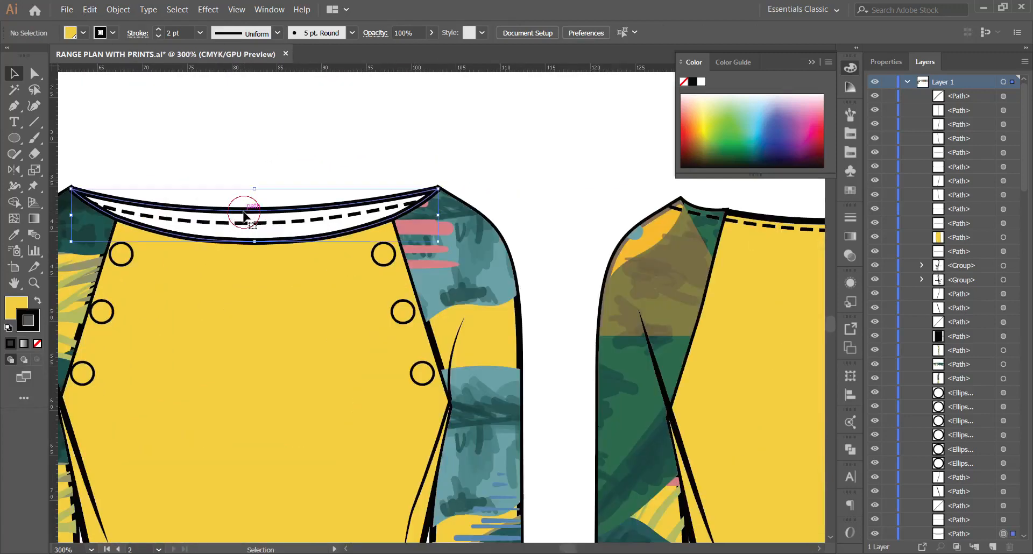
{"action": "left_click", "coordinate": [243, 216]}
{"action": "scroll", "coordinate": [245, 216], "scroll_direction": "down", "scroll_amount": 2}
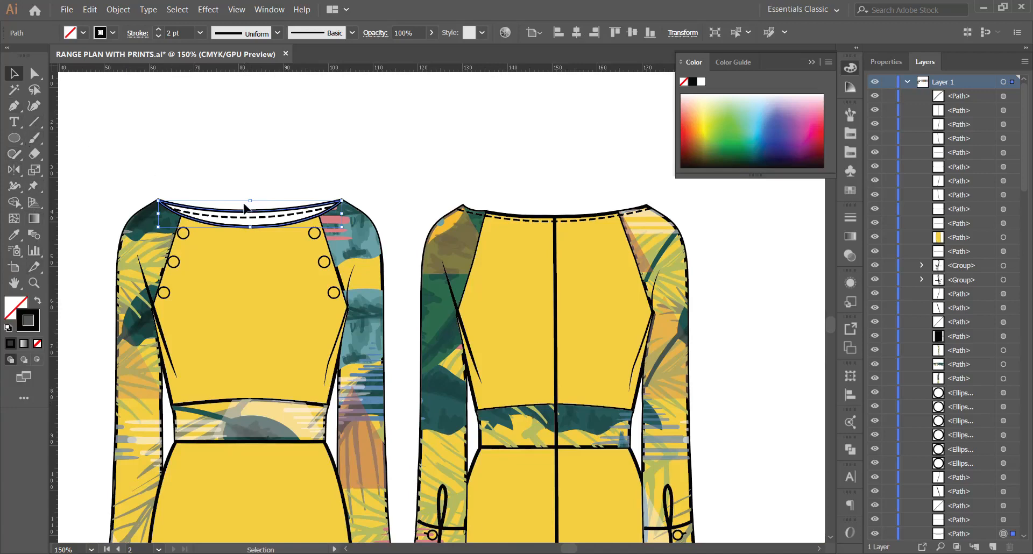
{"action": "key", "text": "i"}
{"action": "left_click", "coordinate": [264, 281]}
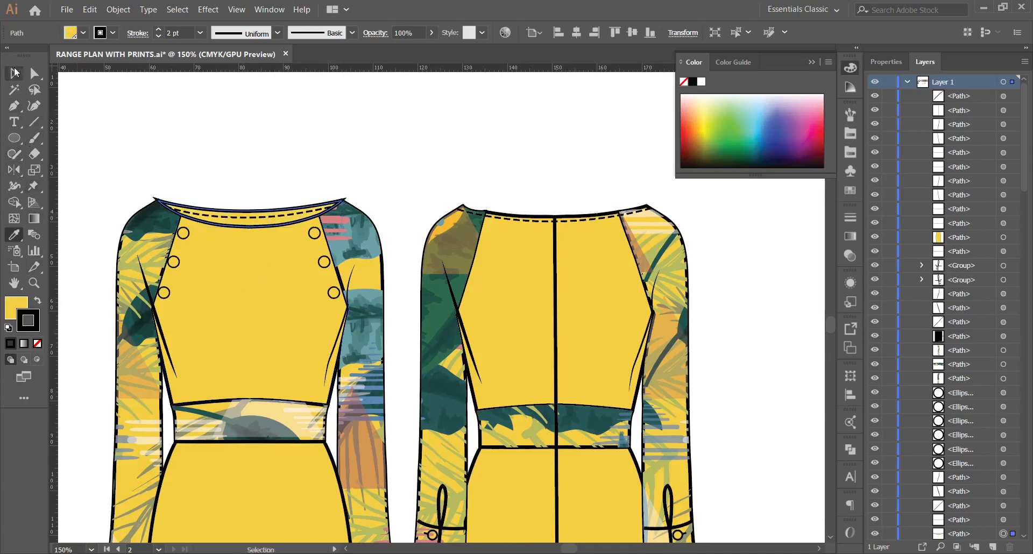
{"action": "scroll", "coordinate": [148, 159], "scroll_direction": "up", "scroll_amount": 2}
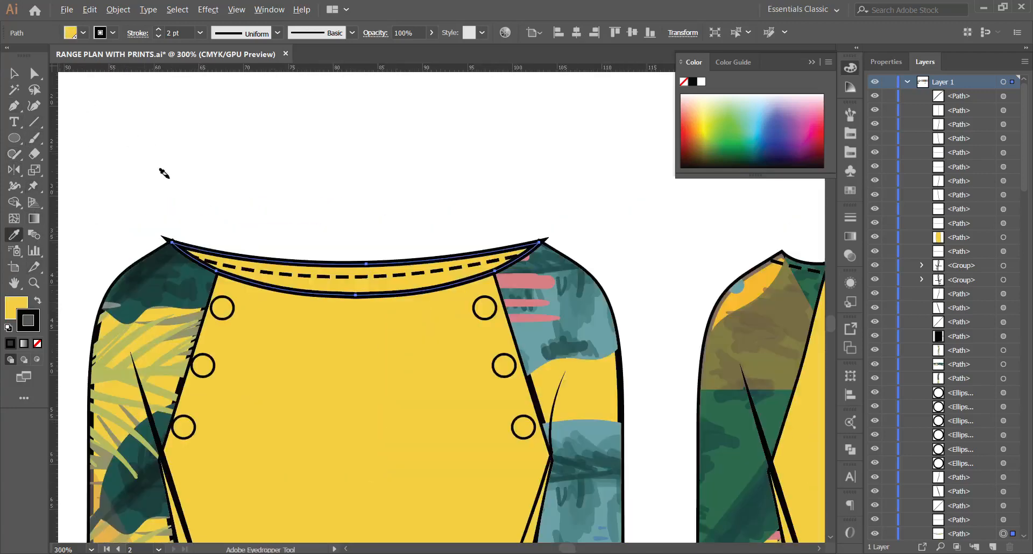
{"action": "left_click", "coordinate": [135, 37]}
{"action": "key", "text": "ctrl+1"}
{"action": "left_click", "coordinate": [14, 75]}
{"action": "left_click", "coordinate": [241, 193]}
{"action": "scroll", "coordinate": [241, 193], "scroll_direction": "down", "scroll_amount": 2}
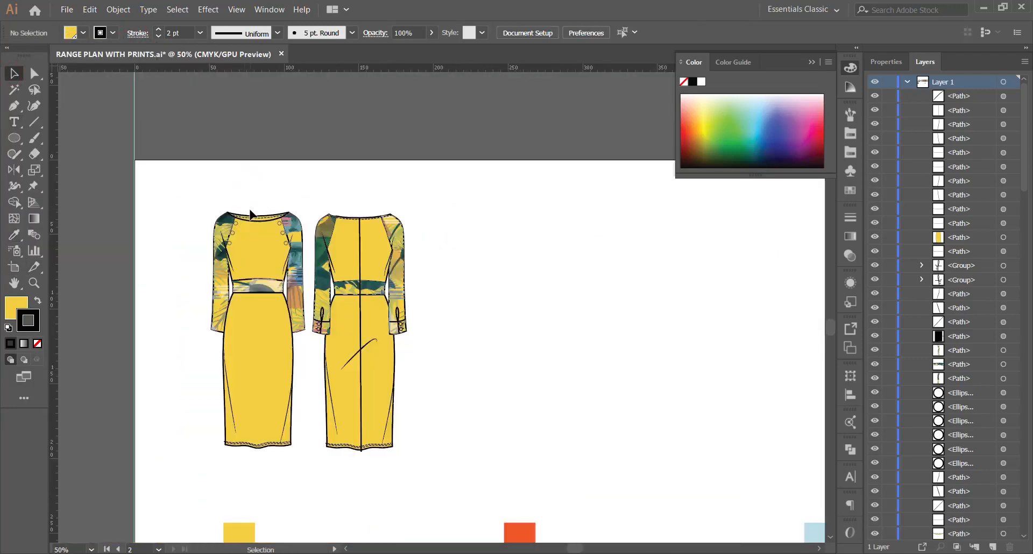
Try to copy both dress views into the empty space beside them, and undo the attempt.
{"action": "left_click_drag", "start_coordinate": [171, 178], "coordinate": [460, 470]}
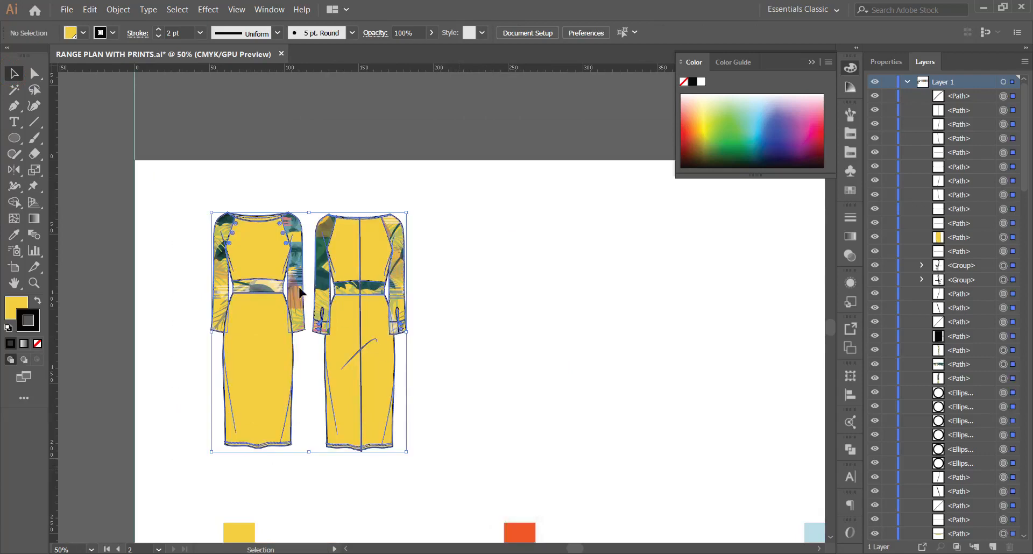
{"action": "left_click_drag", "start_coordinate": [265, 277], "coordinate": [368, 287]}
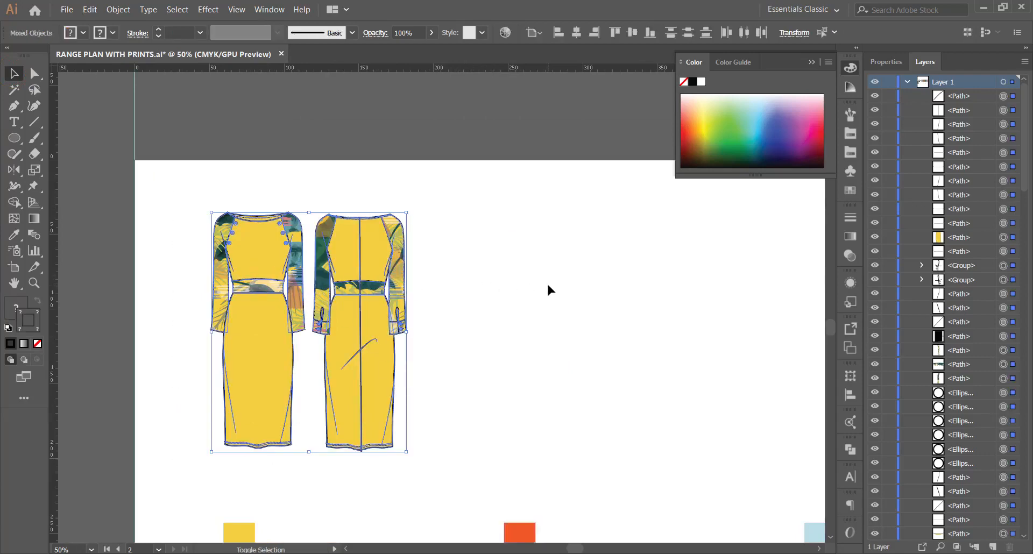
{"action": "scroll", "coordinate": [360, 268], "scroll_direction": "down", "scroll_amount": 2}
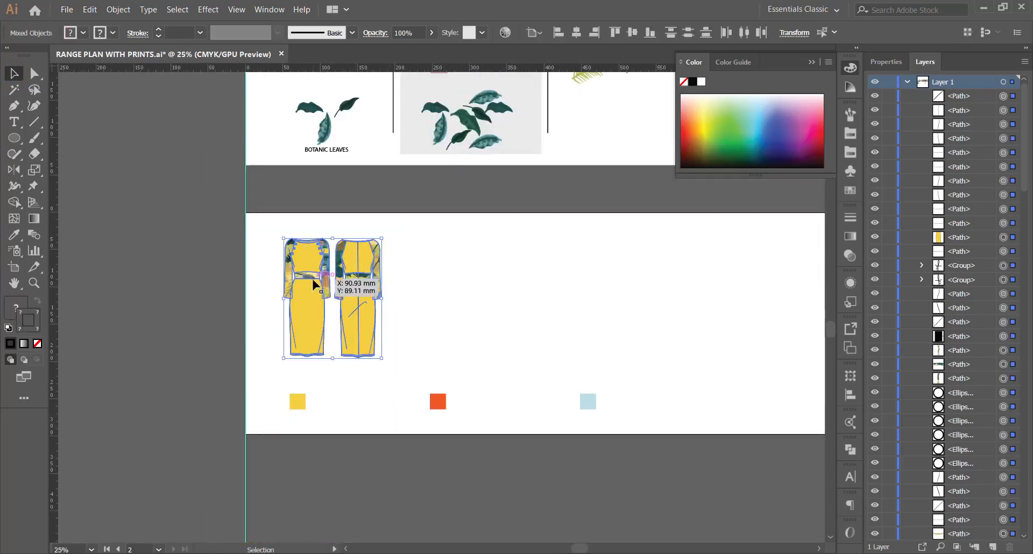
{"action": "left_click_drag", "start_coordinate": [314, 284], "coordinate": [473, 288]}
{"action": "key", "text": "ctrl+z"}
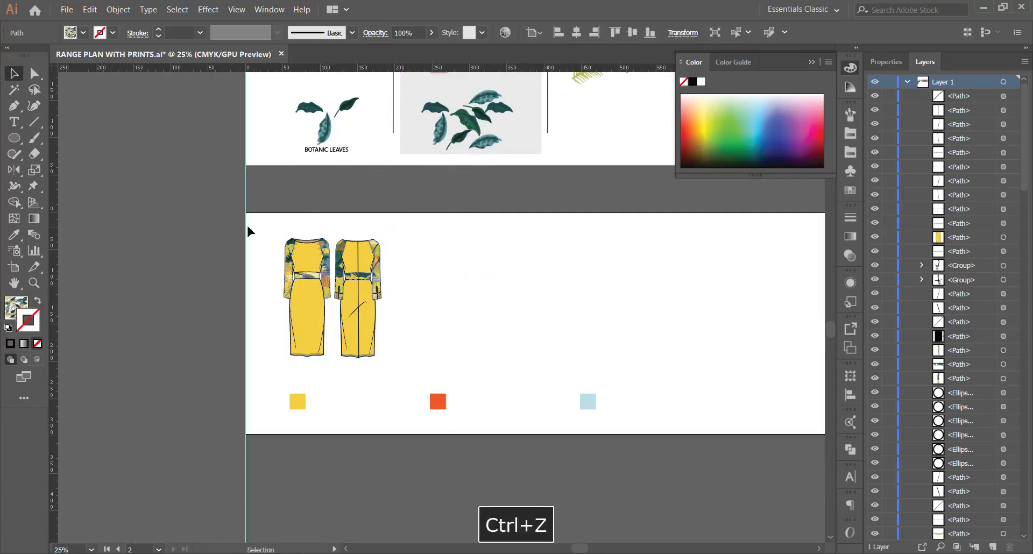
Duplicate the front and back dress views together beside the originals, above the orange swatch.
{"action": "left_click_drag", "start_coordinate": [248, 231], "coordinate": [428, 377]}
{"action": "left_click_drag", "start_coordinate": [358, 311], "coordinate": [460, 311]}
{"action": "left_click", "coordinate": [559, 317]}
{"action": "scroll", "coordinate": [517, 319], "scroll_direction": "up", "scroll_amount": 1}
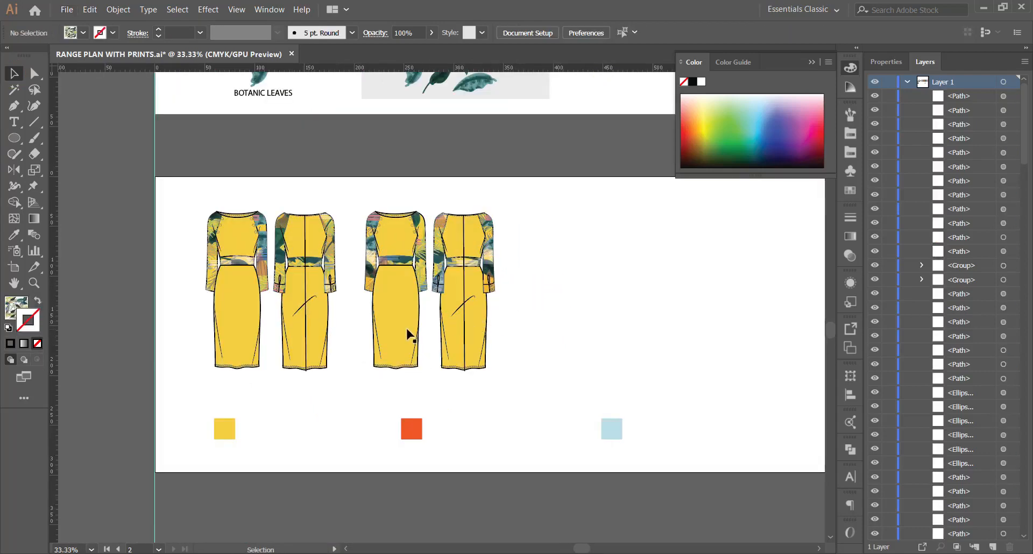
Recolour the copied front view's skirt with the orange sampled from the swatch below it.
{"action": "left_click", "coordinate": [407, 329]}
{"action": "scroll", "coordinate": [527, 314], "scroll_direction": "up", "scroll_amount": 2}
{"action": "scroll", "coordinate": [290, 311], "scroll_direction": "down", "scroll_amount": 2}
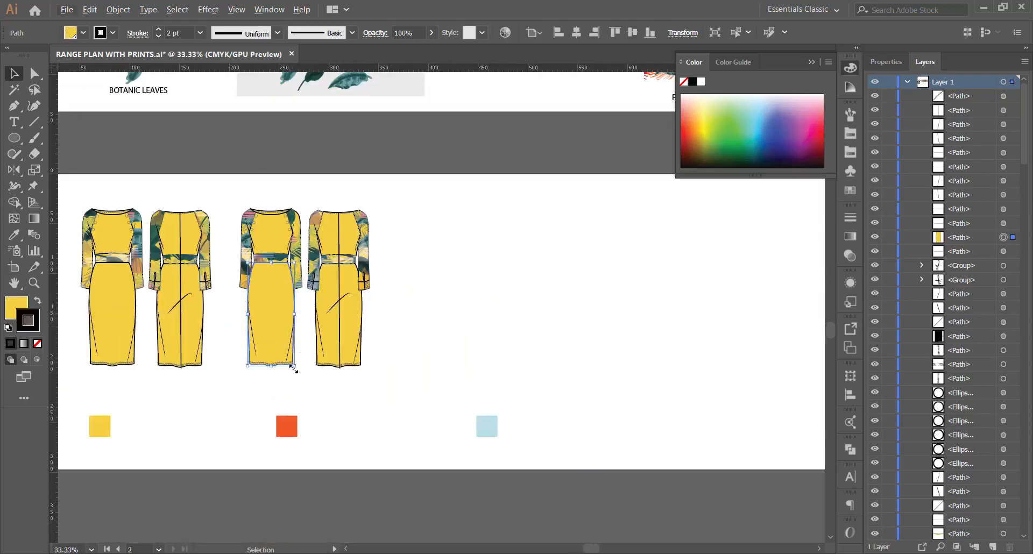
{"action": "key", "text": "i"}
{"action": "key", "text": "v"}
{"action": "scroll", "coordinate": [292, 313], "scroll_direction": "up", "scroll_amount": 2}
{"action": "scroll", "coordinate": [317, 301], "scroll_direction": "down", "scroll_amount": 2}
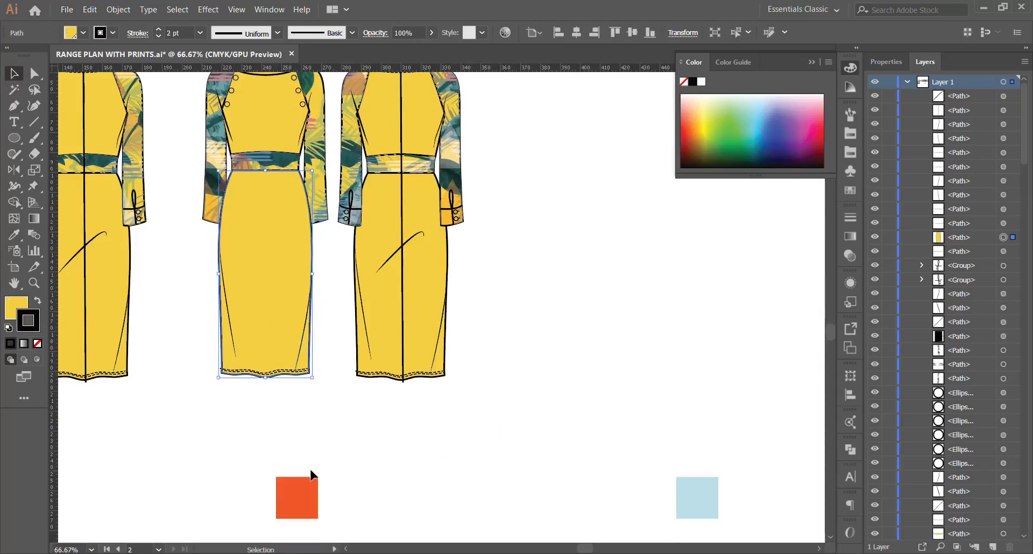
{"action": "key", "text": "i"}
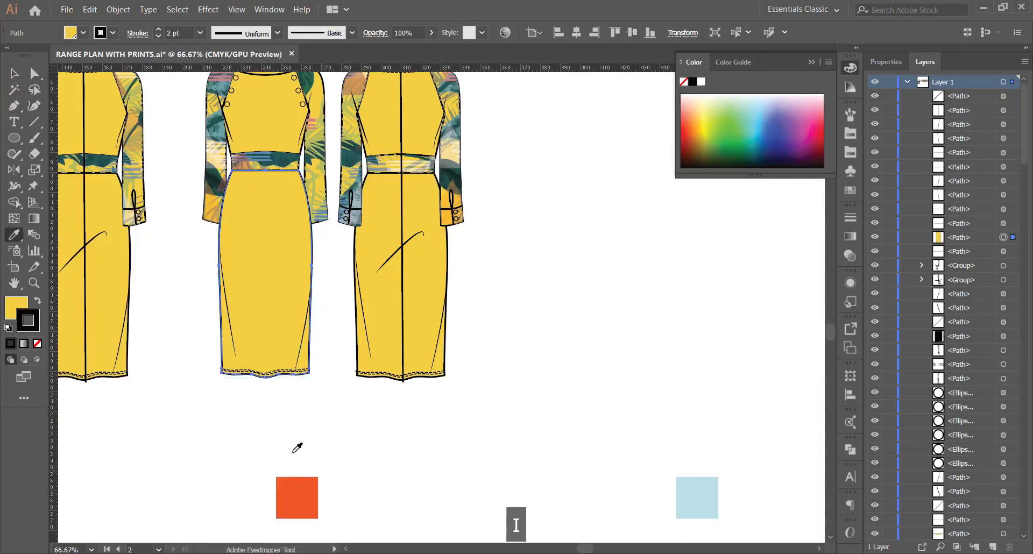
{"action": "left_click", "coordinate": [289, 485]}
{"action": "left_click", "coordinate": [13, 75]}
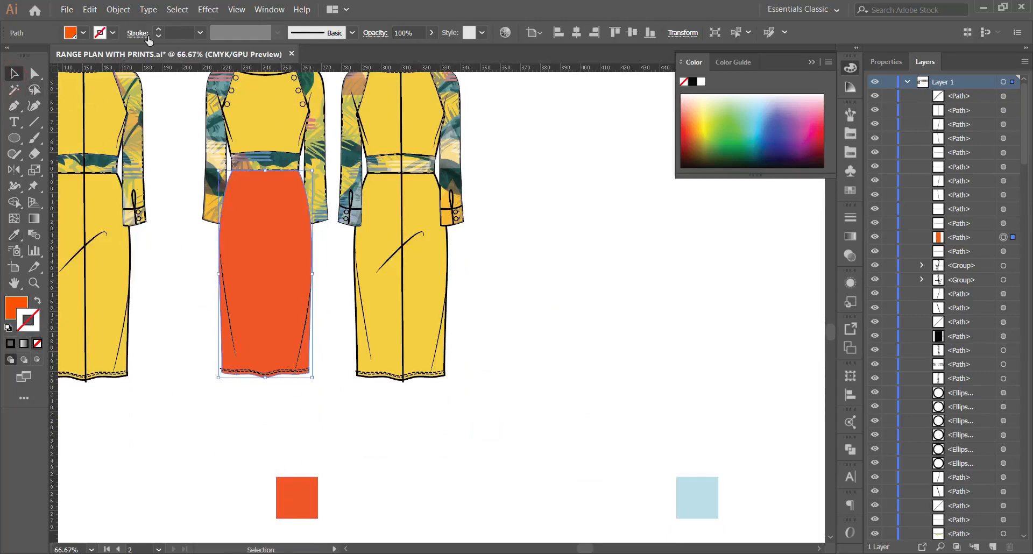
Restore a 2 pt black outline on the orange skirt and deselect it.
{"action": "left_click", "coordinate": [158, 31]}
{"action": "left_click", "coordinate": [158, 31]}
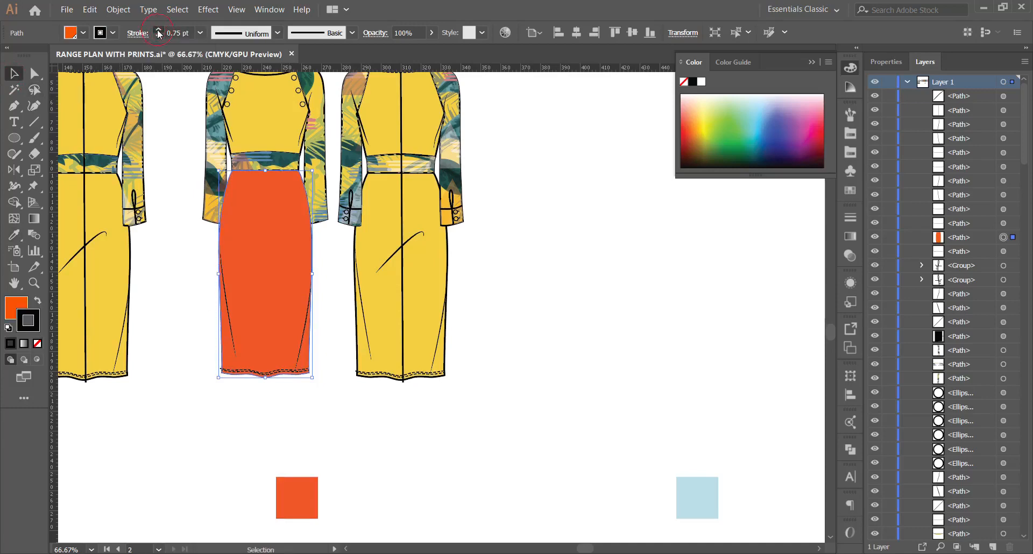
{"action": "left_click", "coordinate": [158, 31]}
{"action": "left_click", "coordinate": [159, 30]}
{"action": "left_click", "coordinate": [318, 403]}
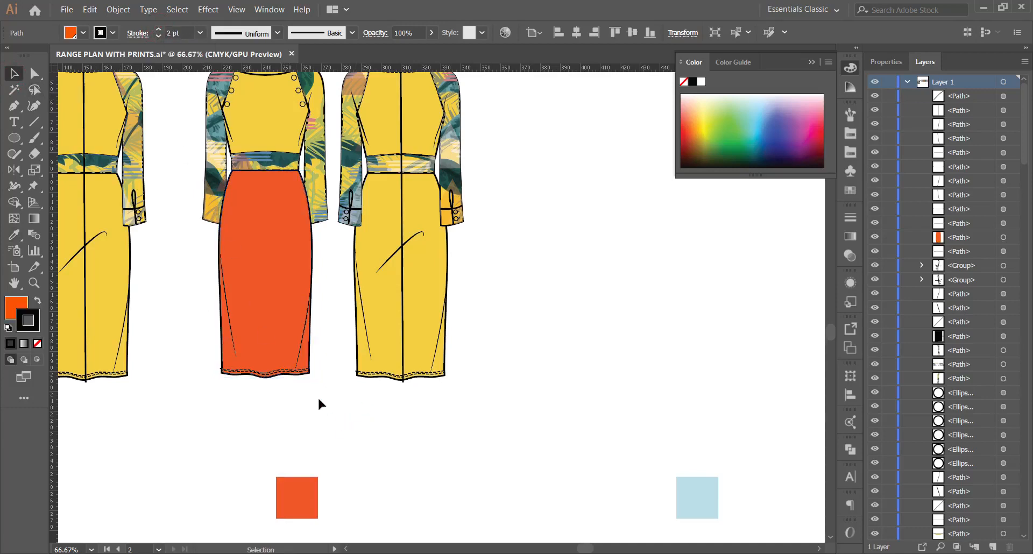
Recolour the copied front view's bodice orange by sampling the fill and outline of its skirt.
{"action": "scroll", "coordinate": [312, 330], "scroll_direction": "up", "scroll_amount": 4}
{"action": "left_click", "coordinate": [276, 181]}
{"action": "key", "text": "i"}
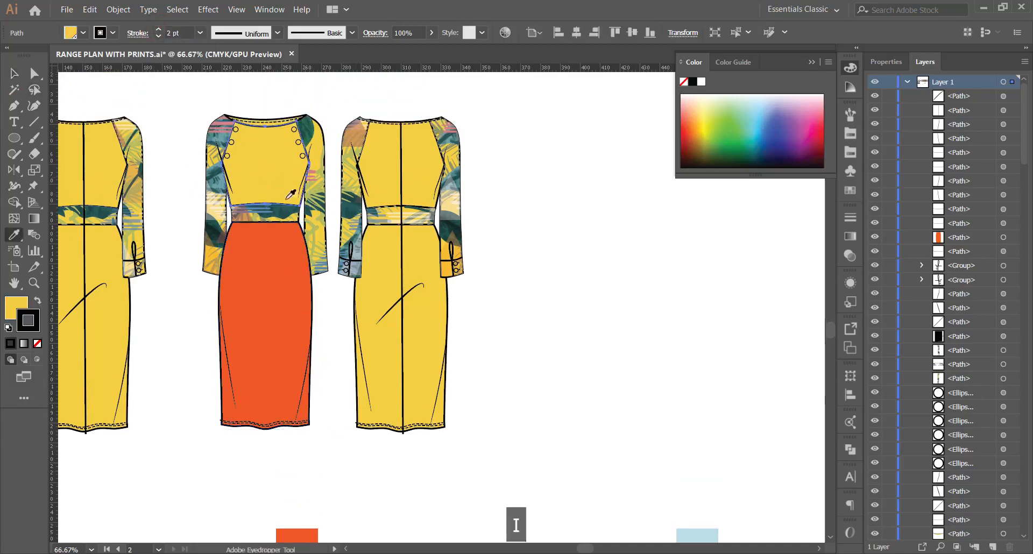
{"action": "left_click", "coordinate": [286, 289]}
{"action": "left_click", "coordinate": [14, 74]}
{"action": "left_click", "coordinate": [258, 111]}
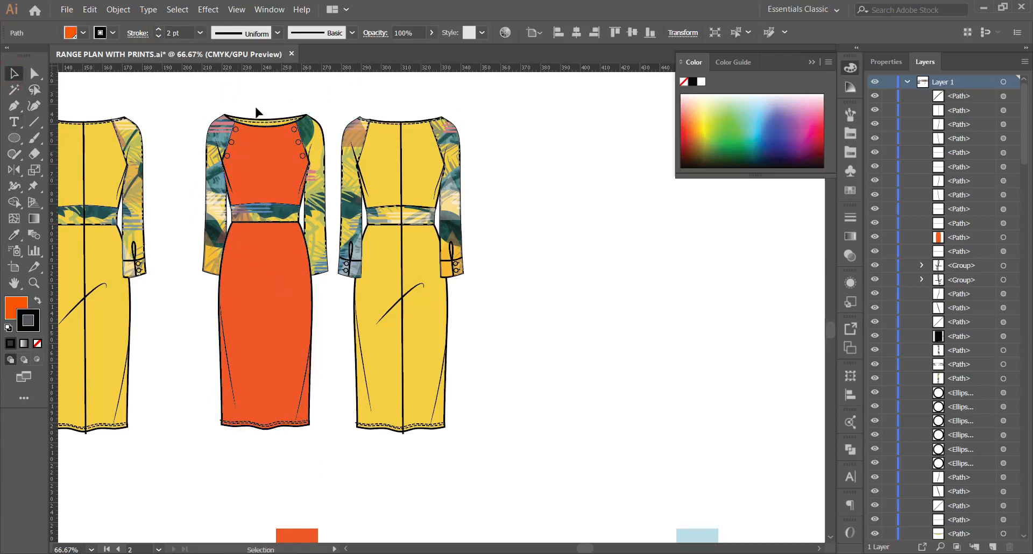
Move the leaf print off the copied front view's right-hand sleeve to expose the yellow base shape.
{"action": "scroll", "coordinate": [258, 110], "scroll_direction": "up", "scroll_amount": 2}
{"action": "left_click", "coordinate": [394, 173]}
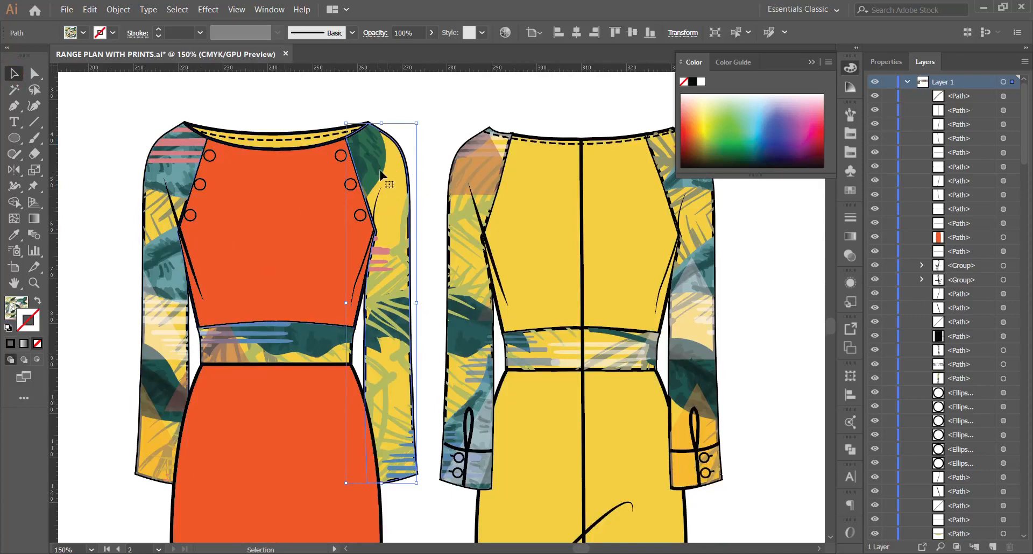
{"action": "left_click_drag", "start_coordinate": [1027, 146], "coordinate": [1027, 220]}
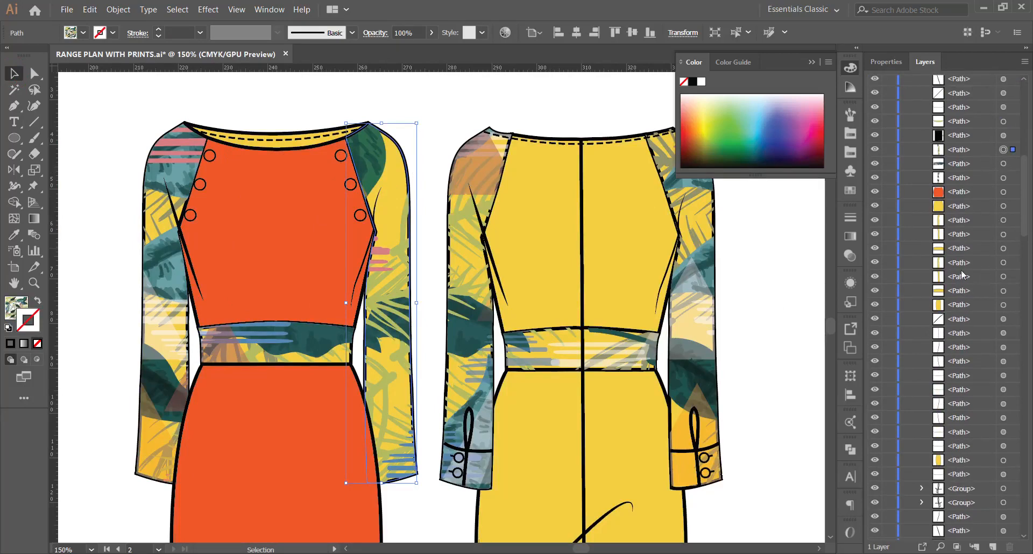
{"action": "left_click", "coordinate": [875, 262]}
{"action": "left_click", "coordinate": [875, 262]}
{"action": "left_click_drag", "start_coordinate": [387, 177], "coordinate": [431, 178]}
Recolour the exposed sleeve base with the bodice's orange and move its leaf print back over it.
{"action": "left_click", "coordinate": [375, 163]}
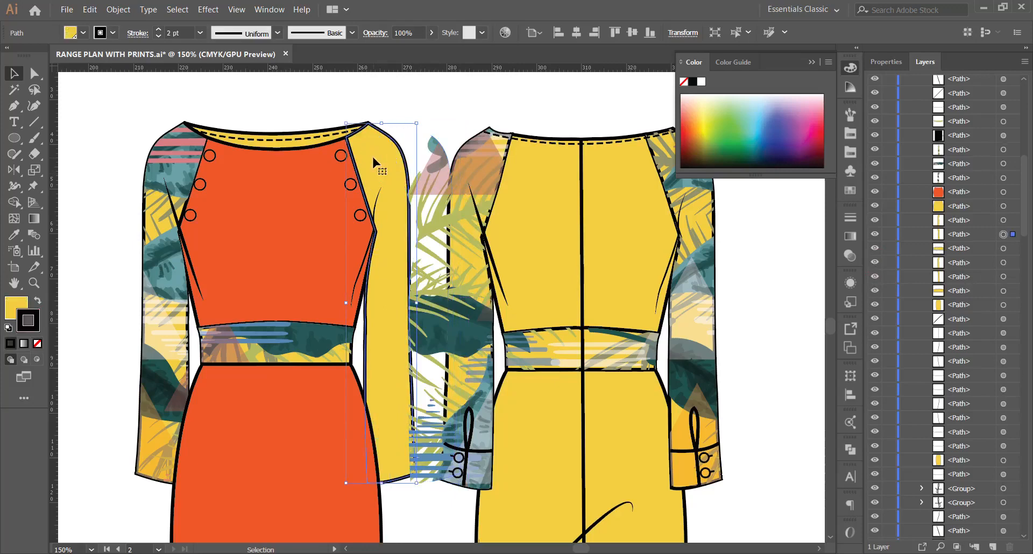
{"action": "key", "text": "i"}
{"action": "left_click", "coordinate": [333, 194]}
{"action": "left_click", "coordinate": [7, 73]}
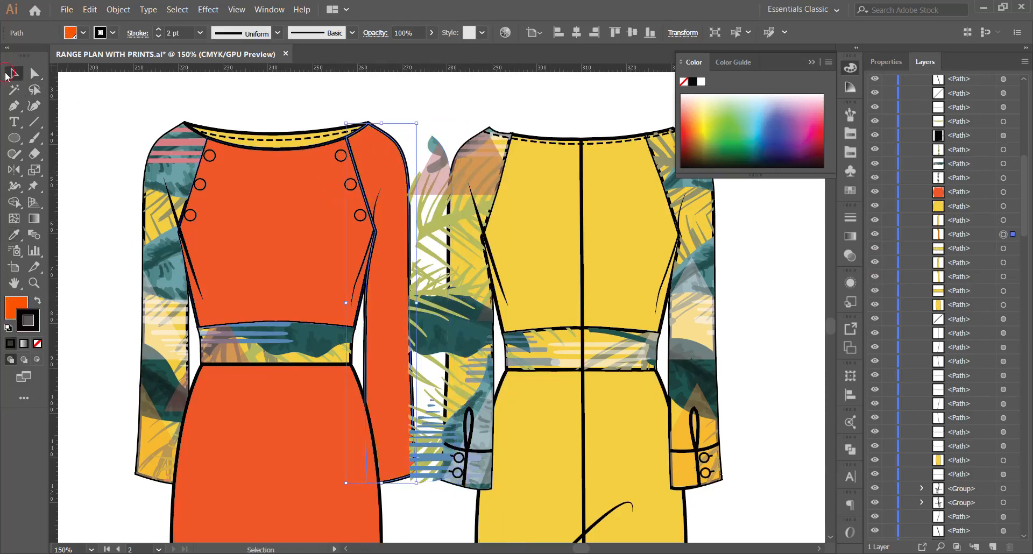
{"action": "left_click_drag", "start_coordinate": [443, 169], "coordinate": [396, 154]}
{"action": "left_click", "coordinate": [410, 103]}
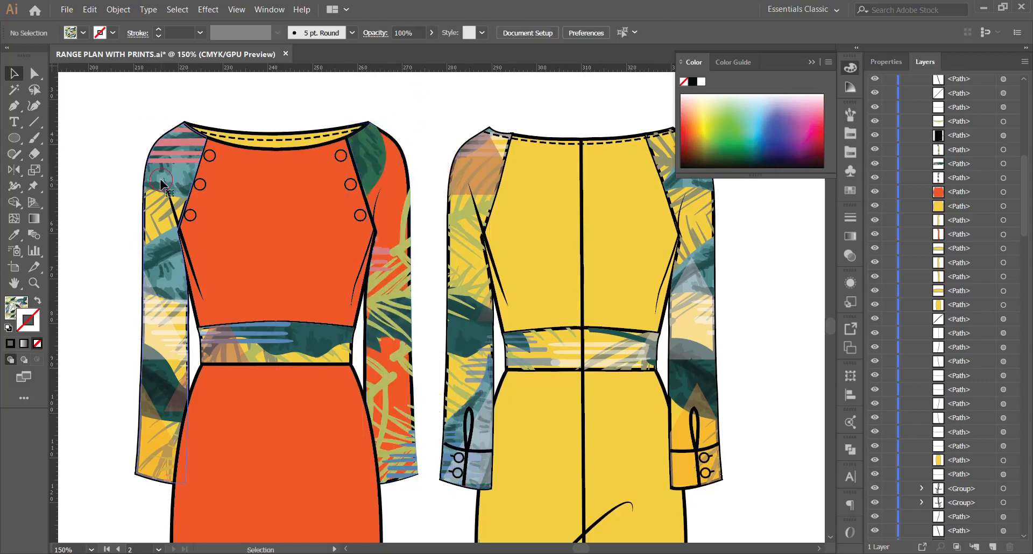
Shift the left-hand sleeve's print aside, recolour its base with the bodice's orange, and put the print back.
{"action": "left_click_drag", "start_coordinate": [184, 170], "coordinate": [160, 169]}
{"action": "left_click", "coordinate": [191, 159]}
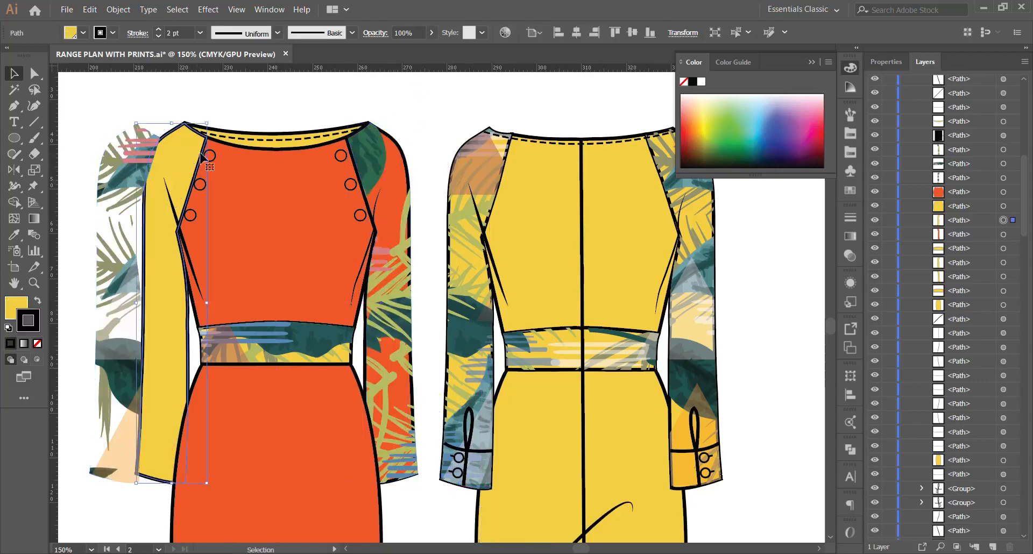
{"action": "key", "text": "i"}
{"action": "left_click", "coordinate": [258, 162]}
{"action": "key", "text": "v"}
{"action": "left_click_drag", "start_coordinate": [141, 146], "coordinate": [188, 142]}
{"action": "scroll", "coordinate": [210, 101], "scroll_direction": "down", "scroll_amount": 2}
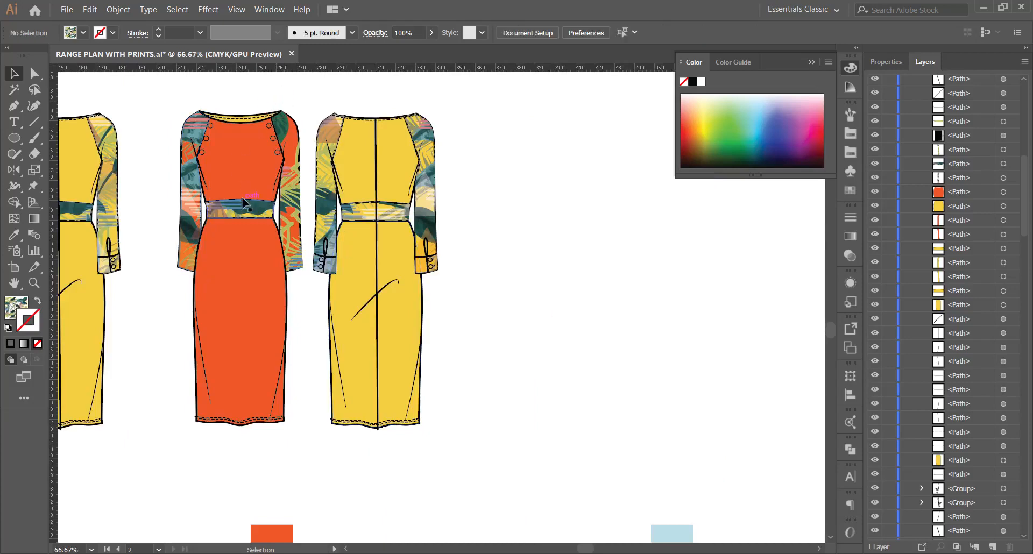
Move the leaf print off the orange front view's waistband and recolour the yellow base with the bodice's orange.
{"action": "scroll", "coordinate": [247, 206], "scroll_direction": "up", "scroll_amount": 2}
{"action": "left_click", "coordinate": [234, 232]}
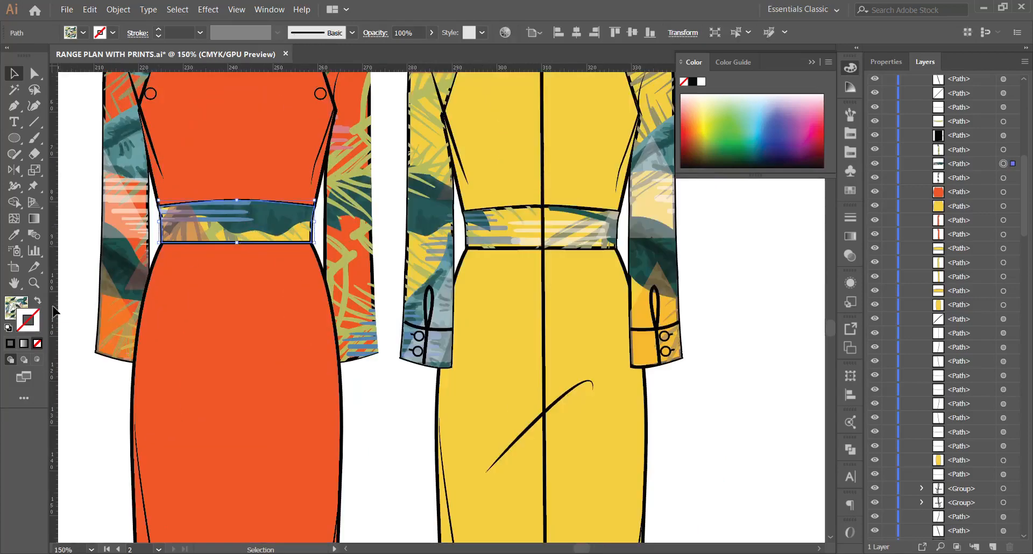
{"action": "left_click_drag", "start_coordinate": [219, 244], "coordinate": [219, 246]}
{"action": "left_click", "coordinate": [230, 206]}
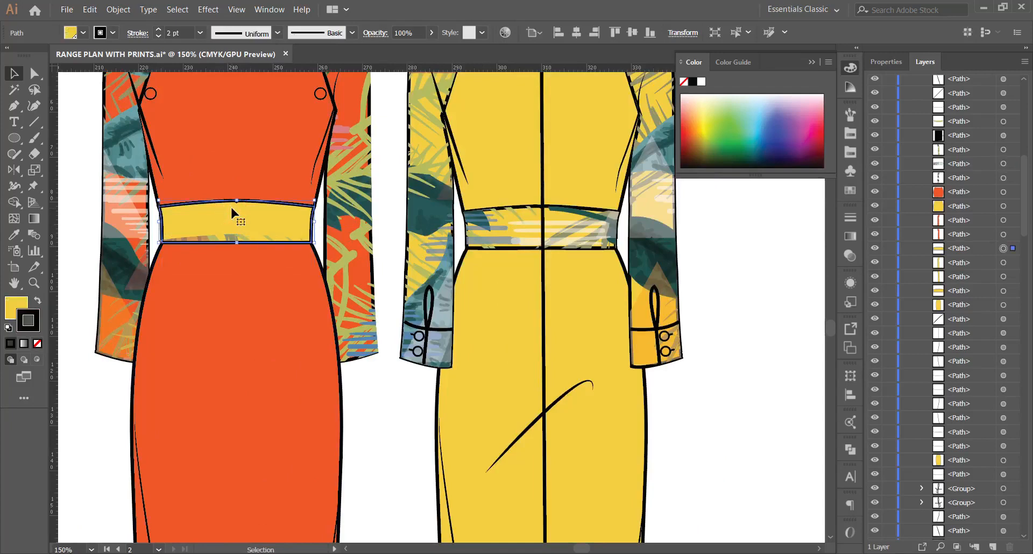
{"action": "key", "text": "i"}
{"action": "left_click", "coordinate": [251, 150]}
{"action": "left_click", "coordinate": [15, 75]}
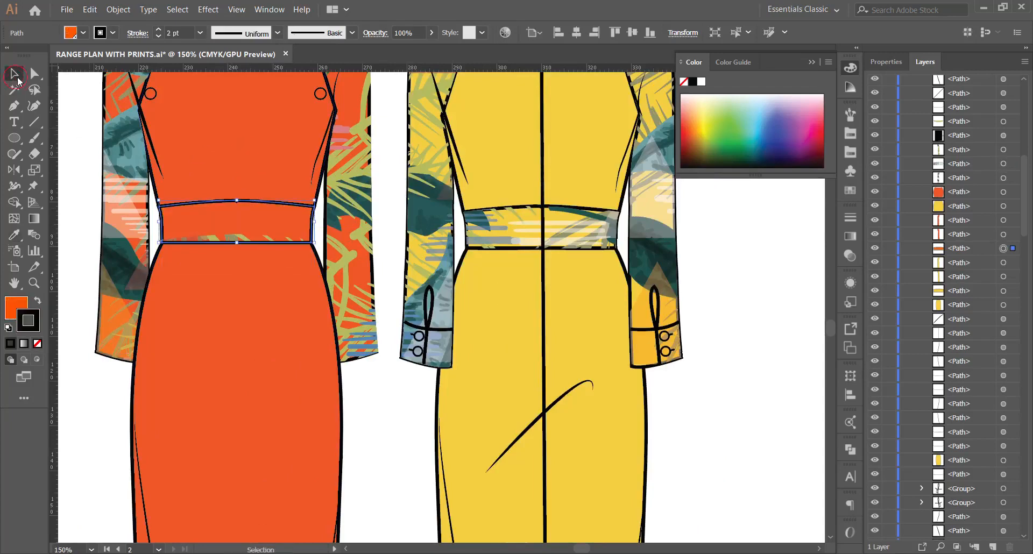
Move the leaf print back over the front view's waistband, aligning it with the band's upper edge.
{"action": "left_click", "coordinate": [217, 237]}
{"action": "left_click_drag", "start_coordinate": [222, 236], "coordinate": [238, 209]}
{"action": "left_click", "coordinate": [222, 200], "text": "shift"}
{"action": "double_click", "coordinate": [238, 209]}
{"action": "key", "text": "ctrl+z"}
{"action": "key", "text": "ctrl+z"}
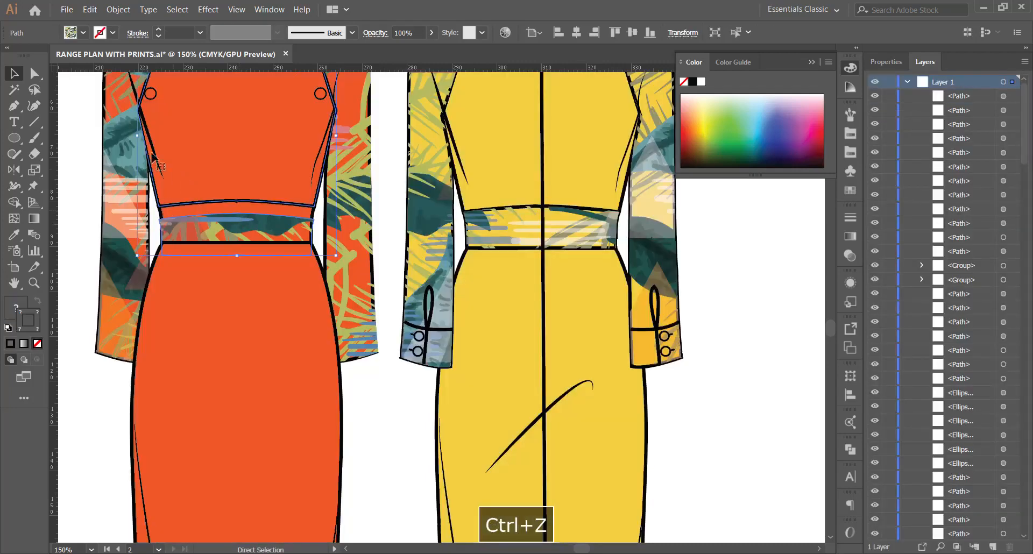
{"action": "left_click", "coordinate": [203, 230]}
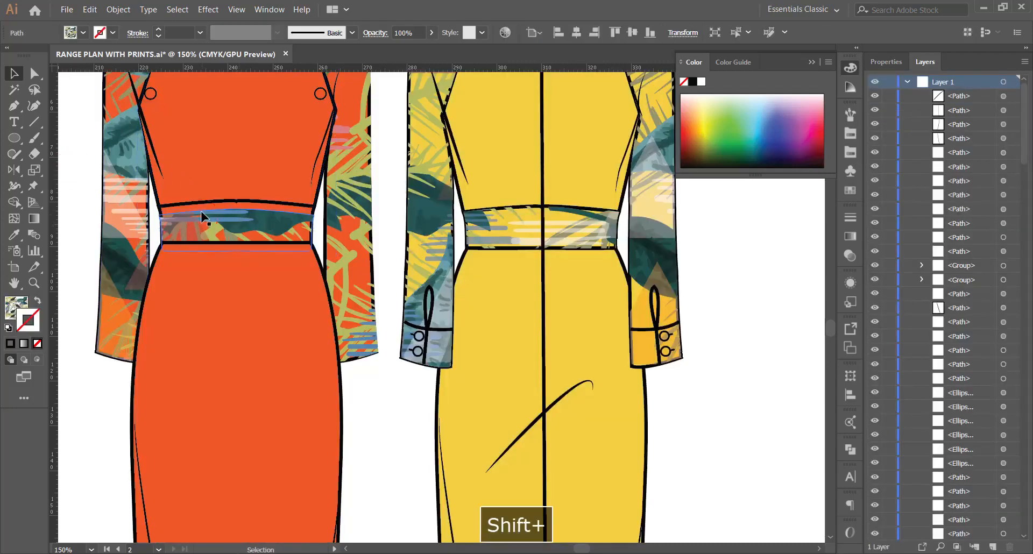
{"action": "left_click", "coordinate": [222, 207], "text": "shift"}
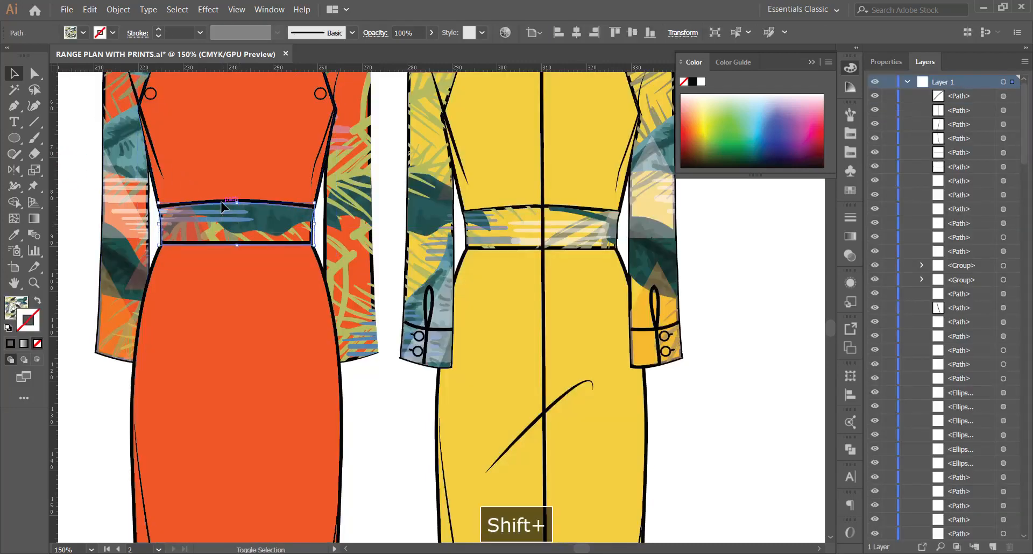
{"action": "scroll", "coordinate": [208, 208], "scroll_direction": "up", "scroll_amount": 2}
{"action": "left_click_drag", "start_coordinate": [264, 209], "coordinate": [263, 200]}
{"action": "scroll", "coordinate": [249, 271], "scroll_direction": "down", "scroll_amount": 1}
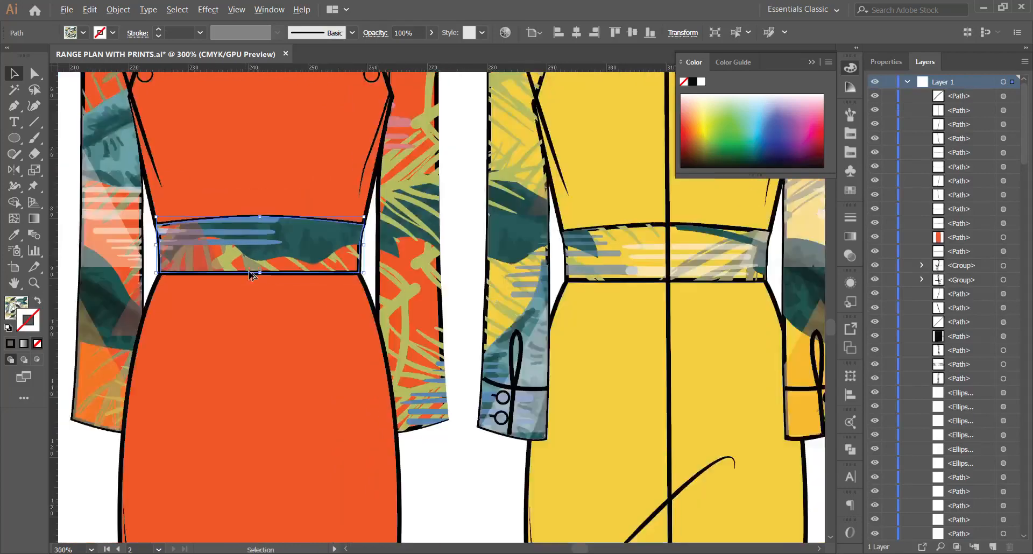
{"action": "scroll", "coordinate": [251, 275], "scroll_direction": "down", "scroll_amount": 1}
{"action": "scroll", "coordinate": [242, 157], "scroll_direction": "up", "scroll_amount": 1}
{"action": "scroll", "coordinate": [242, 160], "scroll_direction": "up", "scroll_amount": 1}
Recolour the front view's yellow neckline band by sampling the bodice's orange.
{"action": "left_click", "coordinate": [241, 160]}
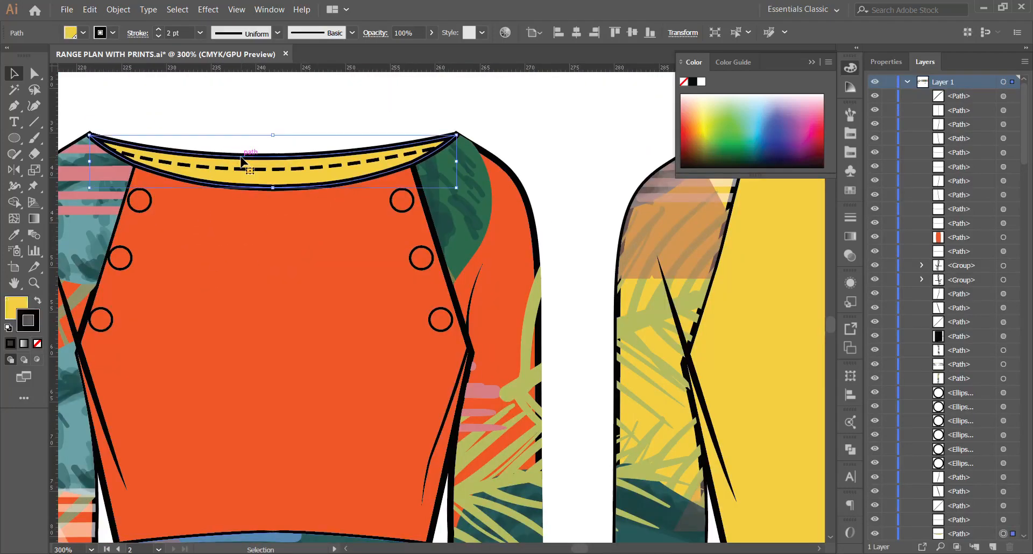
{"action": "key", "text": "i"}
{"action": "left_click", "coordinate": [228, 231]}
{"action": "left_click", "coordinate": [134, 33]}
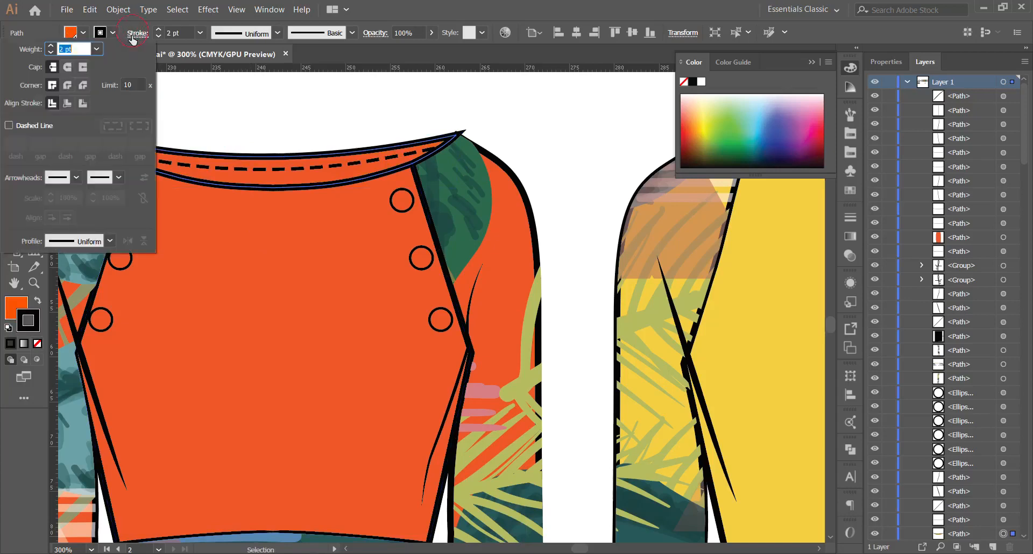
{"action": "key", "text": "i"}
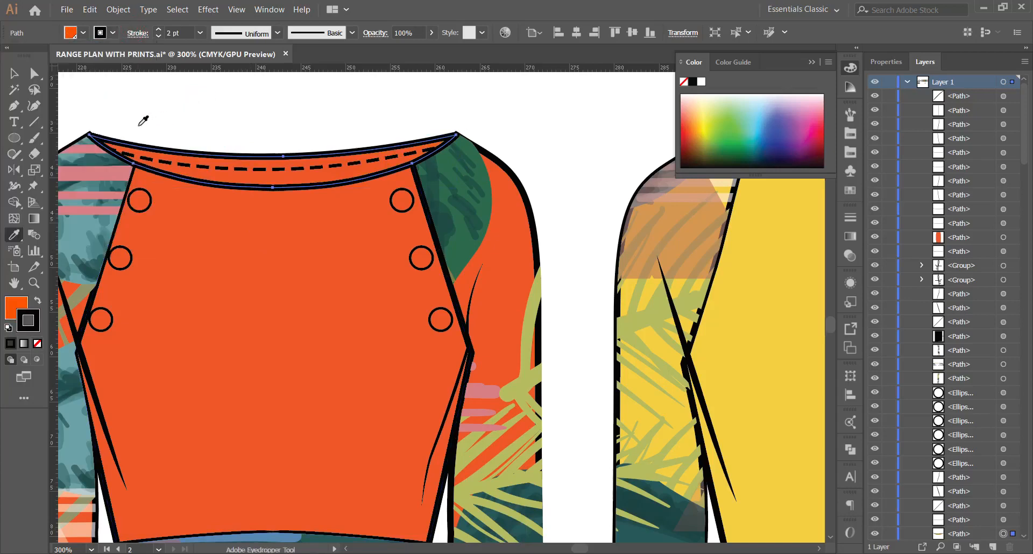
{"action": "left_click", "coordinate": [15, 80]}
{"action": "left_click", "coordinate": [177, 110]}
{"action": "scroll", "coordinate": [240, 191], "scroll_direction": "down", "scroll_amount": 4}
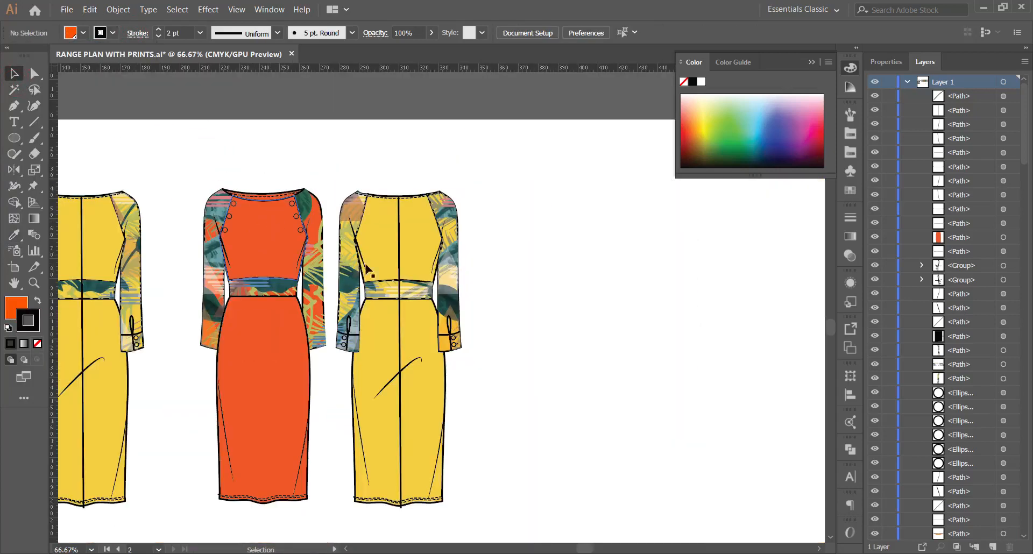
Recolour the copied back view's bodice and skirt with orange sampled from the front view.
{"action": "scroll", "coordinate": [394, 273], "scroll_direction": "up", "scroll_amount": 2}
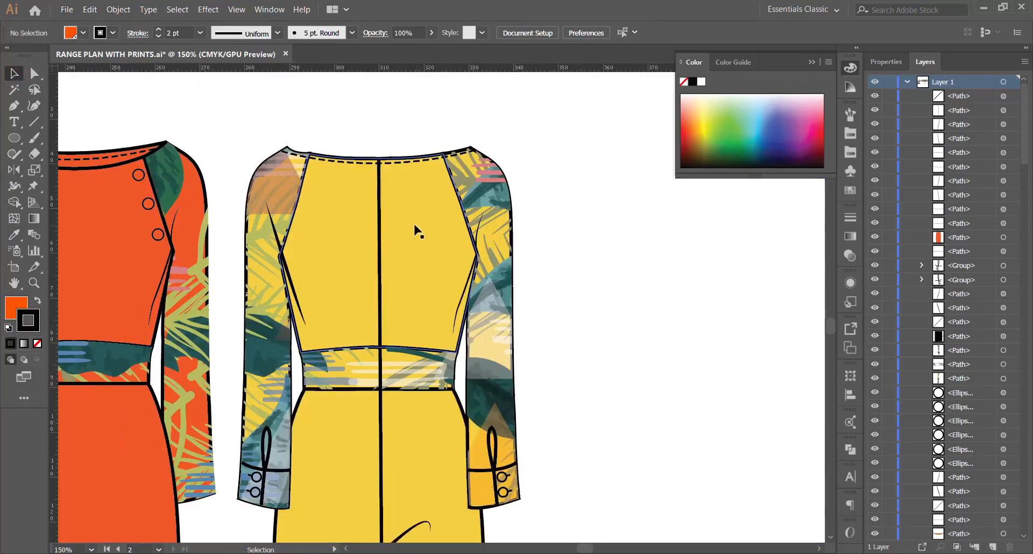
{"action": "left_click", "coordinate": [342, 214]}
{"action": "key", "text": "i"}
{"action": "left_click", "coordinate": [144, 257]}
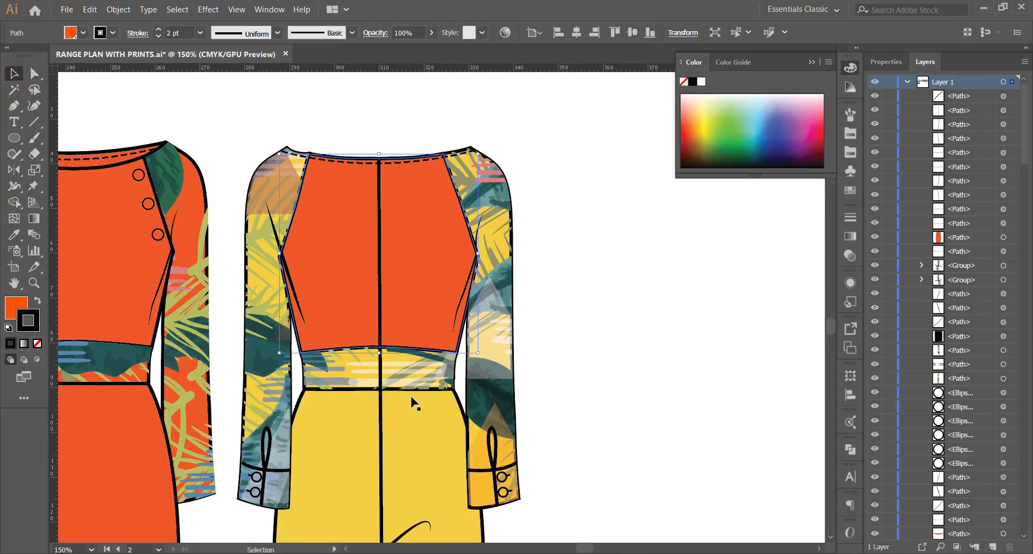
{"action": "left_click", "coordinate": [415, 402], "text": "ctrl"}
{"action": "left_click", "coordinate": [115, 249]}
{"action": "left_click", "coordinate": [14, 73]}
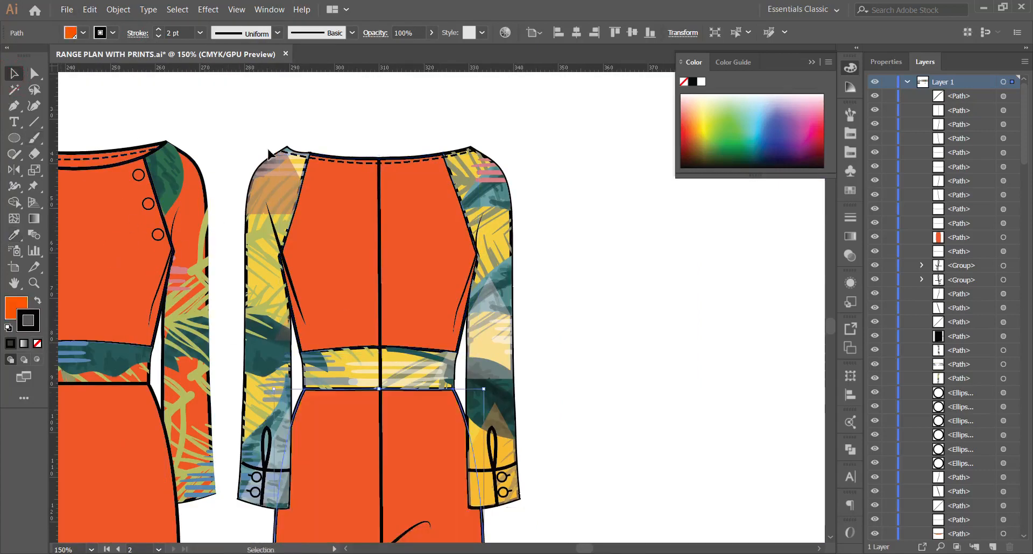
Shift the print off the back view's left-hand sleeve, recolour its base with the bodice's orange, and put the print back.
{"action": "left_click_drag", "start_coordinate": [286, 177], "coordinate": [277, 173]}
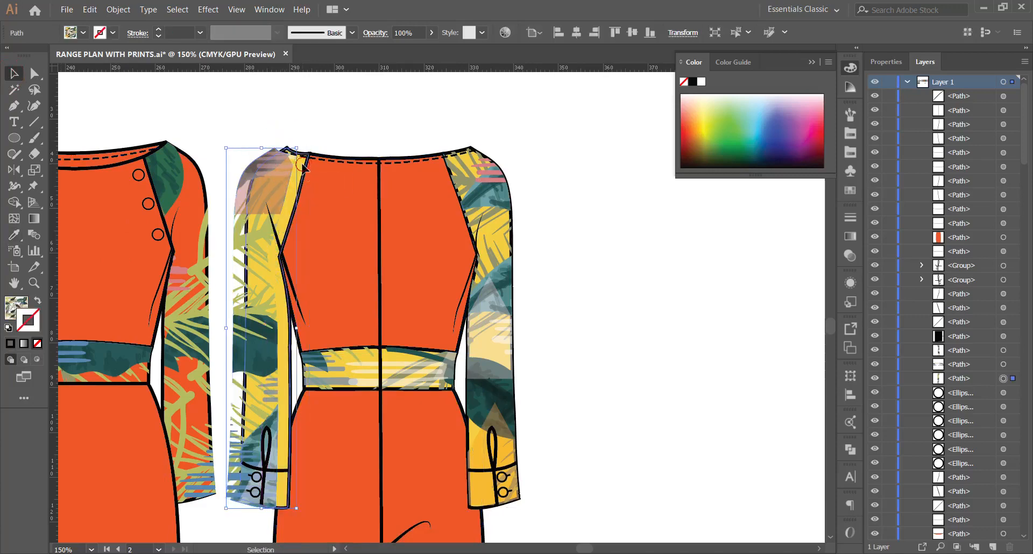
{"action": "left_click", "coordinate": [299, 168]}
{"action": "key", "text": "i"}
{"action": "left_click", "coordinate": [326, 169]}
{"action": "left_click", "coordinate": [14, 73]}
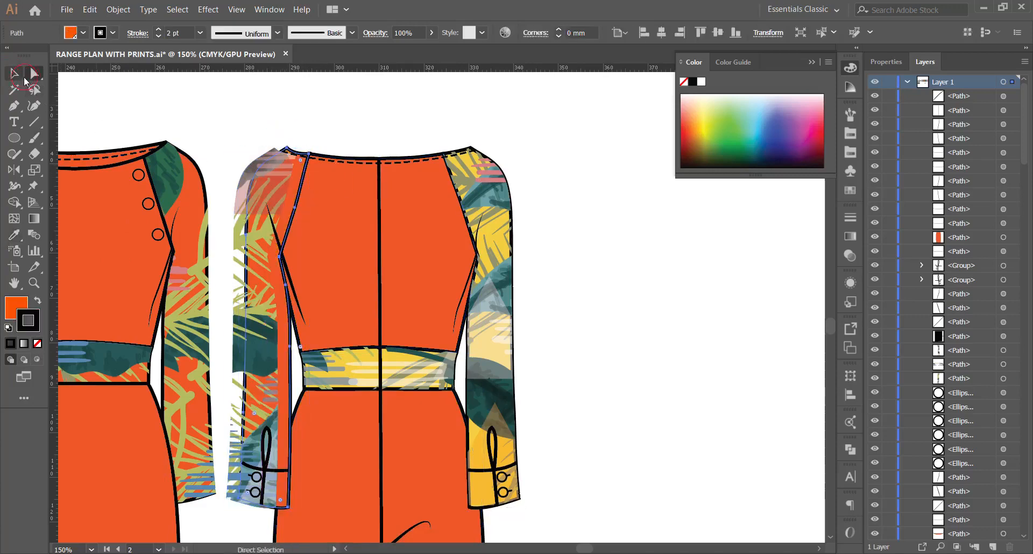
{"action": "left_click", "coordinate": [209, 140]}
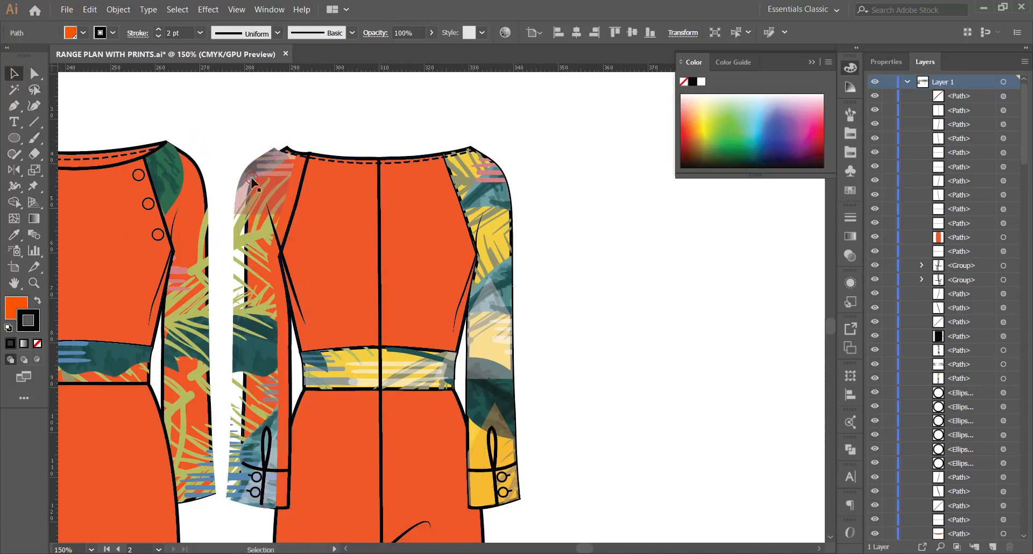
{"action": "left_click", "coordinate": [276, 173]}
{"action": "left_click_drag", "start_coordinate": [292, 158], "coordinate": [306, 158]}
Shift the back view's right-hand sleeve print aside, recolour the exposed base with the bodice's orange, and return the print.
{"action": "left_click", "coordinate": [374, 144]}
{"action": "left_click_drag", "start_coordinate": [470, 195], "coordinate": [500, 195]}
{"action": "left_click", "coordinate": [458, 178]}
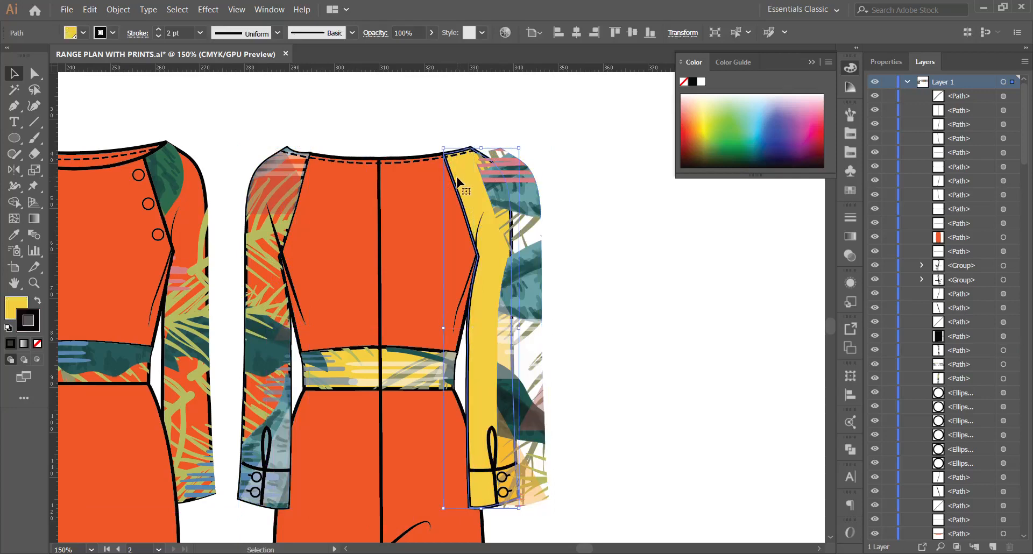
{"action": "key", "text": "i"}
{"action": "left_click", "coordinate": [338, 214]}
{"action": "key", "text": "v"}
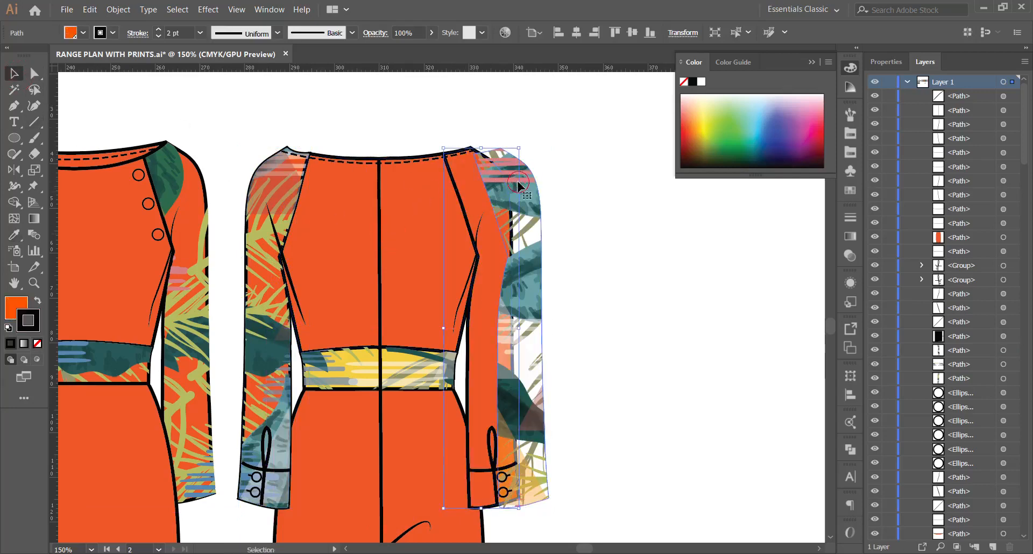
{"action": "left_click_drag", "start_coordinate": [517, 186], "coordinate": [468, 166]}
{"action": "double_click", "coordinate": [468, 167]}
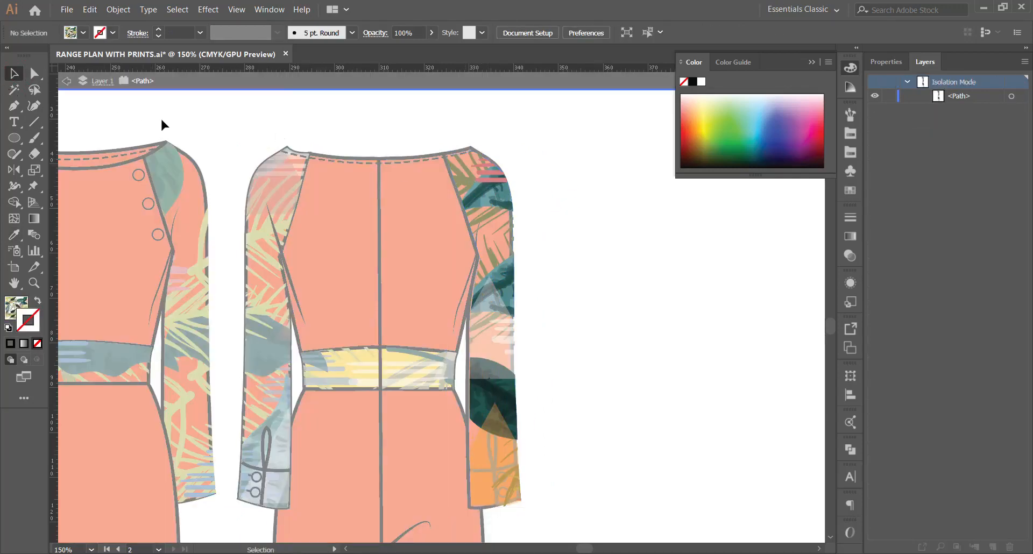
{"action": "double_click", "coordinate": [162, 118]}
Move the print off the back view's waistband, recolour its base with the bodice's orange, and put the print back.
{"action": "key", "text": "ctrl+minus"}
{"action": "key", "text": "ctrl+minus"}
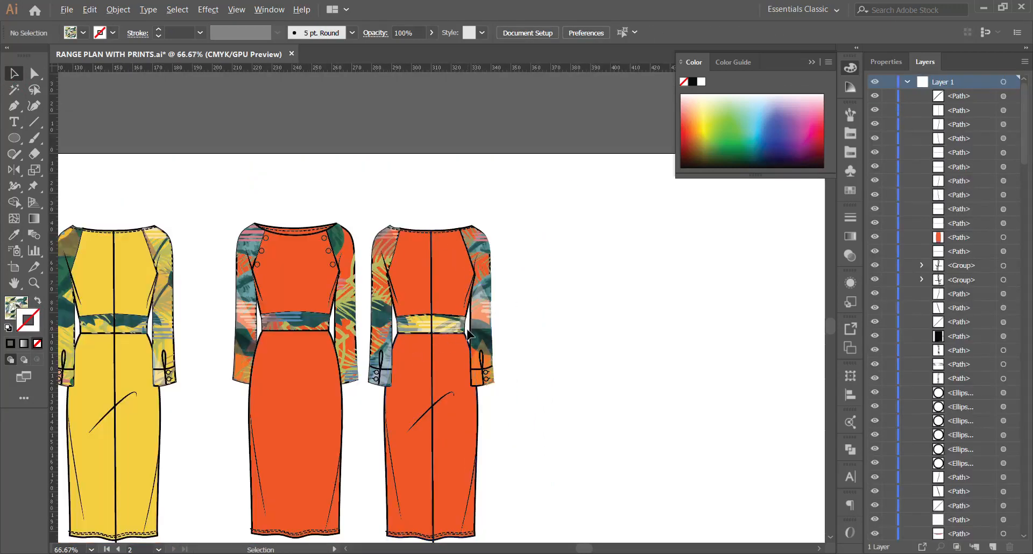
{"action": "key", "text": "ctrl+plus"}
{"action": "key", "text": "ctrl+plus"}
{"action": "key", "text": "ctrl+plus"}
{"action": "left_click_drag", "start_coordinate": [419, 339], "coordinate": [420, 311]}
{"action": "left_click", "coordinate": [423, 347]}
{"action": "key", "text": "i"}
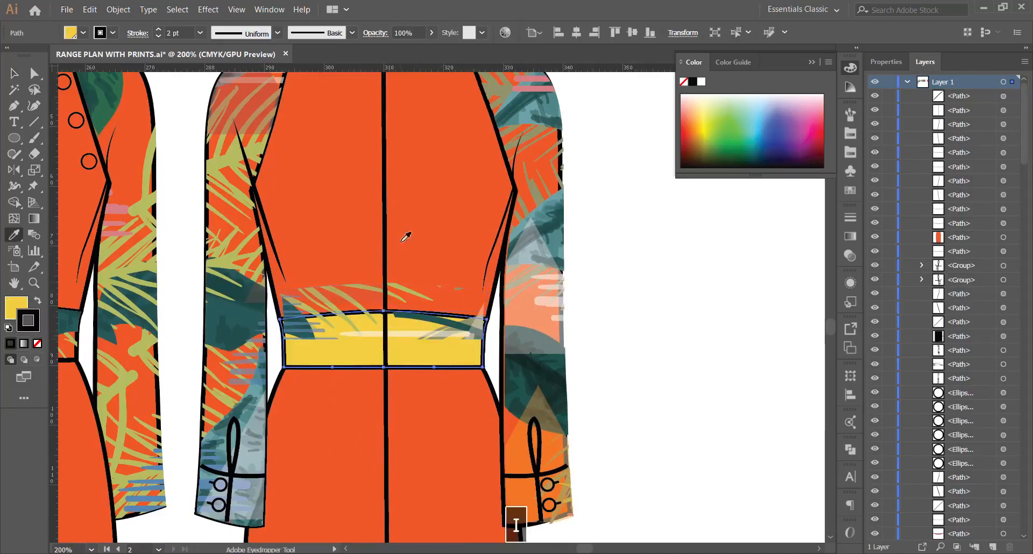
{"action": "left_click", "coordinate": [406, 233]}
{"action": "left_click", "coordinate": [14, 74]}
{"action": "left_click_drag", "start_coordinate": [426, 329], "coordinate": [430, 357]}
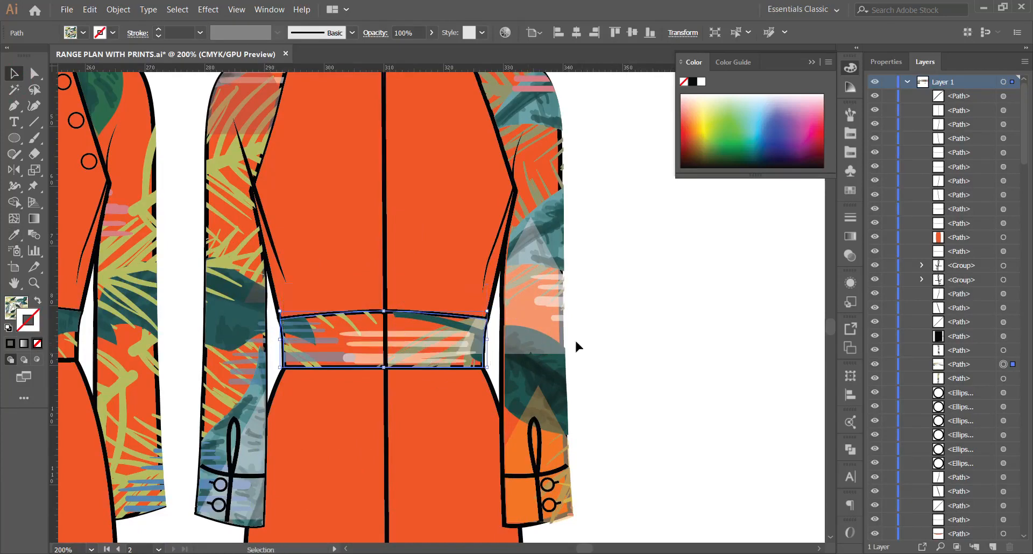
{"action": "left_click", "coordinate": [602, 339]}
{"action": "scroll", "coordinate": [514, 330], "scroll_direction": "down", "scroll_amount": 3}
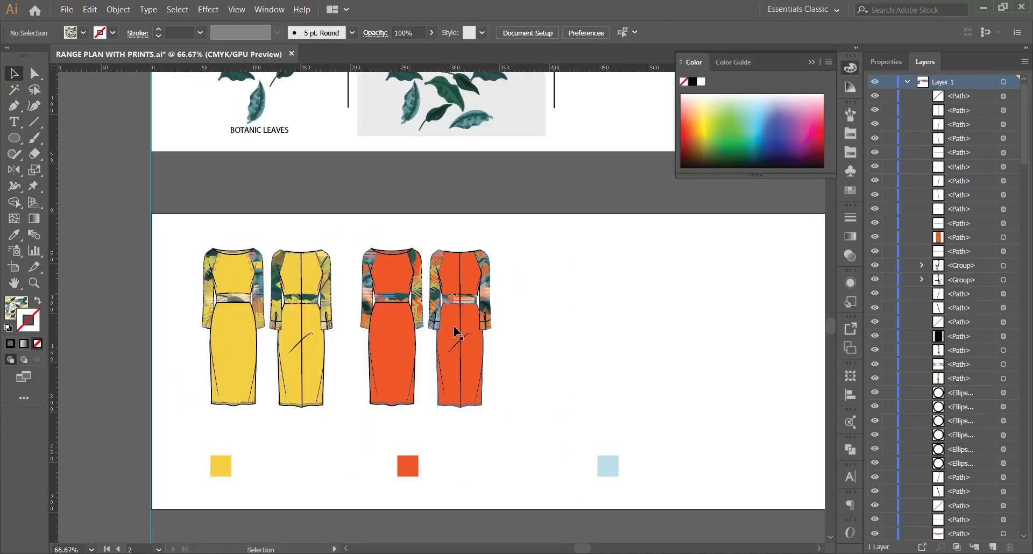
Delete the light blue colour swatch below the dresses.
{"action": "scroll", "coordinate": [455, 326], "scroll_direction": "up", "scroll_amount": 2}
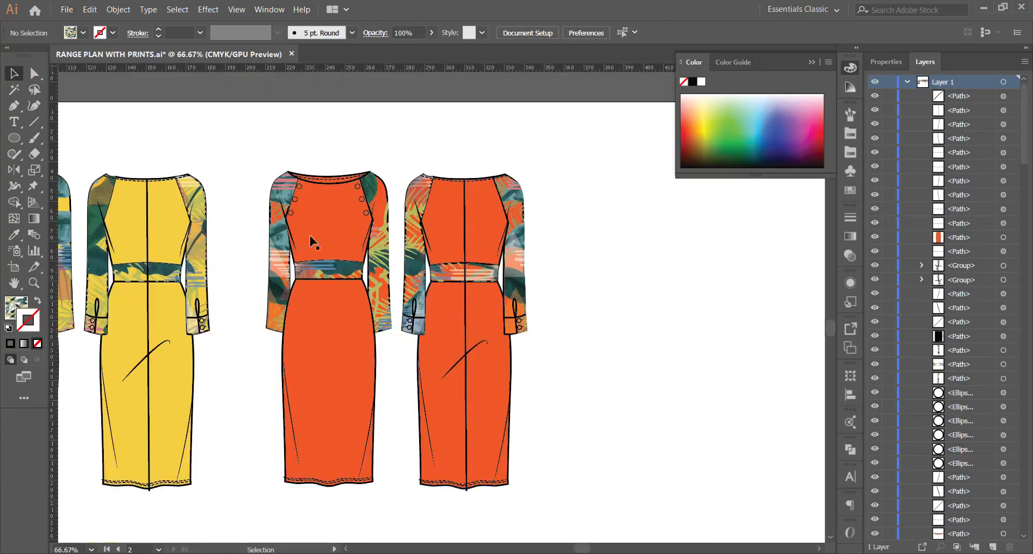
{"action": "scroll", "coordinate": [314, 242], "scroll_direction": "down", "scroll_amount": 2}
{"action": "left_click", "coordinate": [571, 417]}
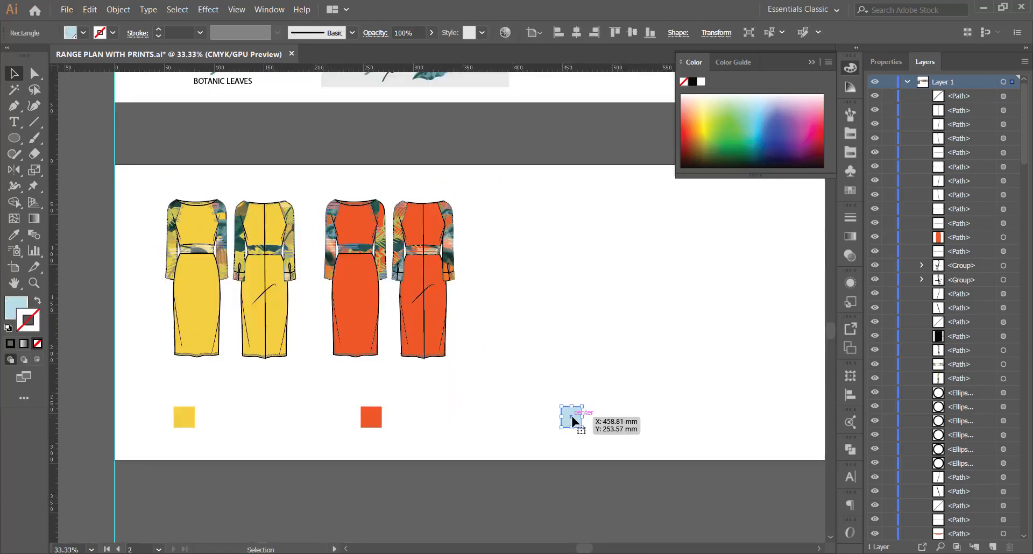
{"action": "key", "text": "Delete"}
{"action": "scroll", "coordinate": [402, 291], "scroll_direction": "up", "scroll_amount": 1}
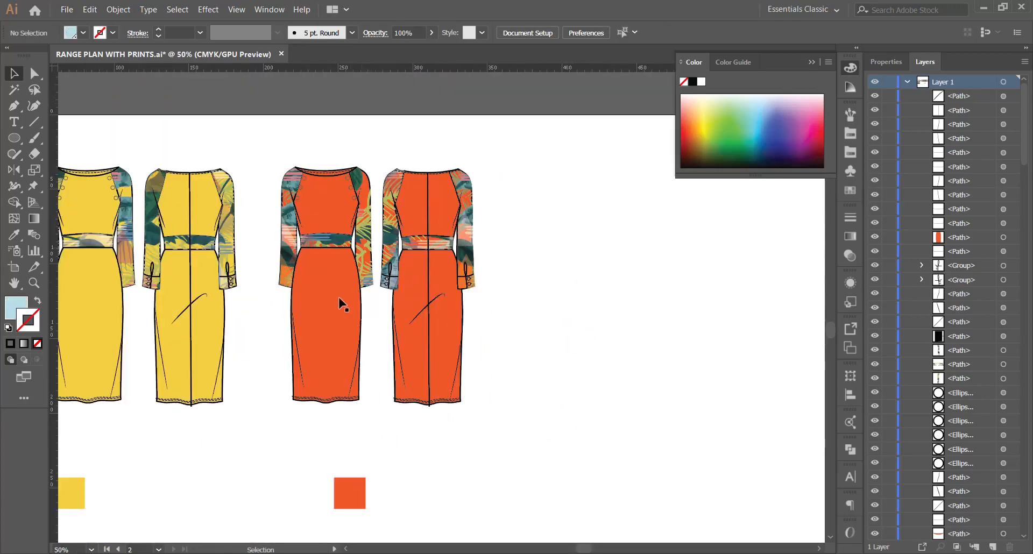
Duplicate the orange front view's skirt in place and fill the copy with the leaf print sampled from the sleeve.
{"action": "left_click", "coordinate": [309, 283]}
{"action": "scroll", "coordinate": [328, 322], "scroll_direction": "down", "scroll_amount": 1}
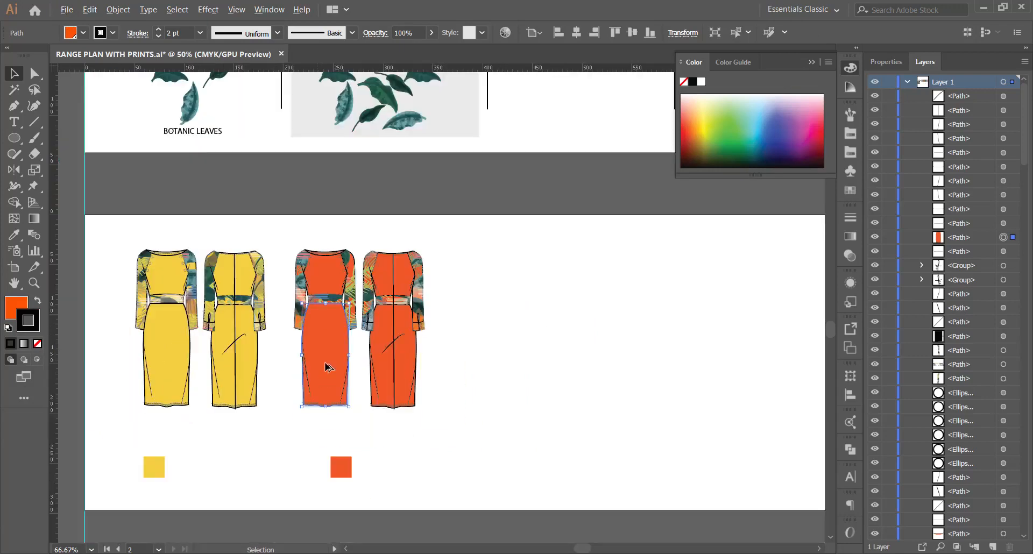
{"action": "scroll", "coordinate": [324, 359], "scroll_direction": "down", "scroll_amount": 1}
{"action": "scroll", "coordinate": [327, 371], "scroll_direction": "up", "scroll_amount": 1}
{"action": "scroll", "coordinate": [328, 372], "scroll_direction": "up", "scroll_amount": 2}
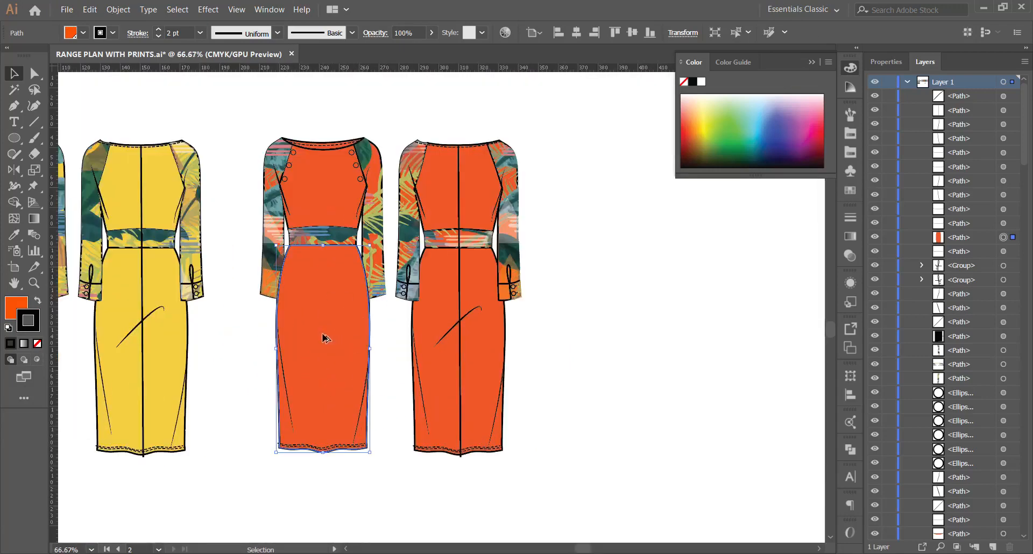
{"action": "scroll", "coordinate": [325, 338], "scroll_direction": "up", "scroll_amount": 1}
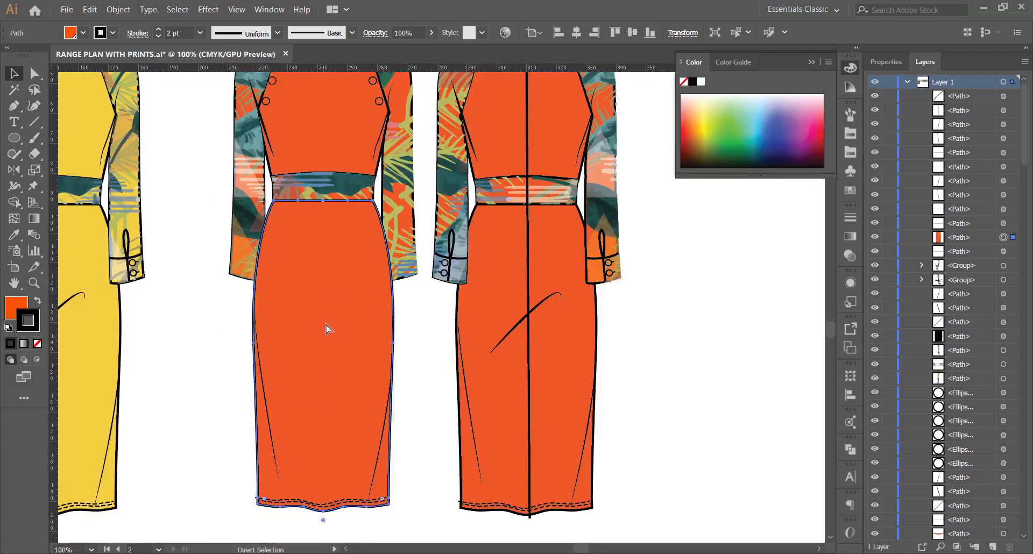
{"action": "key", "text": "ctrl+c"}
{"action": "key", "text": "ctrl+f"}
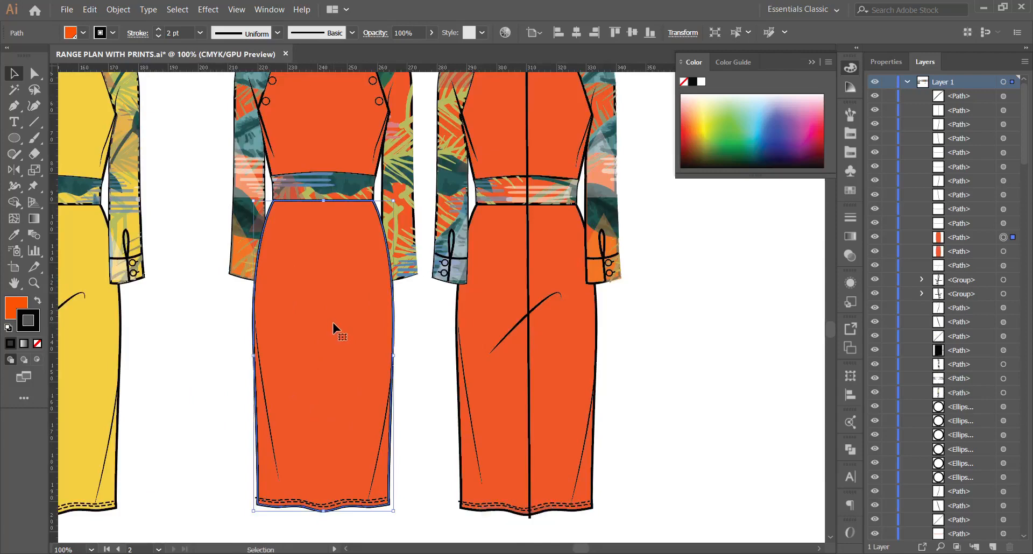
{"action": "key", "text": "i"}
{"action": "left_click", "coordinate": [399, 197]}
{"action": "left_click", "coordinate": [14, 74]}
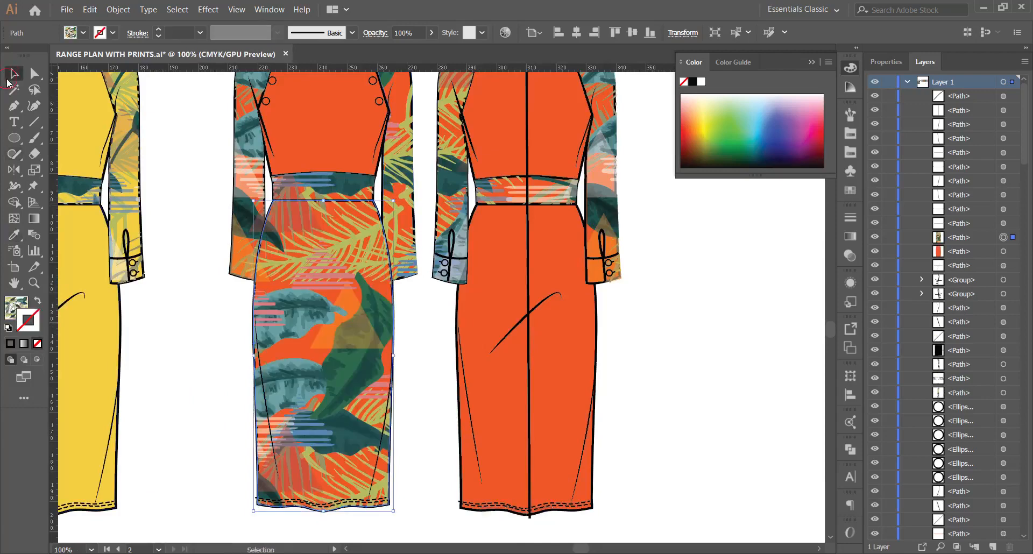
{"action": "scroll", "coordinate": [389, 327], "scroll_direction": "down", "scroll_amount": 3}
{"action": "left_click", "coordinate": [637, 305]}
Duplicate the orange back view's skirt in place and fill the copy with the leaf print sampled from its sleeve.
{"action": "scroll", "coordinate": [409, 302], "scroll_direction": "up", "scroll_amount": 2}
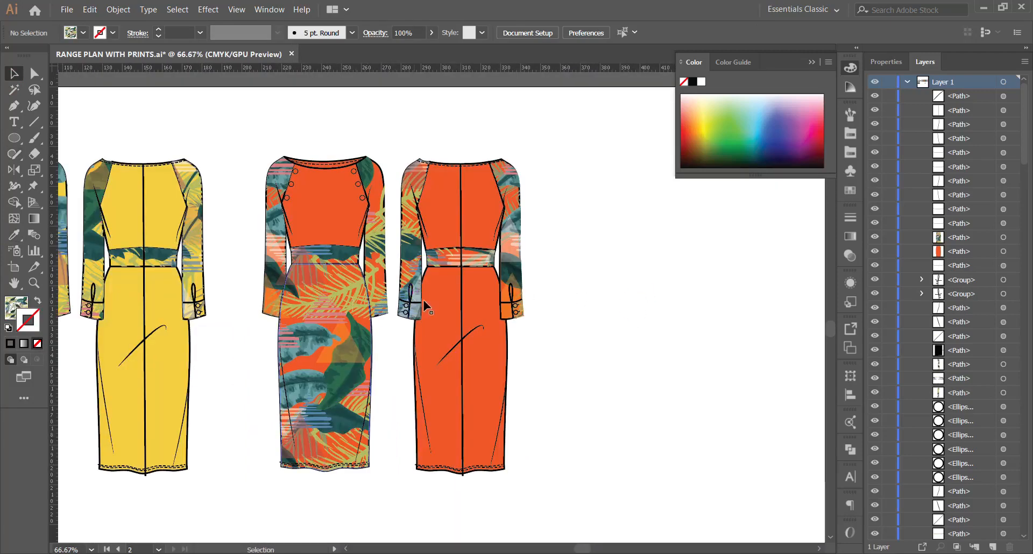
{"action": "left_click", "coordinate": [437, 303]}
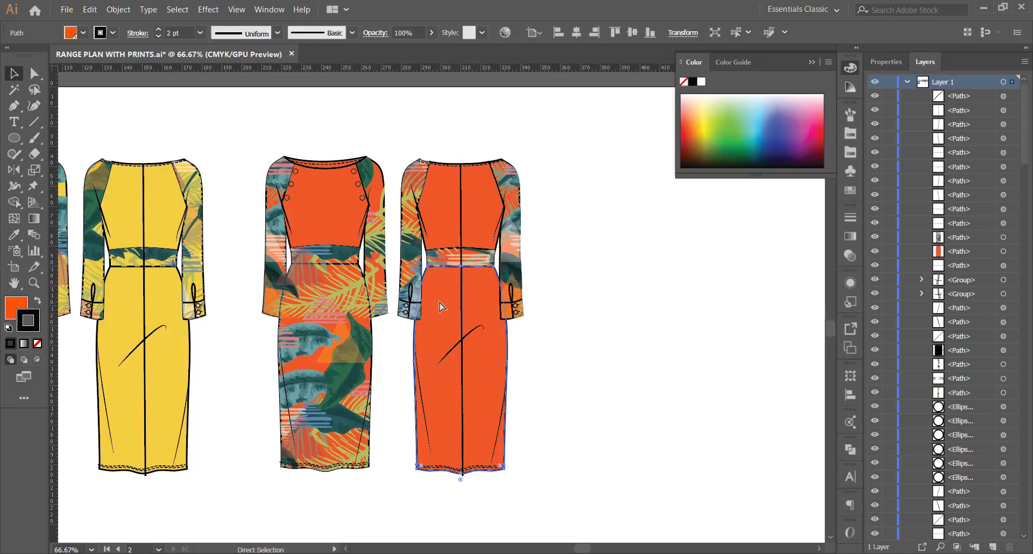
{"action": "key", "text": "ctrl+f"}
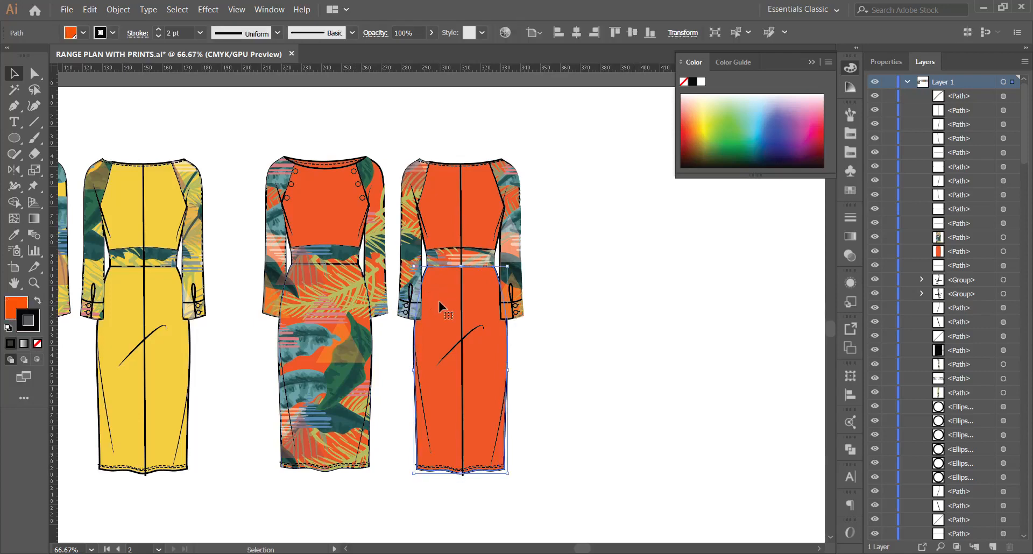
{"action": "key", "text": "i"}
{"action": "left_click", "coordinate": [413, 254]}
{"action": "left_click", "coordinate": [9, 73]}
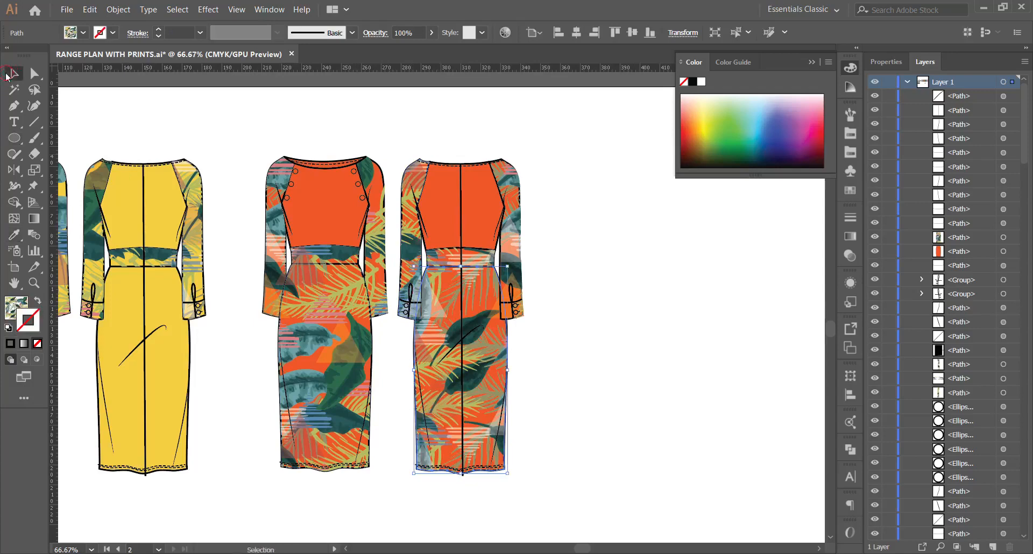
{"action": "left_click", "coordinate": [709, 299]}
Scale the orange front skirt's print fill uniformly to 150%, transforming the pattern but not the object.
{"action": "right_click", "coordinate": [304, 345]}
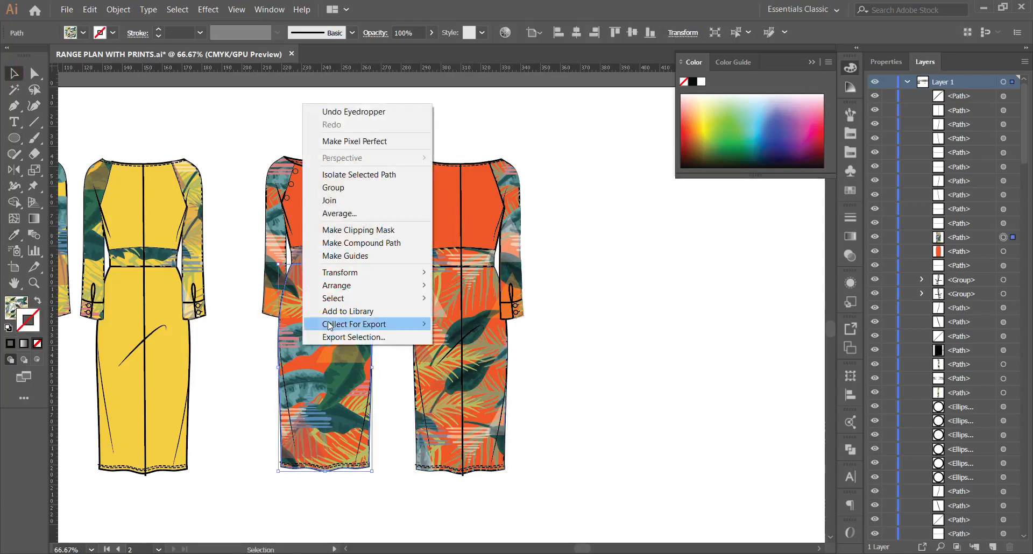
{"action": "mouse_move", "coordinate": [376, 272]}
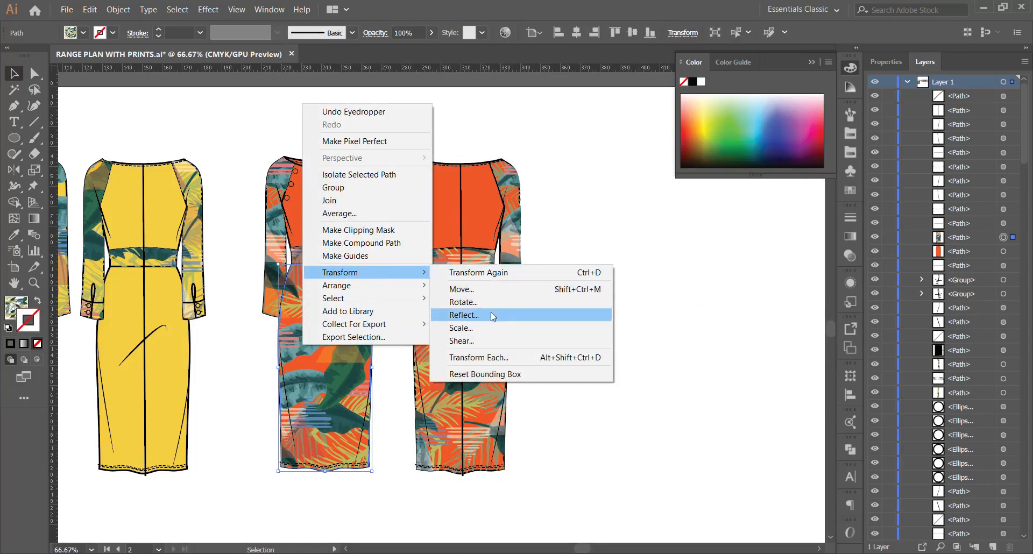
{"action": "left_click", "coordinate": [483, 326]}
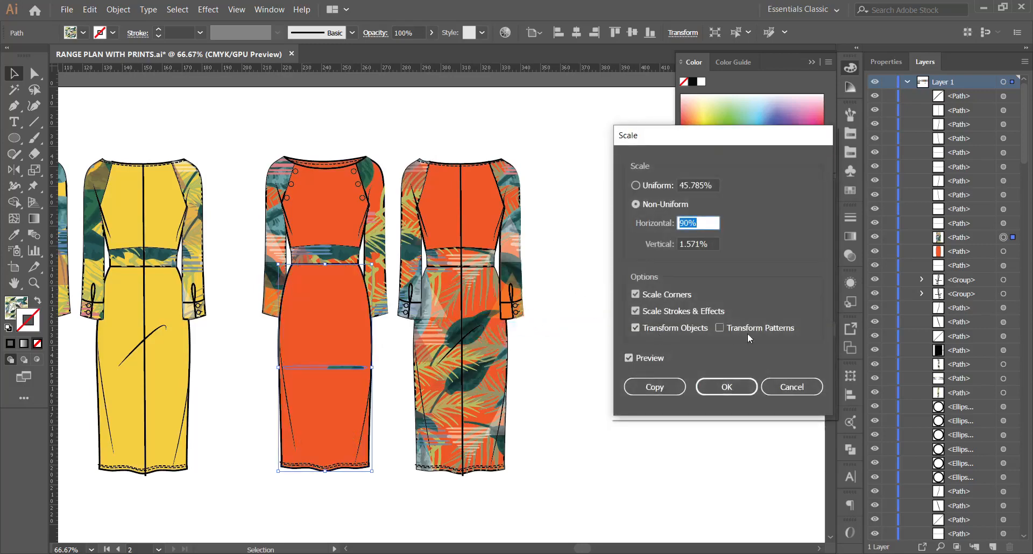
{"action": "left_click", "coordinate": [673, 334]}
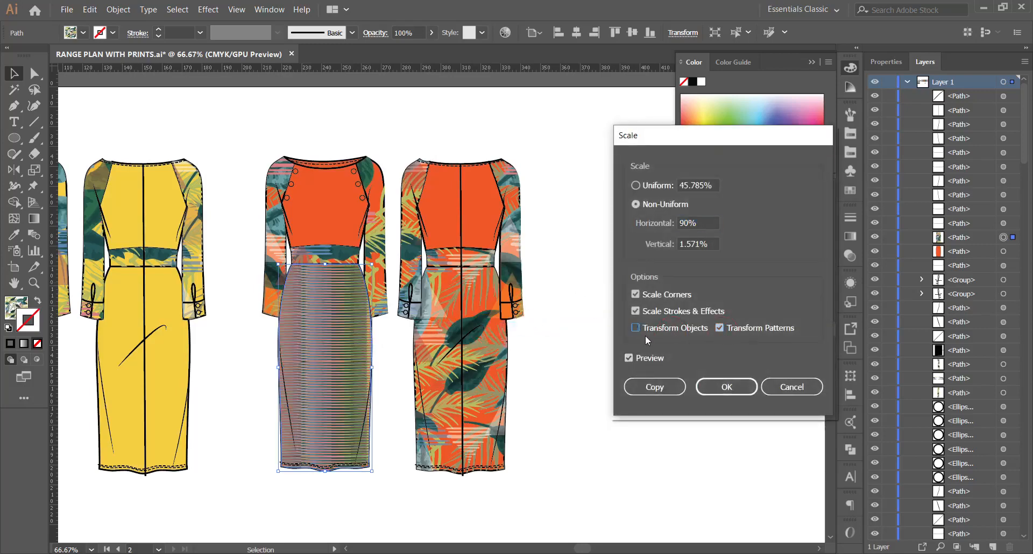
{"action": "left_click", "coordinate": [647, 186]}
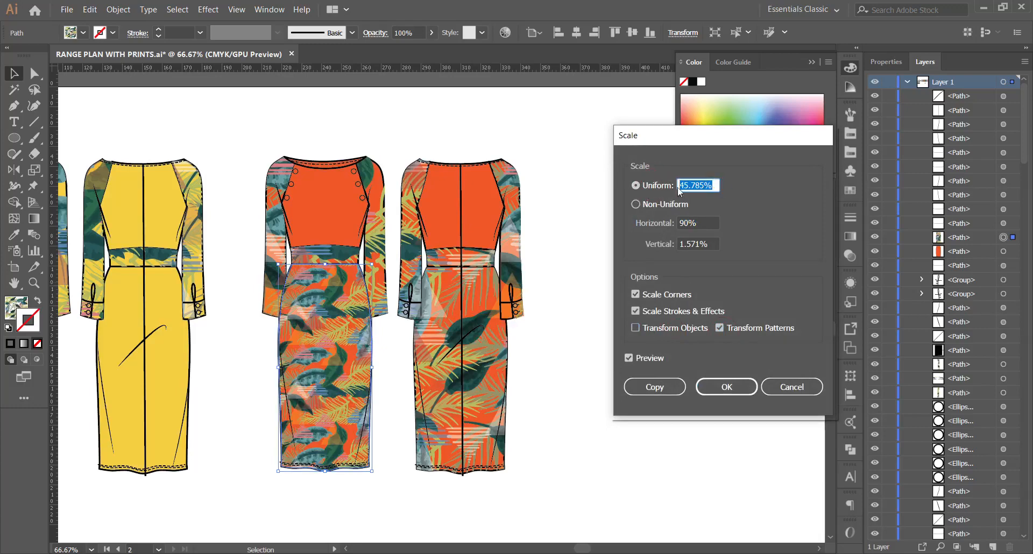
{"action": "type", "text": "21"}
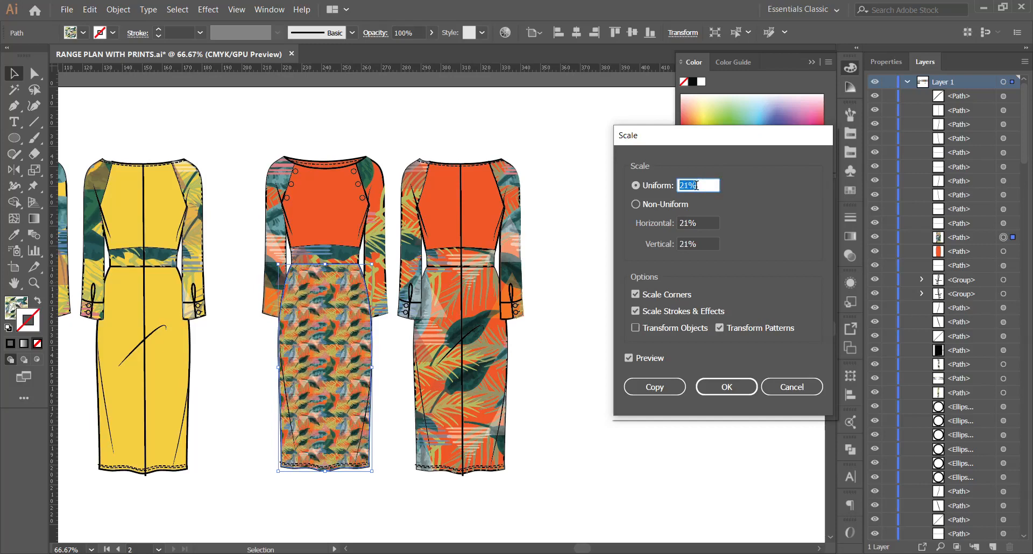
{"action": "key", "text": "Up"}
{"action": "key", "text": "Up"}
{"action": "key", "text": "Up"}
{"action": "key", "text": "Up"}
{"action": "key", "text": "Up"}
{"action": "key", "text": "Up"}
{"action": "key", "text": "Up"}
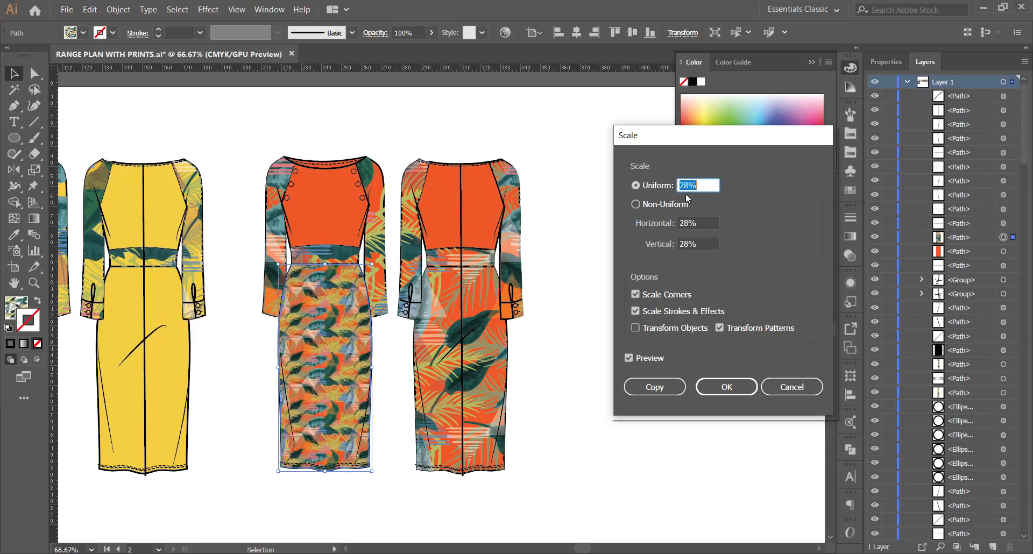
{"action": "key", "text": "Up"}
{"action": "key", "text": "Up"}
{"action": "key", "text": "Up"}
{"action": "key", "text": "Up"}
{"action": "key", "text": "Up"}
{"action": "key", "text": "Up"}
{"action": "key", "text": "Up"}
{"action": "key", "text": "Up"}
{"action": "key", "text": "Up"}
{"action": "key", "text": "Up"}
{"action": "key", "text": "Up"}
{"action": "key", "text": "Up"}
{"action": "key", "text": "Up"}
{"action": "key", "text": "Up"}
{"action": "key", "text": "Up"}
{"action": "key", "text": "Up"}
{"action": "key", "text": "Up"}
{"action": "key", "text": "Up"}
{"action": "key", "text": "Up"}
{"action": "key", "text": "Up"}
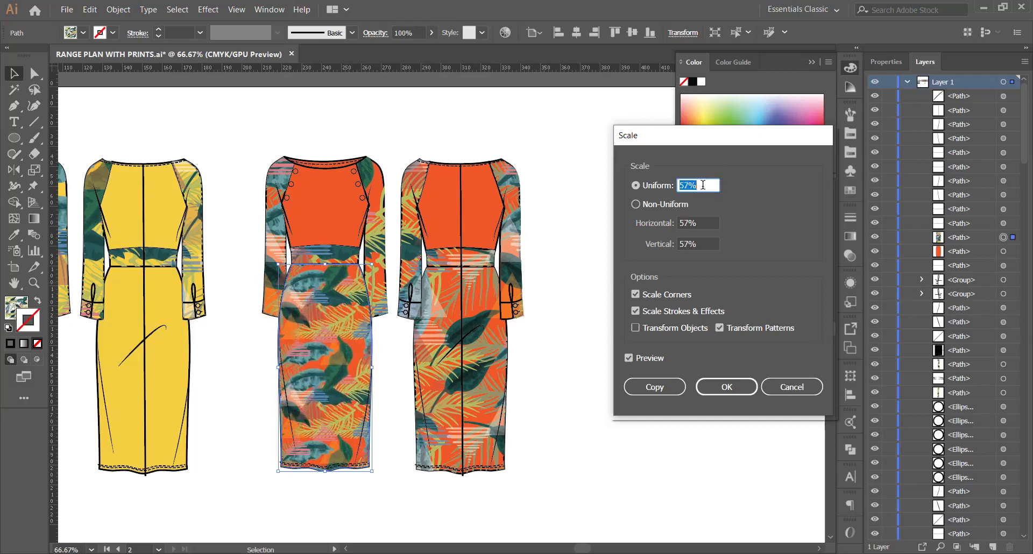
{"action": "key", "text": "Up"}
{"action": "key", "text": "Up"}
{"action": "key", "text": "Up"}
{"action": "key", "text": "Up"}
{"action": "key", "text": "Up"}
{"action": "key", "text": "Up"}
{"action": "key", "text": "Up"}
{"action": "key", "text": "Up"}
{"action": "key", "text": "Up"}
{"action": "key", "text": "Up"}
{"action": "key", "text": "Up"}
{"action": "key", "text": "Up"}
{"action": "key", "text": "Up"}
{"action": "key", "text": "Up"}
{"action": "key", "text": "Up"}
{"action": "key", "text": "Up"}
{"action": "key", "text": "Up"}
{"action": "key", "text": "Up"}
{"action": "key", "text": "Up"}
{"action": "key", "text": "Up"}
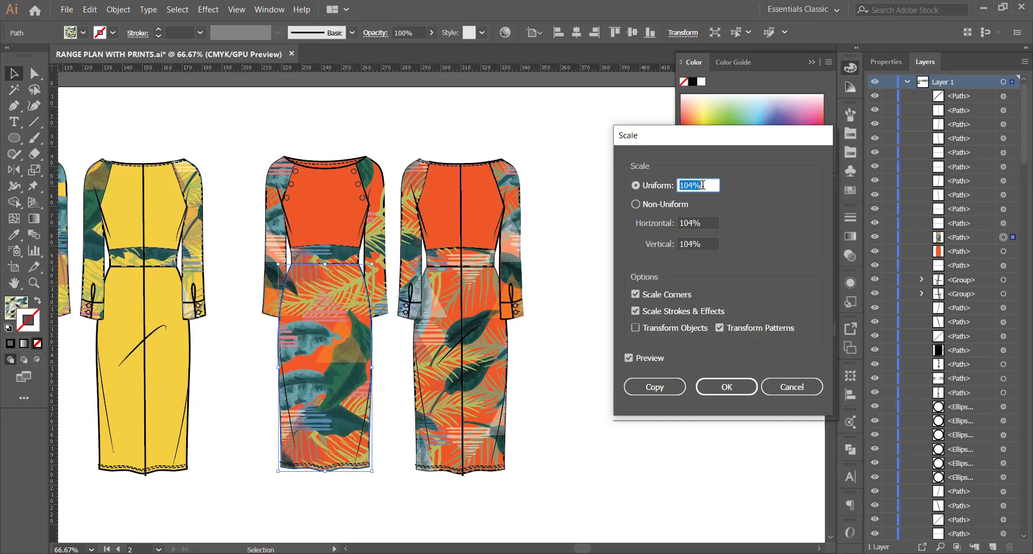
{"action": "key", "text": "Up"}
{"action": "key", "text": "Up"}
{"action": "key", "text": "Up"}
{"action": "key", "text": "Up"}
{"action": "key", "text": "Up"}
{"action": "key", "text": "Up"}
{"action": "key", "text": "Up"}
{"action": "key", "text": "Up"}
{"action": "key", "text": "Up"}
{"action": "key", "text": "Up"}
{"action": "key", "text": "Up"}
{"action": "key", "text": "Up"}
{"action": "key", "text": "Up"}
{"action": "key", "text": "Up"}
{"action": "key", "text": "Up"}
{"action": "key", "text": "Up"}
{"action": "key", "text": "Up"}
{"action": "key", "text": "Up"}
{"action": "key", "text": "Up"}
{"action": "key", "text": "Up"}
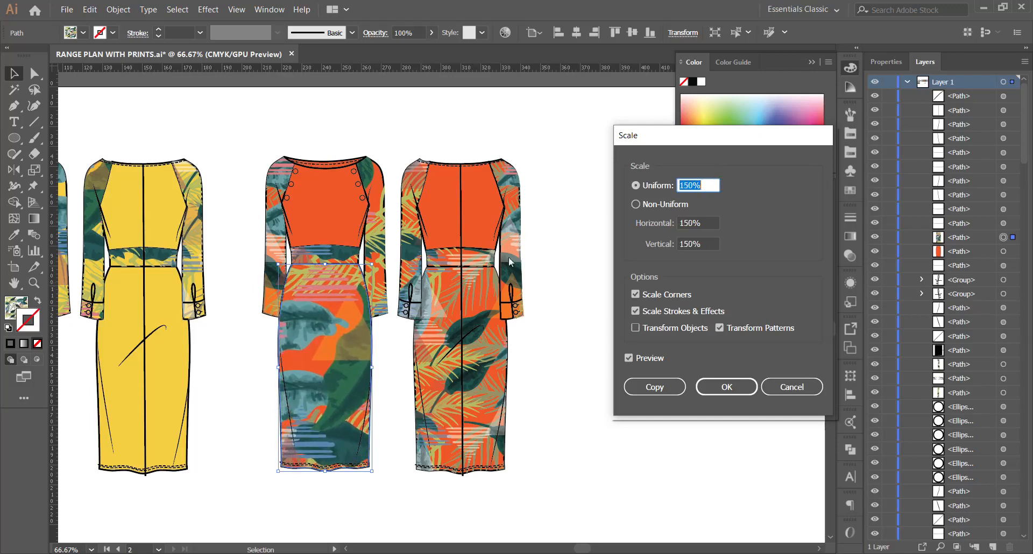
{"action": "left_click", "coordinate": [728, 387]}
Fill the orange back skirt with the enlarged leaf print sampled from the front skirt.
{"action": "left_click", "coordinate": [482, 358]}
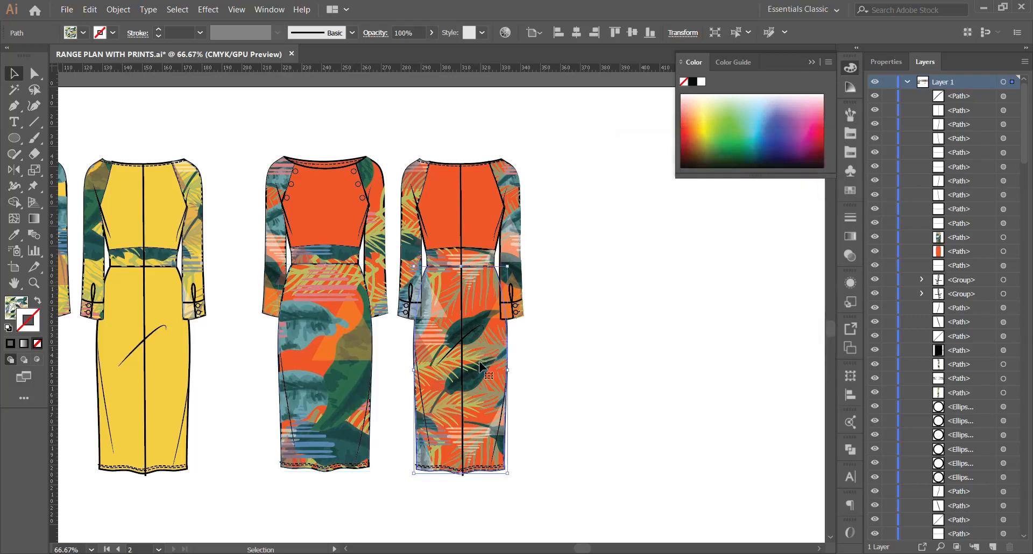
{"action": "key", "text": "i"}
{"action": "left_click", "coordinate": [354, 345]}
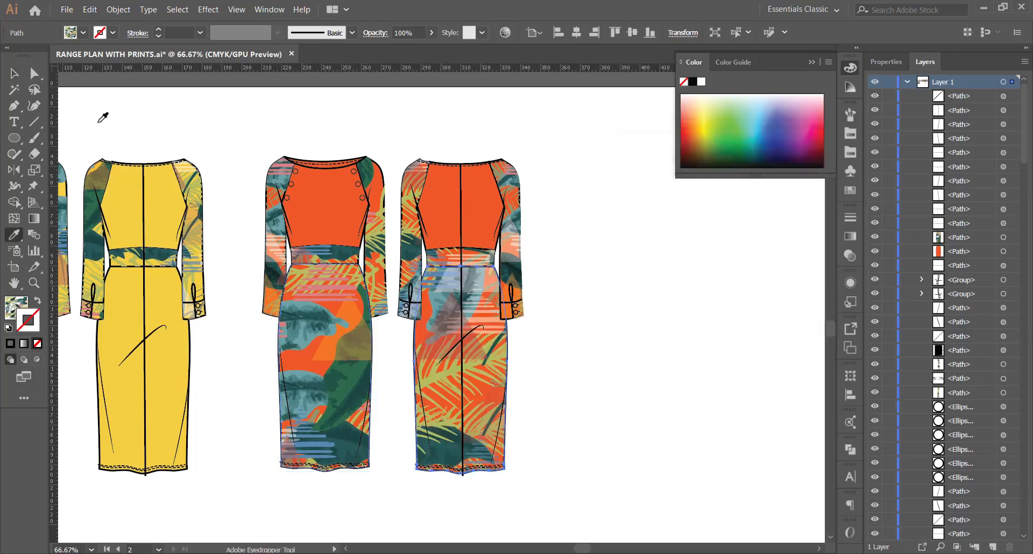
{"action": "left_click", "coordinate": [18, 75]}
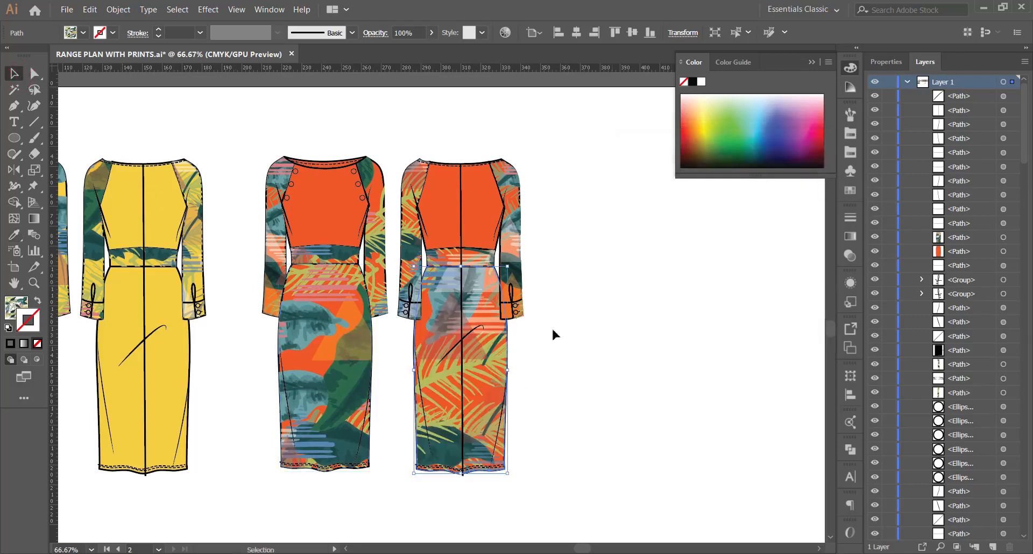
{"action": "left_click", "coordinate": [580, 340]}
Rotate only the pattern inside the orange front skirt so its large leaf runs nearly upright, leaving the skirt shape unrotated.
{"action": "left_click", "coordinate": [334, 339]}
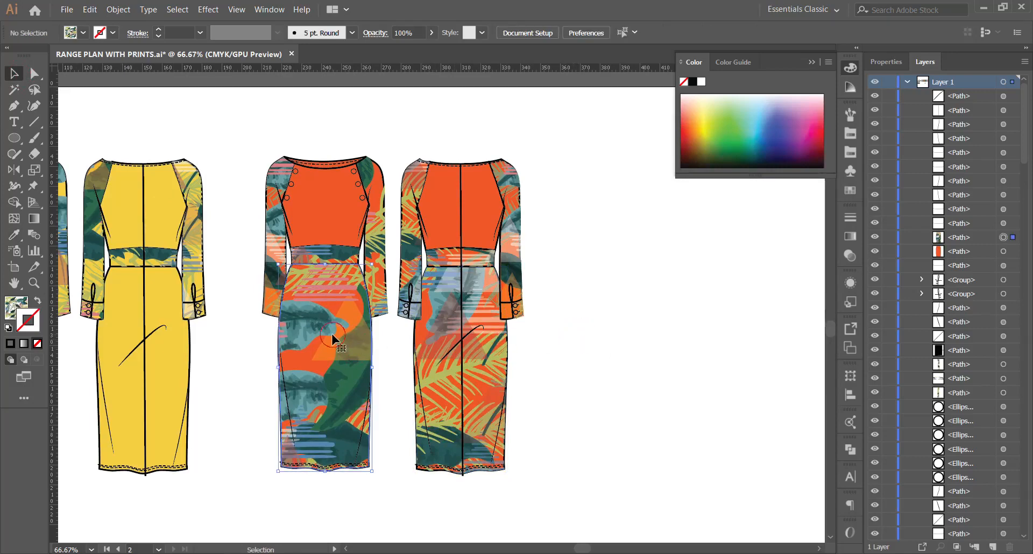
{"action": "right_click", "coordinate": [334, 339]}
{"action": "mouse_move", "coordinate": [421, 263]}
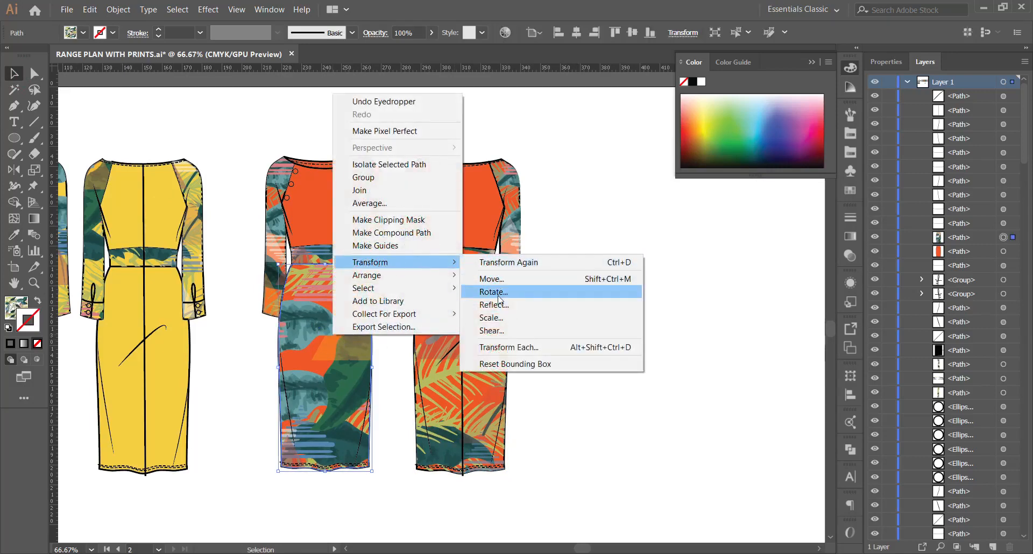
{"action": "left_click", "coordinate": [538, 291]}
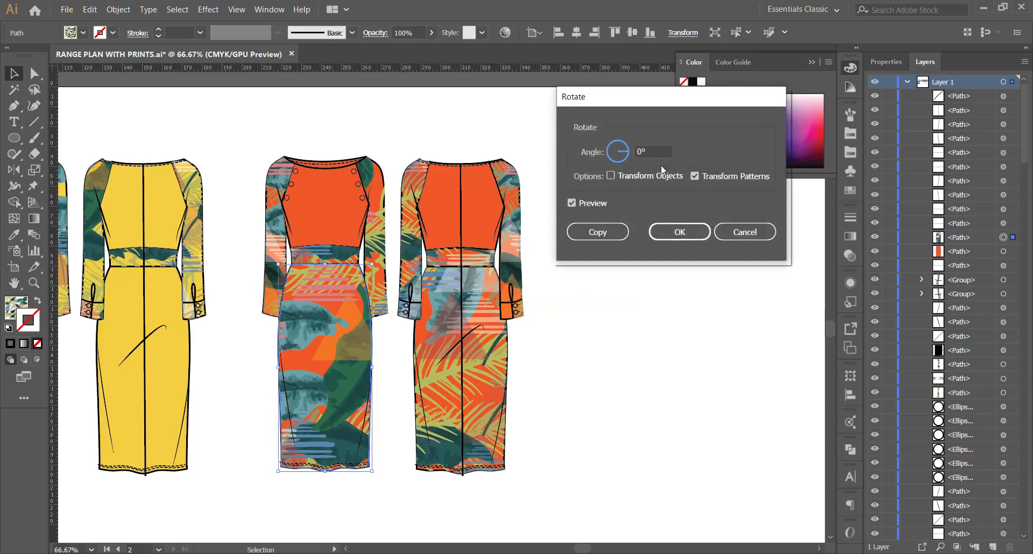
{"action": "left_click_drag", "start_coordinate": [622, 152], "coordinate": [623, 164]}
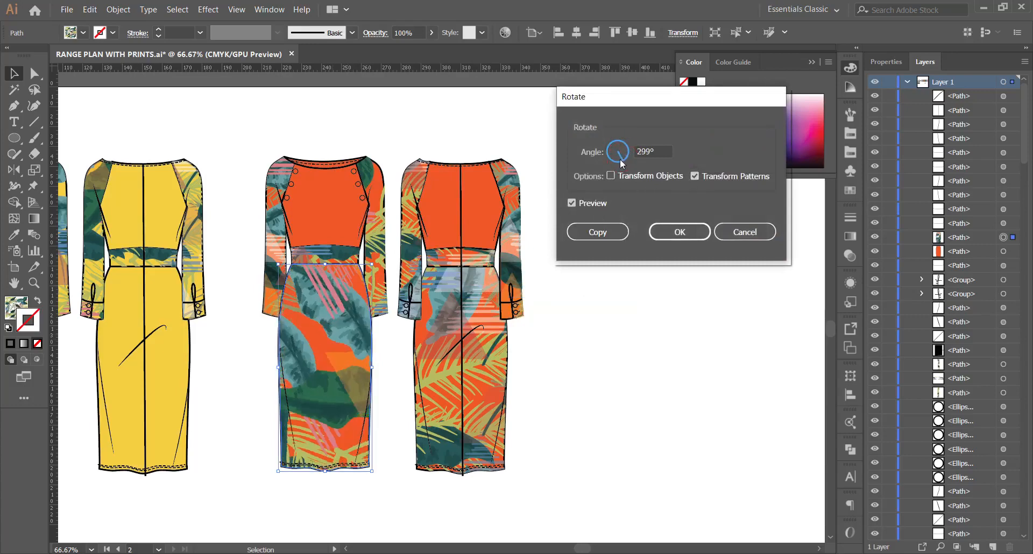
{"action": "left_click", "coordinate": [678, 232]}
Apply the front skirt's rotated leaf print to the orange back skirt by sampling it with the Eyedropper.
{"action": "left_click", "coordinate": [479, 379]}
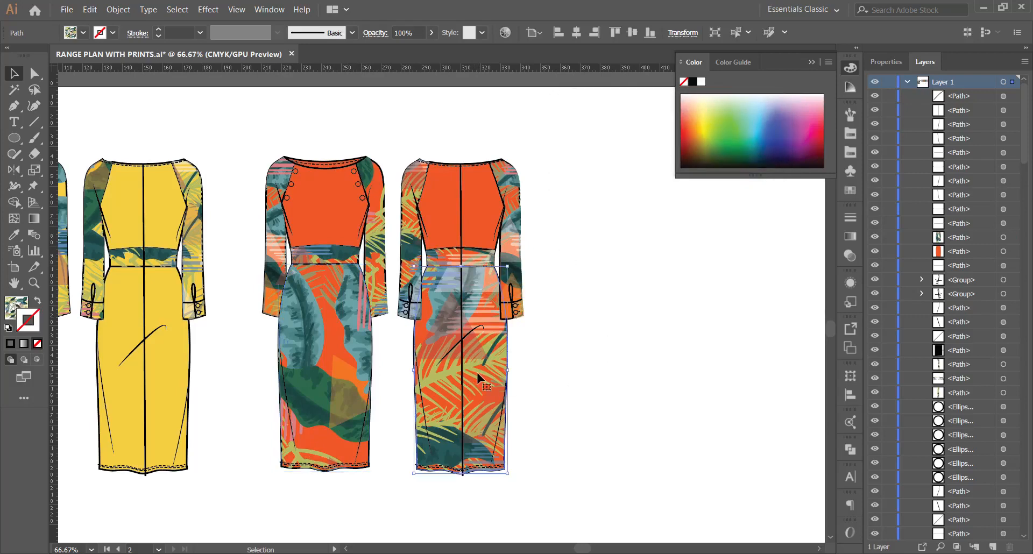
{"action": "key", "text": "i"}
{"action": "left_click", "coordinate": [296, 321]}
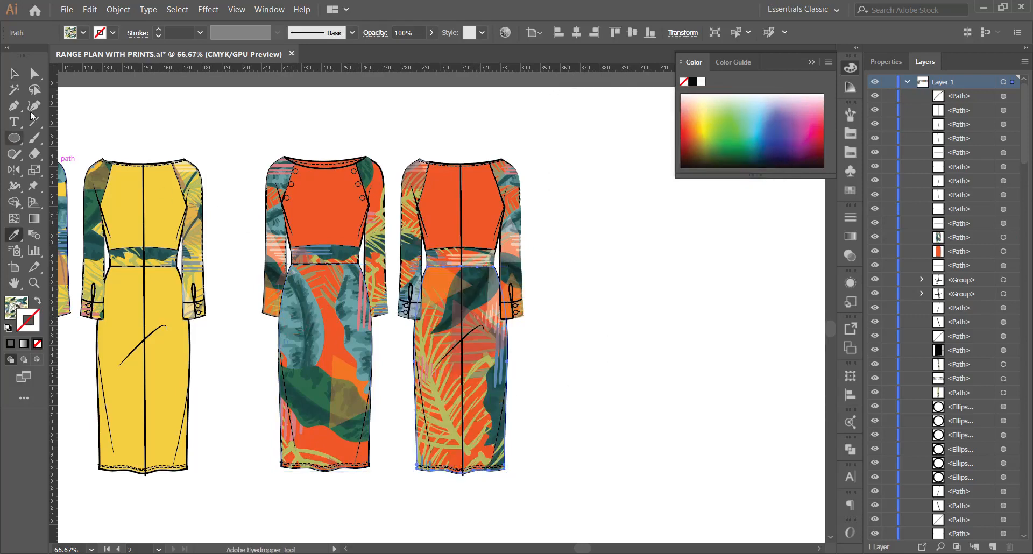
{"action": "left_click", "coordinate": [13, 76]}
{"action": "left_click", "coordinate": [617, 285]}
Group all parts of the orange back view, and group all parts of the orange front view separately.
{"action": "scroll", "coordinate": [476, 355], "scroll_direction": "down", "scroll_amount": 4}
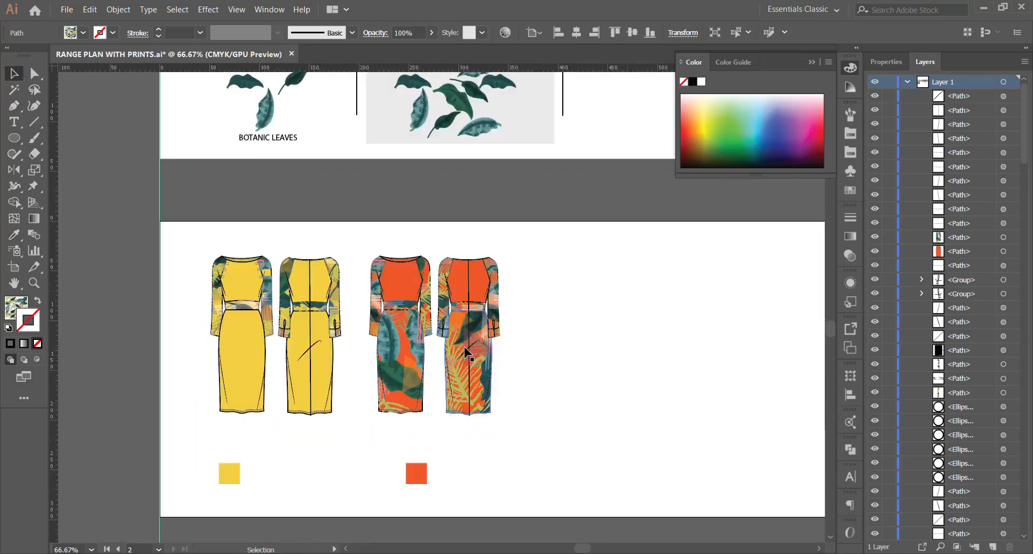
{"action": "scroll", "coordinate": [427, 332], "scroll_direction": "up", "scroll_amount": 4}
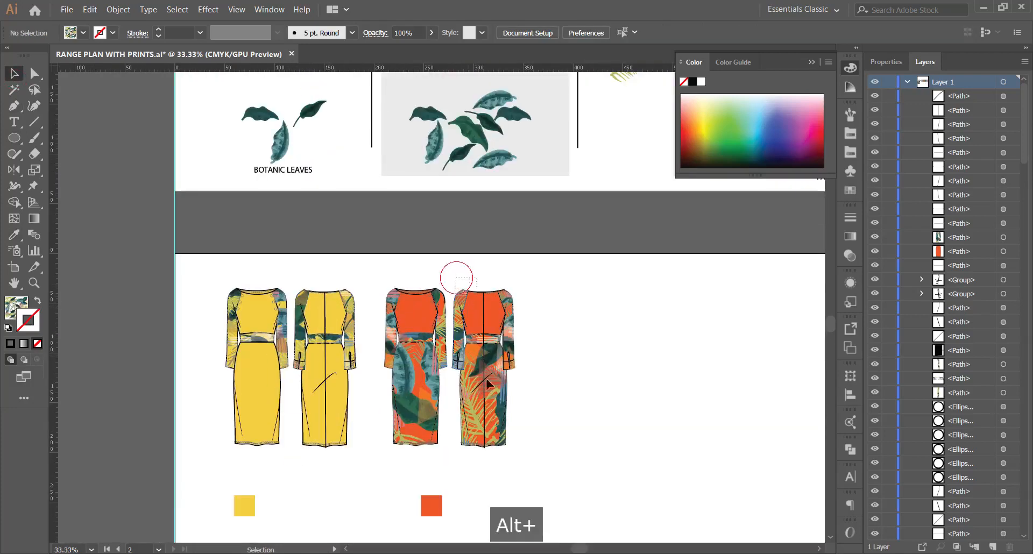
{"action": "left_click_drag", "start_coordinate": [541, 464], "coordinate": [544, 463]}
{"action": "key", "text": "ctrl+g"}
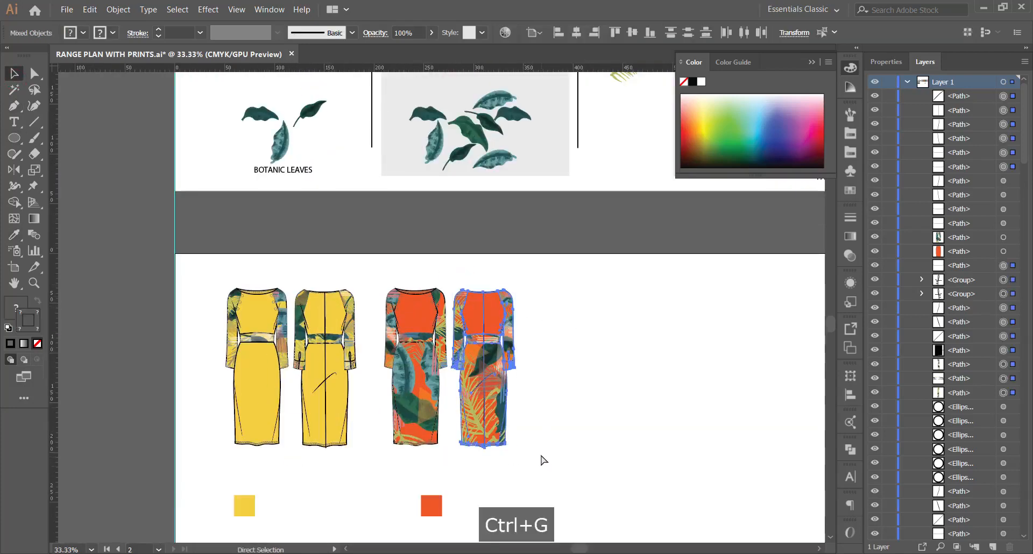
{"action": "left_click_drag", "start_coordinate": [366, 272], "coordinate": [441, 458]}
{"action": "key", "text": "ctrl+g"}
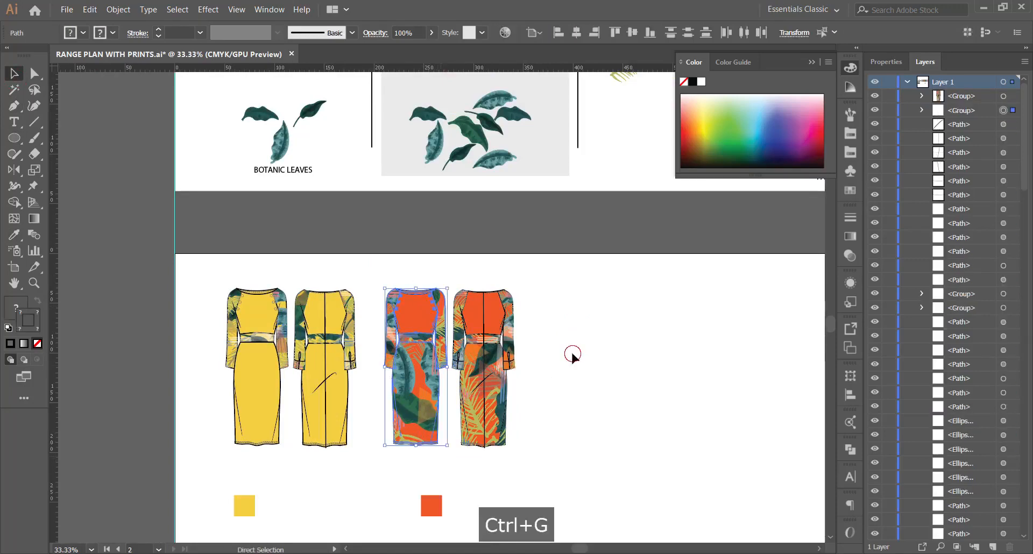
{"action": "left_click", "coordinate": [573, 353]}
Move the orange front view up to overlap the back view, bring it to the front, and shift the back view down and right.
{"action": "scroll", "coordinate": [461, 340], "scroll_direction": "up", "scroll_amount": 1}
{"action": "left_click", "coordinate": [407, 312]}
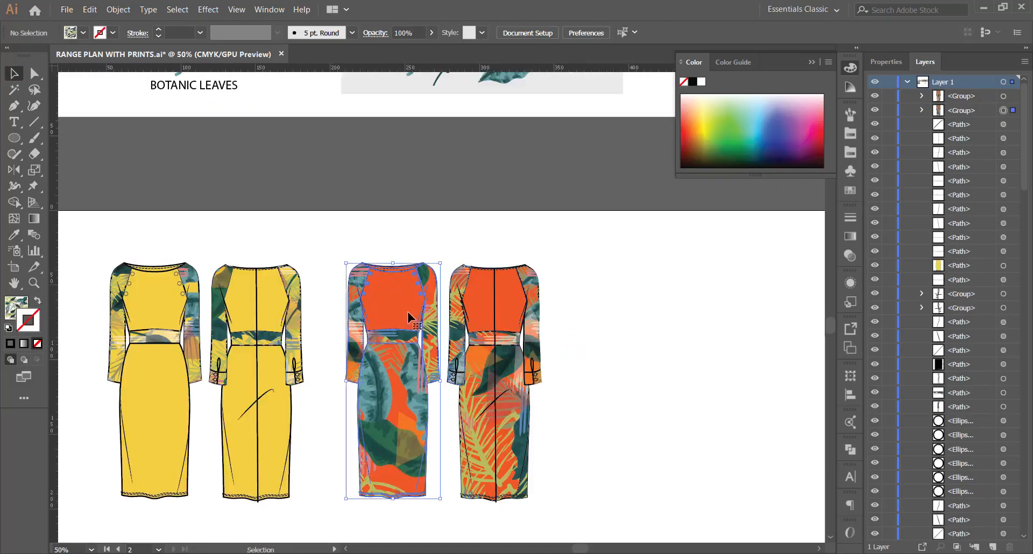
{"action": "left_click_drag", "start_coordinate": [408, 312], "coordinate": [455, 271]}
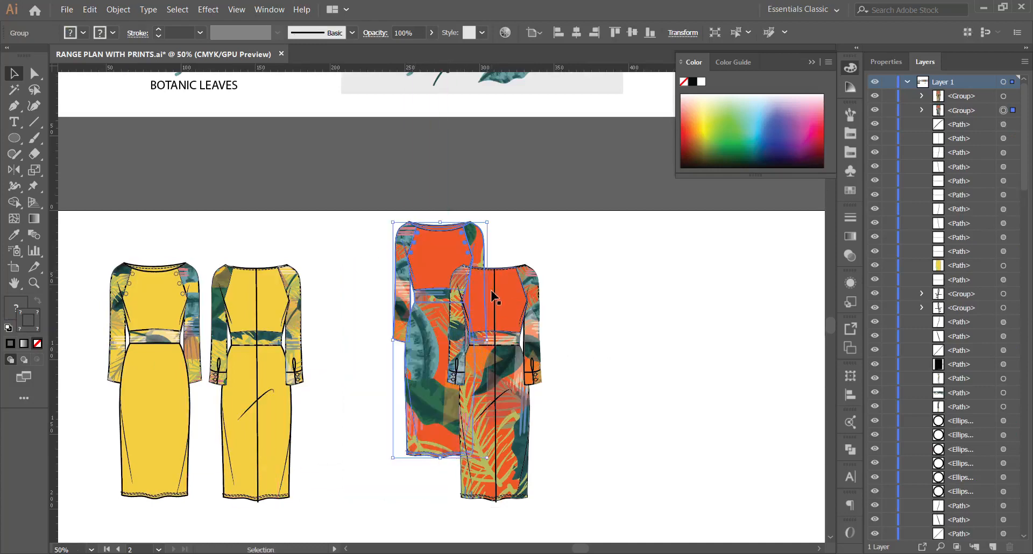
{"action": "right_click", "coordinate": [435, 279]}
{"action": "left_click", "coordinate": [618, 401]}
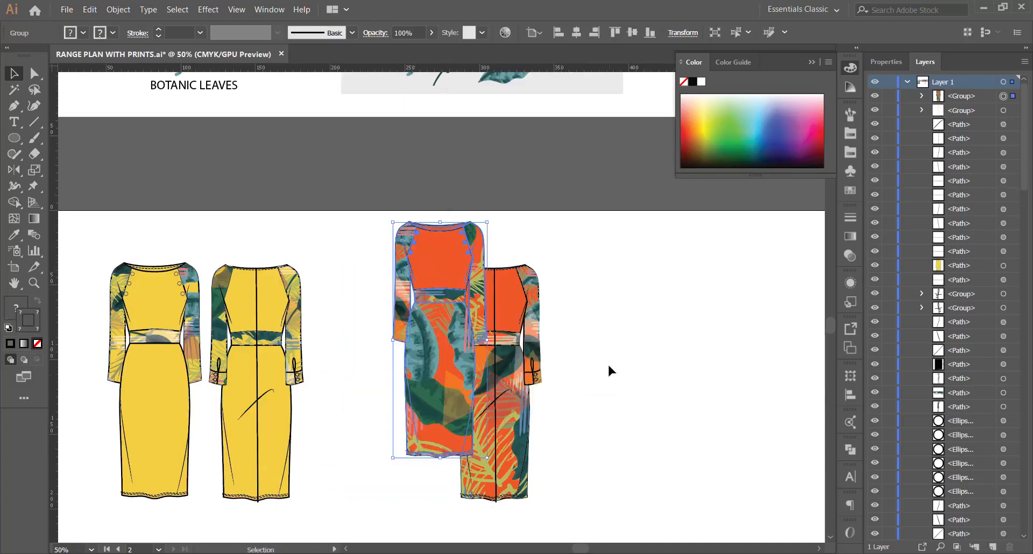
{"action": "left_click", "coordinate": [609, 370]}
{"action": "left_click_drag", "start_coordinate": [513, 330], "coordinate": [526, 346]}
{"action": "left_click", "coordinate": [597, 321]}
Move the orange colour swatch right so it sits below the overlapping orange dresses.
{"action": "scroll", "coordinate": [437, 306], "scroll_direction": "down", "scroll_amount": 2}
{"action": "scroll", "coordinate": [425, 431], "scroll_direction": "up", "scroll_amount": 1}
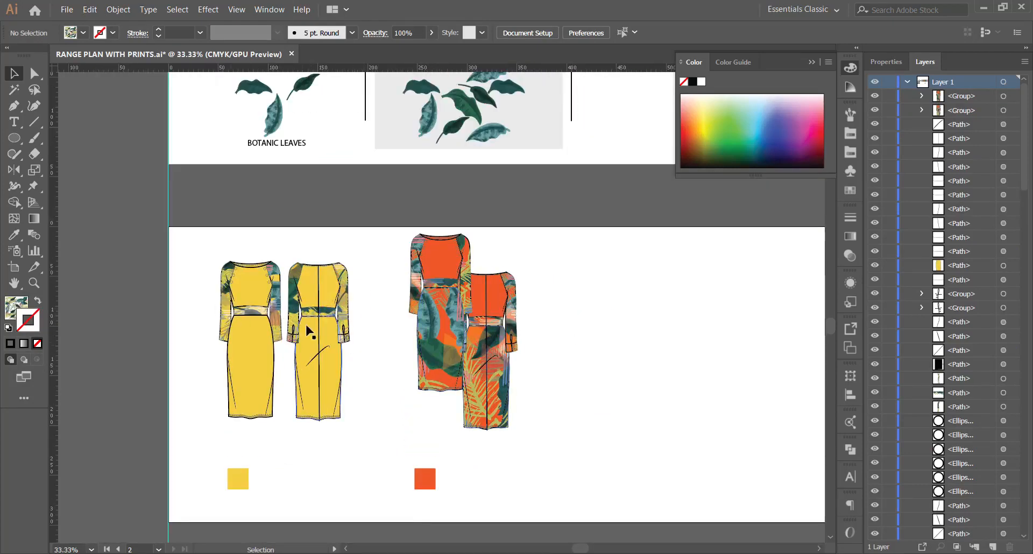
{"action": "left_click_drag", "start_coordinate": [424, 478], "coordinate": [450, 478]}
{"action": "left_click", "coordinate": [497, 473]}
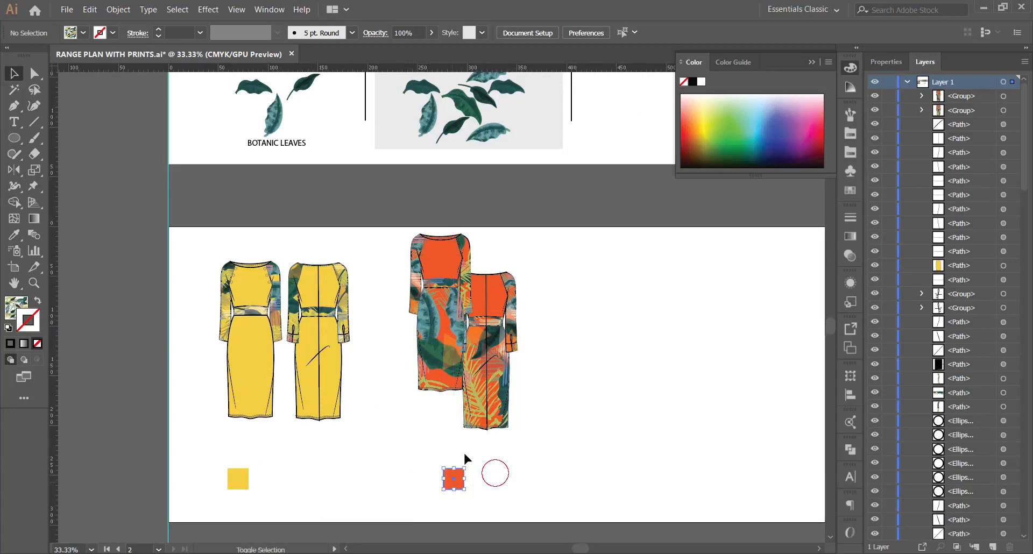
Copy the "Pantone 129 C" and "Pantone orange 021 C" labels from the print board beside the yellow and orange dress swatches.
{"action": "scroll", "coordinate": [461, 390], "scroll_direction": "down", "scroll_amount": 2}
{"action": "left_click_drag", "start_coordinate": [748, 290], "coordinate": [341, 447]}
{"action": "scroll", "coordinate": [645, 340], "scroll_direction": "down", "scroll_amount": 1}
{"action": "scroll", "coordinate": [695, 311], "scroll_direction": "right", "scroll_amount": 3}
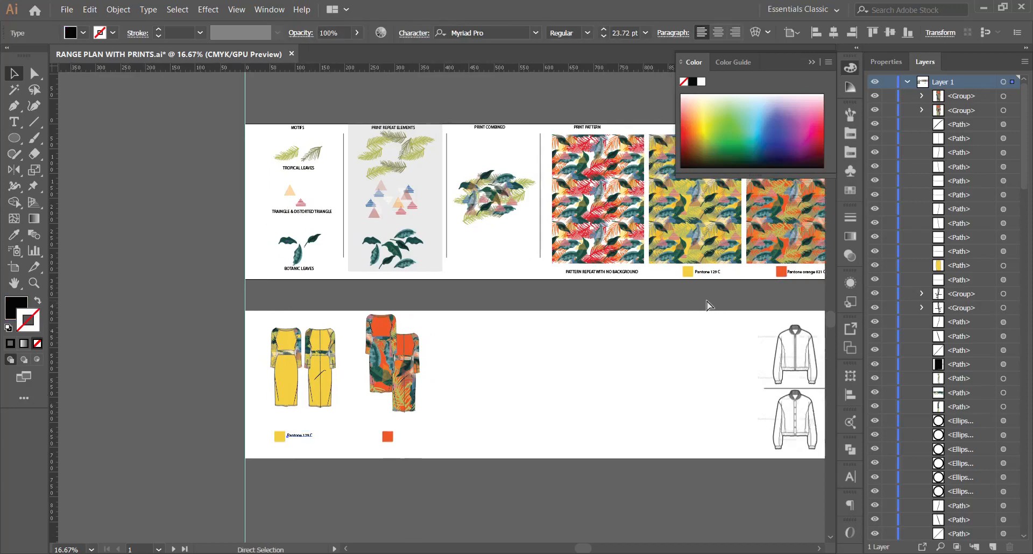
{"action": "left_click", "coordinate": [740, 273]}
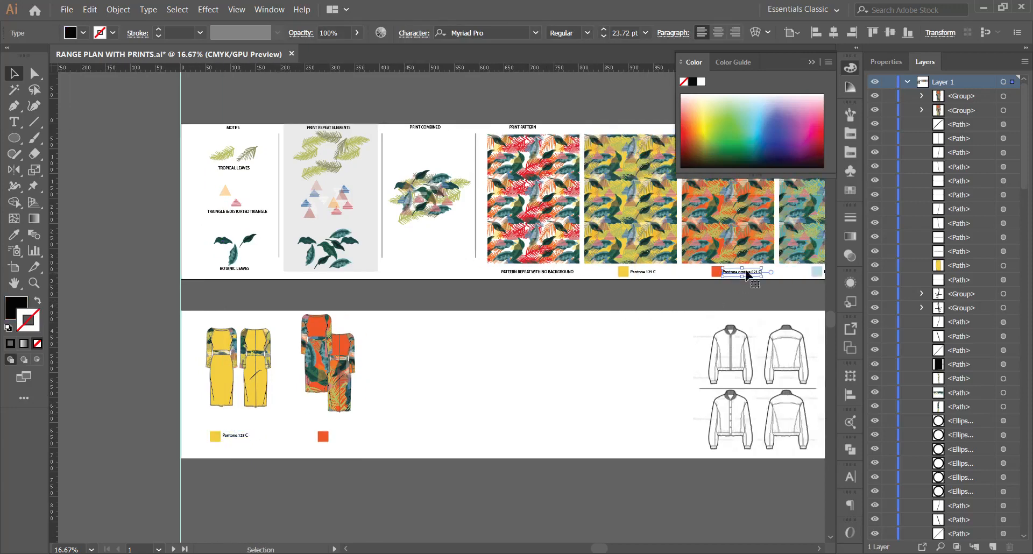
{"action": "left_click_drag", "start_coordinate": [744, 276], "coordinate": [354, 438]}
{"action": "scroll", "coordinate": [307, 443], "scroll_direction": "up", "scroll_amount": 5}
{"action": "scroll", "coordinate": [501, 404], "scroll_direction": "down", "scroll_amount": 3}
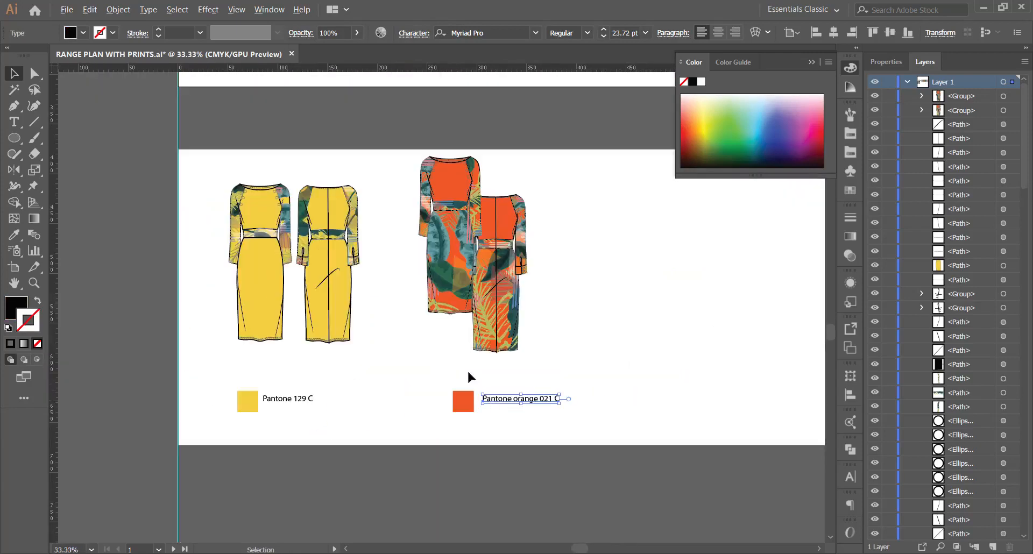
Reposition the "Pantone orange 021 C" label so it sits just beside the orange swatch without overlapping it.
{"action": "scroll", "coordinate": [467, 370], "scroll_direction": "up", "scroll_amount": 1}
{"action": "left_click_drag", "start_coordinate": [527, 421], "coordinate": [510, 427]}
{"action": "double_click", "coordinate": [524, 425]}
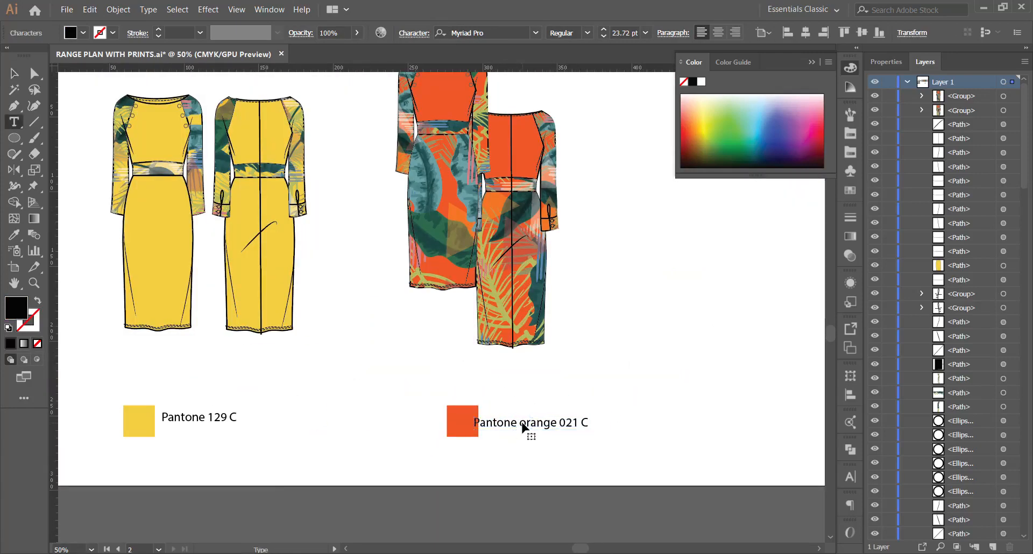
{"action": "key", "text": "ctrl+a"}
{"action": "left_click", "coordinate": [13, 80]}
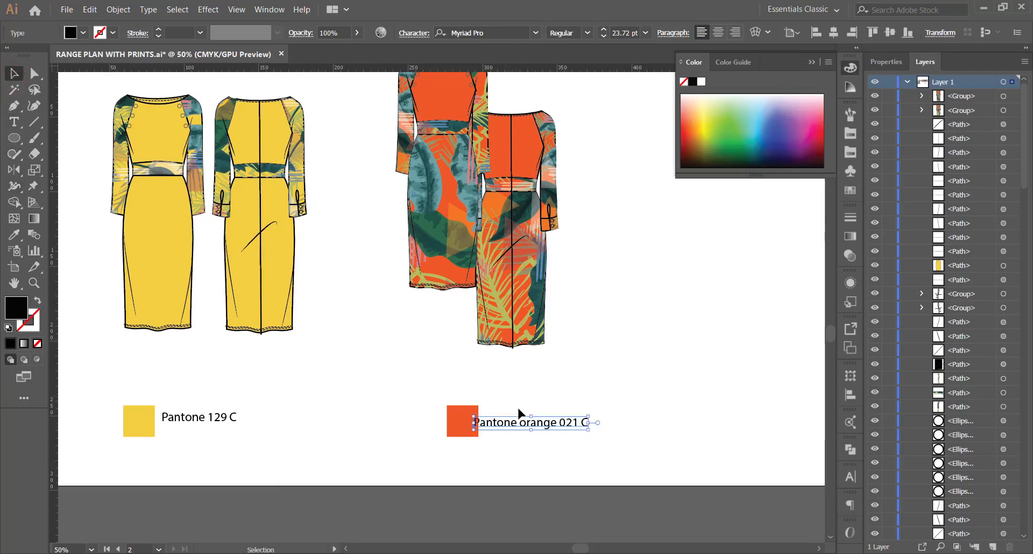
{"action": "left_click_drag", "start_coordinate": [513, 425], "coordinate": [521, 428]}
{"action": "left_click", "coordinate": [490, 433]}
Move both overlapping orange dress views together down and right so they sit above the orange swatch.
{"action": "scroll", "coordinate": [489, 432], "scroll_direction": "down", "scroll_amount": 2}
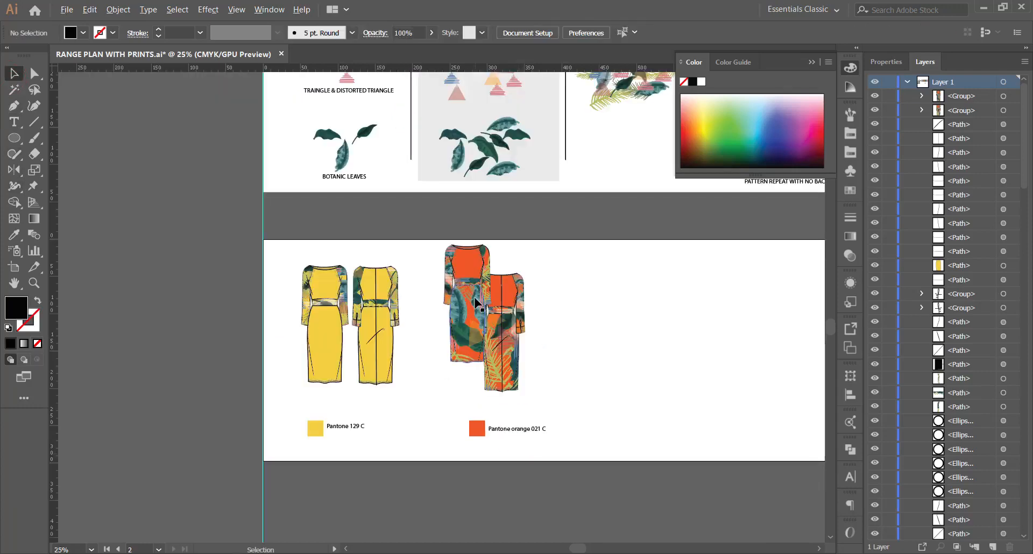
{"action": "scroll", "coordinate": [470, 278], "scroll_direction": "up", "scroll_amount": 1}
{"action": "left_click_drag", "start_coordinate": [529, 384], "coordinate": [565, 418]}
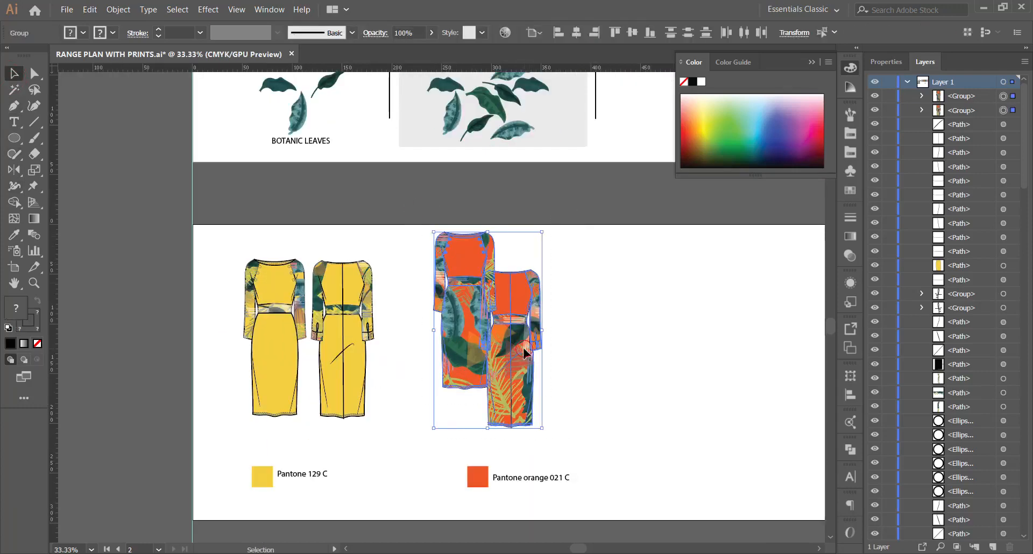
{"action": "left_click_drag", "start_coordinate": [524, 345], "coordinate": [591, 359]}
{"action": "key", "text": "ctrl+shift+a"}
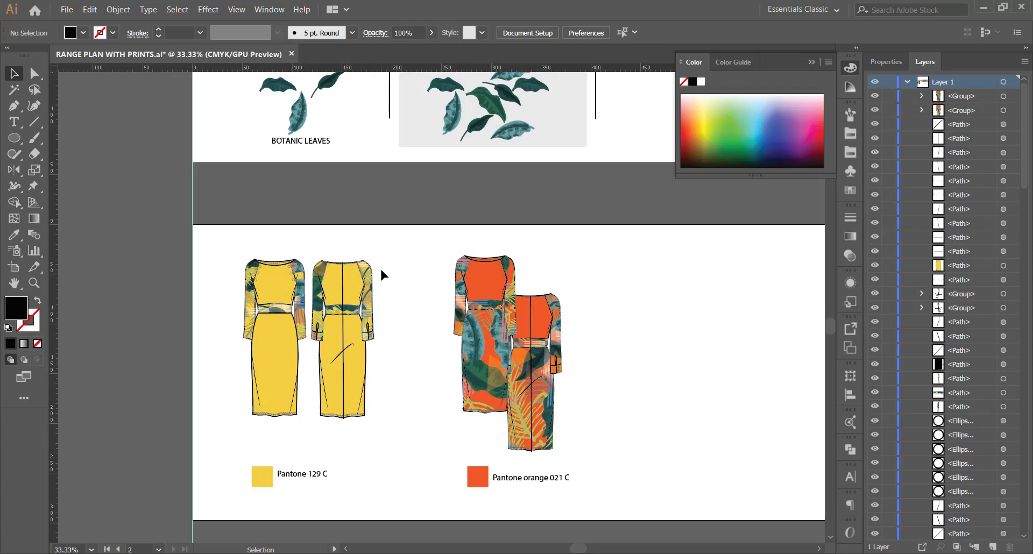
Fill the middle button by the left armhole seam of the yellow front view with orange D87512 and remove its outline.
{"action": "scroll", "coordinate": [263, 273], "scroll_direction": "up", "scroll_amount": 6}
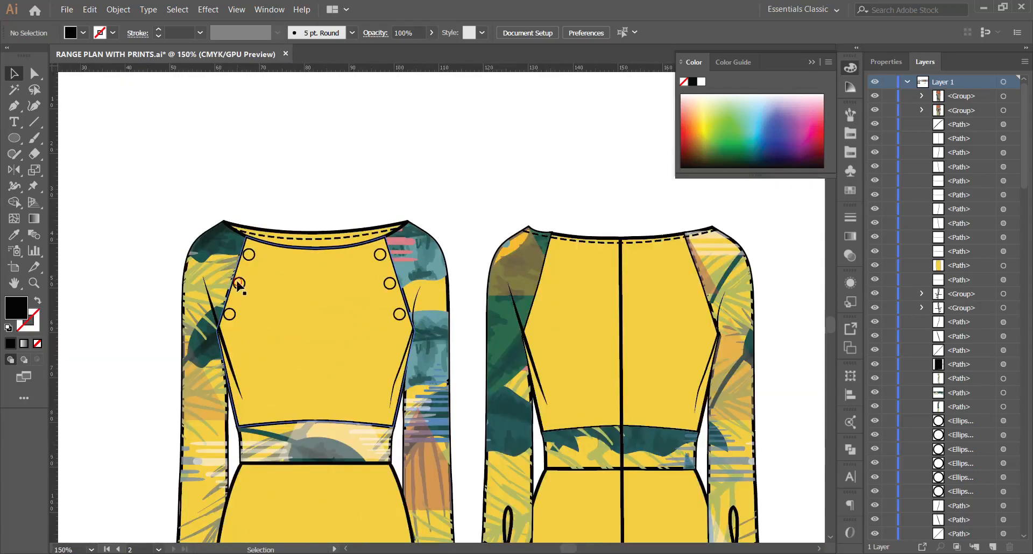
{"action": "left_click", "coordinate": [243, 286]}
{"action": "scroll", "coordinate": [242, 284], "scroll_direction": "up", "scroll_amount": 2}
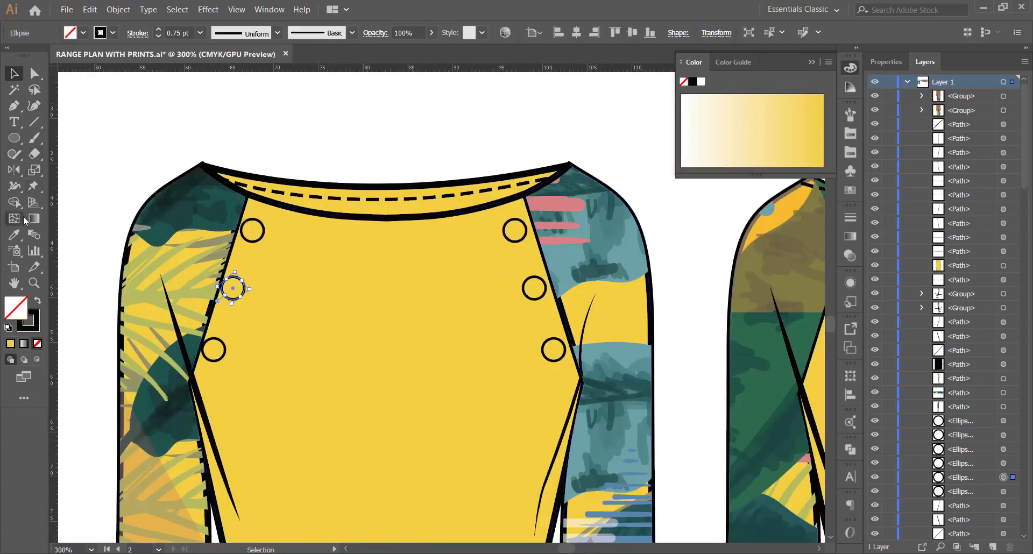
{"action": "left_click", "coordinate": [15, 235]}
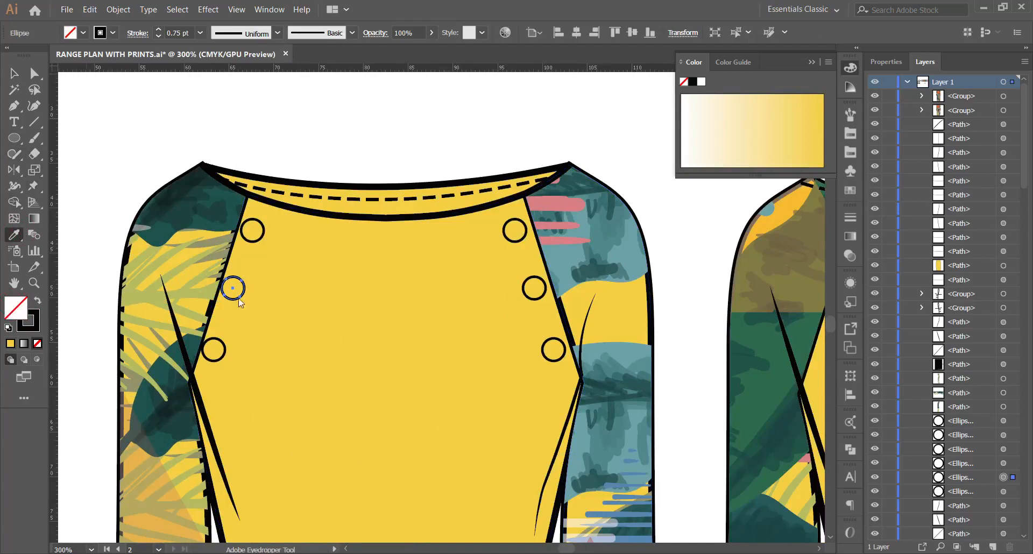
{"action": "left_click_drag", "start_coordinate": [743, 164], "coordinate": [747, 264]}
{"action": "left_click", "coordinate": [694, 131]}
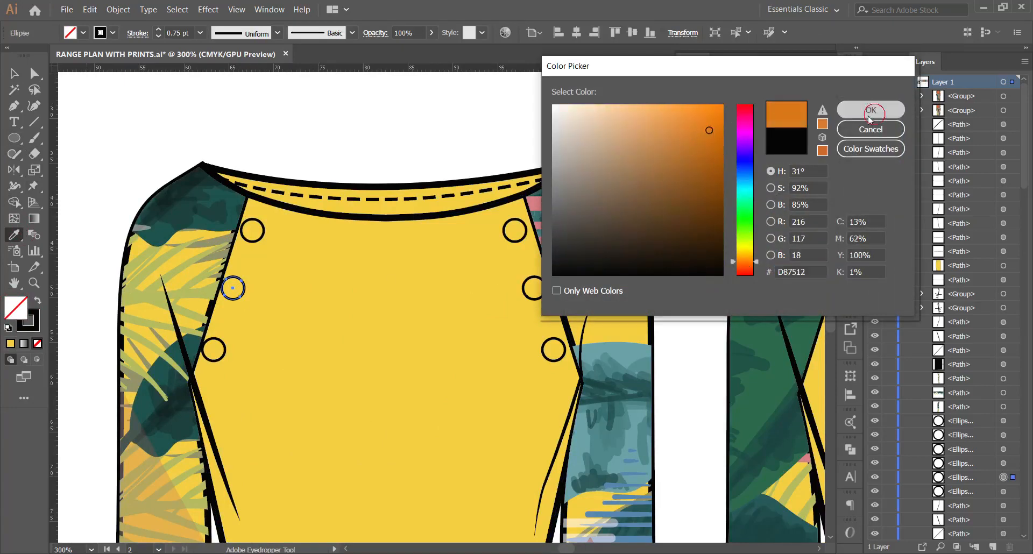
{"action": "left_click", "coordinate": [861, 110]}
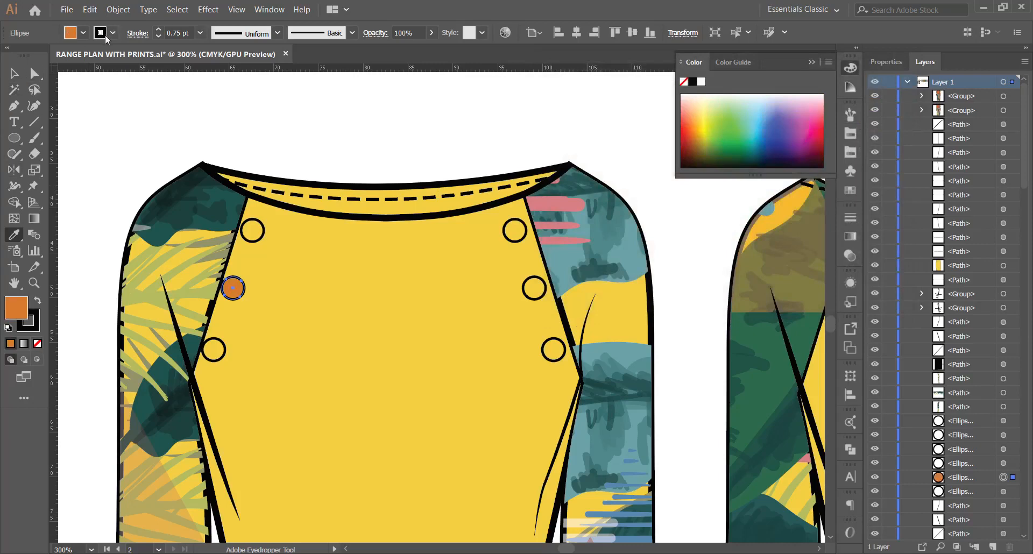
{"action": "key", "text": "v"}
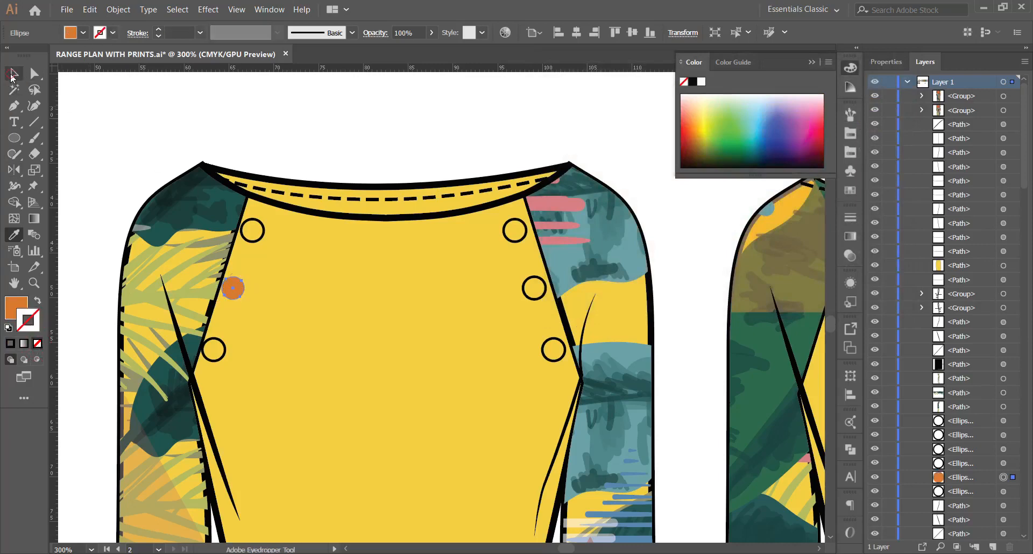
Select the other five buttons on the yellow front bodice and copy the orange button's outline-free fill onto them with the Eyedropper.
{"action": "left_click", "coordinate": [226, 104]}
{"action": "left_click", "coordinate": [262, 227]}
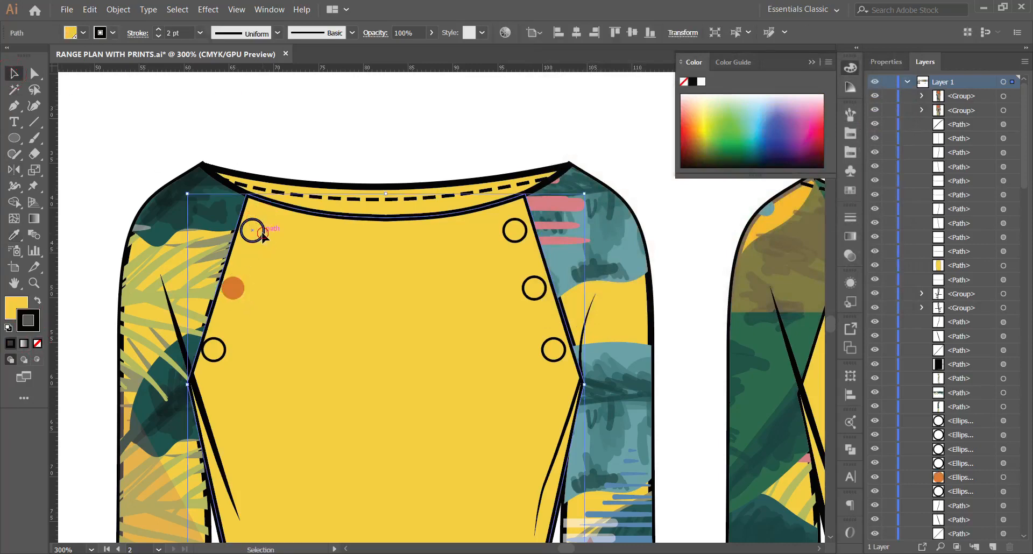
{"action": "left_click", "coordinate": [223, 350], "text": "shift"}
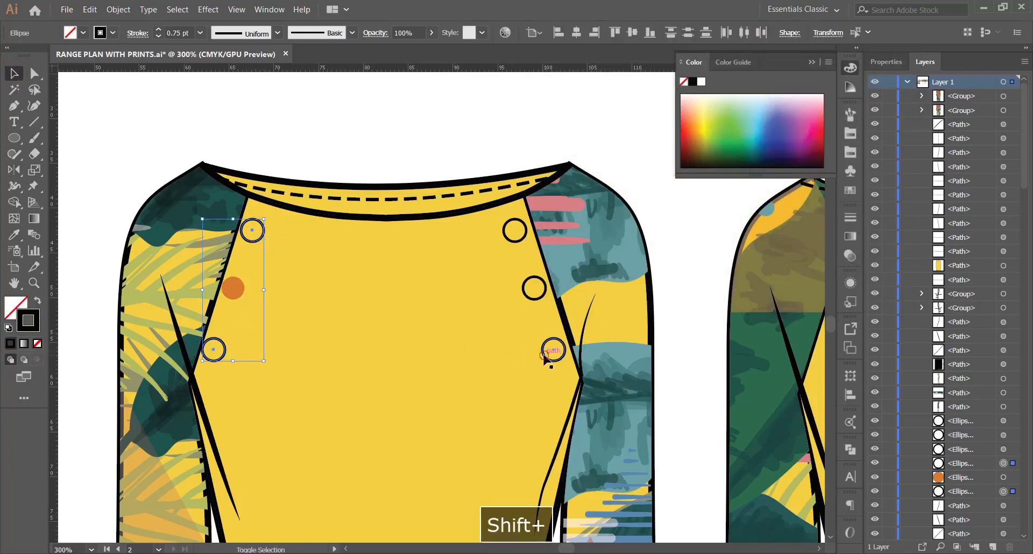
{"action": "left_click", "coordinate": [545, 357], "text": "shift"}
{"action": "left_click", "coordinate": [522, 281], "text": "shift"}
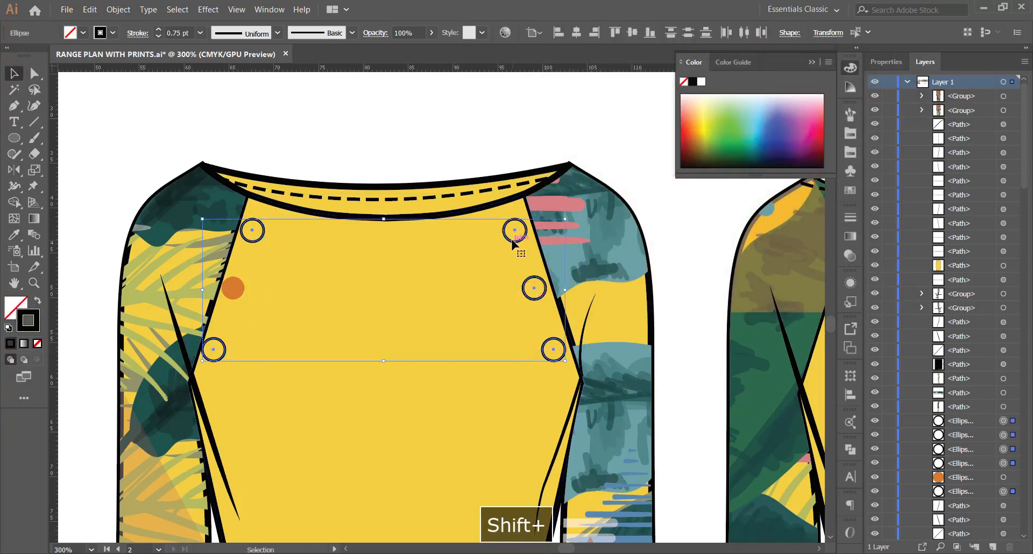
{"action": "key", "text": "i"}
{"action": "left_click", "coordinate": [232, 289]}
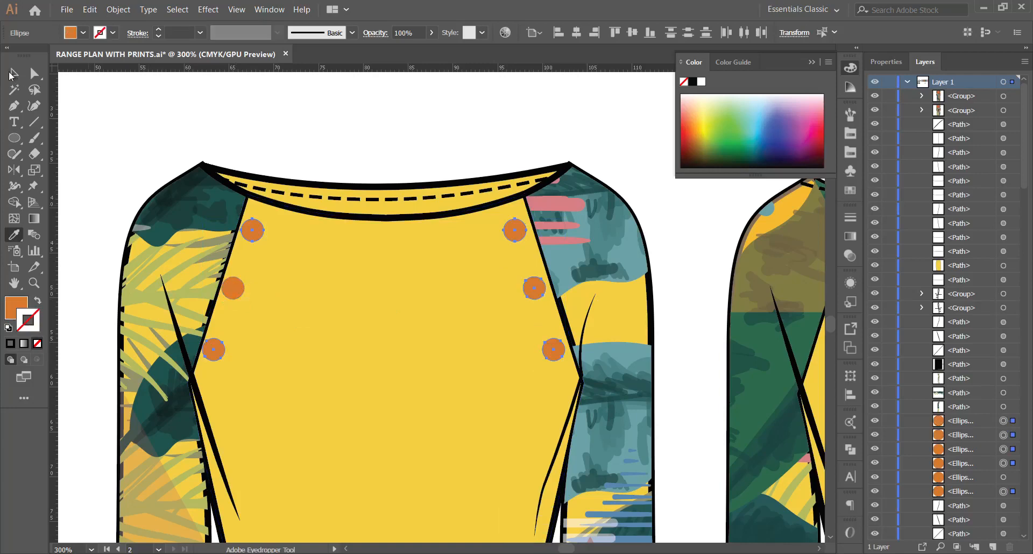
{"action": "left_click", "coordinate": [11, 74]}
{"action": "left_click", "coordinate": [156, 90]}
Fill the upper-left button of the orange front view with teal 1699A3 and remove its outline.
{"action": "scroll", "coordinate": [234, 182], "scroll_direction": "down", "scroll_amount": 3}
{"action": "scroll", "coordinate": [558, 206], "scroll_direction": "up", "scroll_amount": 2}
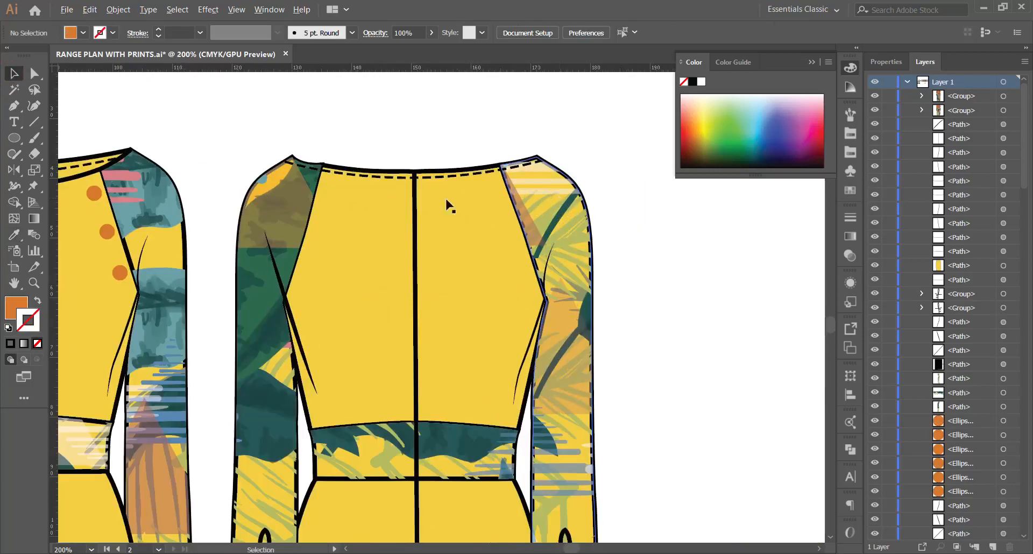
{"action": "scroll", "coordinate": [447, 205], "scroll_direction": "down", "scroll_amount": 4}
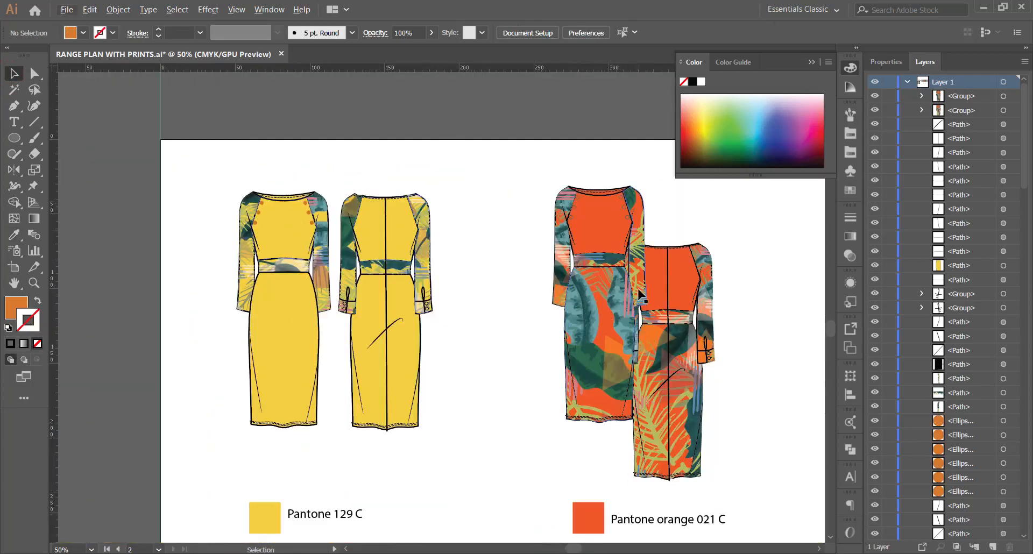
{"action": "scroll", "coordinate": [640, 215], "scroll_direction": "up", "scroll_amount": 4}
{"action": "scroll", "coordinate": [455, 251], "scroll_direction": "down", "scroll_amount": 4}
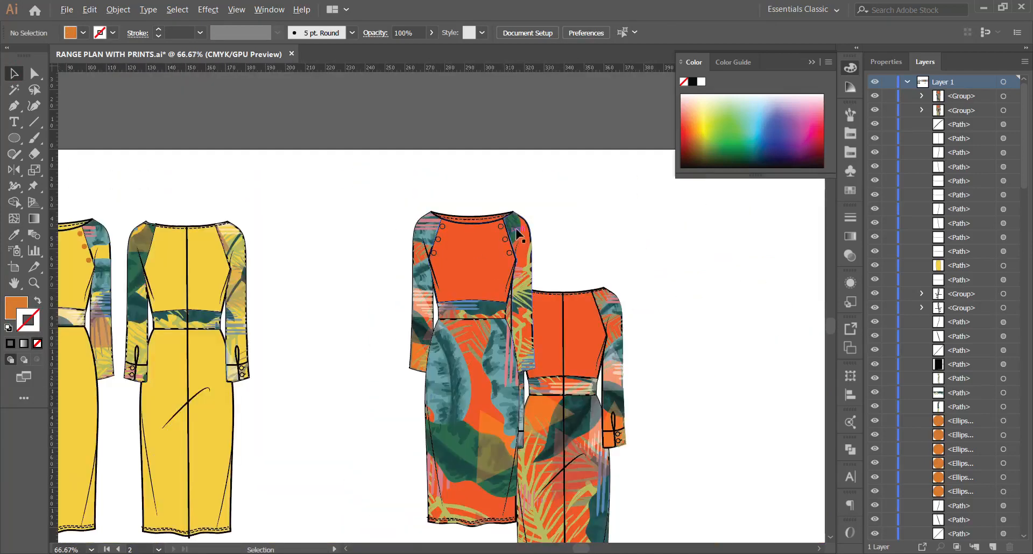
{"action": "scroll", "coordinate": [369, 236], "scroll_direction": "up", "scroll_amount": 3}
{"action": "left_click", "coordinate": [327, 227]}
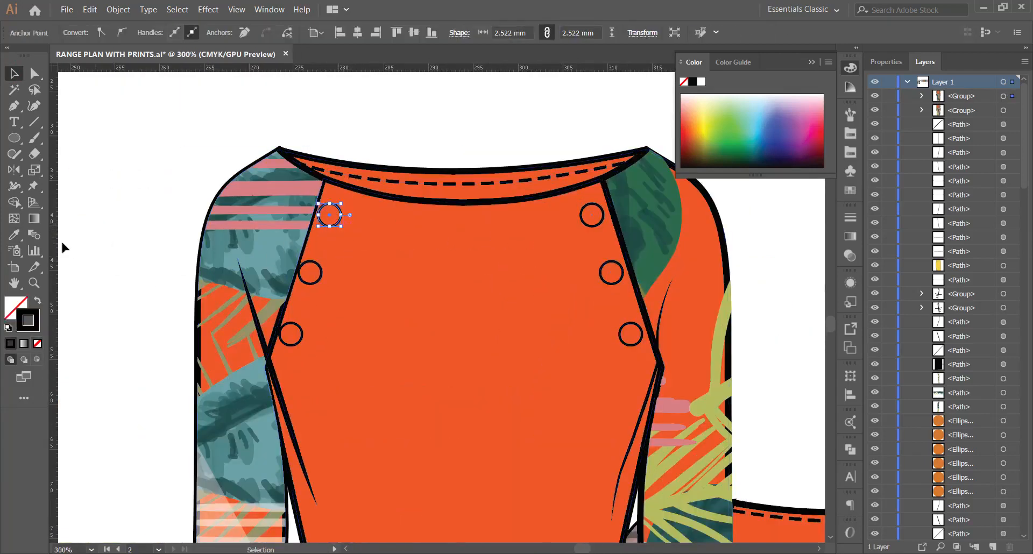
{"action": "left_click", "coordinate": [27, 302]}
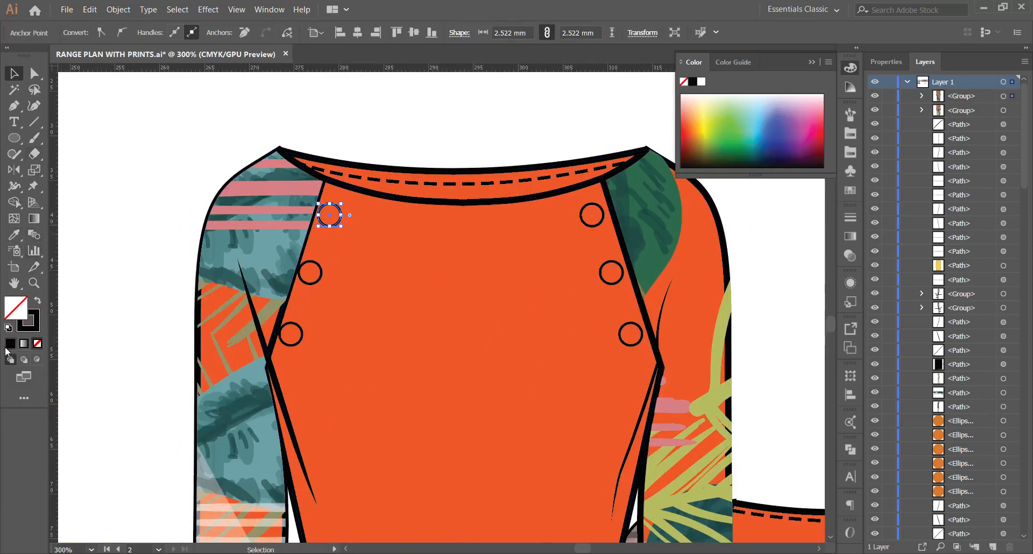
{"action": "double_click", "coordinate": [22, 315]}
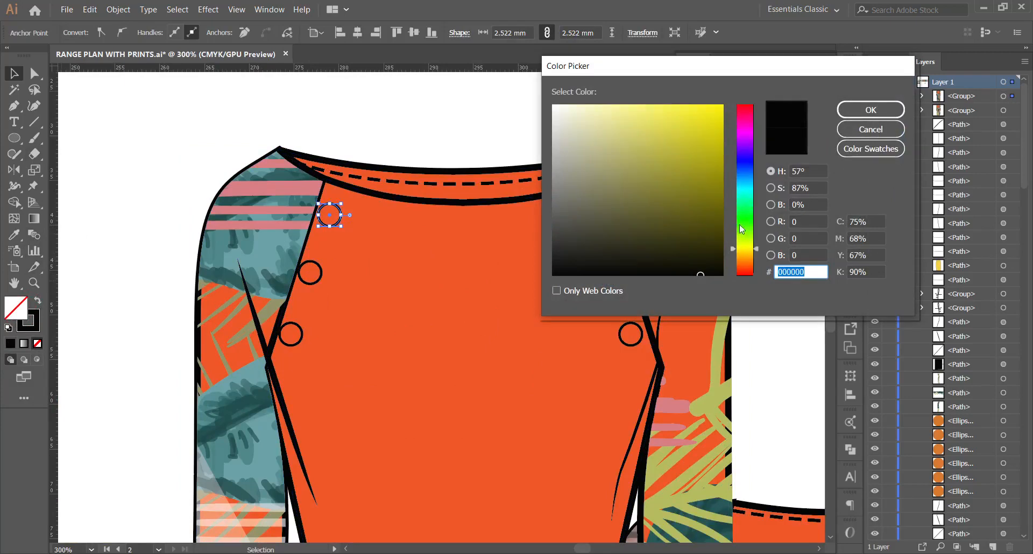
{"action": "left_click", "coordinate": [743, 195]}
{"action": "left_click", "coordinate": [701, 167]}
{"action": "left_click", "coordinate": [870, 110]}
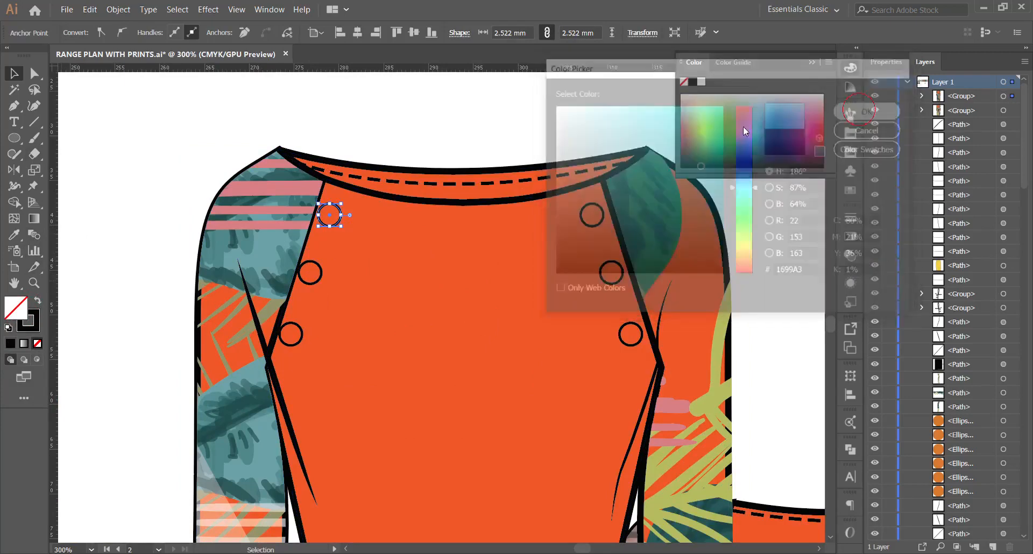
{"action": "left_click", "coordinate": [33, 325]}
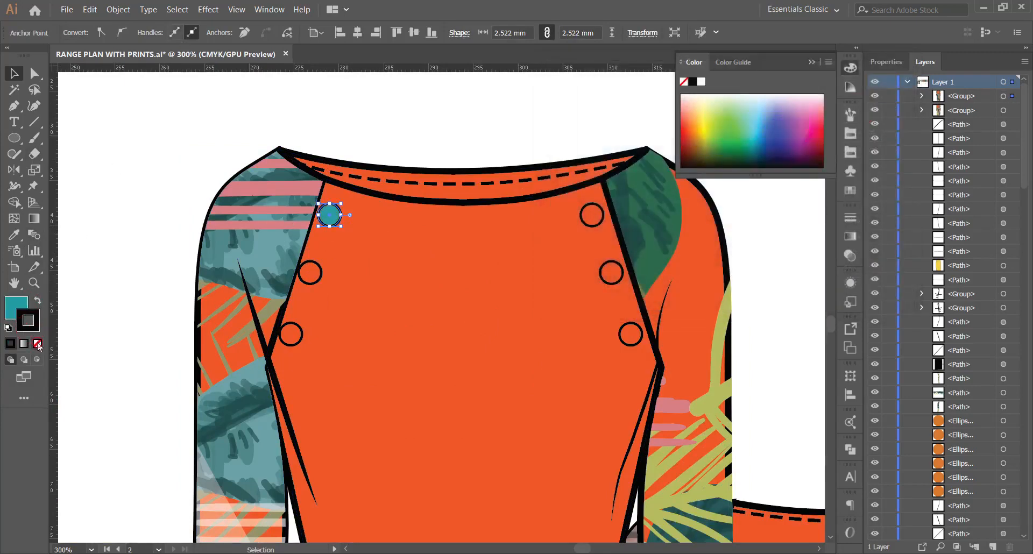
{"action": "left_click", "coordinate": [37, 343]}
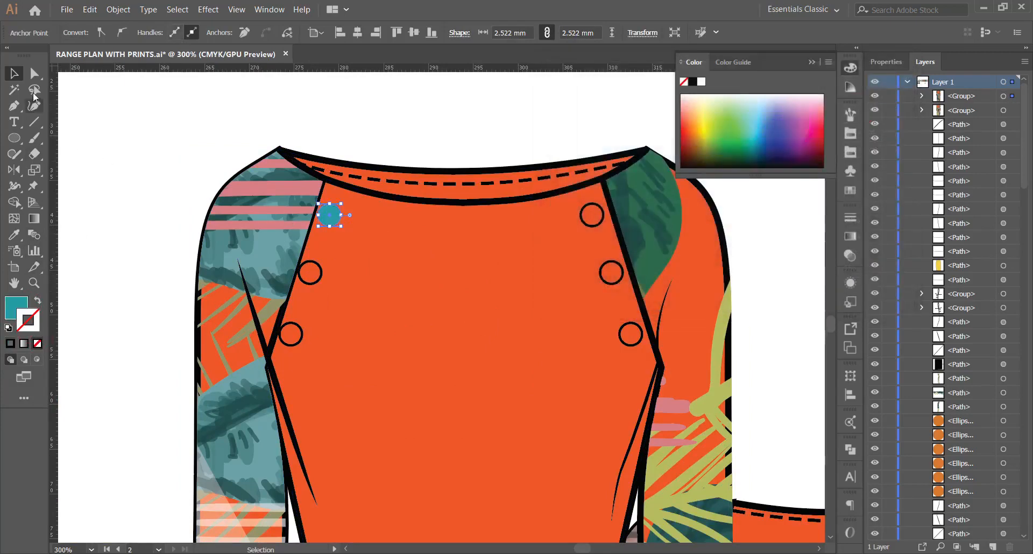
{"action": "left_click", "coordinate": [318, 279]}
{"action": "left_click", "coordinate": [422, 129]}
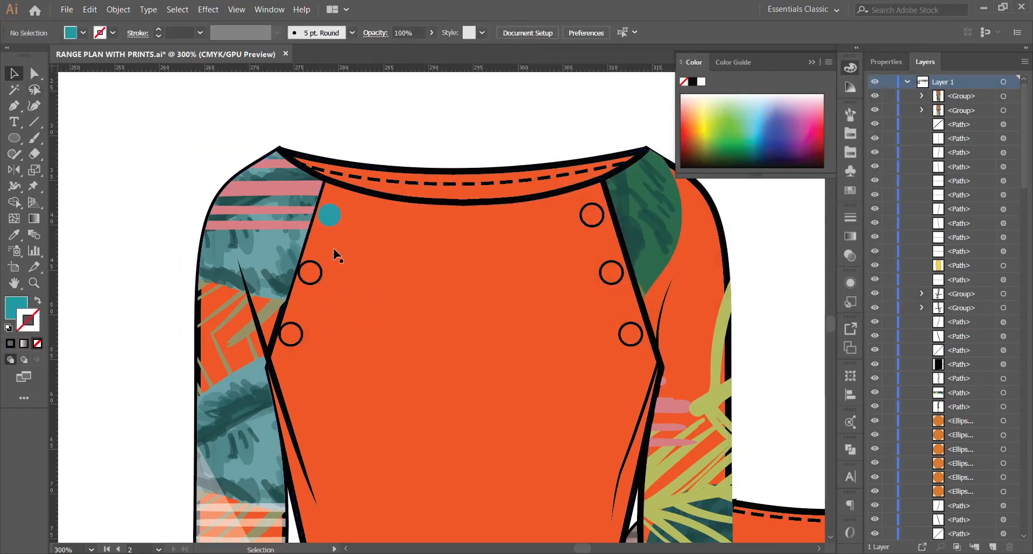
{"action": "left_click", "coordinate": [320, 281]}
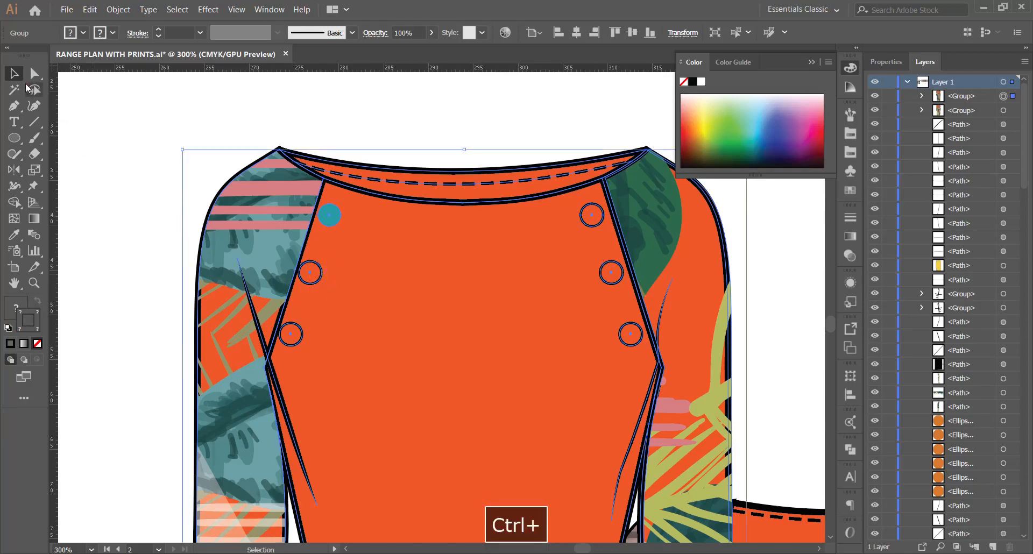
{"action": "left_click", "coordinate": [33, 77]}
{"action": "left_click", "coordinate": [333, 283], "text": "ctrl"}
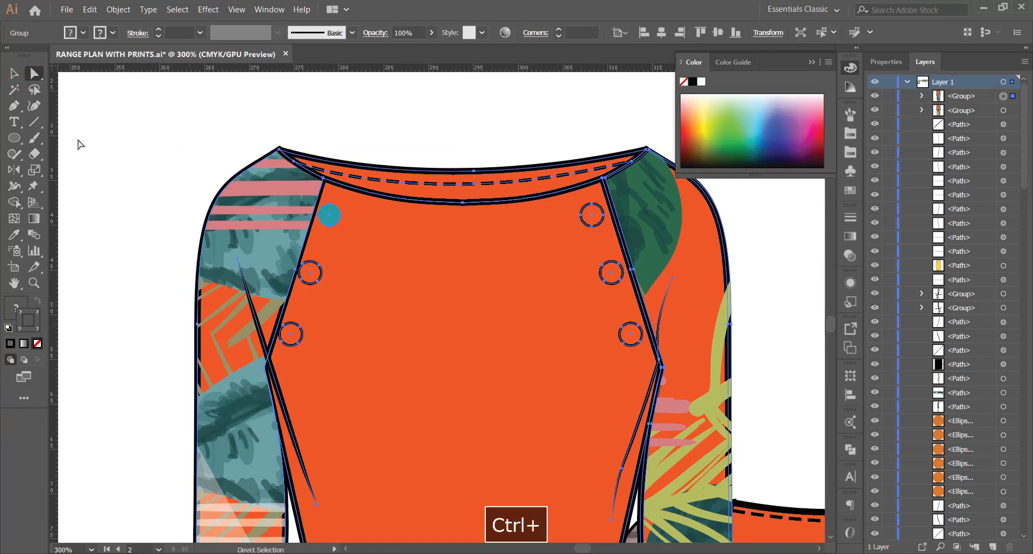
{"action": "left_click", "coordinate": [14, 74]}
{"action": "left_click", "coordinate": [172, 107]}
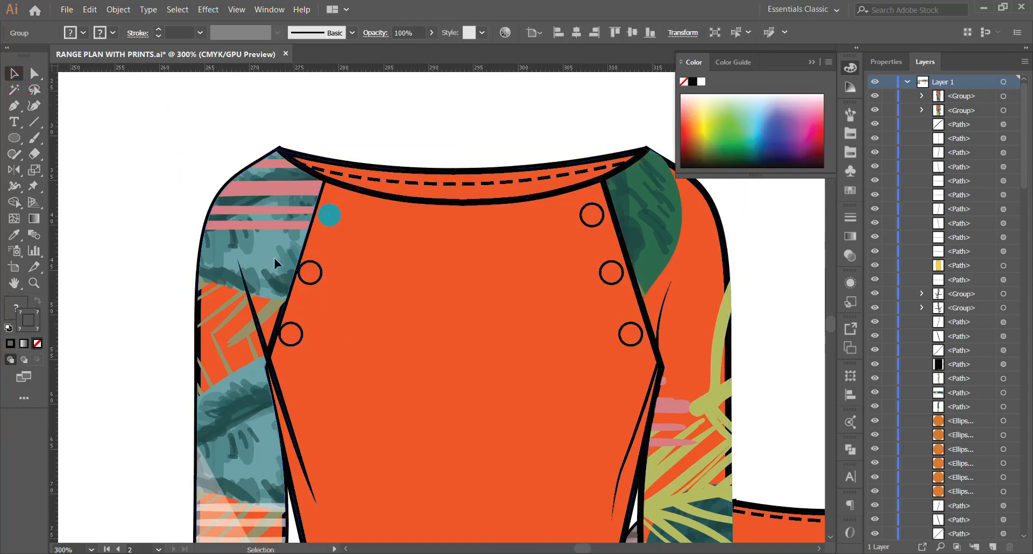
Select the remaining five buttons on the orange front bodice within the group and copy the teal button's outline-free fill onto them.
{"action": "left_click", "coordinate": [311, 273], "text": "ctrl"}
{"action": "left_click", "coordinate": [303, 334], "text": "ctrl+shift"}
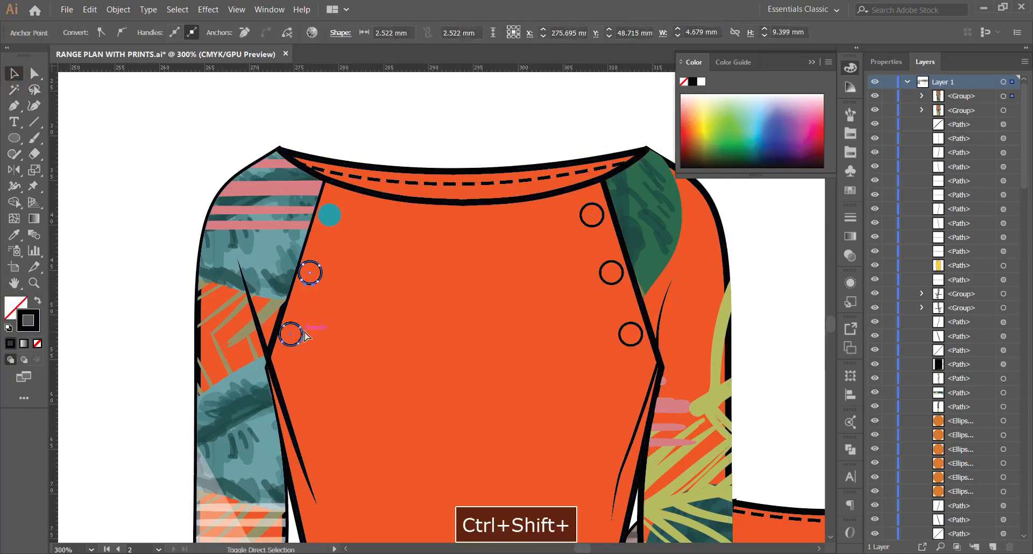
{"action": "left_click", "coordinate": [629, 336], "text": "ctrl+shift"}
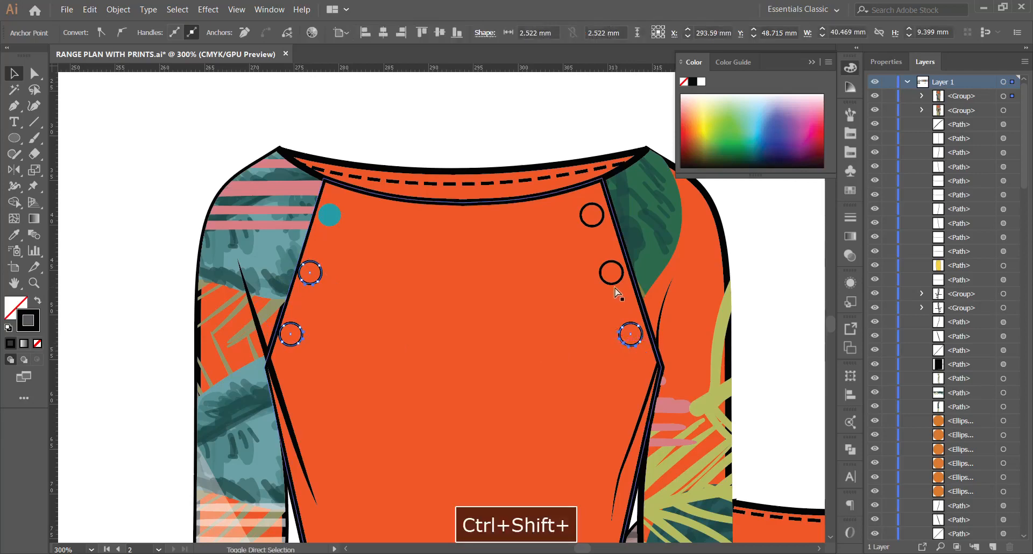
{"action": "left_click", "coordinate": [613, 283], "text": "ctrl+shift"}
{"action": "left_click", "coordinate": [591, 227], "text": "ctrl+shift"}
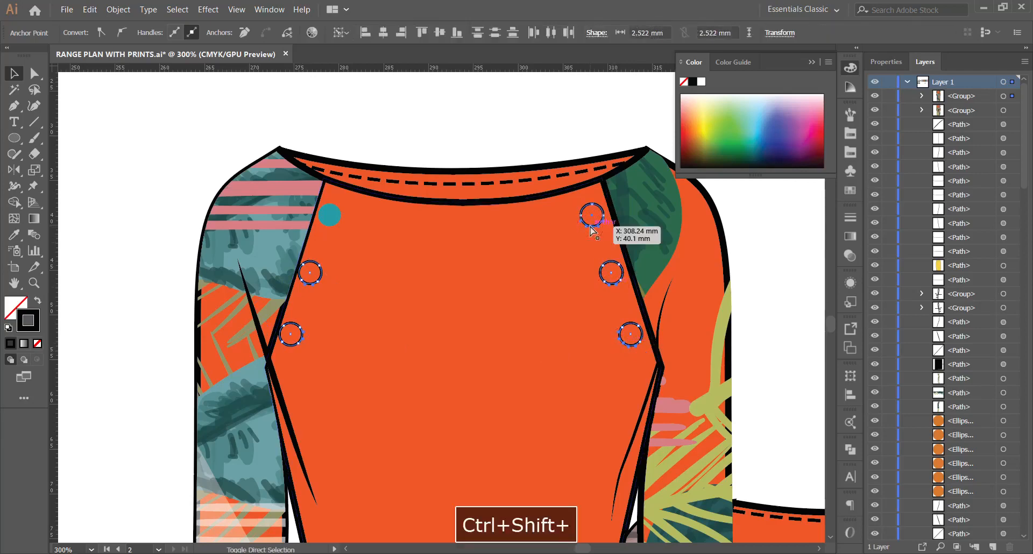
{"action": "key", "text": "i"}
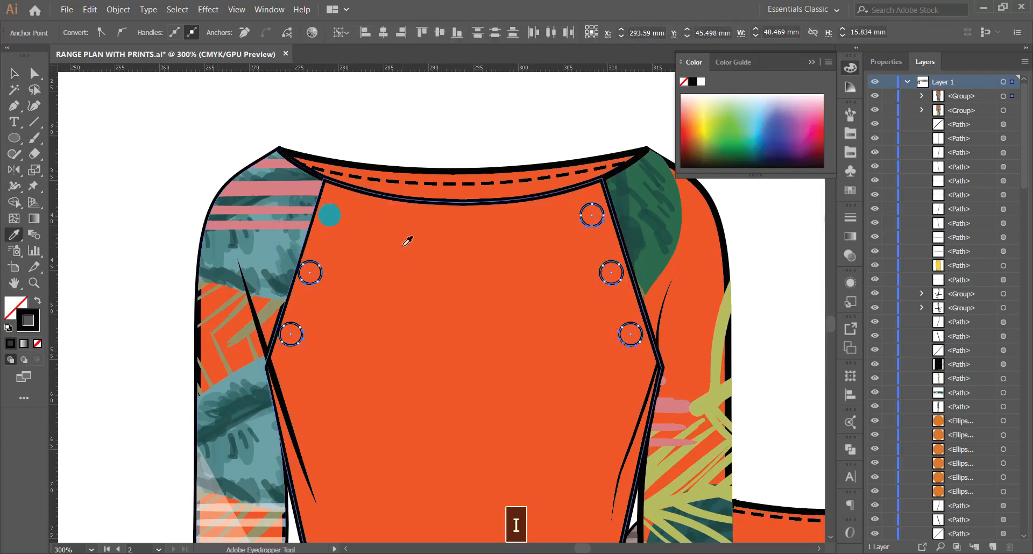
{"action": "left_click", "coordinate": [340, 211]}
{"action": "key", "text": "v"}
{"action": "scroll", "coordinate": [289, 188], "scroll_direction": "down", "scroll_amount": 2}
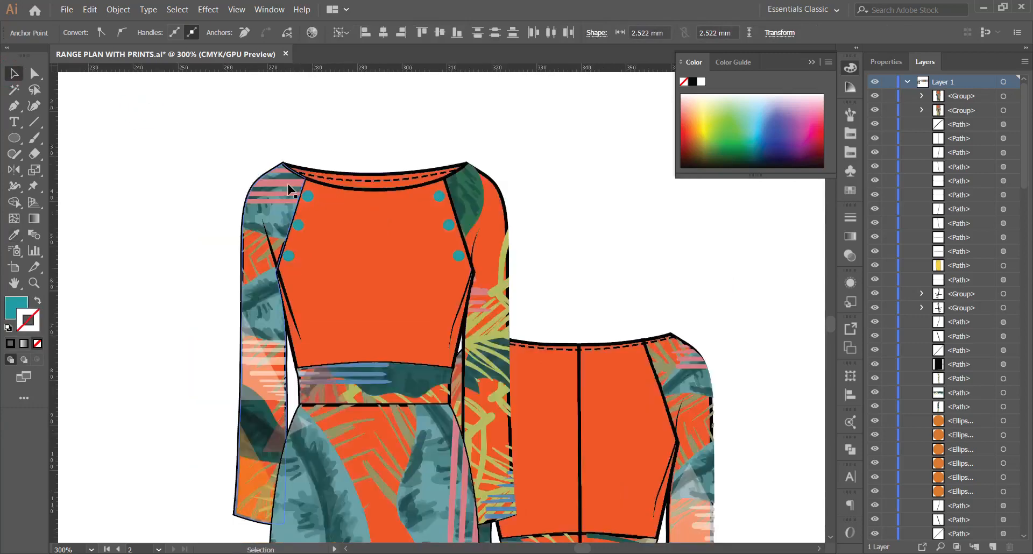
{"action": "scroll", "coordinate": [289, 185], "scroll_direction": "down", "scroll_amount": 4}
{"action": "key", "text": "ctrl+shift+a"}
{"action": "scroll", "coordinate": [285, 231], "scroll_direction": "up", "scroll_amount": 1}
{"action": "scroll", "coordinate": [457, 244], "scroll_direction": "down", "scroll_amount": 2}
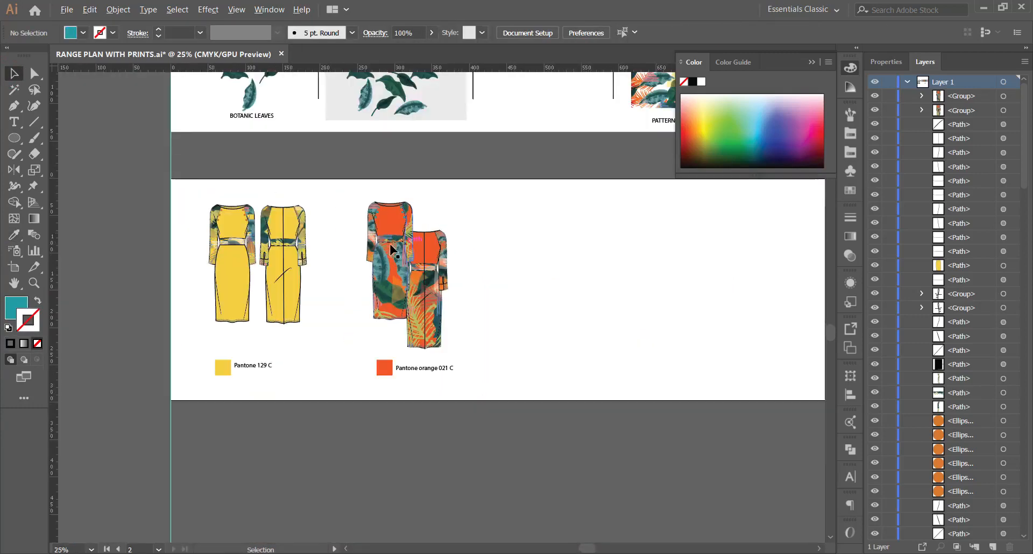
{"action": "scroll", "coordinate": [391, 249], "scroll_direction": "up", "scroll_amount": 2}
{"action": "scroll", "coordinate": [388, 241], "scroll_direction": "down", "scroll_amount": 1}
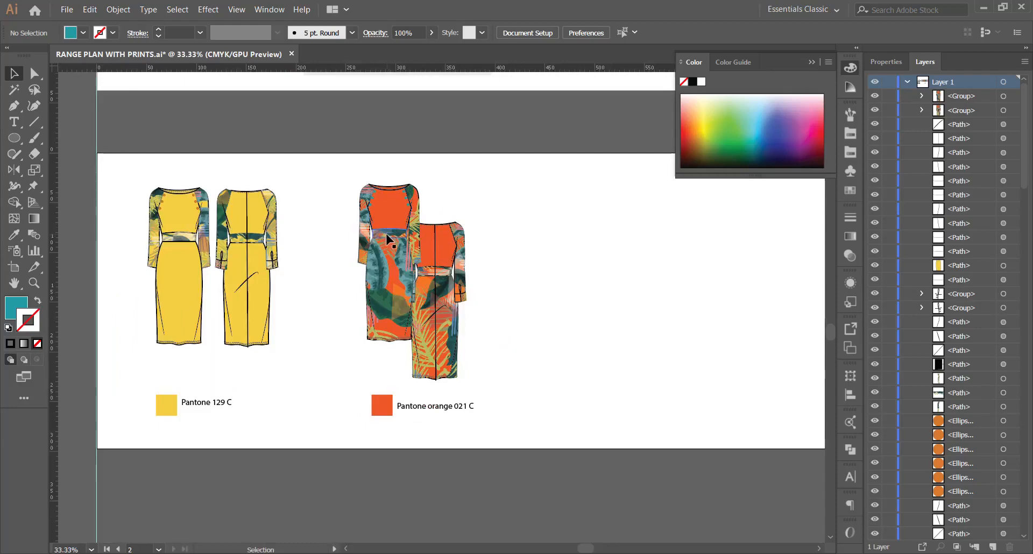
Delete the embedded image of jacket flat sketches from the dress artboard.
{"action": "scroll", "coordinate": [341, 268], "scroll_direction": "down", "scroll_amount": 2}
{"action": "scroll", "coordinate": [385, 249], "scroll_direction": "up", "scroll_amount": 1}
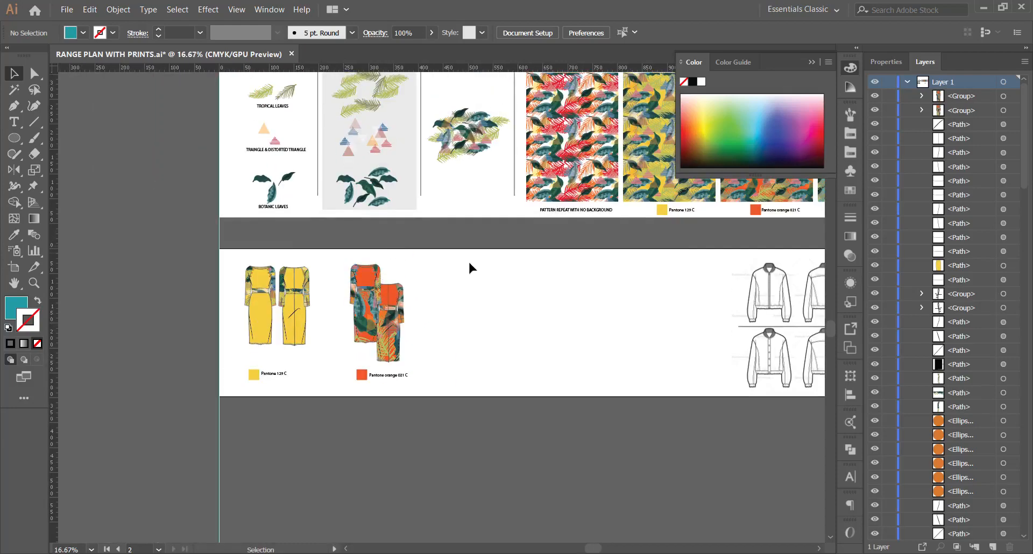
{"action": "left_click", "coordinate": [750, 306]}
{"action": "key", "text": "Delete"}
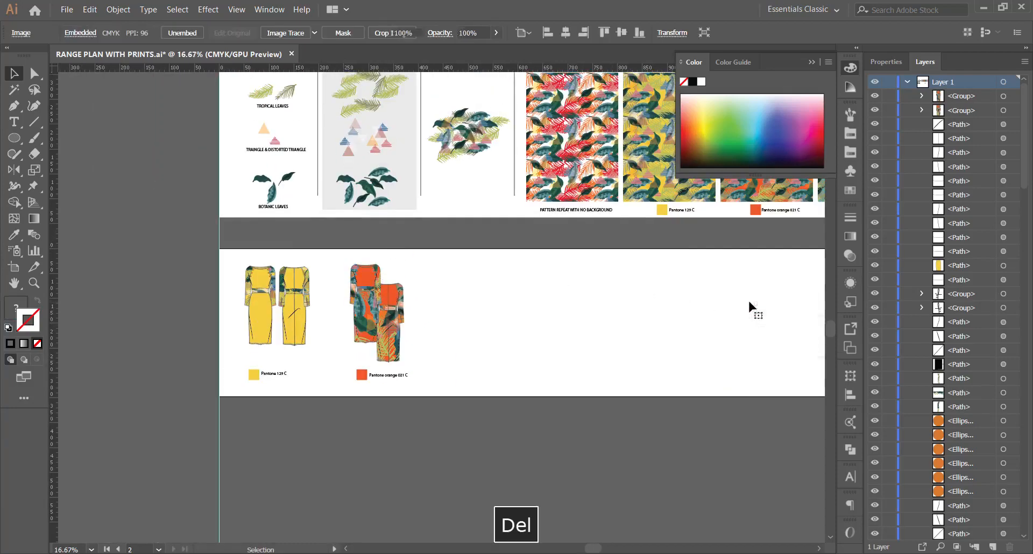
Examine the print development board together with the yellow and orange dress colourways on the range plan artboard.
{"action": "scroll", "coordinate": [350, 328], "scroll_direction": "down", "scroll_amount": 1}
{"action": "scroll", "coordinate": [659, 241], "scroll_direction": "up", "scroll_amount": 1}
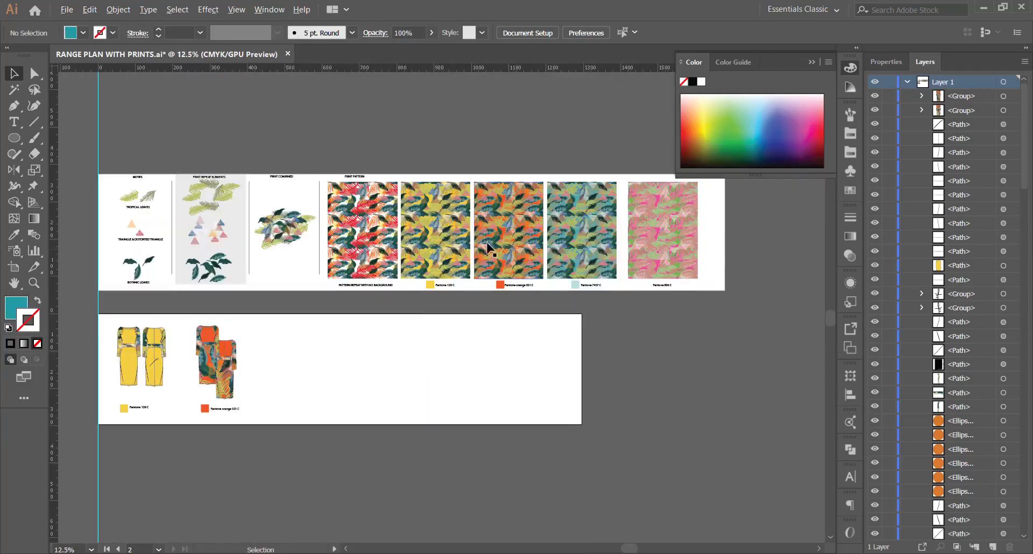
{"action": "scroll", "coordinate": [104, 189], "scroll_direction": "up", "scroll_amount": 2}
{"action": "scroll", "coordinate": [269, 271], "scroll_direction": "down", "scroll_amount": 1}
{"action": "key", "text": "space"}
{"action": "scroll", "coordinate": [270, 272], "scroll_direction": "down", "scroll_amount": 2}
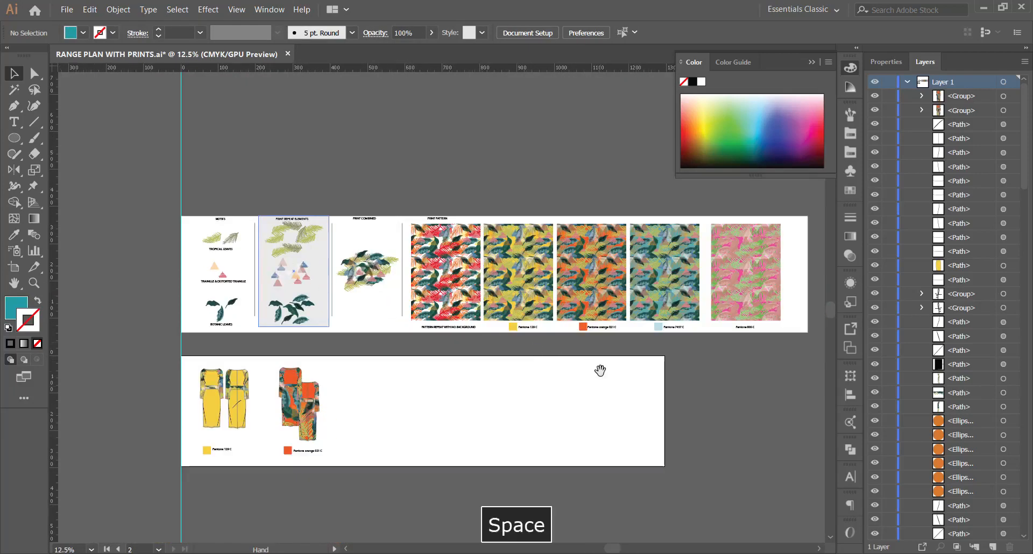
{"action": "scroll", "coordinate": [586, 360], "scroll_direction": "up", "scroll_amount": 1}
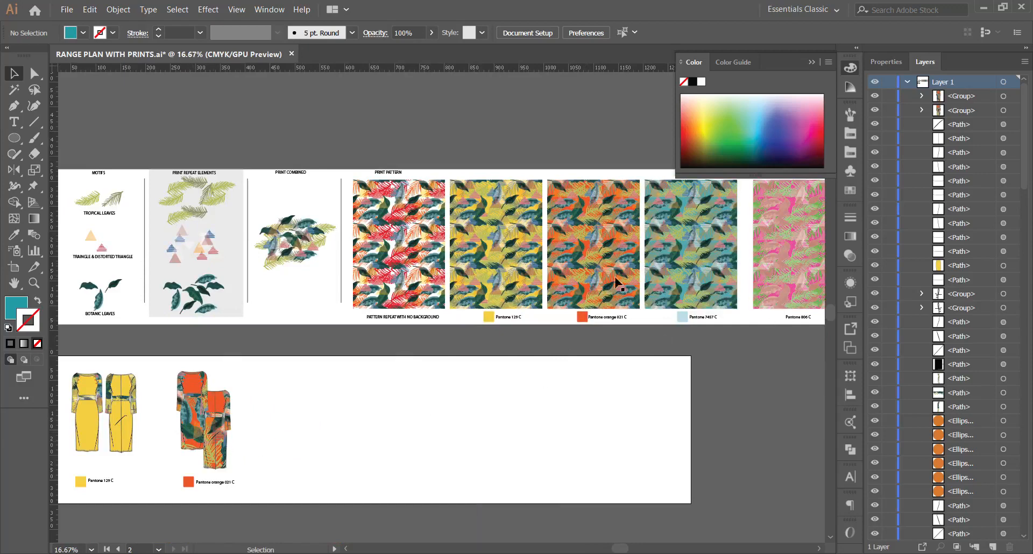
{"action": "scroll", "coordinate": [270, 404], "scroll_direction": "left", "scroll_amount": 2}
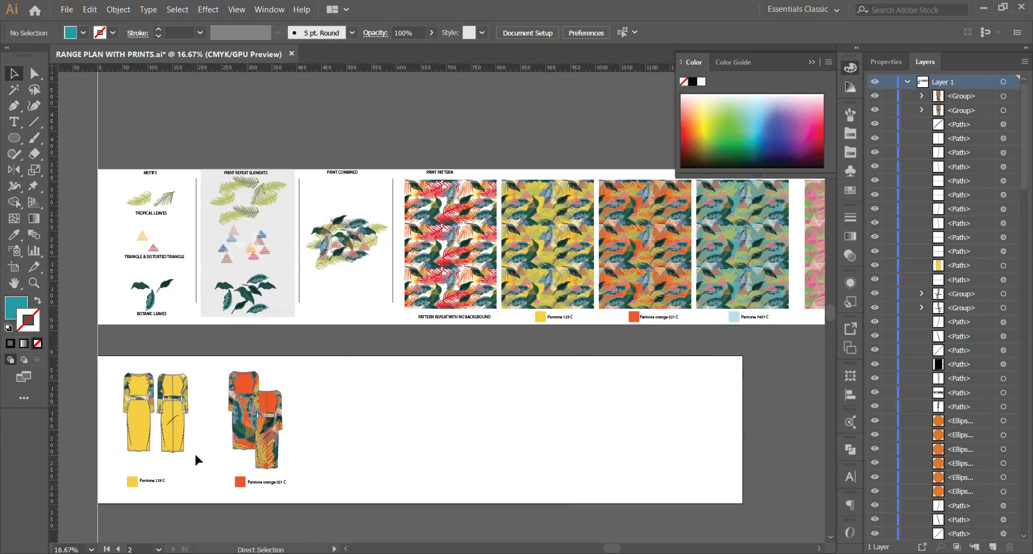
{"action": "scroll", "coordinate": [266, 461], "scroll_direction": "up", "scroll_amount": 1}
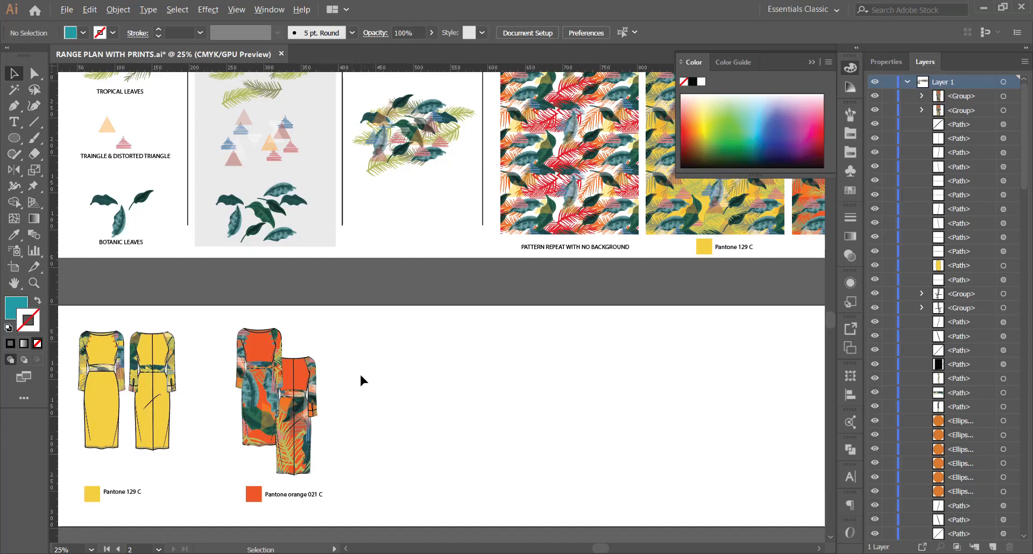
{"action": "scroll", "coordinate": [360, 375], "scroll_direction": "down", "scroll_amount": 2}
{"action": "scroll", "coordinate": [368, 356], "scroll_direction": "left", "scroll_amount": 1}
{"action": "scroll", "coordinate": [376, 355], "scroll_direction": "right", "scroll_amount": 3}
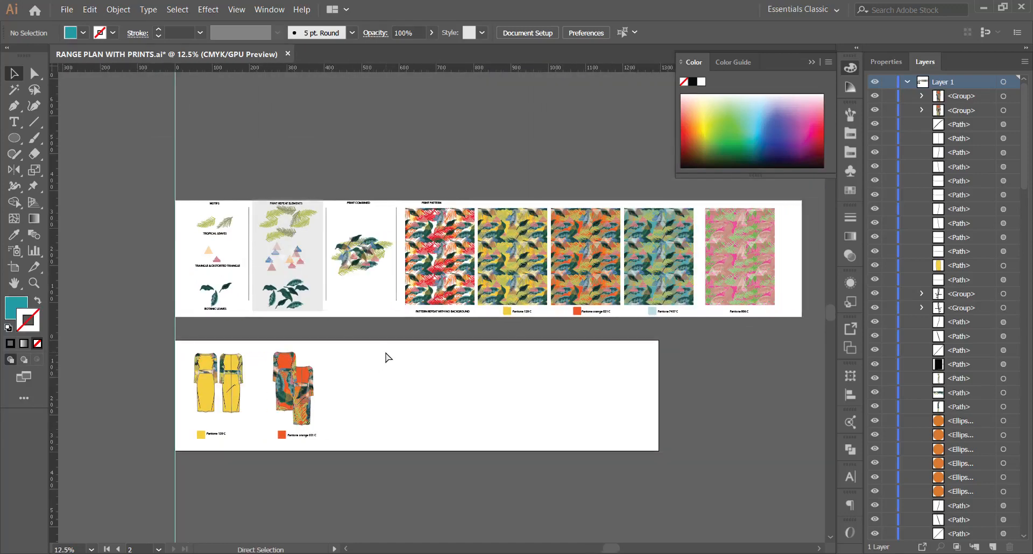
{"action": "scroll", "coordinate": [377, 359], "scroll_direction": "up", "scroll_amount": 1}
{"action": "scroll", "coordinate": [382, 359], "scroll_direction": "right", "scroll_amount": 2}
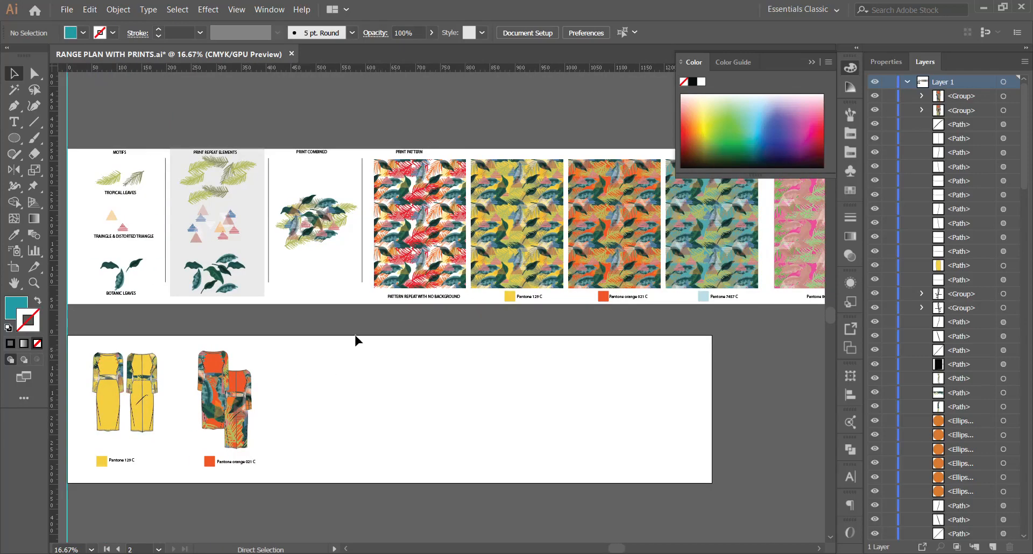
Save the range plan document under its existing name and collapse the floating Color panel.
{"action": "left_click", "coordinate": [67, 9]}
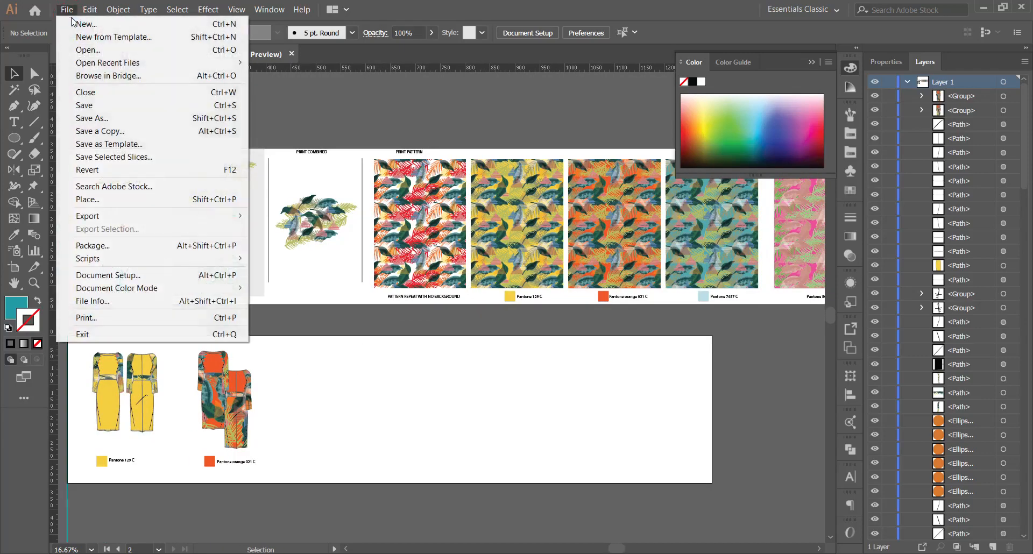
{"action": "left_click", "coordinate": [100, 104]}
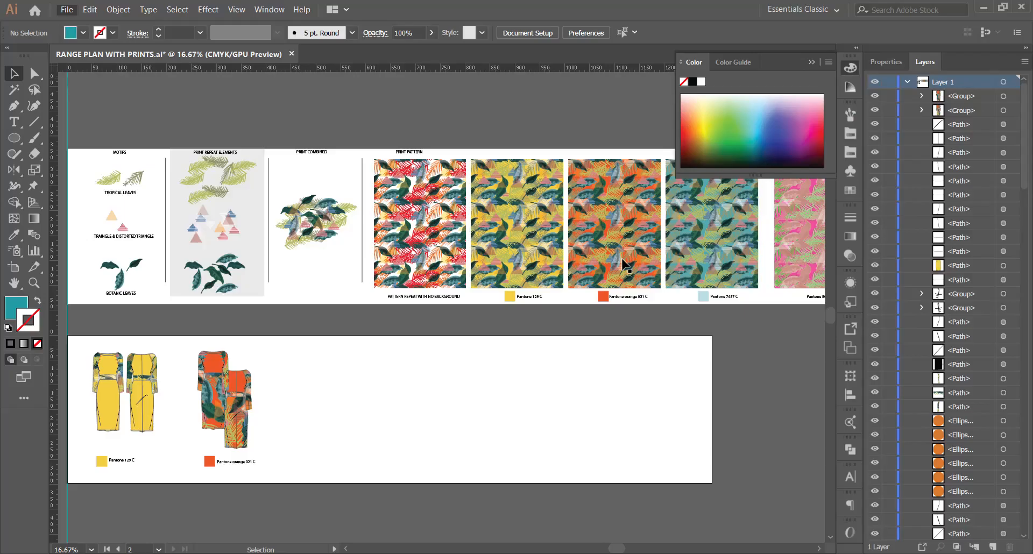
{"action": "left_click", "coordinate": [811, 63]}
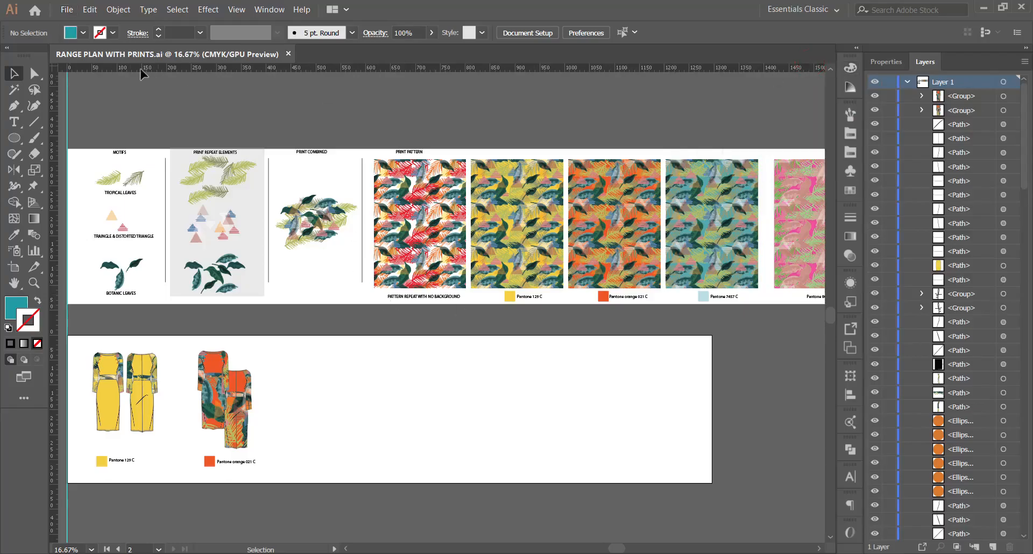
{"action": "left_click", "coordinate": [67, 9]}
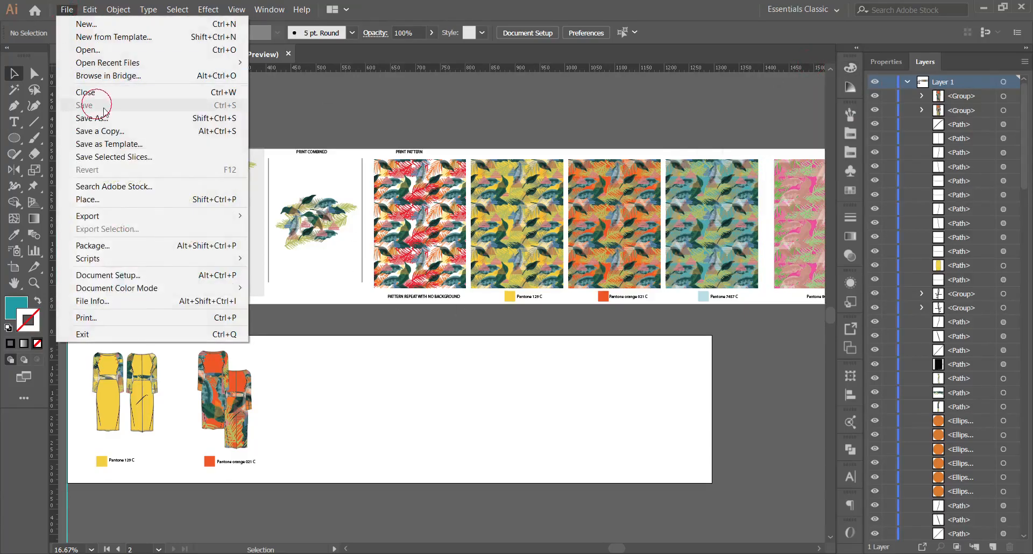
{"action": "left_click", "coordinate": [365, 144]}
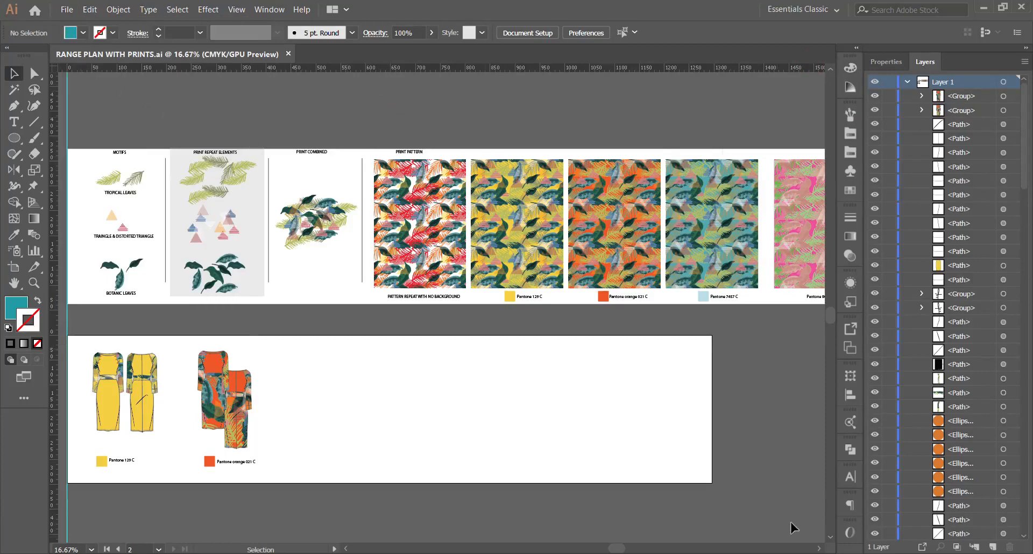